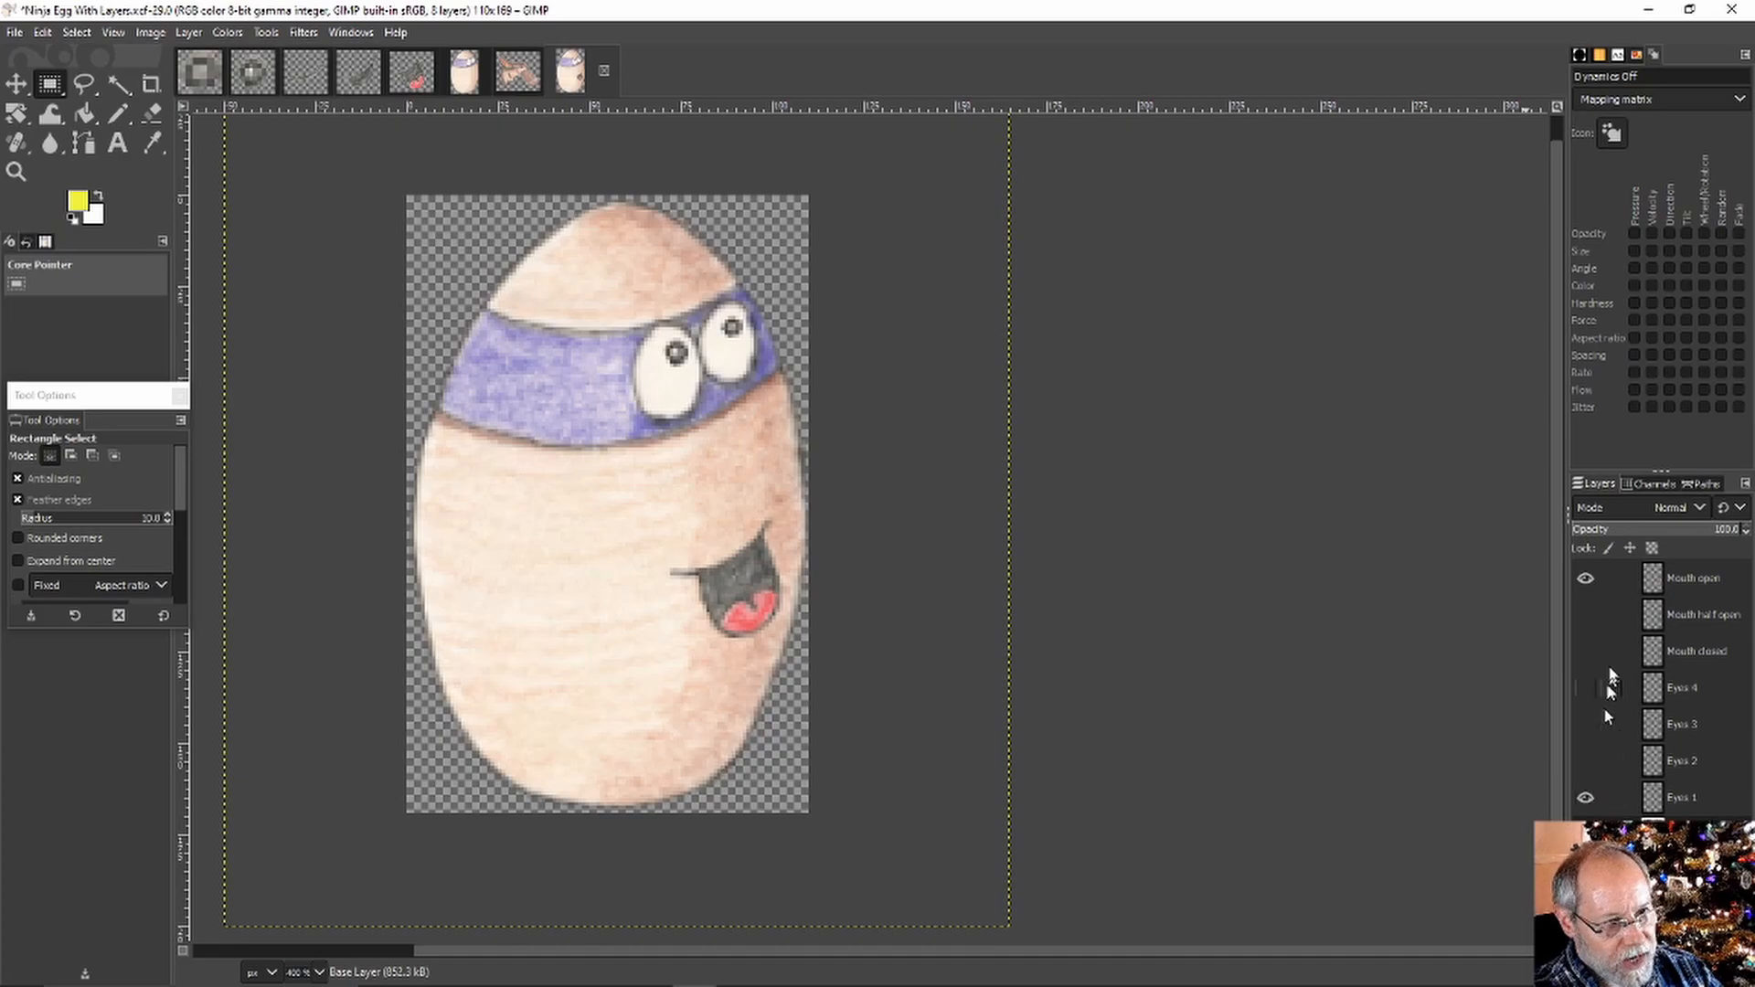
Preview the half-open and closed mouths on the egg, leaving Mouth closed visible
left_click(1587, 578)
left_click(1587, 612)
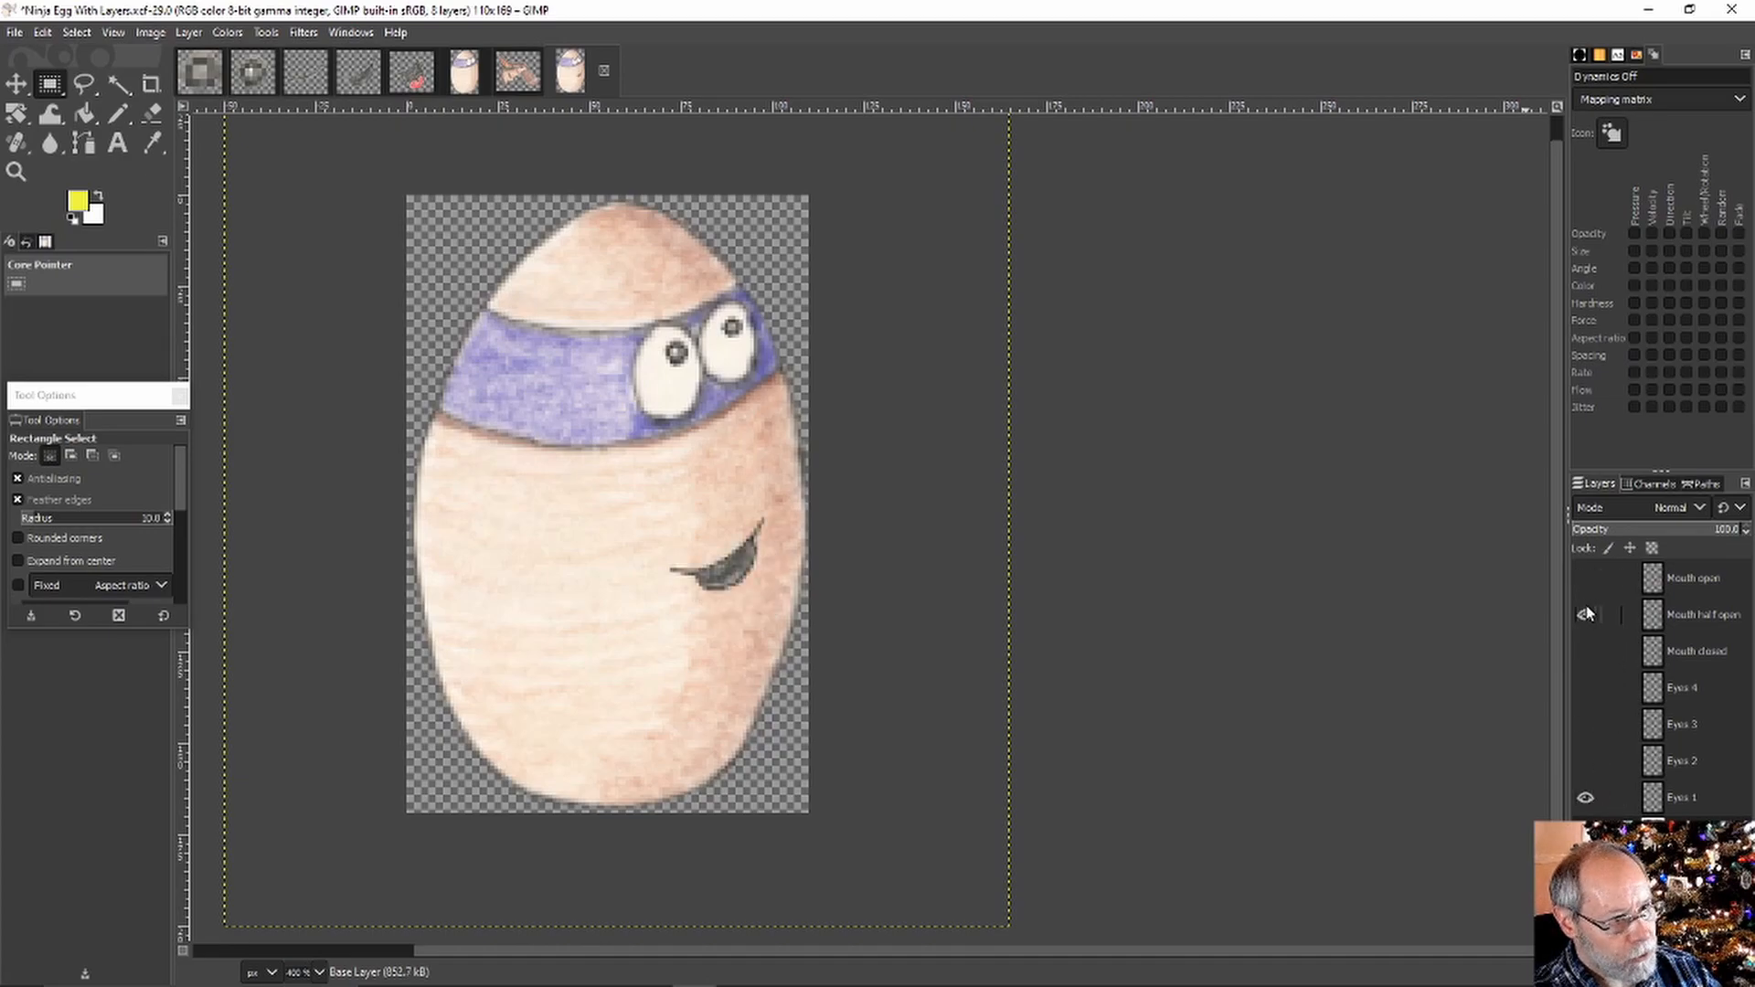
left_click(1587, 612)
left_click(1587, 651)
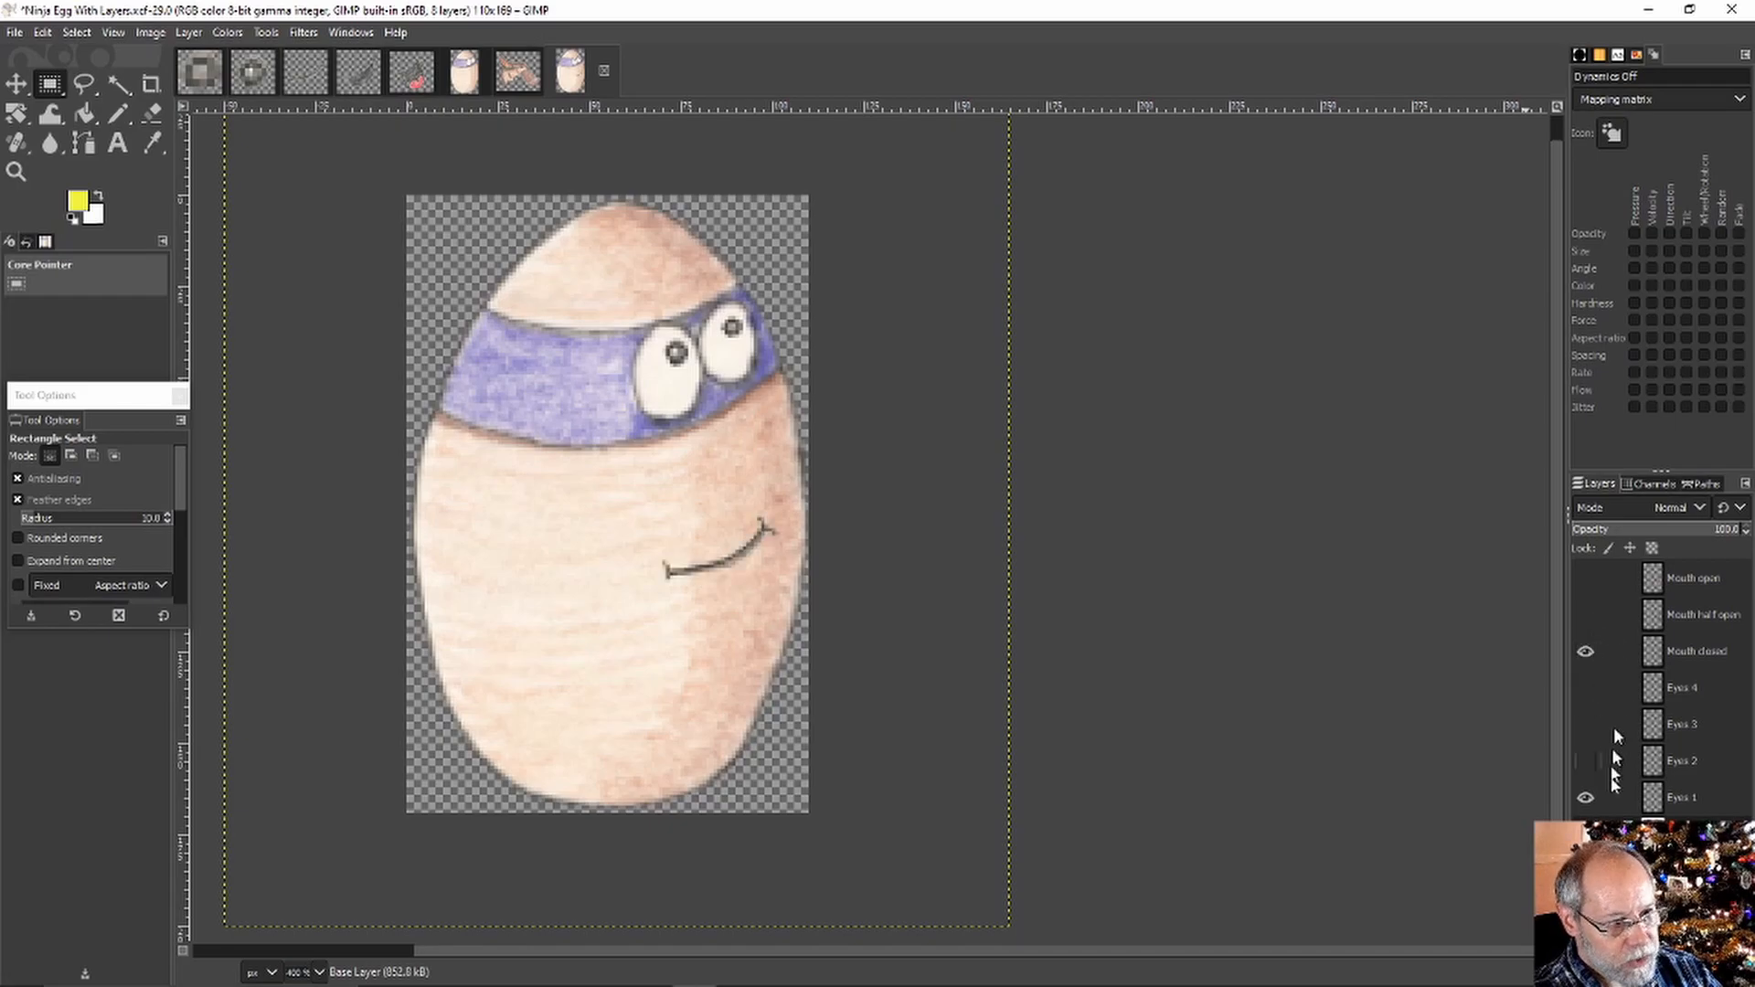
Cycle through the Eyes 2, Eyes 3 and Eyes 4 pupil variants on the egg
left_click(1585, 797)
left_click(1585, 761)
left_click(1583, 757)
left_click(1583, 756)
left_click(1580, 720)
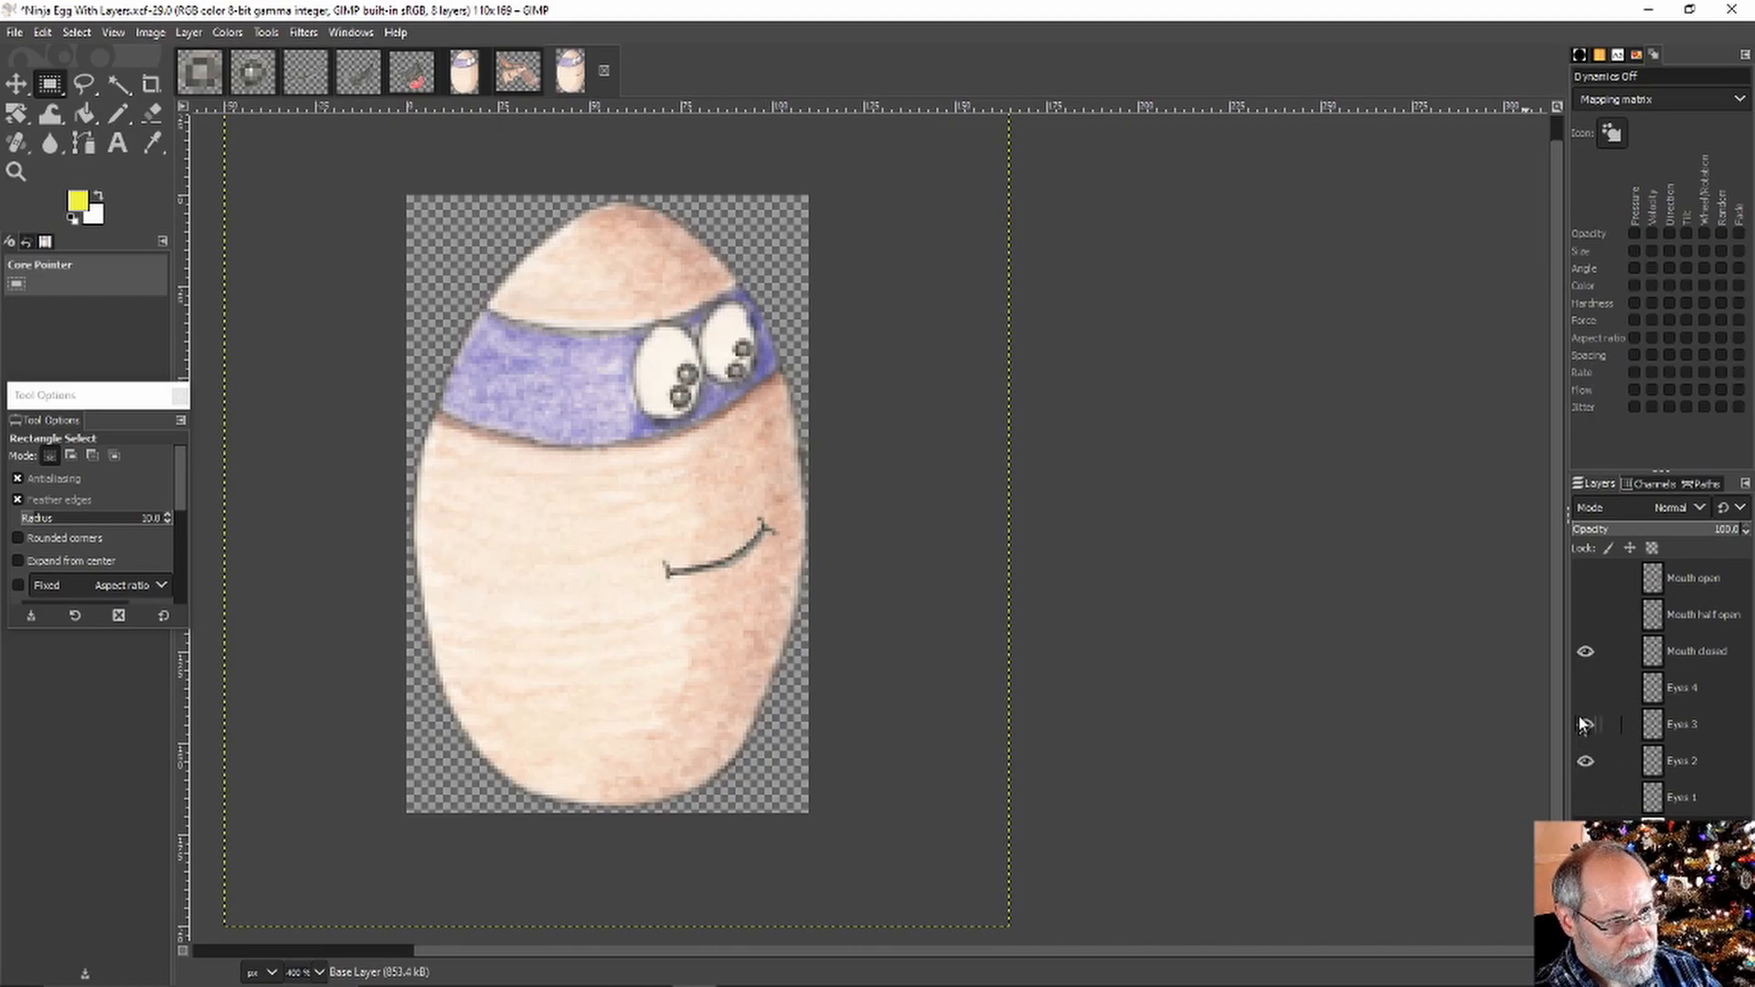
left_click(1585, 725)
left_click(1585, 688)
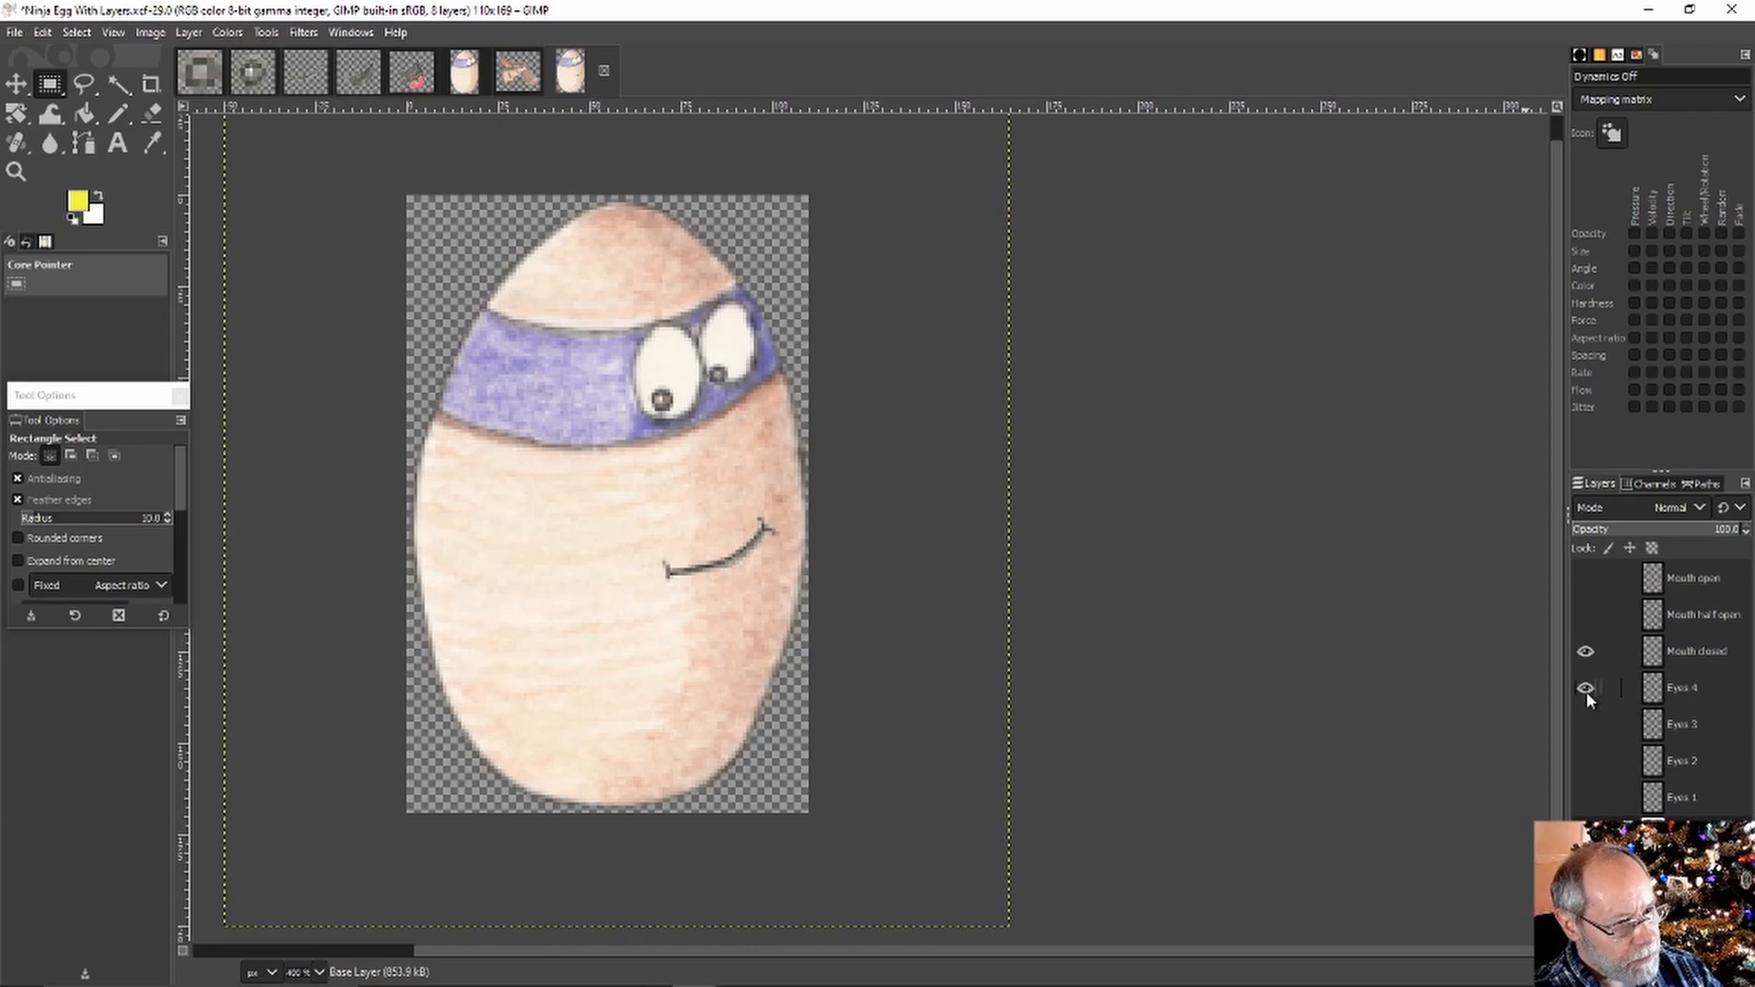
left_click(1586, 688)
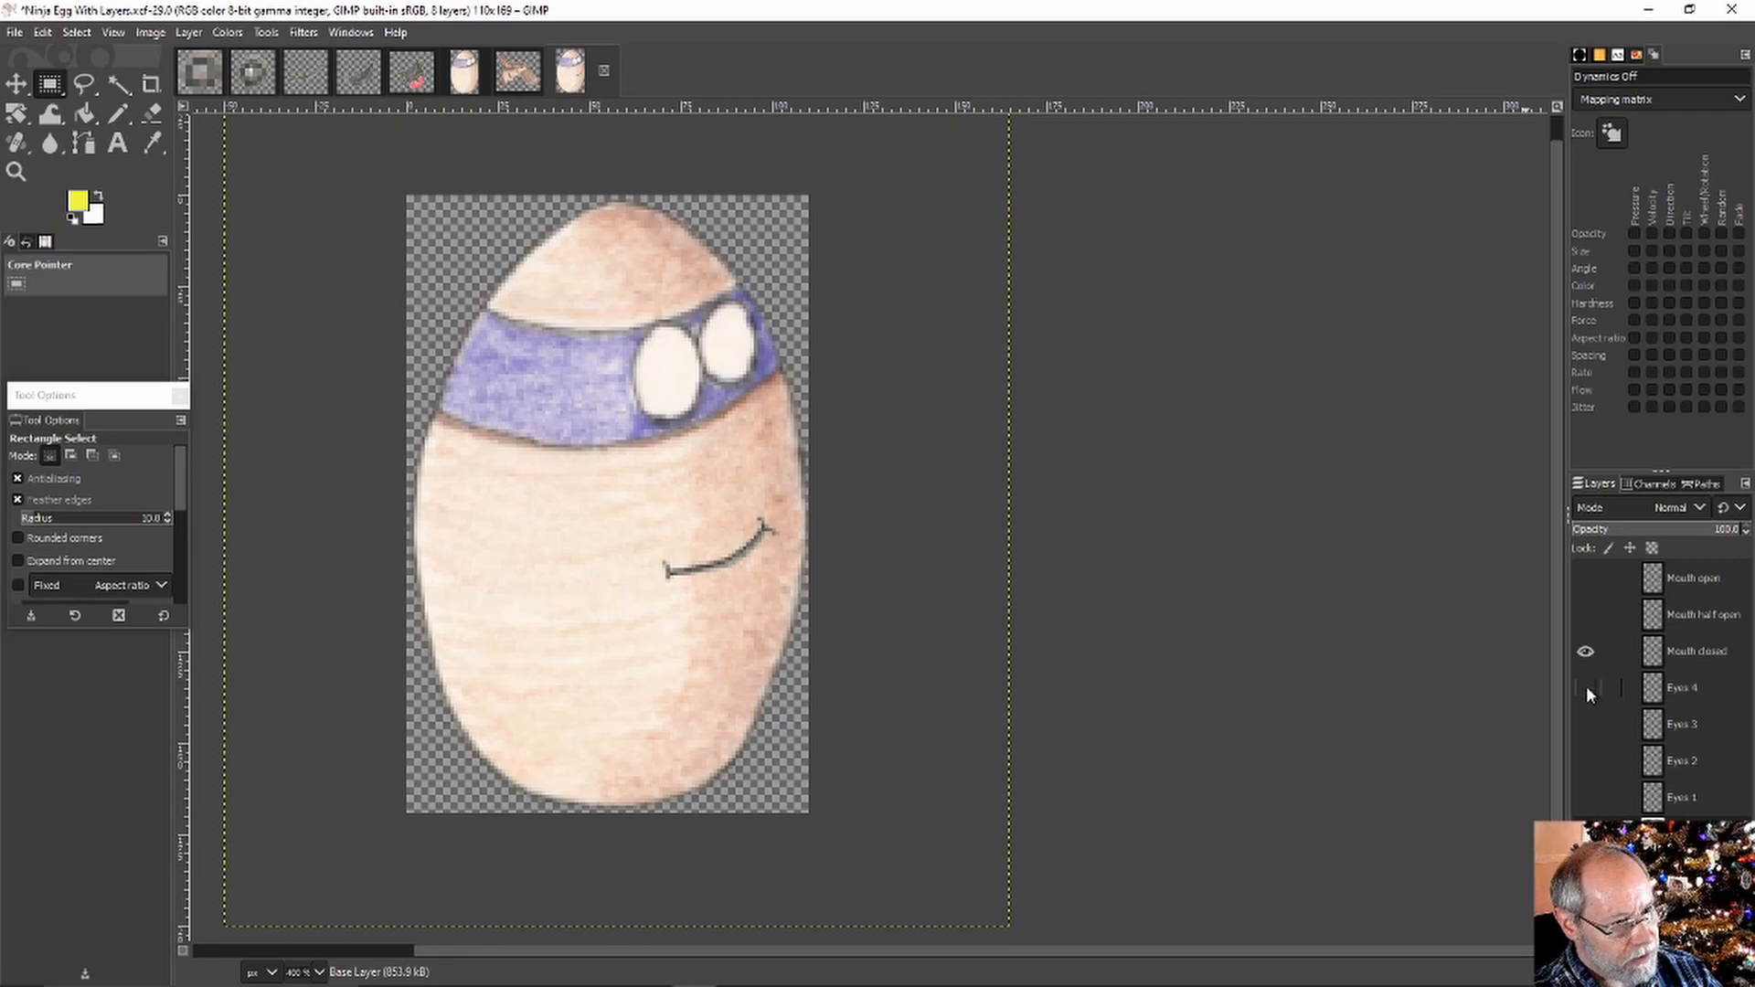
Return to the Eyes 1 pupils and hide the Base Layer egg body
left_click(1584, 723)
left_click(1583, 714)
left_click(1584, 752)
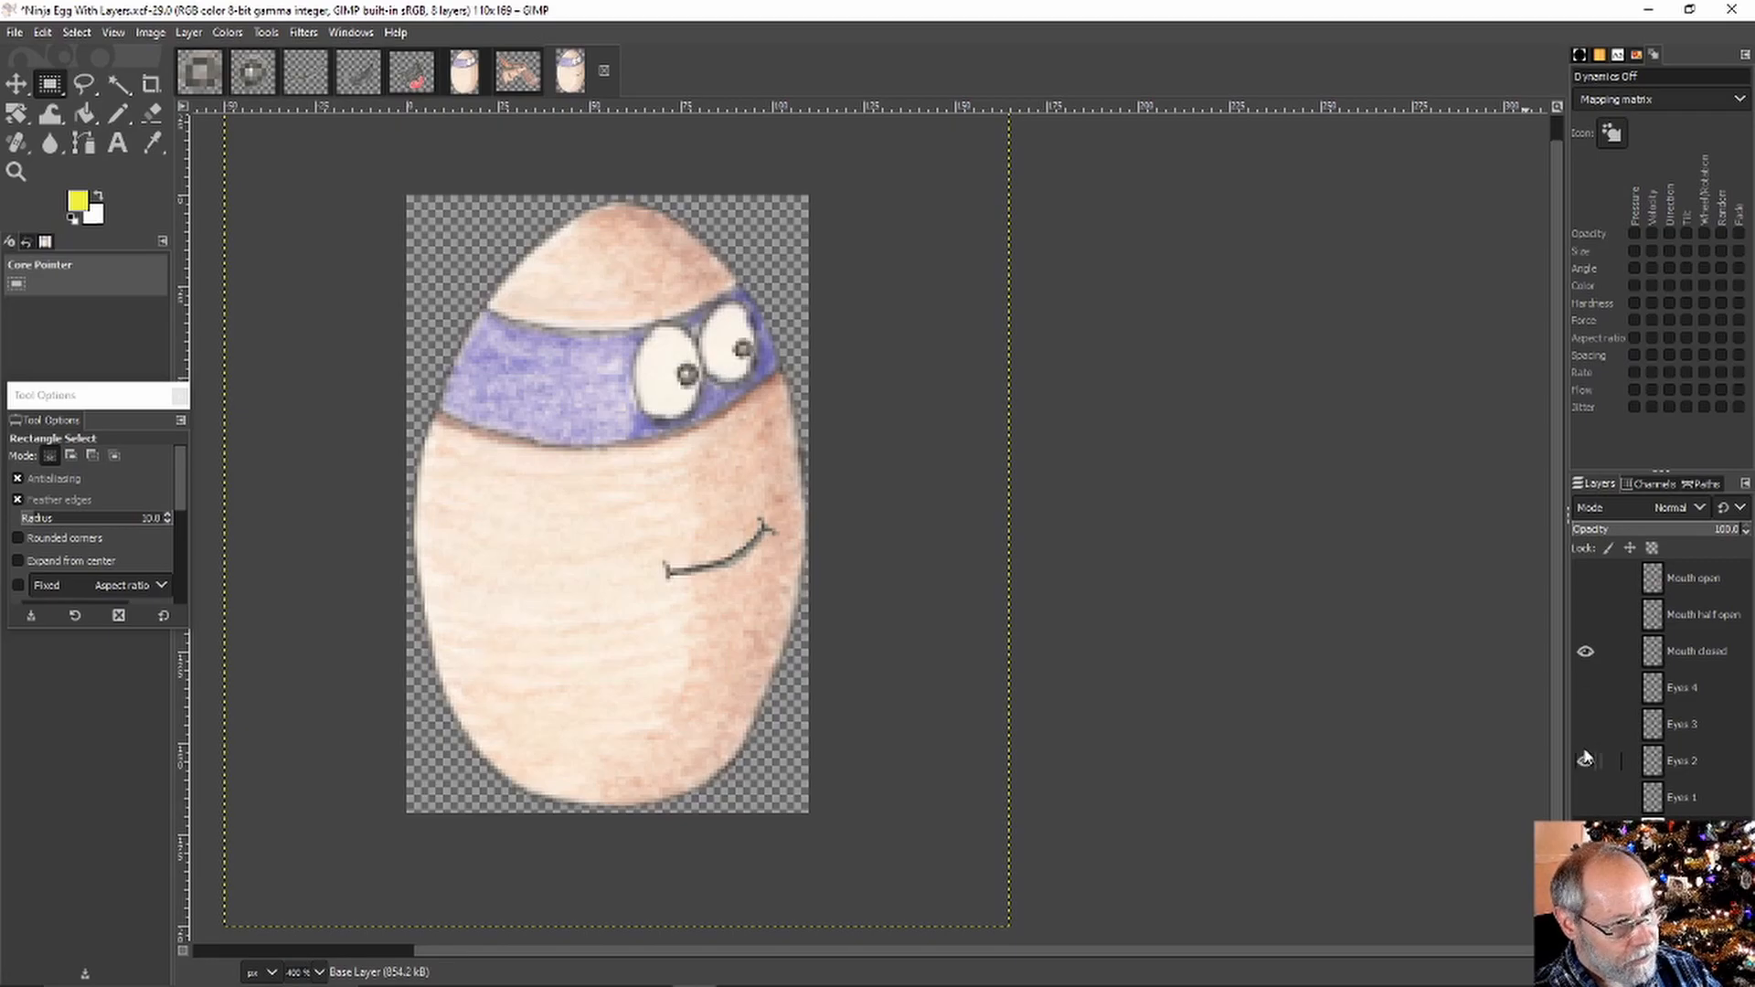
left_click(1584, 752)
left_click(1586, 797)
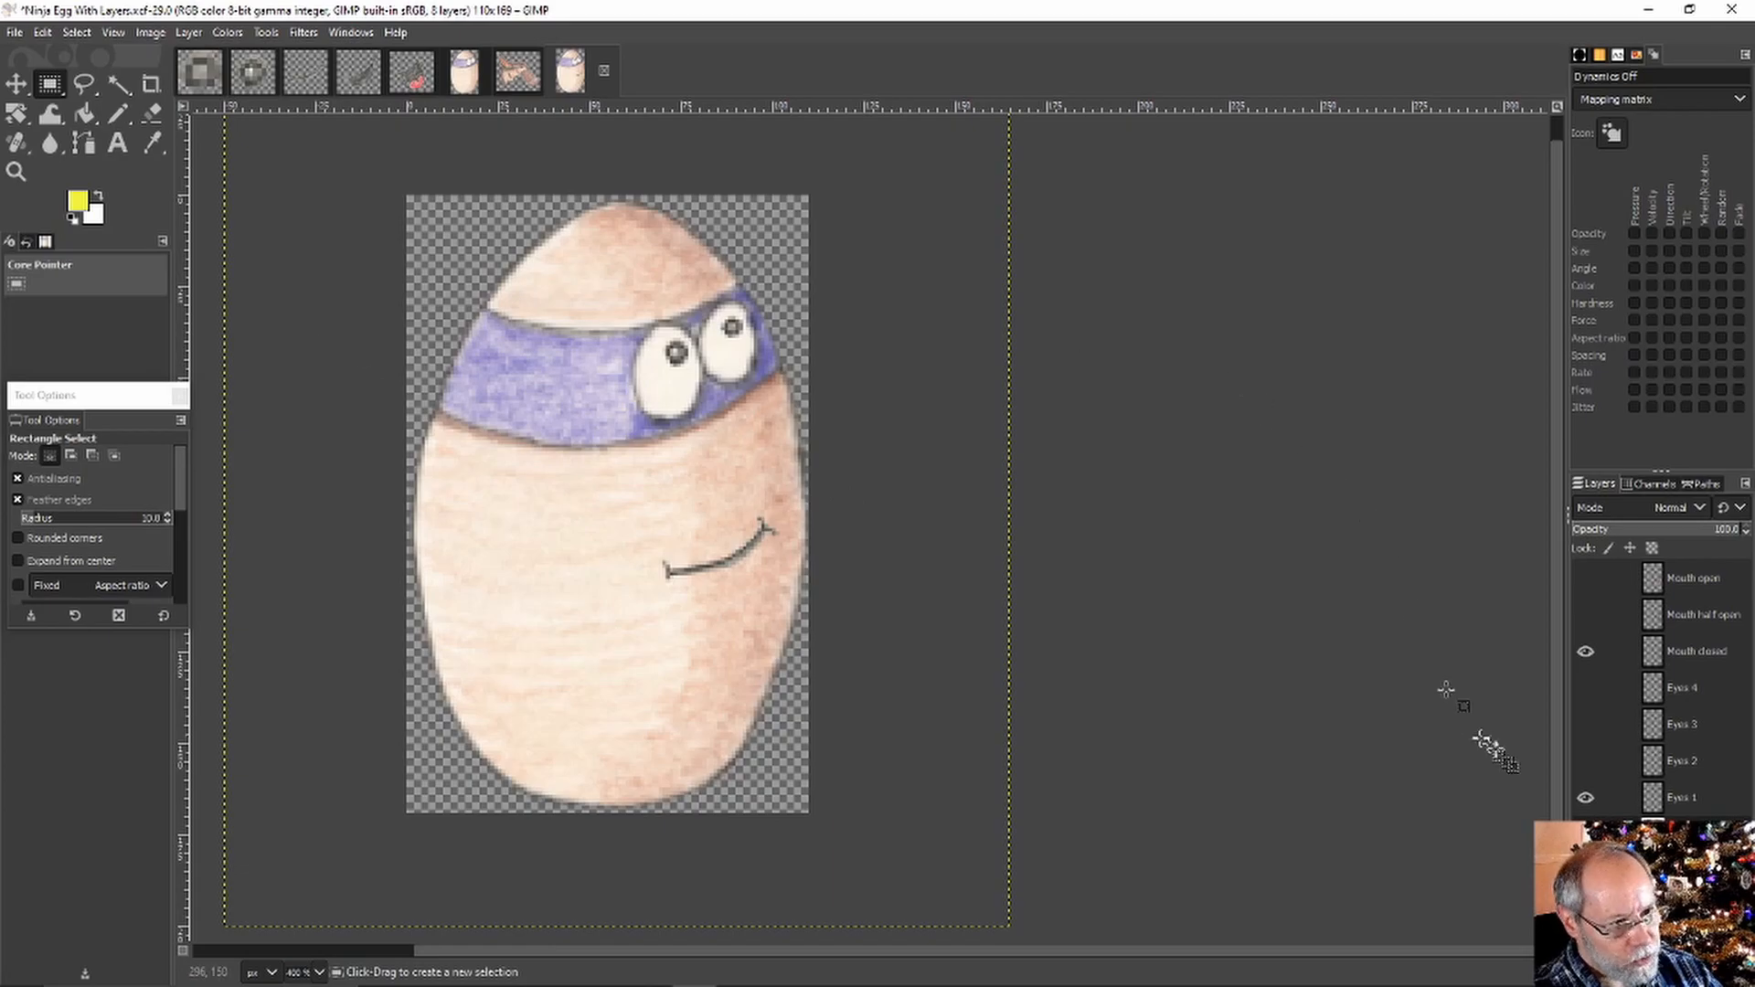
left_click(1585, 797)
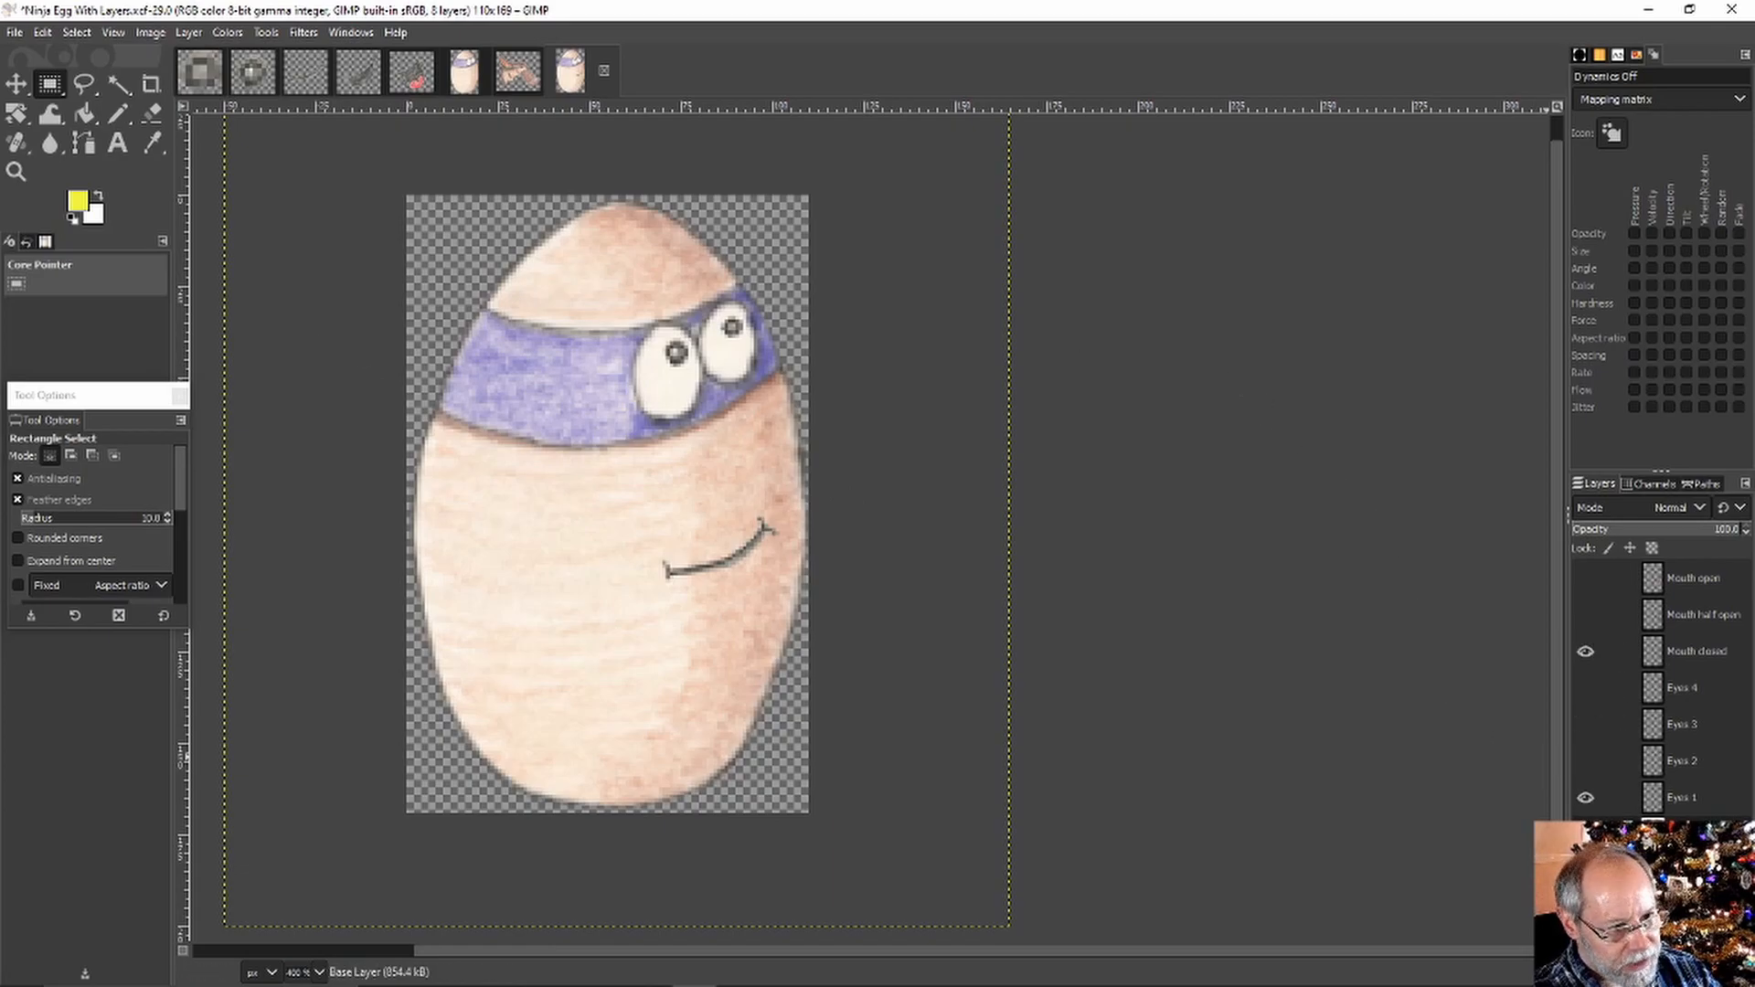
left_click(1585, 833)
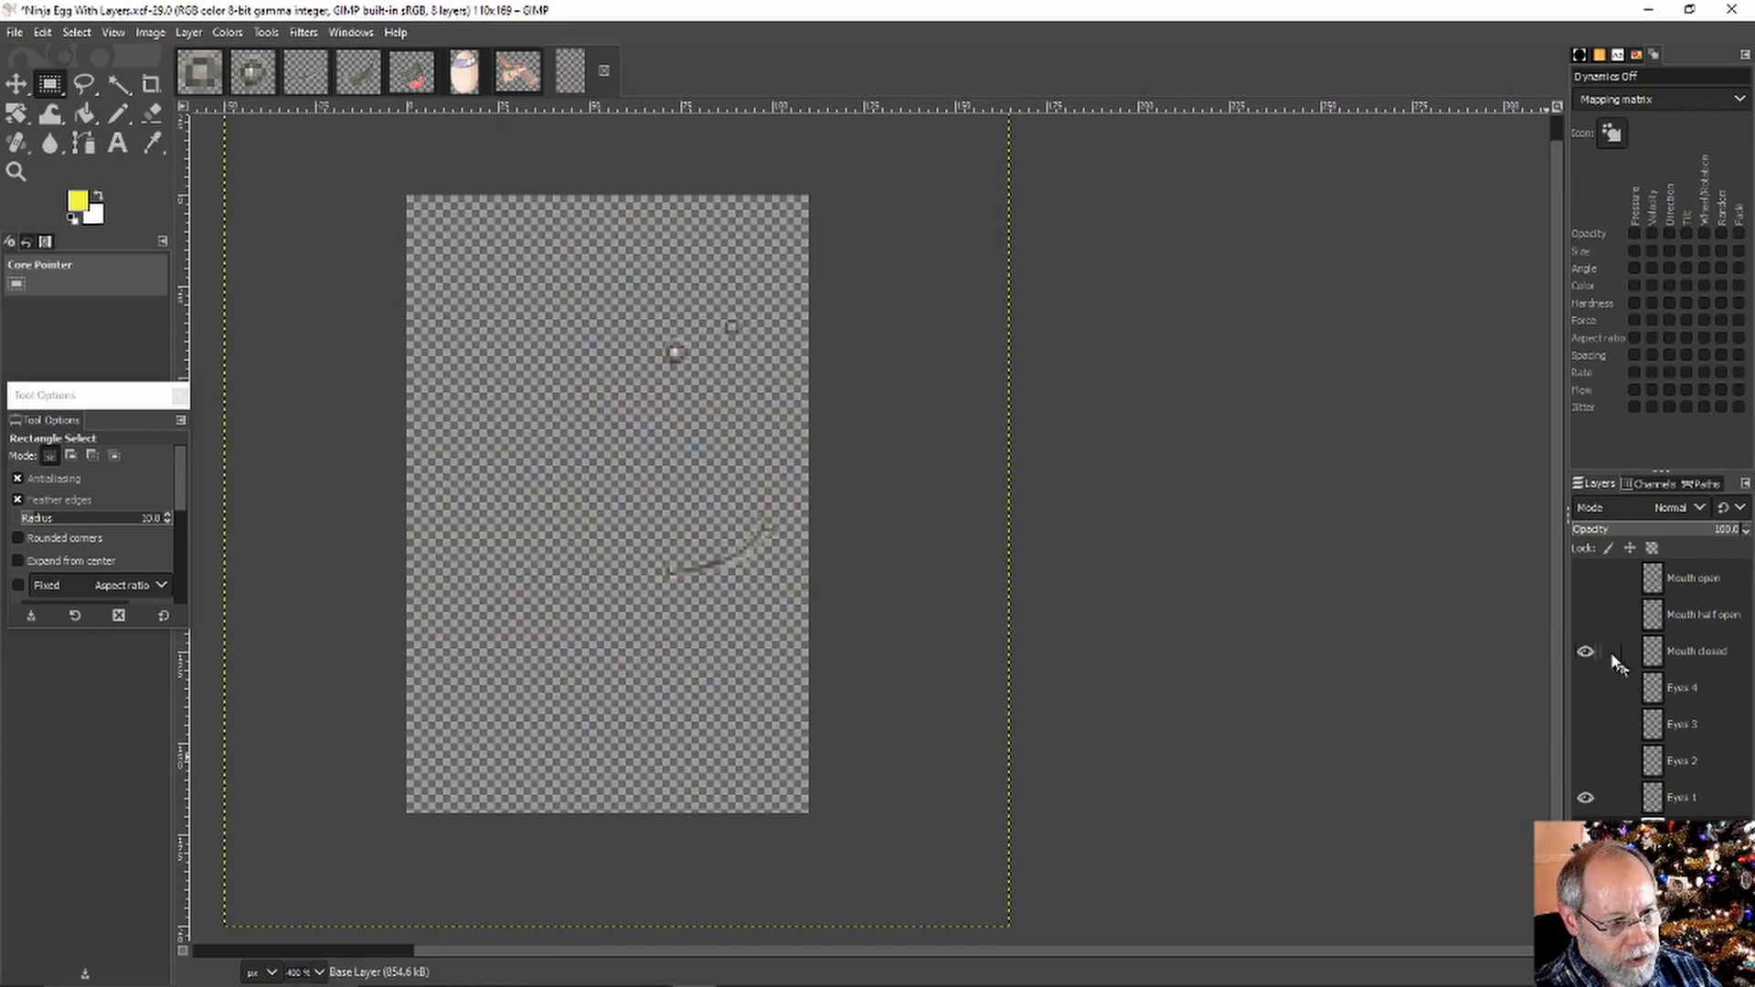
Hide Mouth closed, cancel an Export As, and bring up the Ninja Egg Base image
left_click(1585, 650)
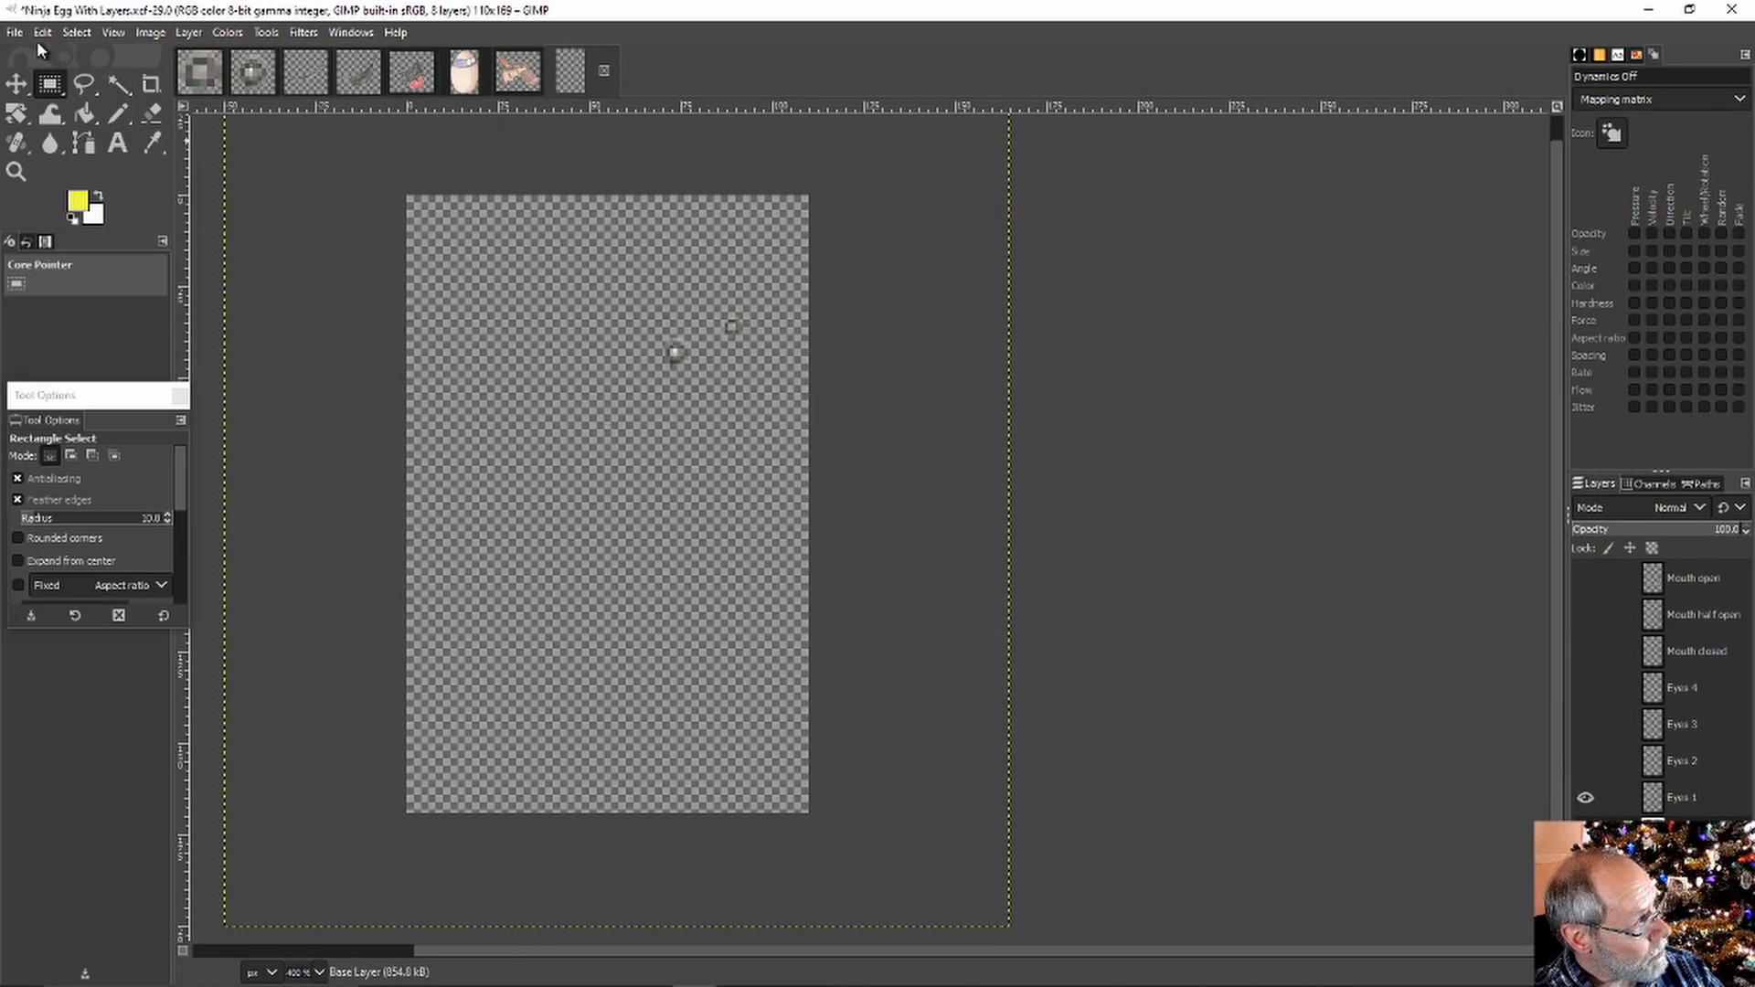
left_click(14, 32)
left_click(40, 315)
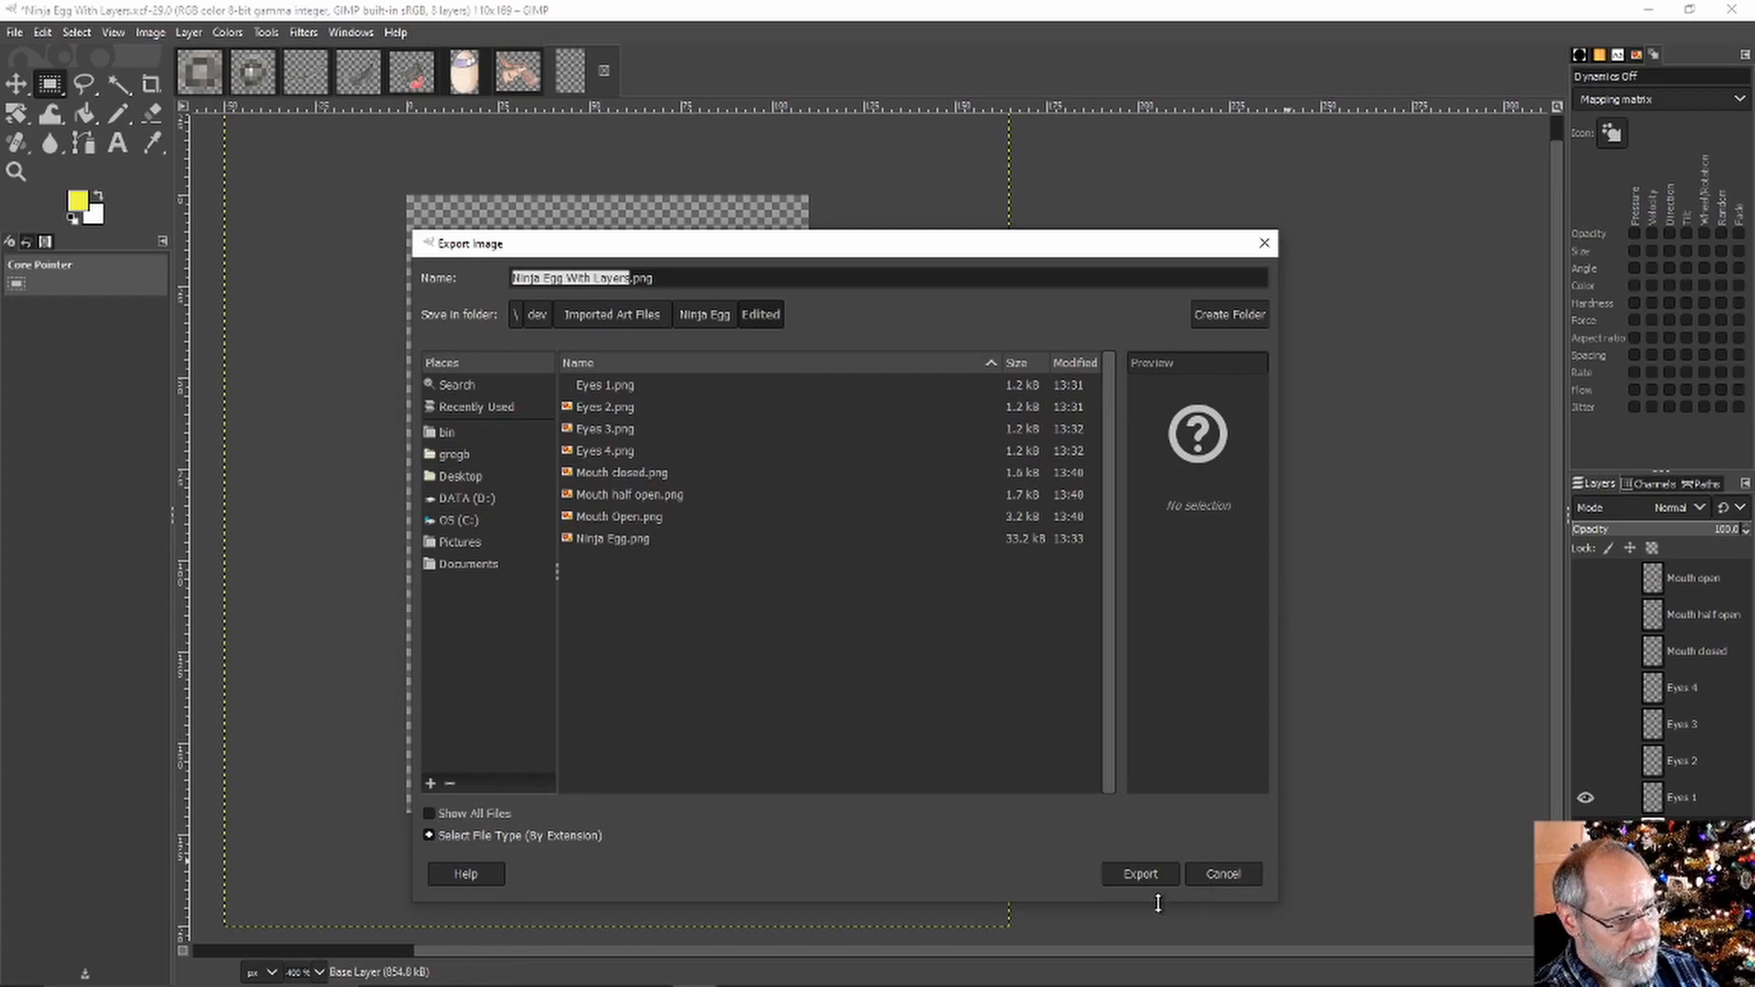
left_click(1222, 874)
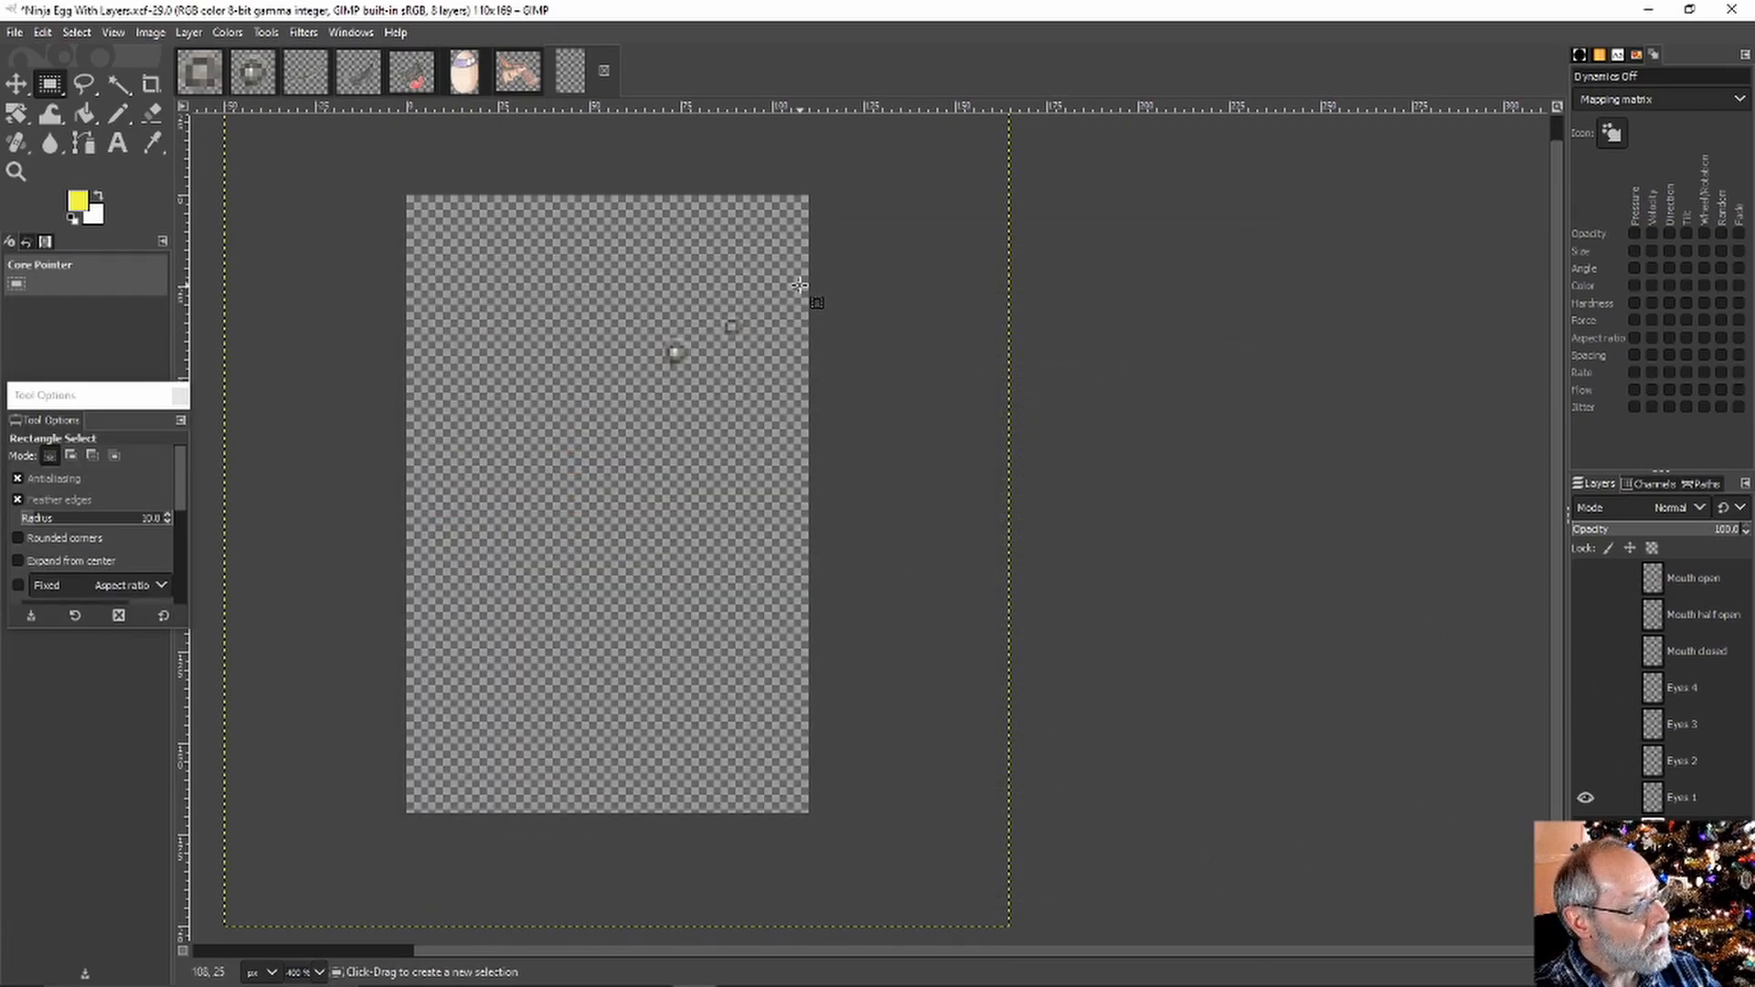
left_click(465, 80)
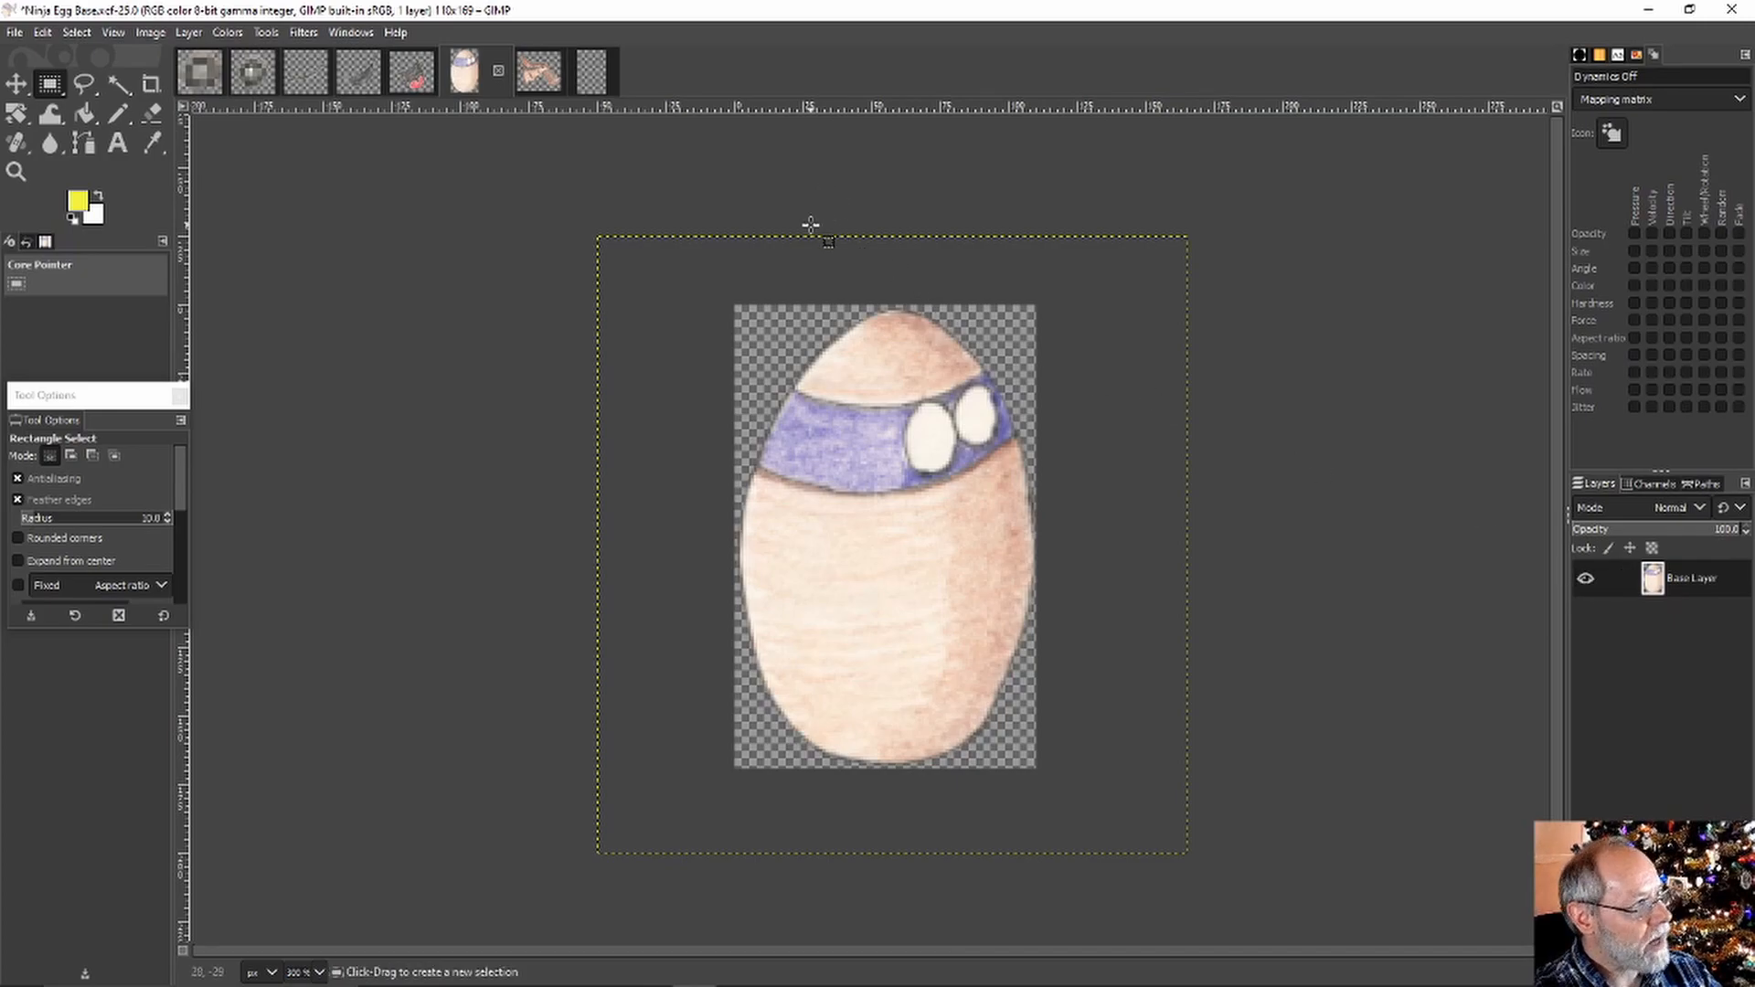
Restore the egg body and open mouth in Ninja Egg With Layers, then return to Ninja Egg Base
left_click(590, 79)
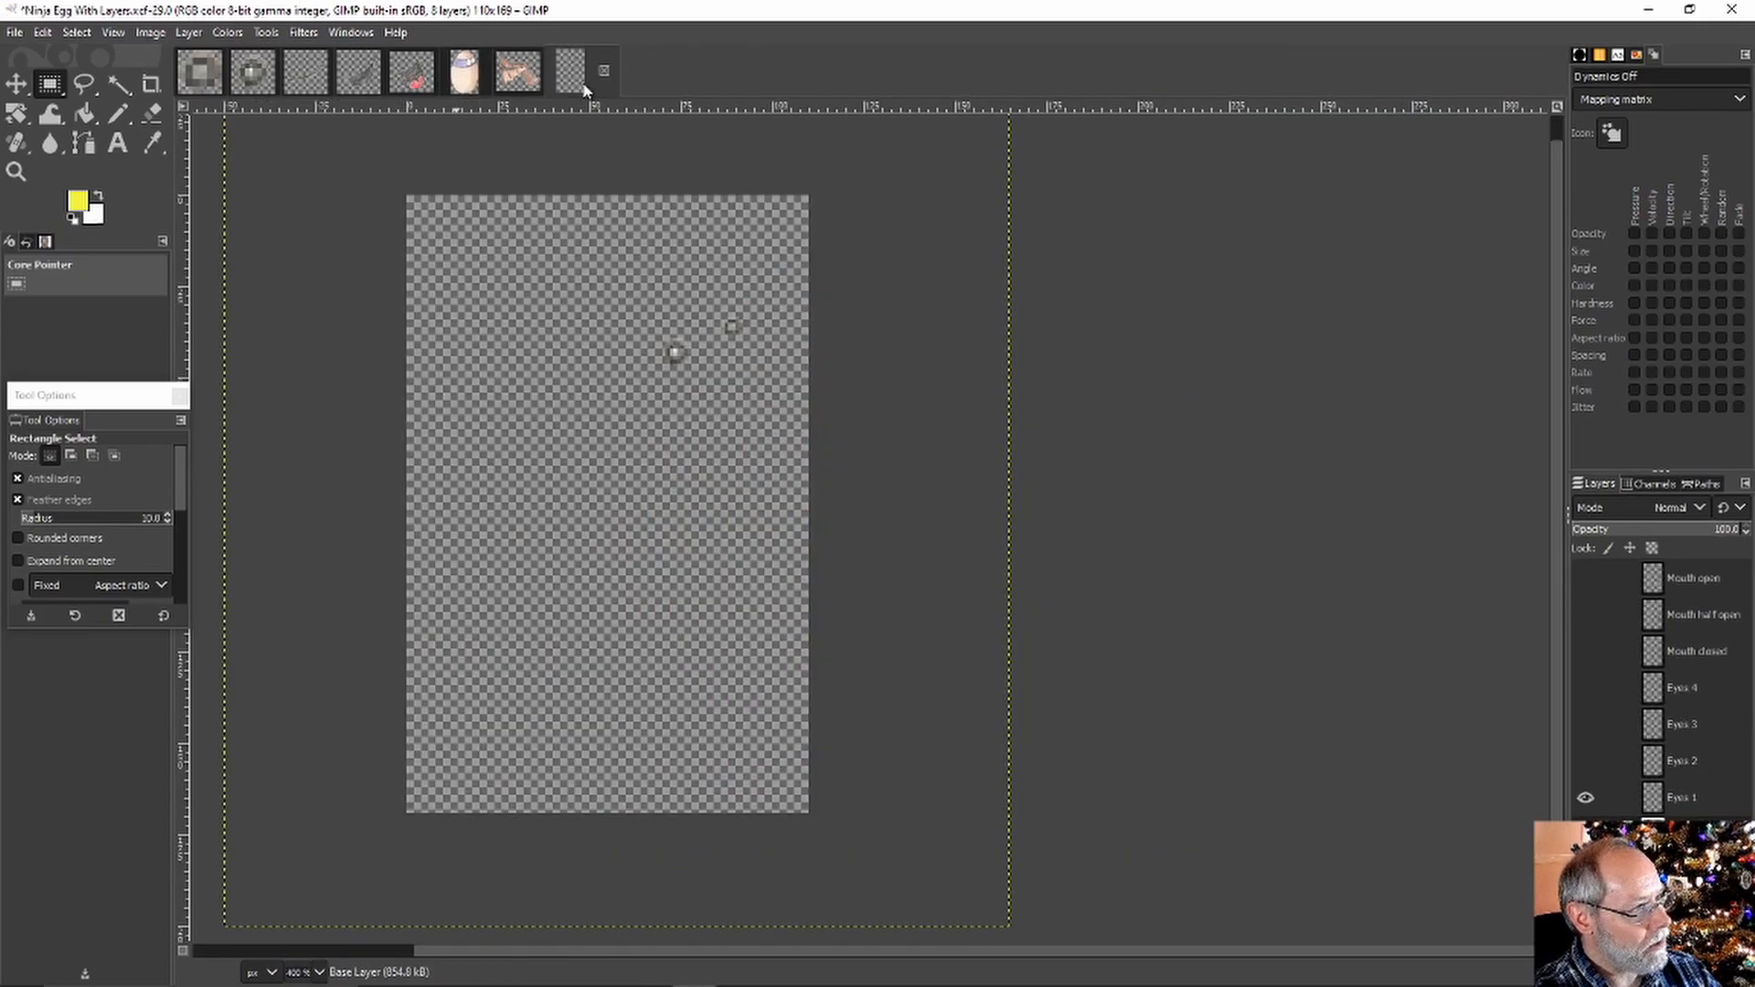
left_click(1586, 834)
left_click(1586, 579)
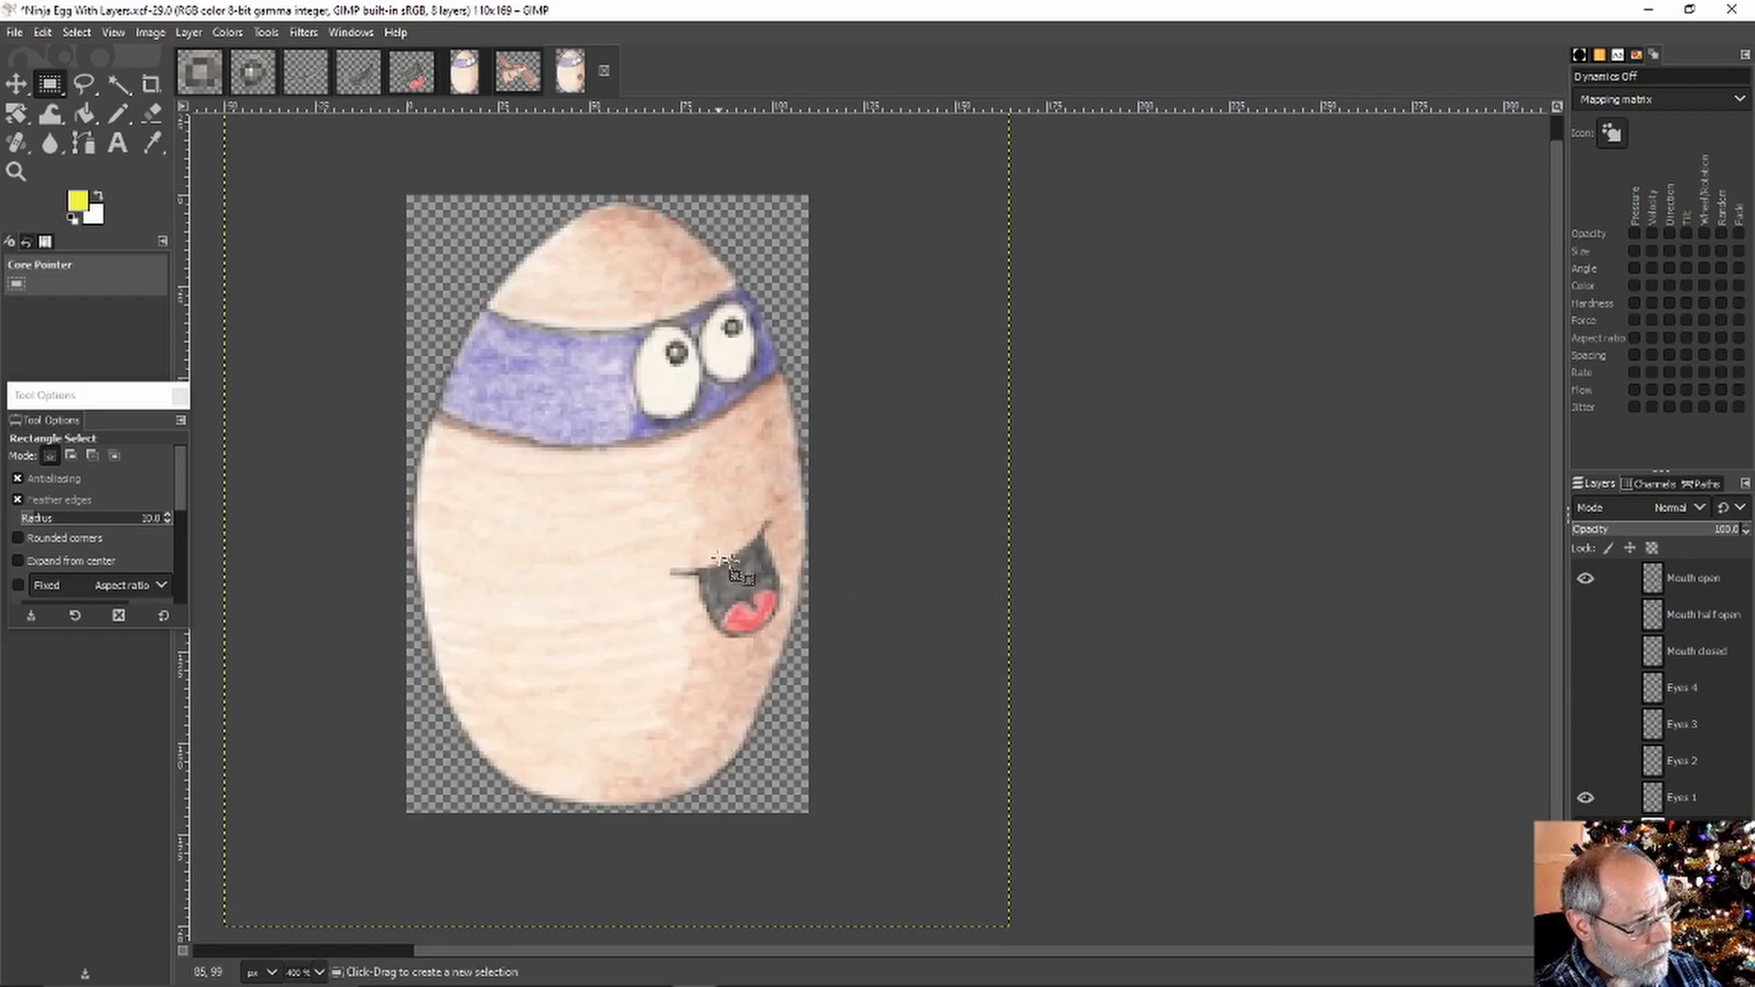
left_click(463, 81)
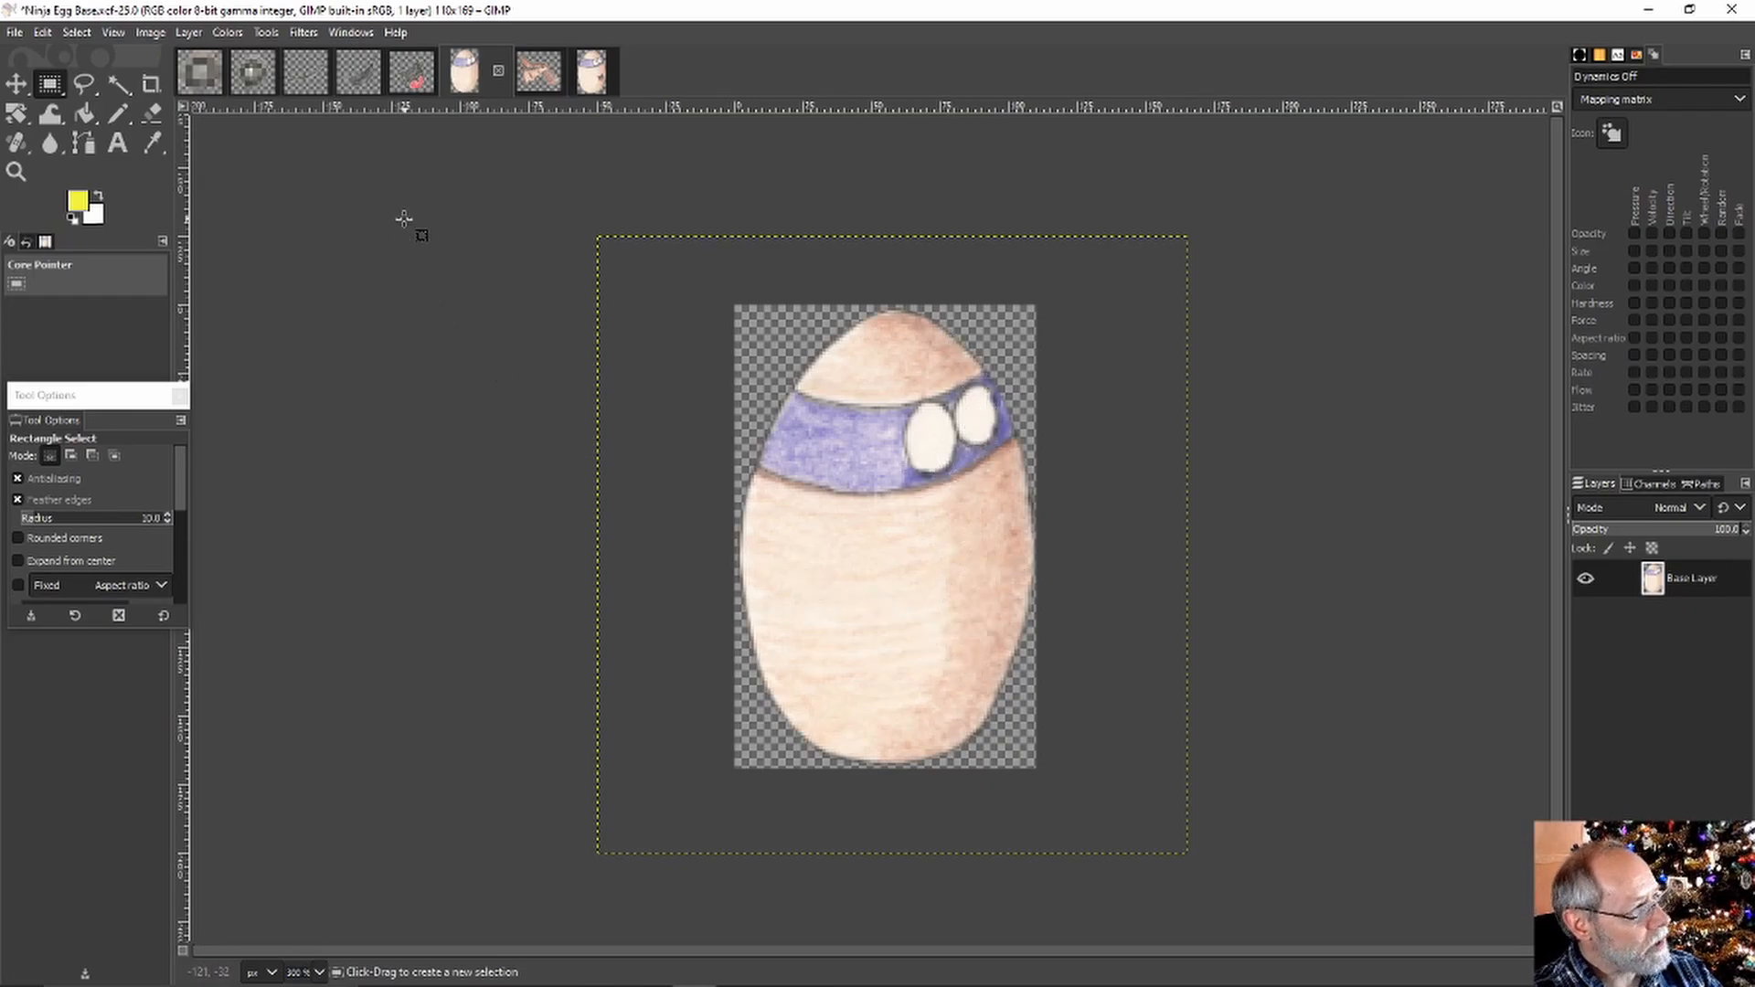
Copy the closed-mouth smile from Mouth Closed and paste it into Ninja Egg Base as a new layer
left_click(303, 80)
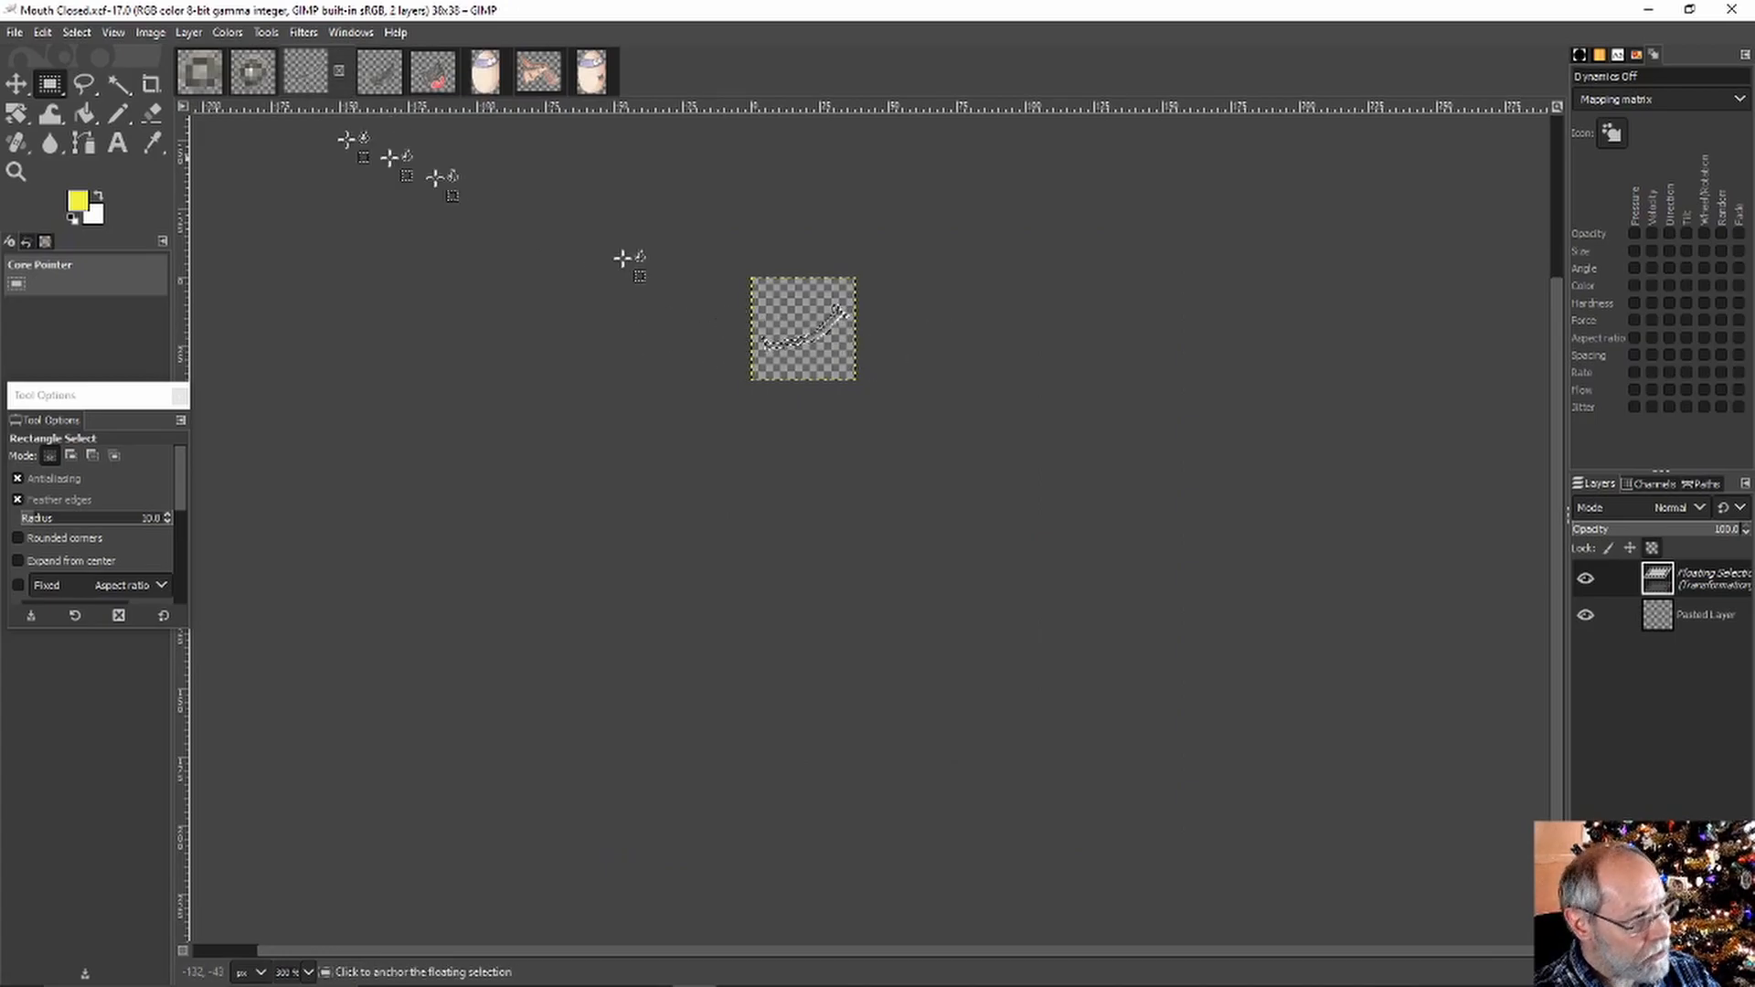
left_click(41, 33)
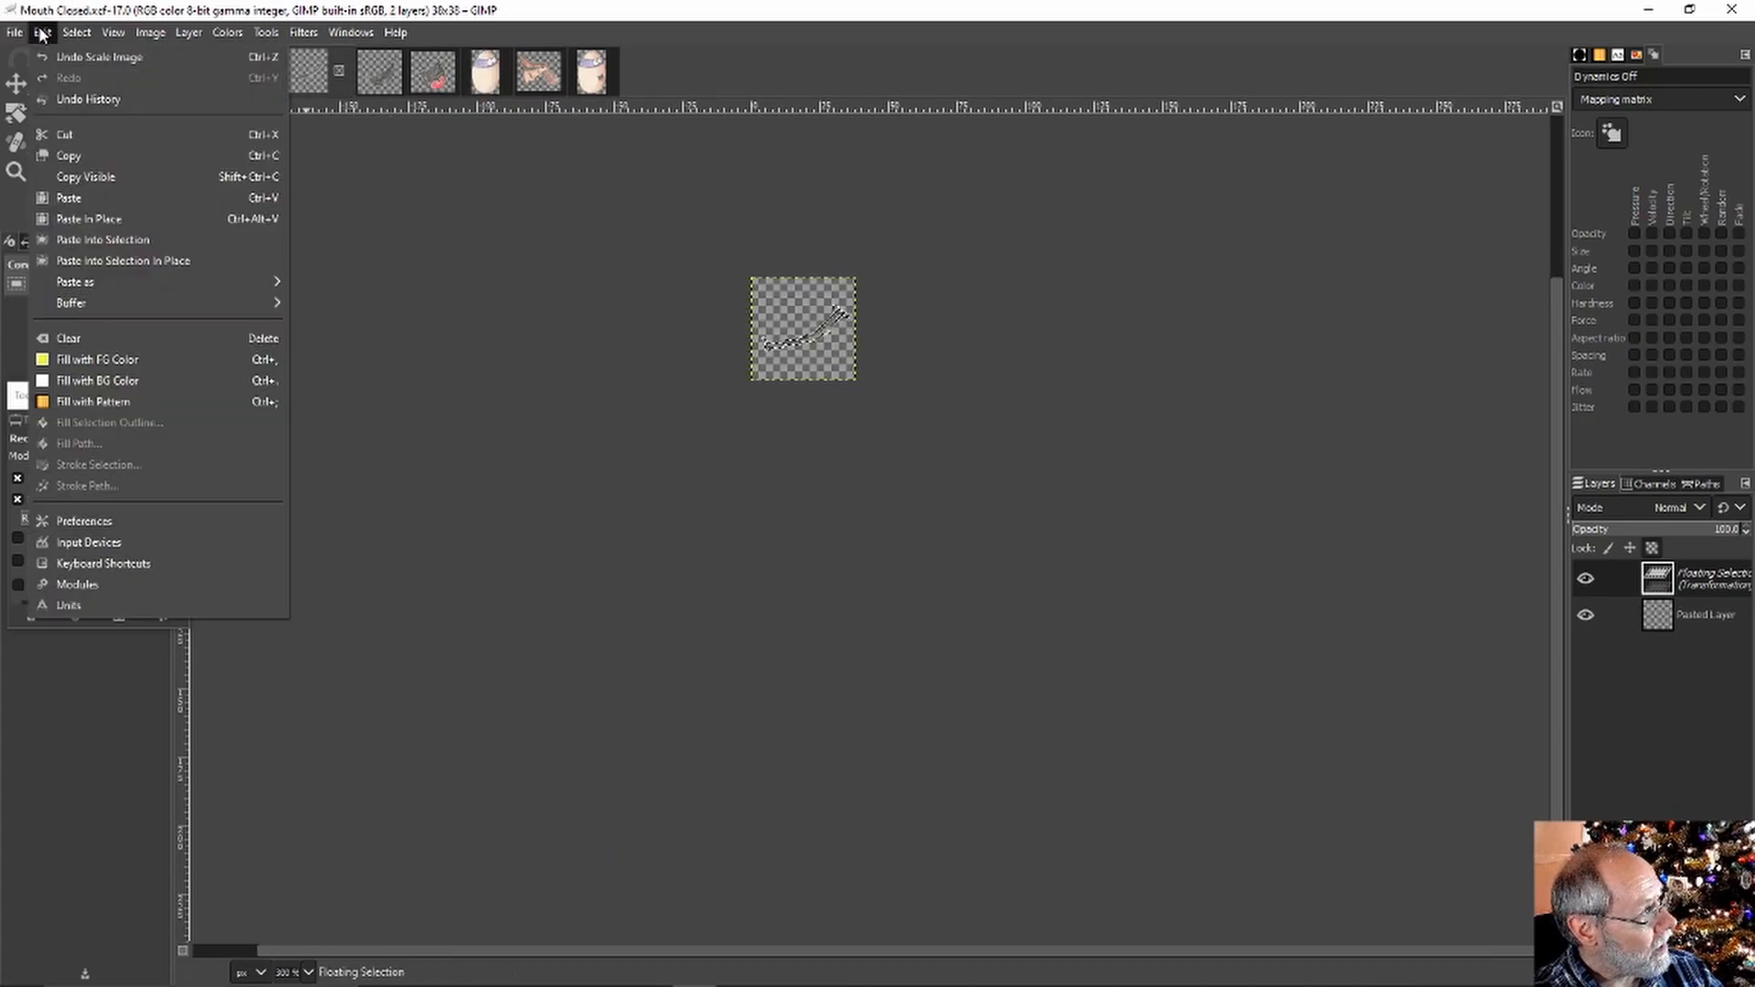
left_click(89, 153)
left_click(481, 80)
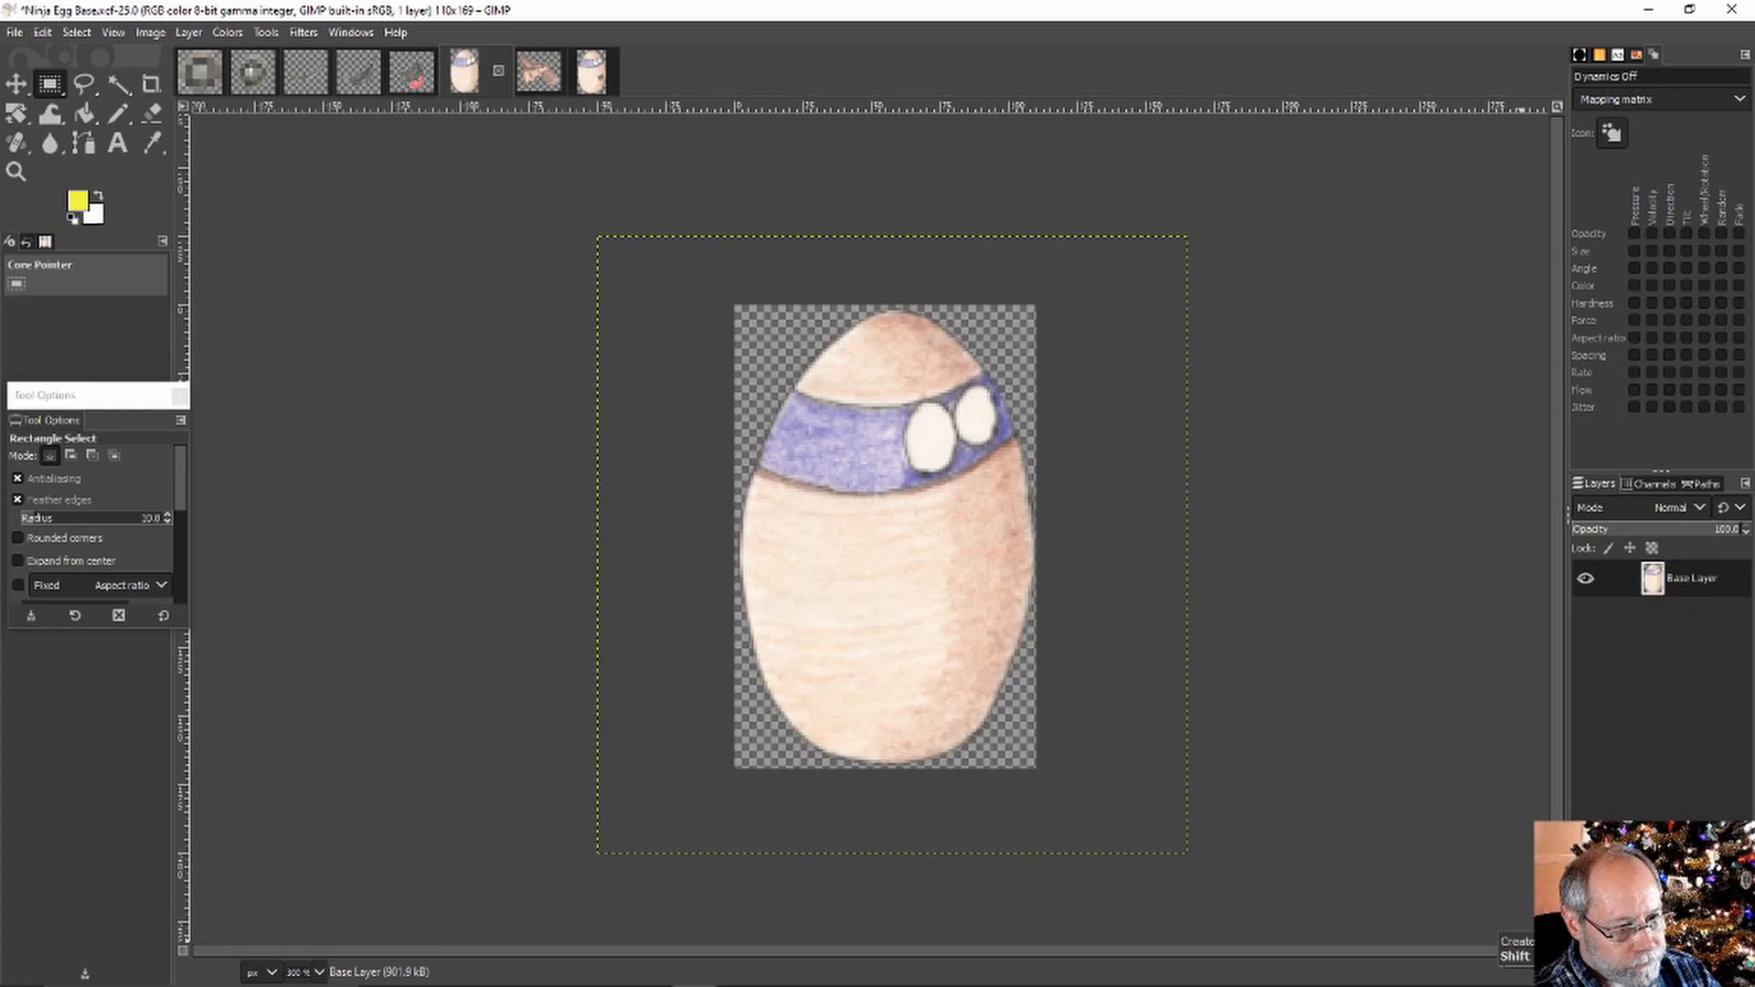
left_click(42, 32)
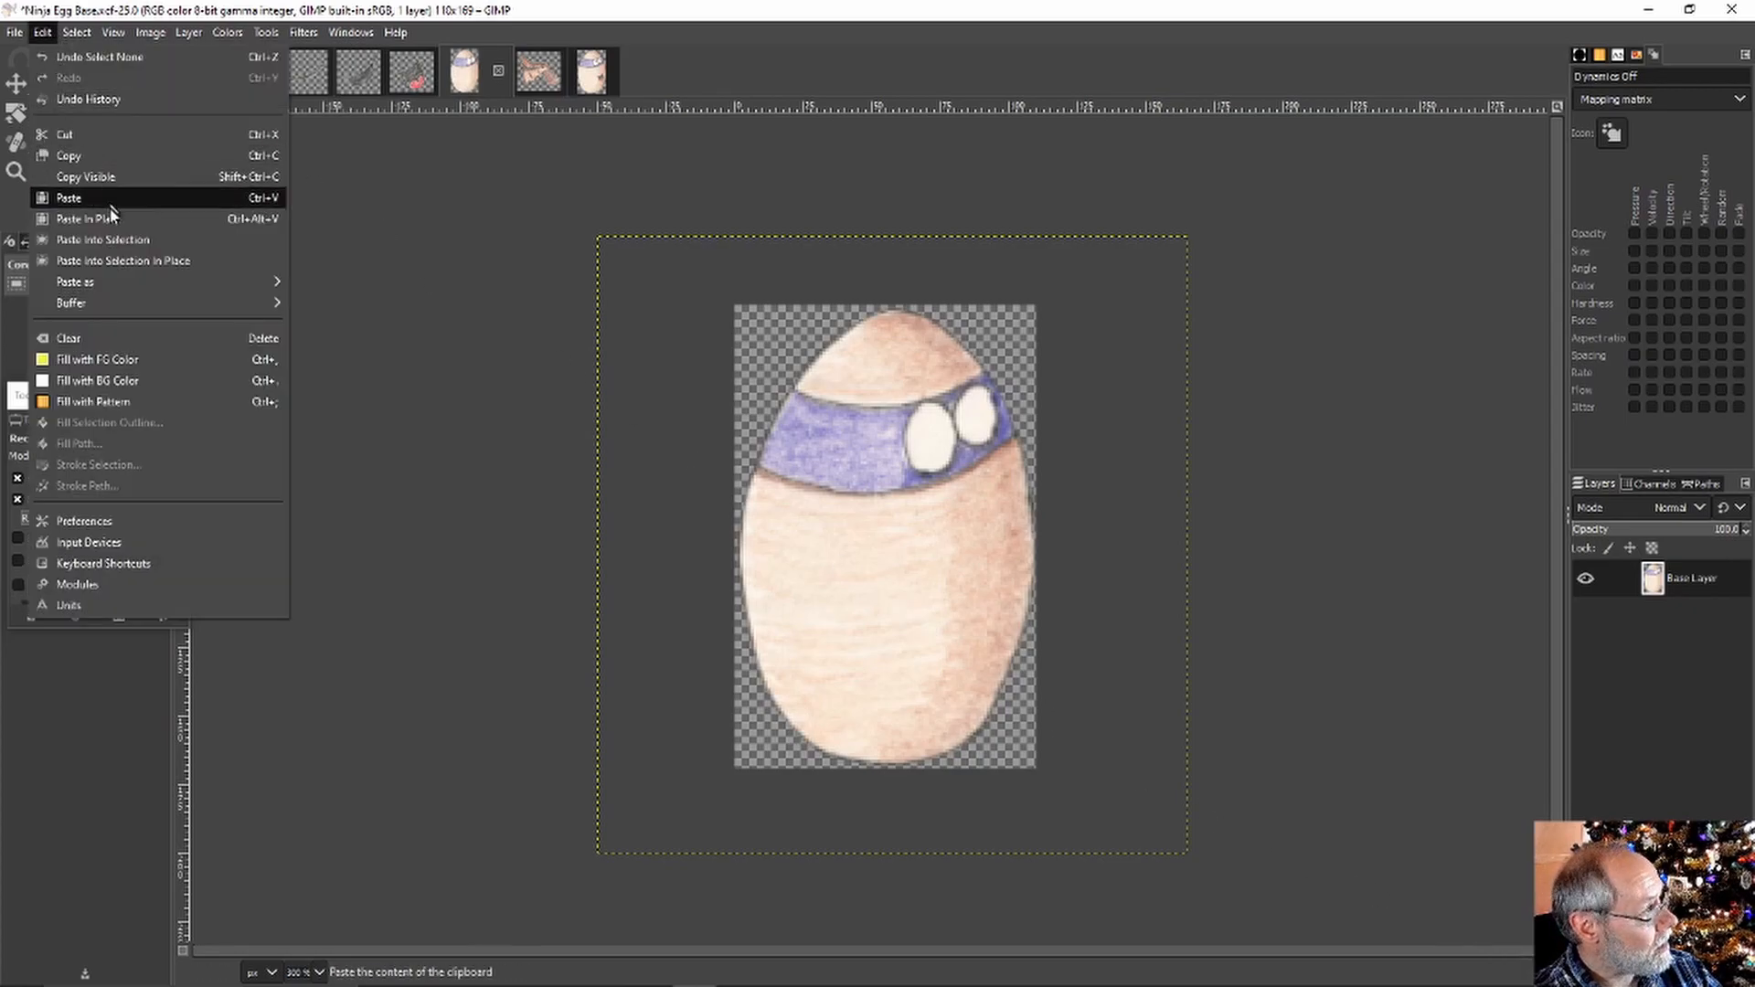
mouse_move(117, 283)
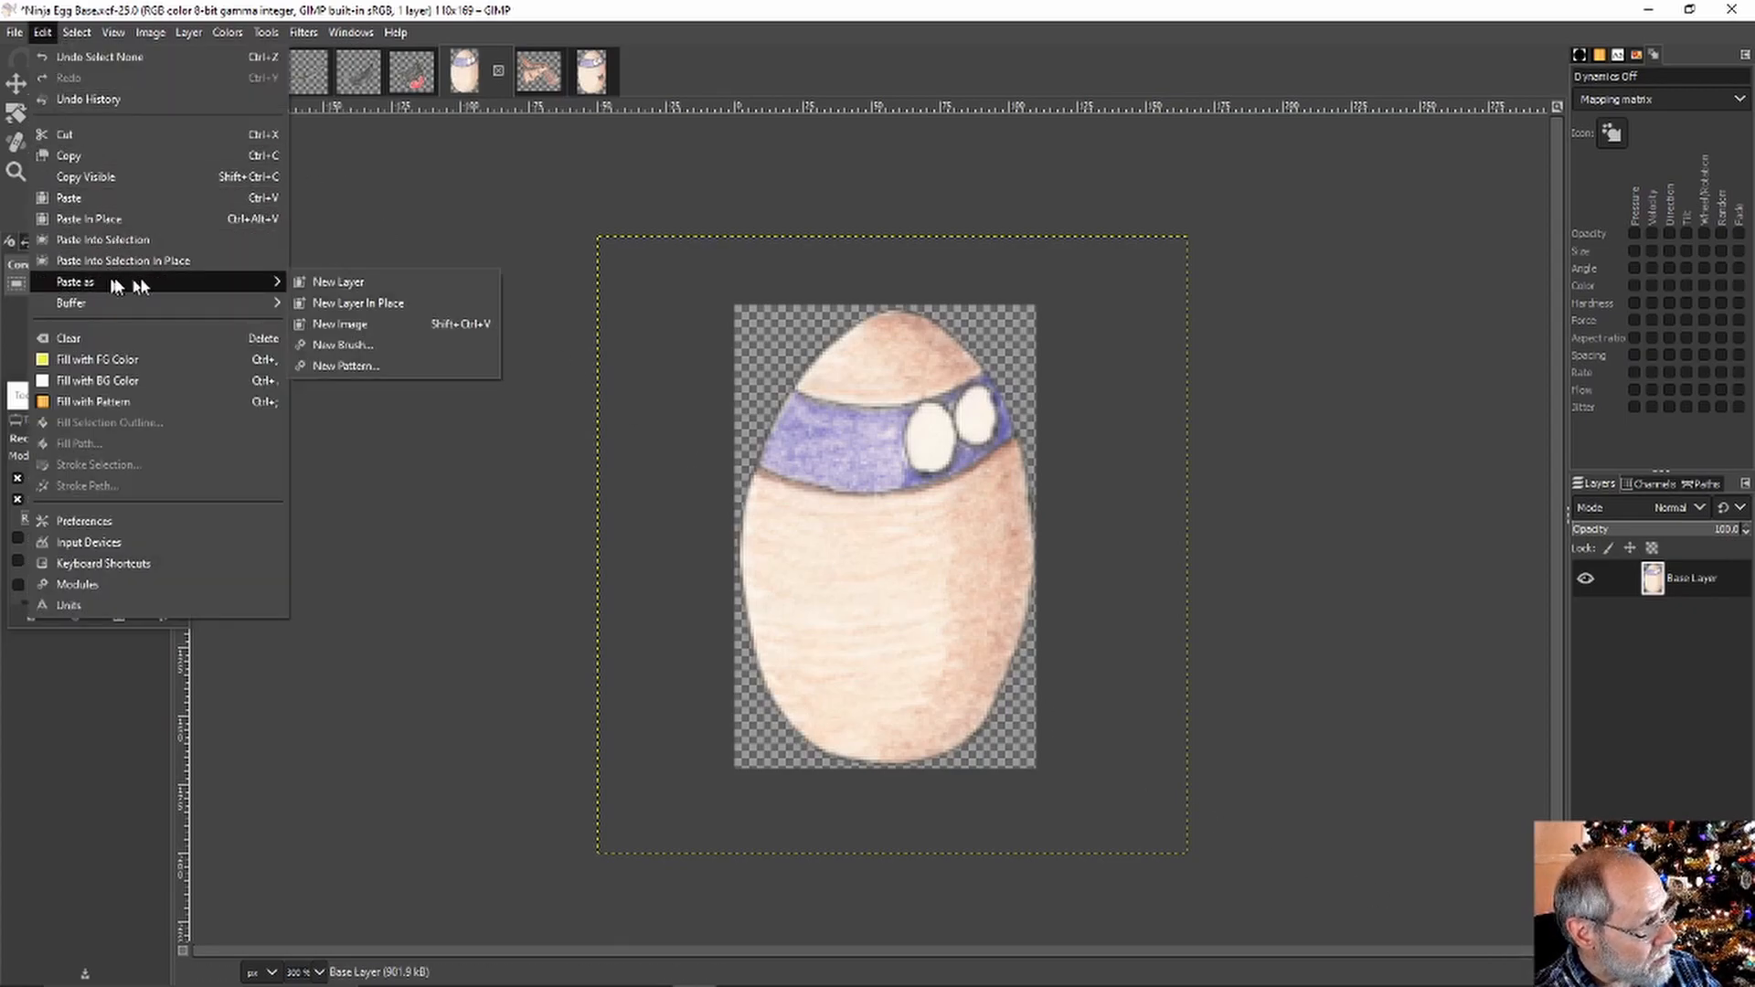
left_click(348, 281)
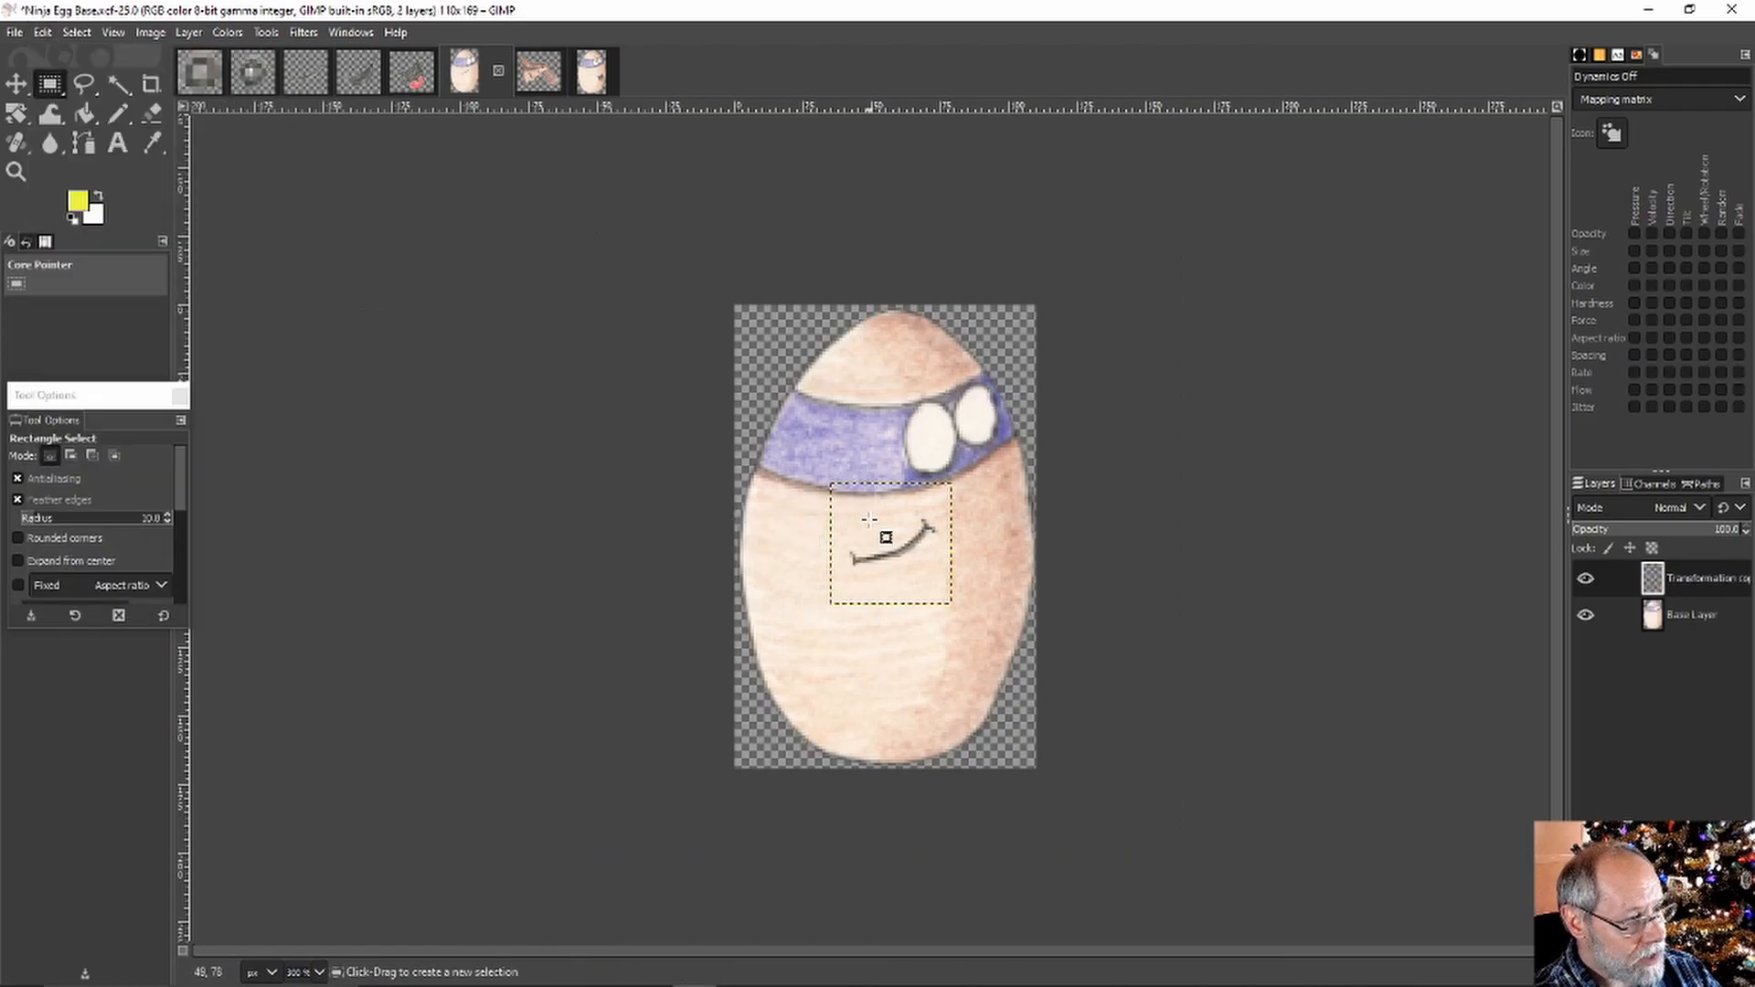
Move the pasted smile to the egg's right side, undoing an accidental egg-body shift
left_click(15, 83)
left_click_drag(876, 545, 886, 542)
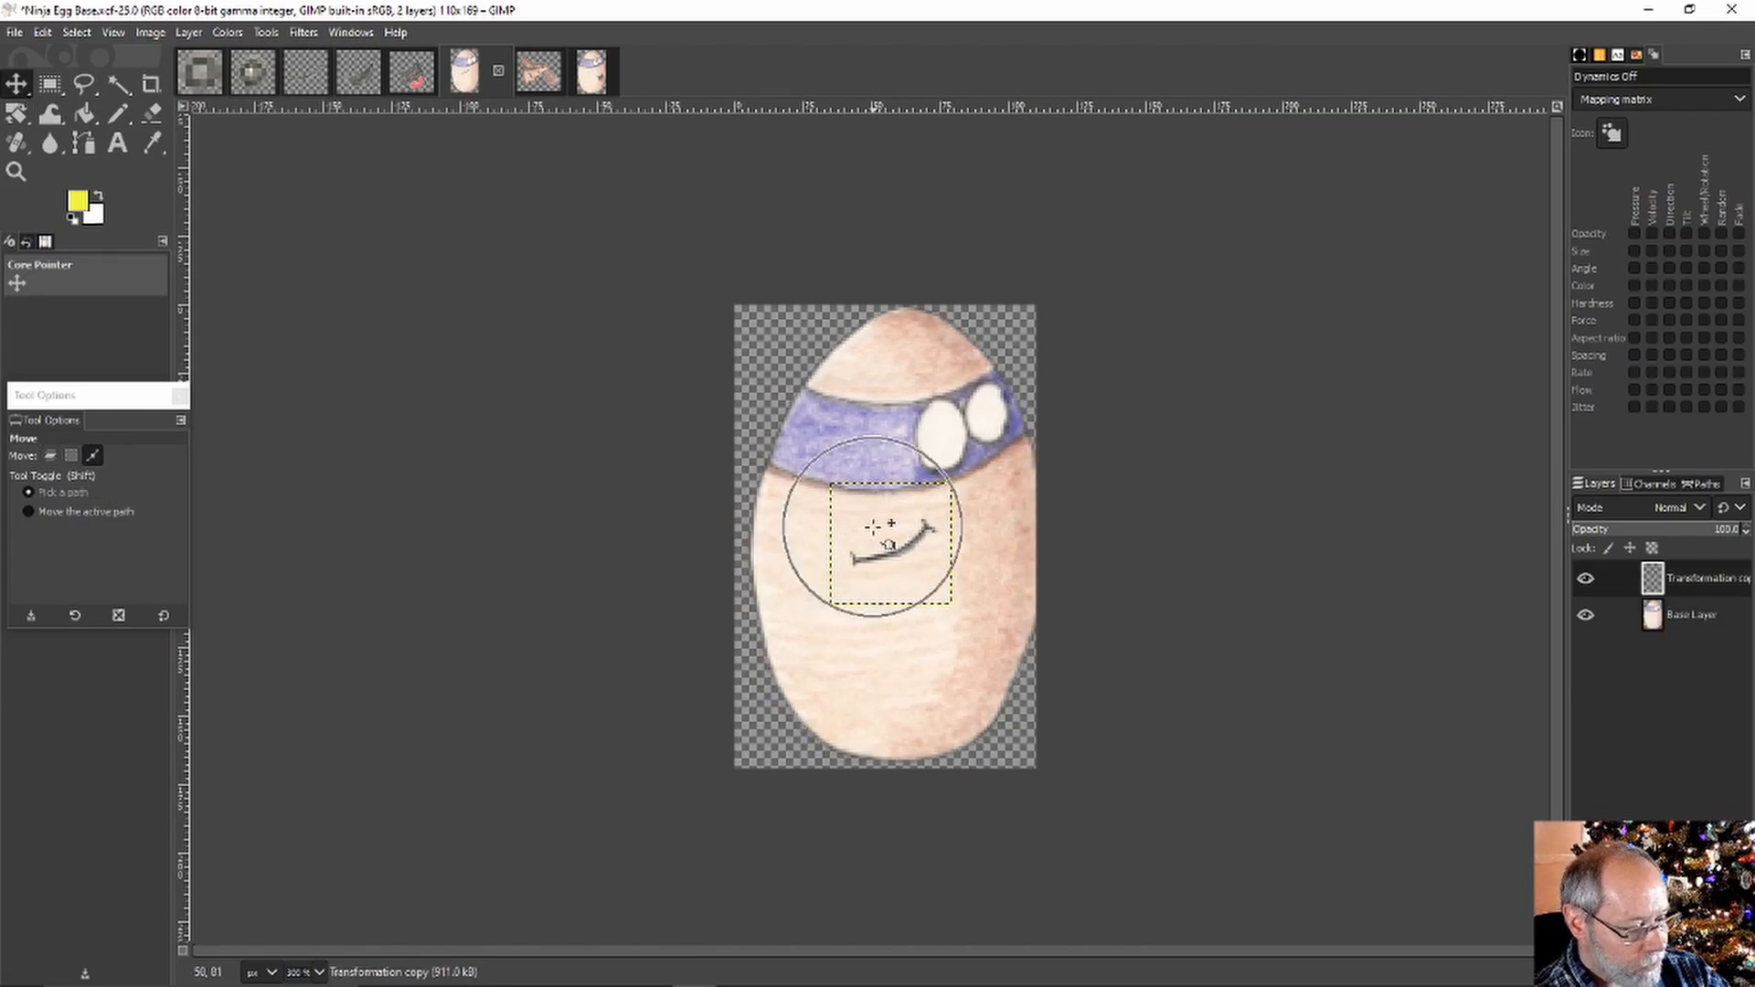
key("ctrl+z")
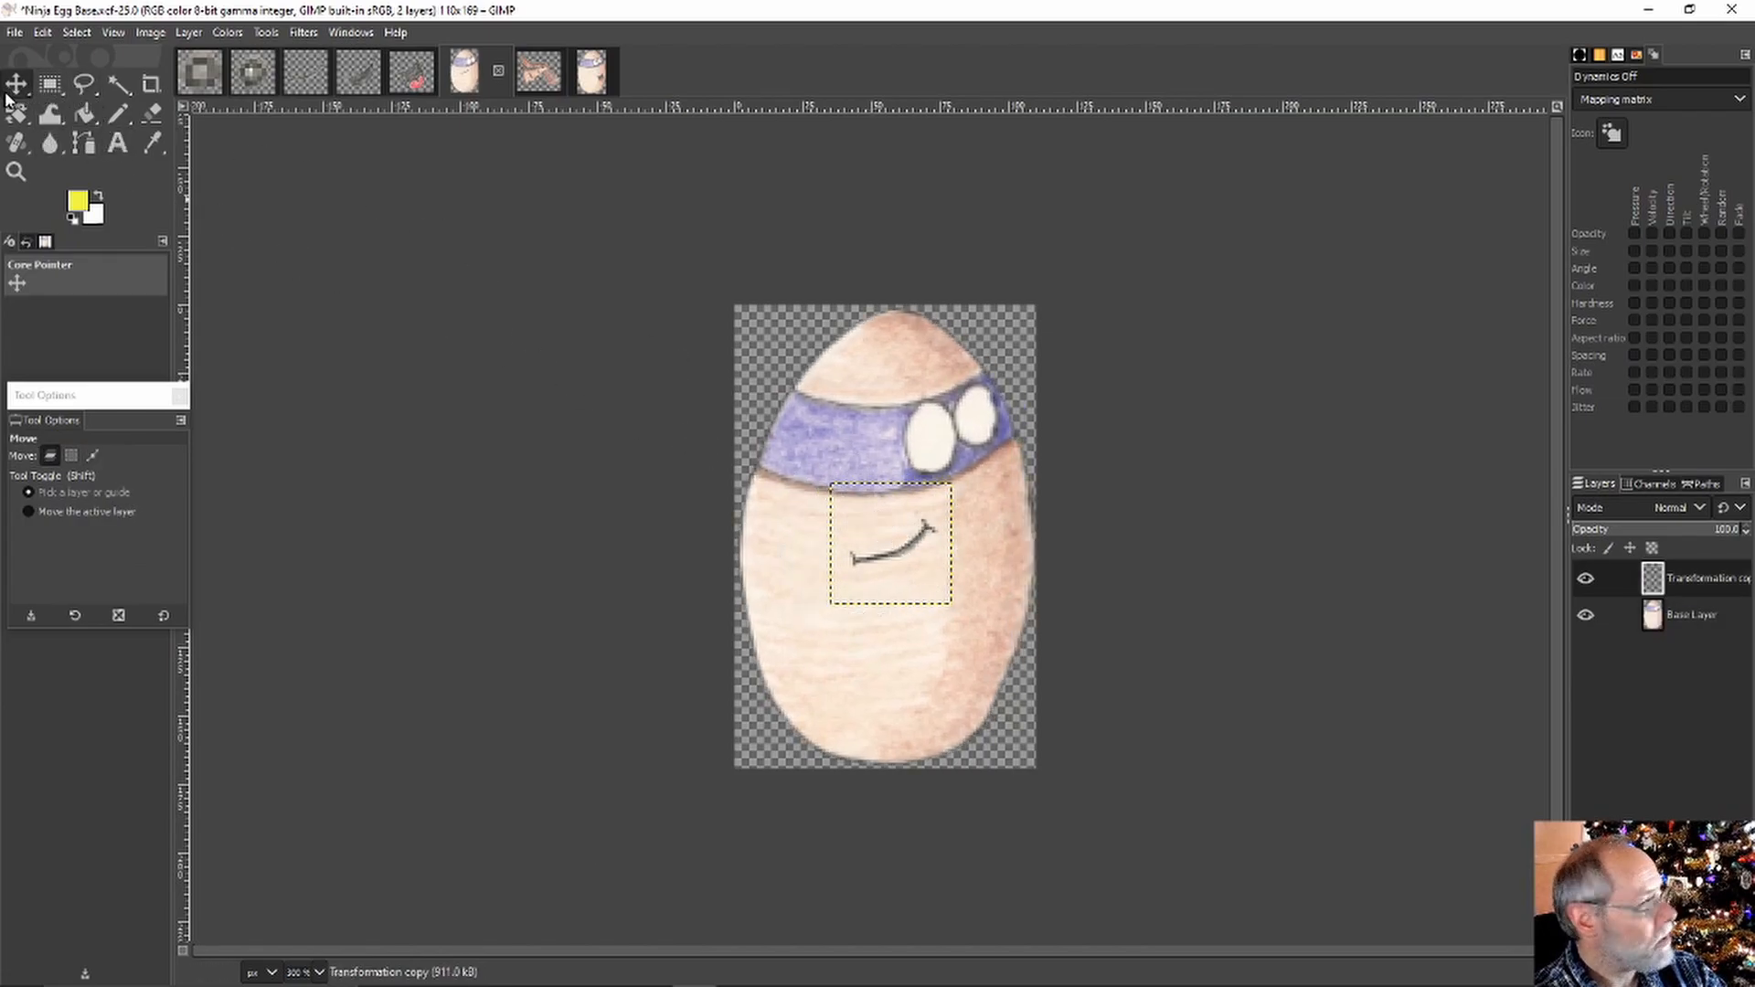
left_click_drag(895, 546, 979, 558)
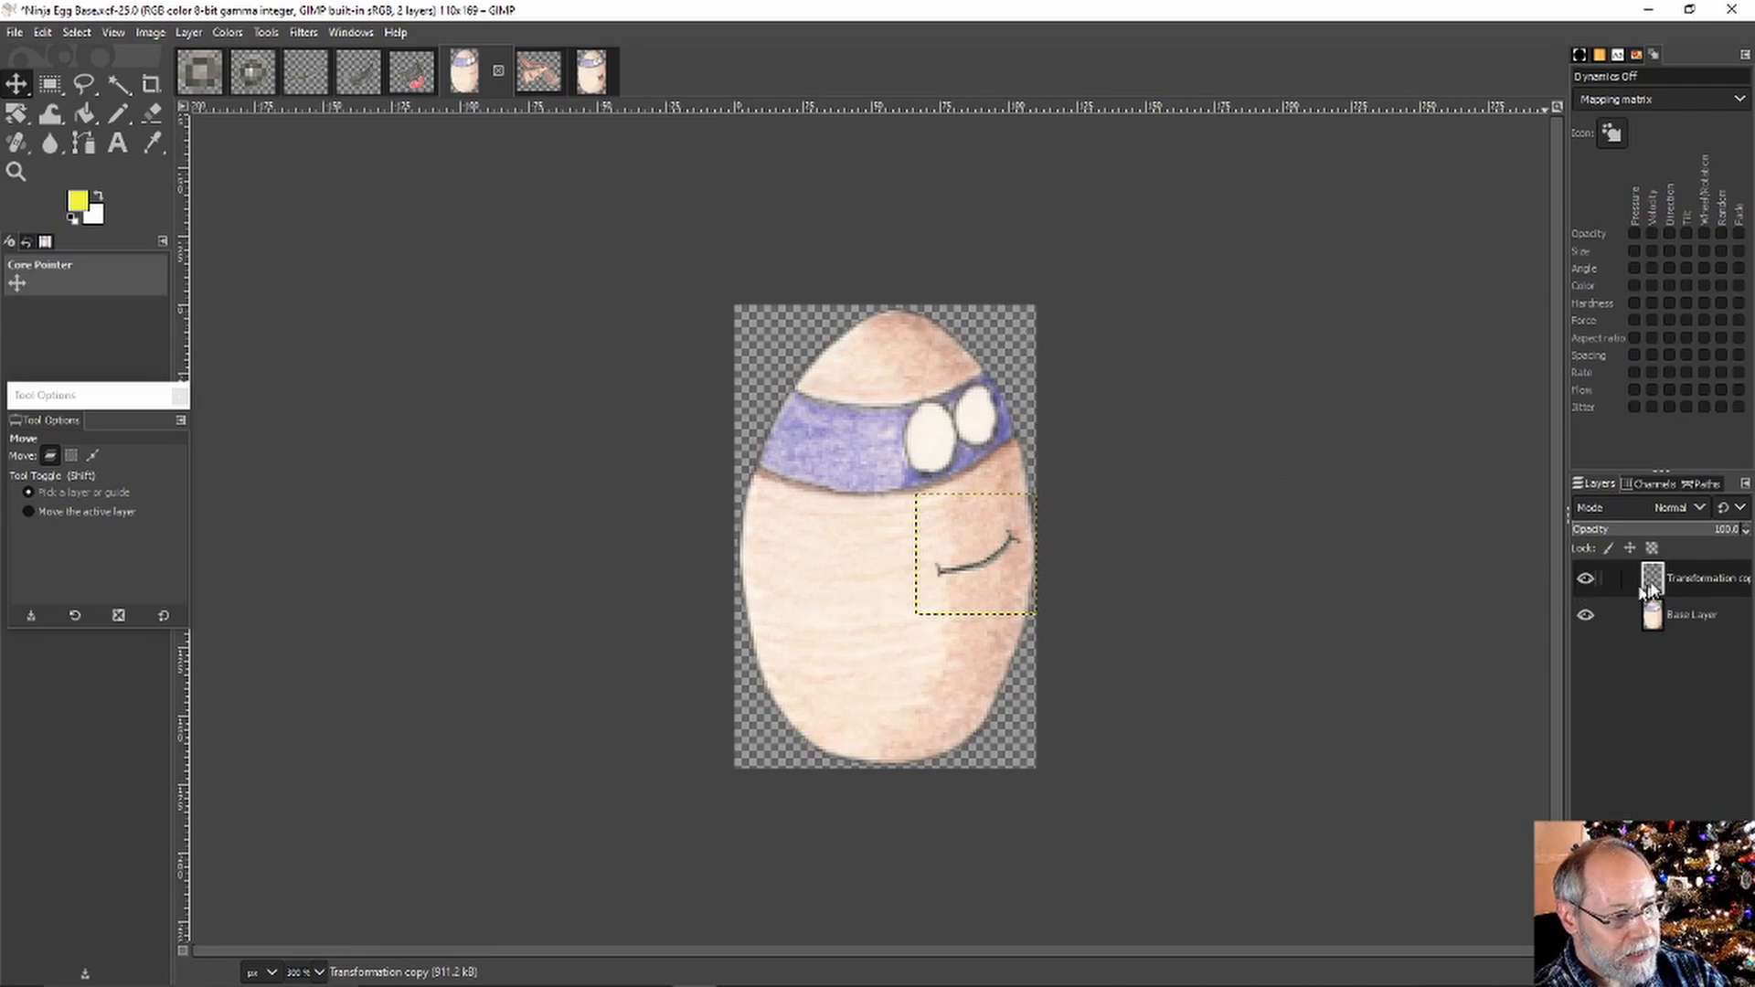
Rename the pasted smile layer 'Mouth closed', make it visible, then switch to the Right eye image
right_click(1689, 574)
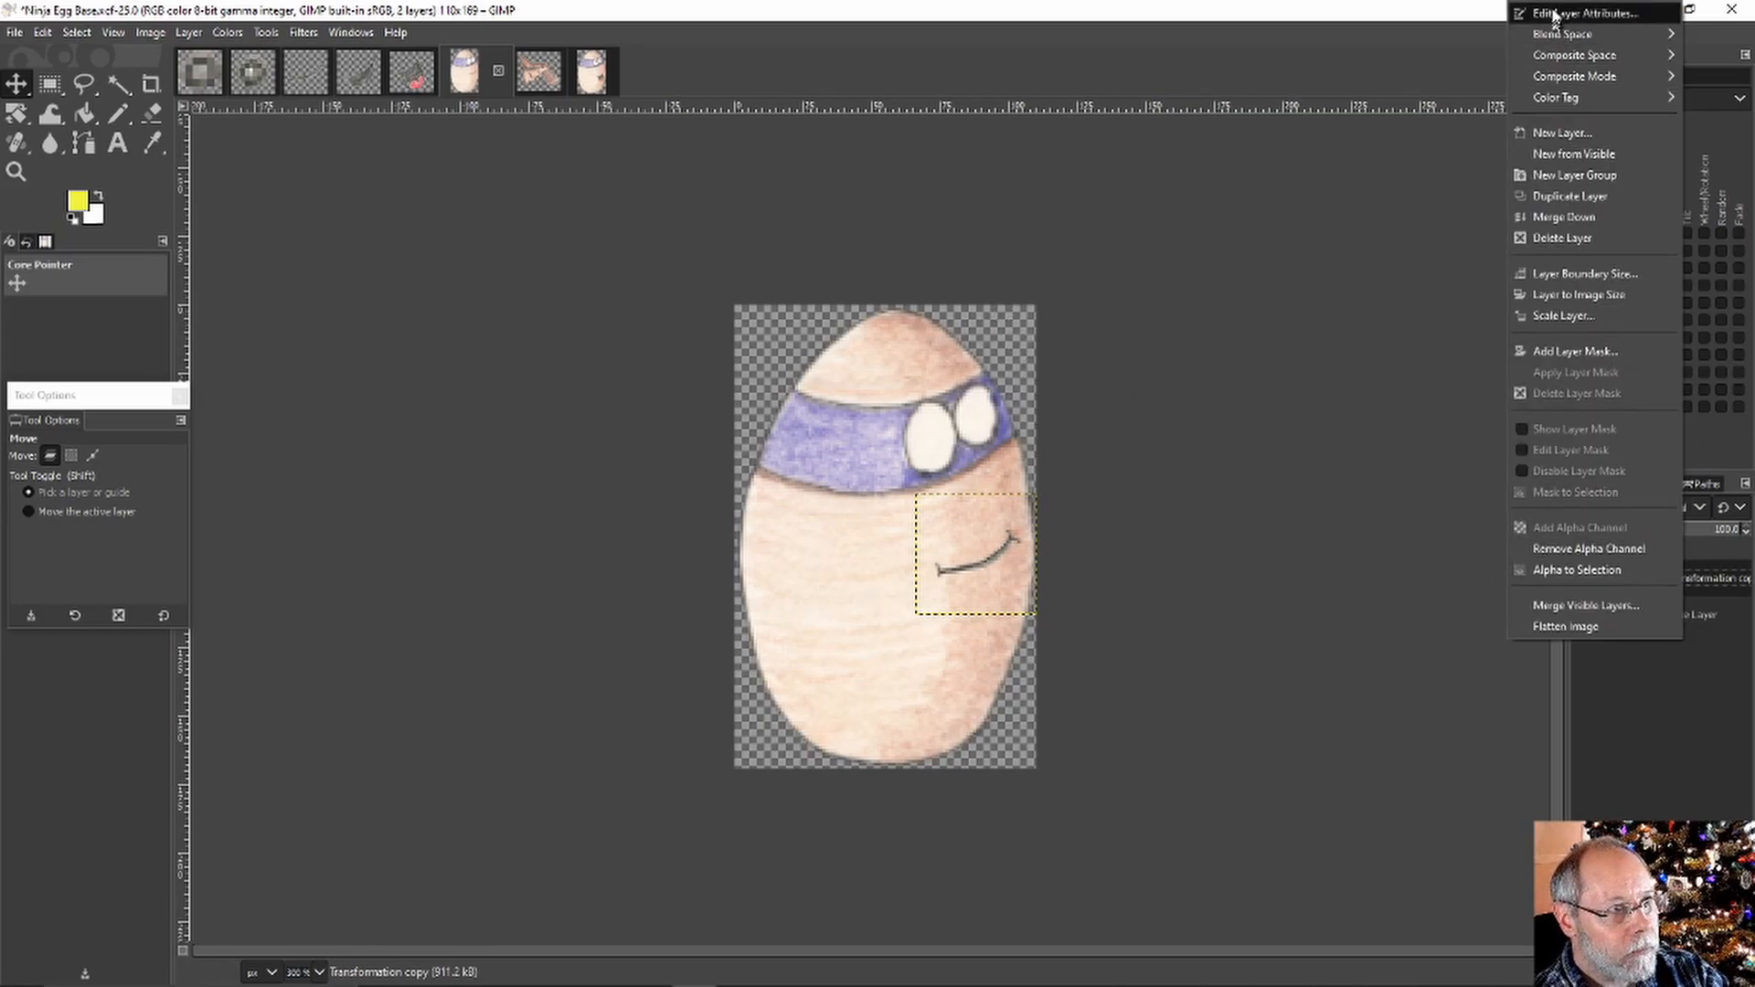
left_click(1584, 14)
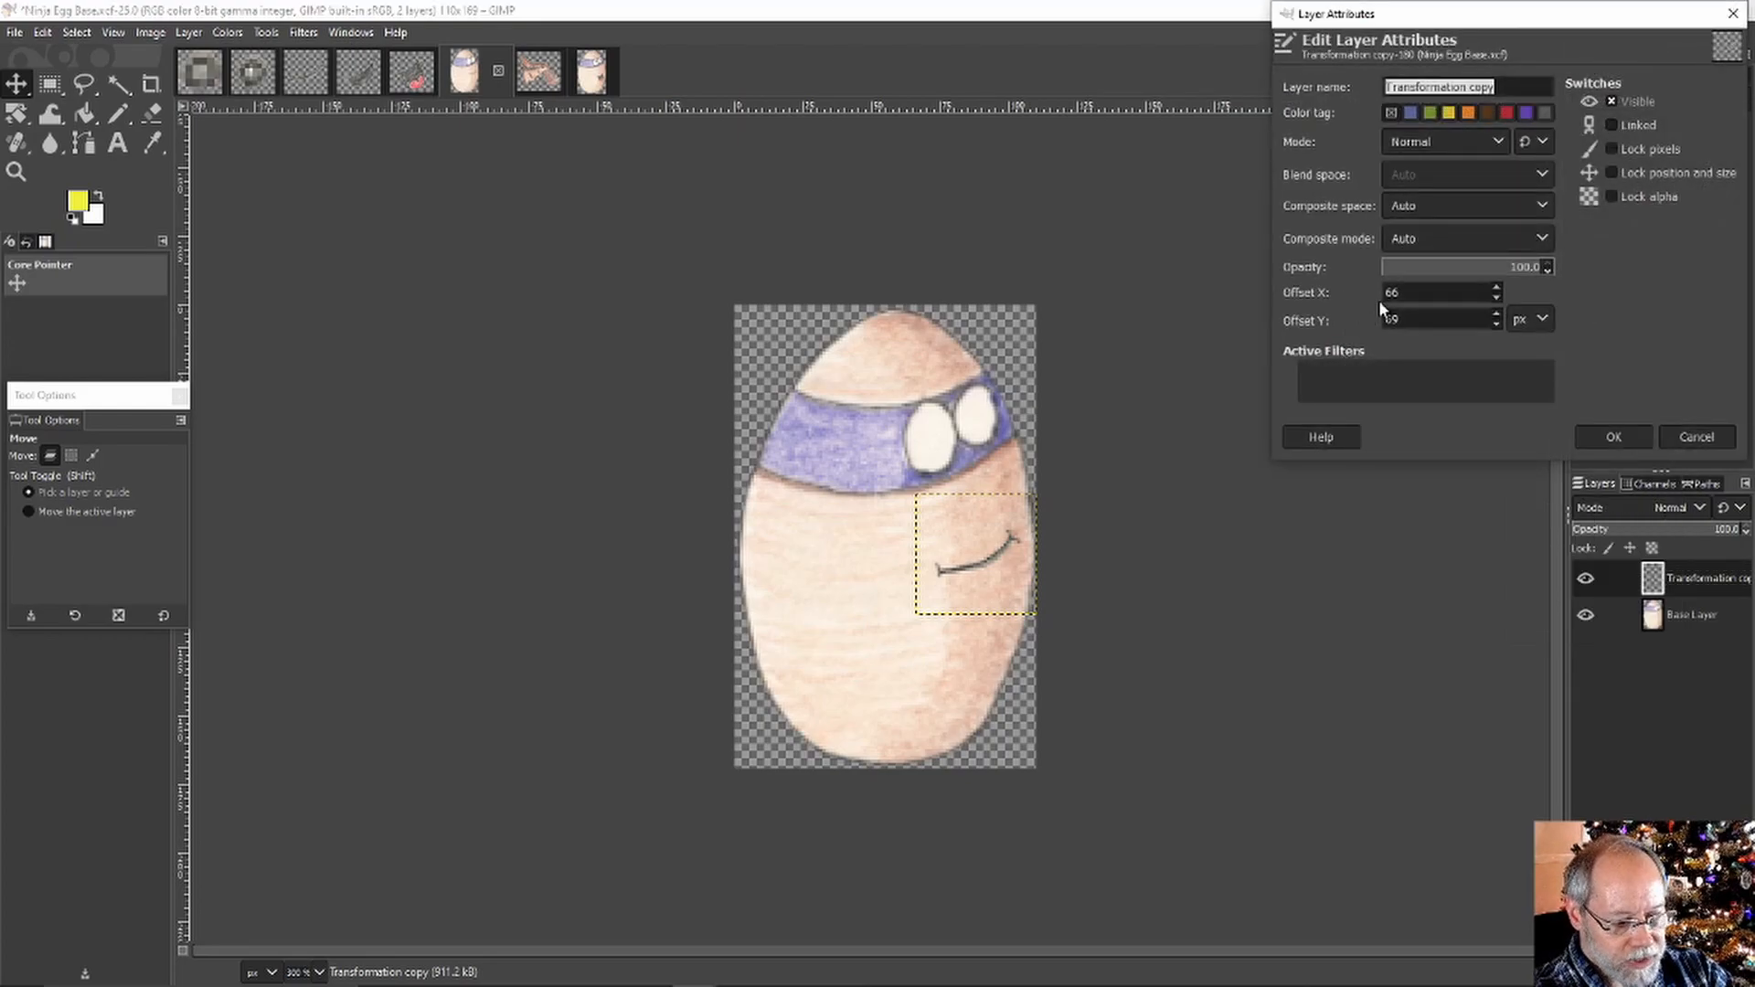
type("Mout")
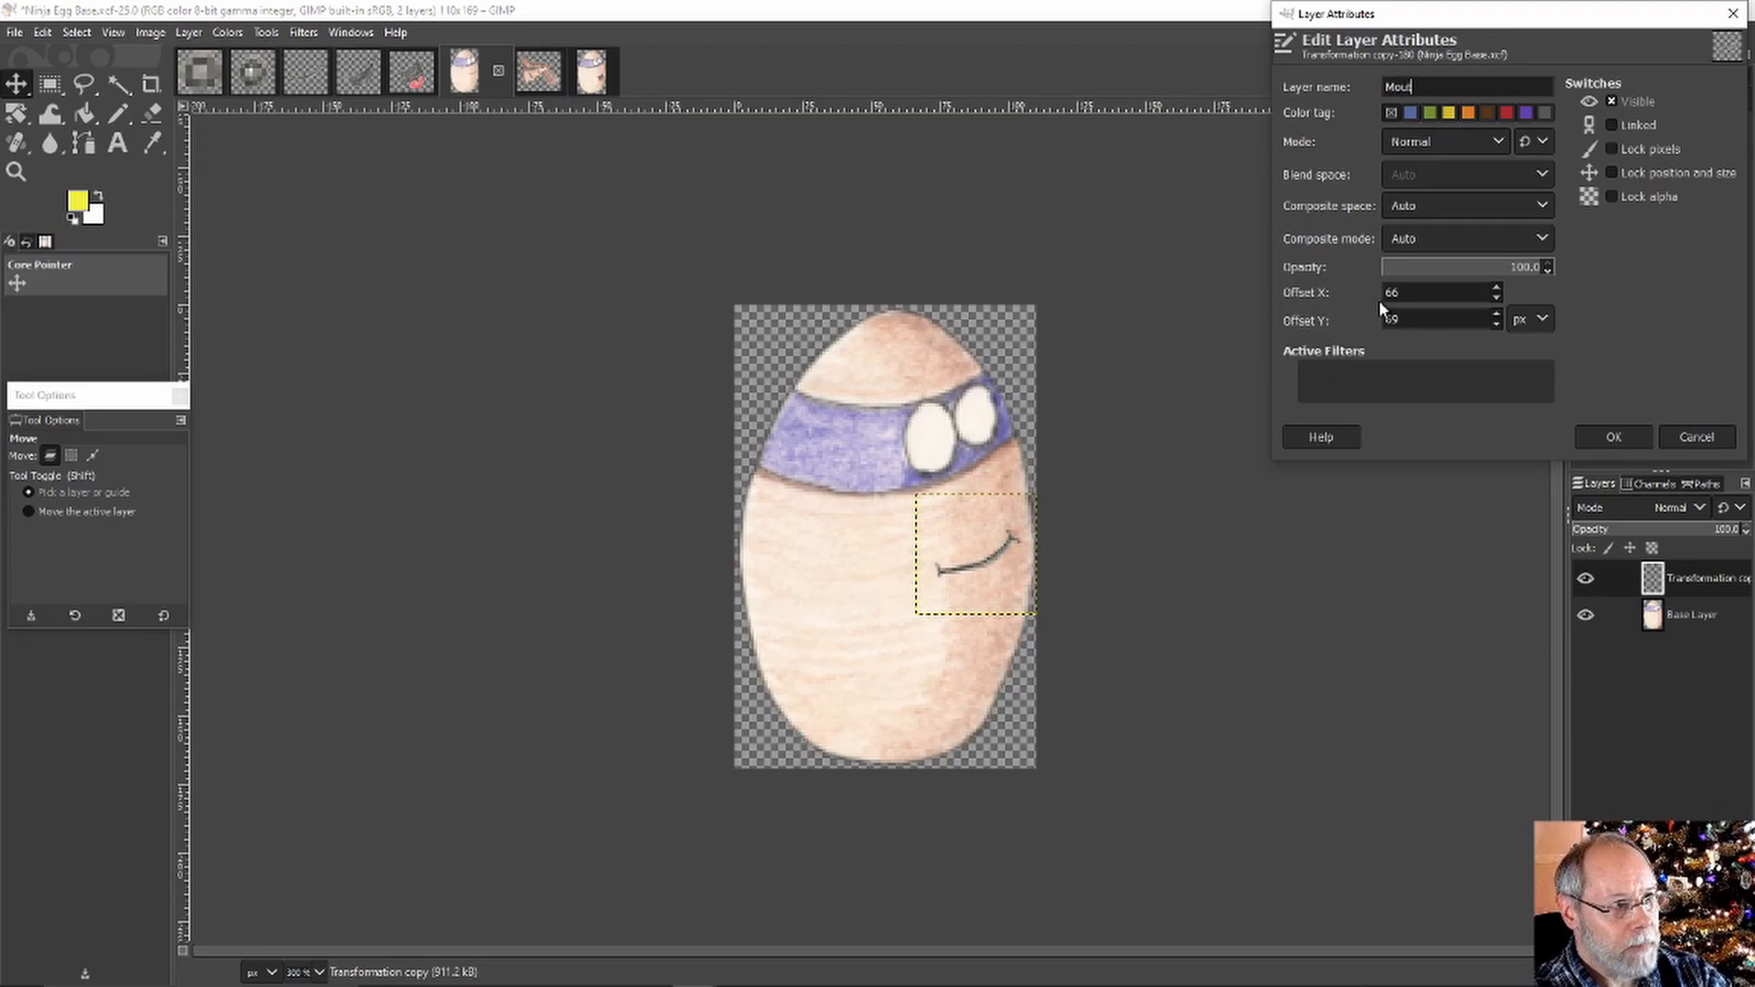
type("h closed")
key("Return")
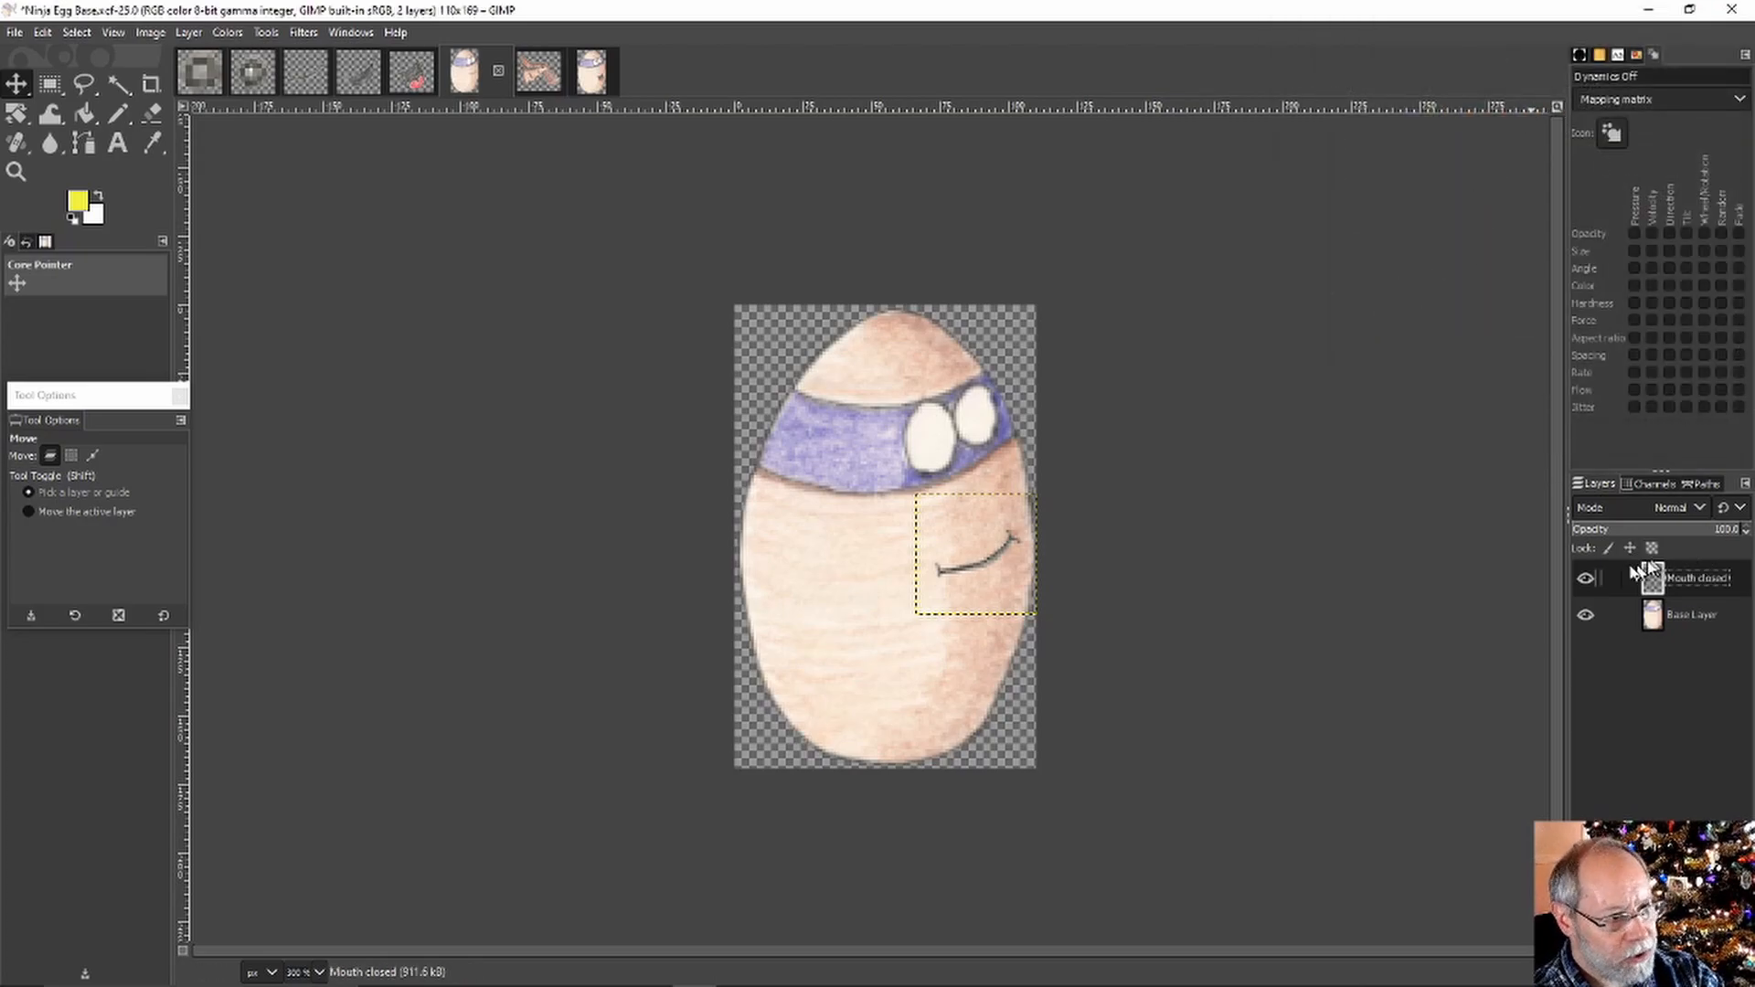
left_click(1587, 579)
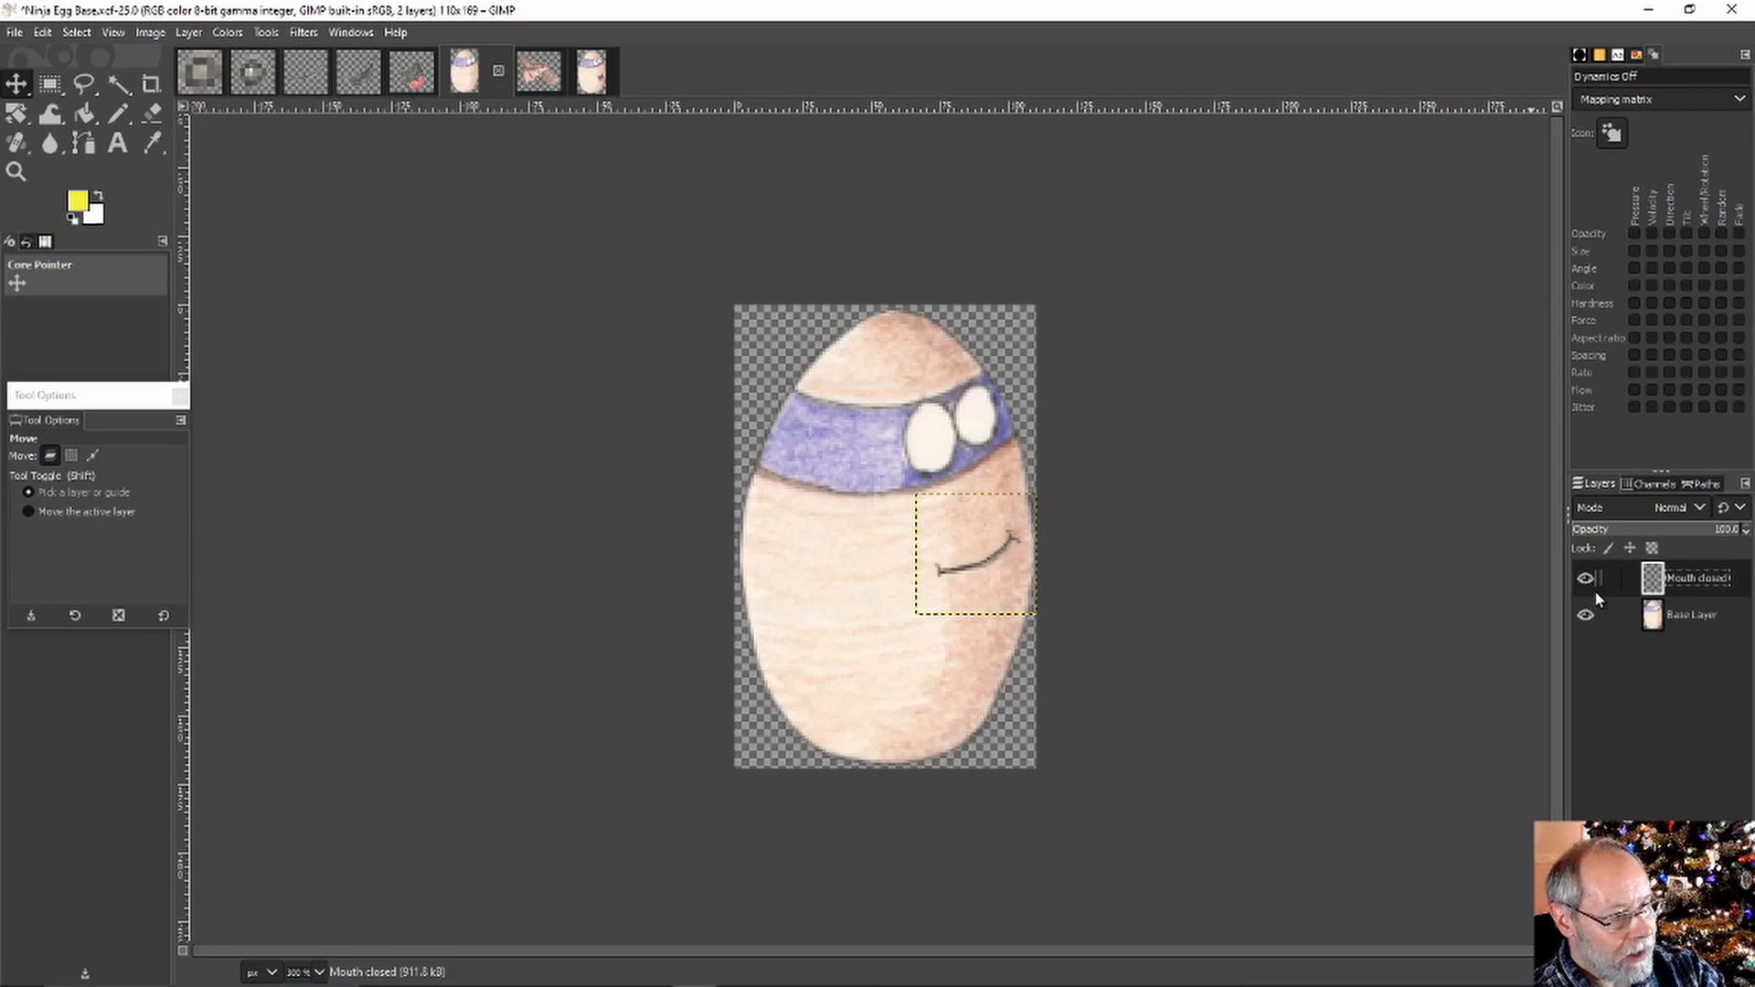
left_click(201, 79)
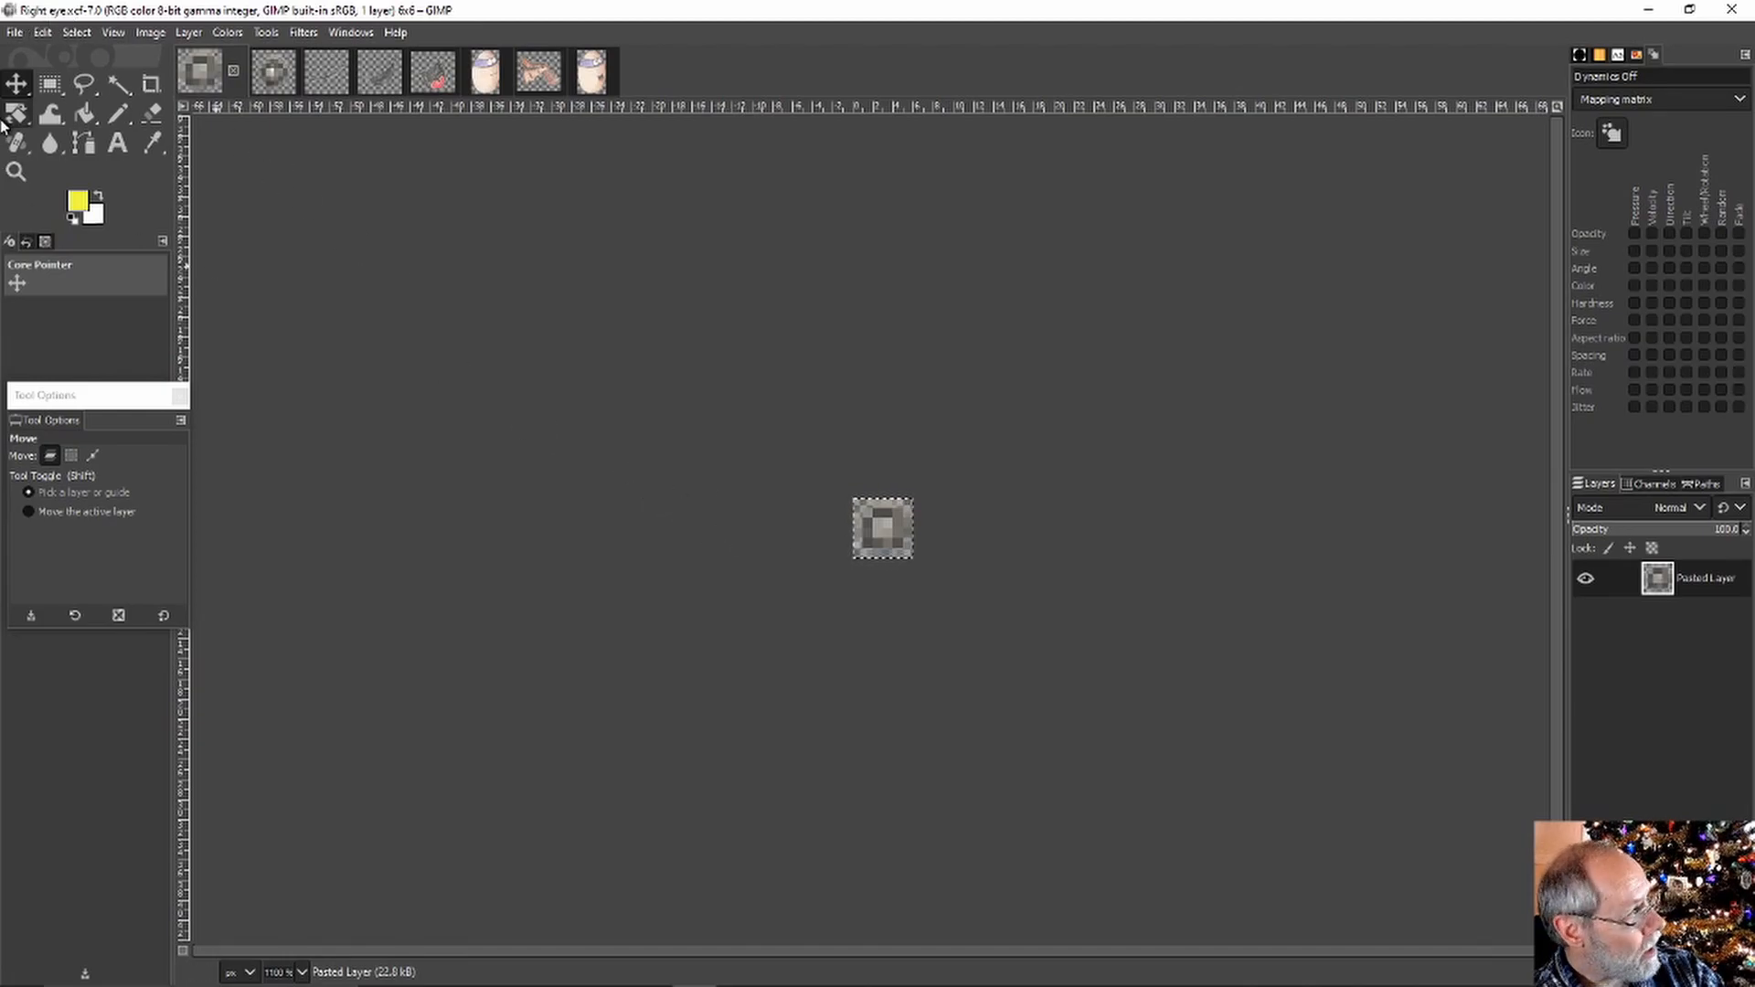
Copy the right eye pupil and paste it as a new layer over the egg's right white eye
left_click(43, 32)
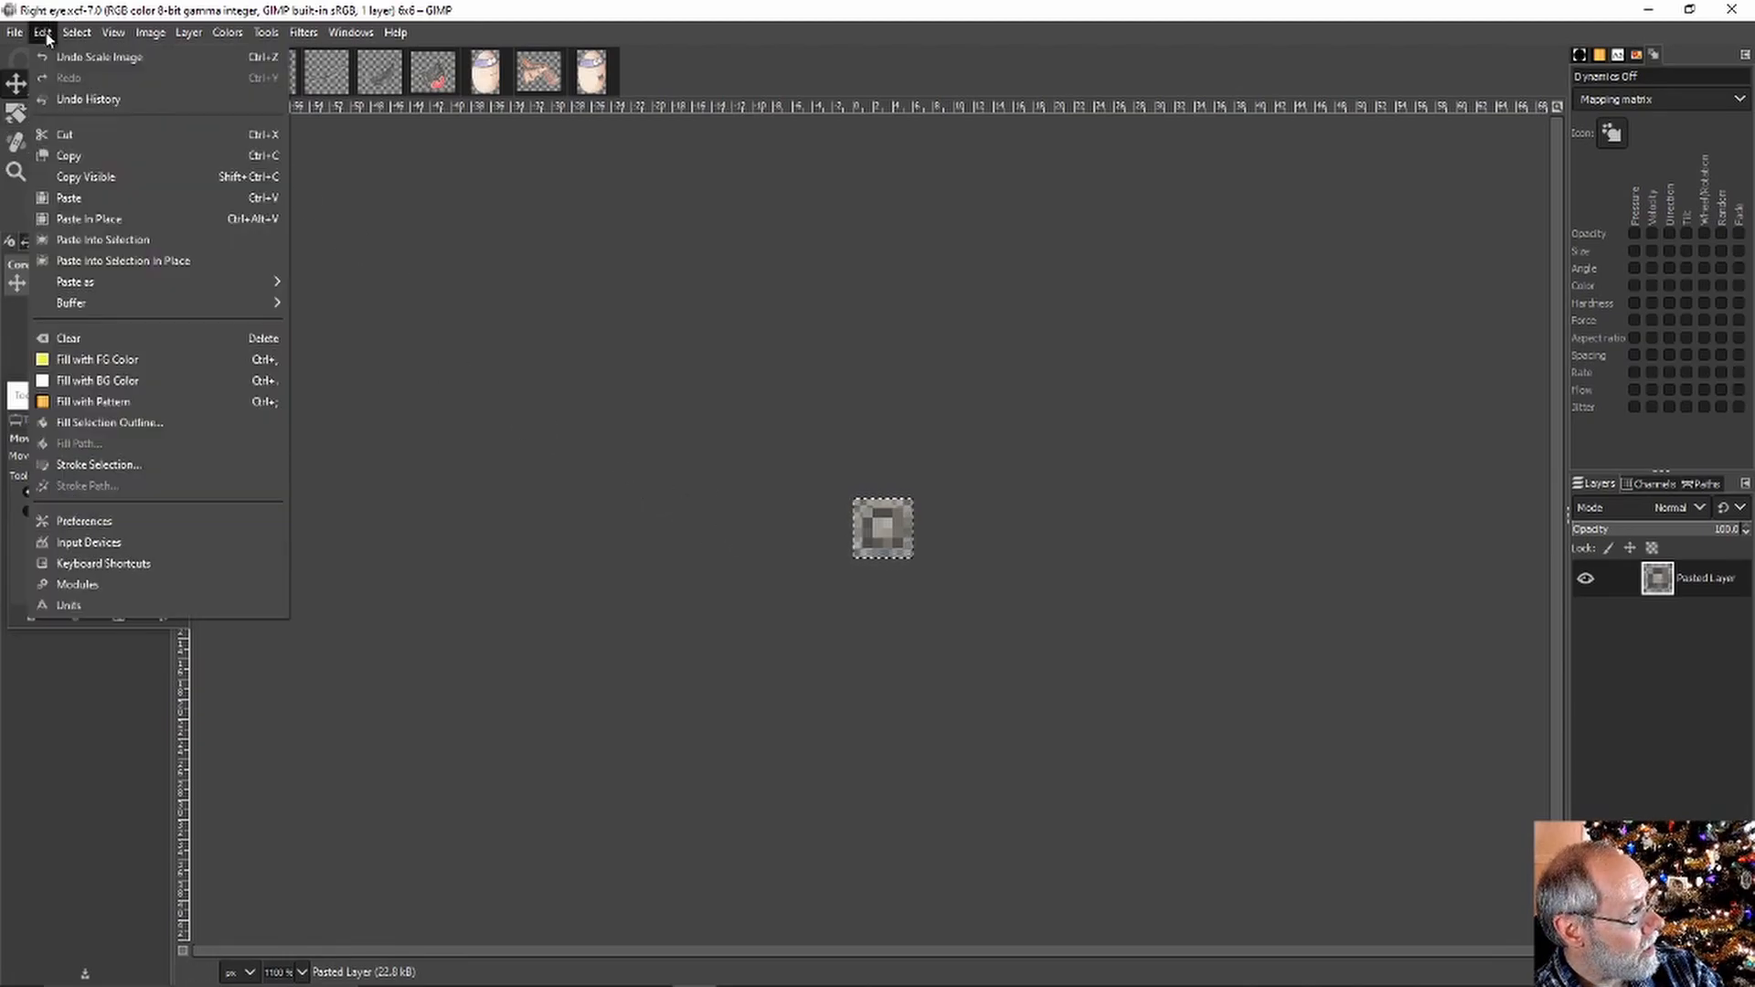
left_click(67, 157)
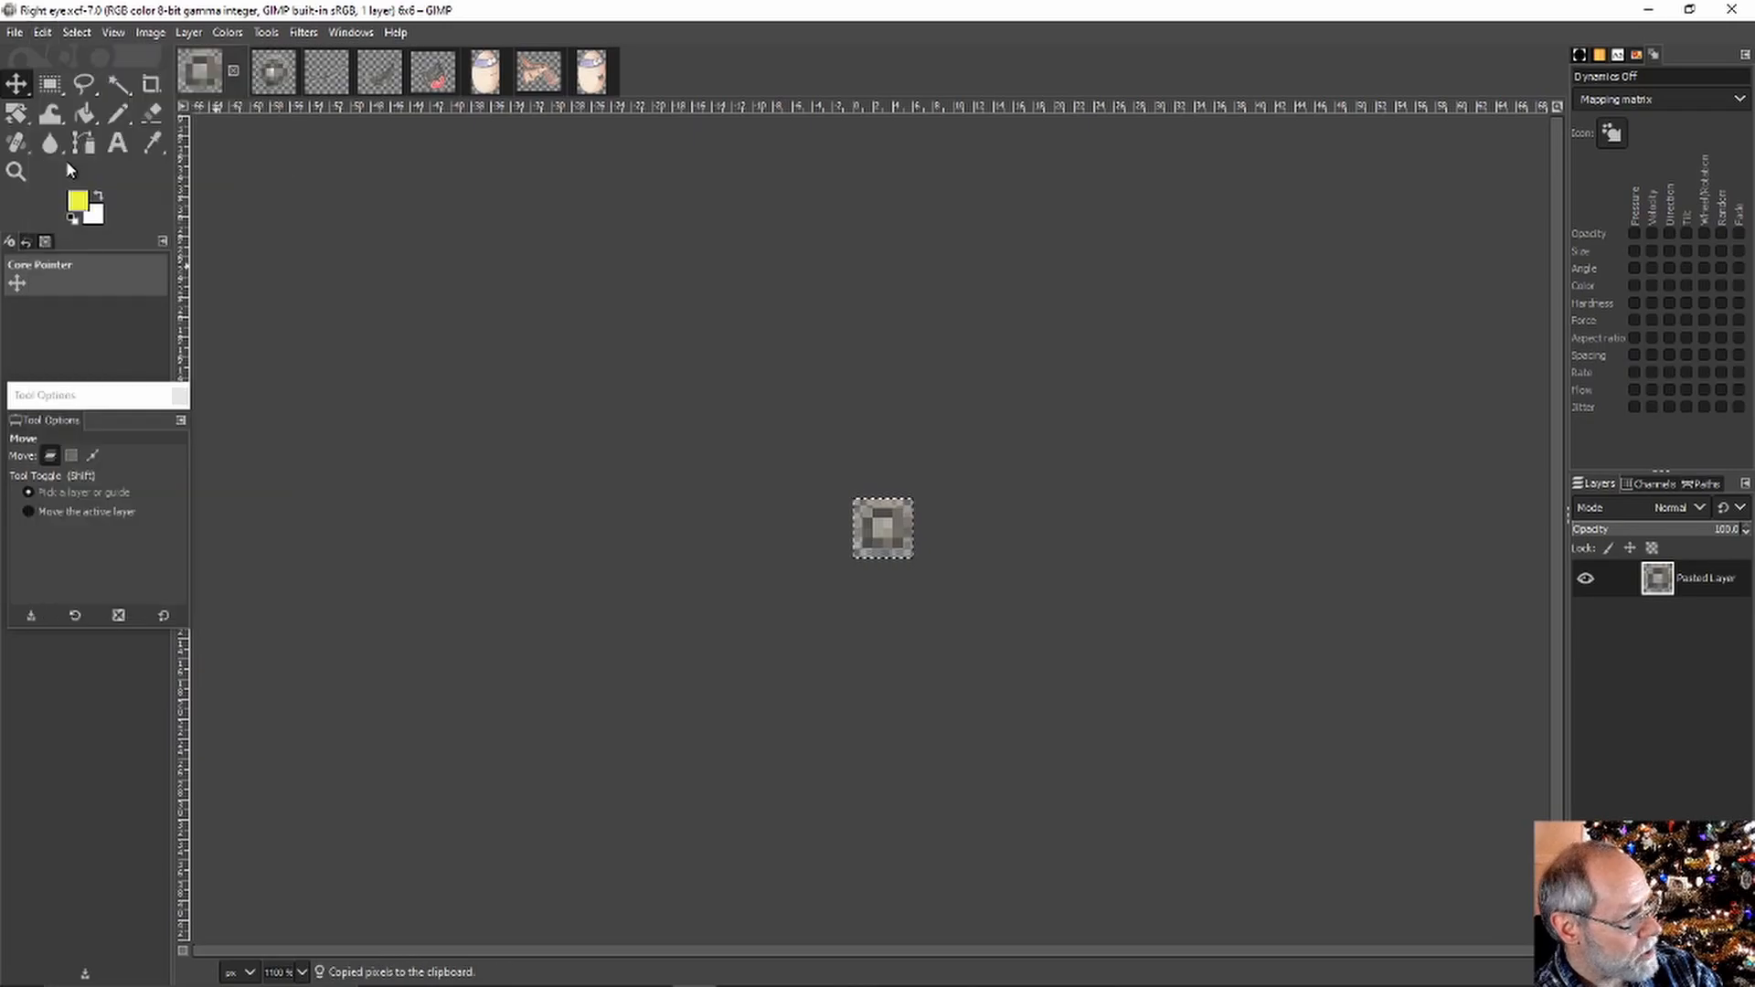
left_click(486, 71)
left_click(42, 32)
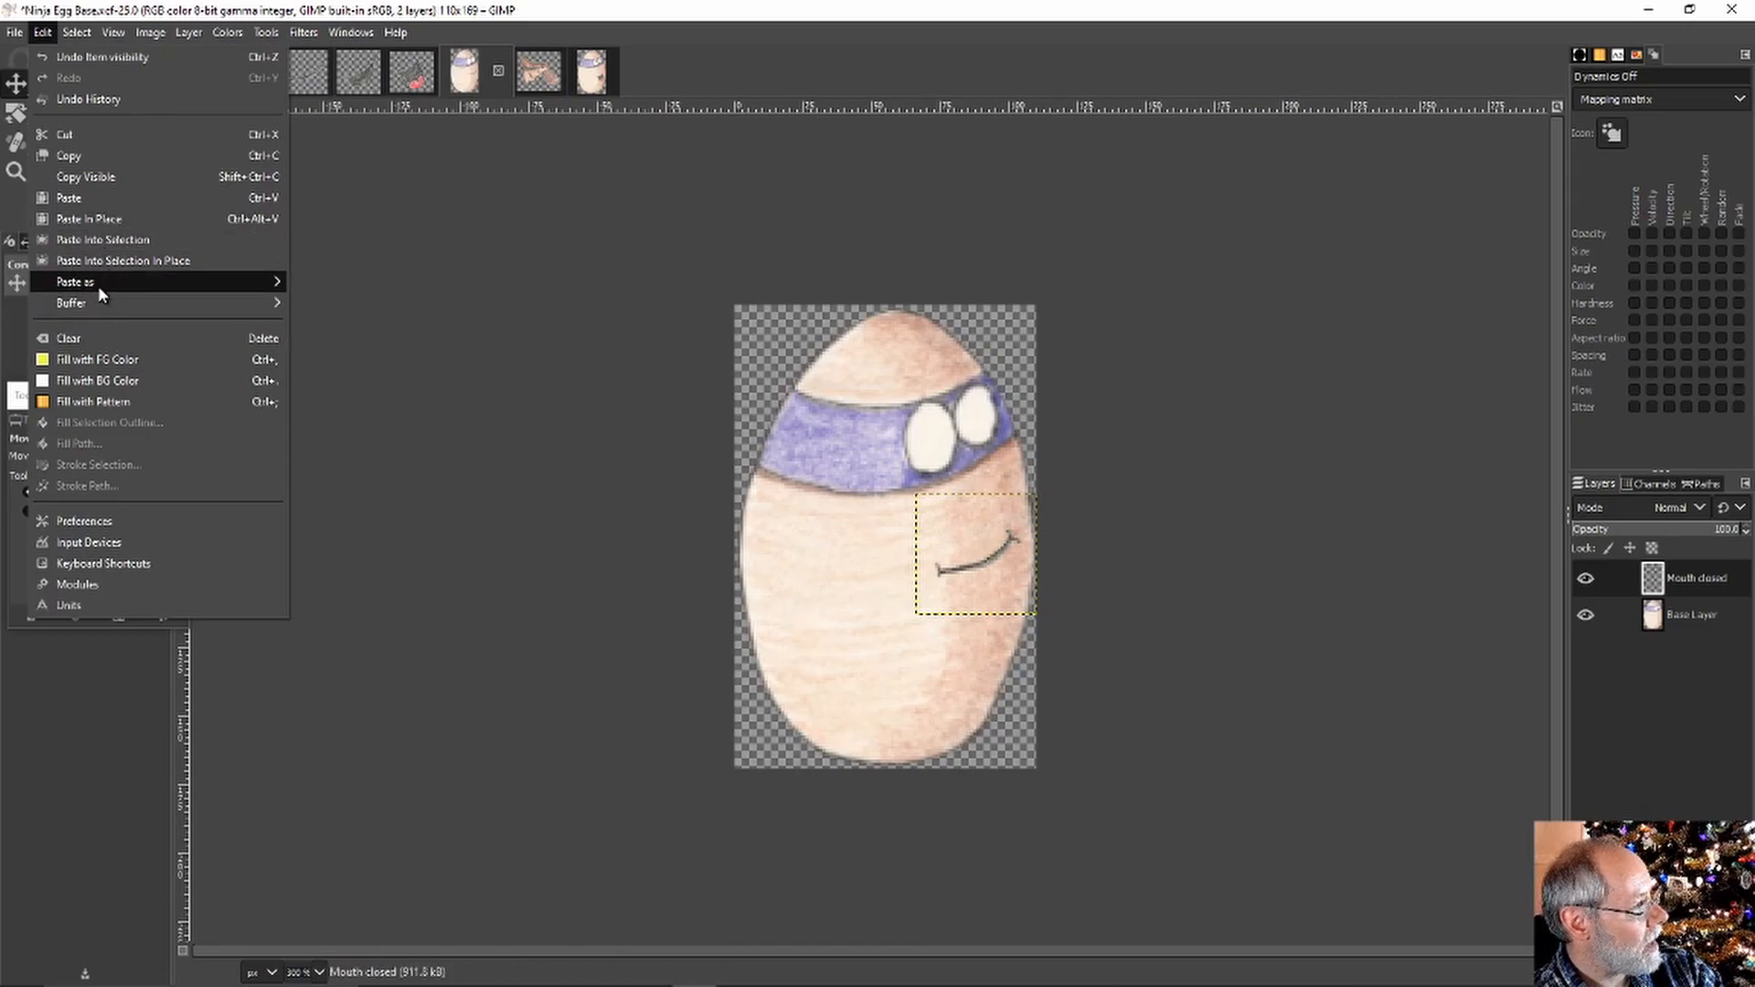
mouse_move(97, 285)
left_click(320, 285)
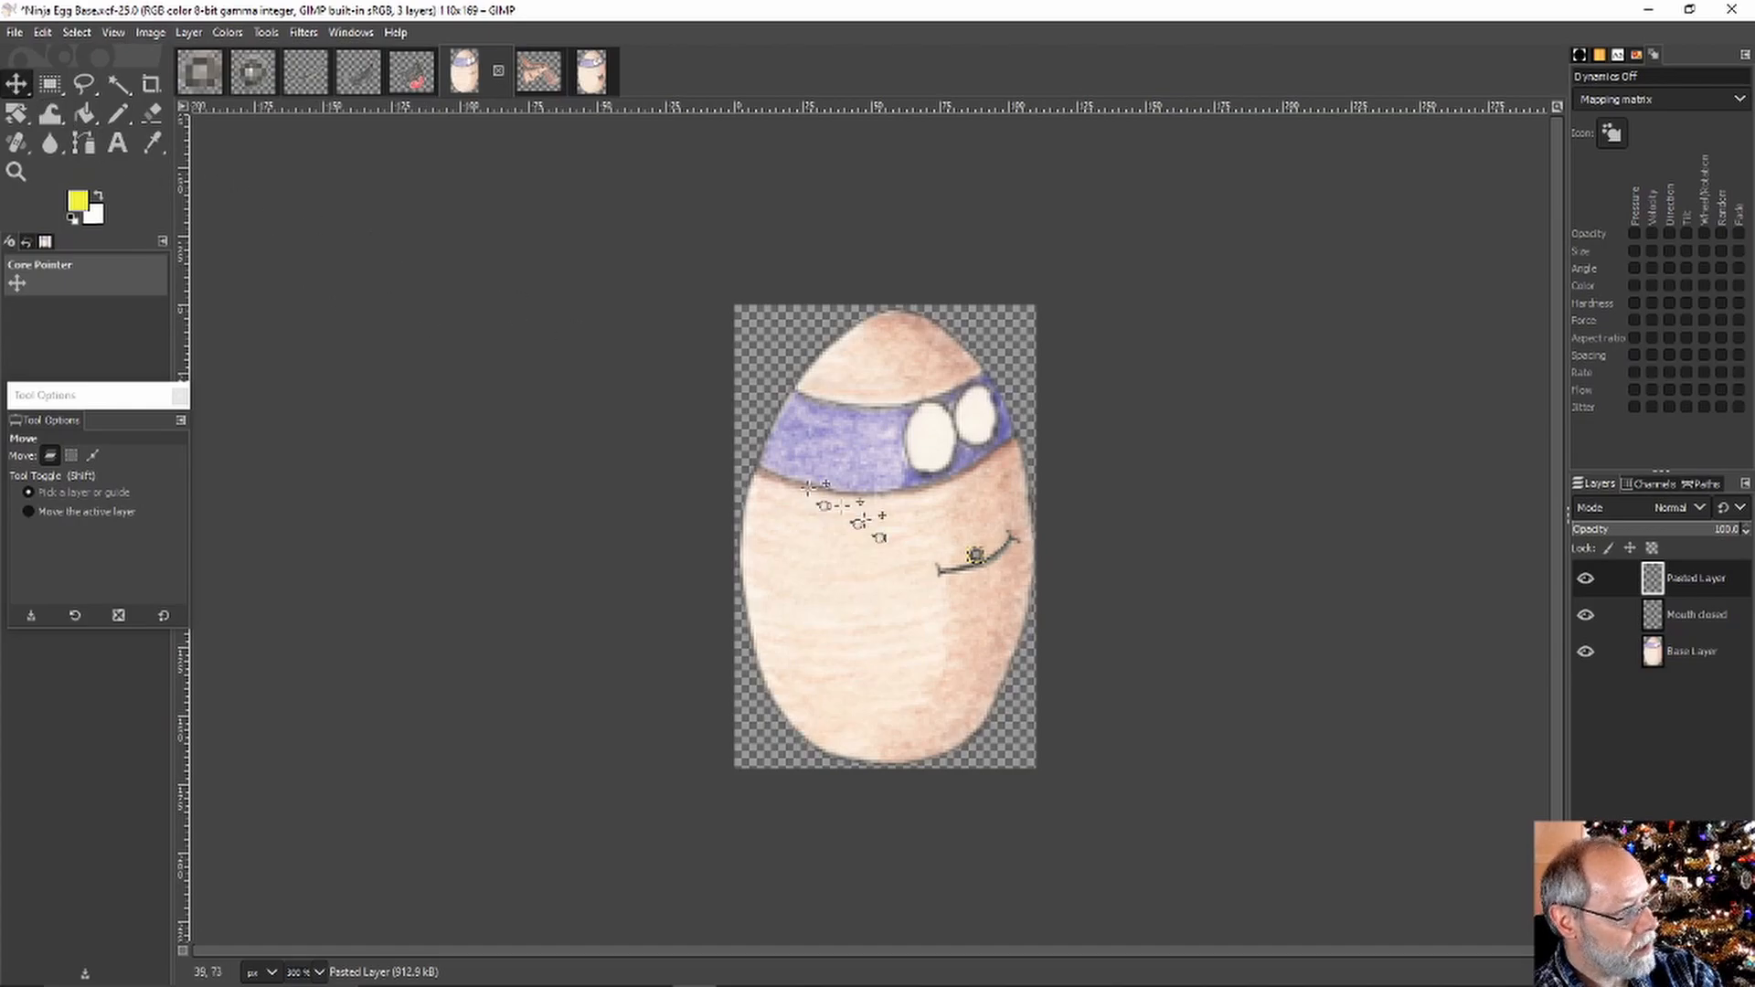
left_click_drag(988, 567, 1000, 422)
Rename the pasted pupil layer to 'Eyes 1'
left_click(1709, 579)
right_click(1711, 582)
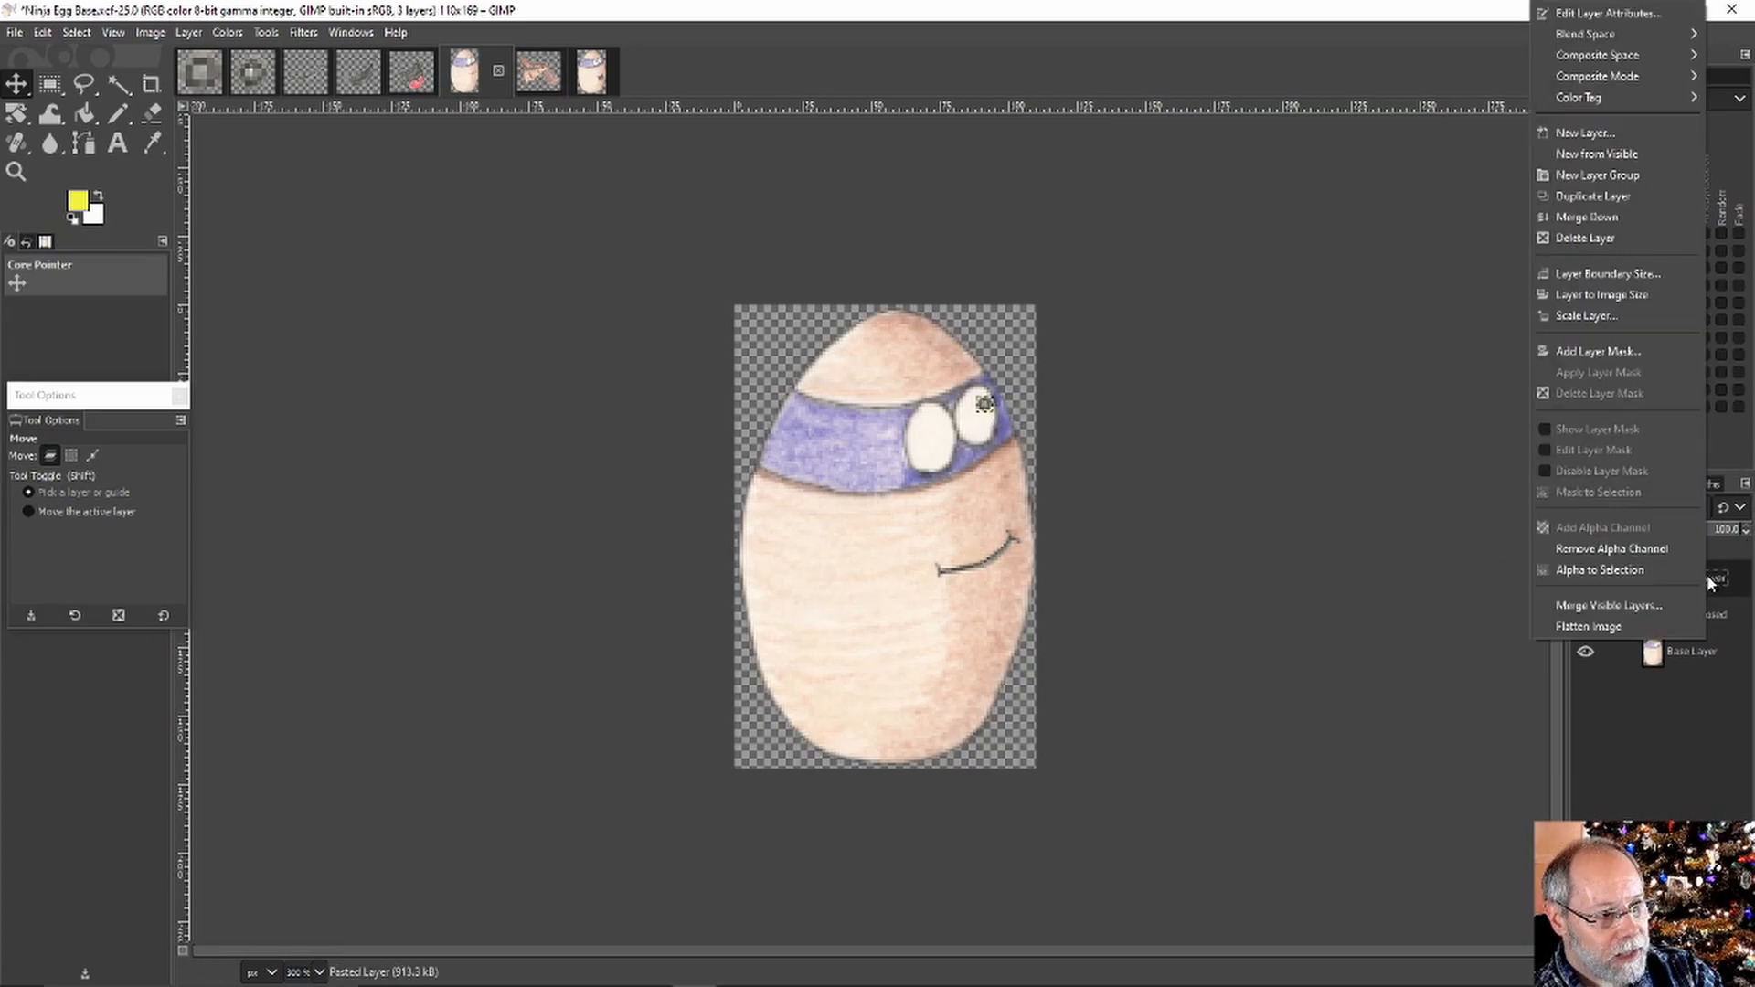
left_click(1651, 14)
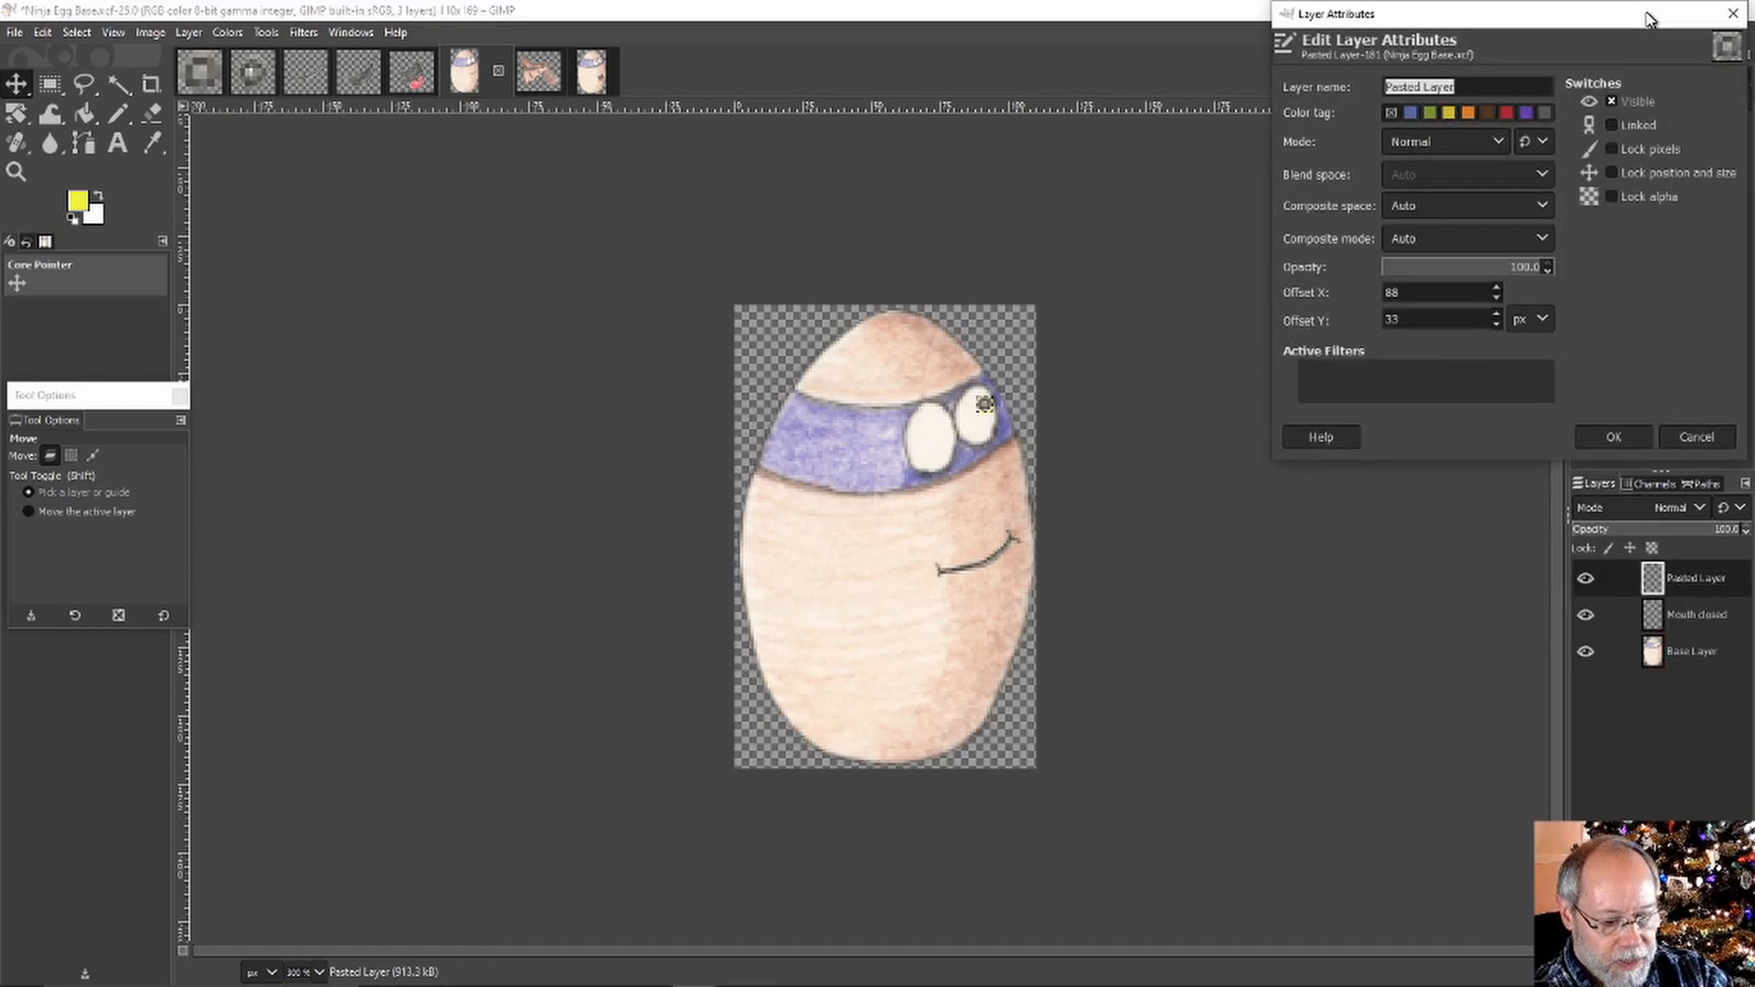
type("Eyes 1")
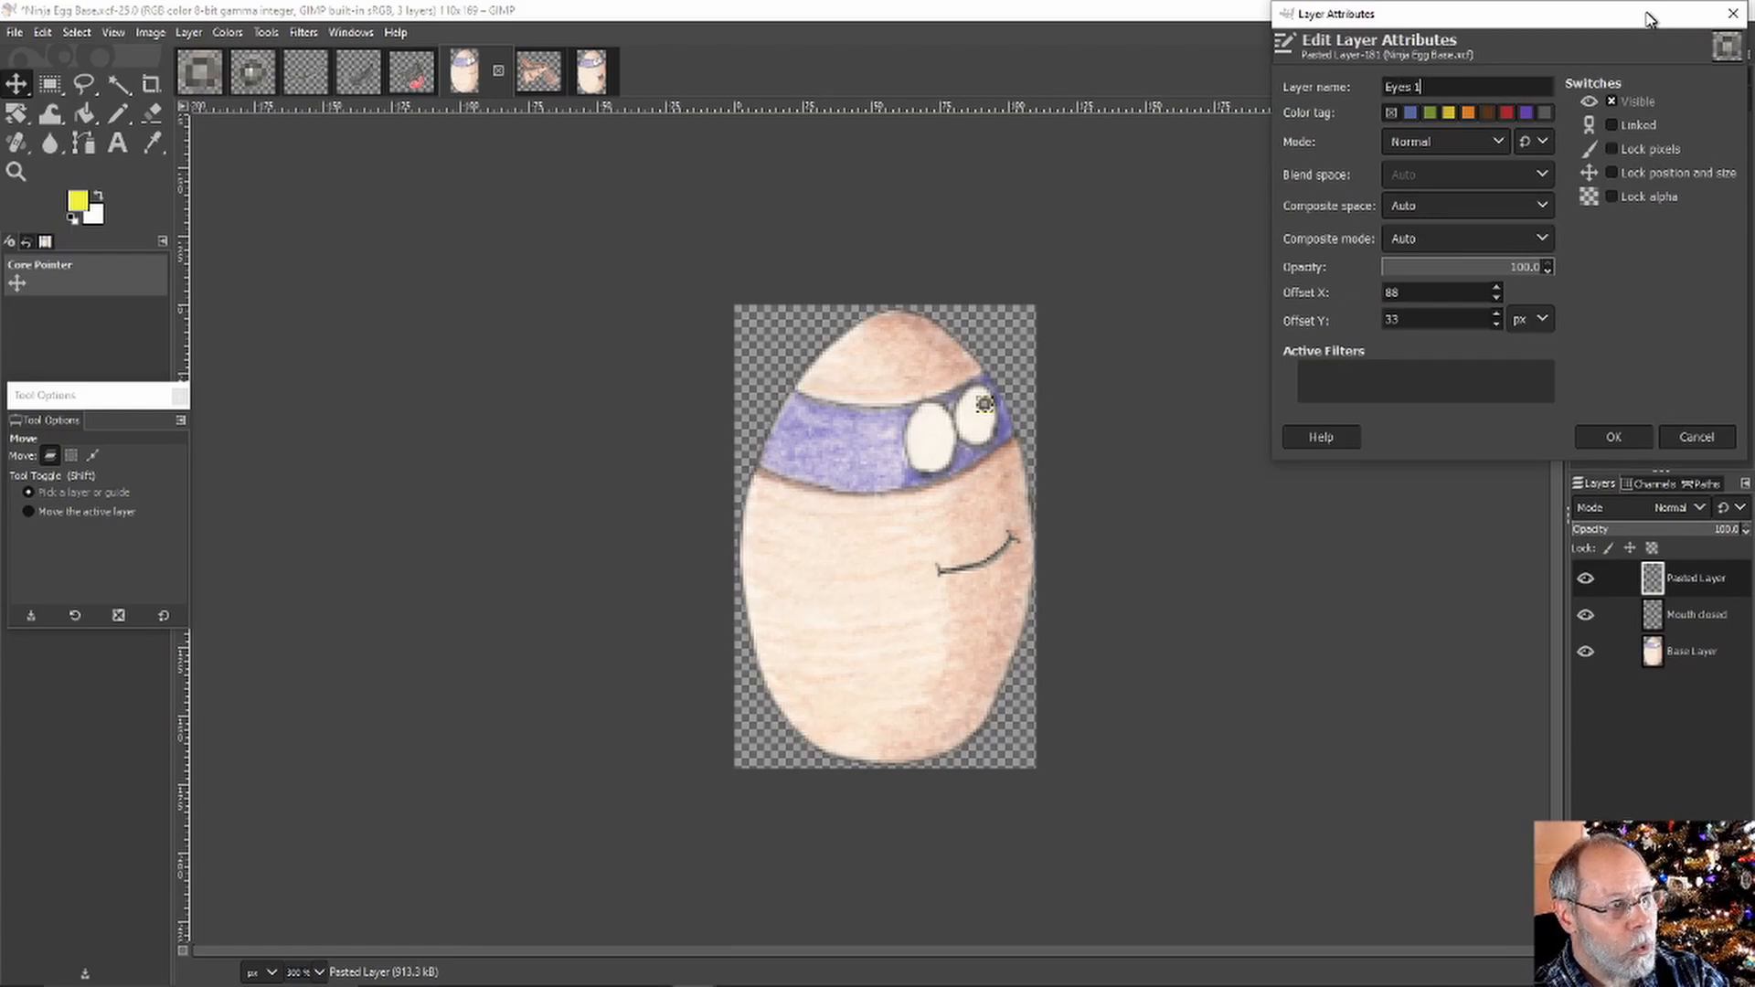
key("Return")
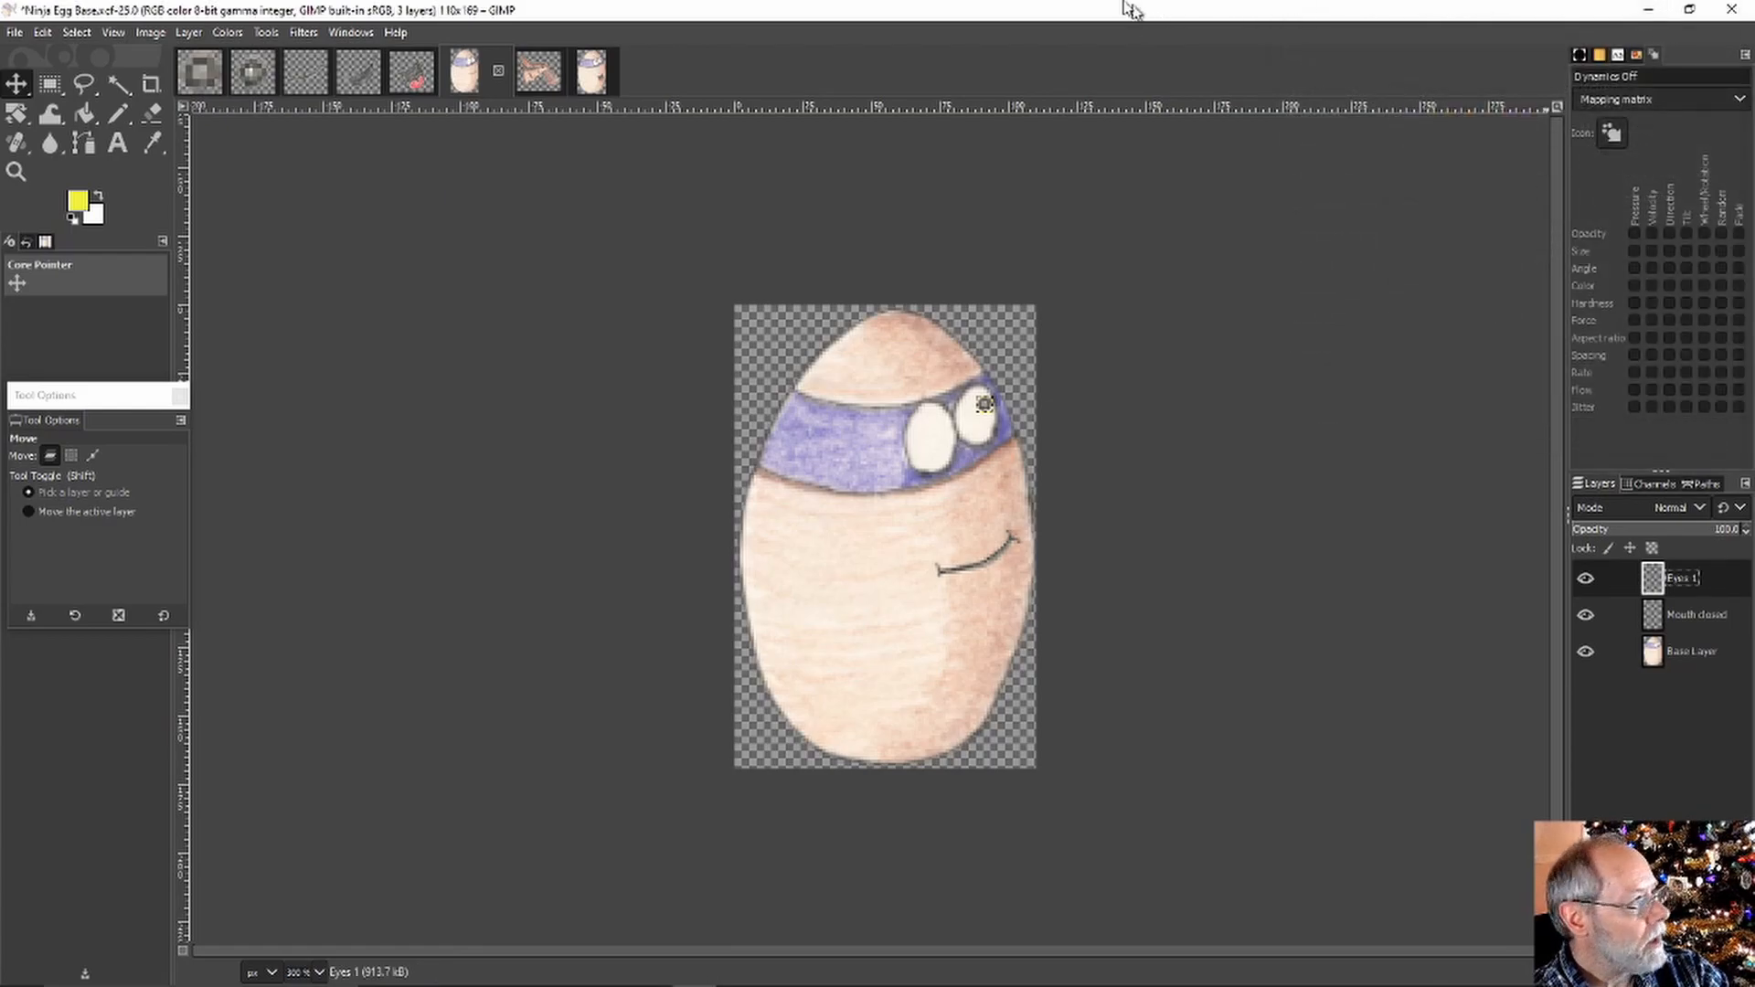
Copy the left eye pupil into the egg's left white eye and anchor it onto Eyes 1
left_click(254, 70)
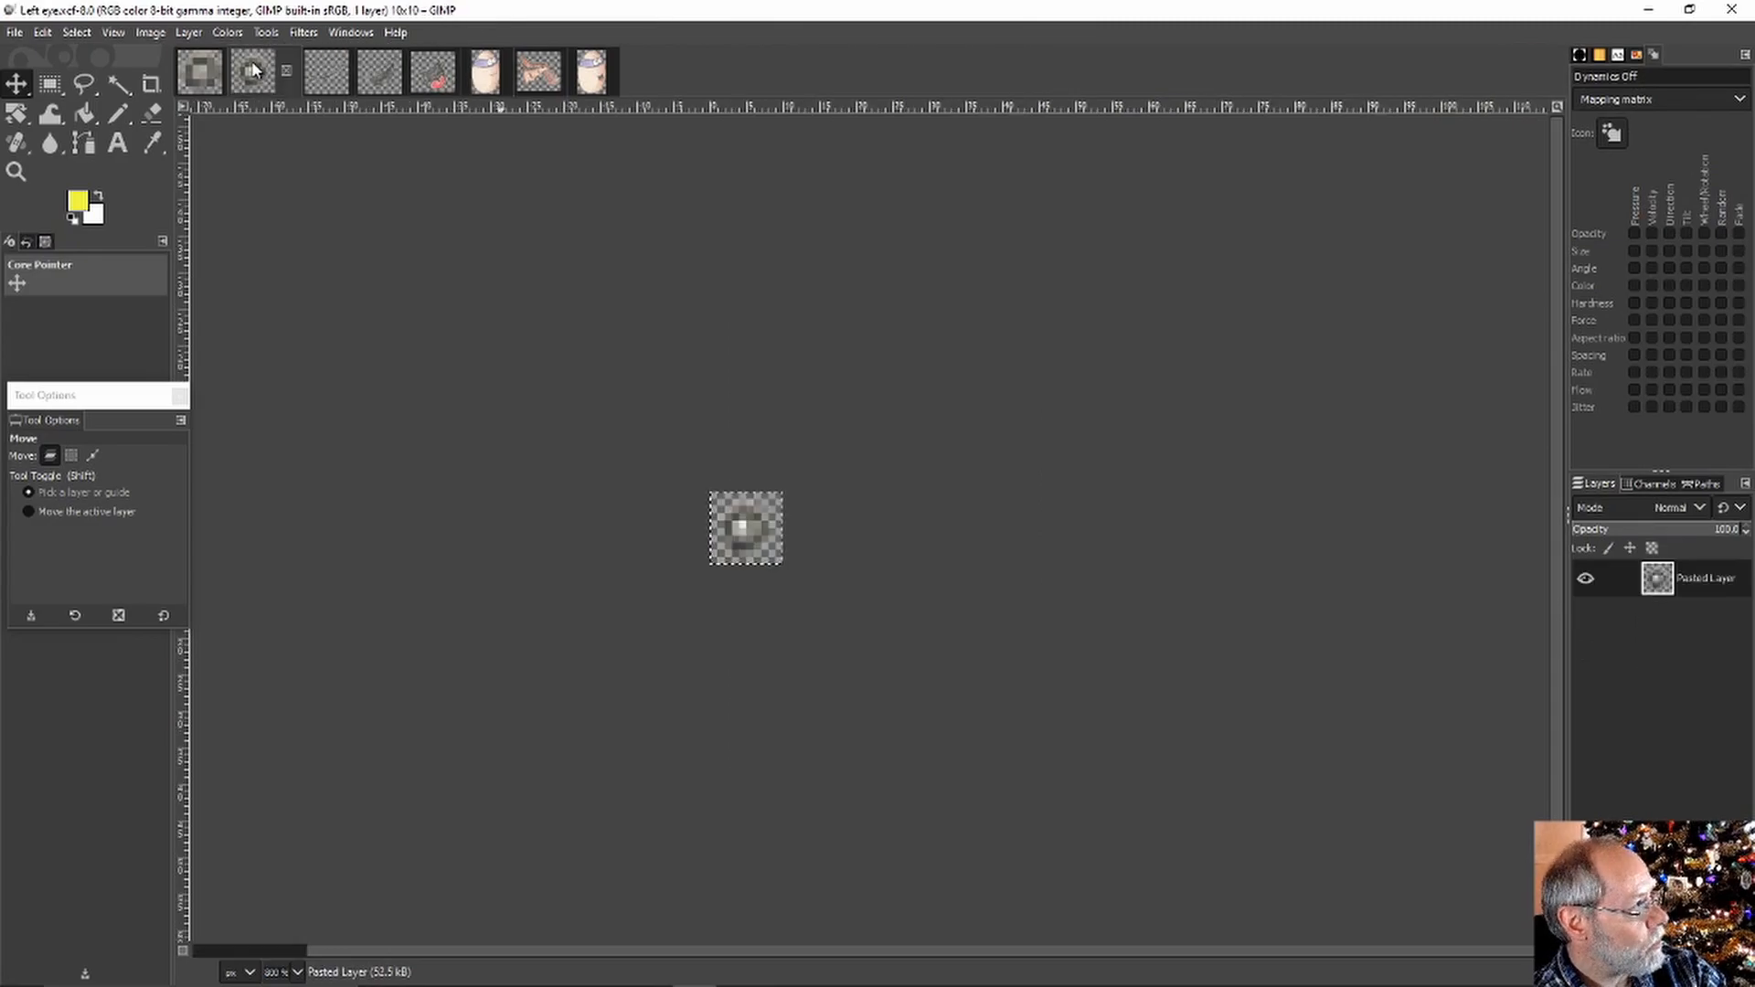
key("ctrl")
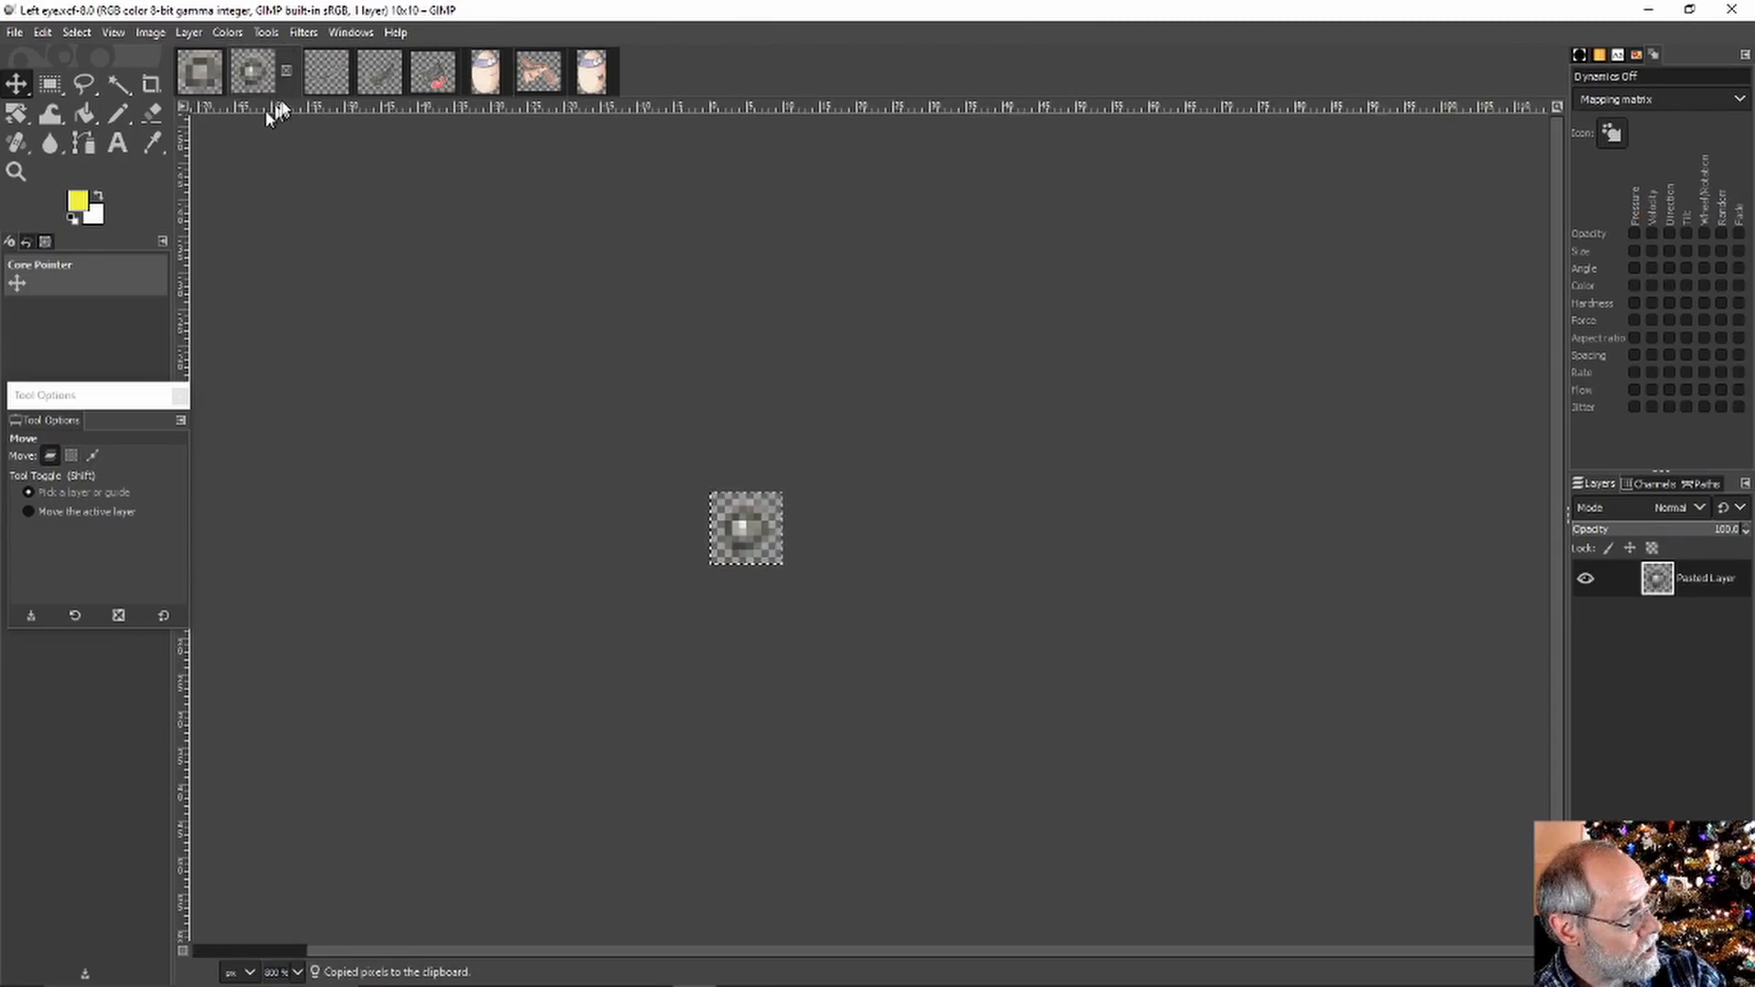
left_click(485, 78)
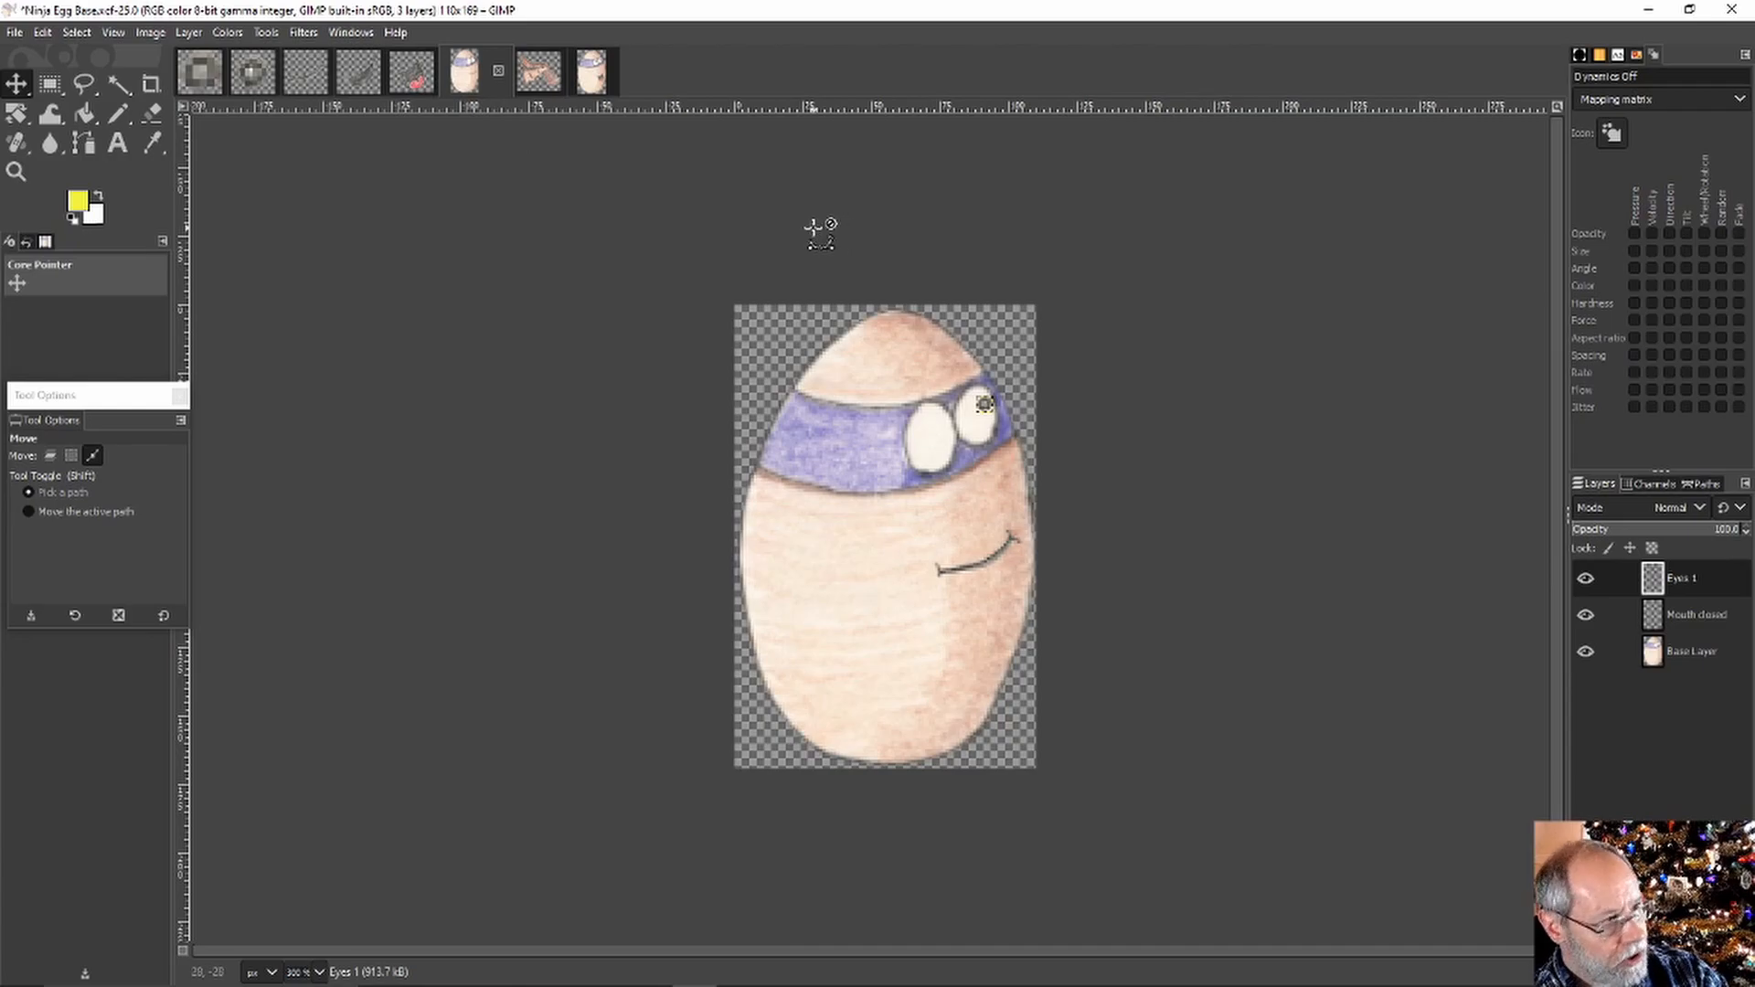
key("ctrl+v")
left_click_drag(984, 405, 939, 429)
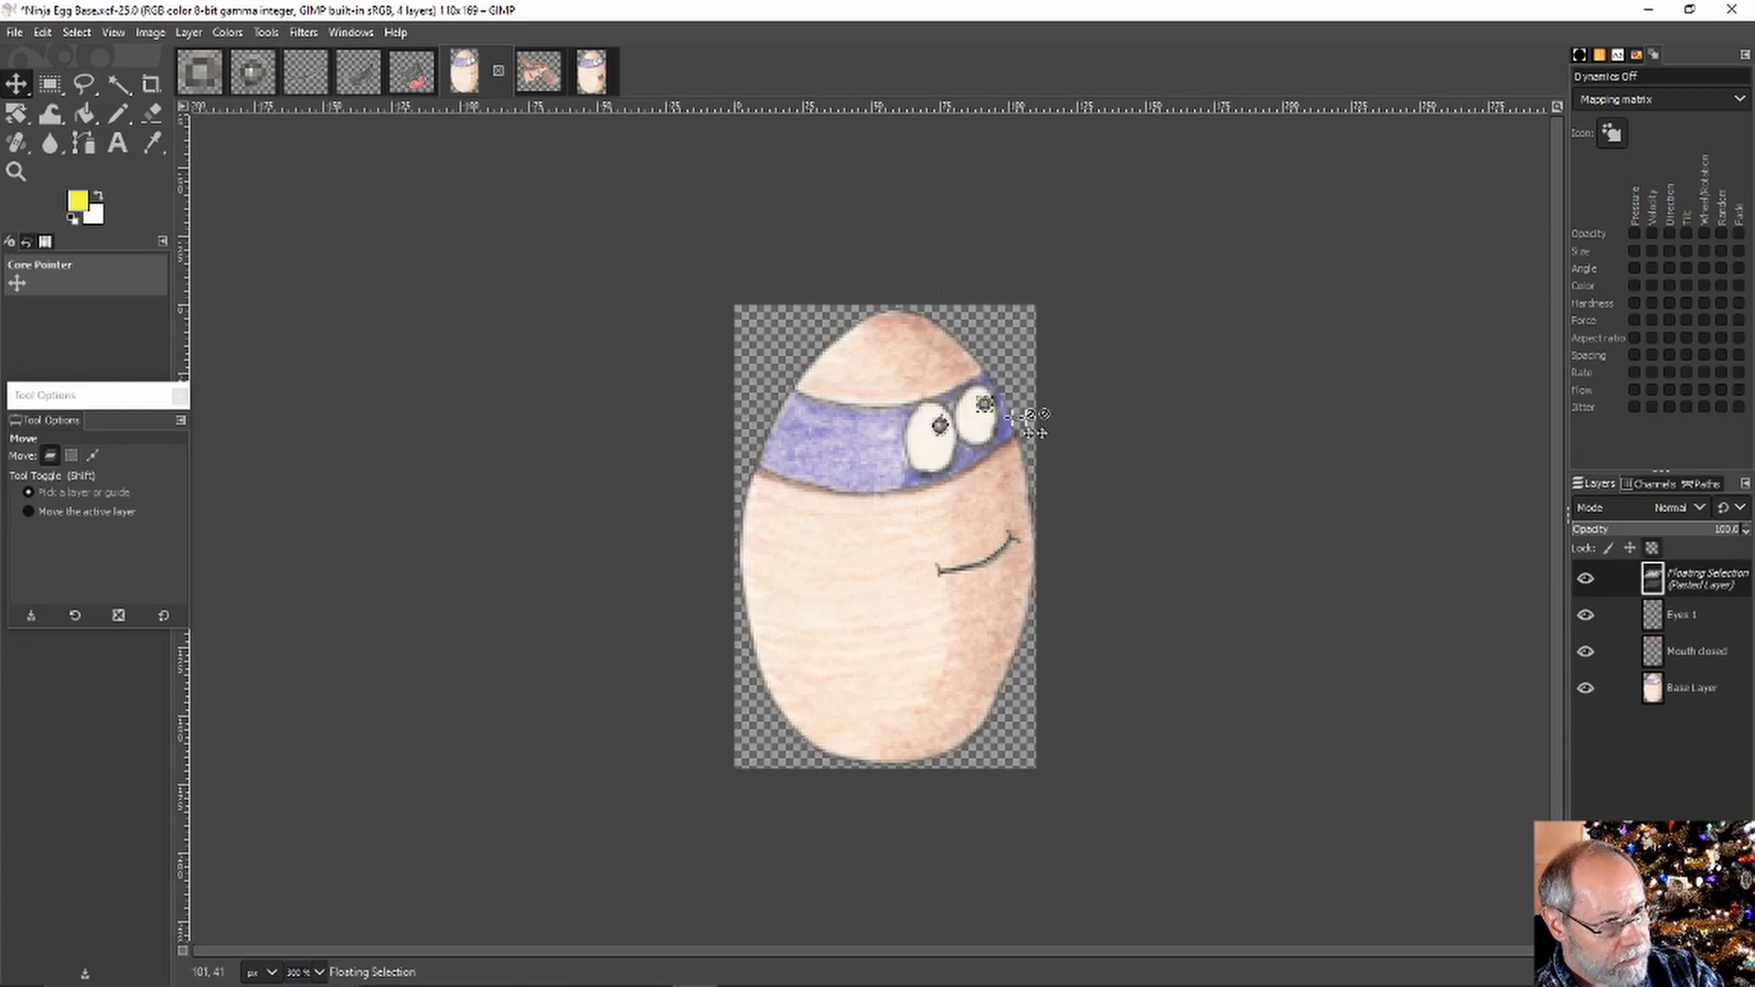
left_click(51, 84)
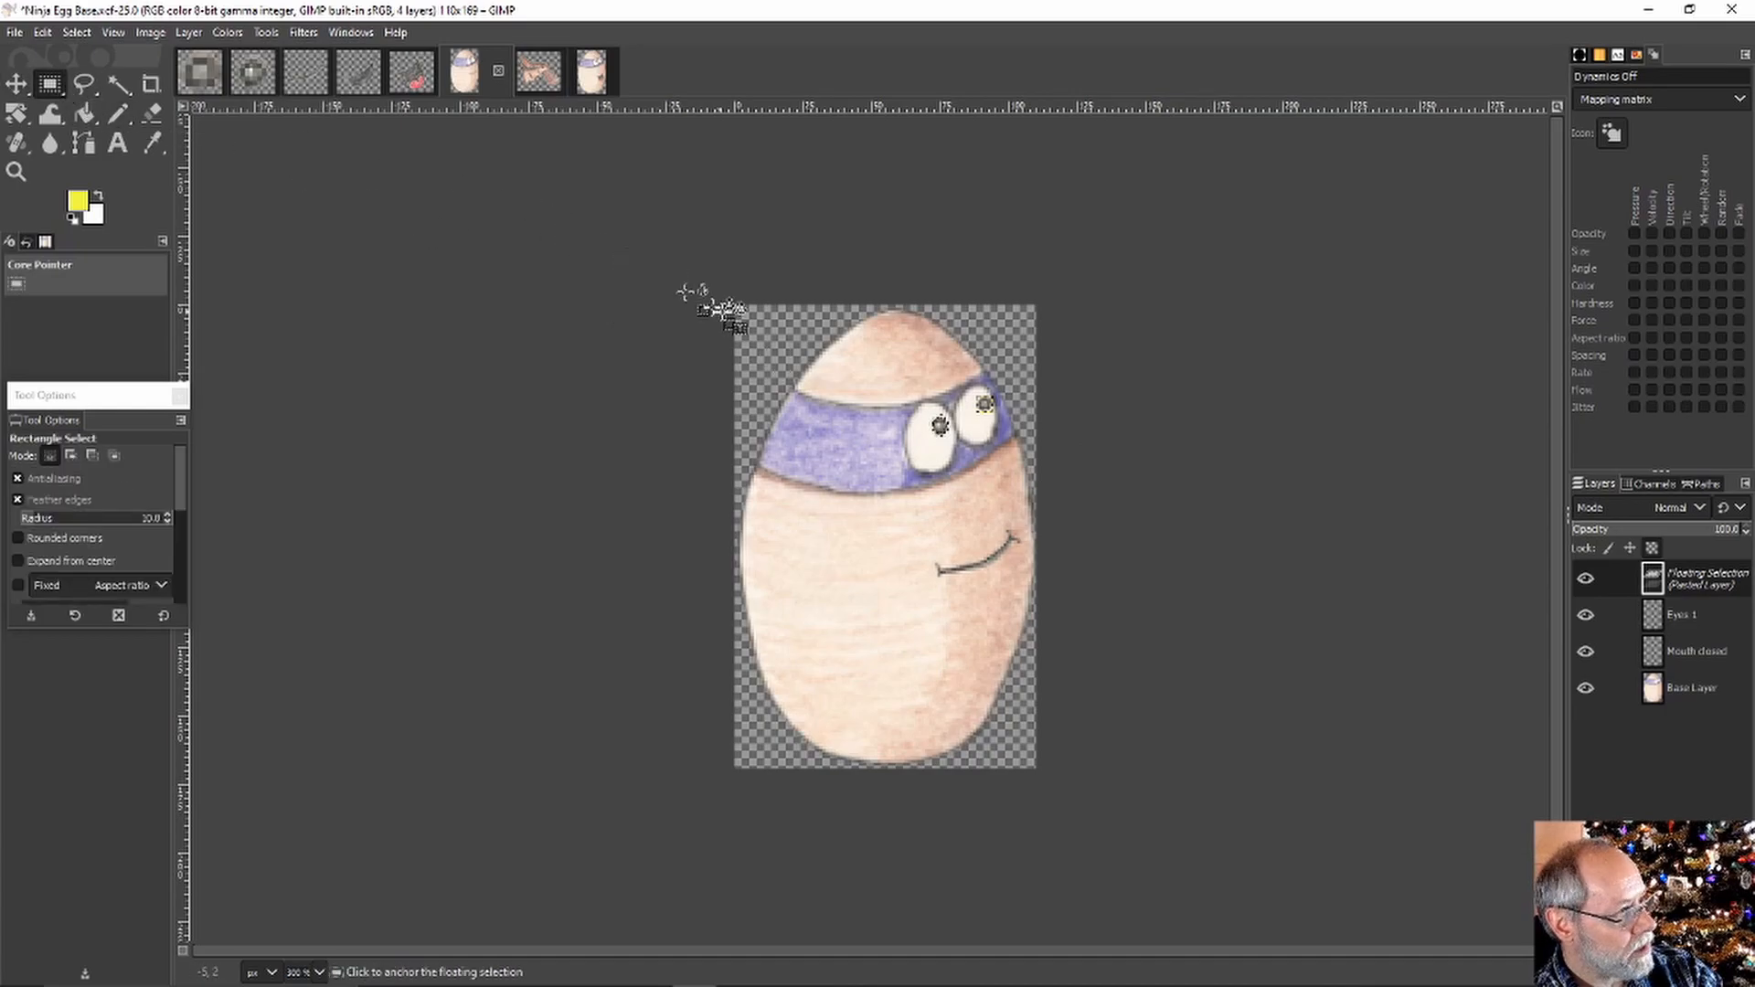
left_click(780, 341)
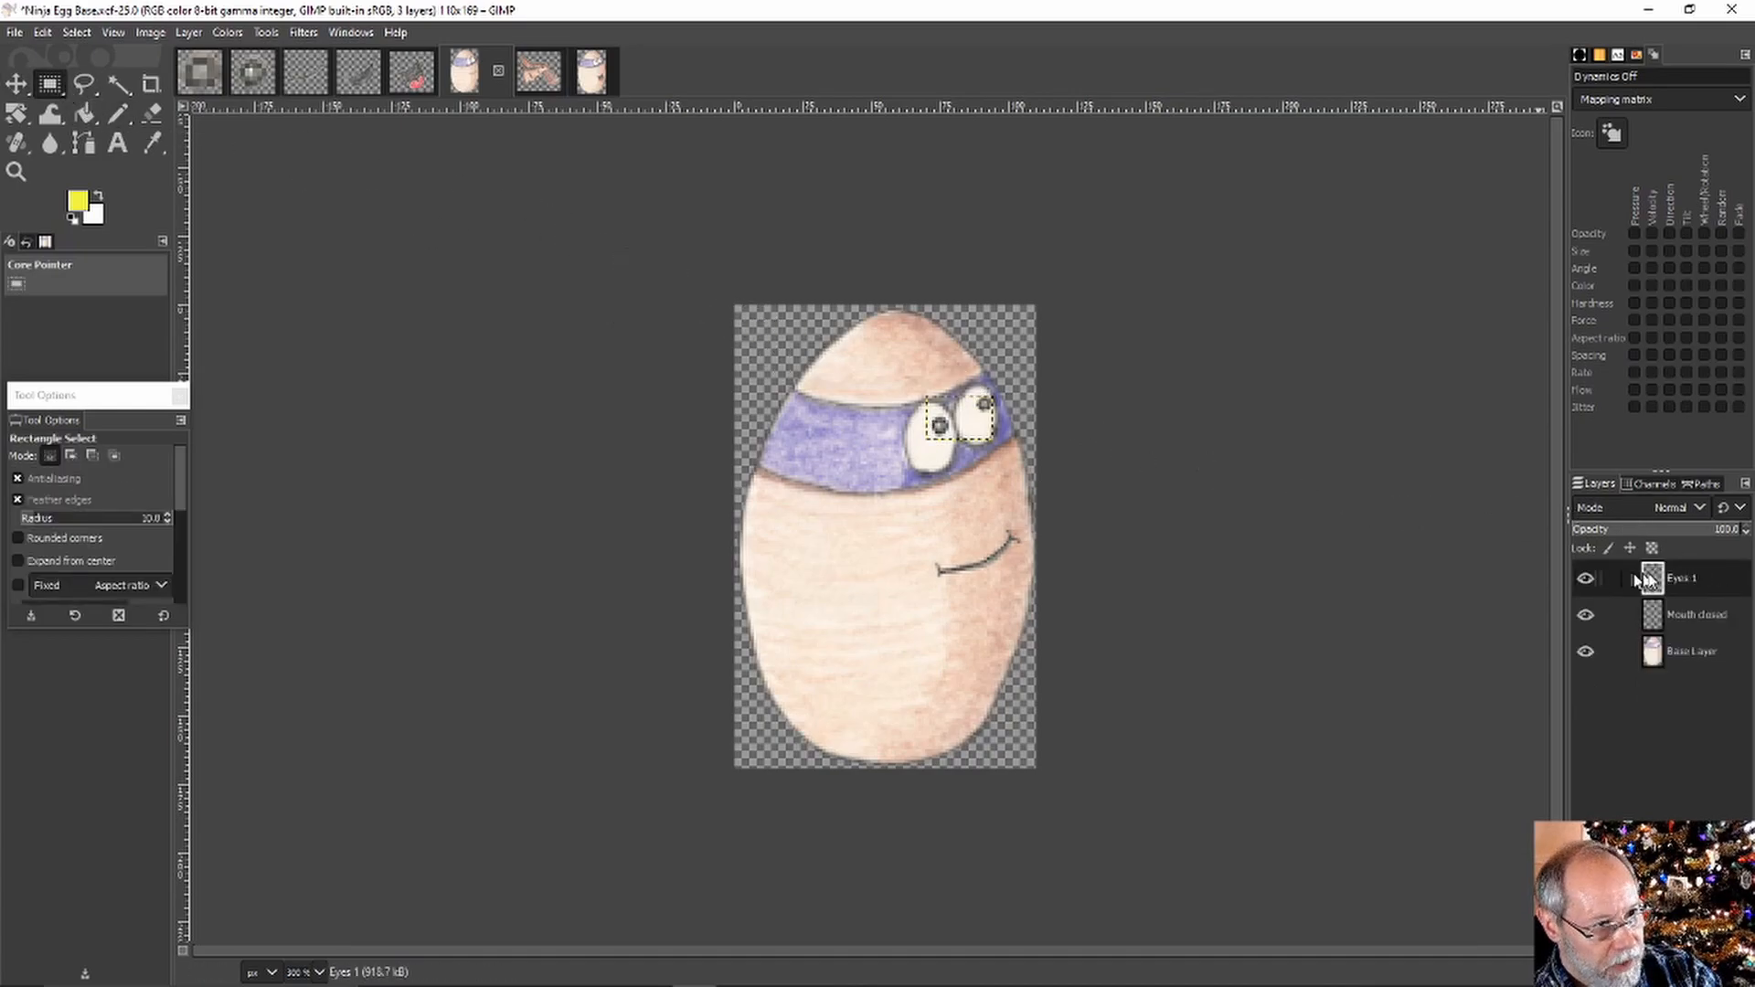
left_click(1598, 579)
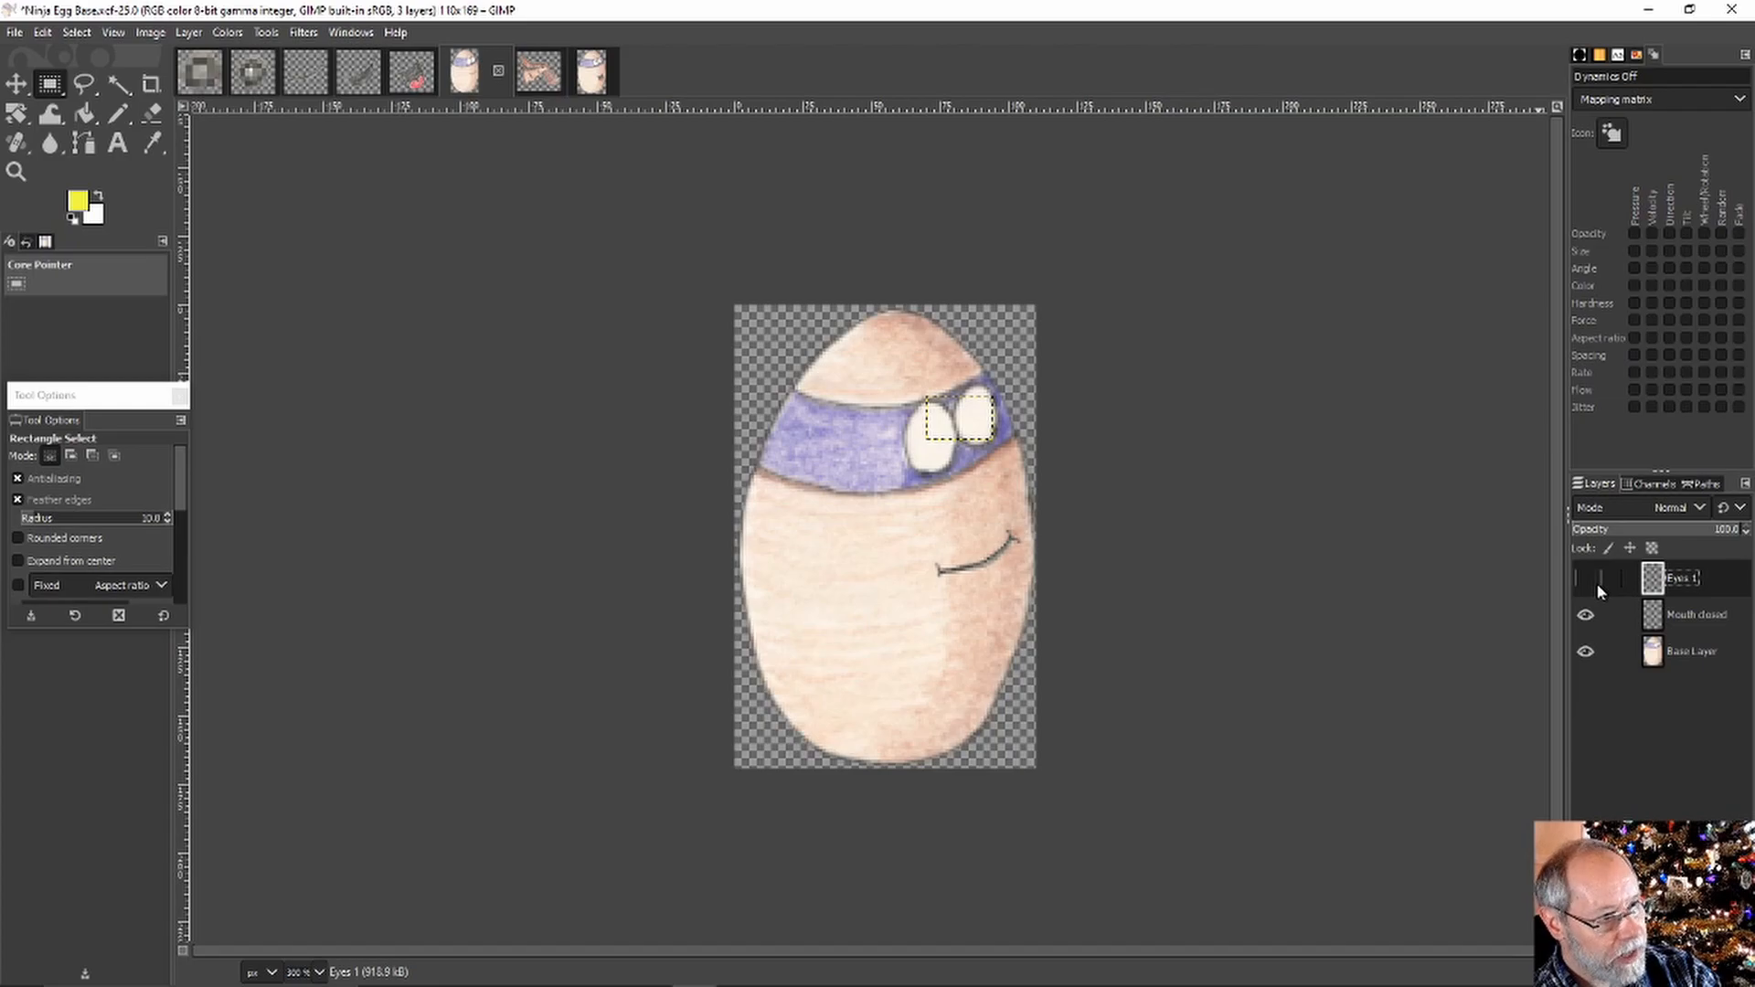
left_click(1585, 579)
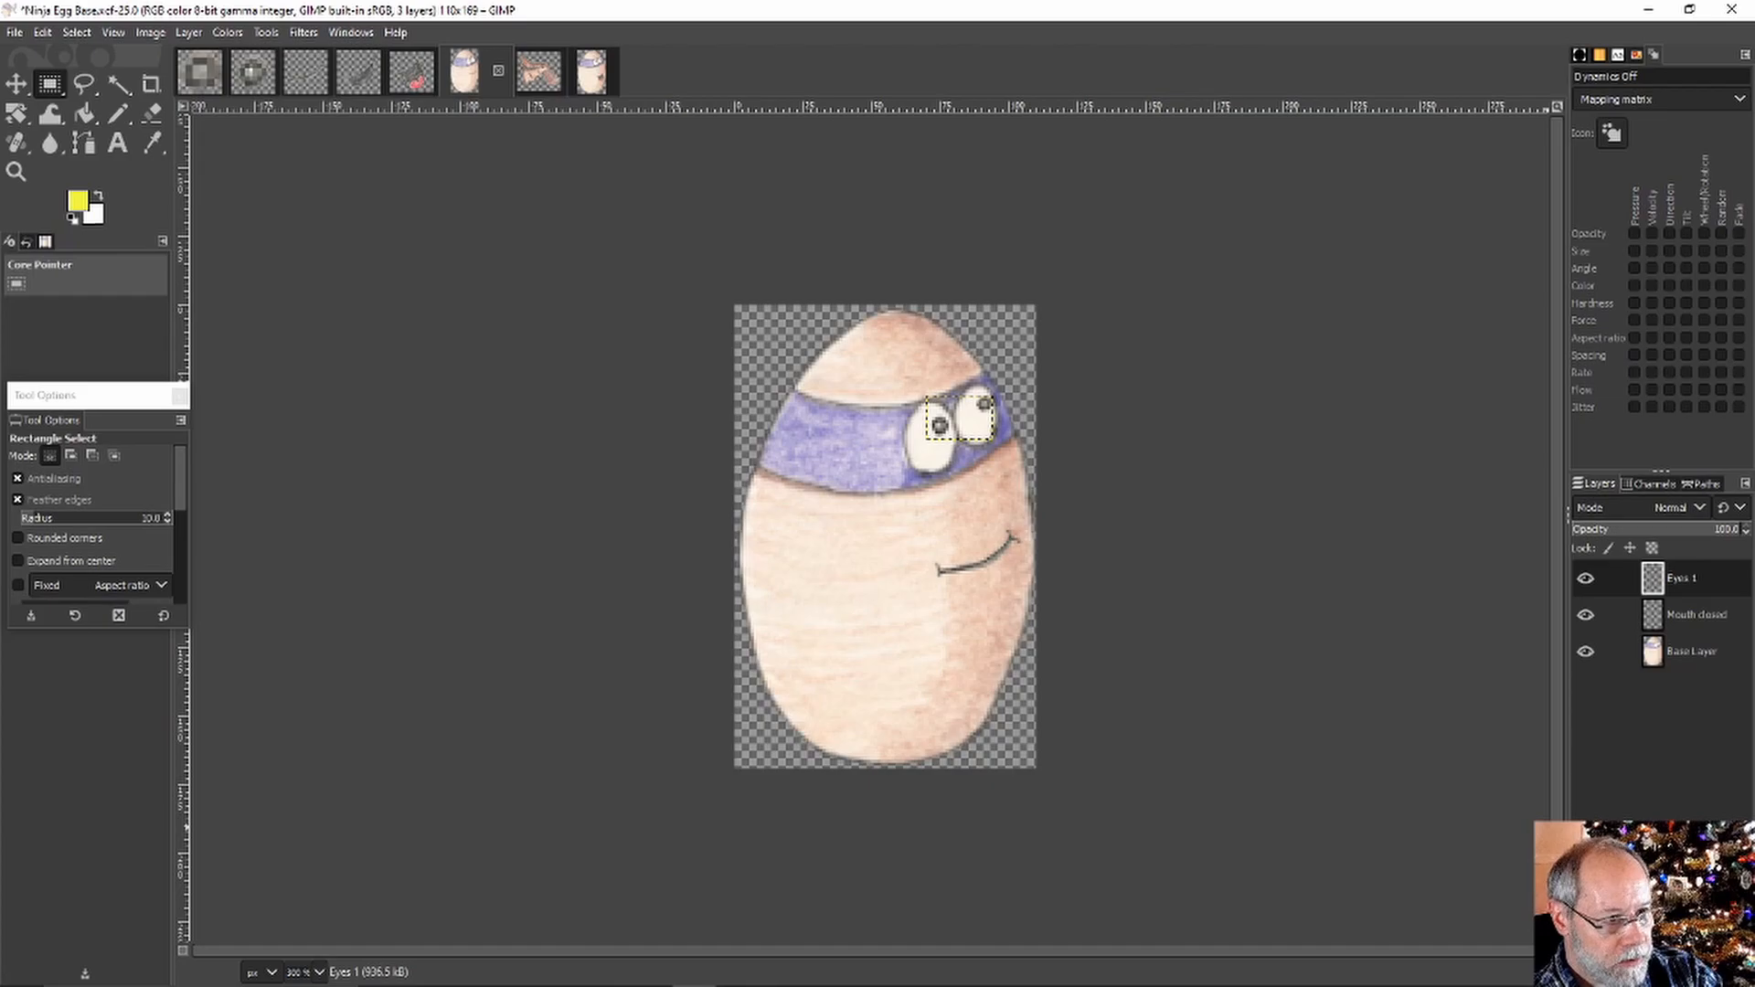
Create an Eyes 2 layer and anchor pasted pupils on it, slightly lower in the white eyes
key("ctrl+shift+n")
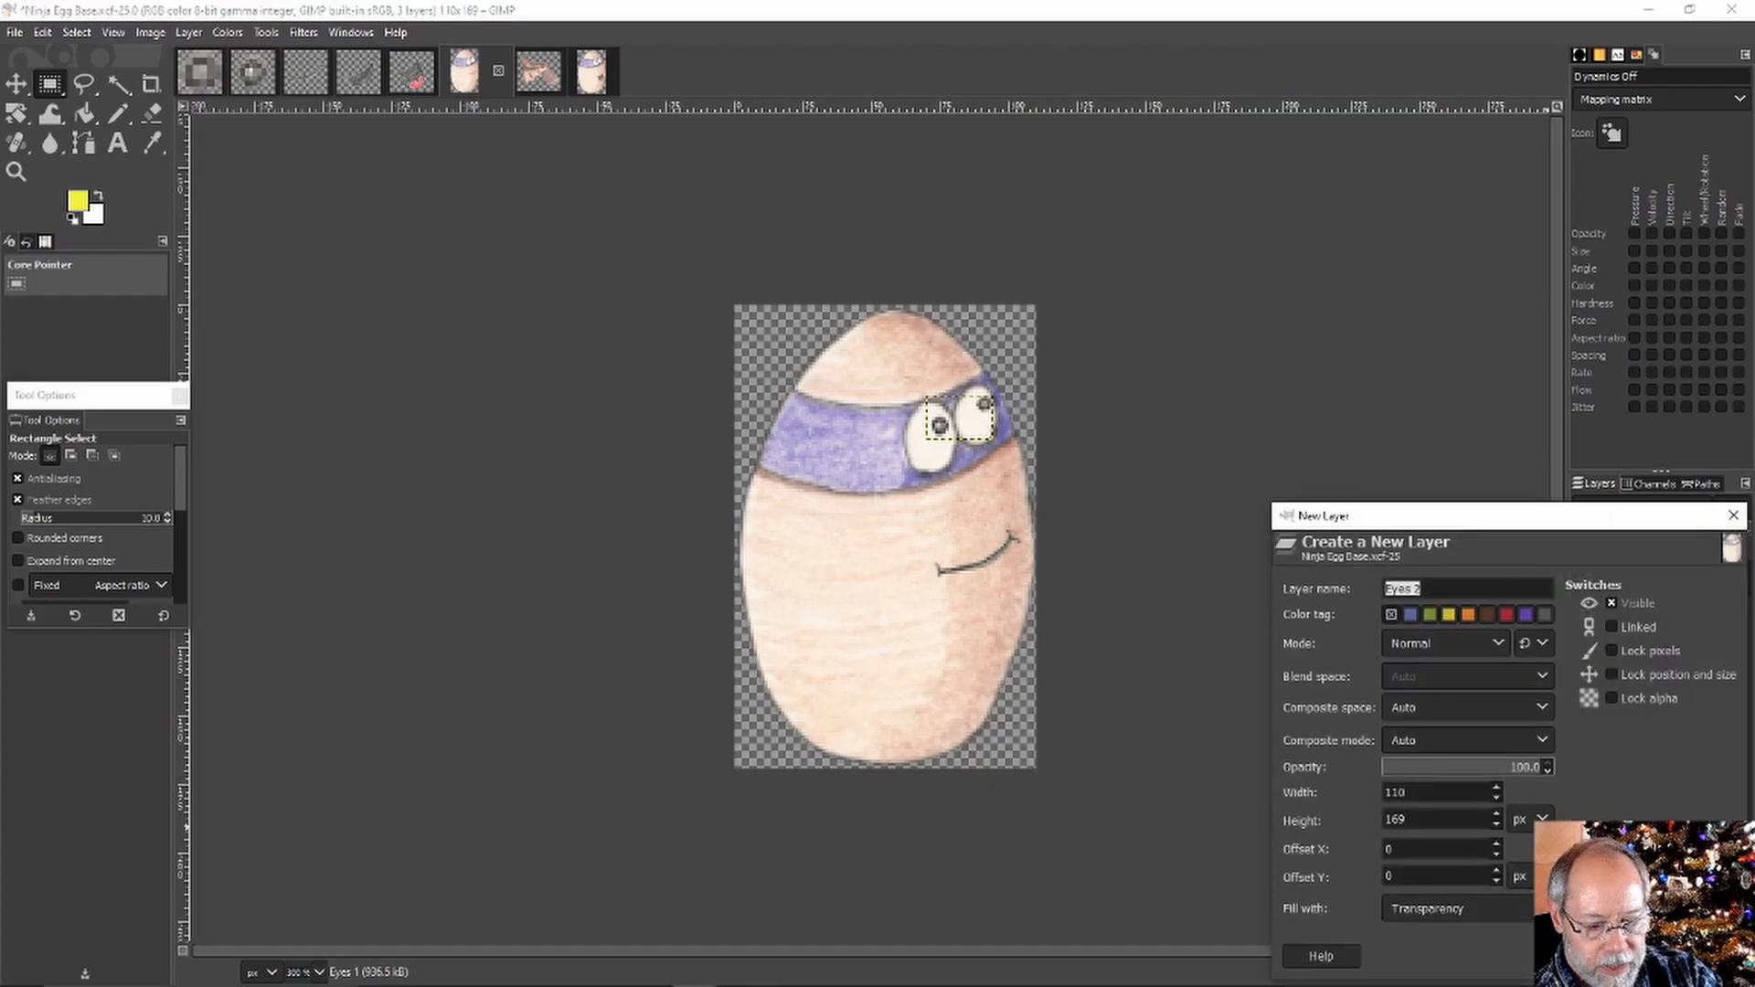
key("Return")
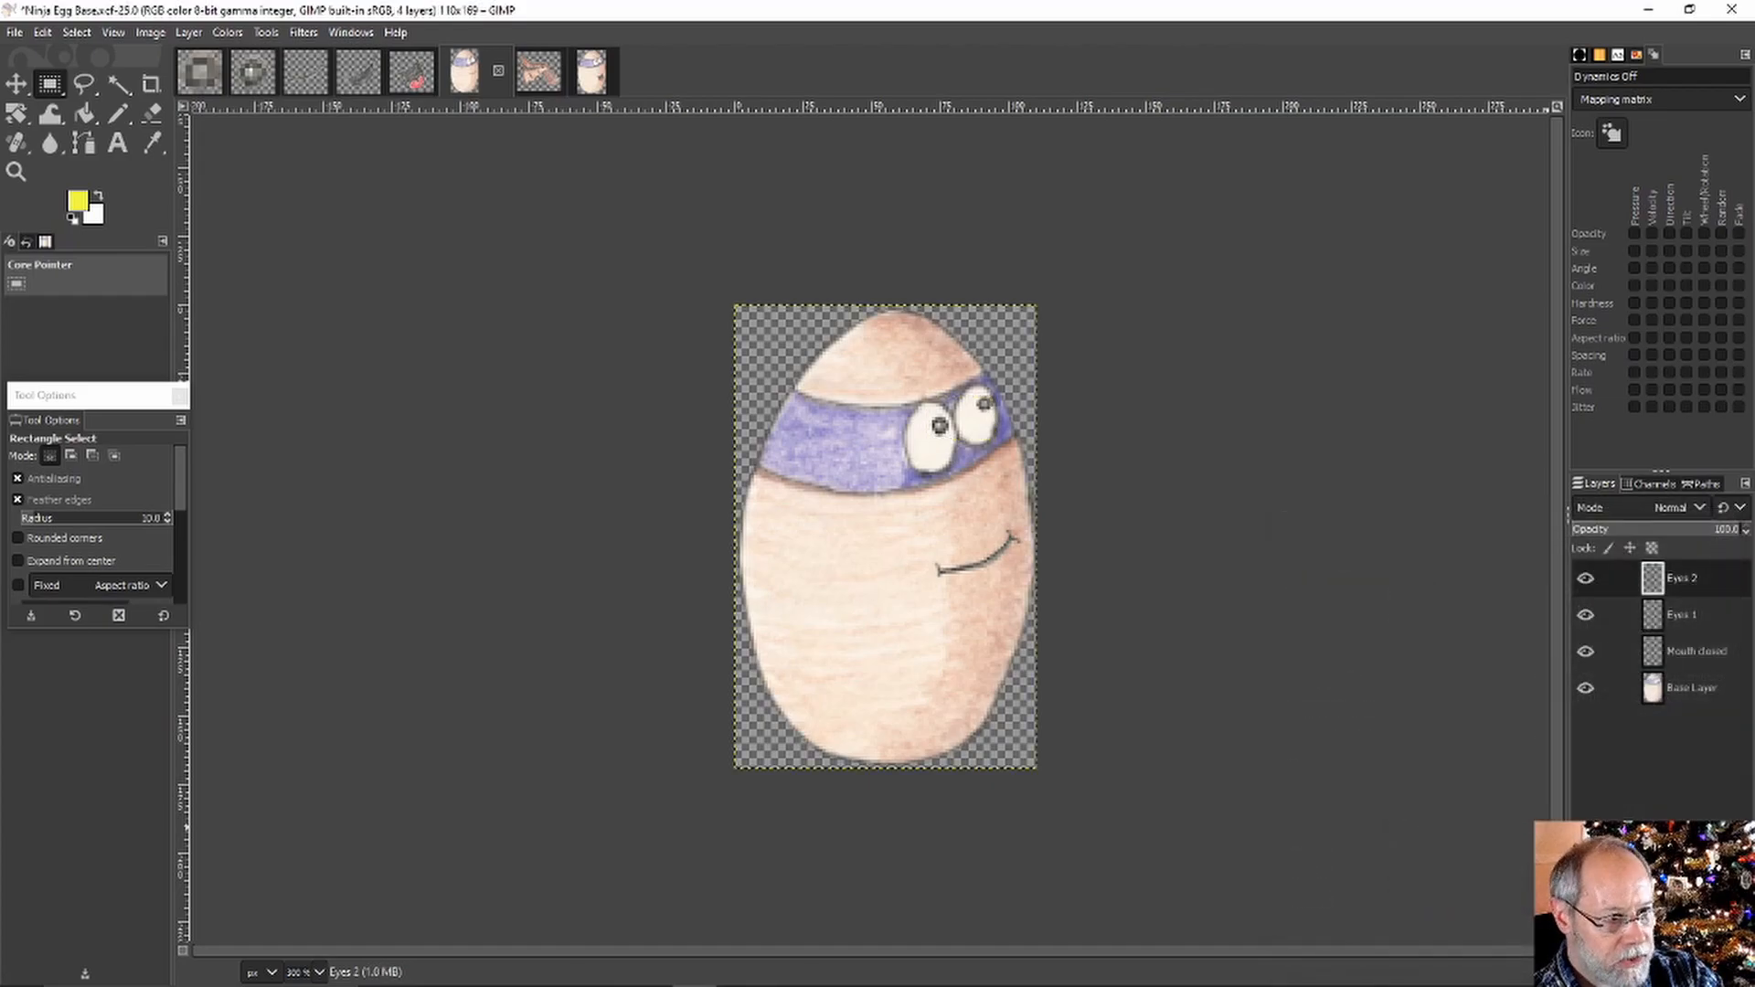
left_click(1585, 688)
left_click(1586, 650)
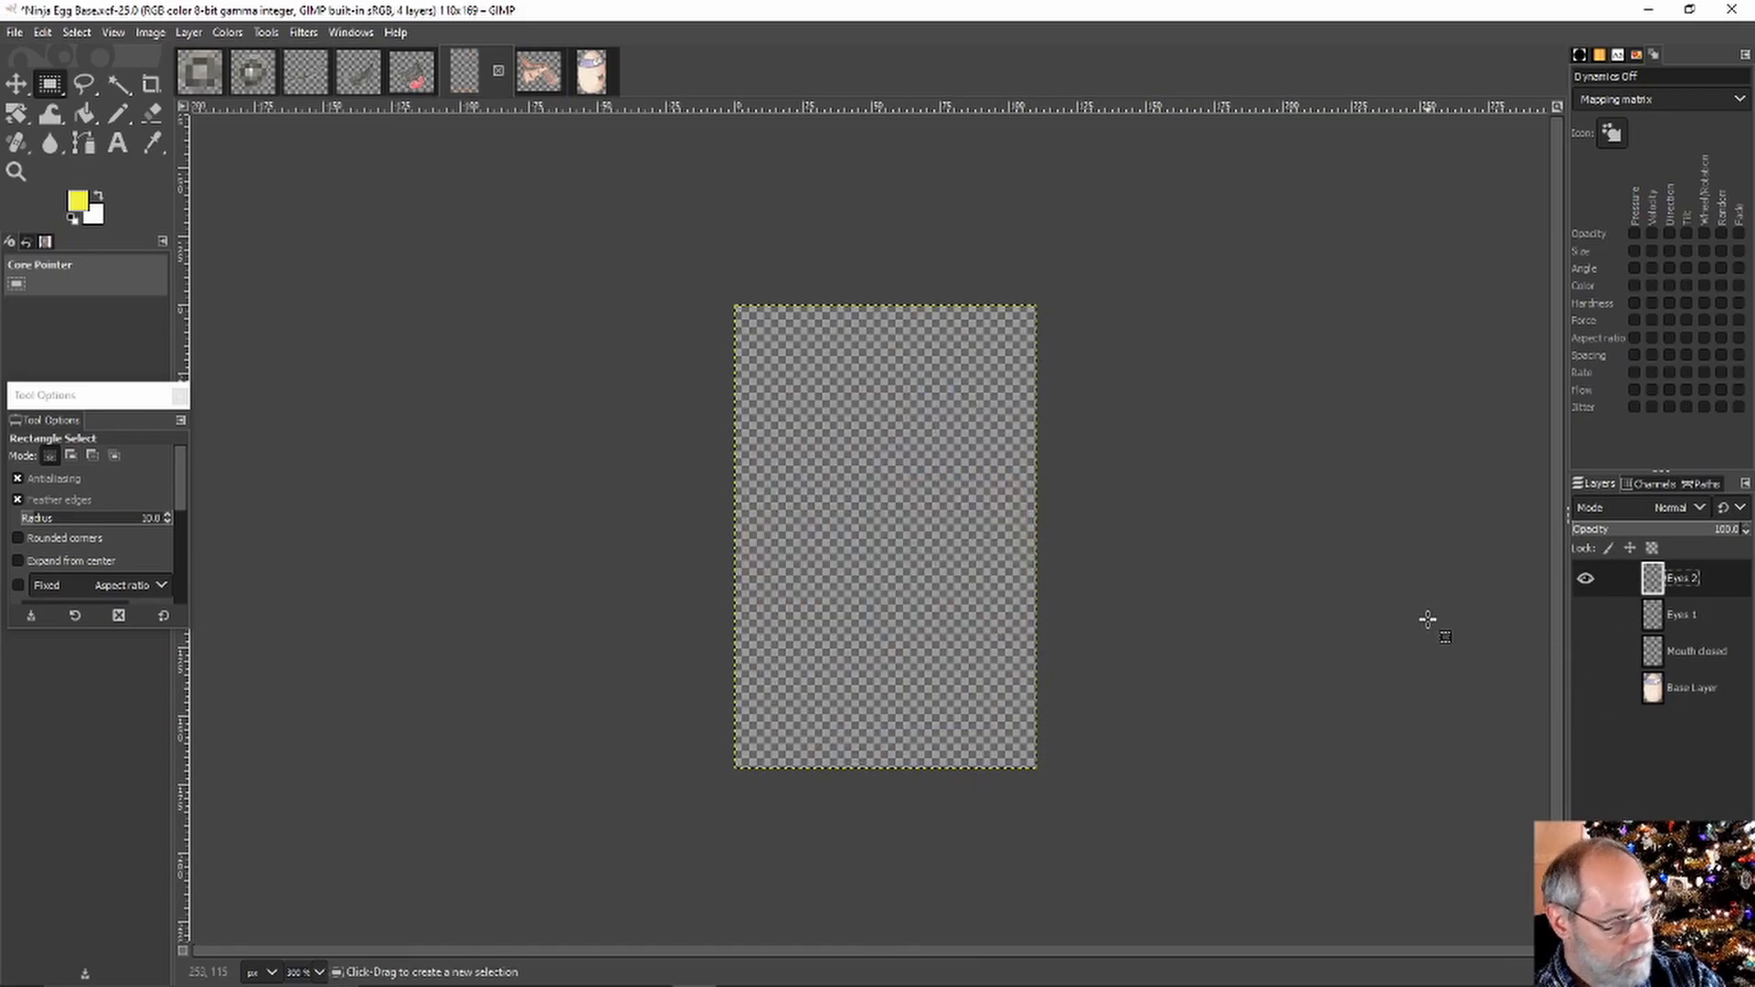
key("ctrl+v")
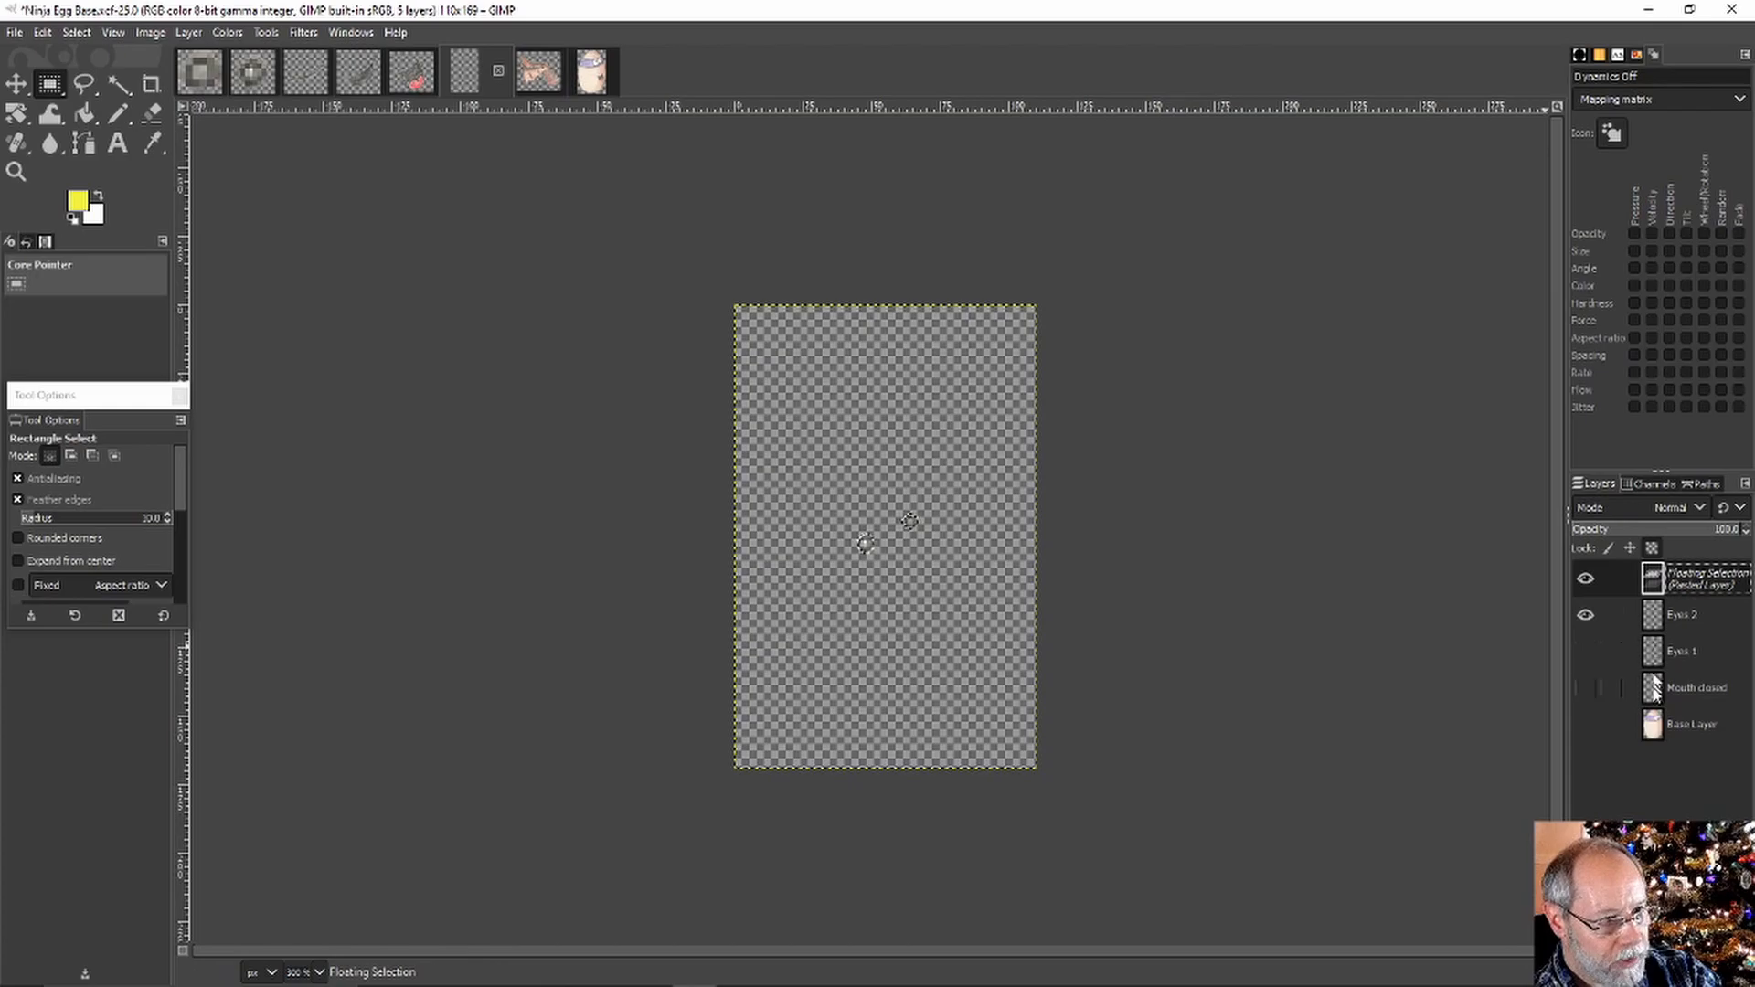
left_click(1590, 725)
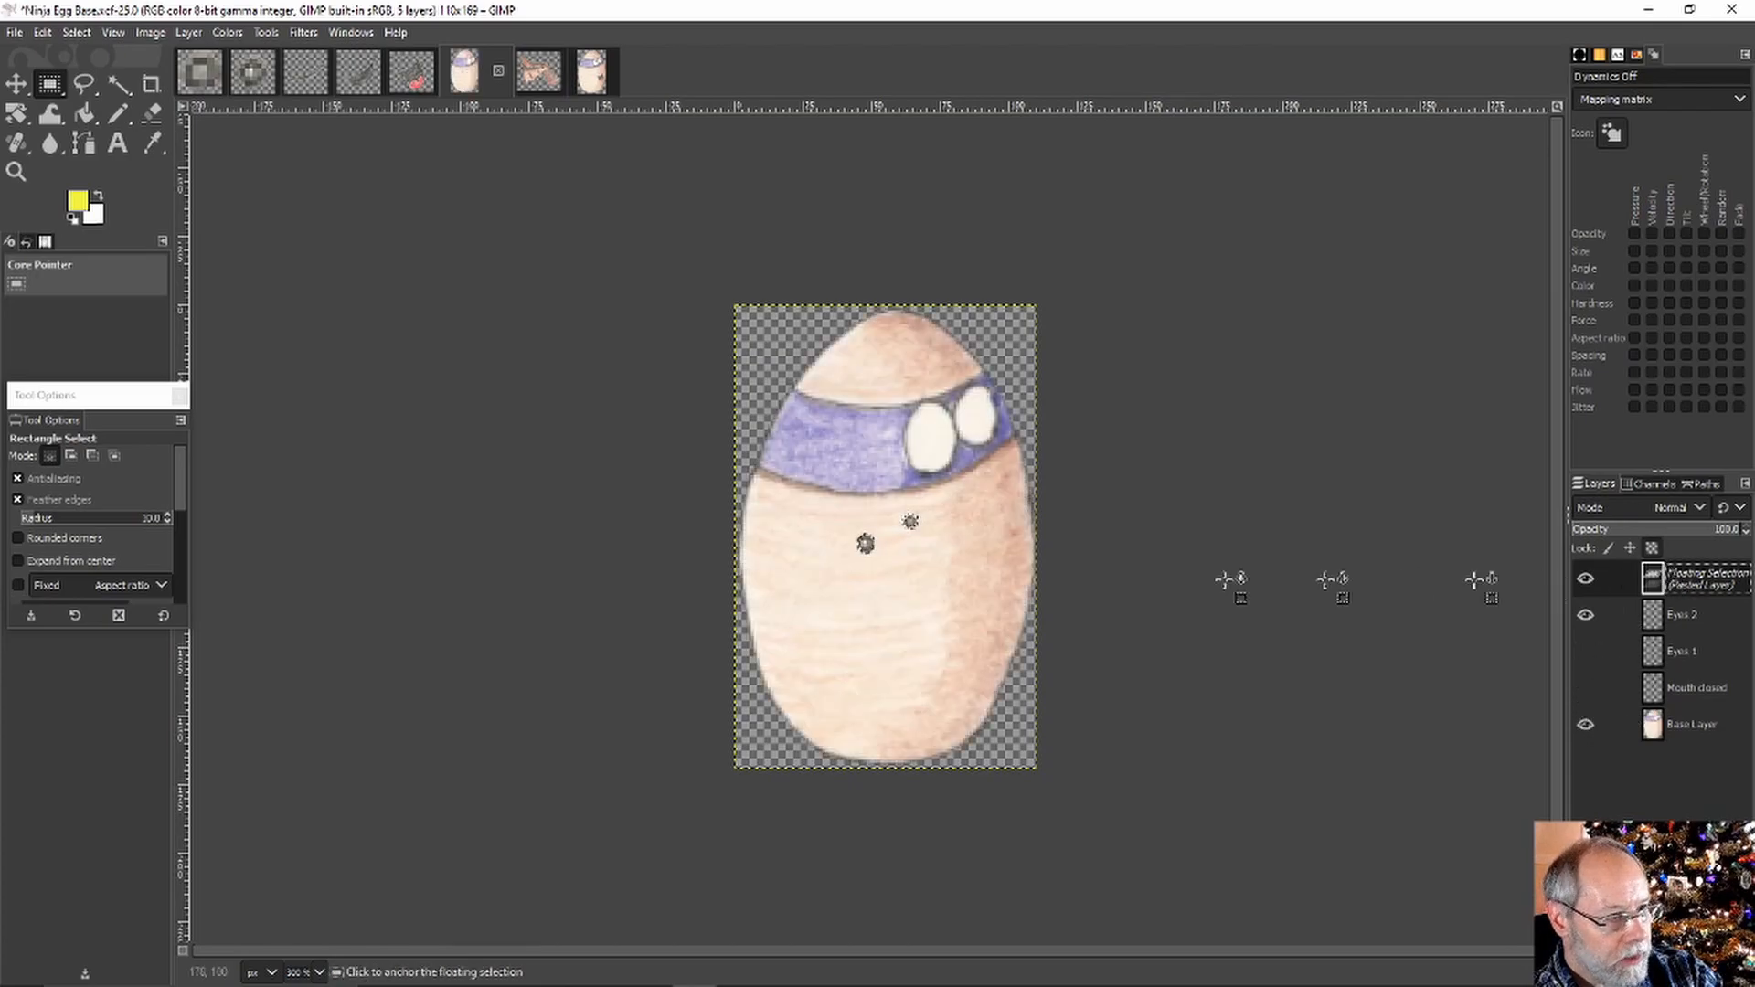
left_click_drag(887, 540, 962, 442)
left_click(1585, 649)
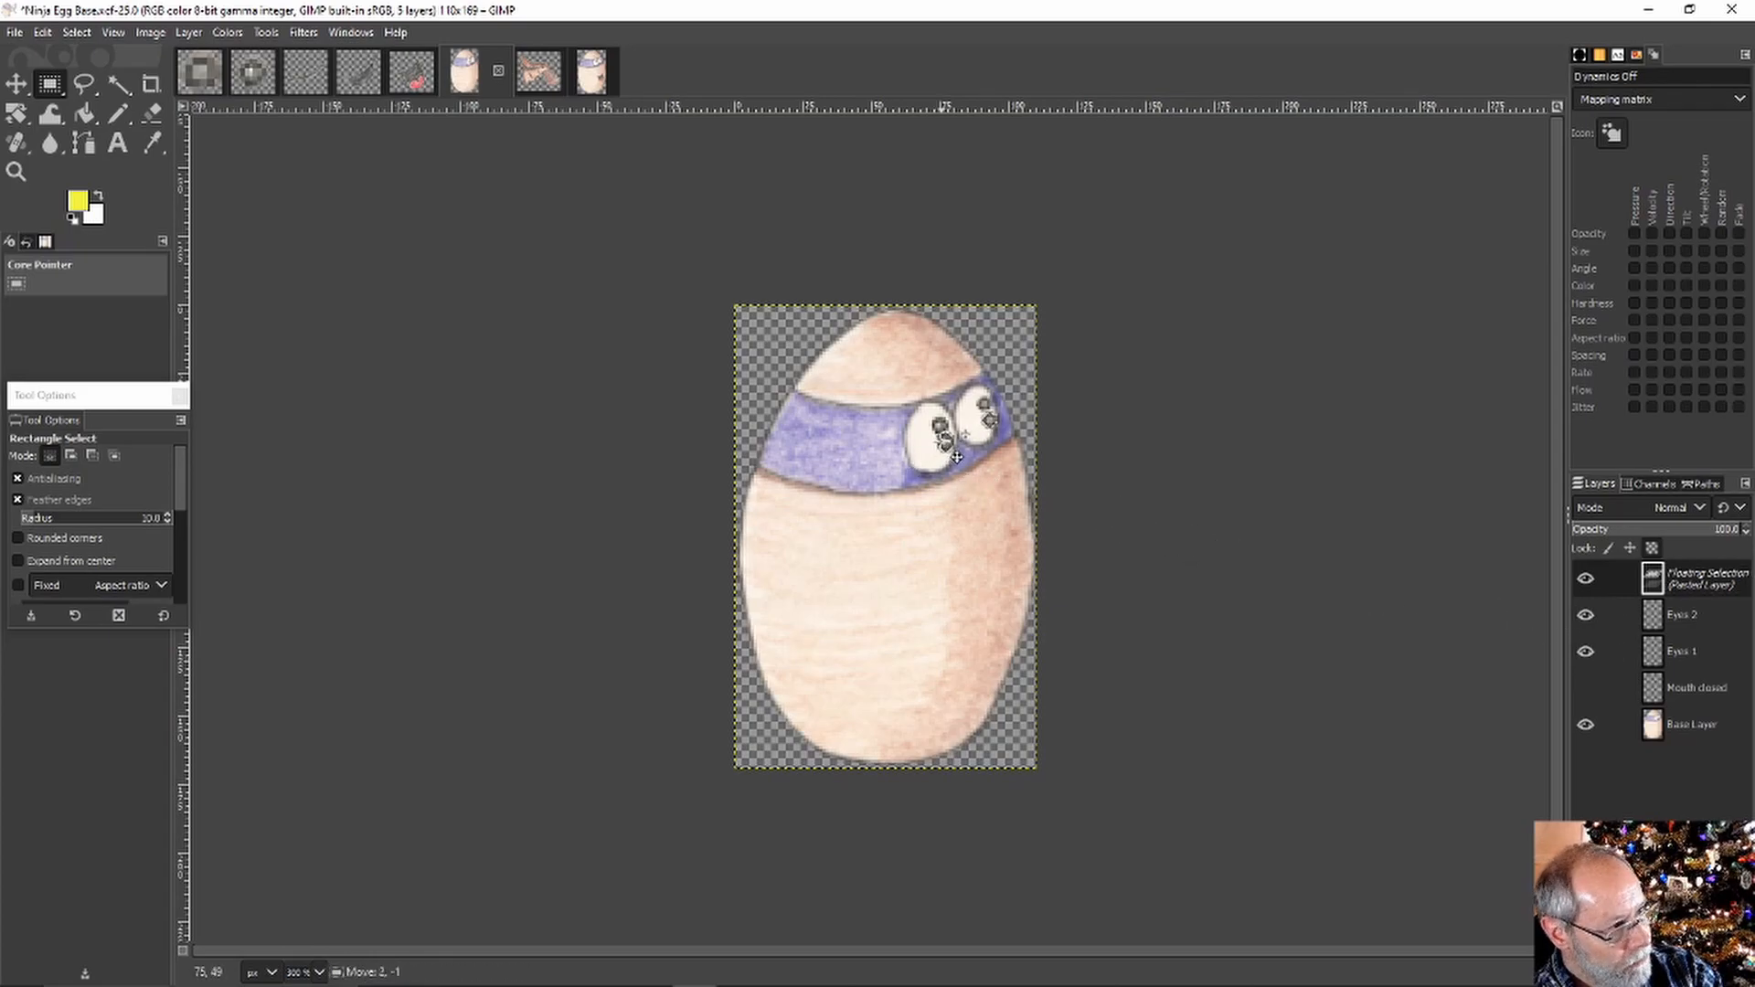
left_click_drag(956, 457, 958, 440)
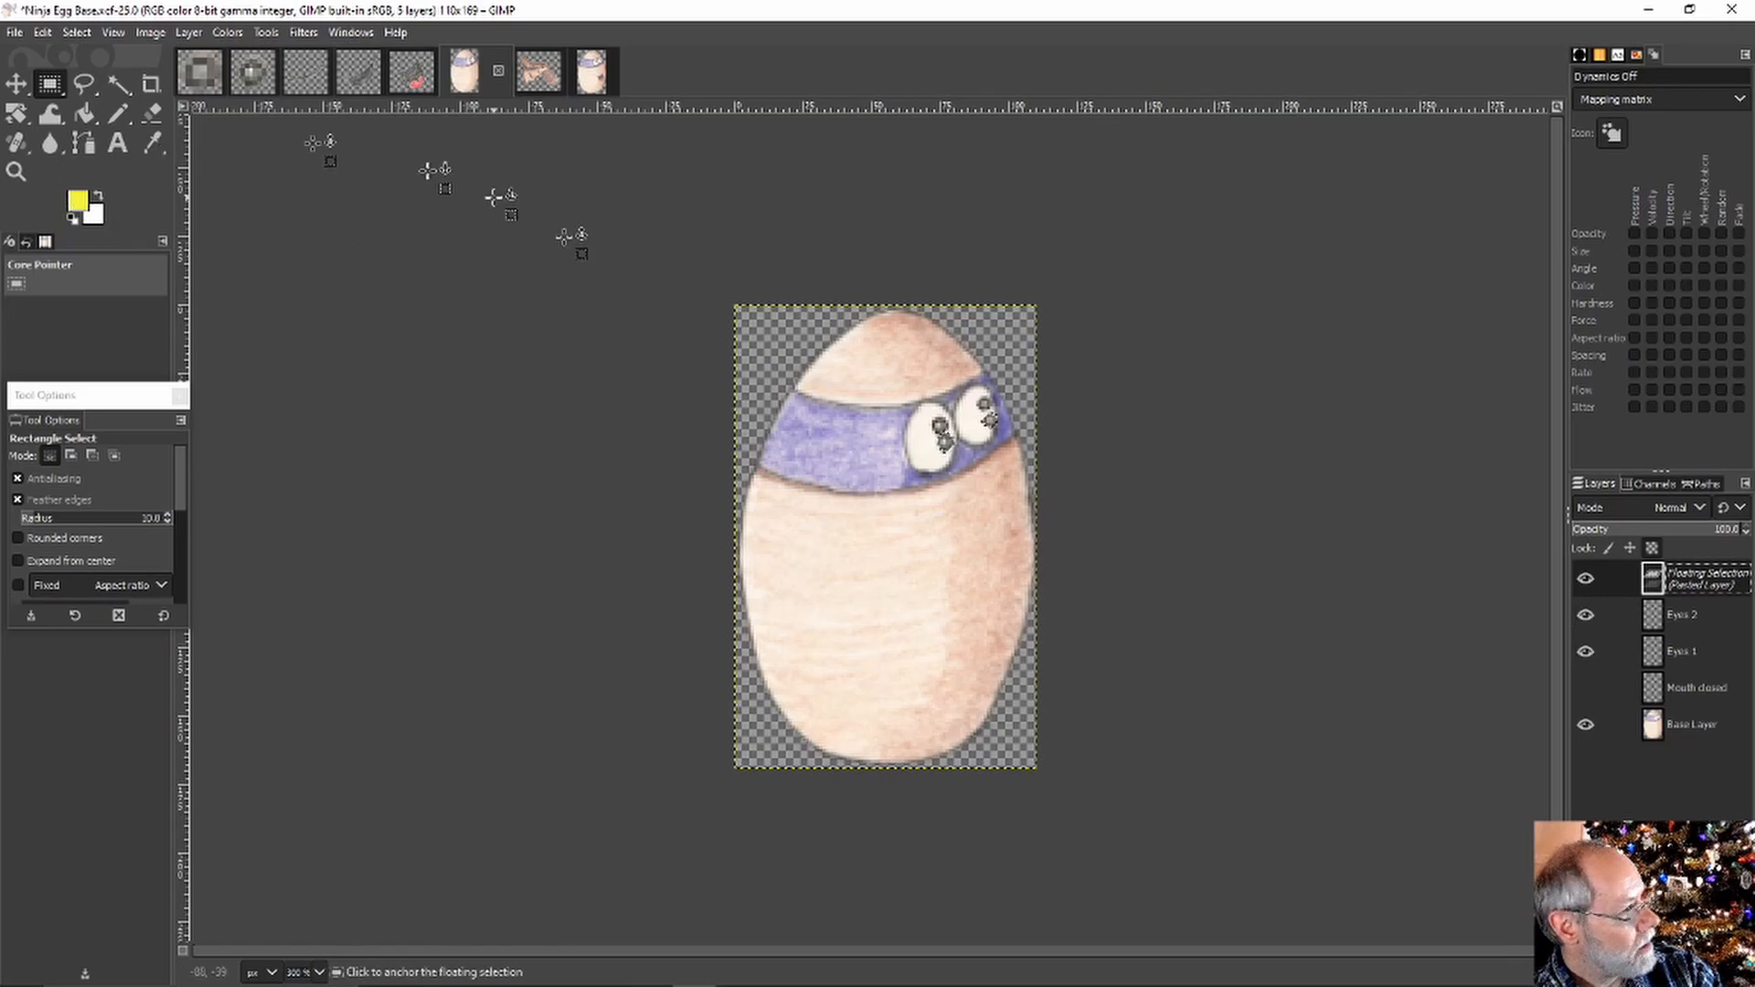
left_click(801, 360)
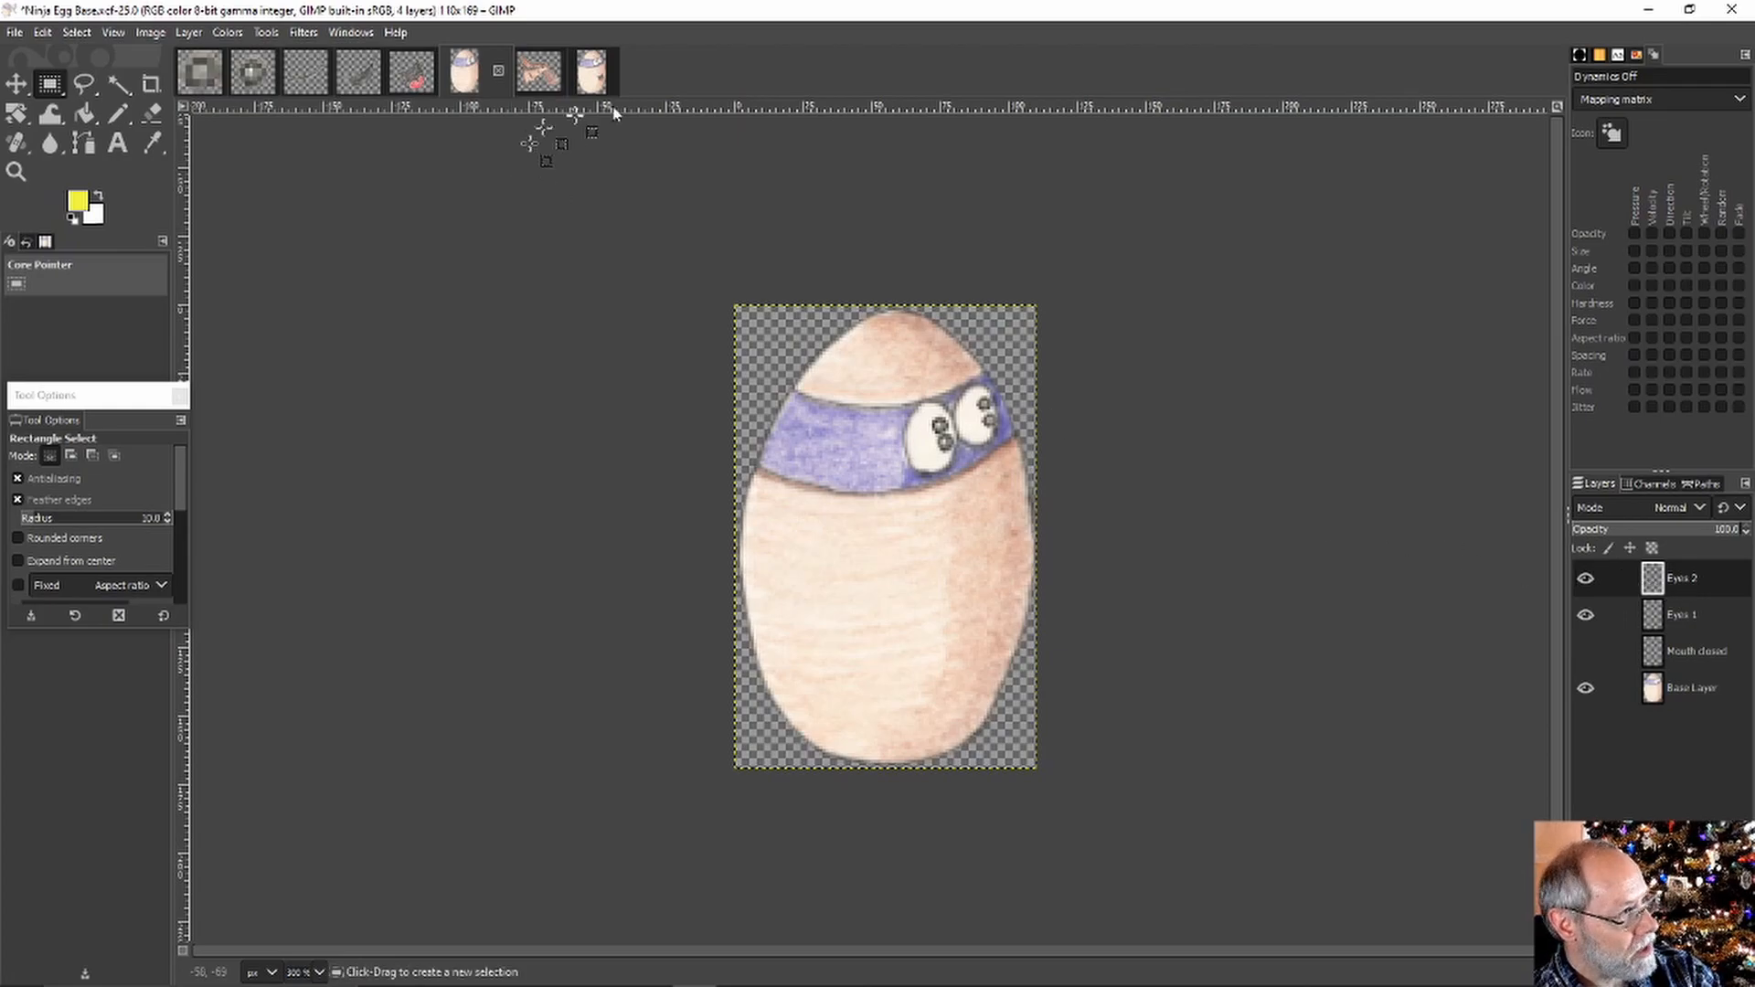
Preview the Eyes 2, 3 and 4 pupil variants in Ninja Egg With Layers
left_click(592, 73)
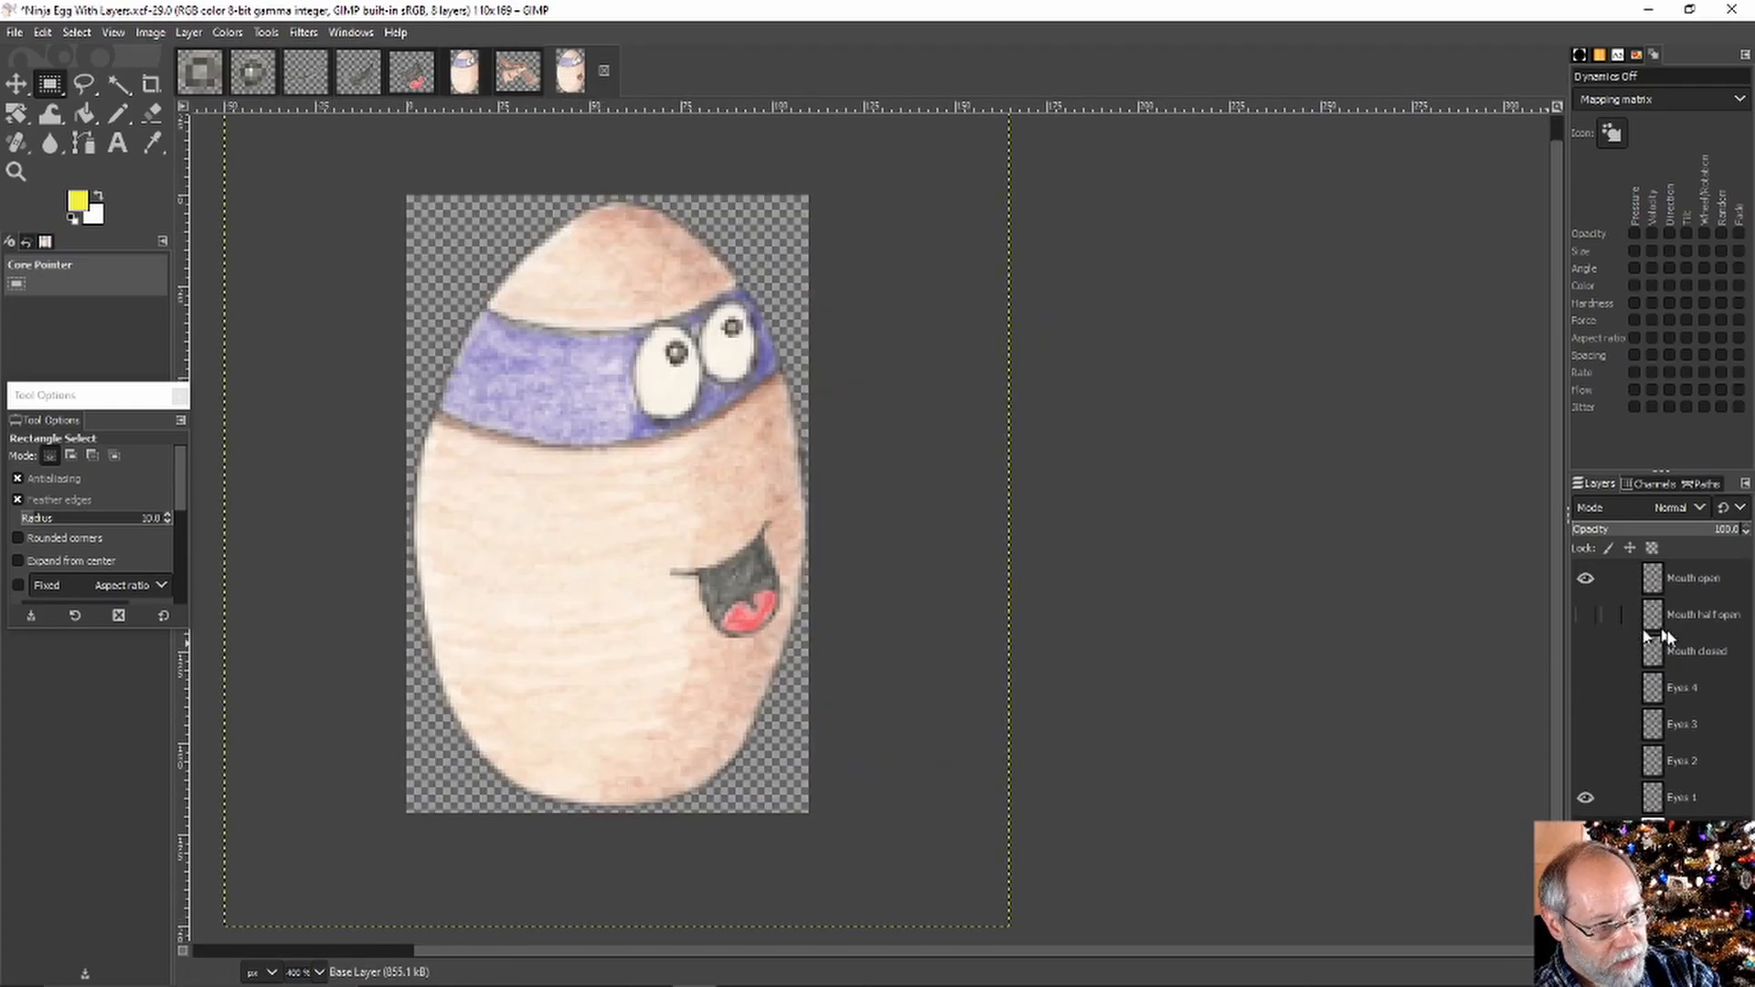
left_click(1585, 797)
left_click(1583, 773)
left_click(1583, 770)
left_click(1583, 729)
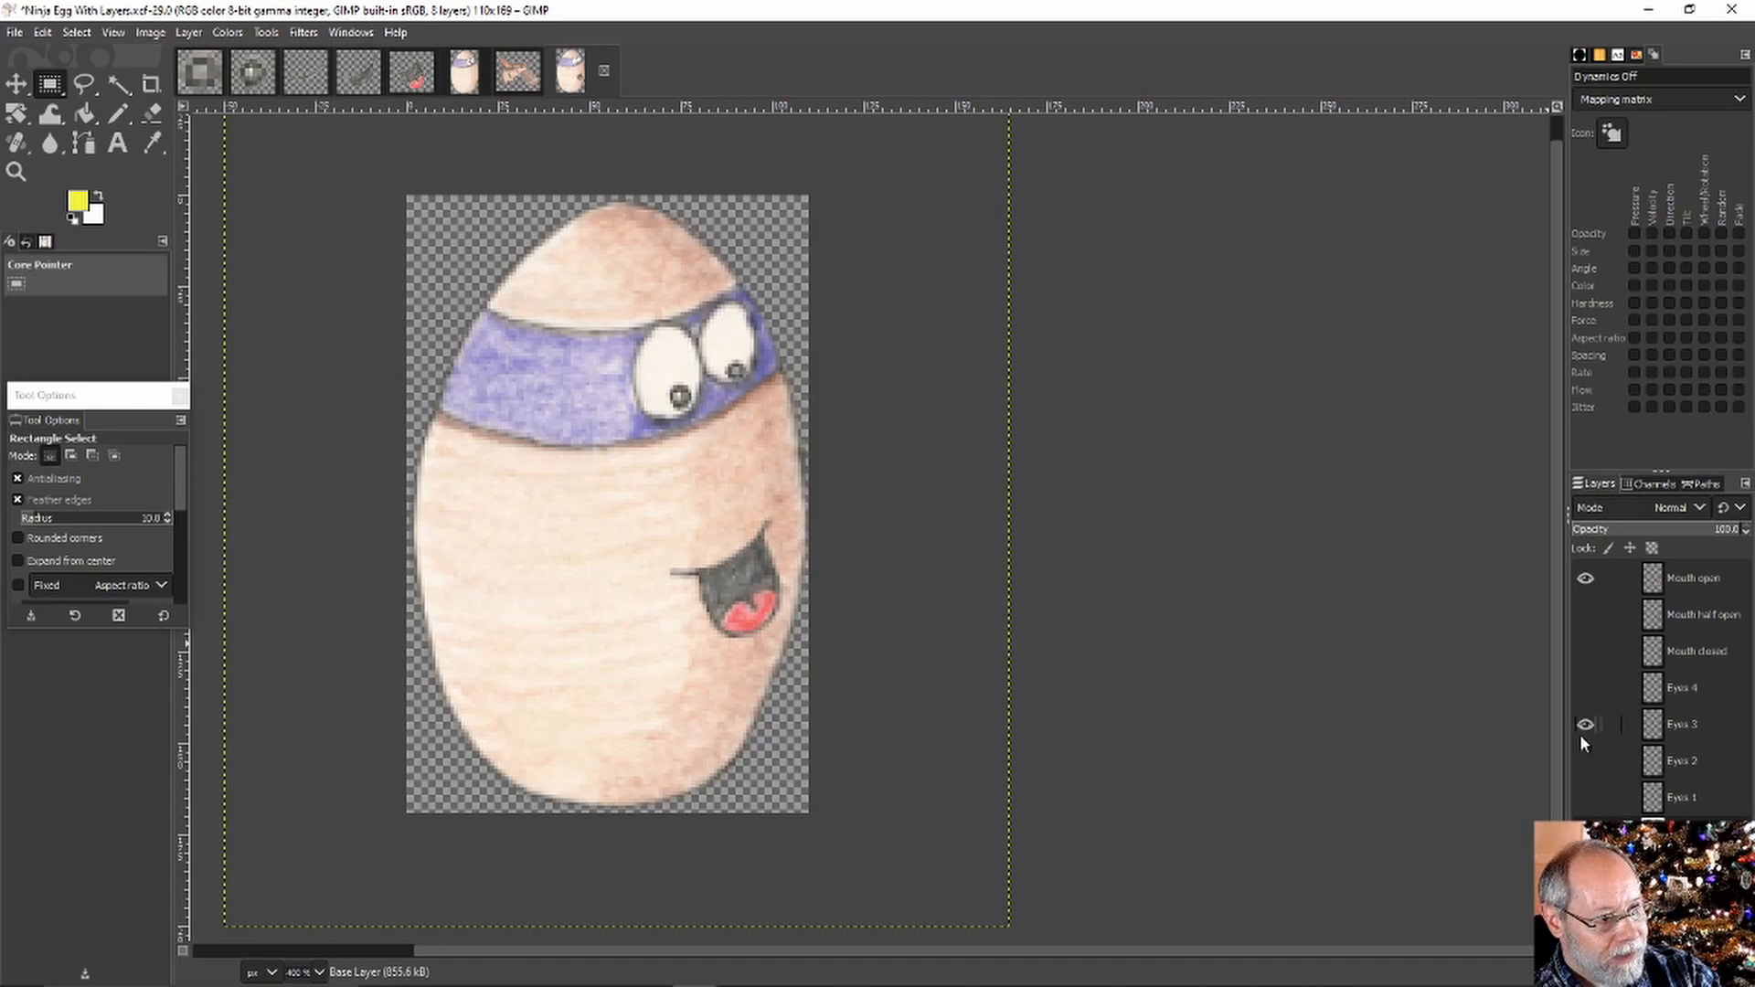
left_click(1583, 729)
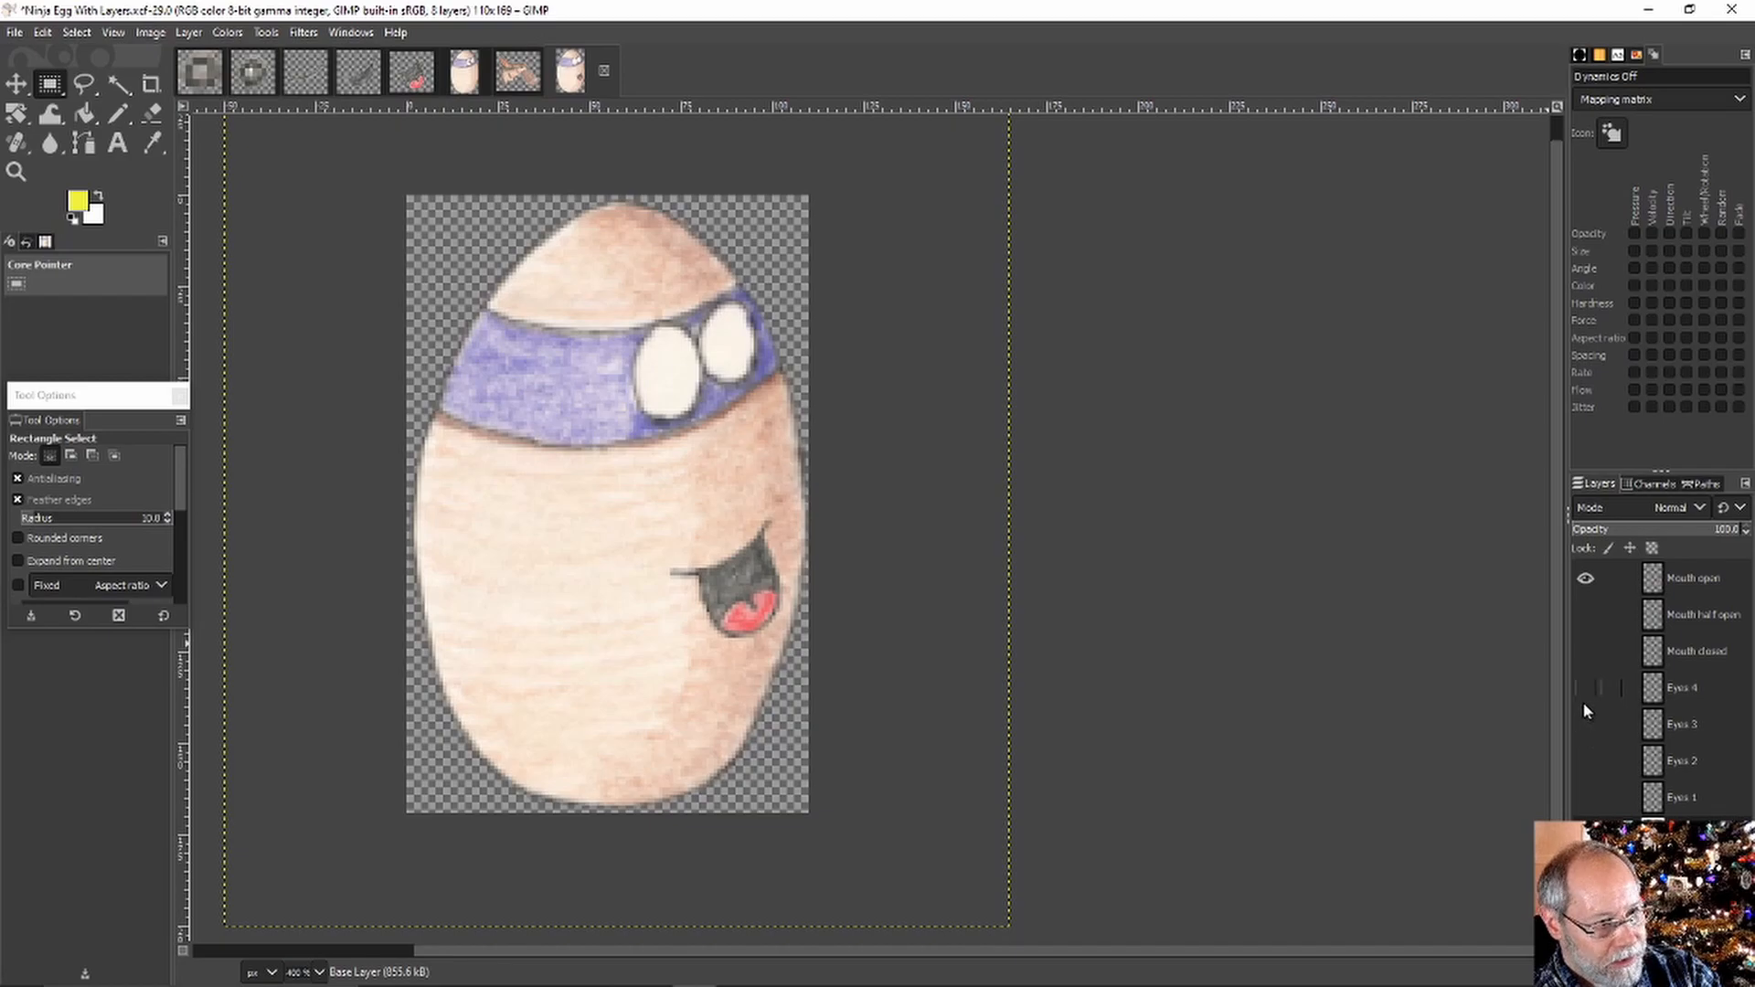
left_click(1585, 700)
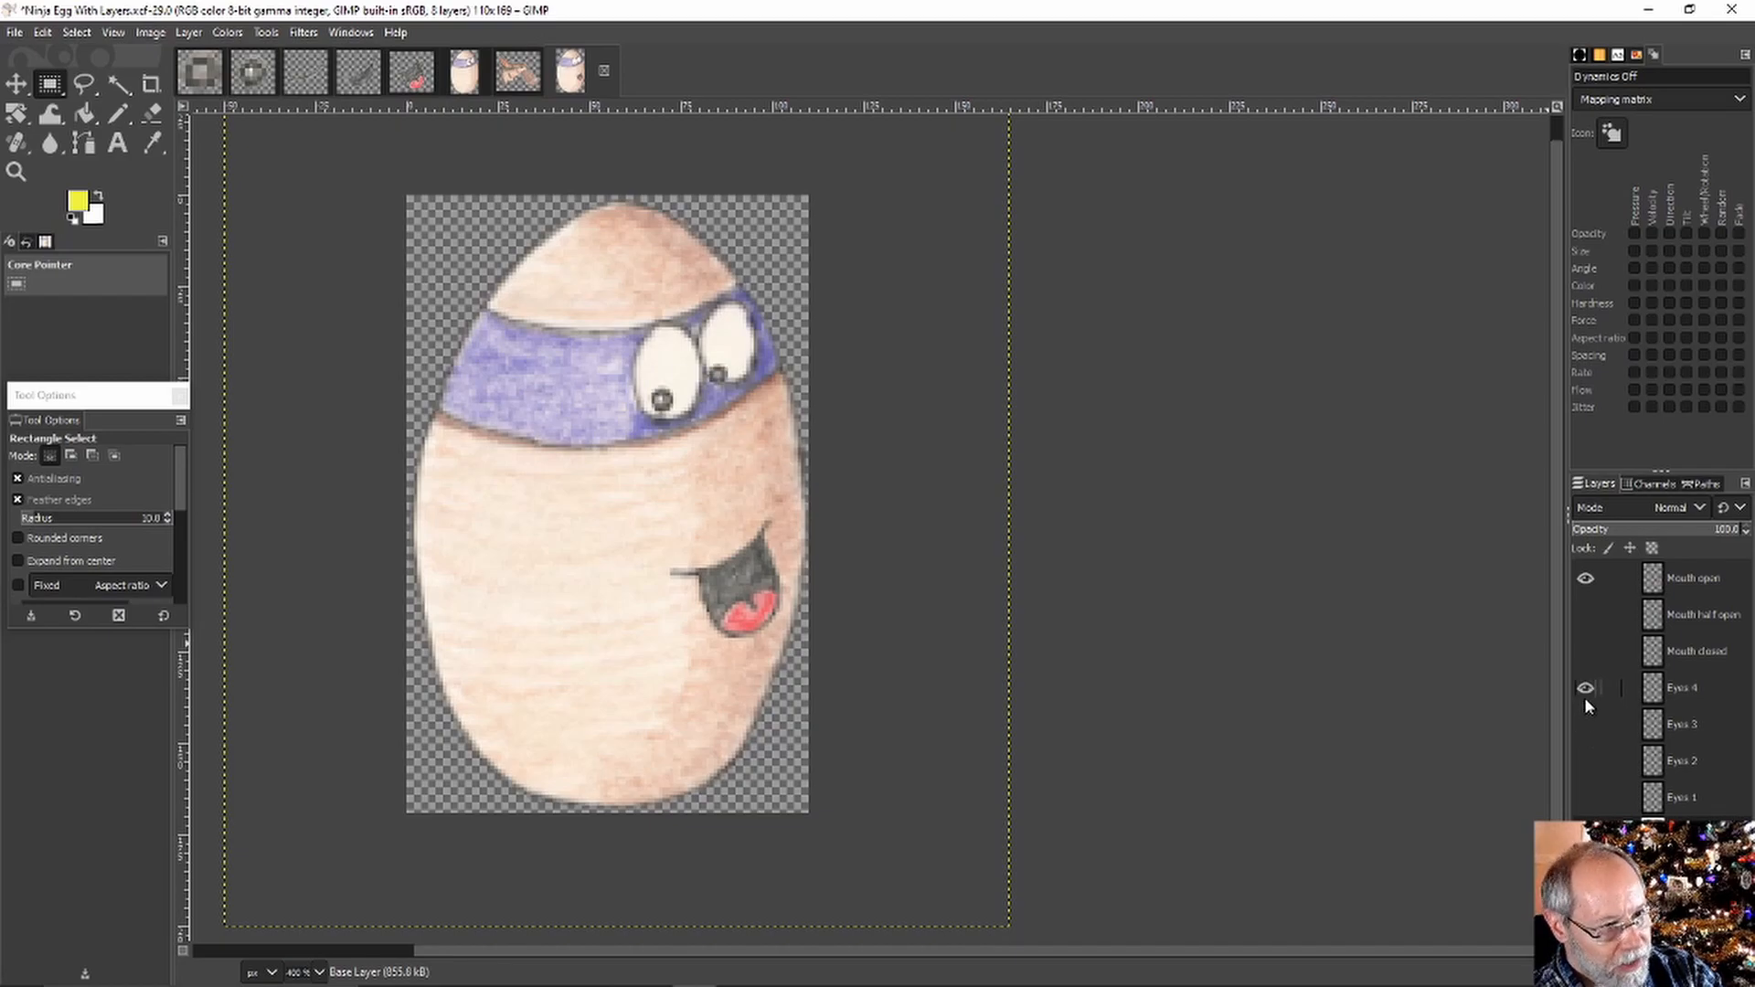
left_click(1584, 694)
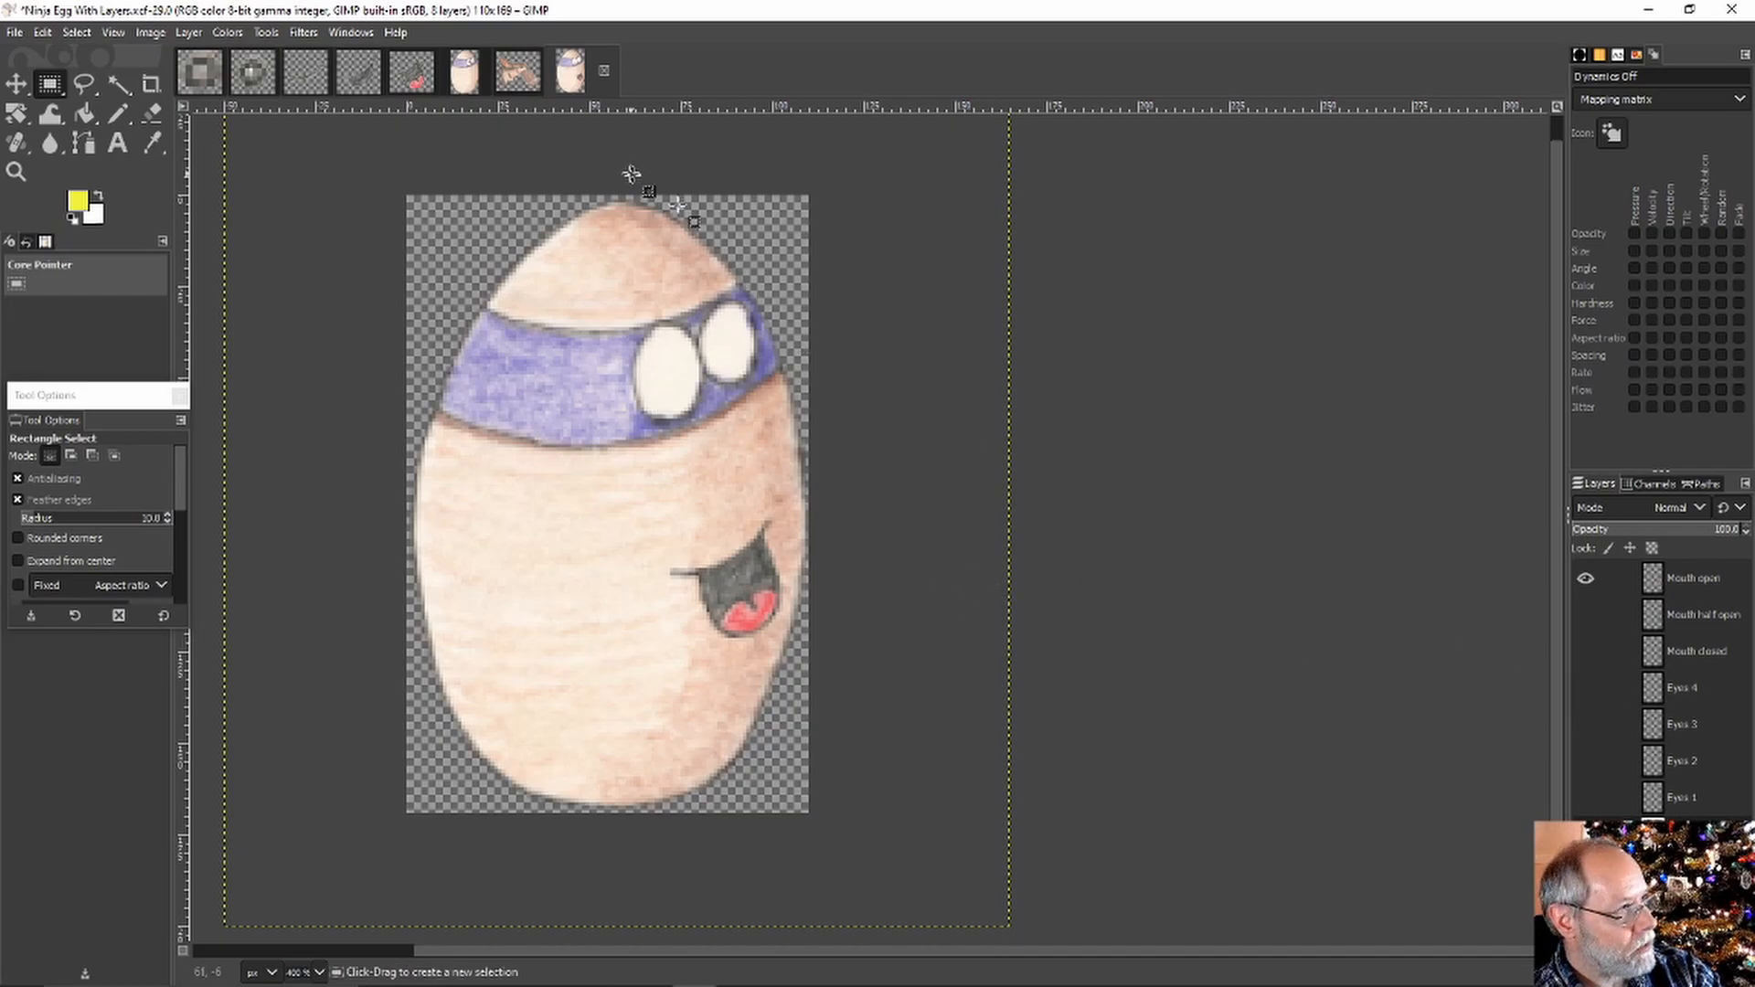
In Ninja Egg Base, show the Mouth closed smile and hide the Eyes 2 pupils
left_click(464, 73)
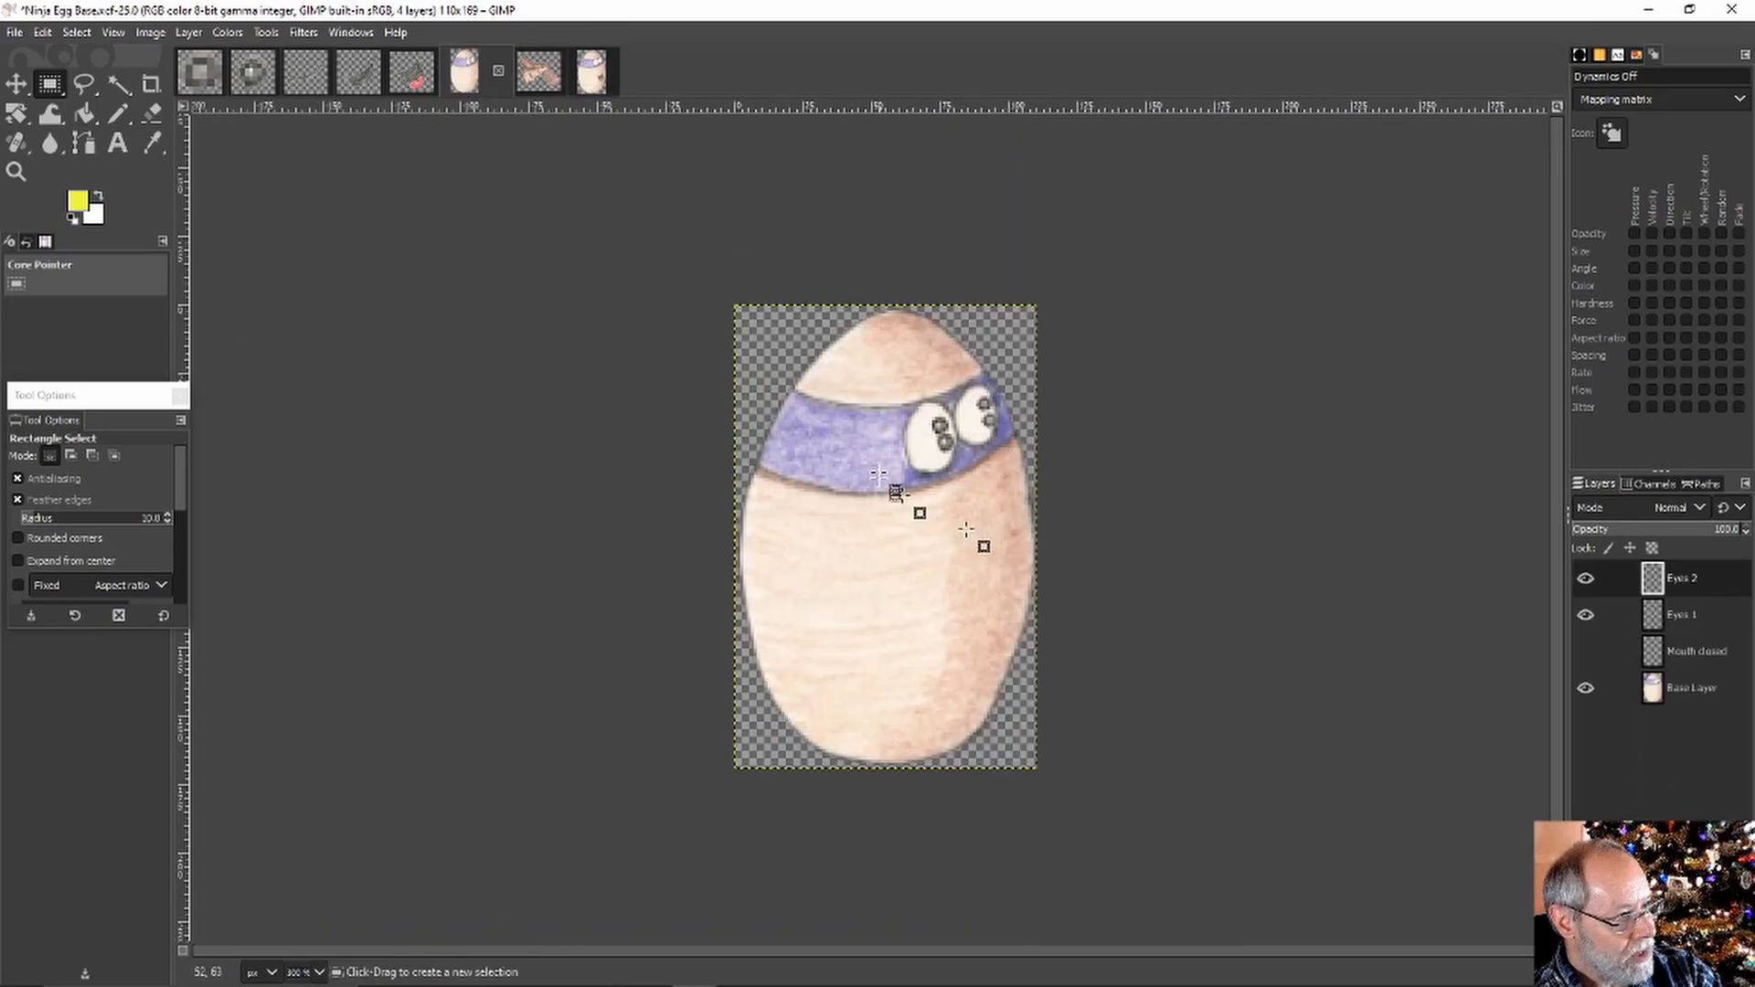
left_click(1585, 651)
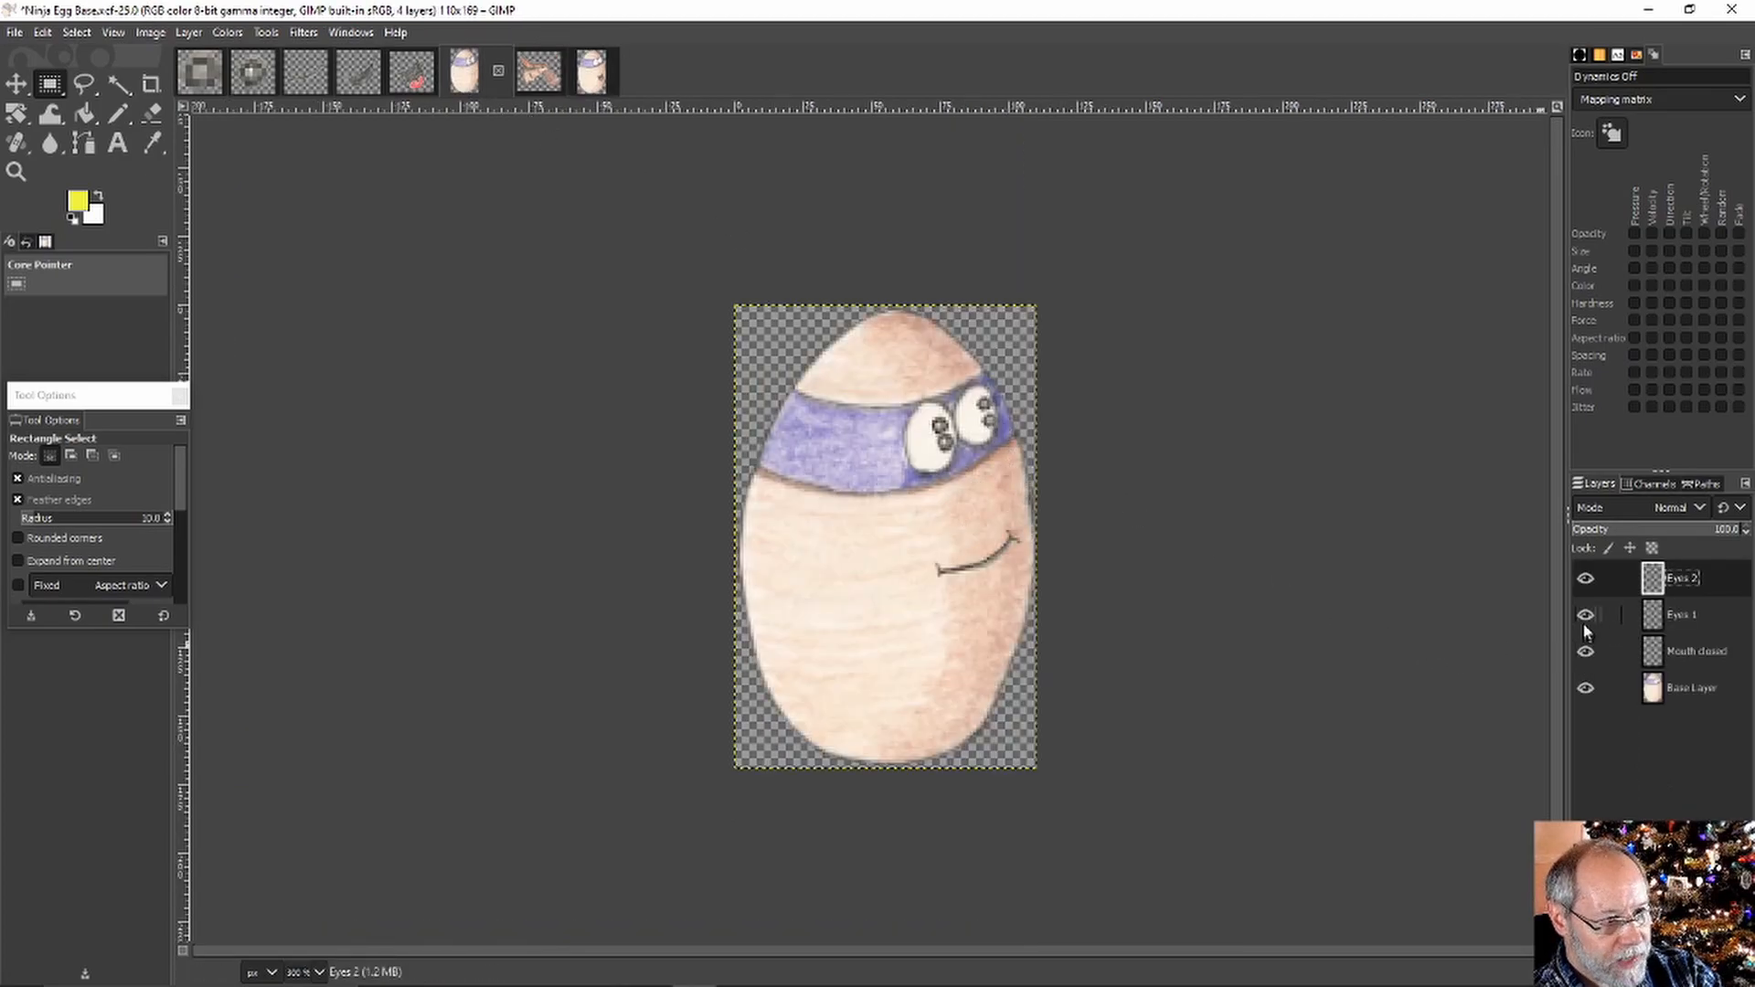
left_click(1584, 577)
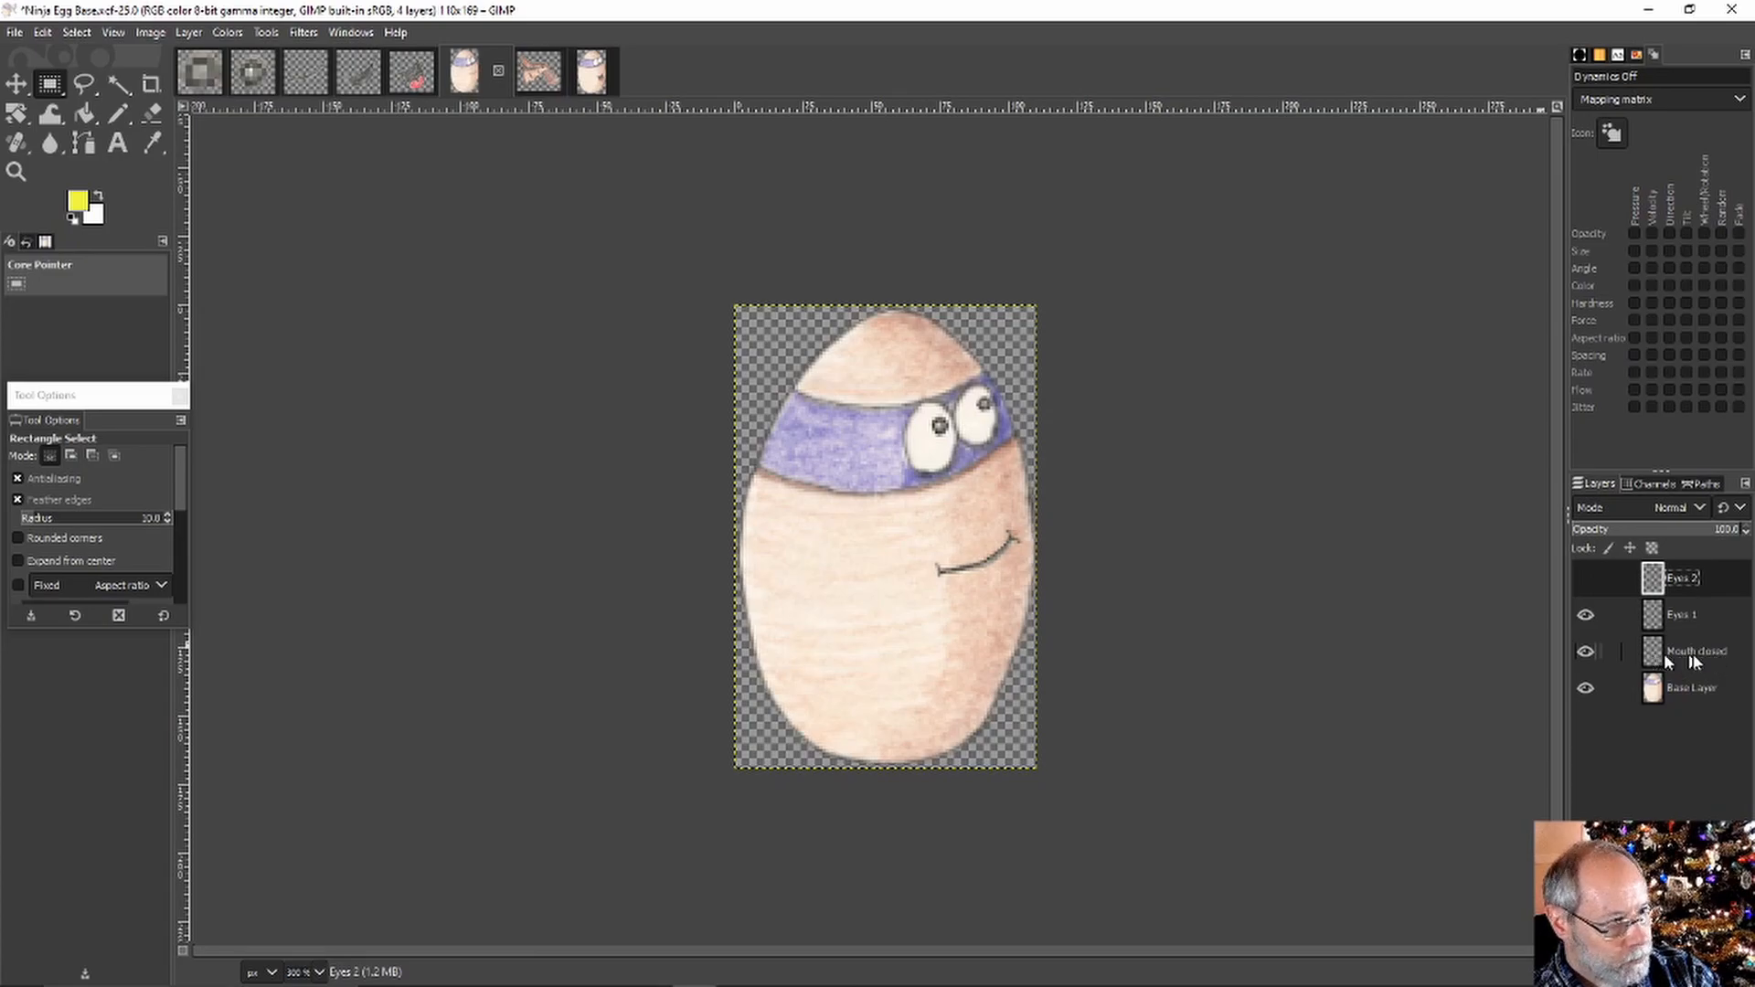
Paste the half-open mouth into Ninja Egg Base as a new layer on the egg's right side
left_click(363, 79)
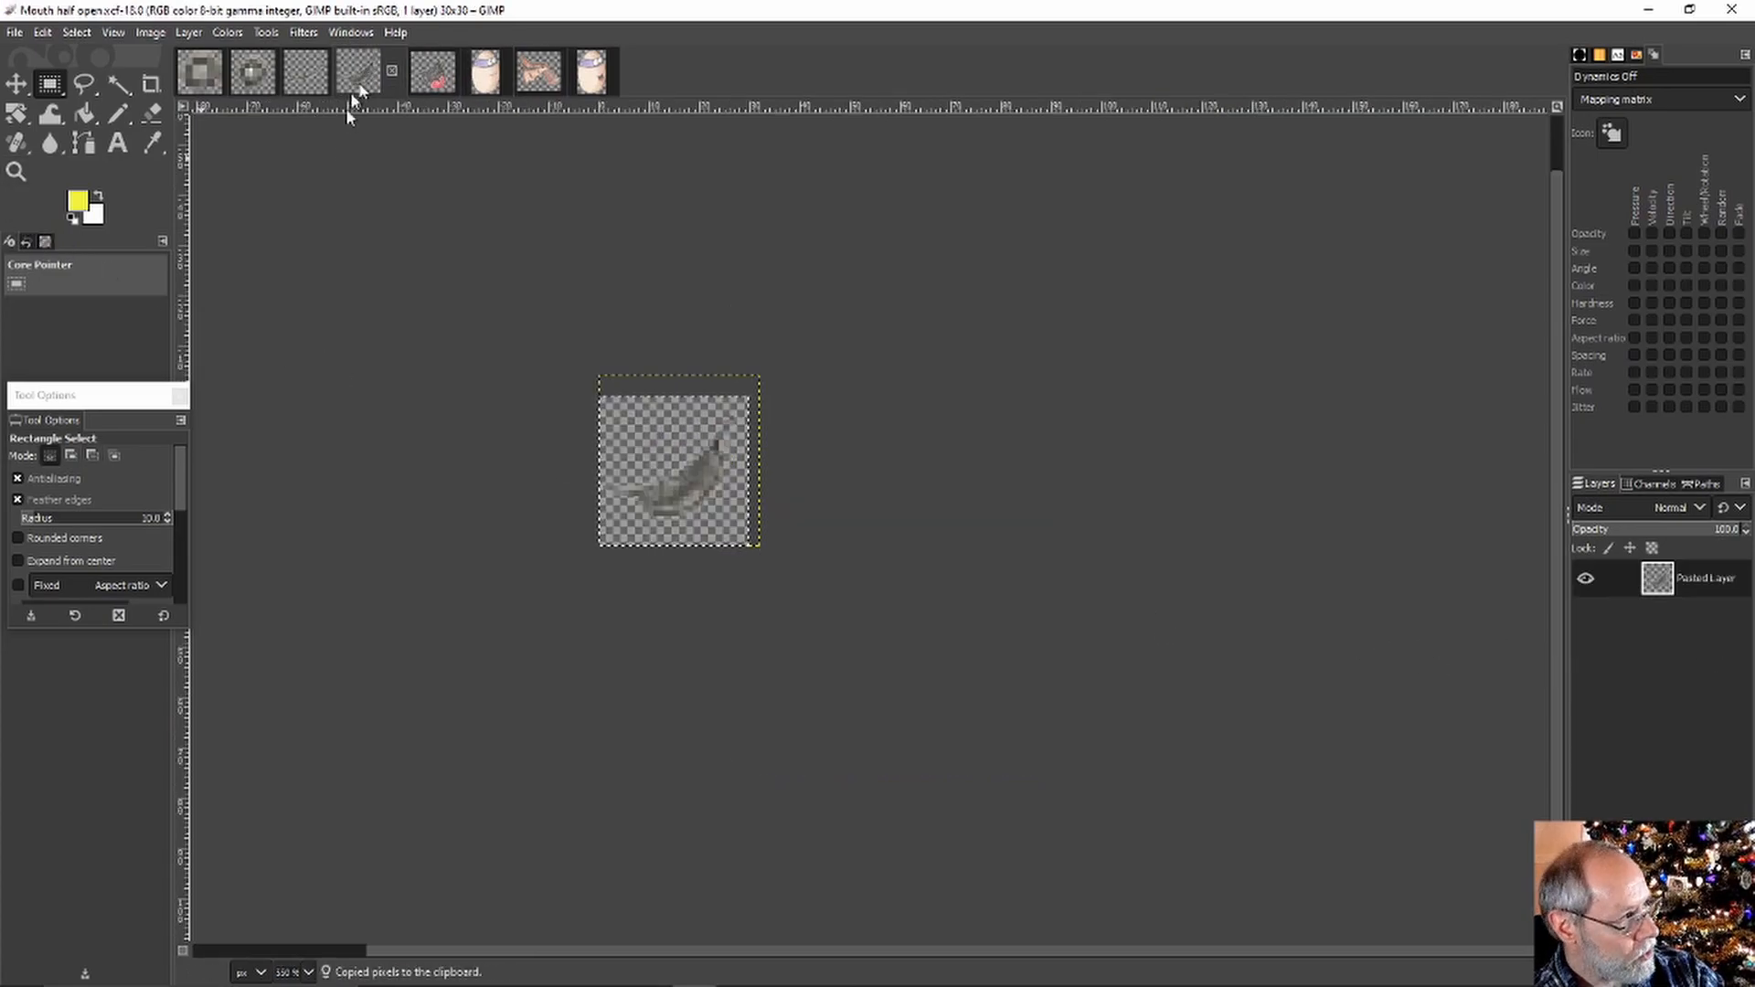
left_click(481, 75)
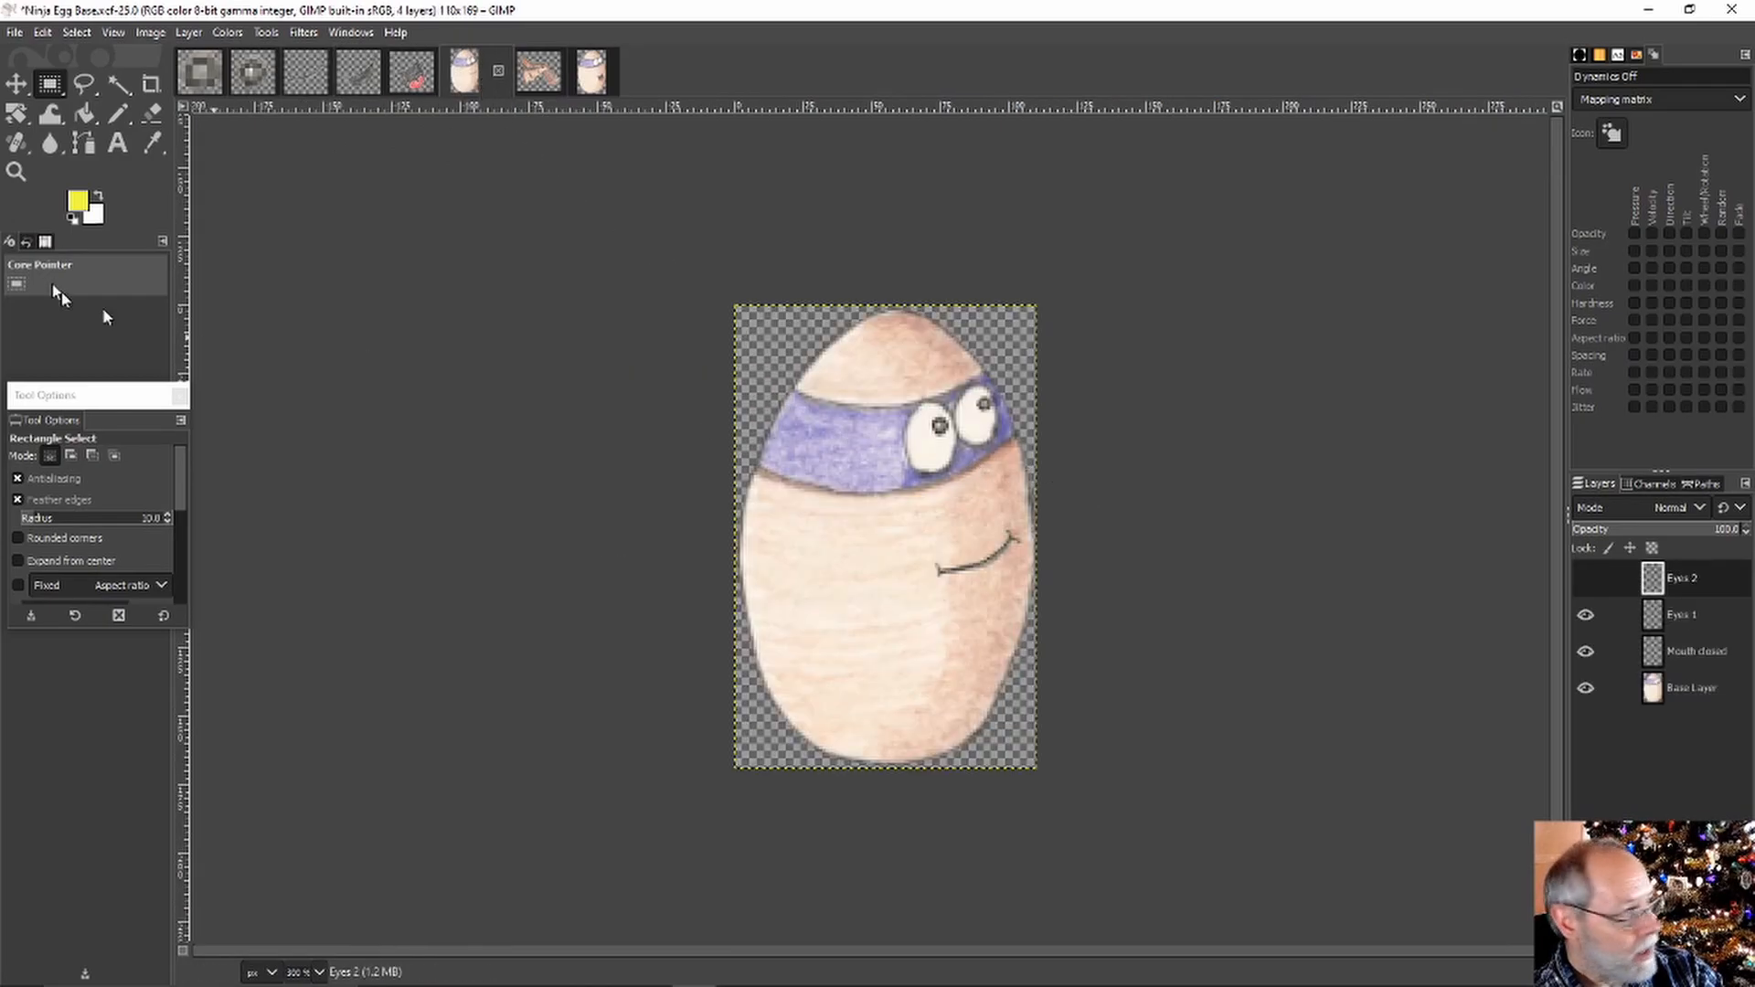
left_click(51, 31)
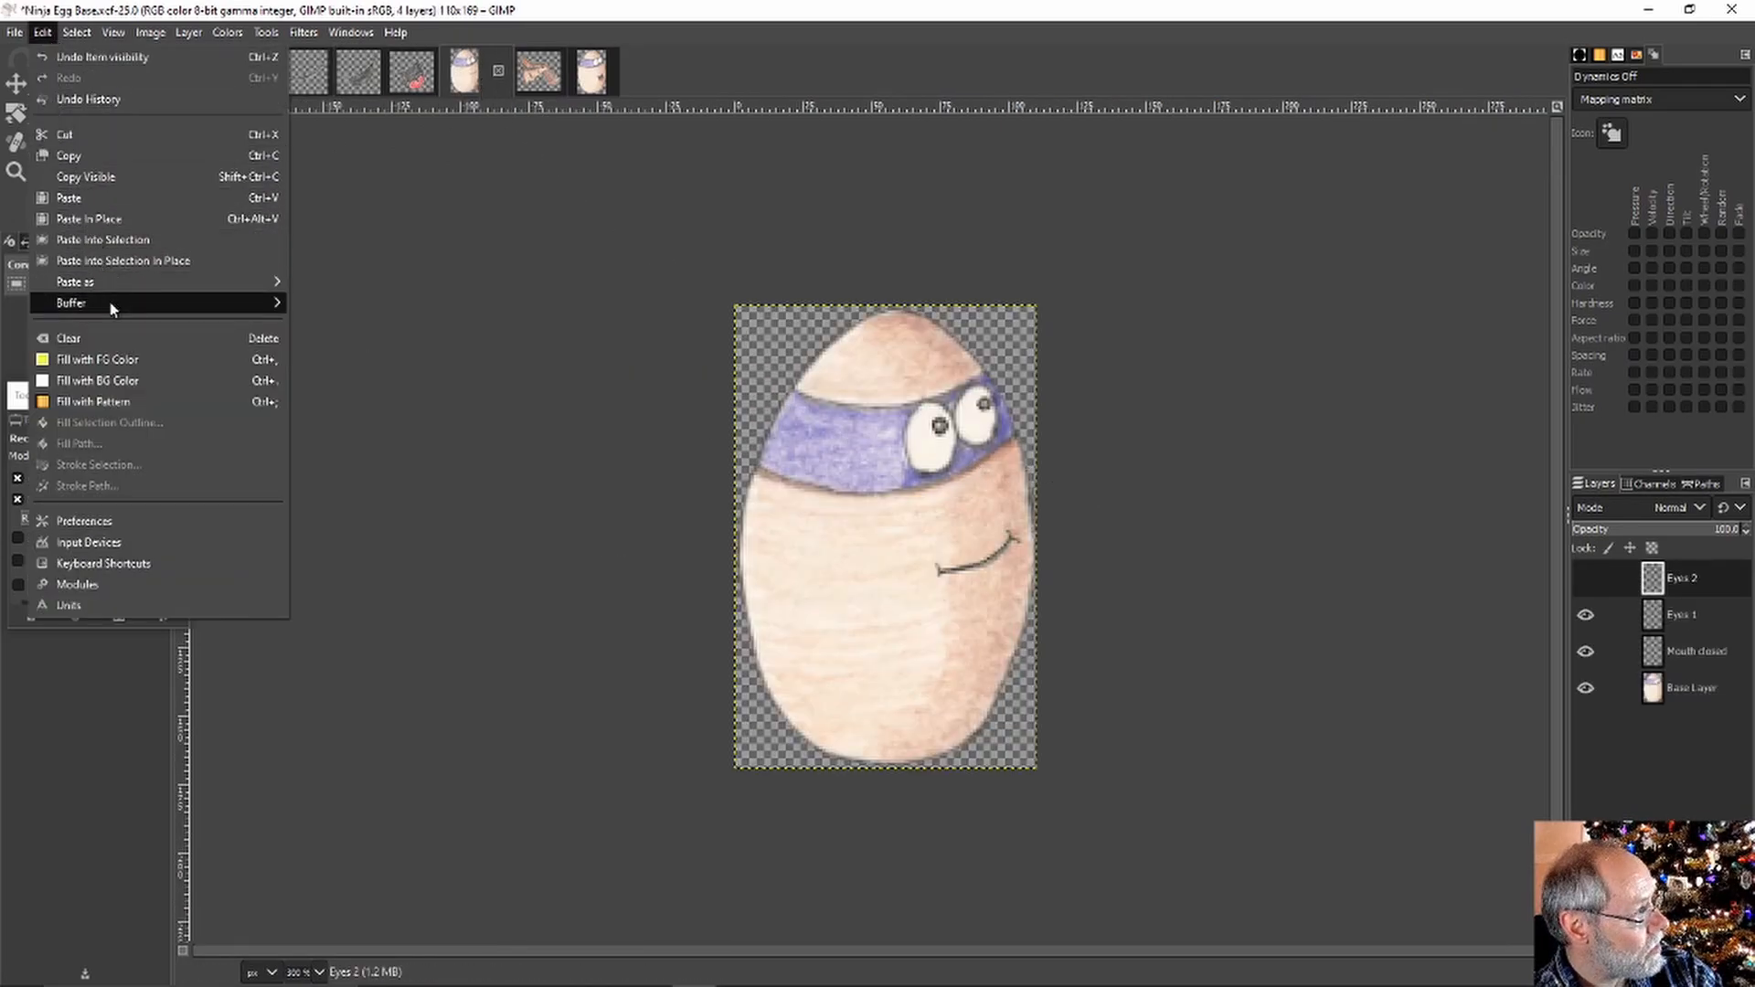
mouse_move(100, 284)
left_click(467, 301)
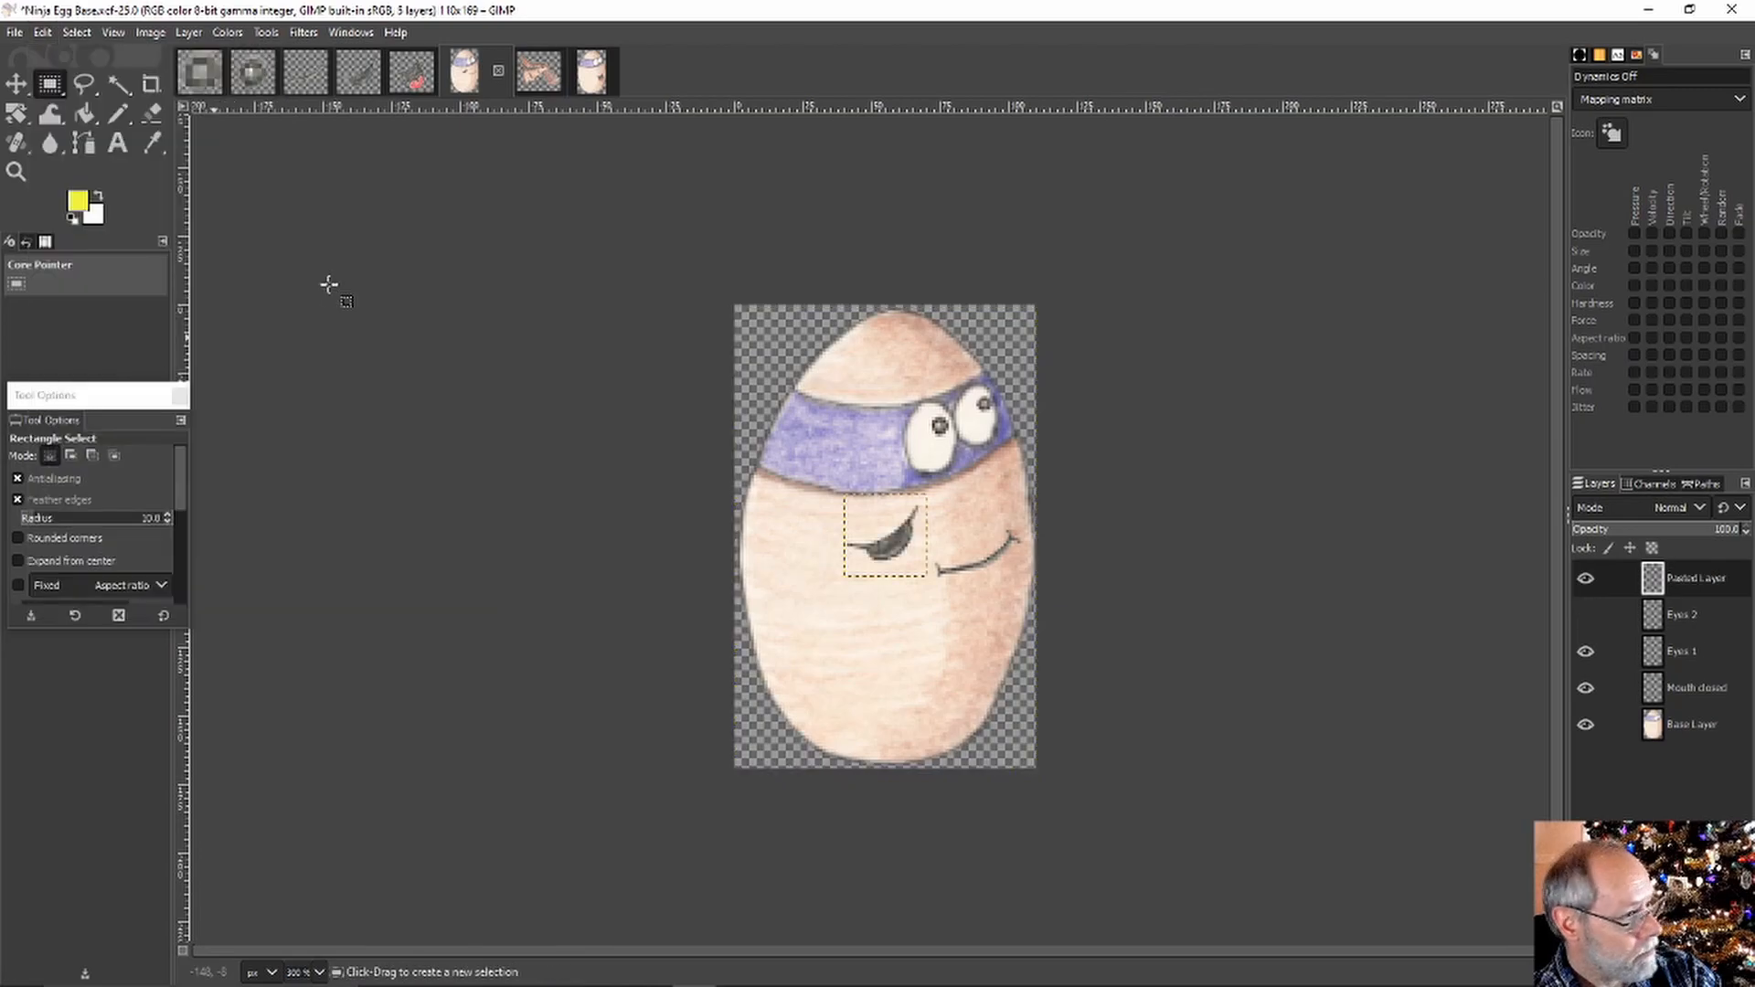
left_click(16, 84)
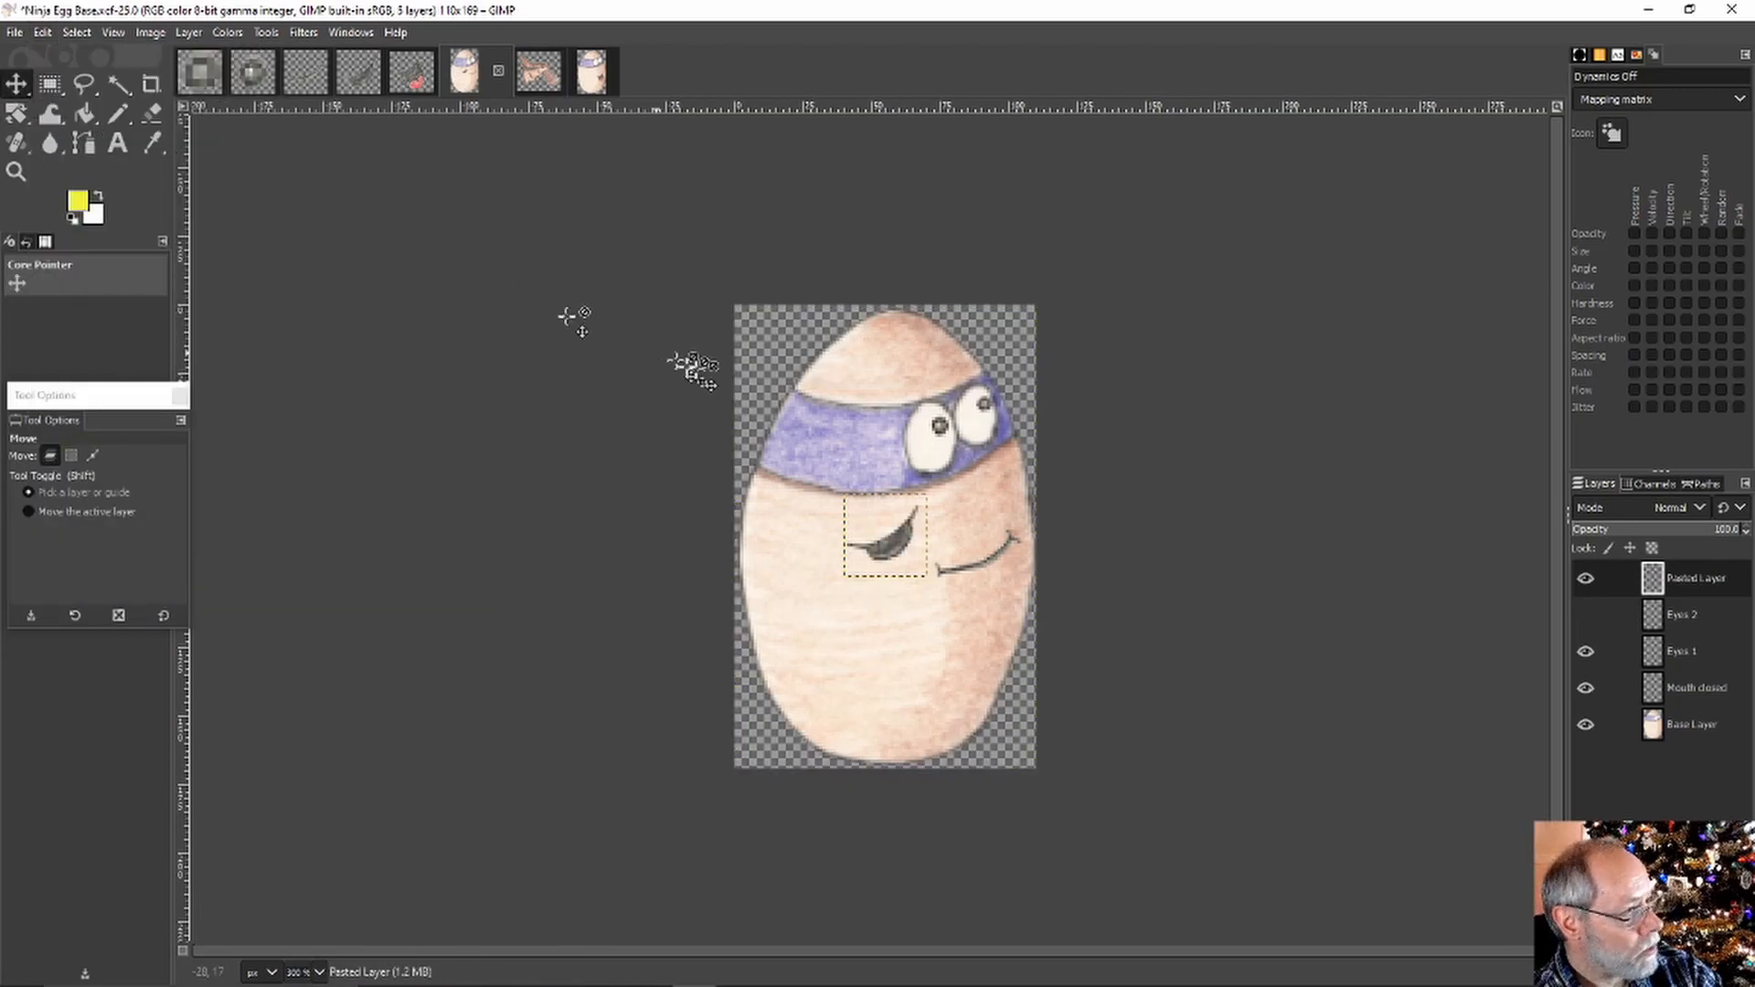
left_click_drag(885, 544, 993, 575)
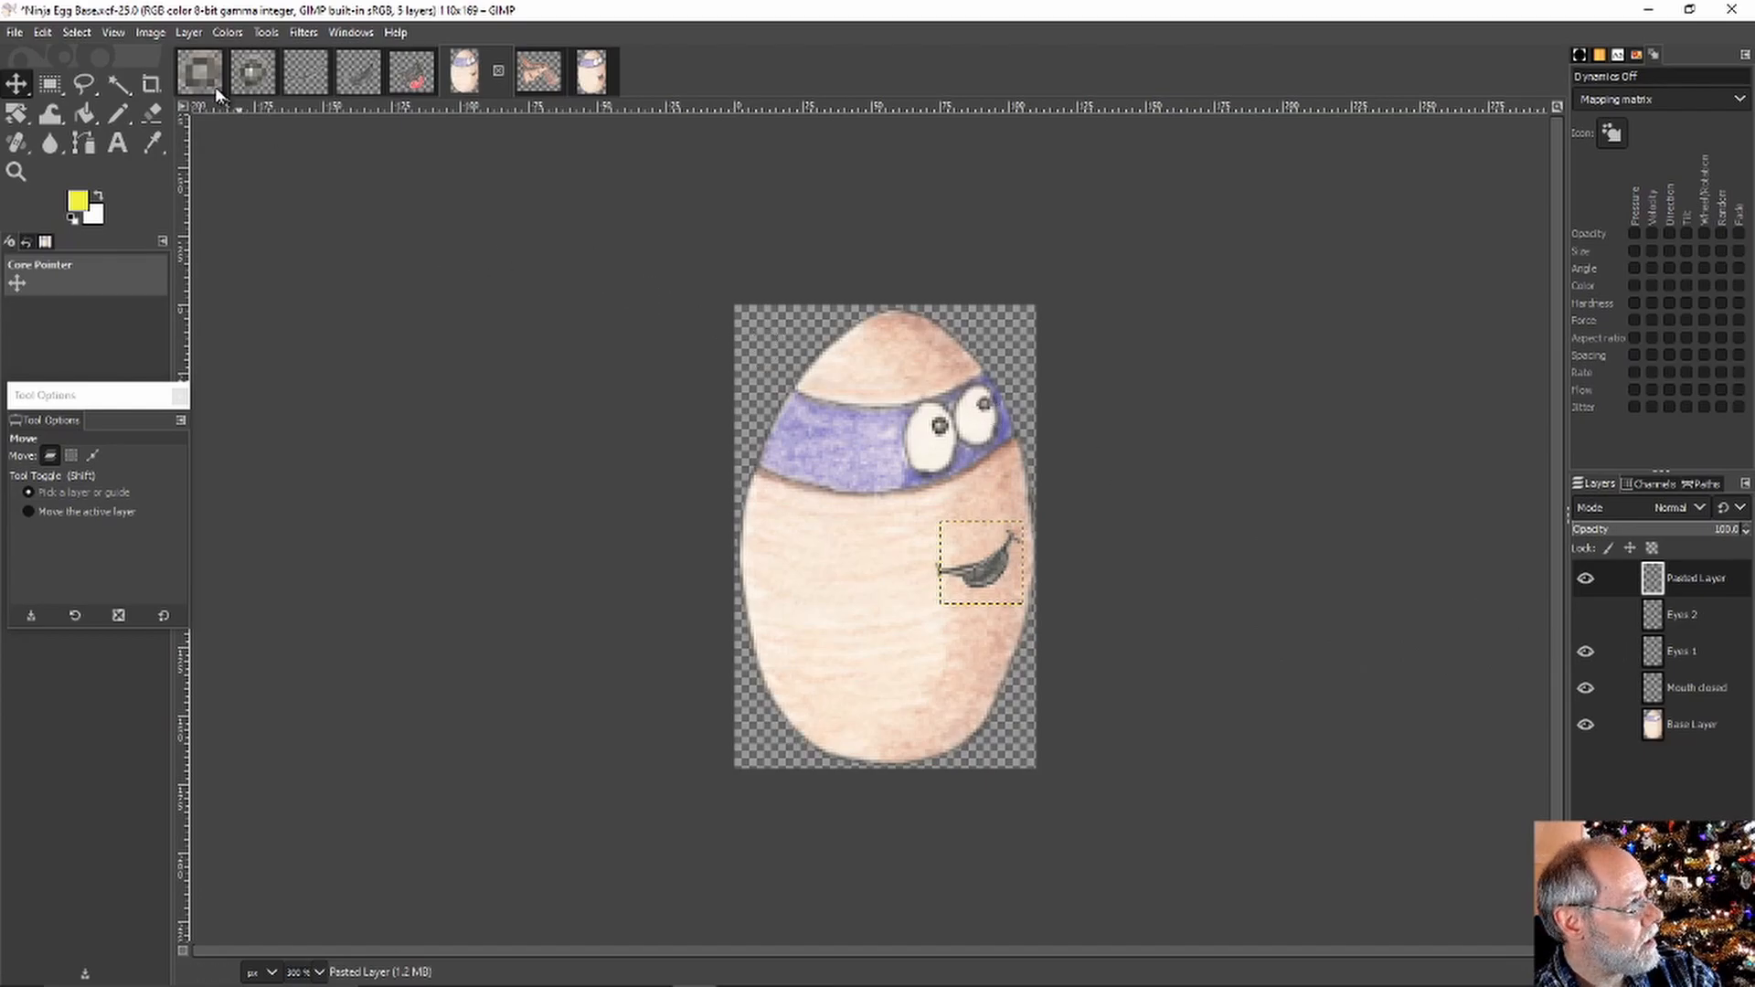
left_click(52, 86)
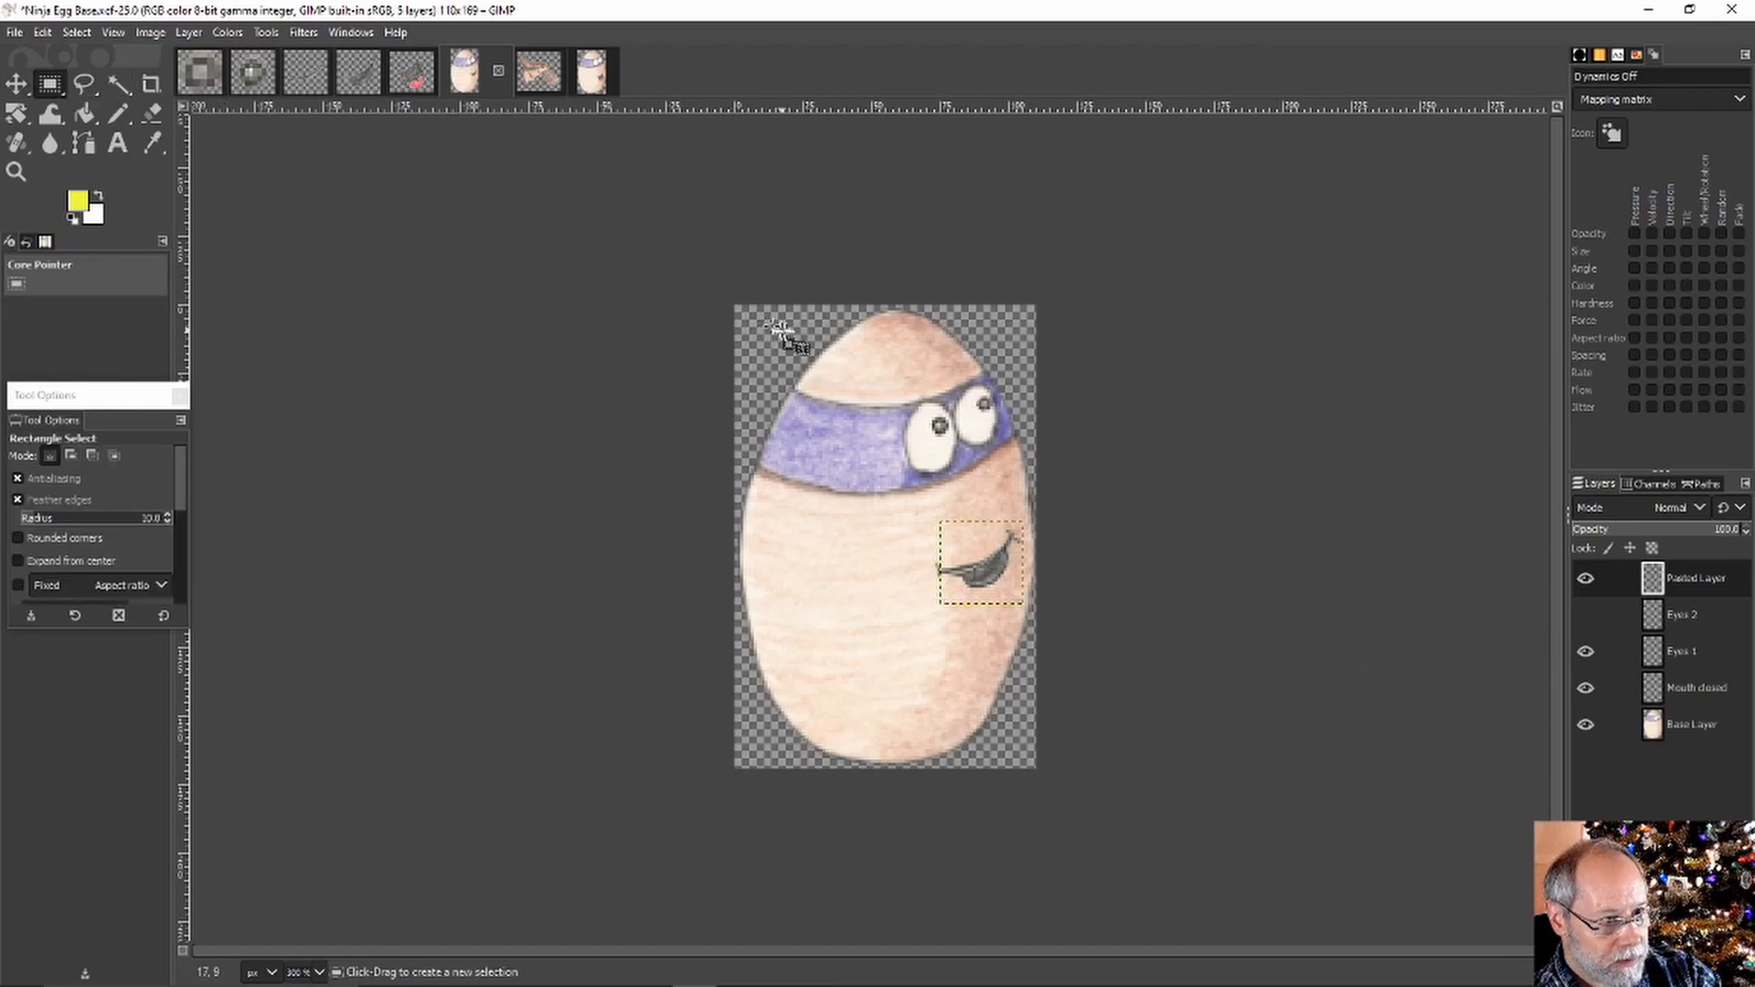
Rename the pasted mouth layer to 'Mouth half open'
right_click(1693, 582)
left_click(1590, 19)
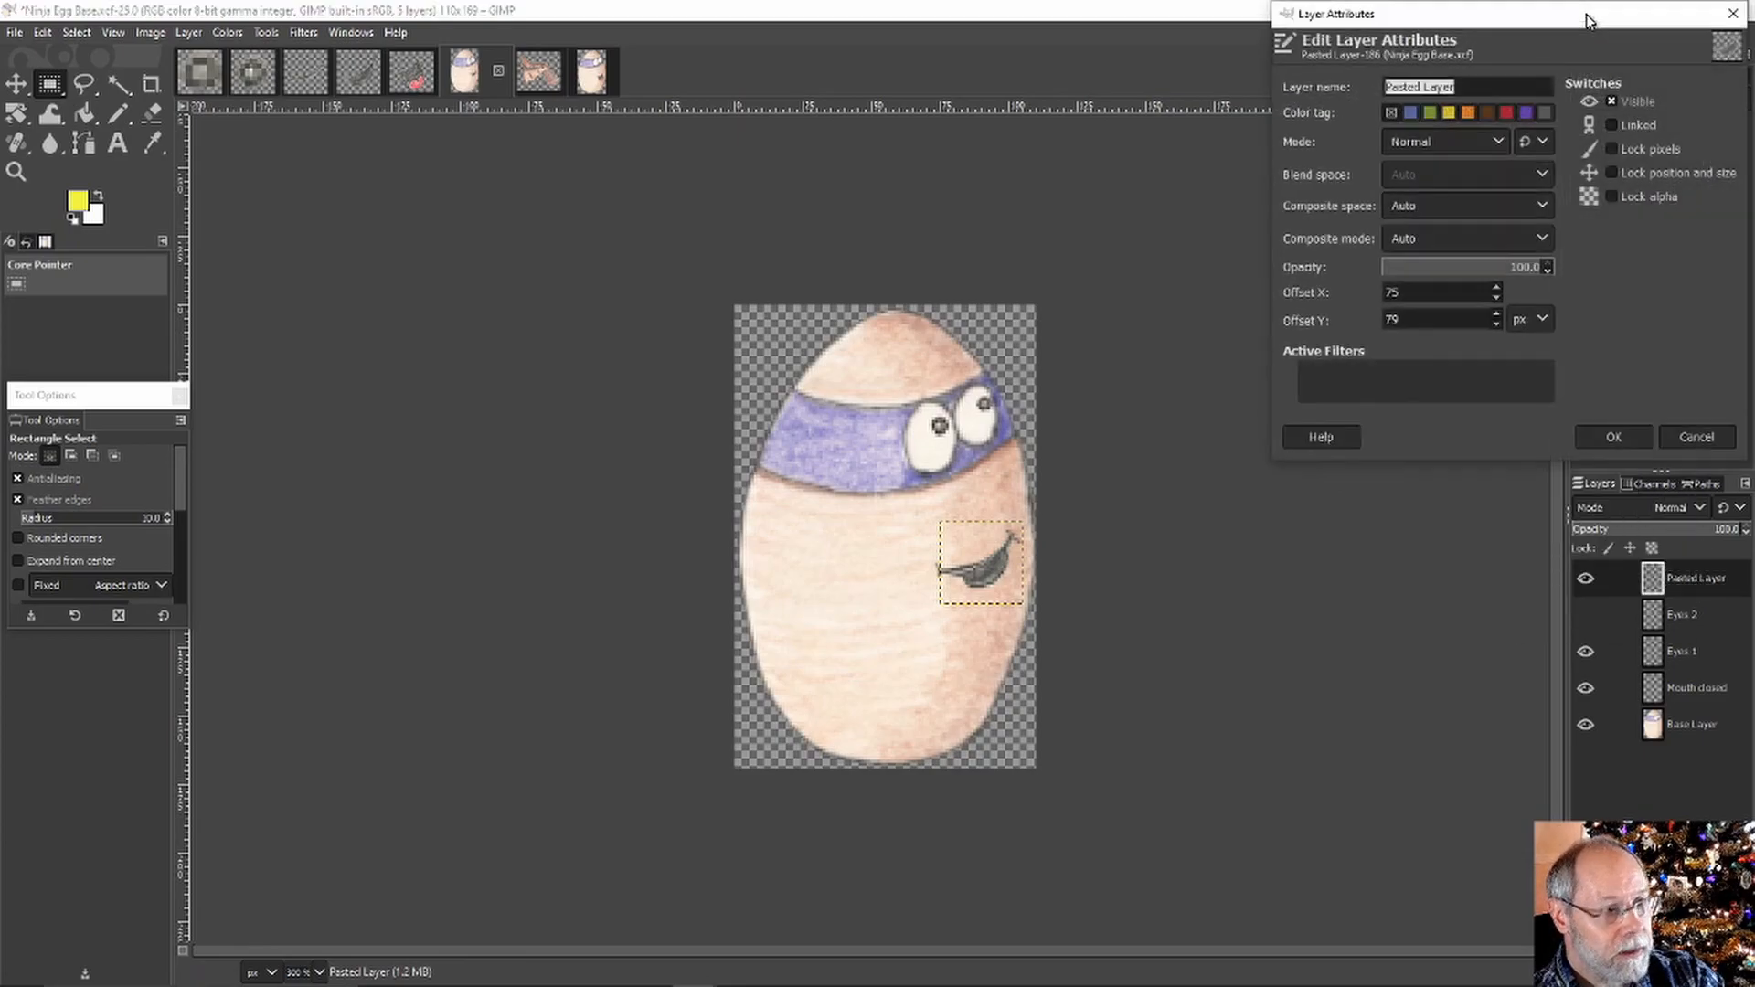
type("Mouth half")
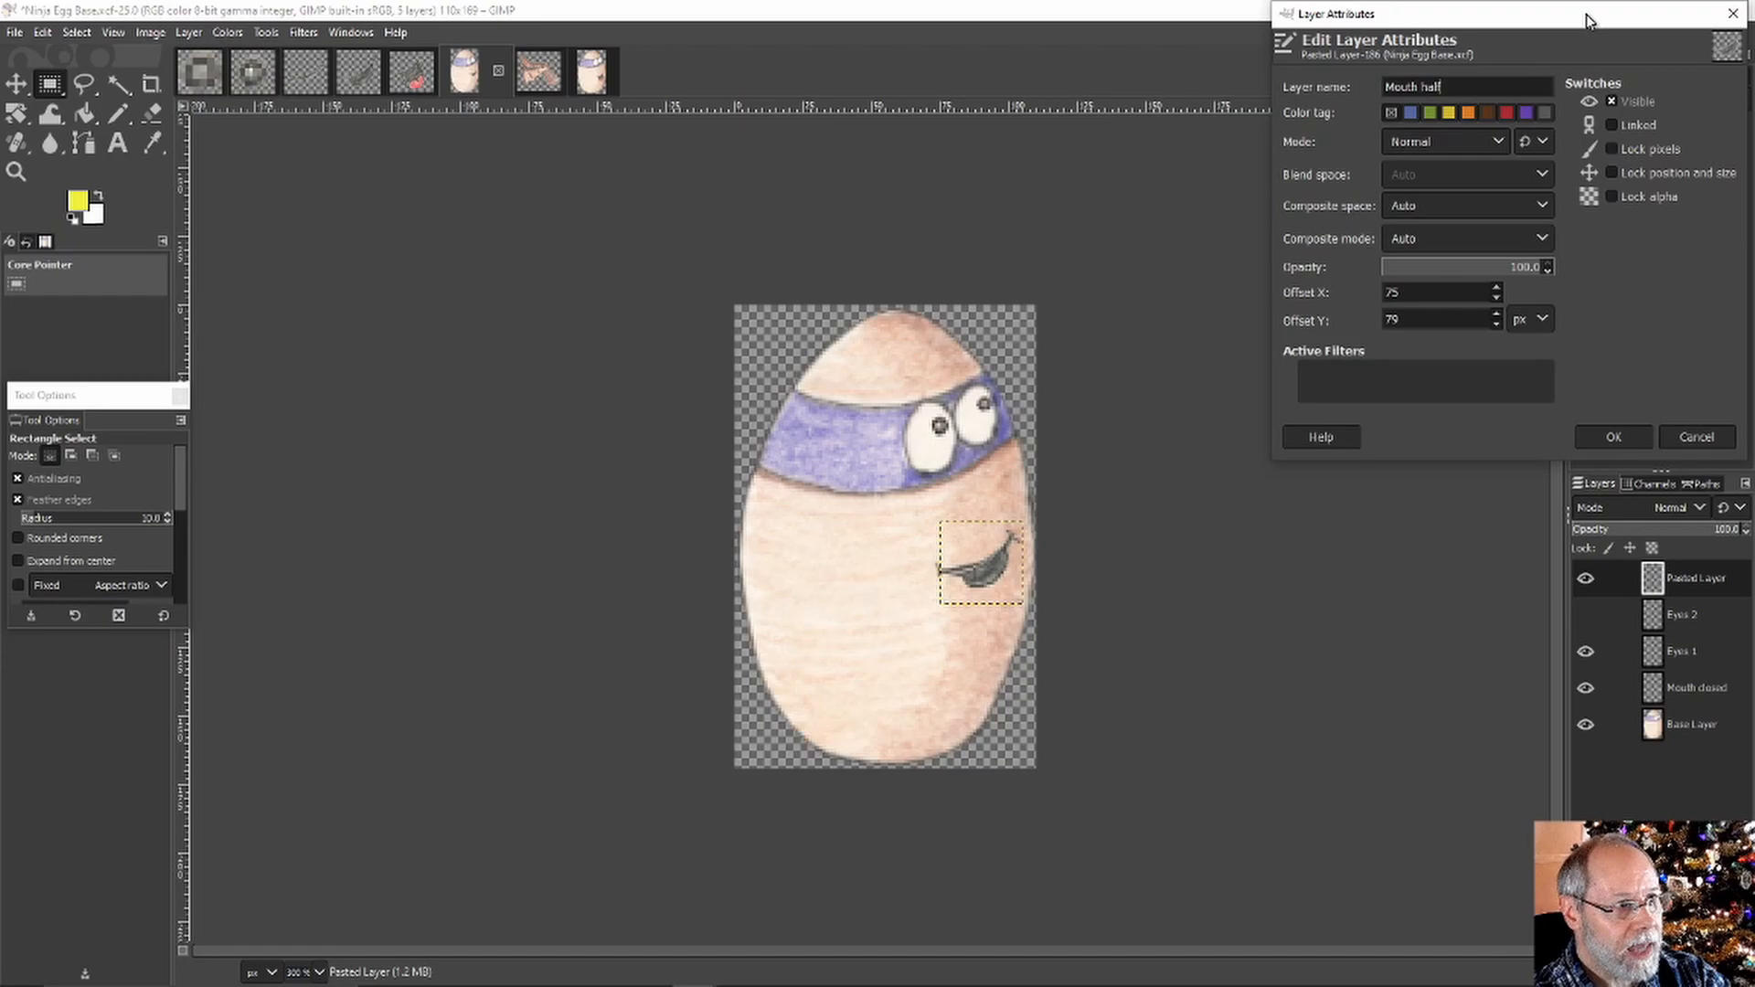
key("Return")
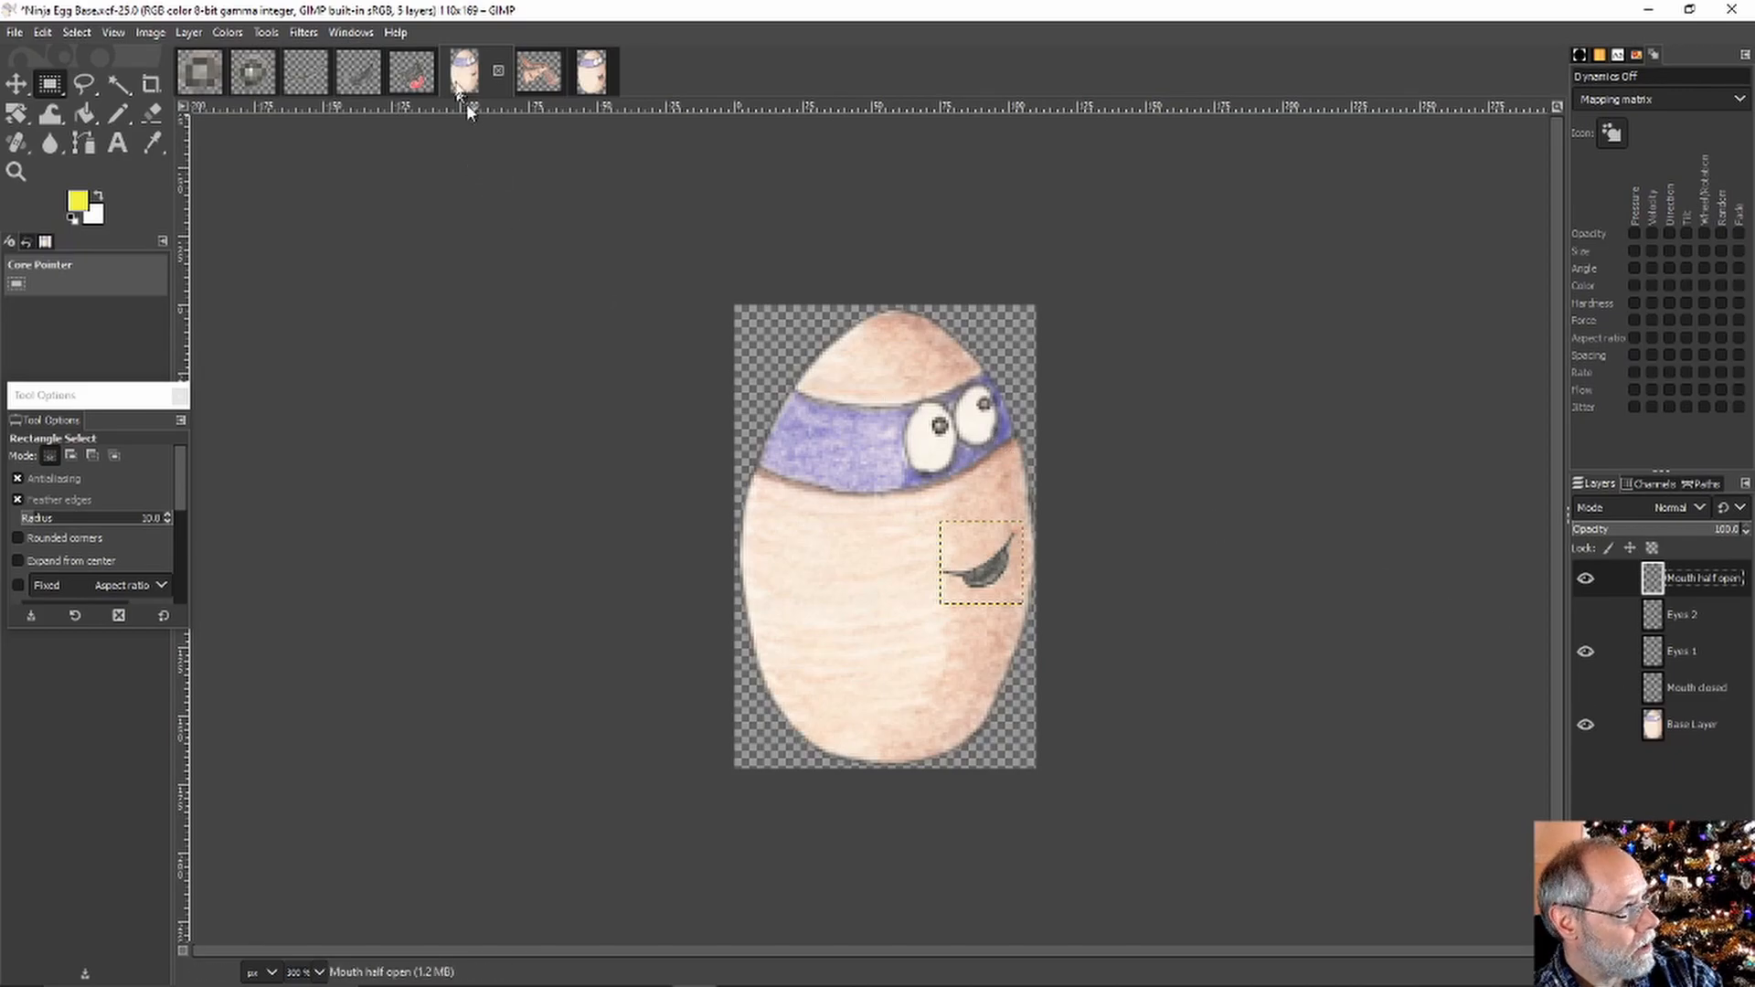
Paste the wide-open red mouth into Ninja Egg Base as a new layer
left_click(413, 73)
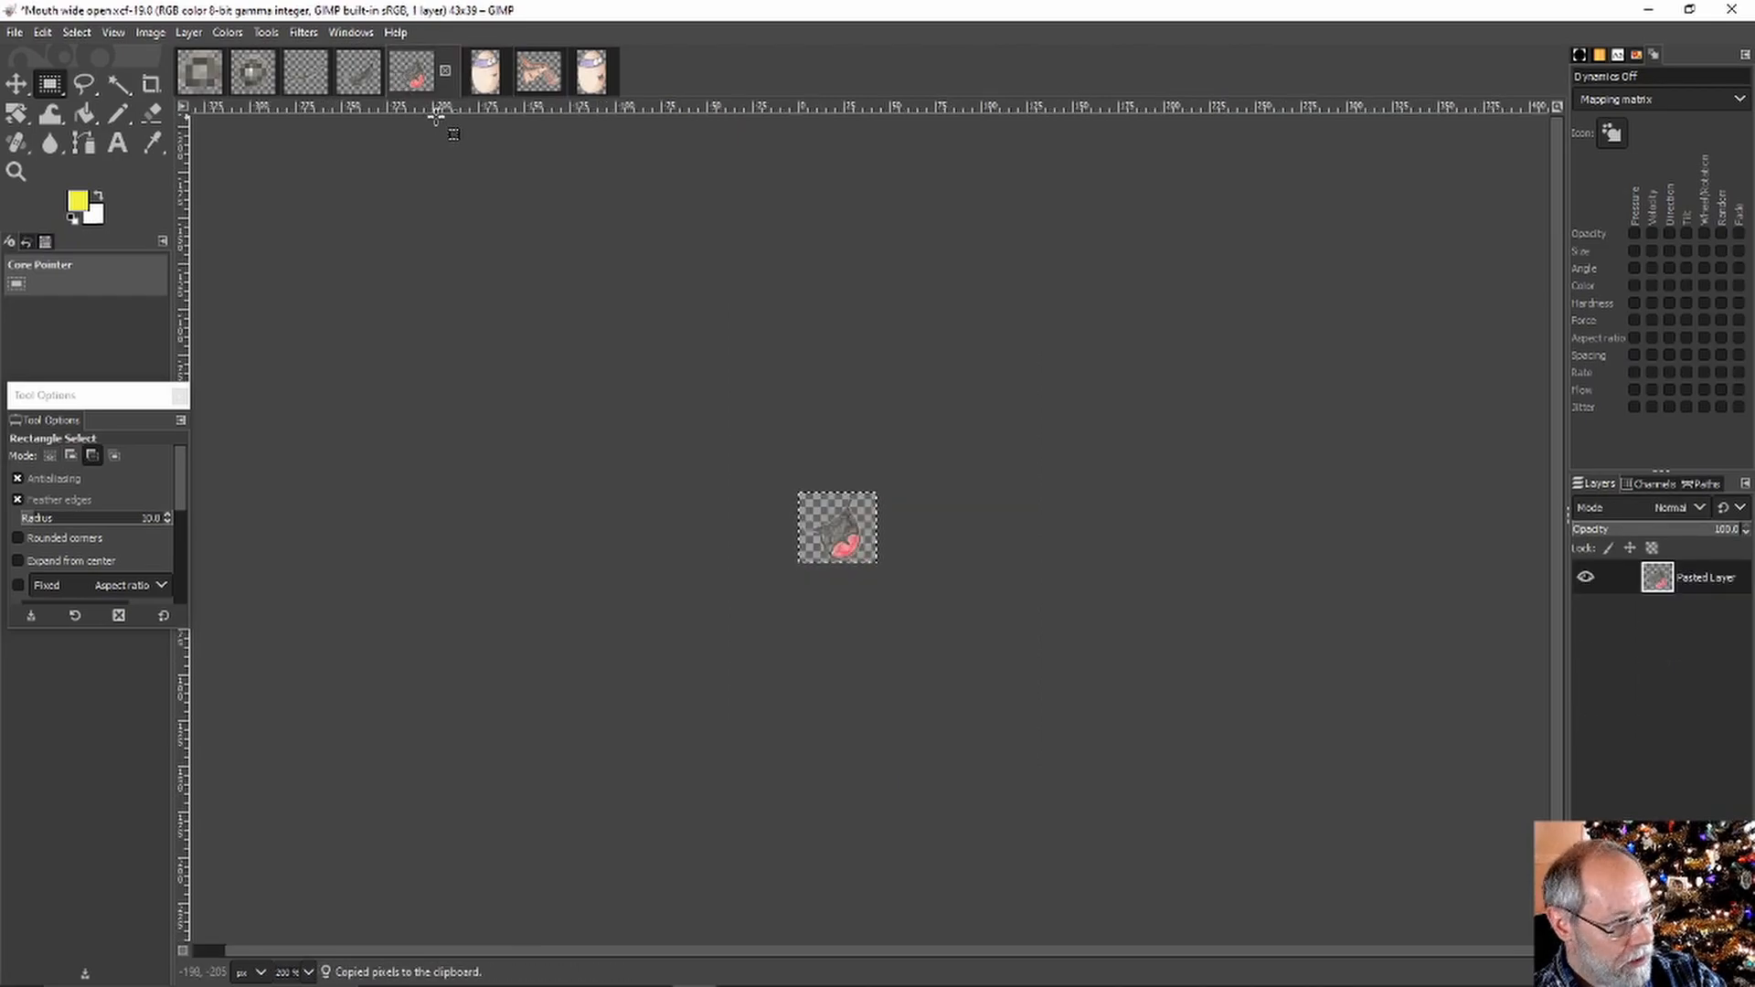
left_click(482, 75)
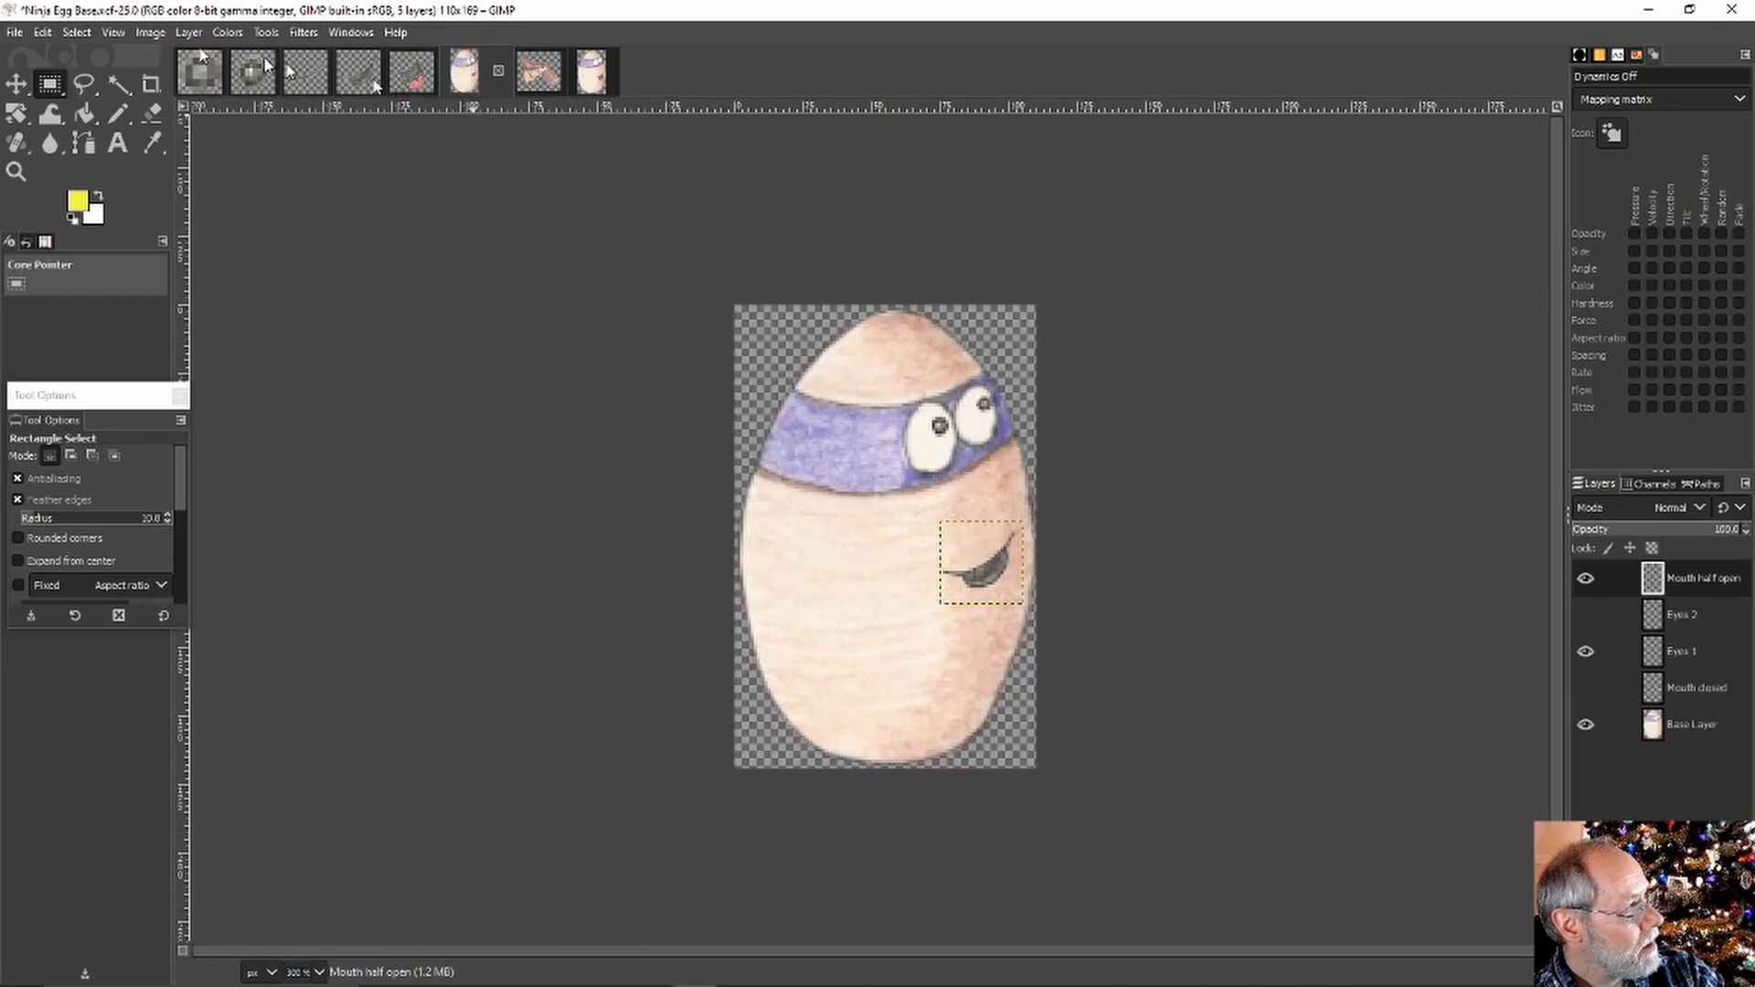
left_click(43, 32)
mouse_move(103, 283)
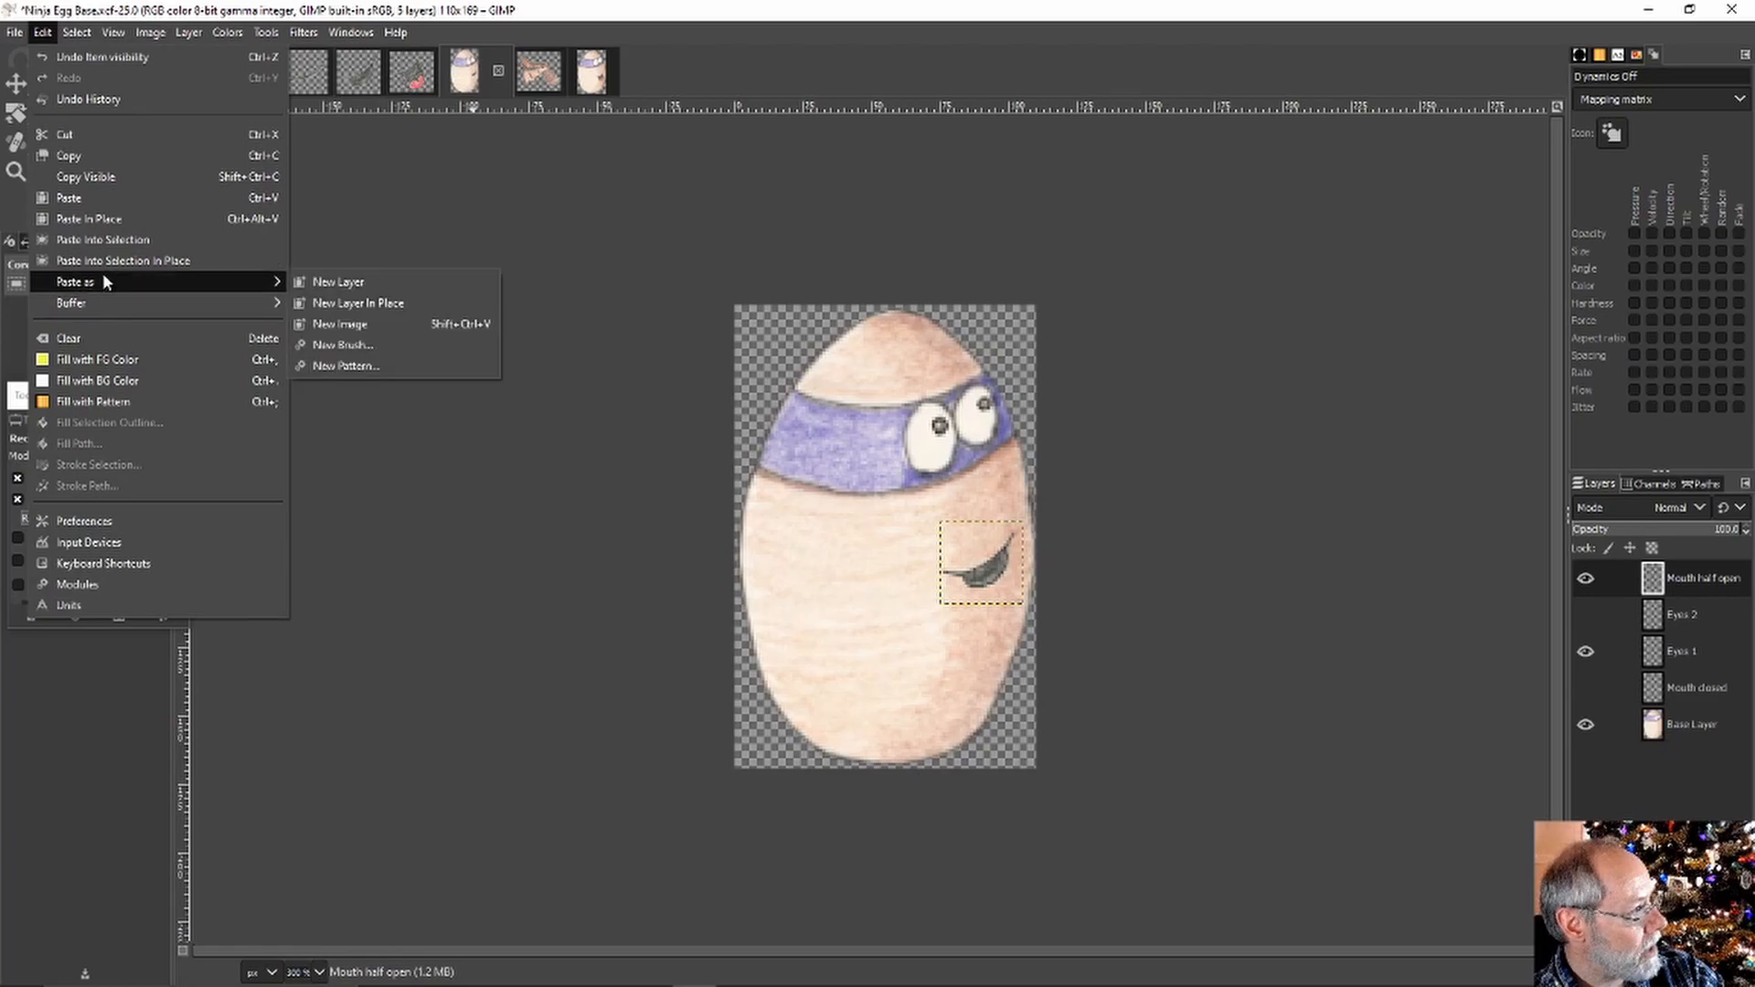
left_click(308, 281)
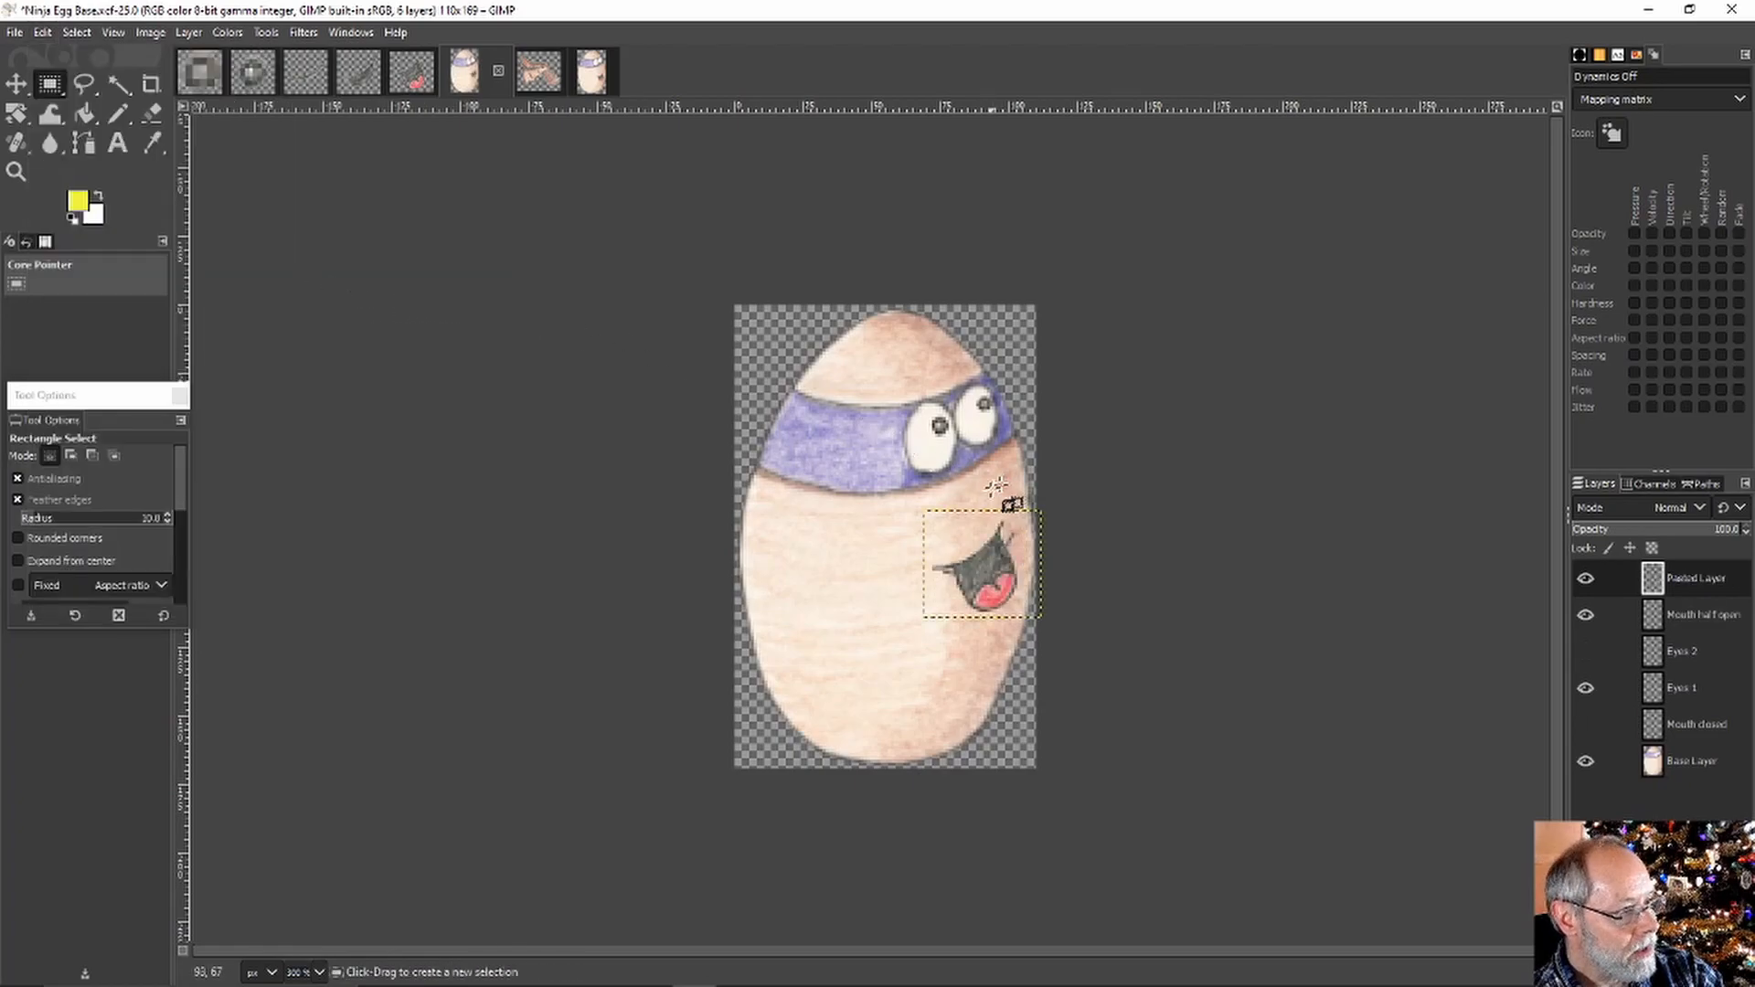
Shift the wide-open mouth slightly down-right and tilt it about 6 degrees
left_click(15, 84)
left_click_drag(983, 569, 1001, 587)
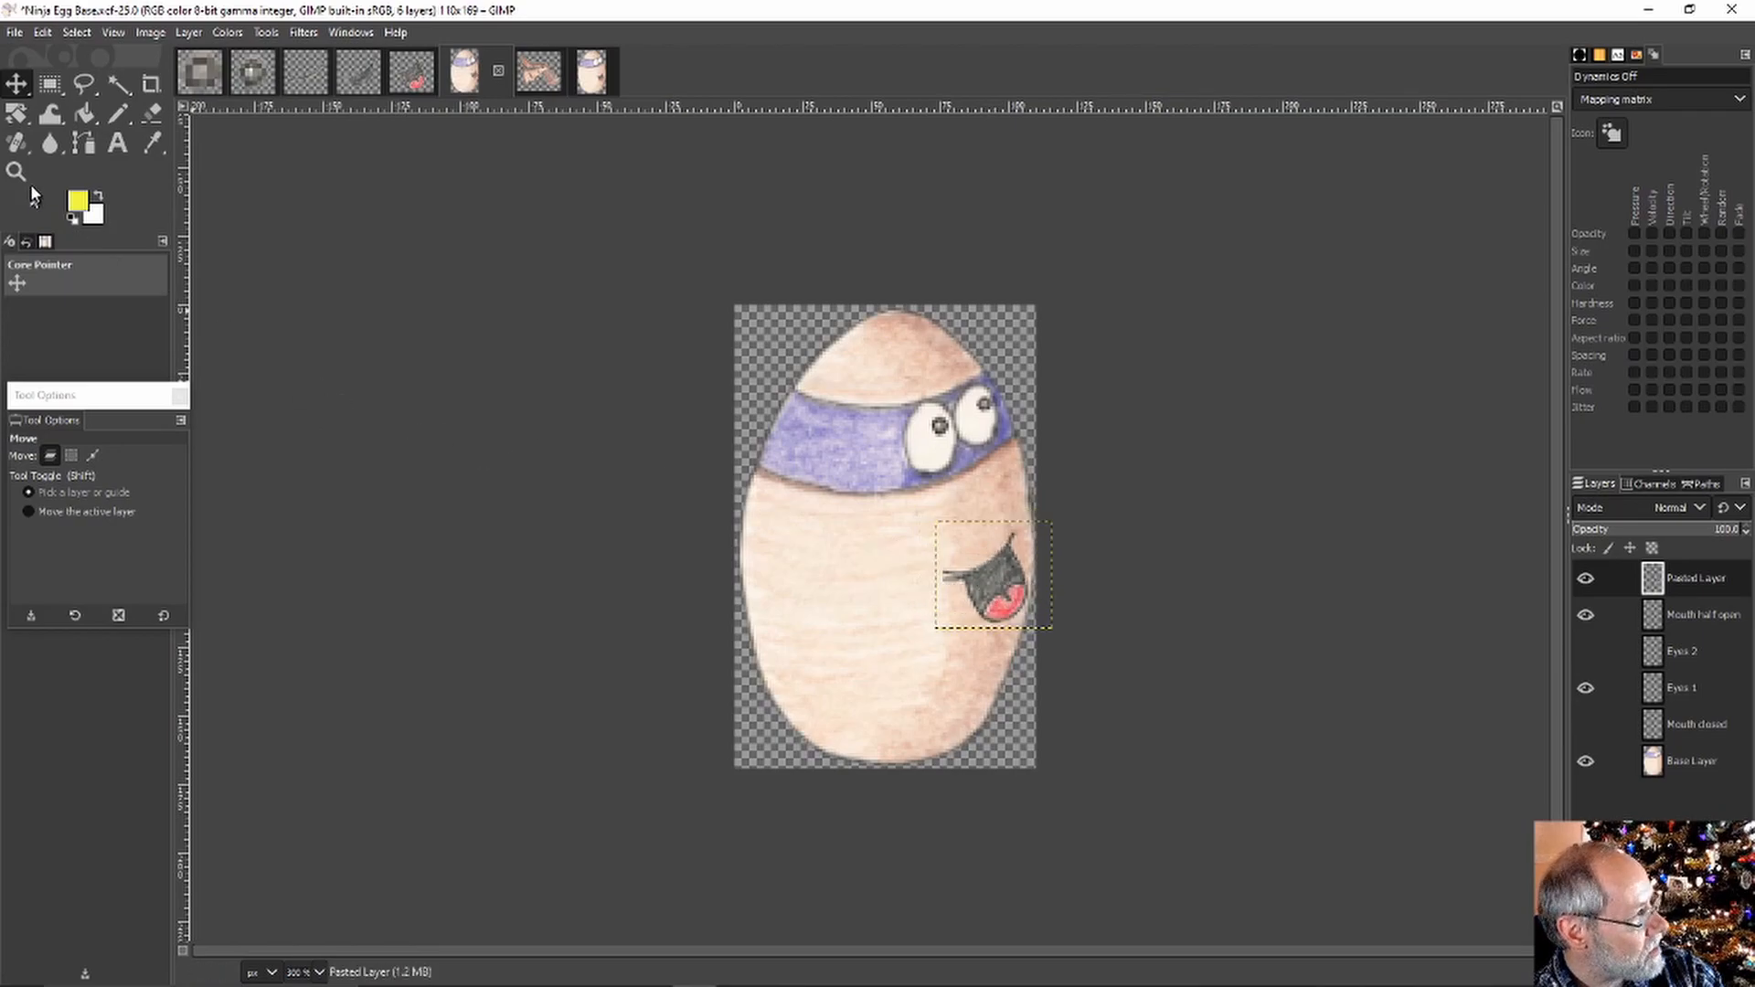
left_click(17, 114)
left_click_drag(1015, 636, 1004, 620)
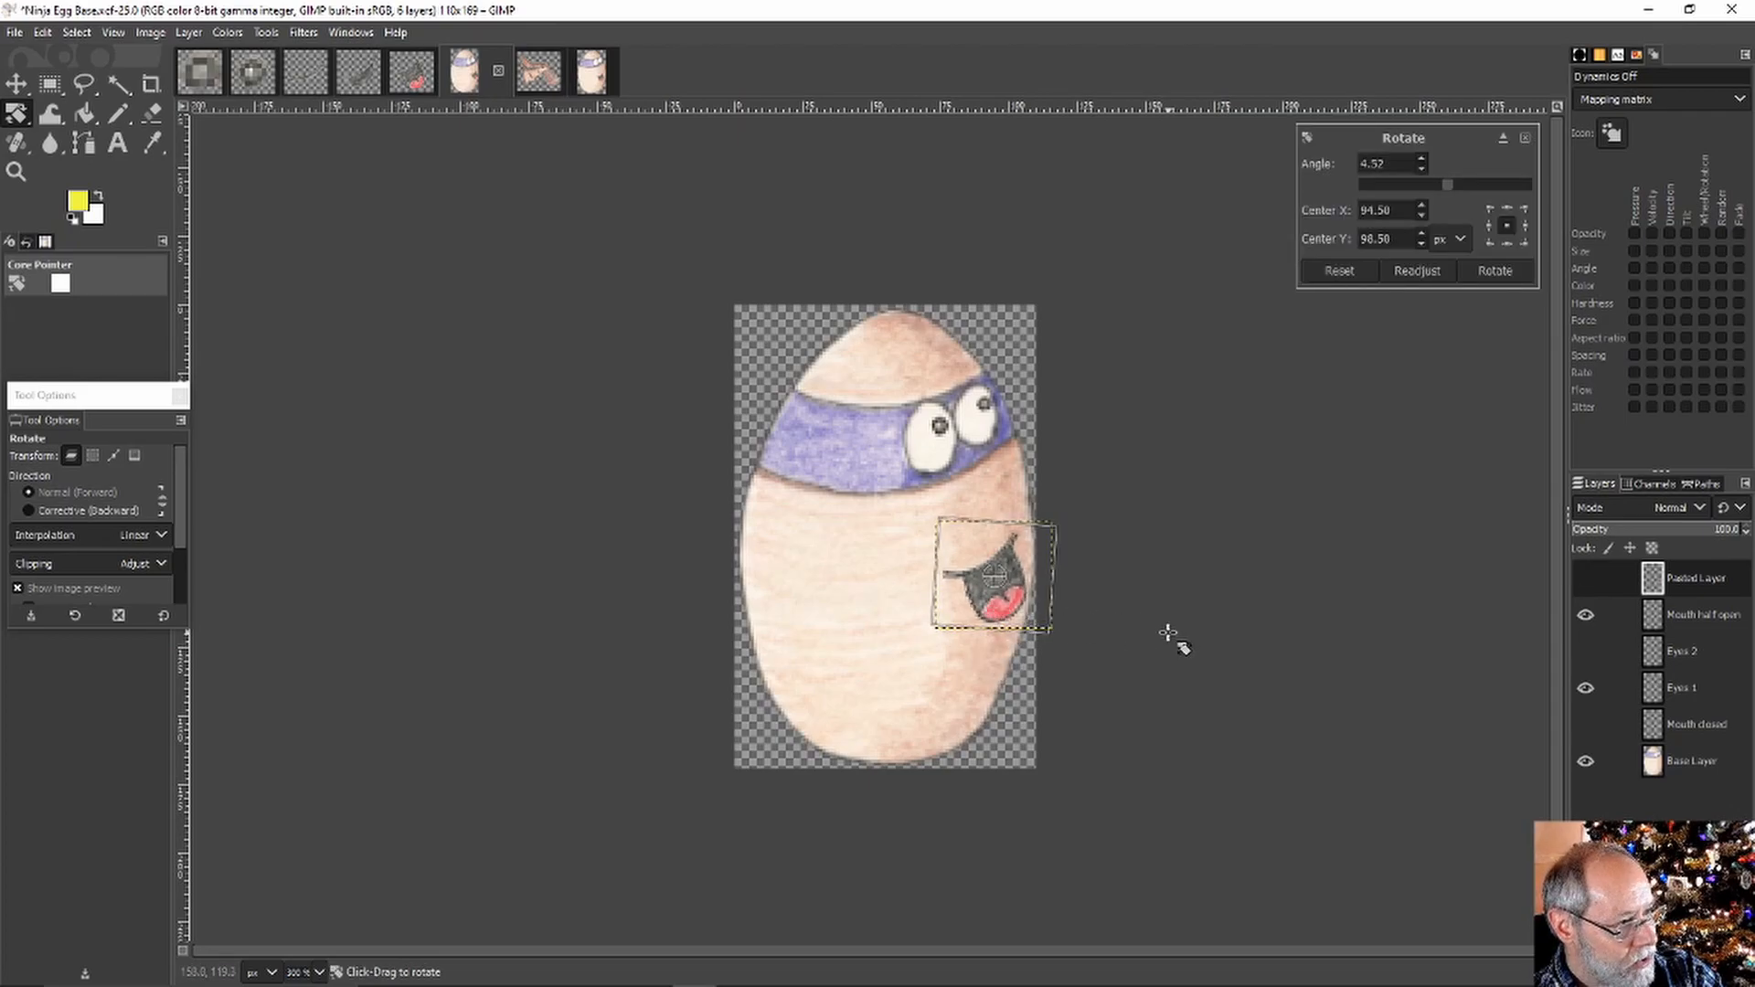
left_click(50, 84)
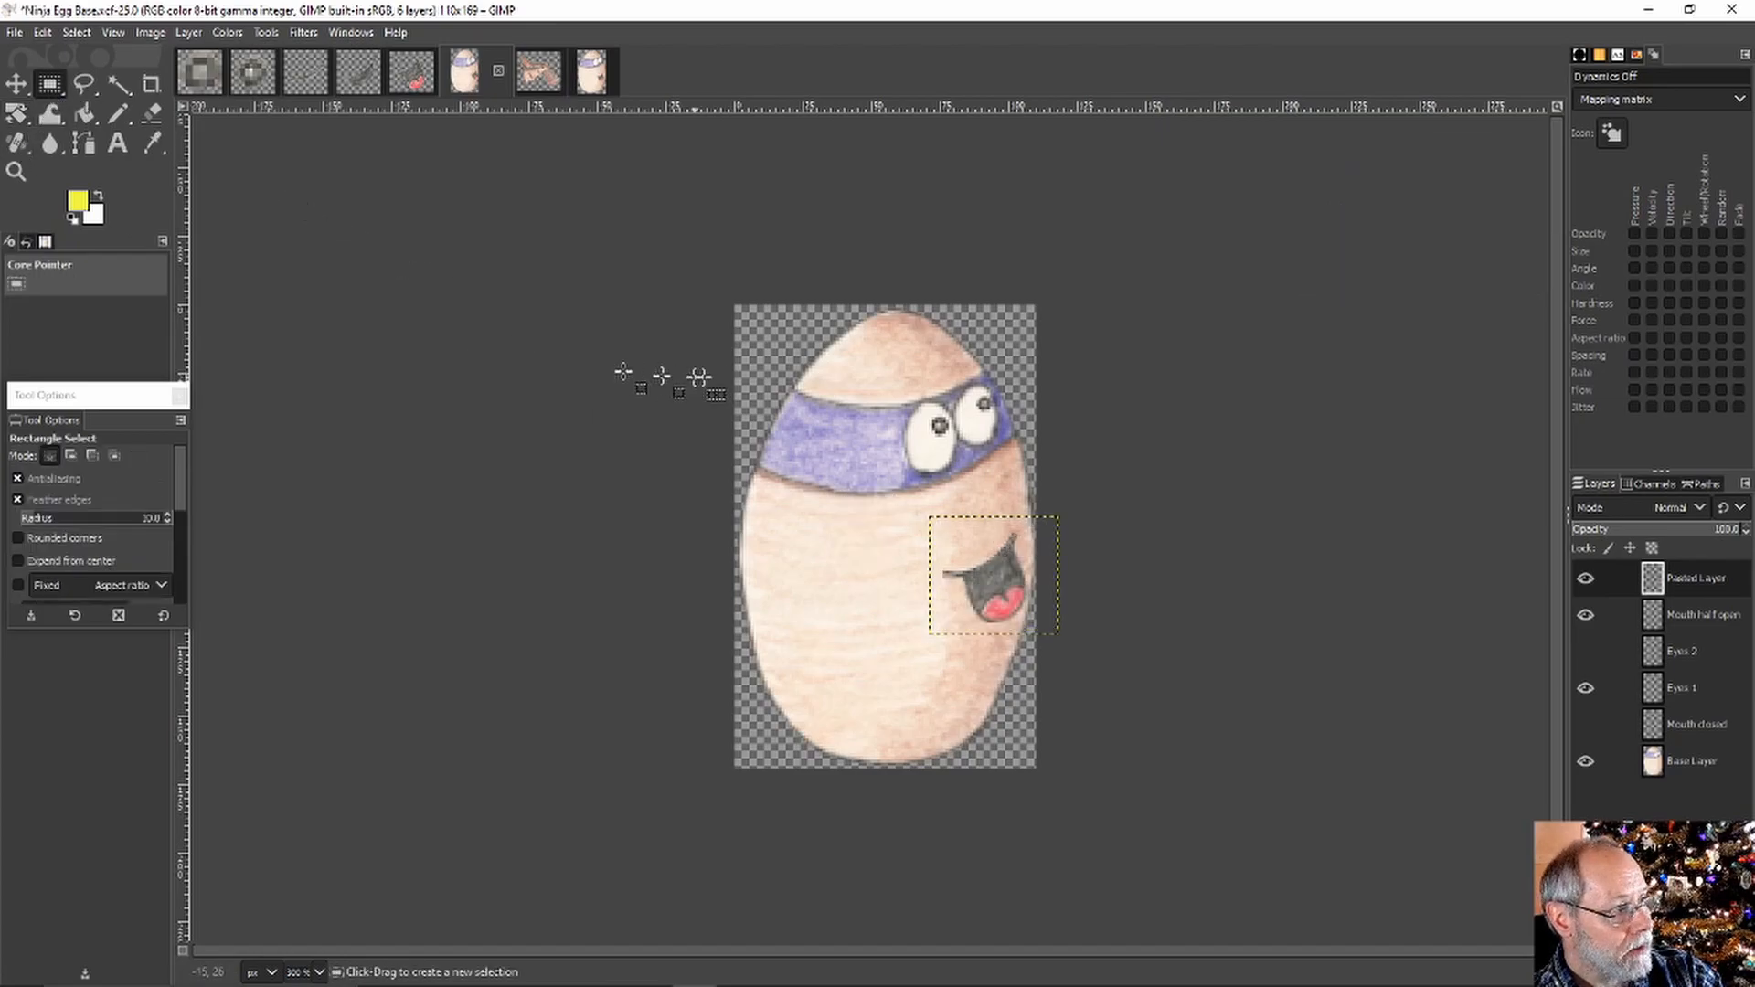
Rename the pasted mouth layer to 'Mouth wide open'
right_click(1700, 585)
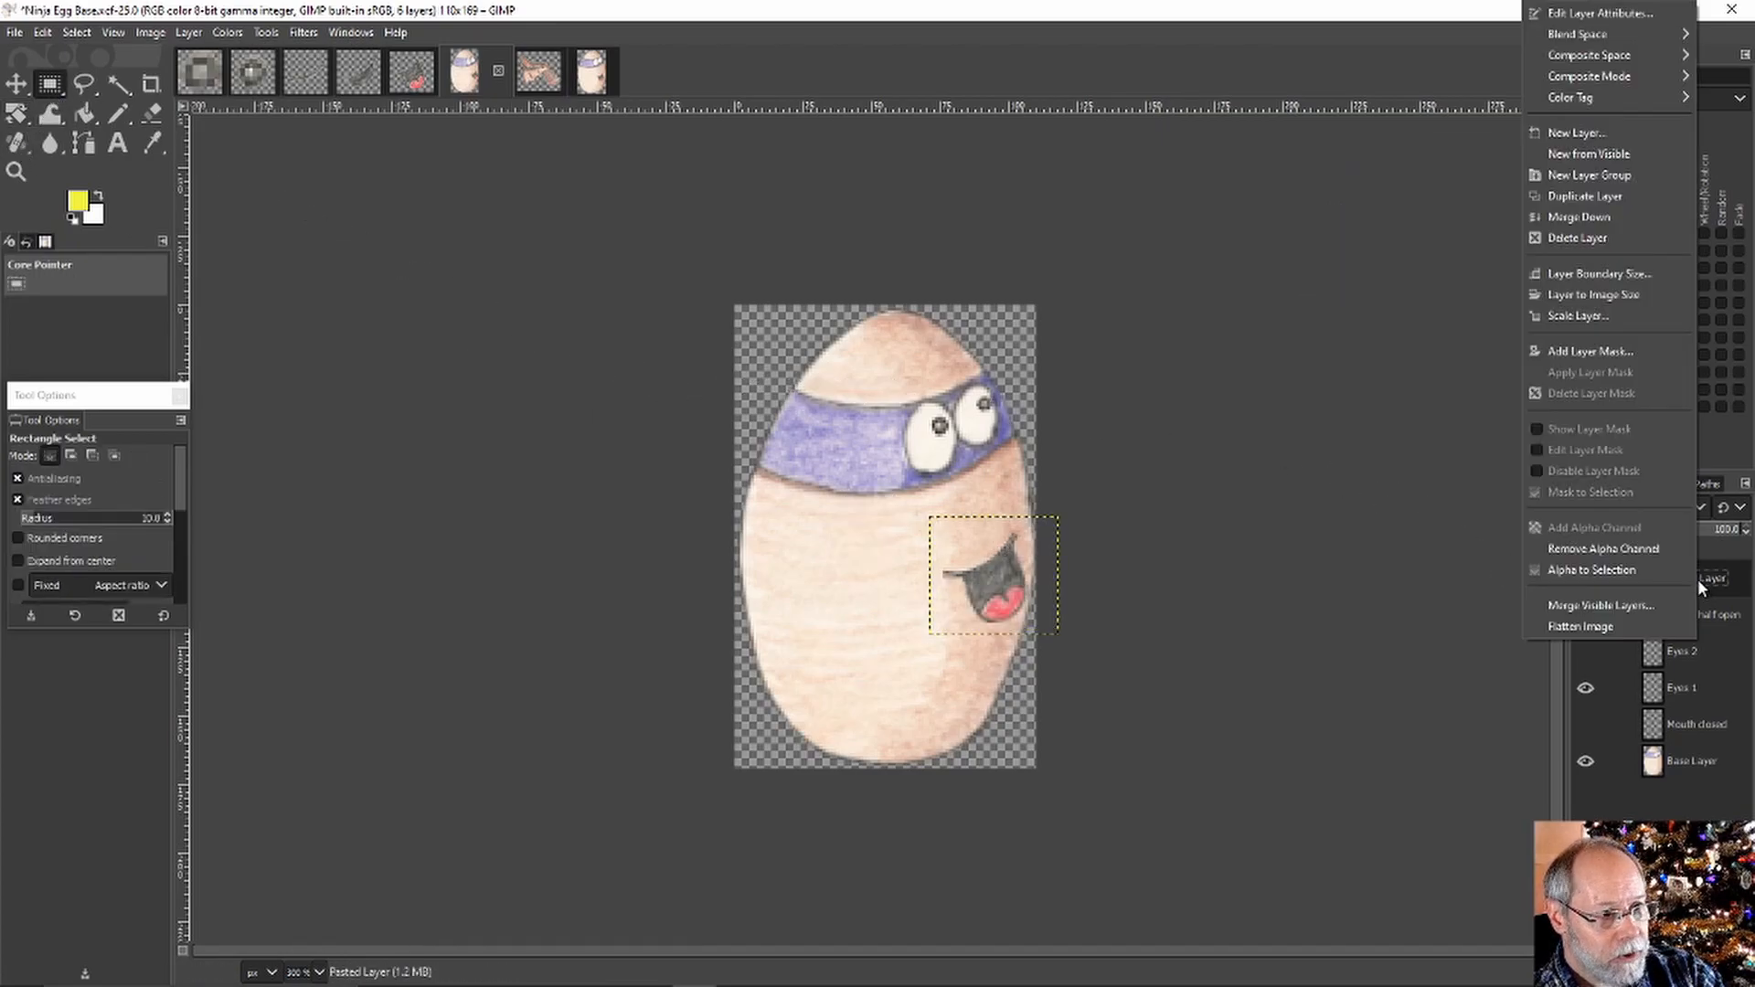
left_click(1590, 14)
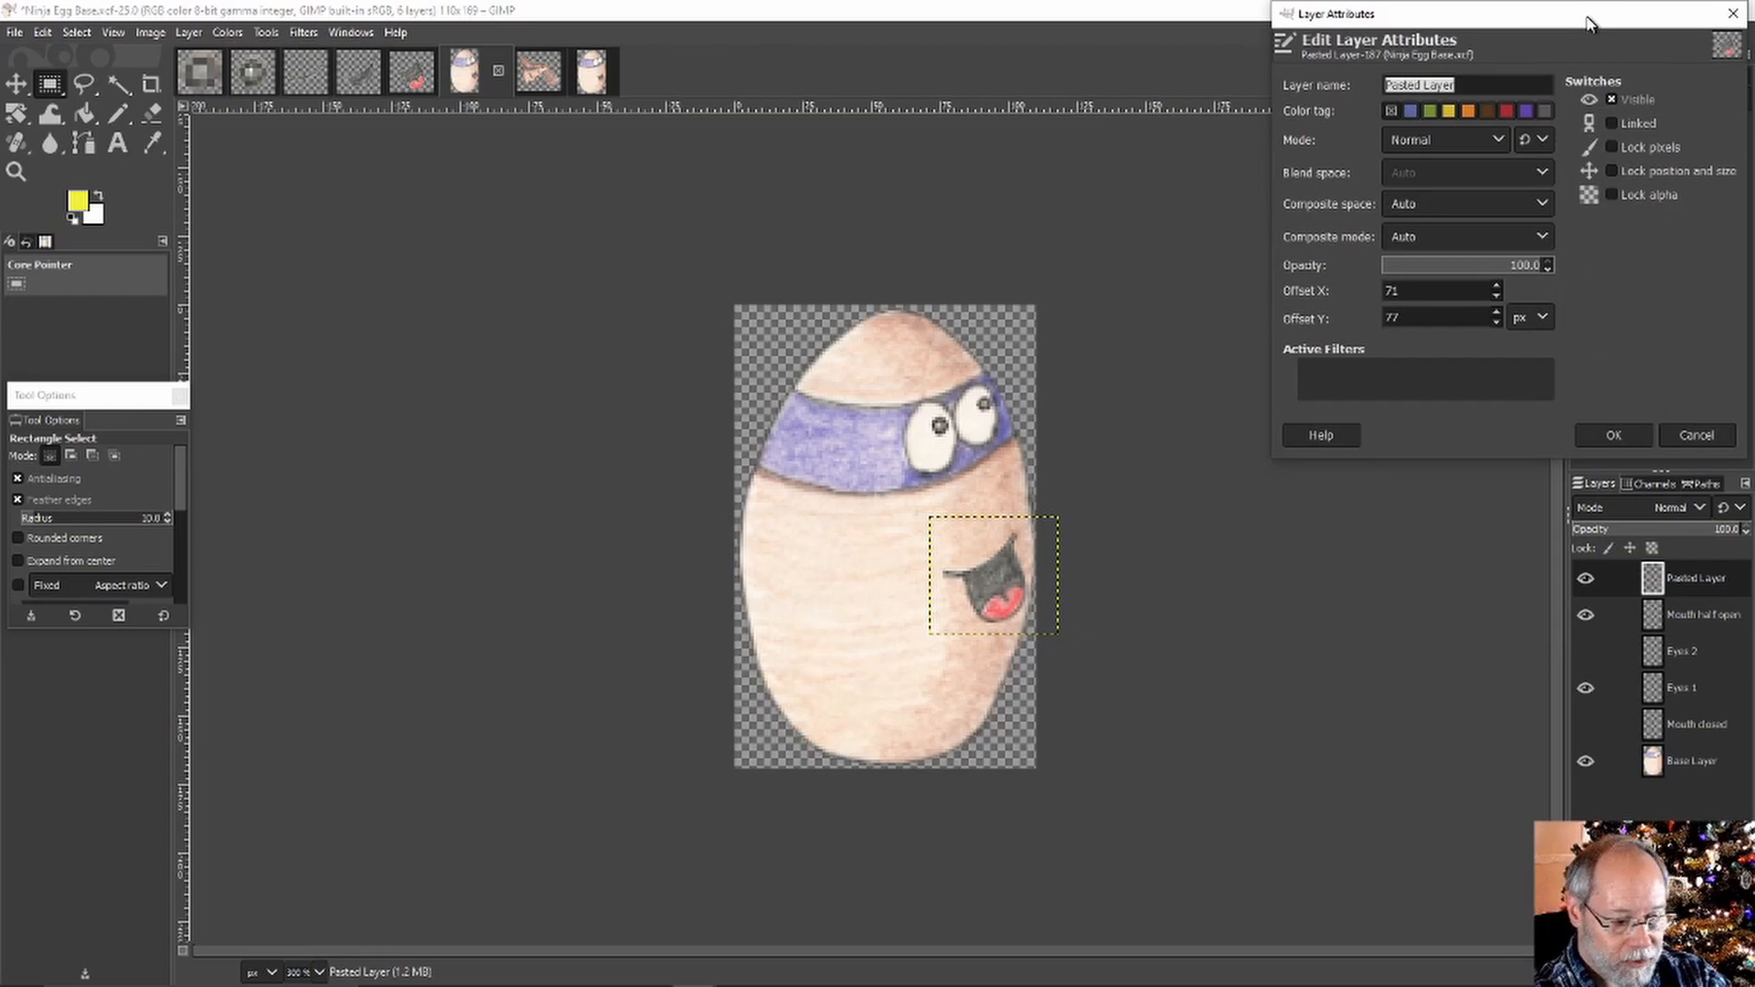
type("Mouth wide open")
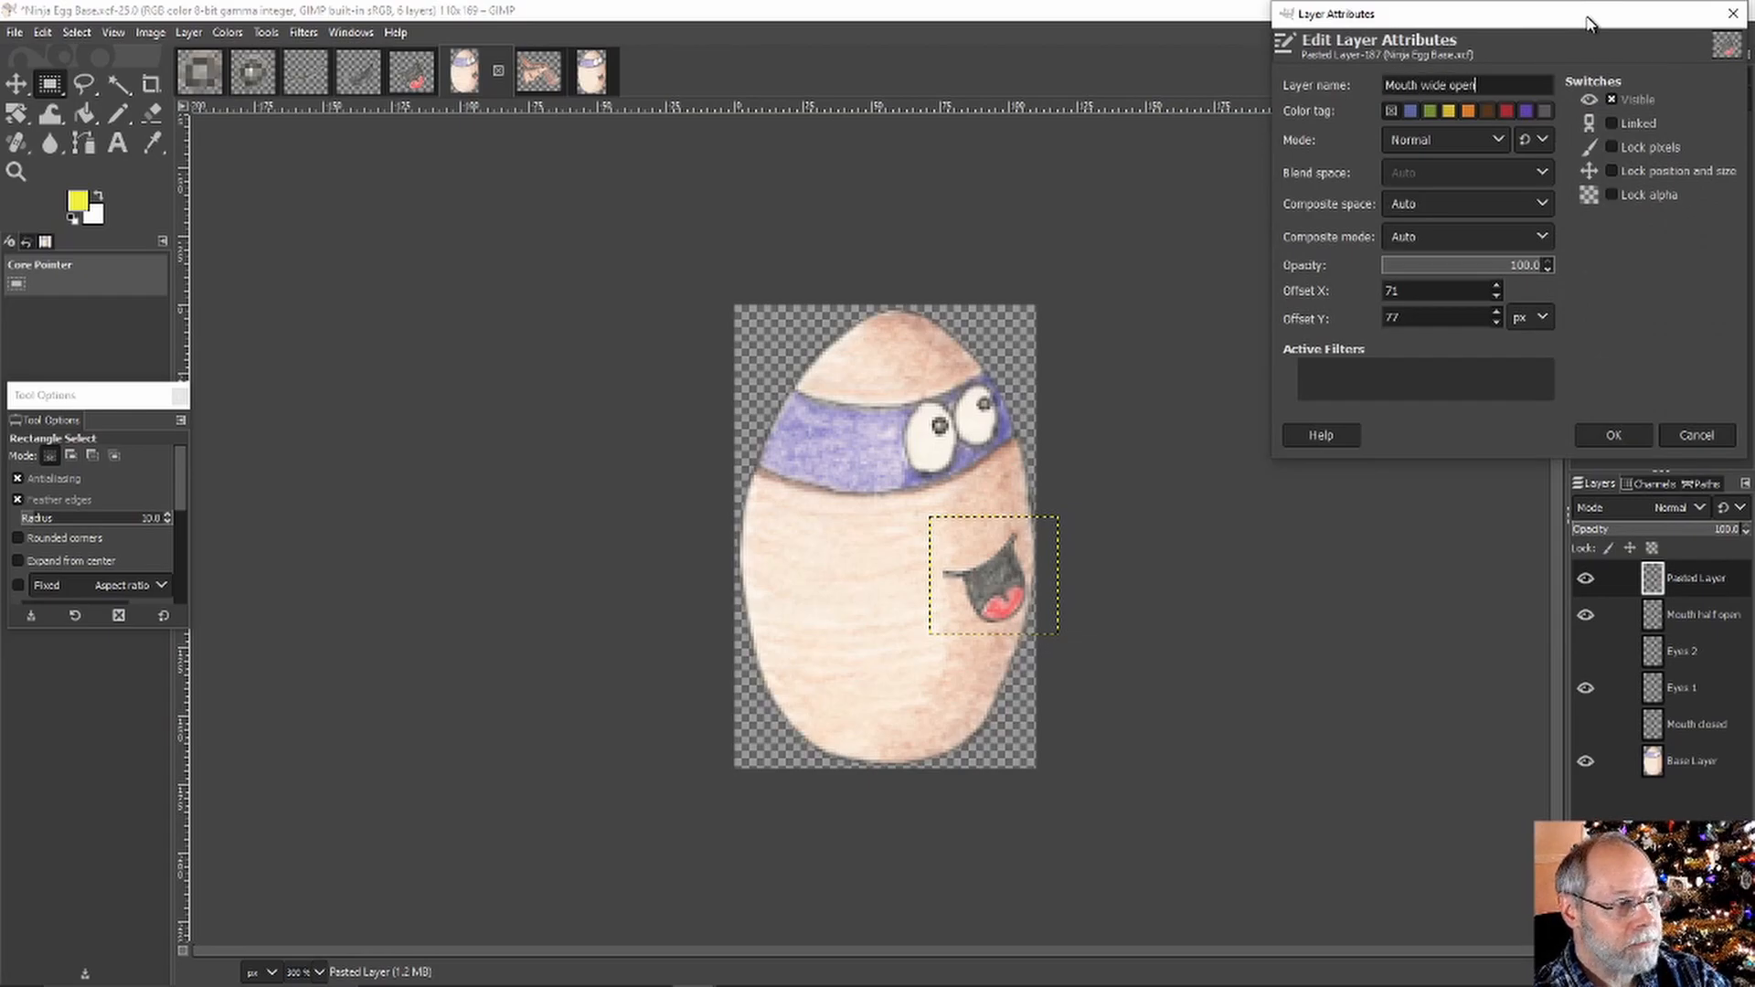
key("Return")
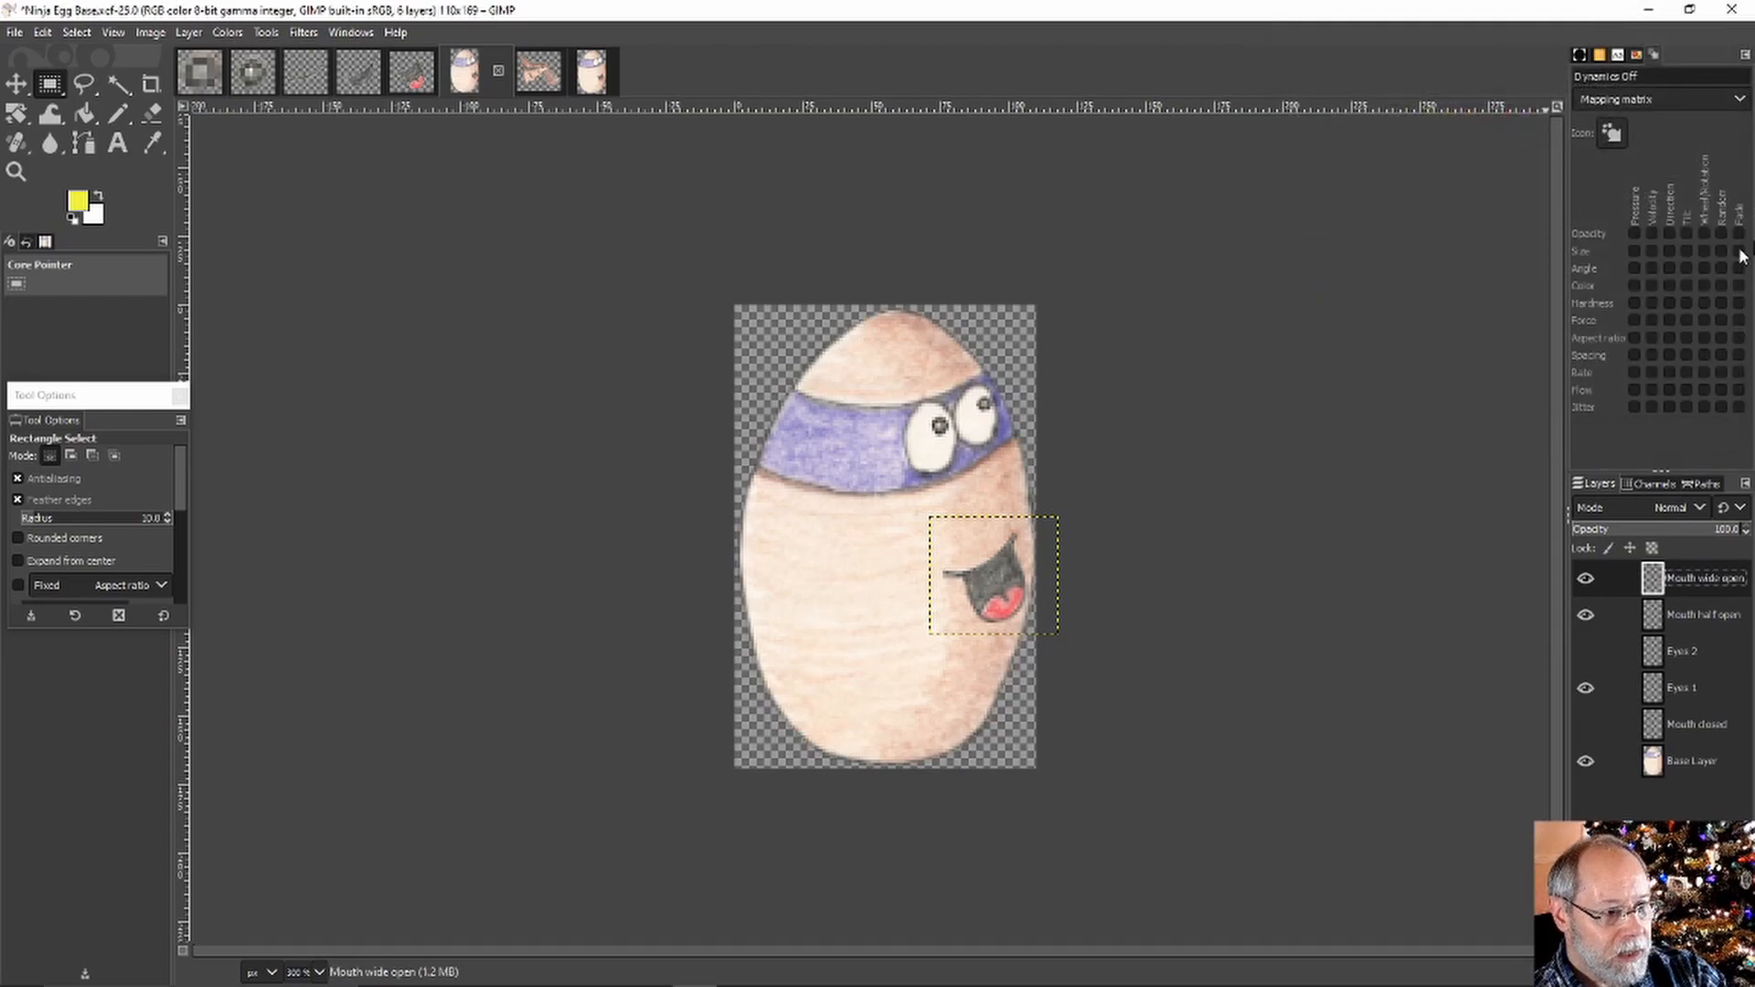
Set the egg back to showing only the closed mouth, then bring up the Front wings image
left_click(1588, 612)
left_click(1586, 578)
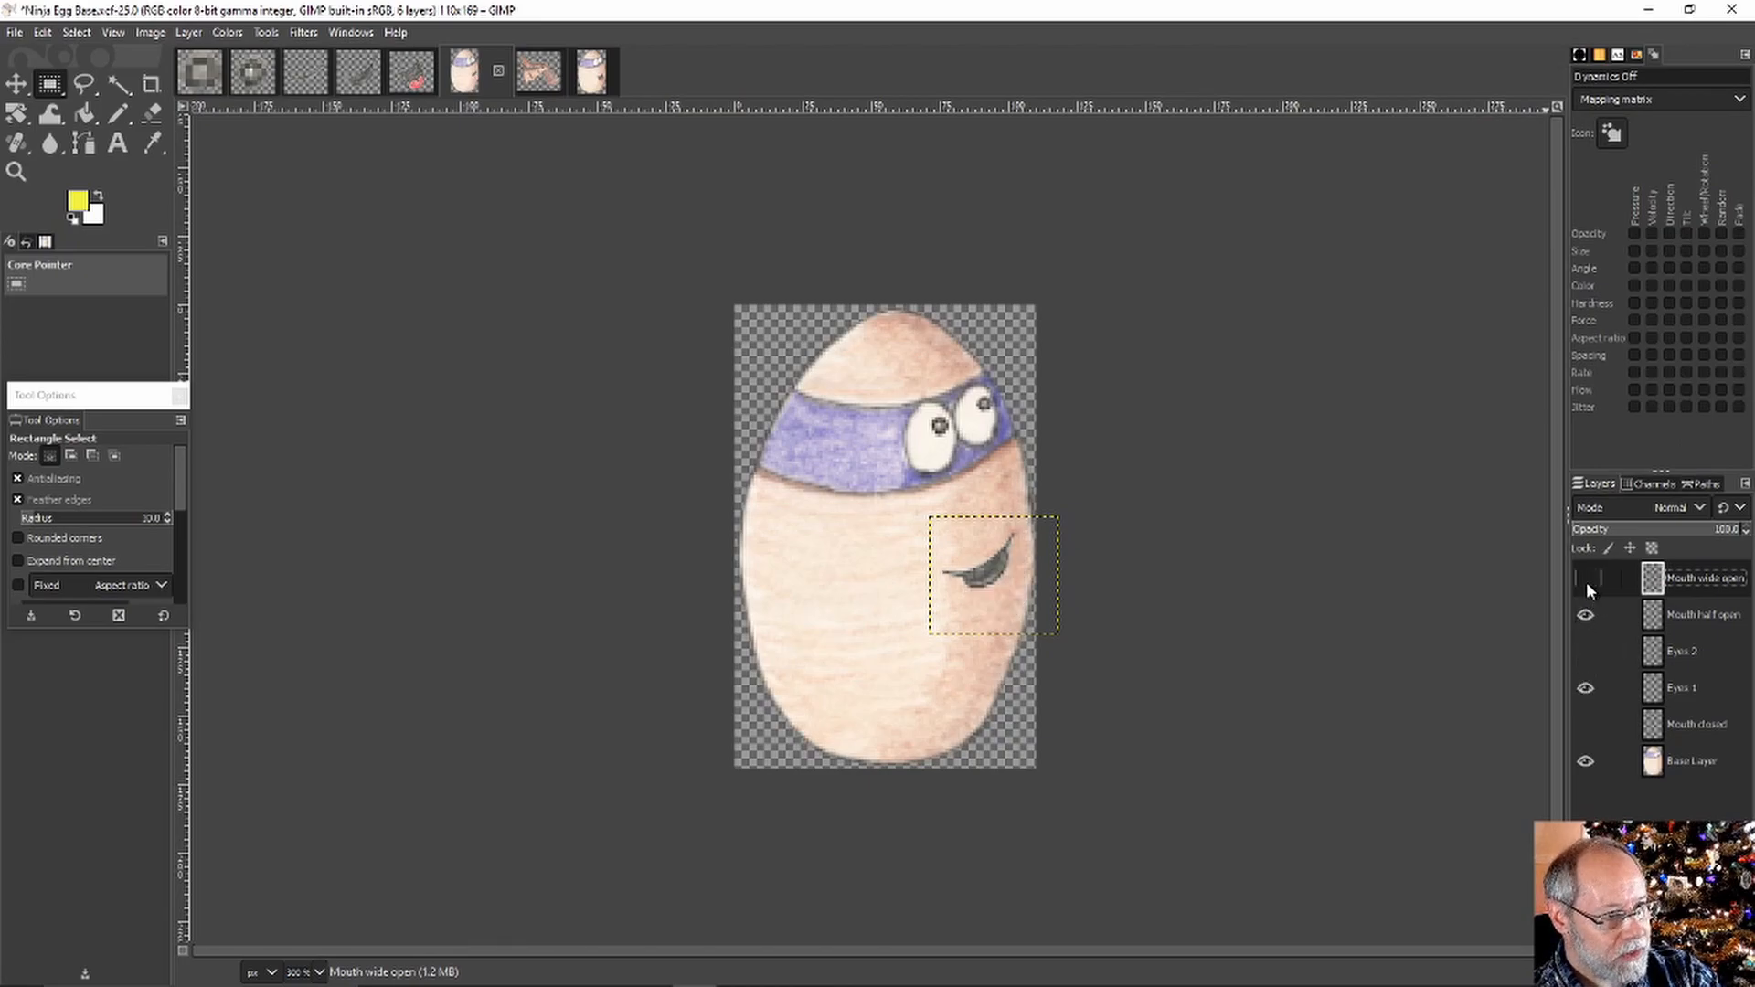
left_click(1585, 578)
left_click(1585, 724)
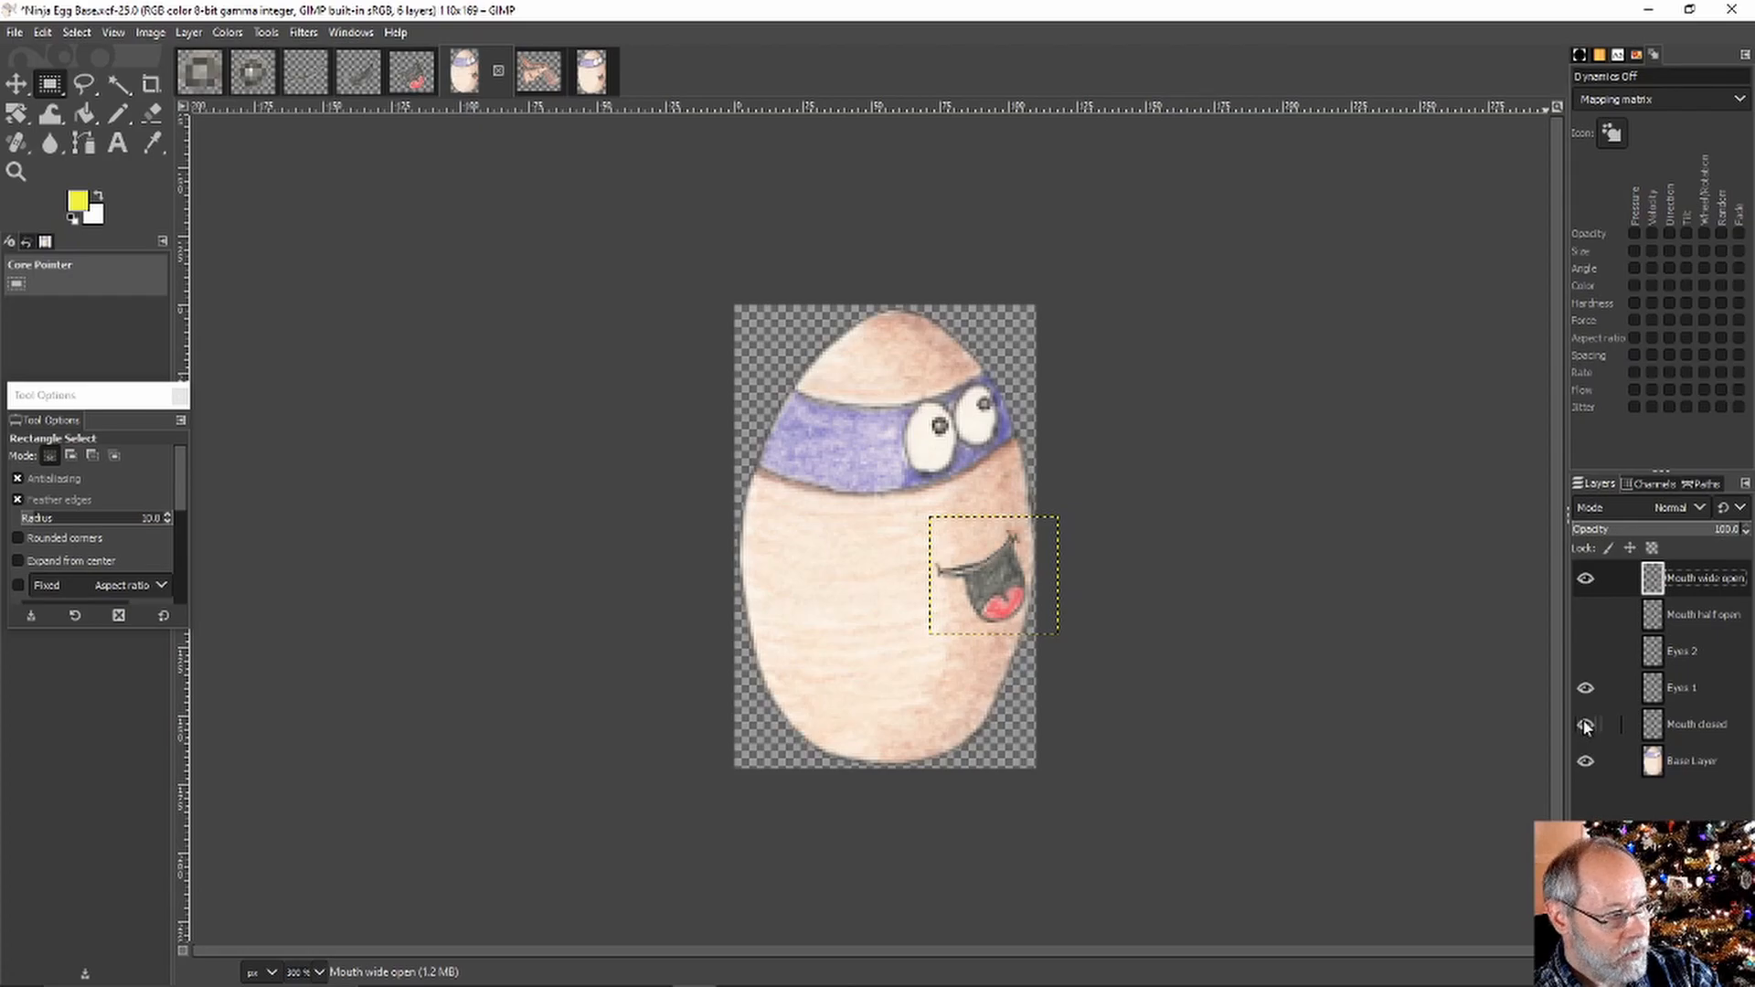
left_click(1587, 578)
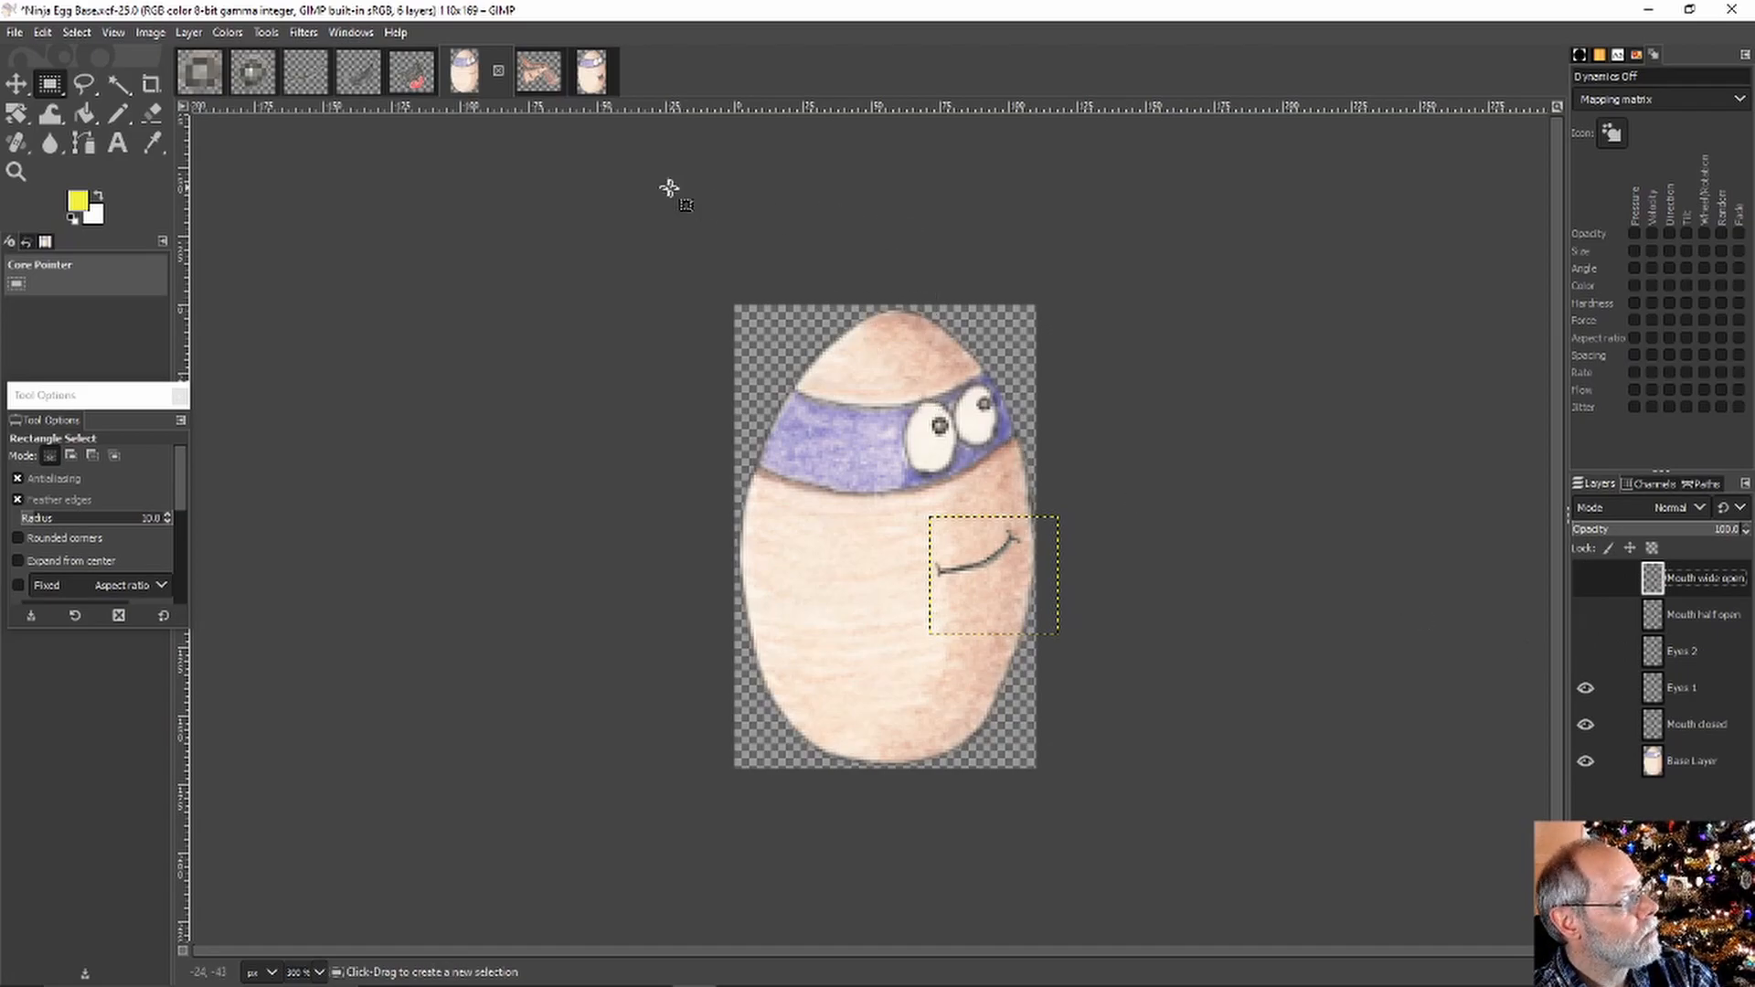
left_click(537, 81)
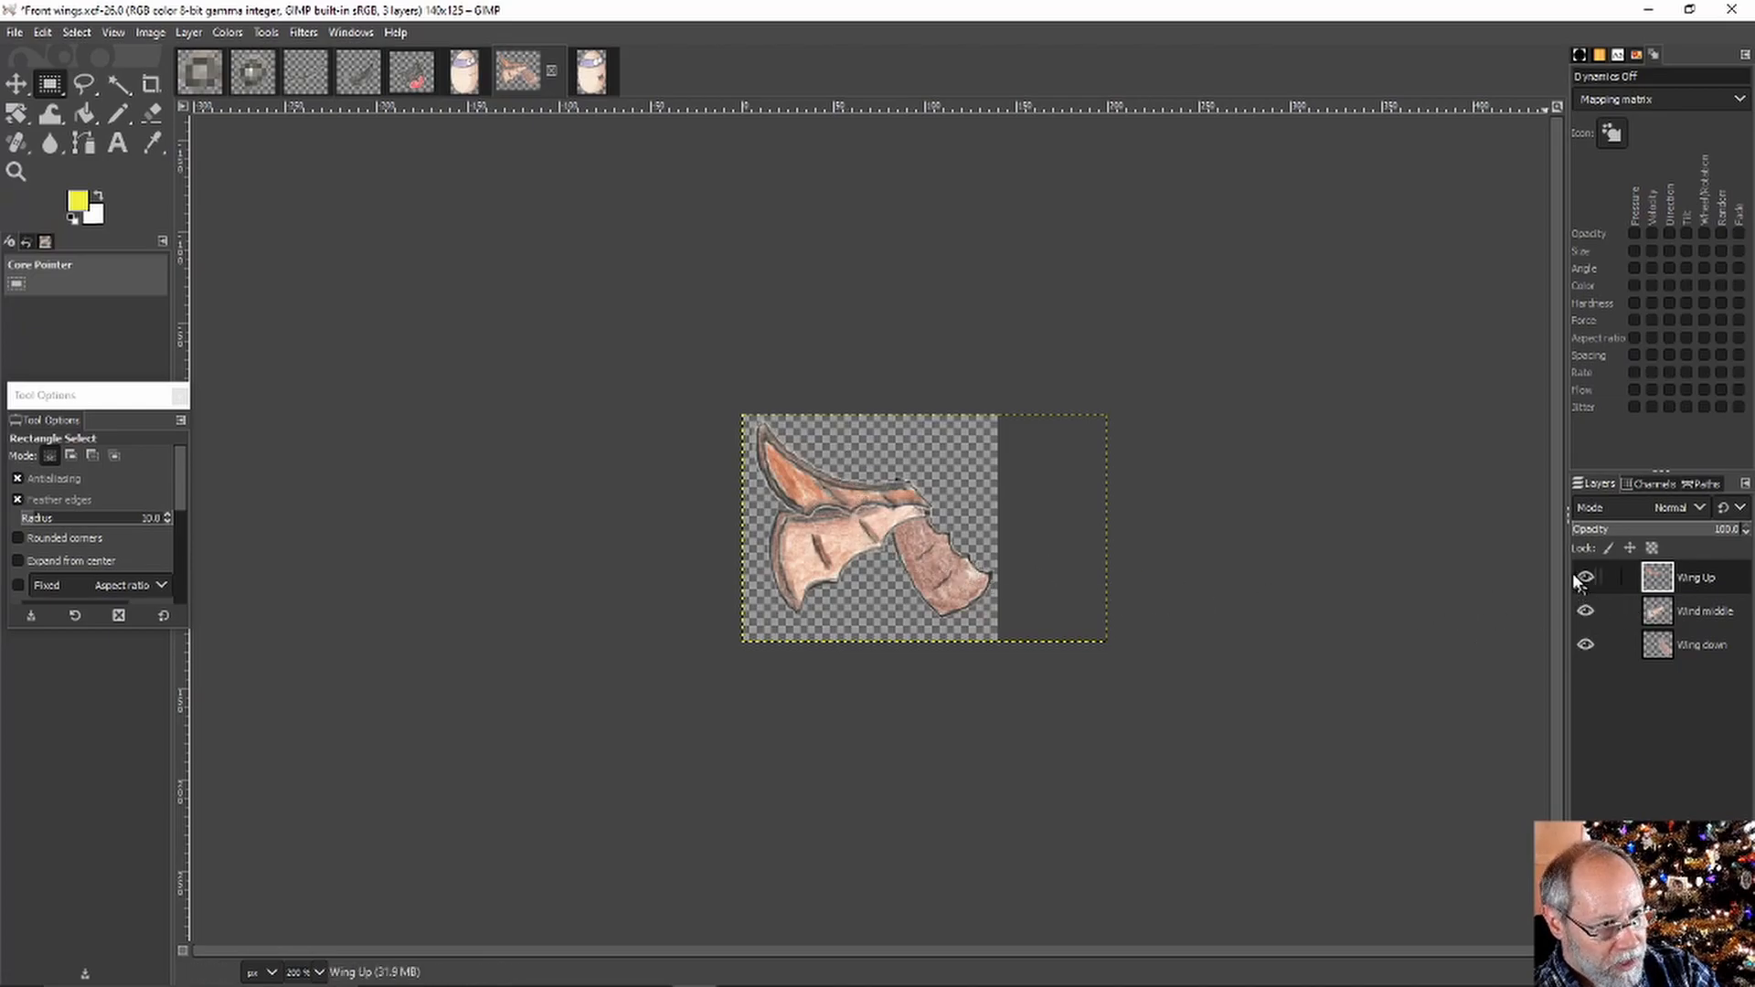
Preview the Wing Up, Wind middle and Wing down poses, leaving Wing down visible, then switch images
left_click(1584, 612)
left_click(1585, 576)
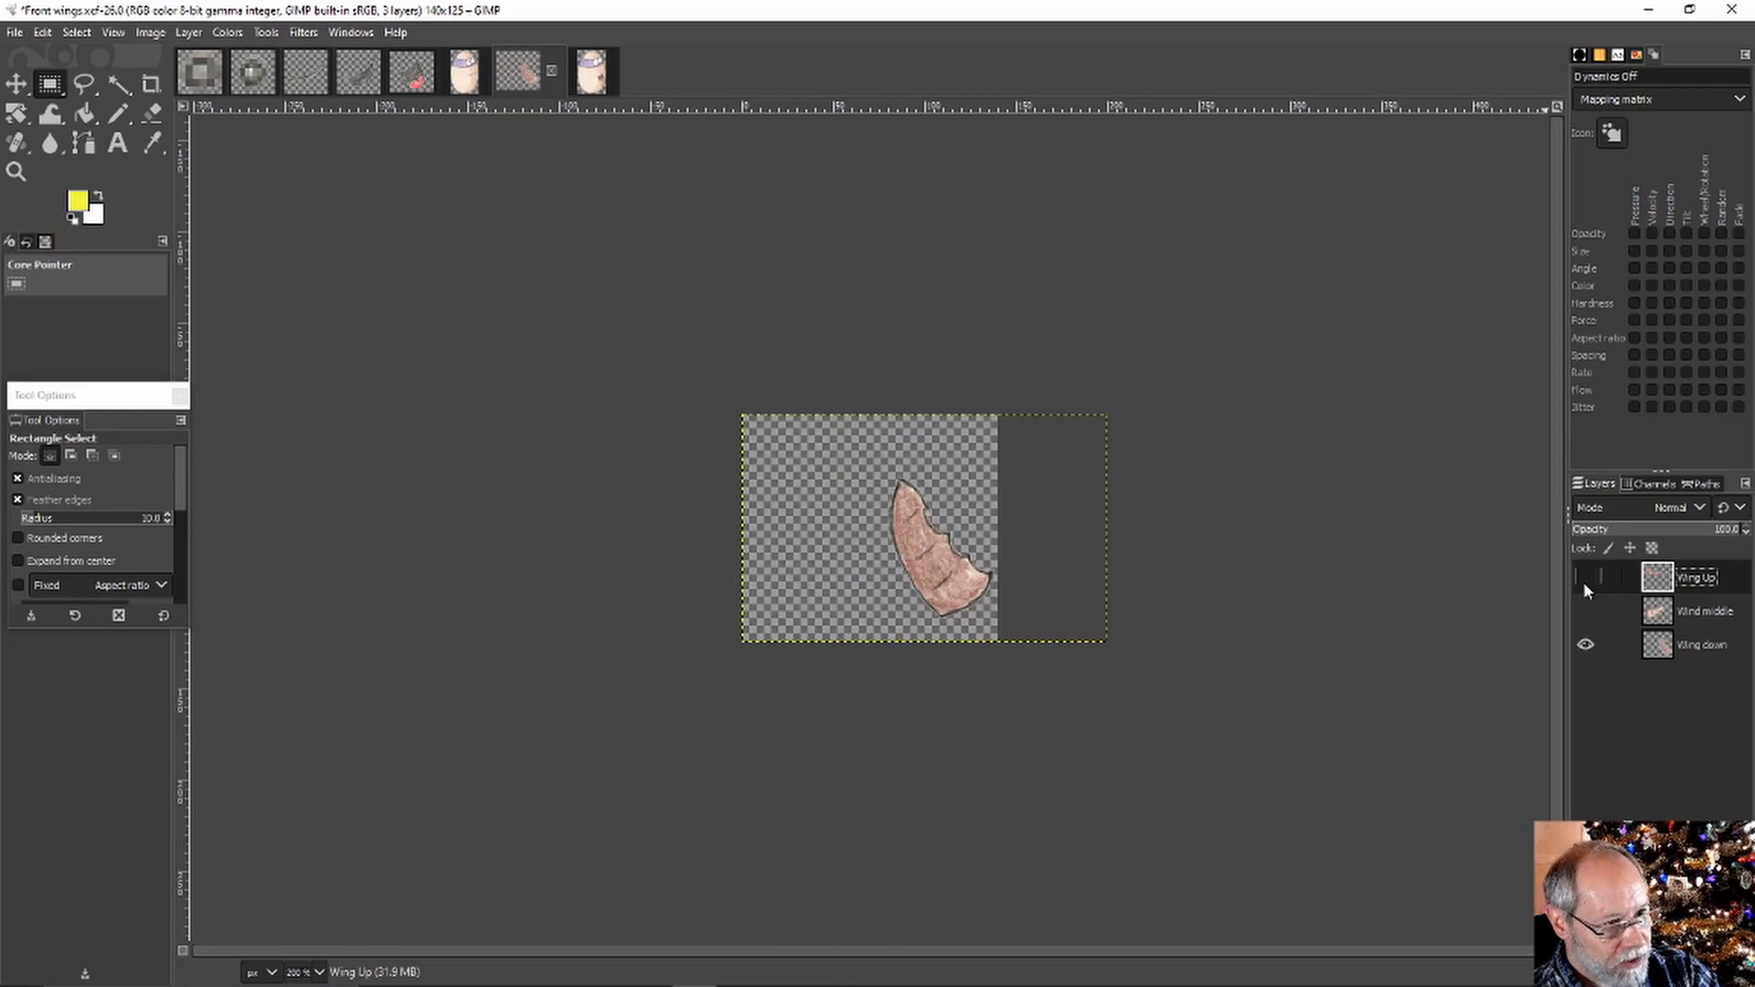
left_click(1585, 610)
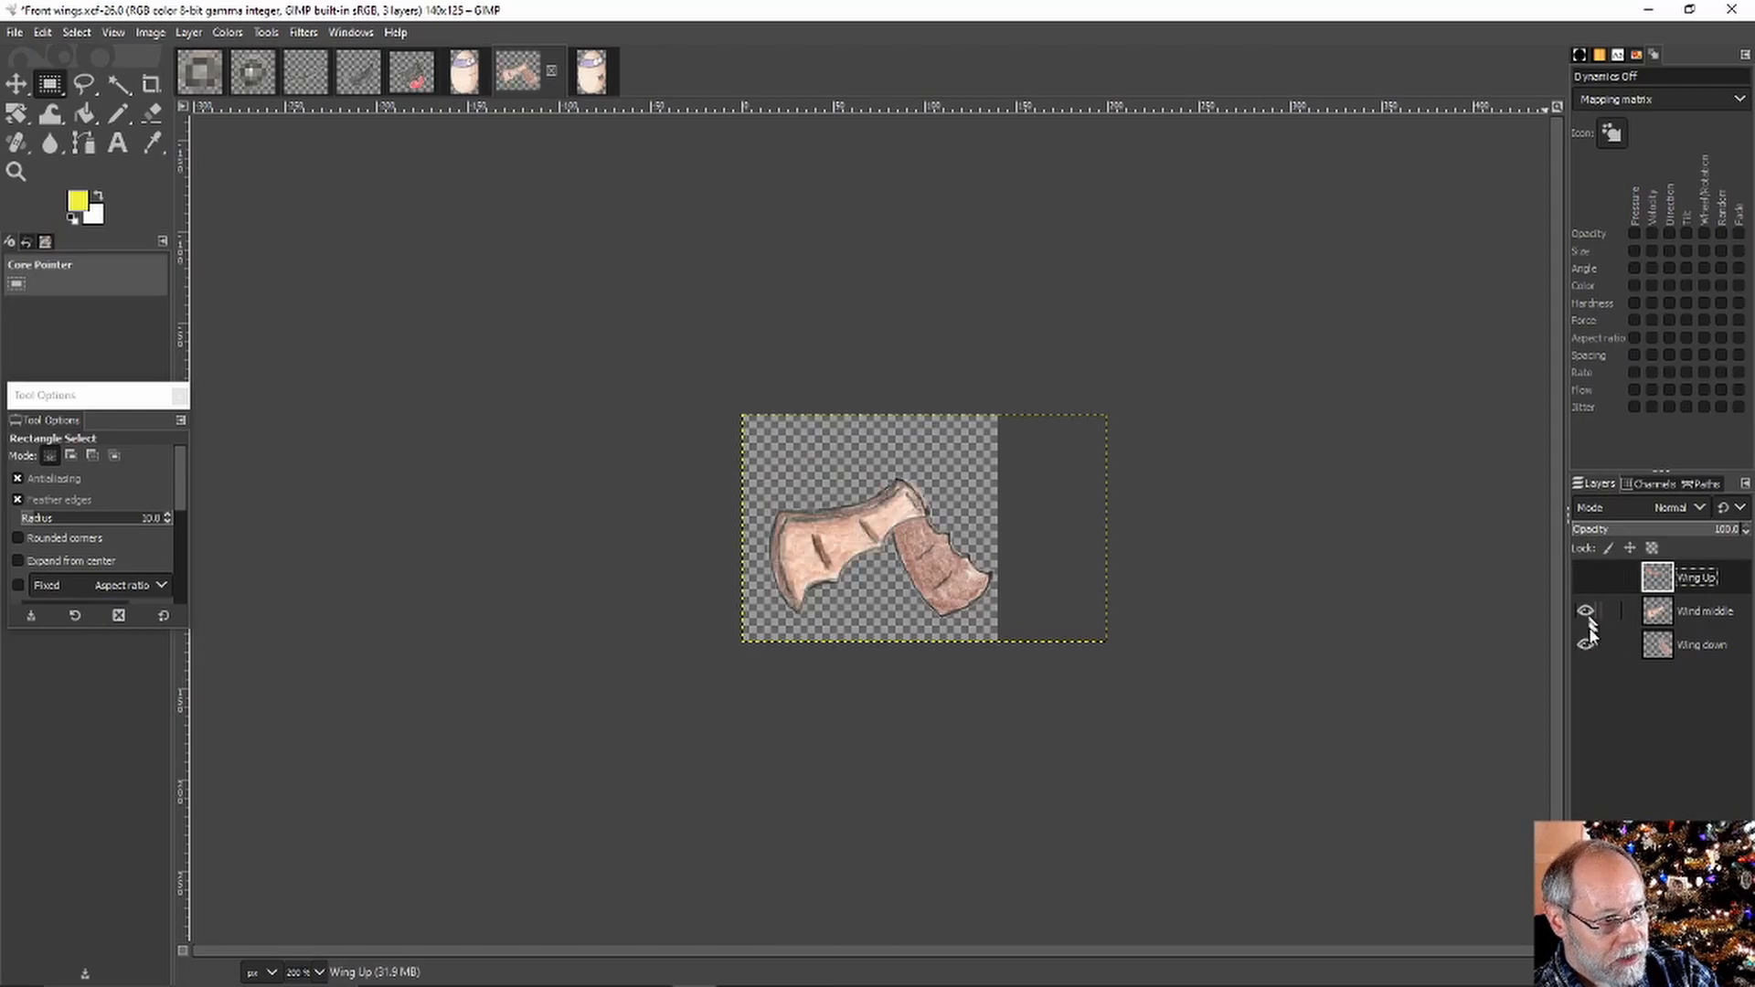
left_click(1585, 645)
left_click(1586, 611)
left_click(1584, 577)
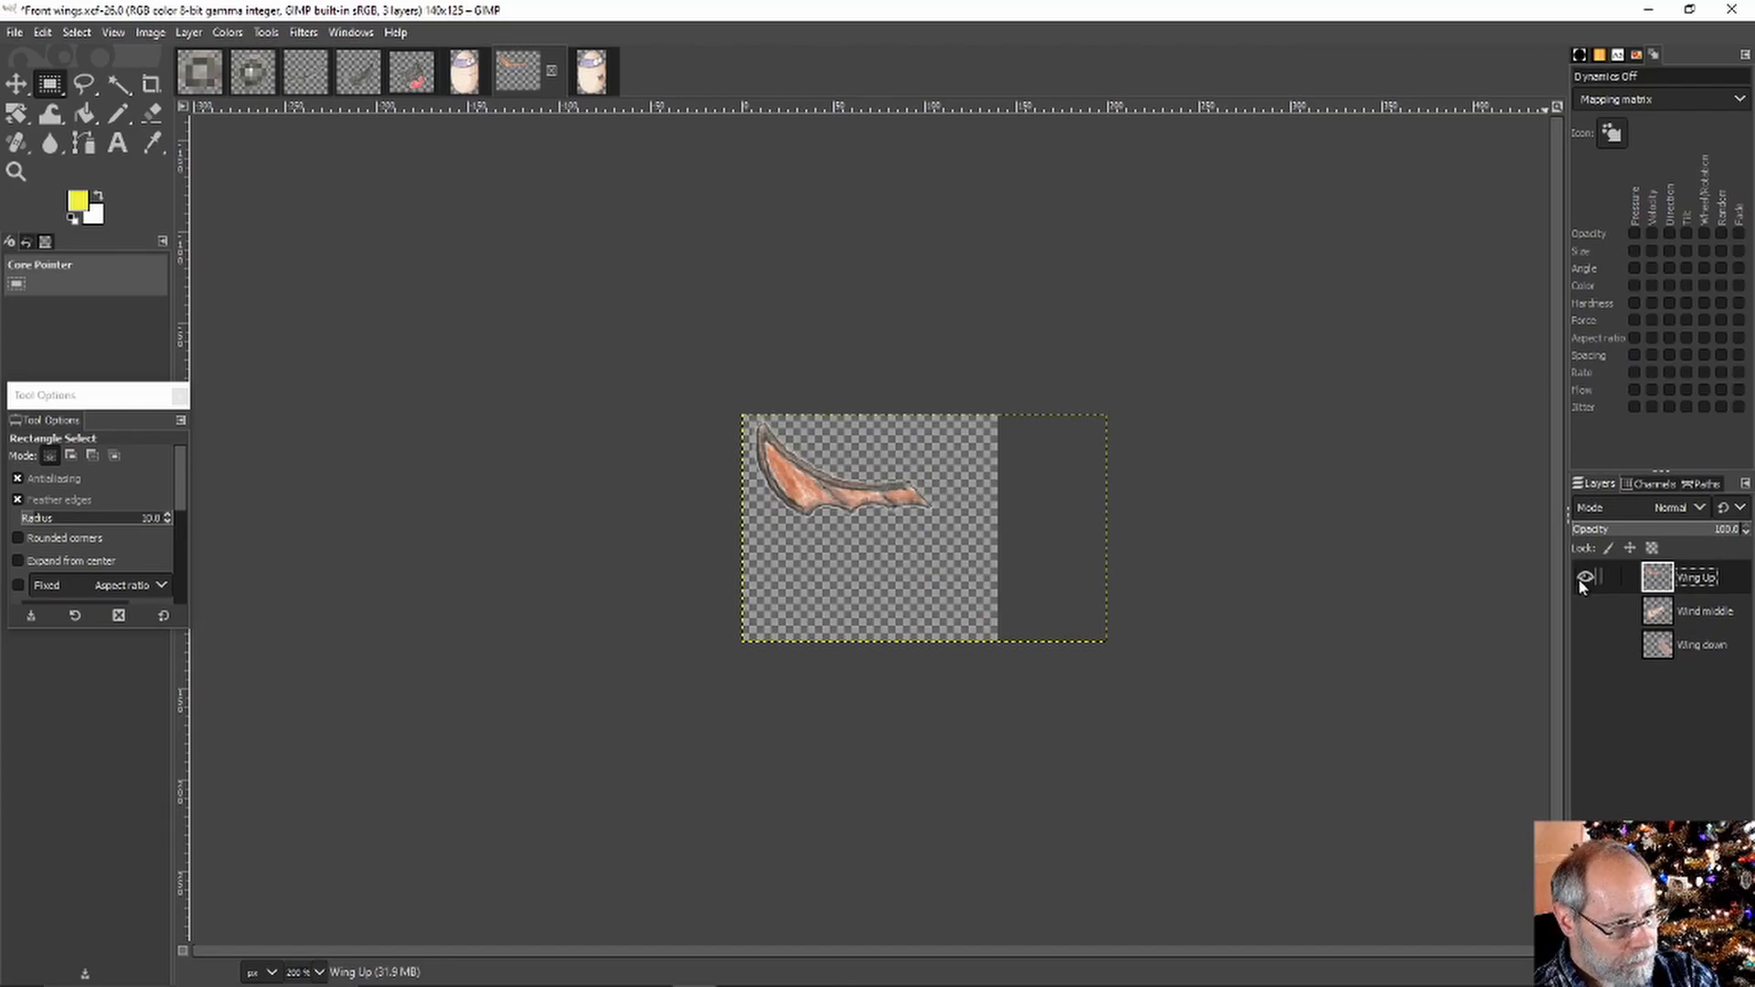
left_click(1585, 577)
left_click(1586, 610)
left_click(1586, 611)
left_click(1586, 645)
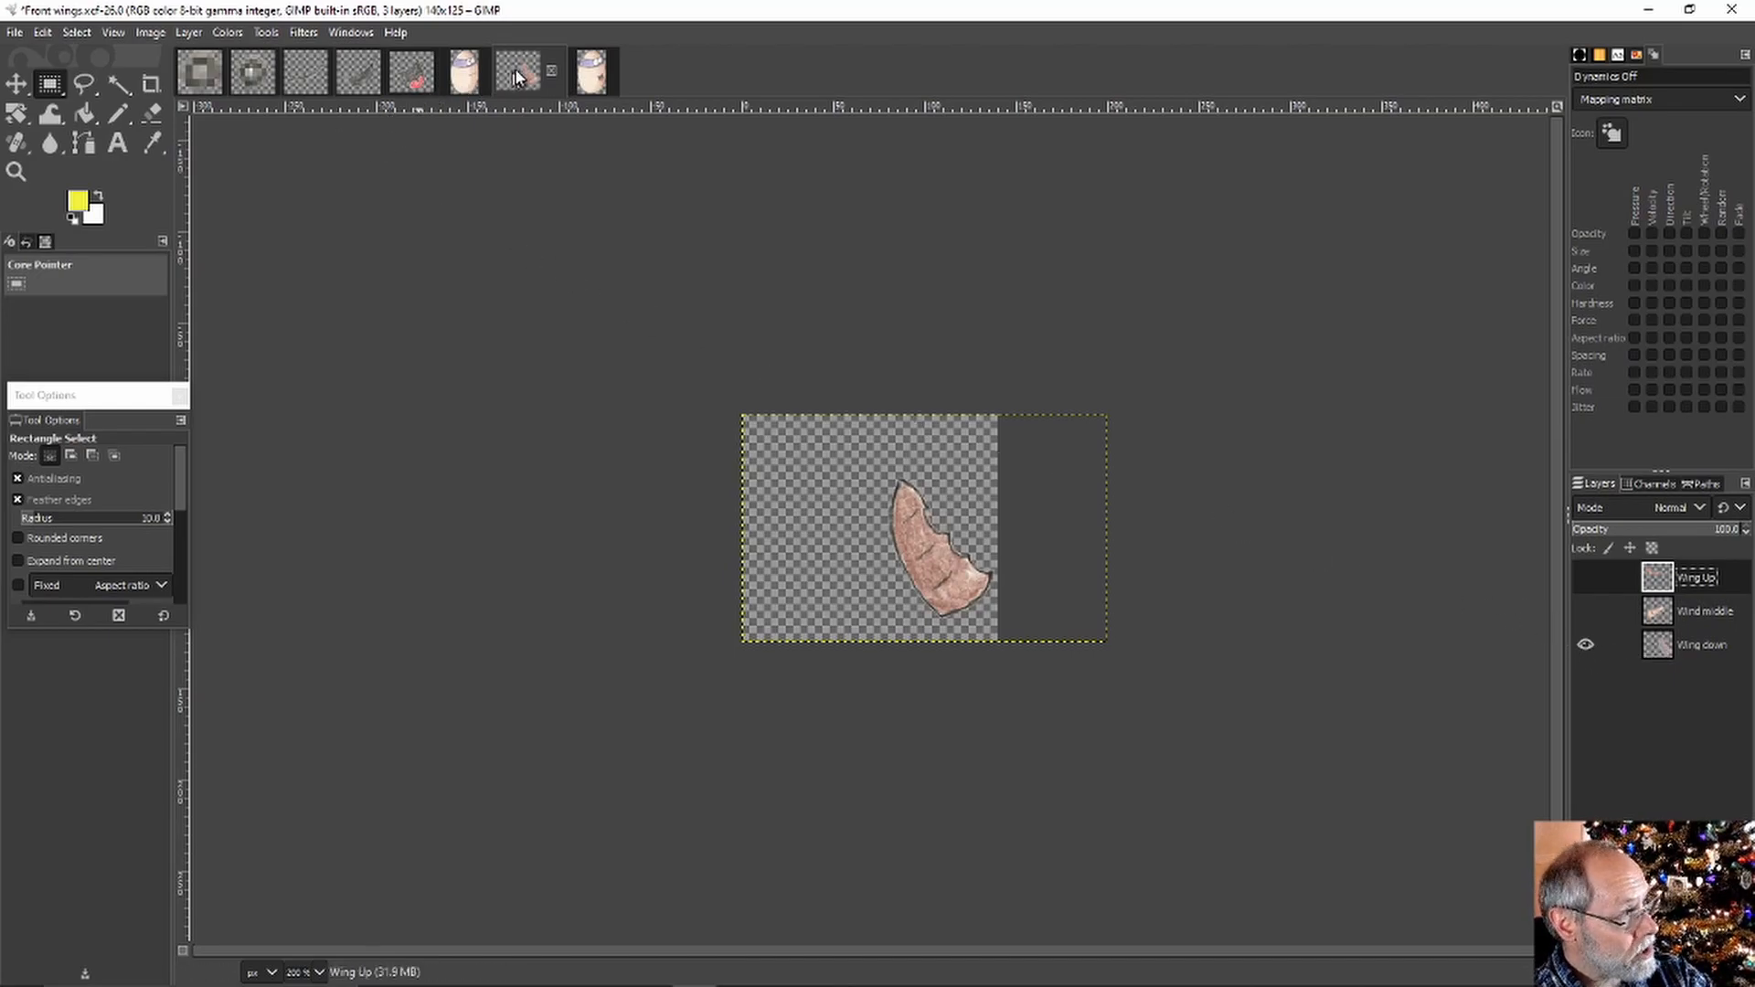
left_click(592, 73)
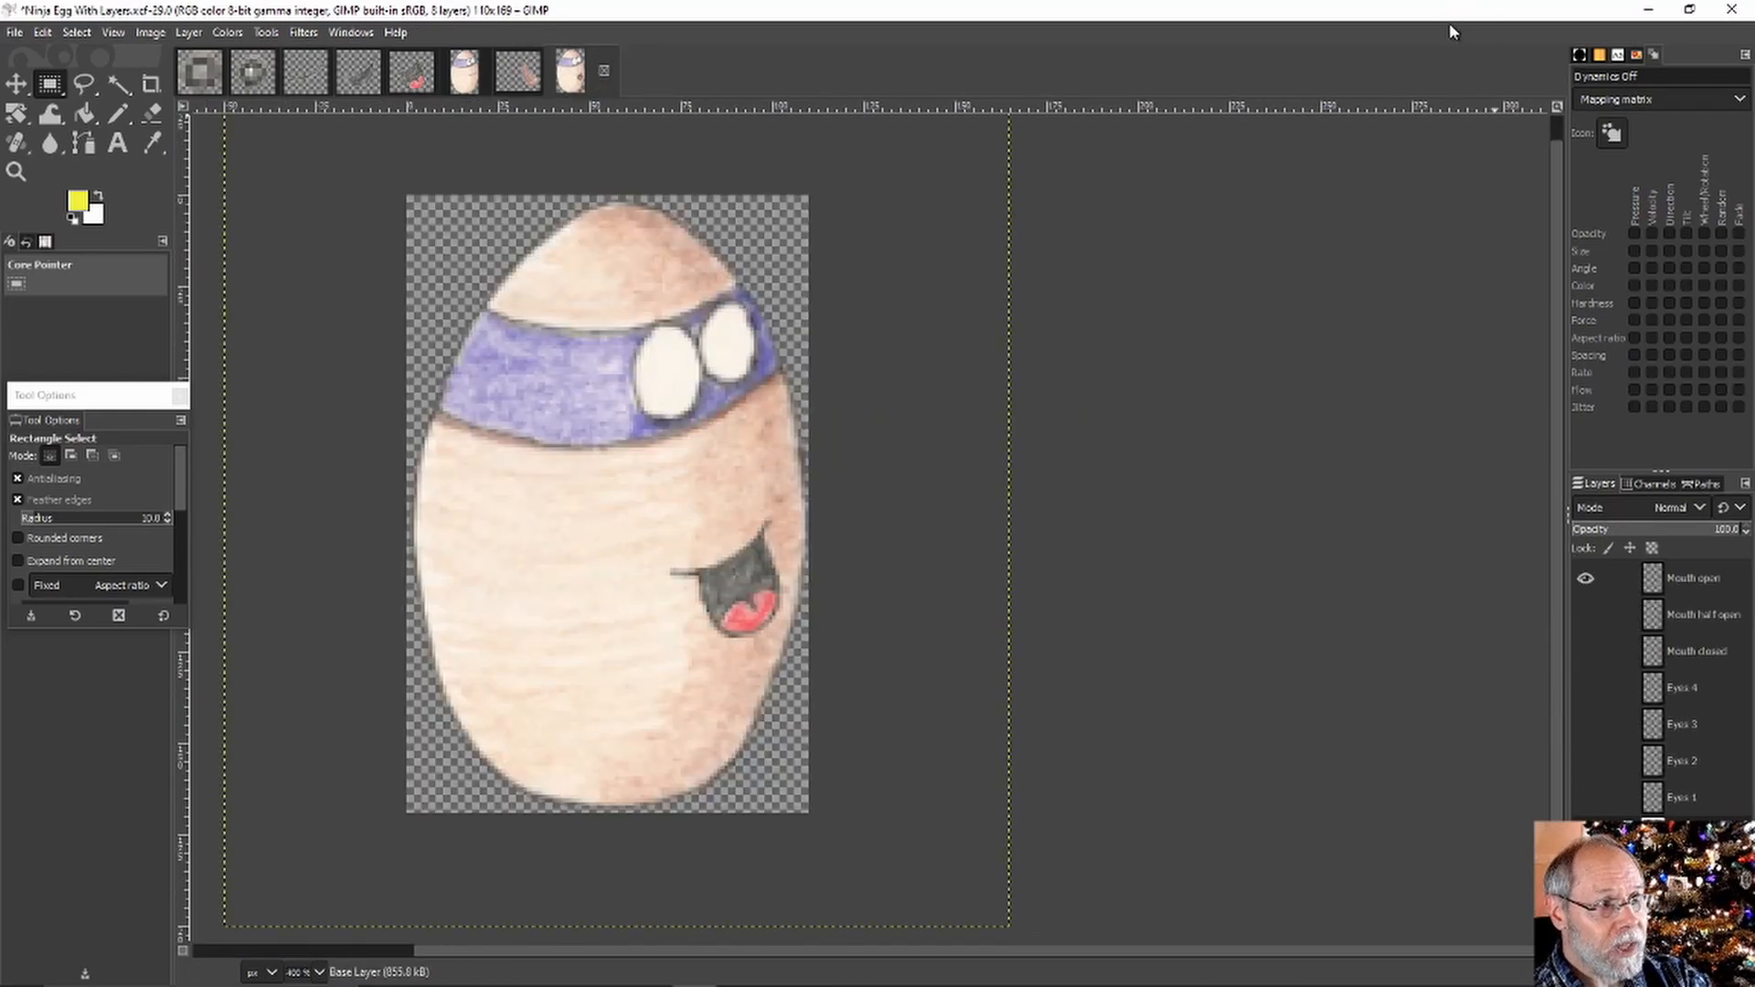
Close GIMP to return to the Unity 2D Sprite Demo 2 project
left_click(1730, 11)
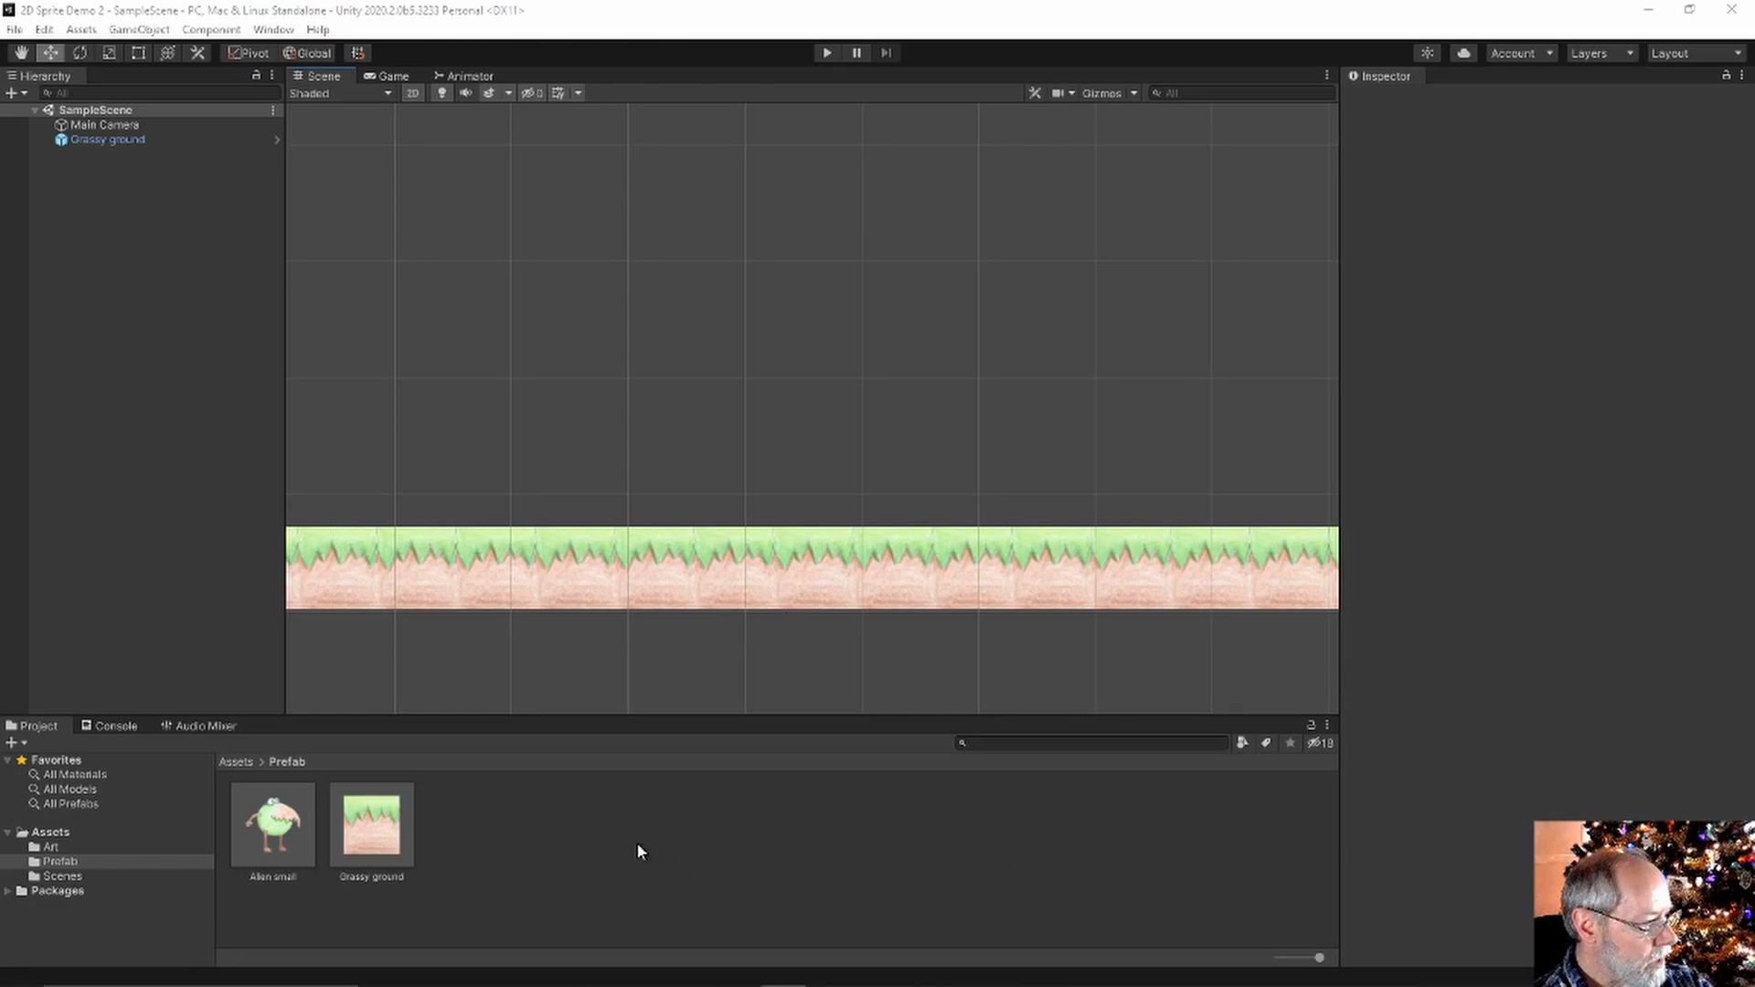
Create a 'Ninja egg' folder inside Art, open it, and drag the exported sprite images in
left_click(53, 847)
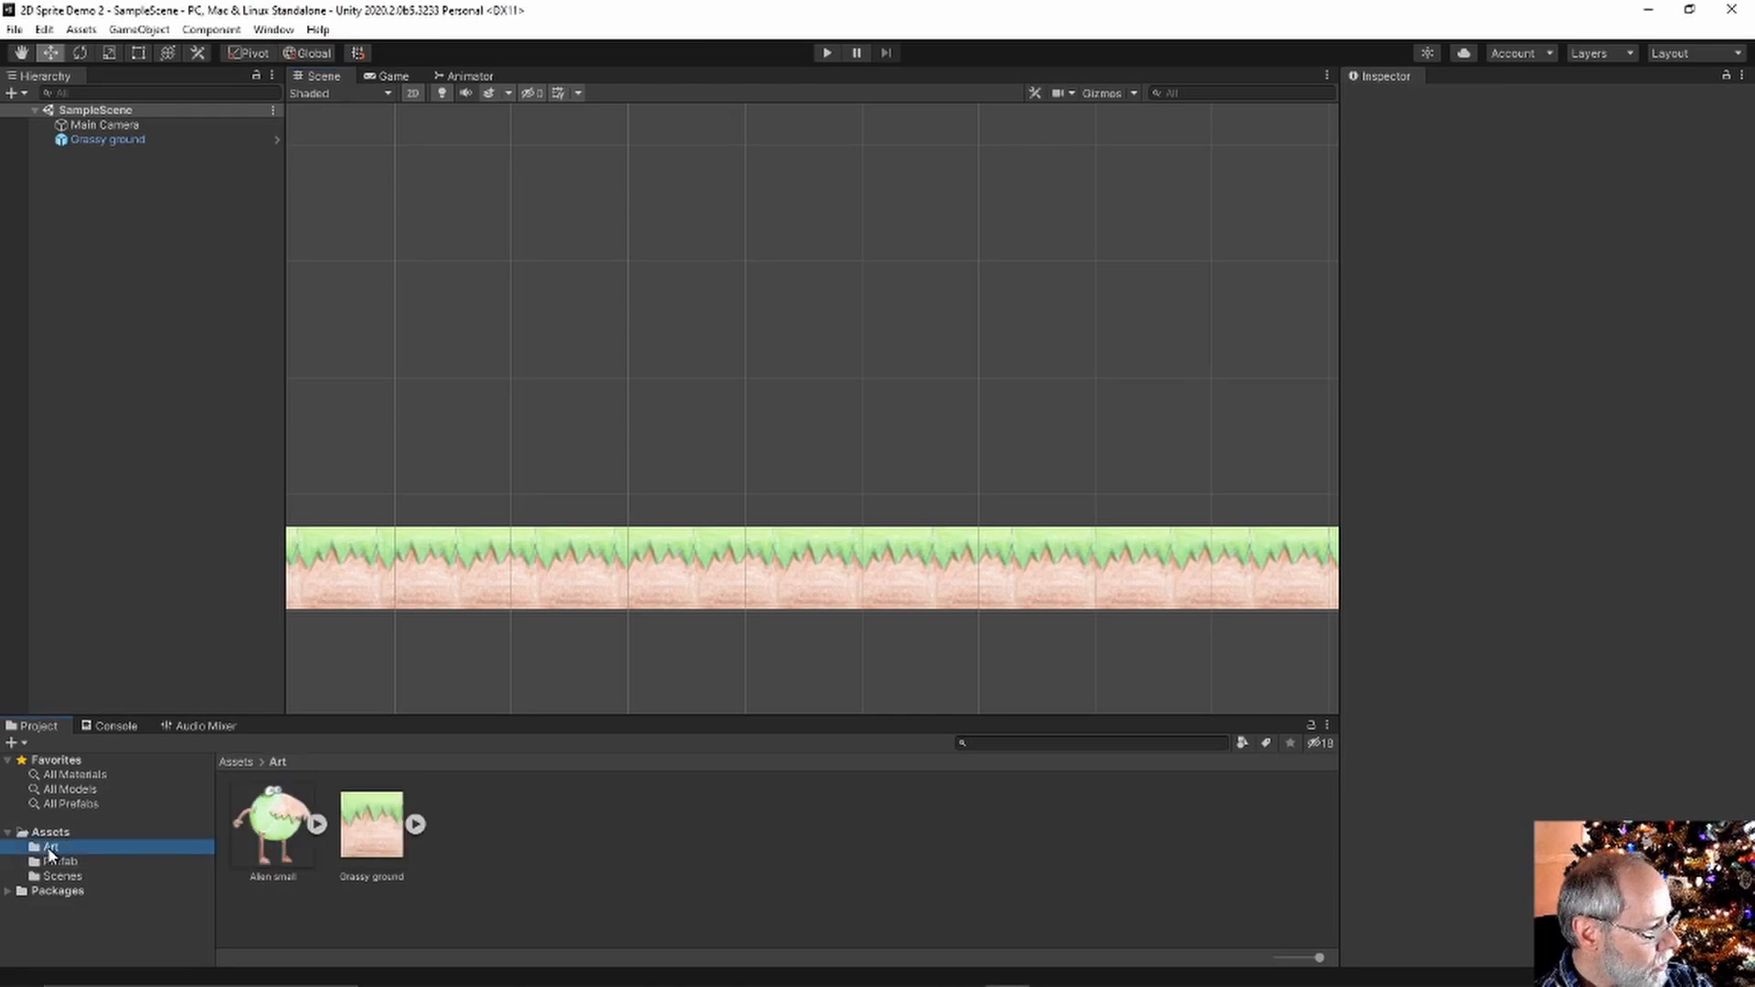
right_click(468, 826)
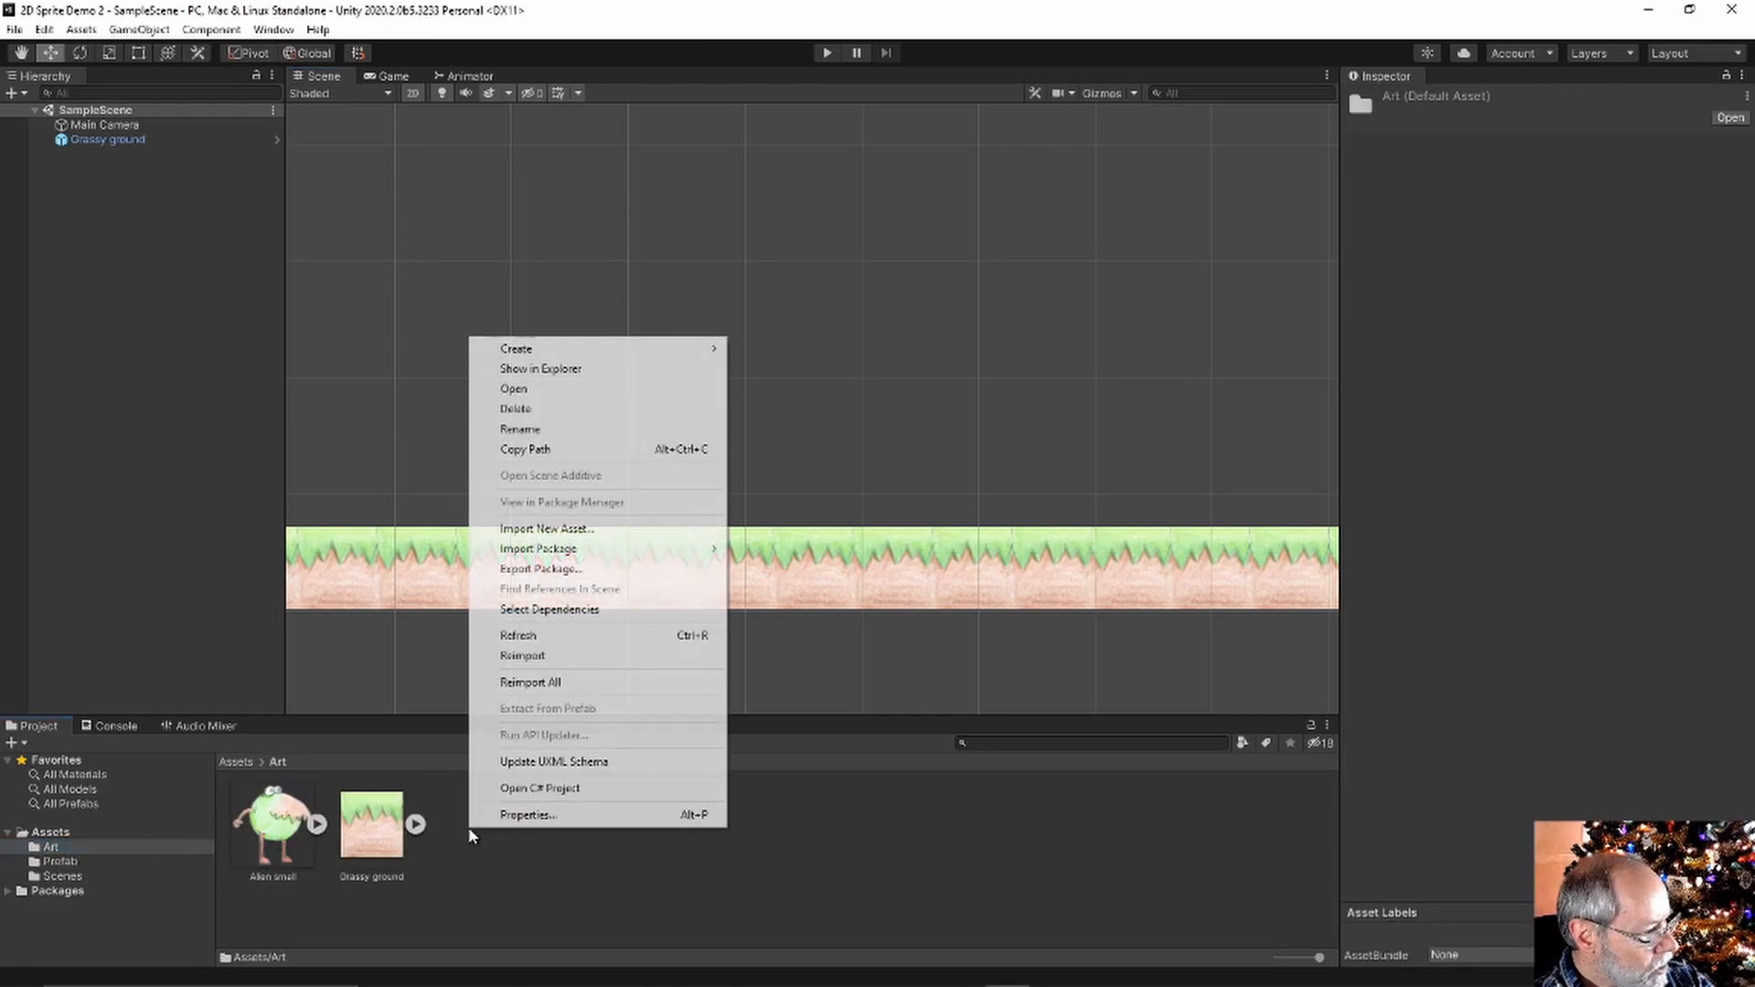
mouse_move(555, 352)
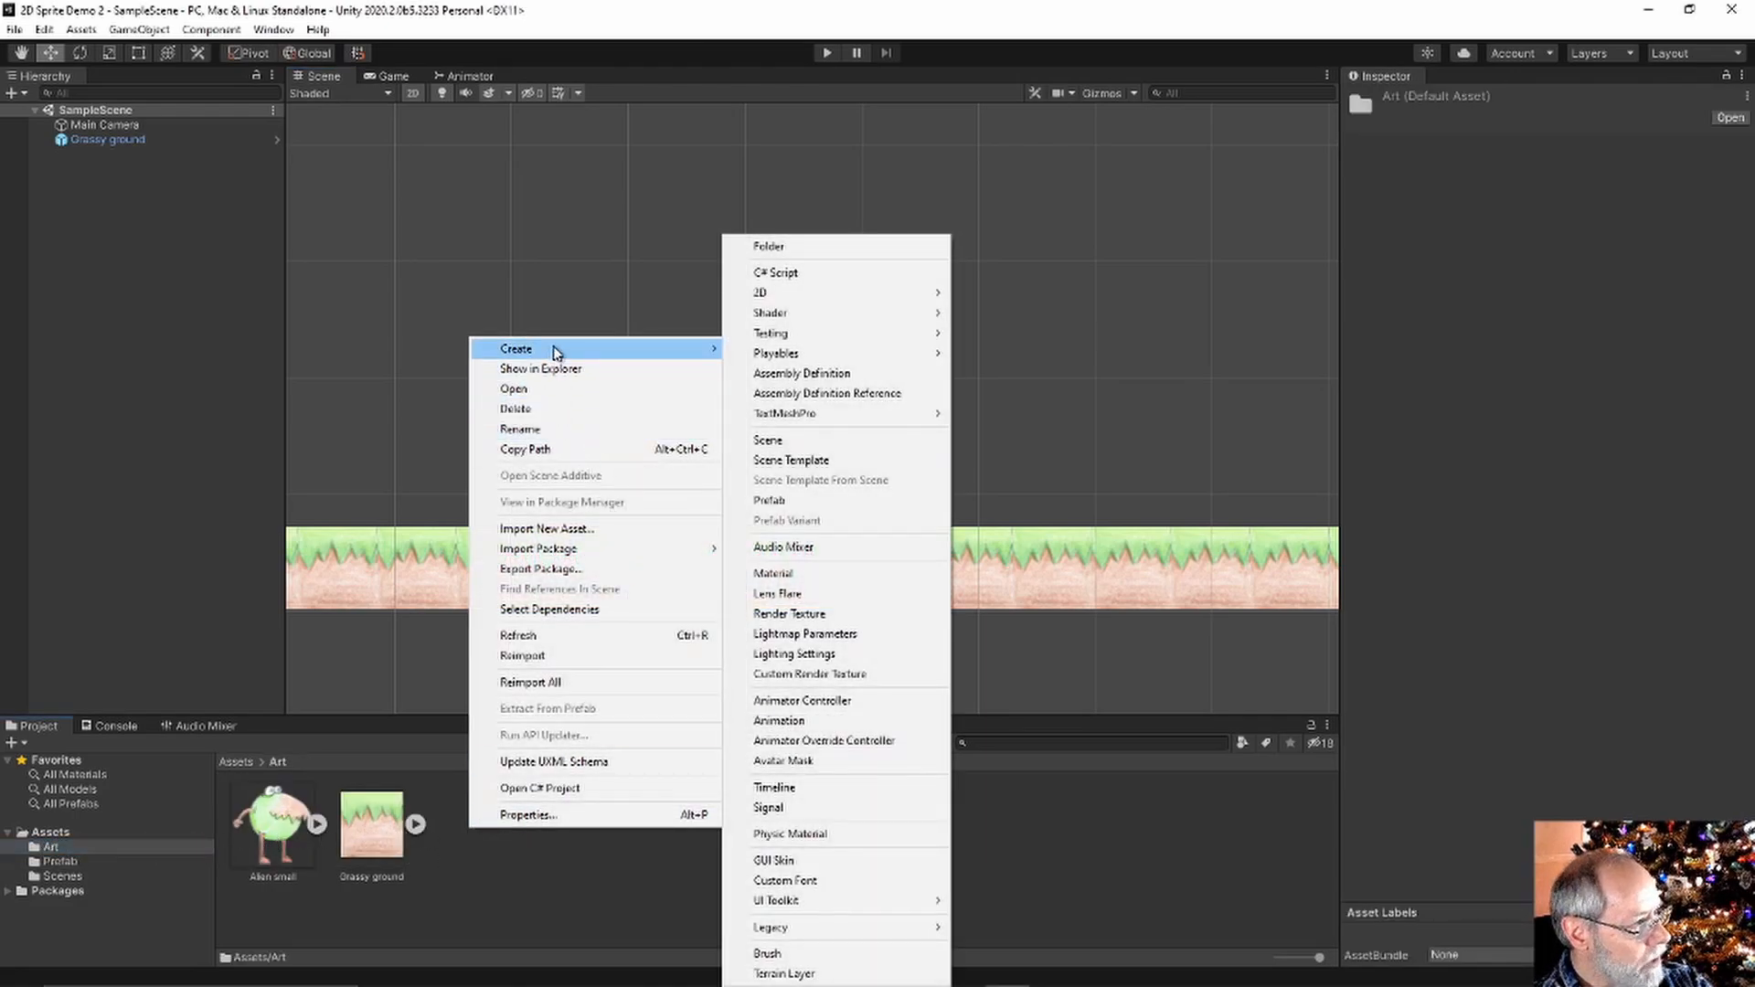
left_click(785, 247)
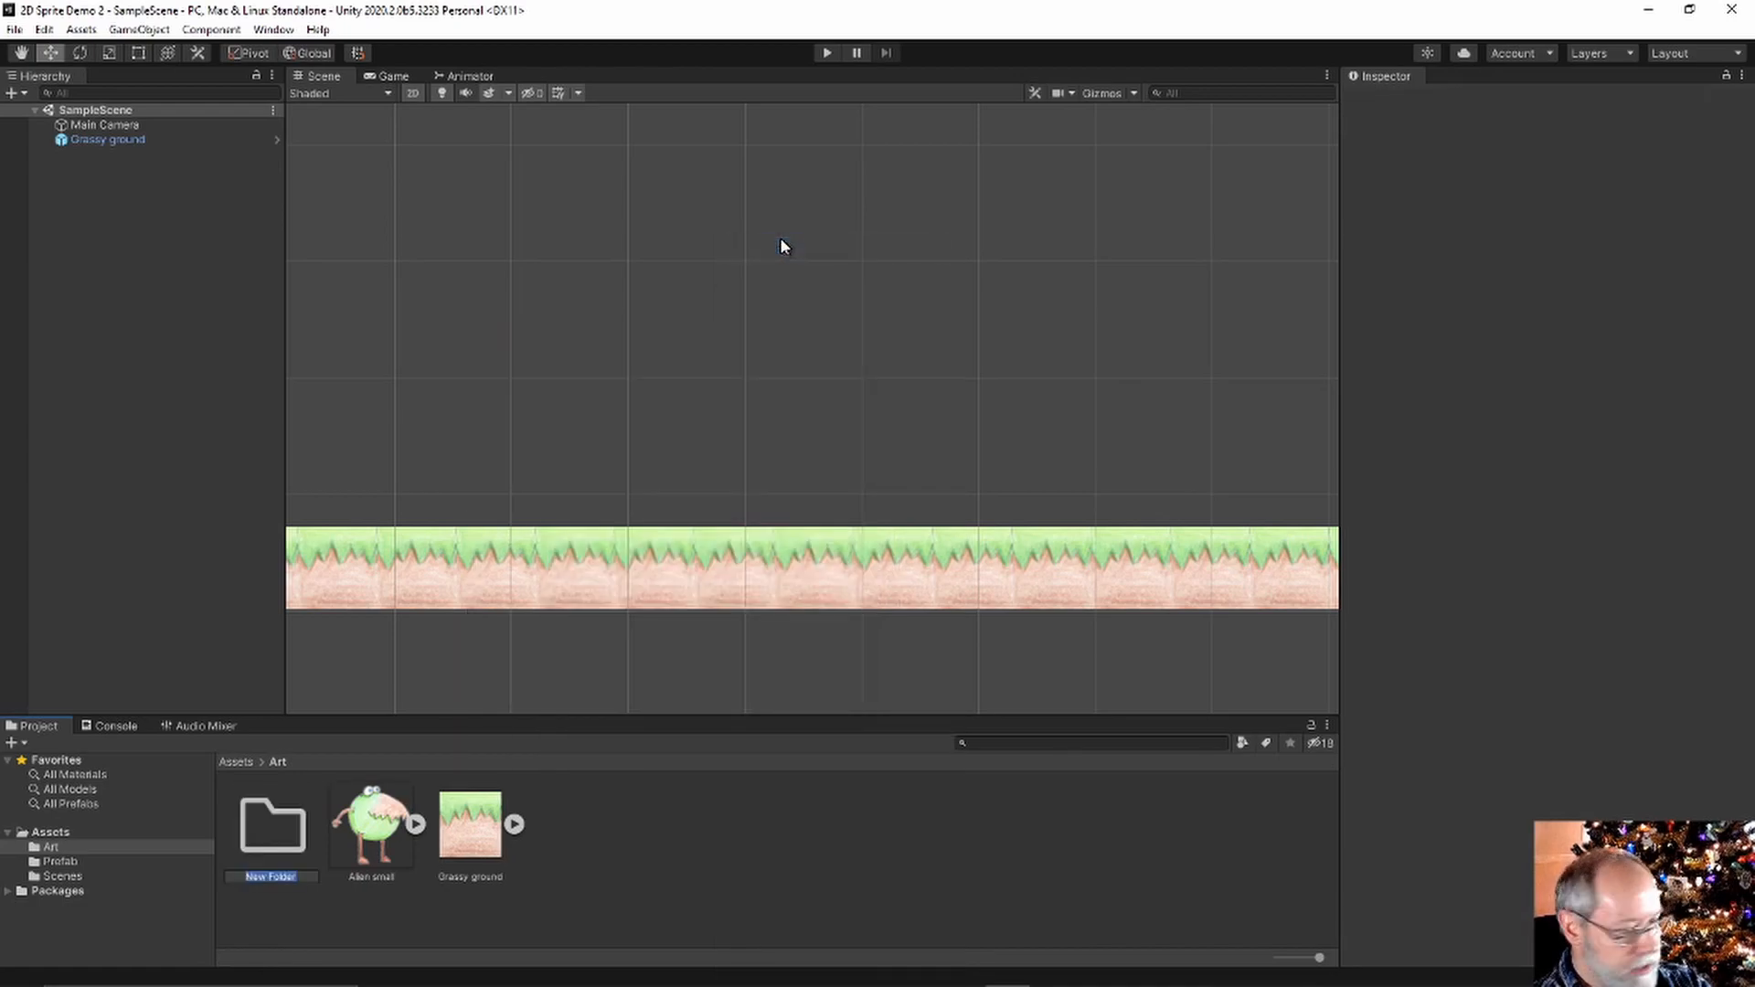
type("Ninja")
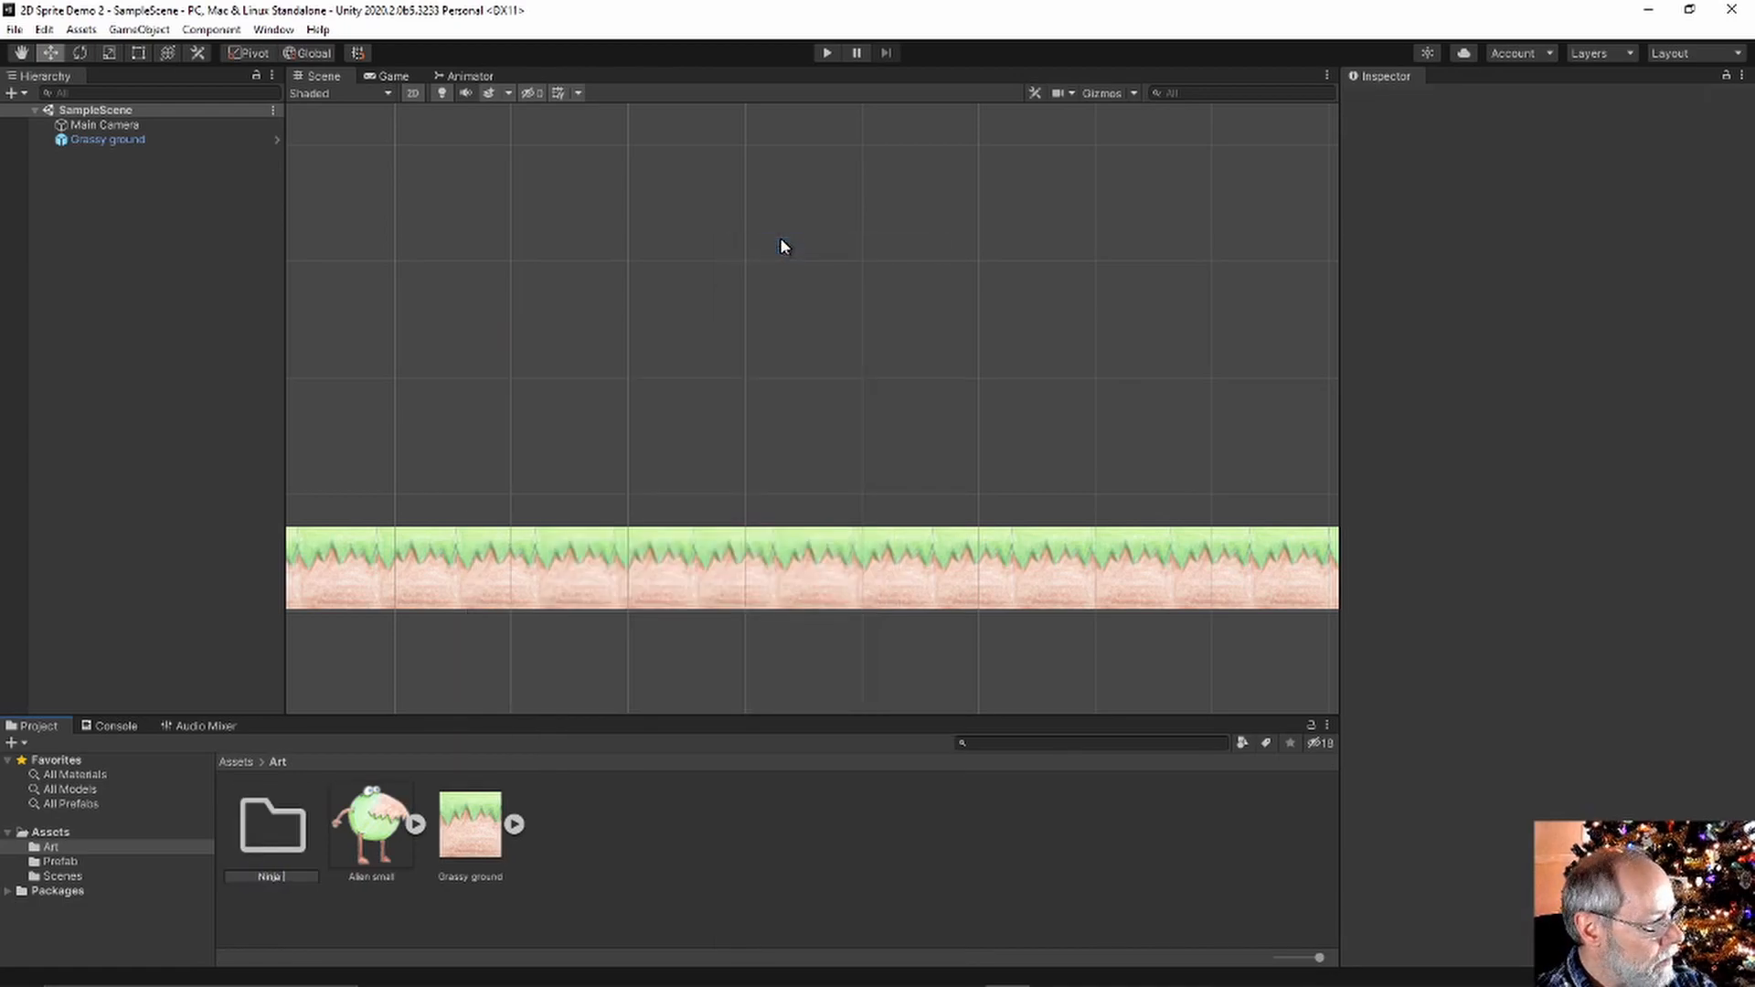
type(" egg")
key("Return")
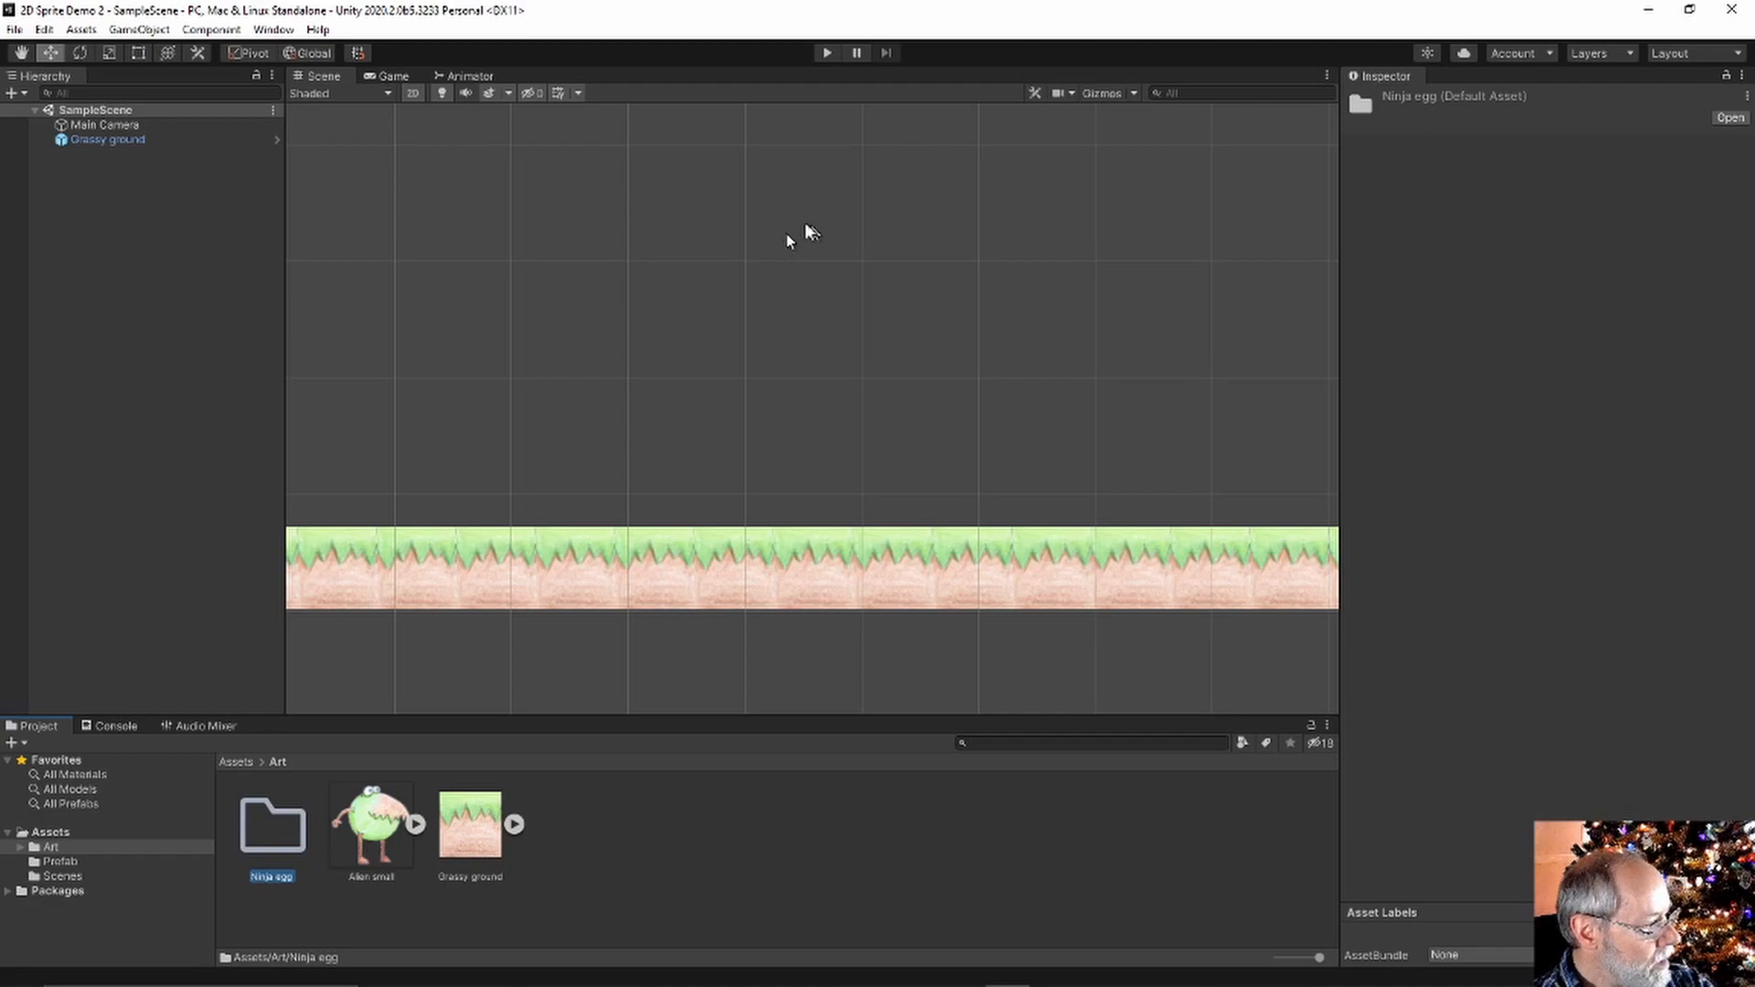
double_click(284, 829)
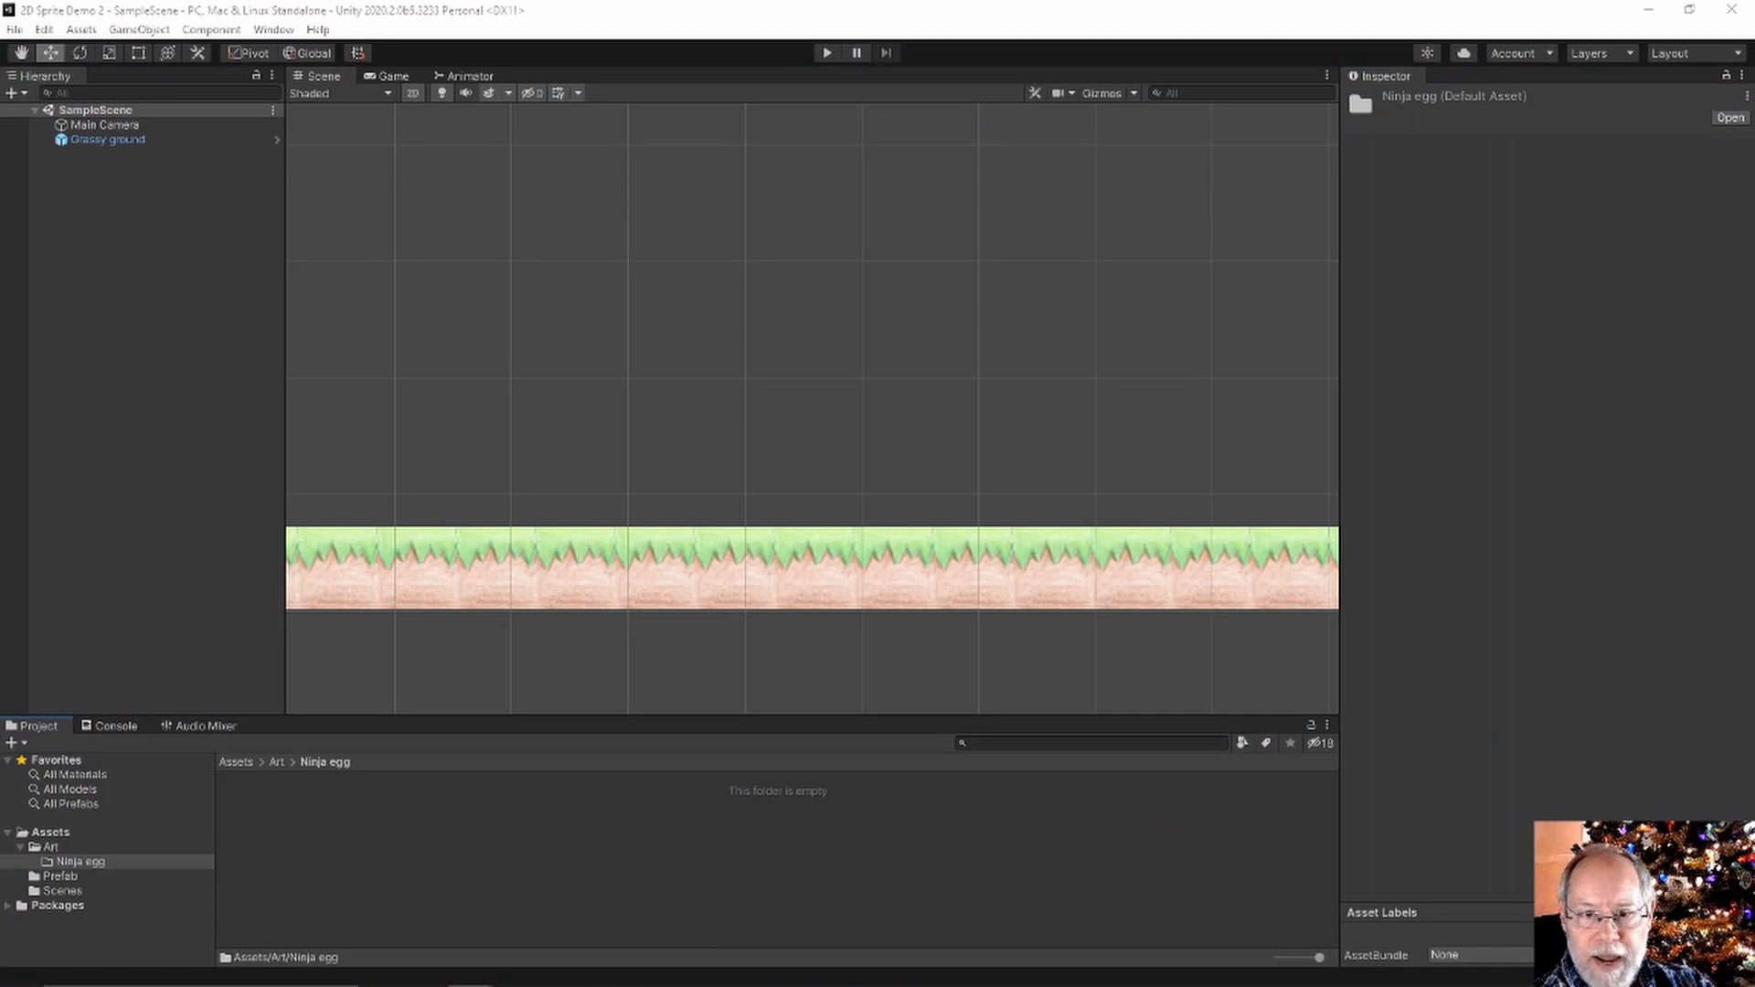
left_click_drag(1012, 930, 691, 866)
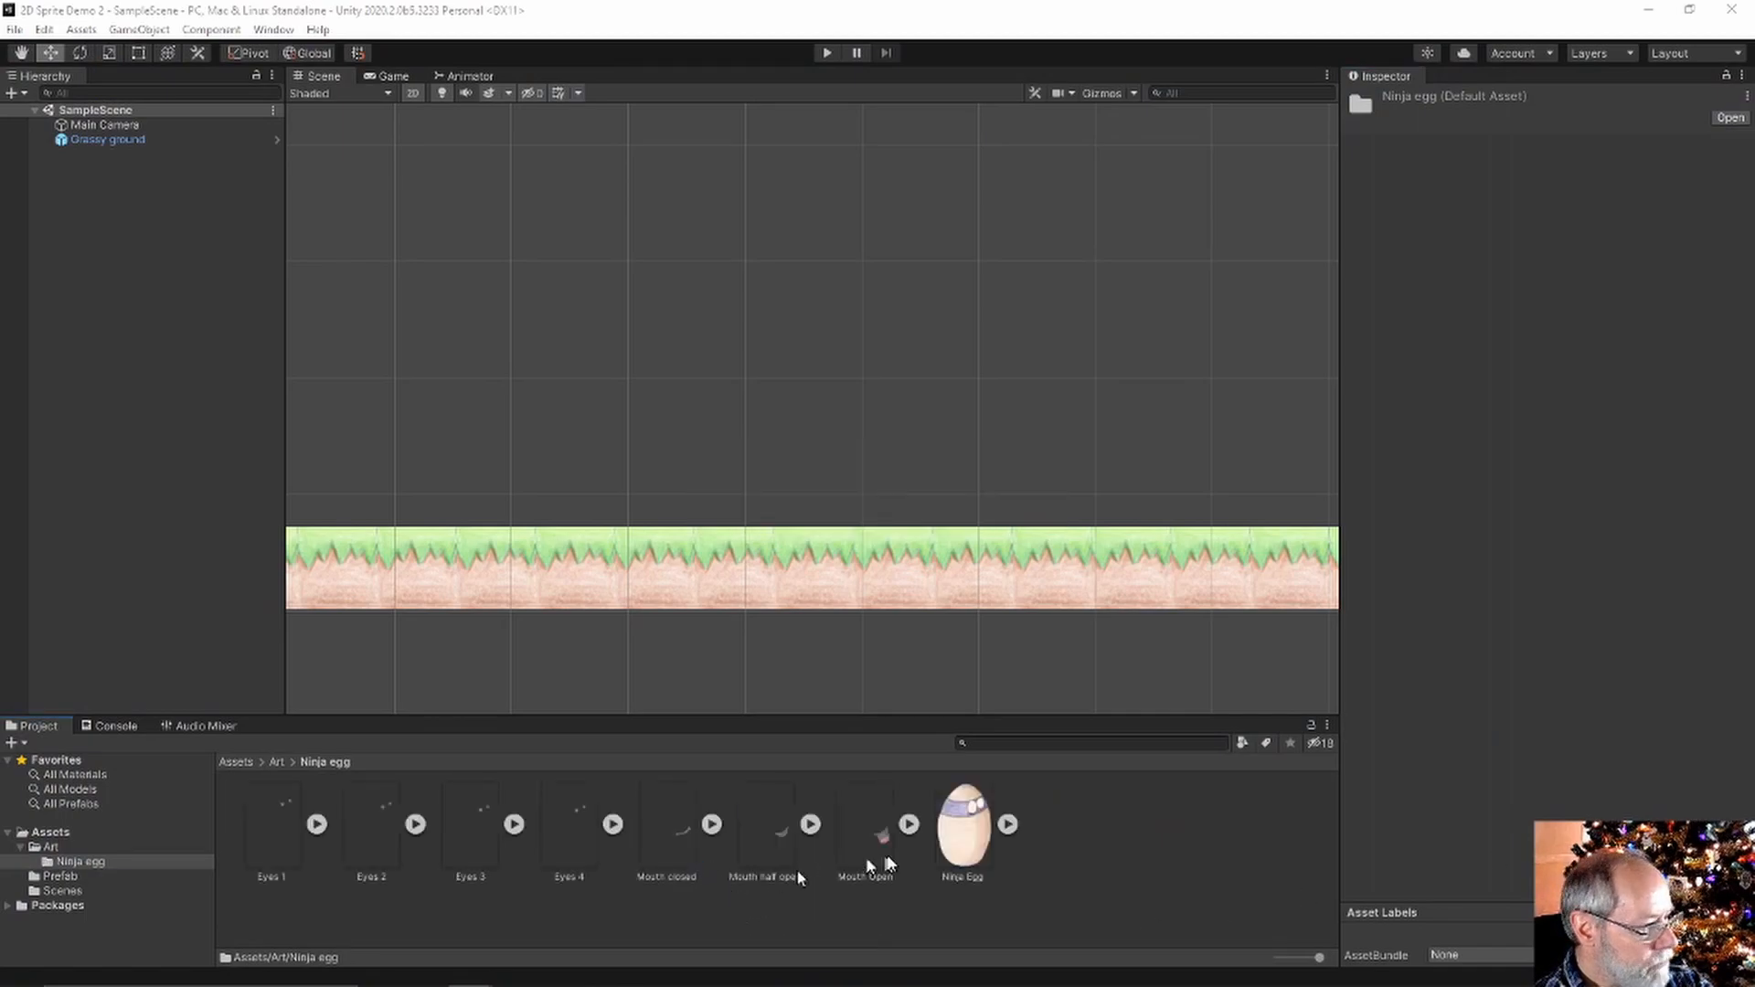
Check import settings of the Ninja Egg, Mouth Open, Mouth half open and Mouth closed sprites
left_click(965, 836)
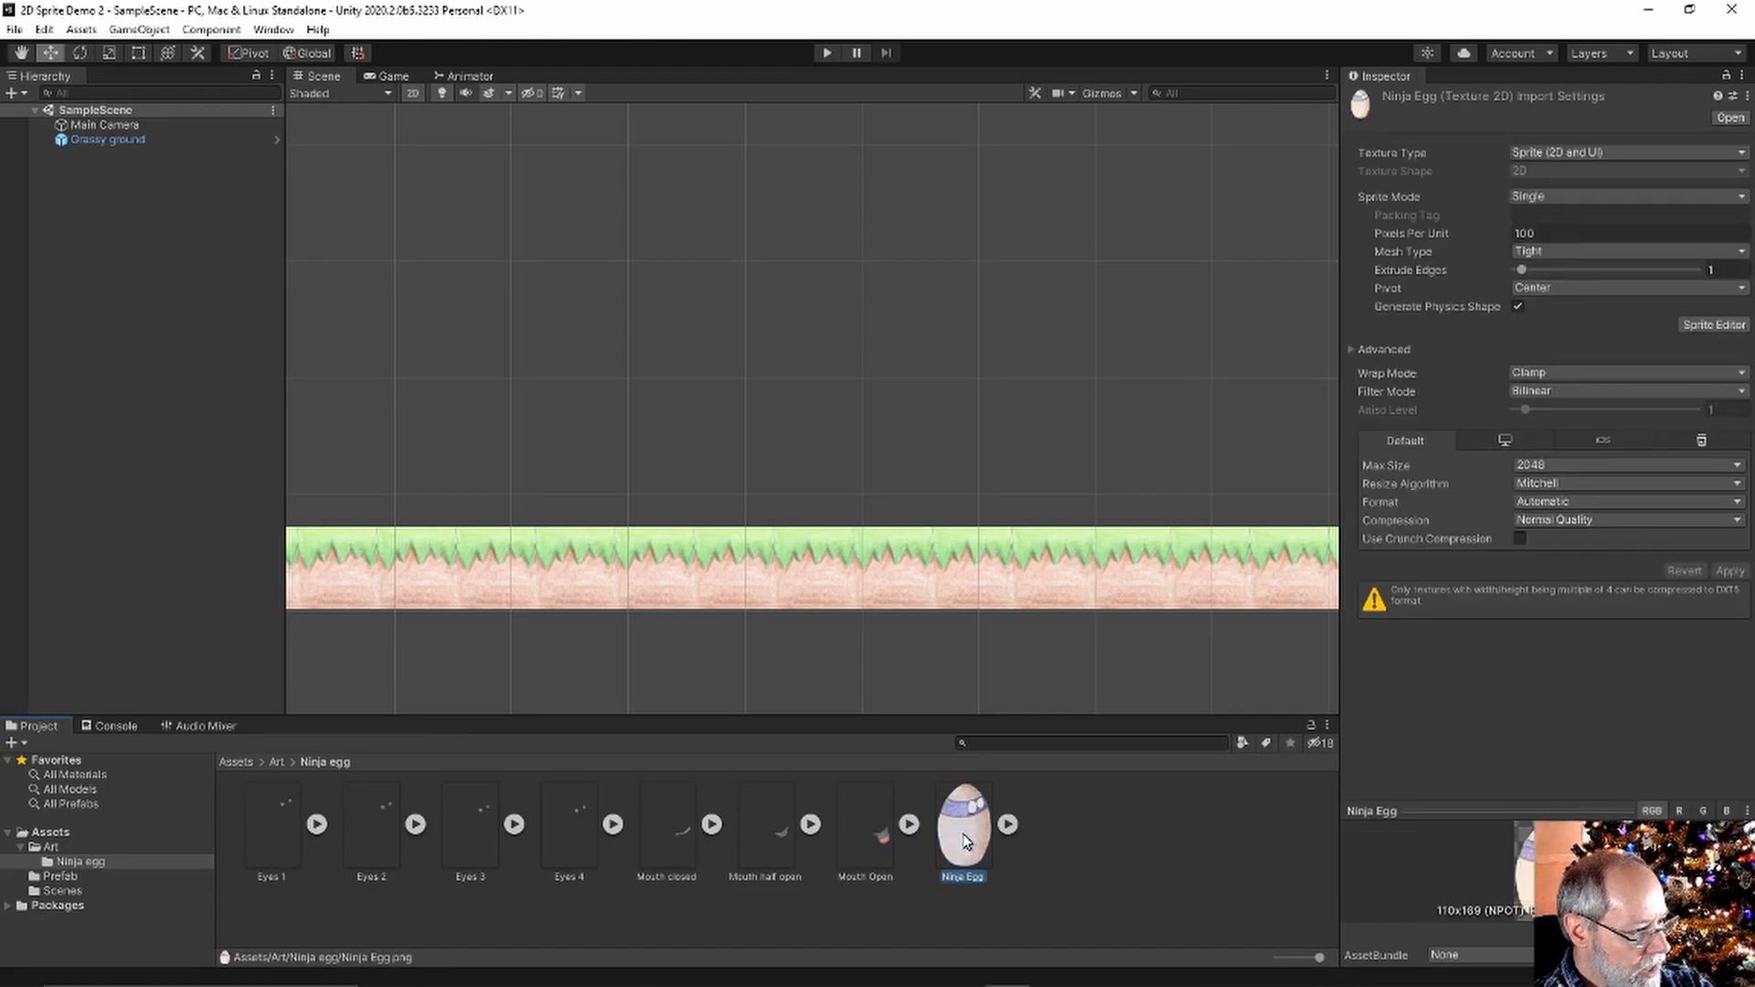
left_click(861, 839)
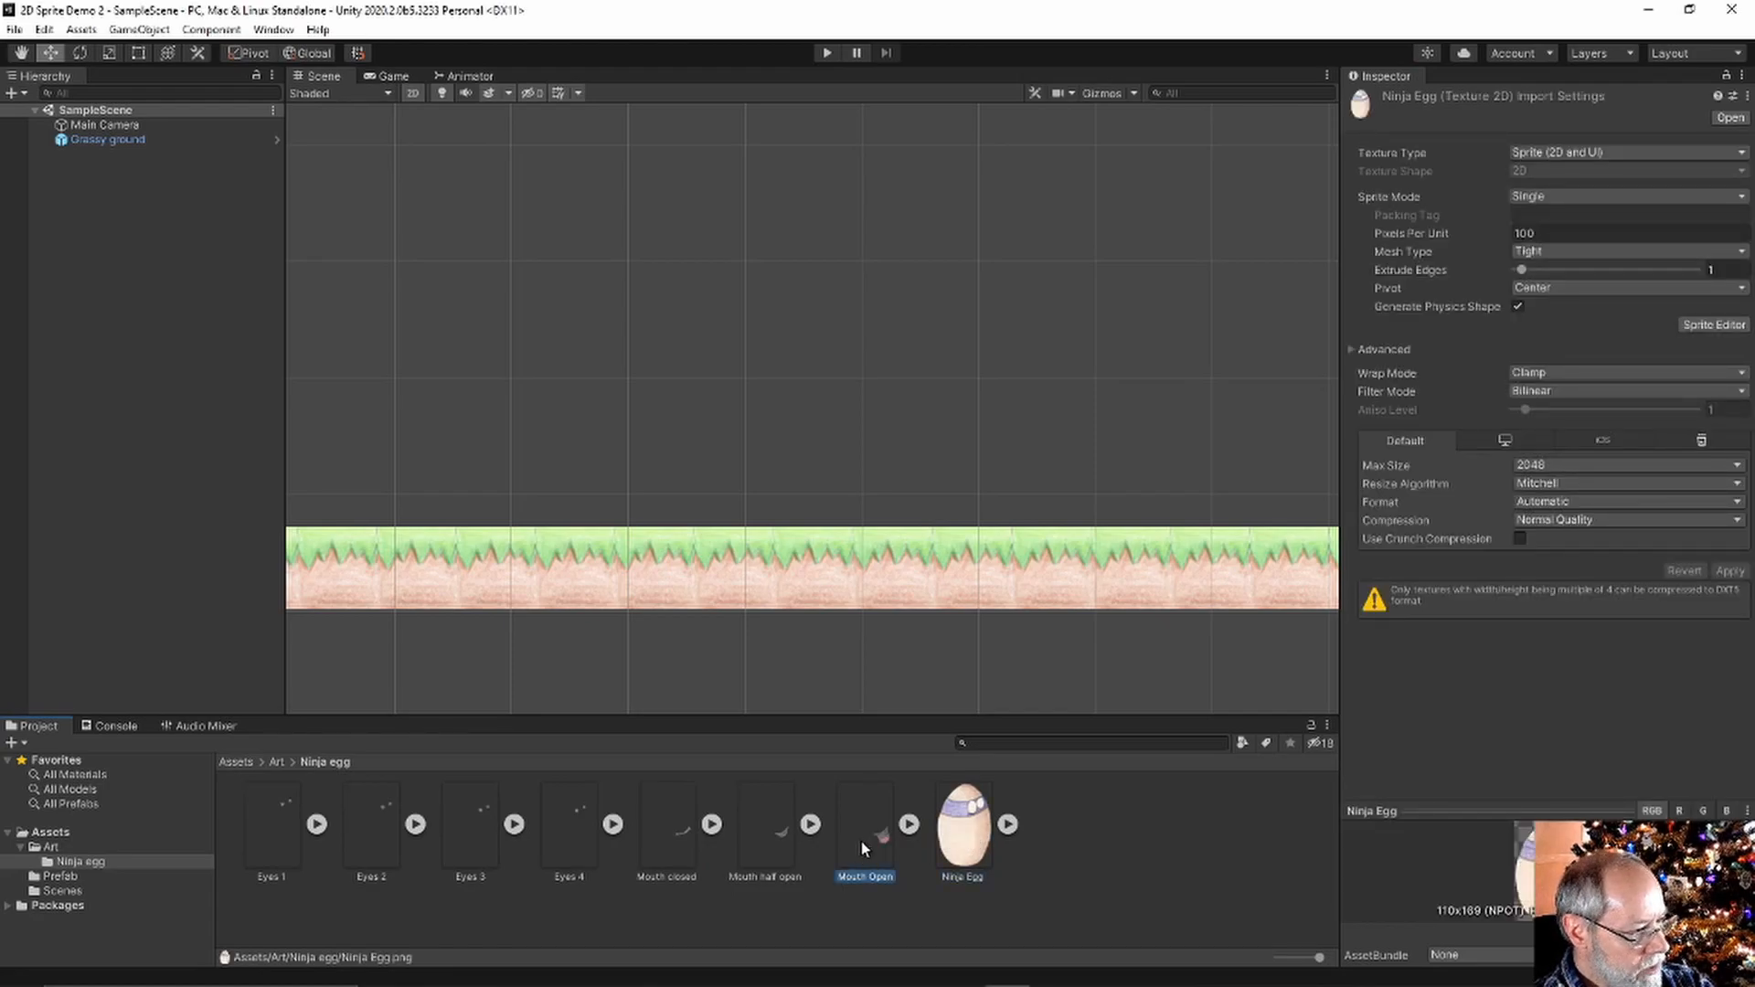
left_click(771, 849)
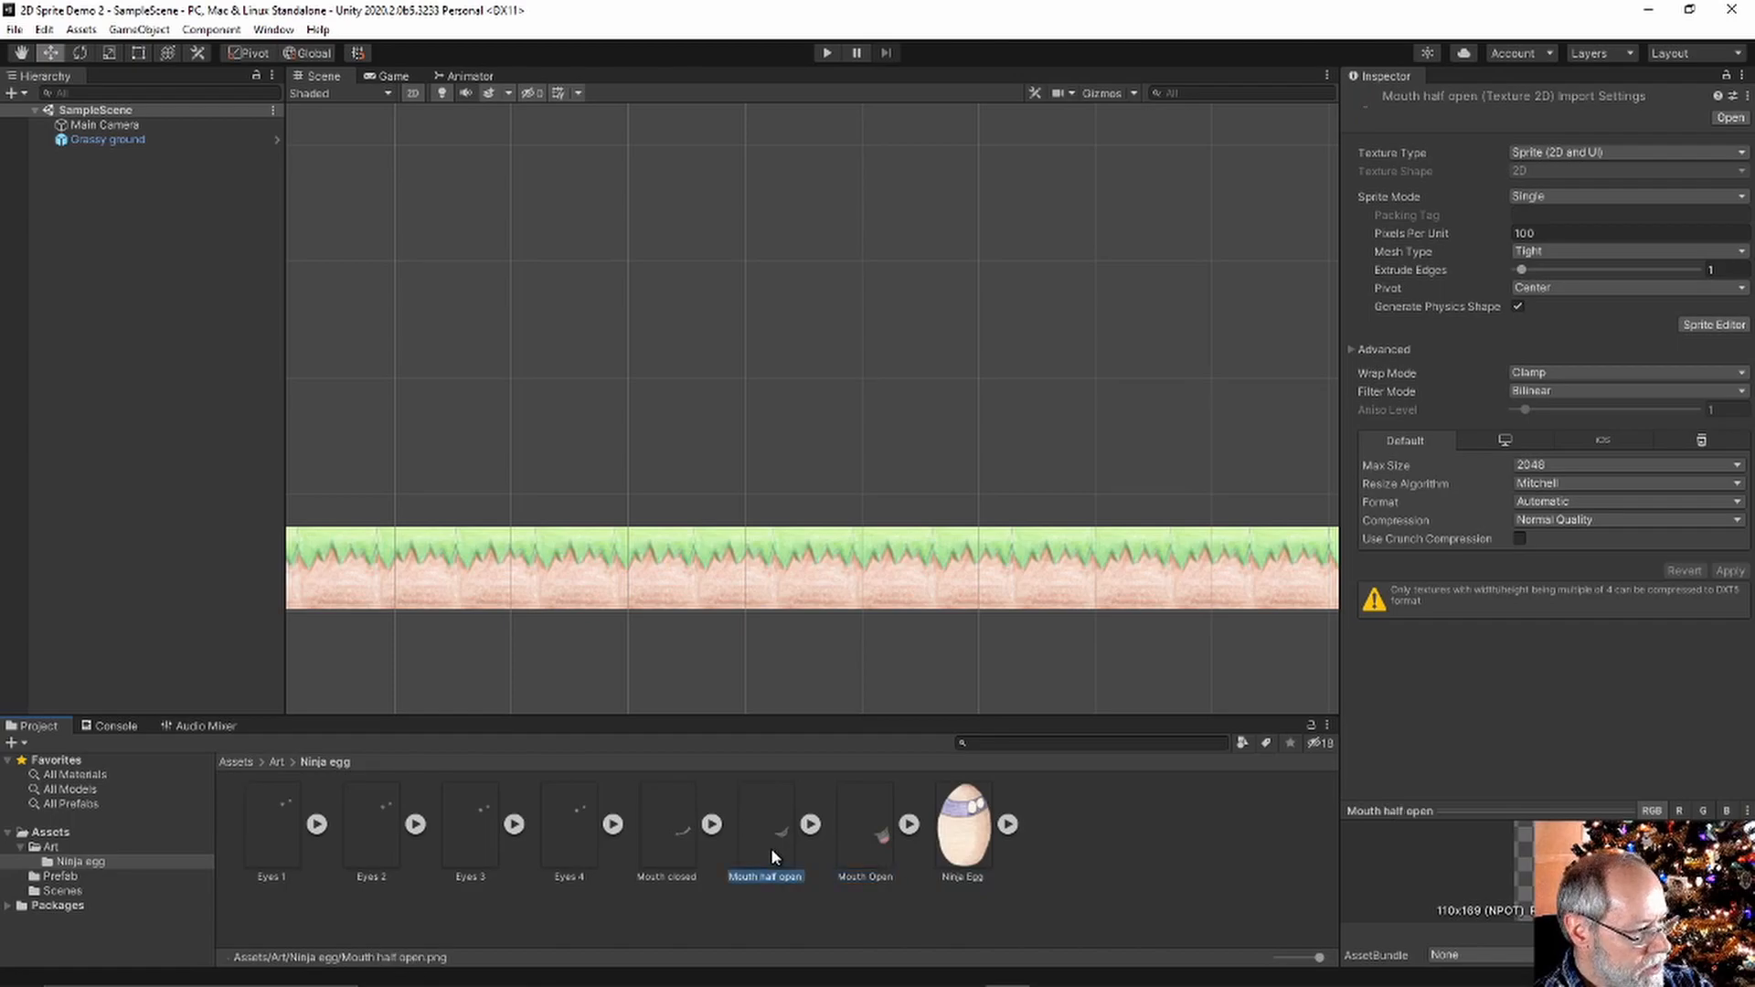
left_click(665, 836)
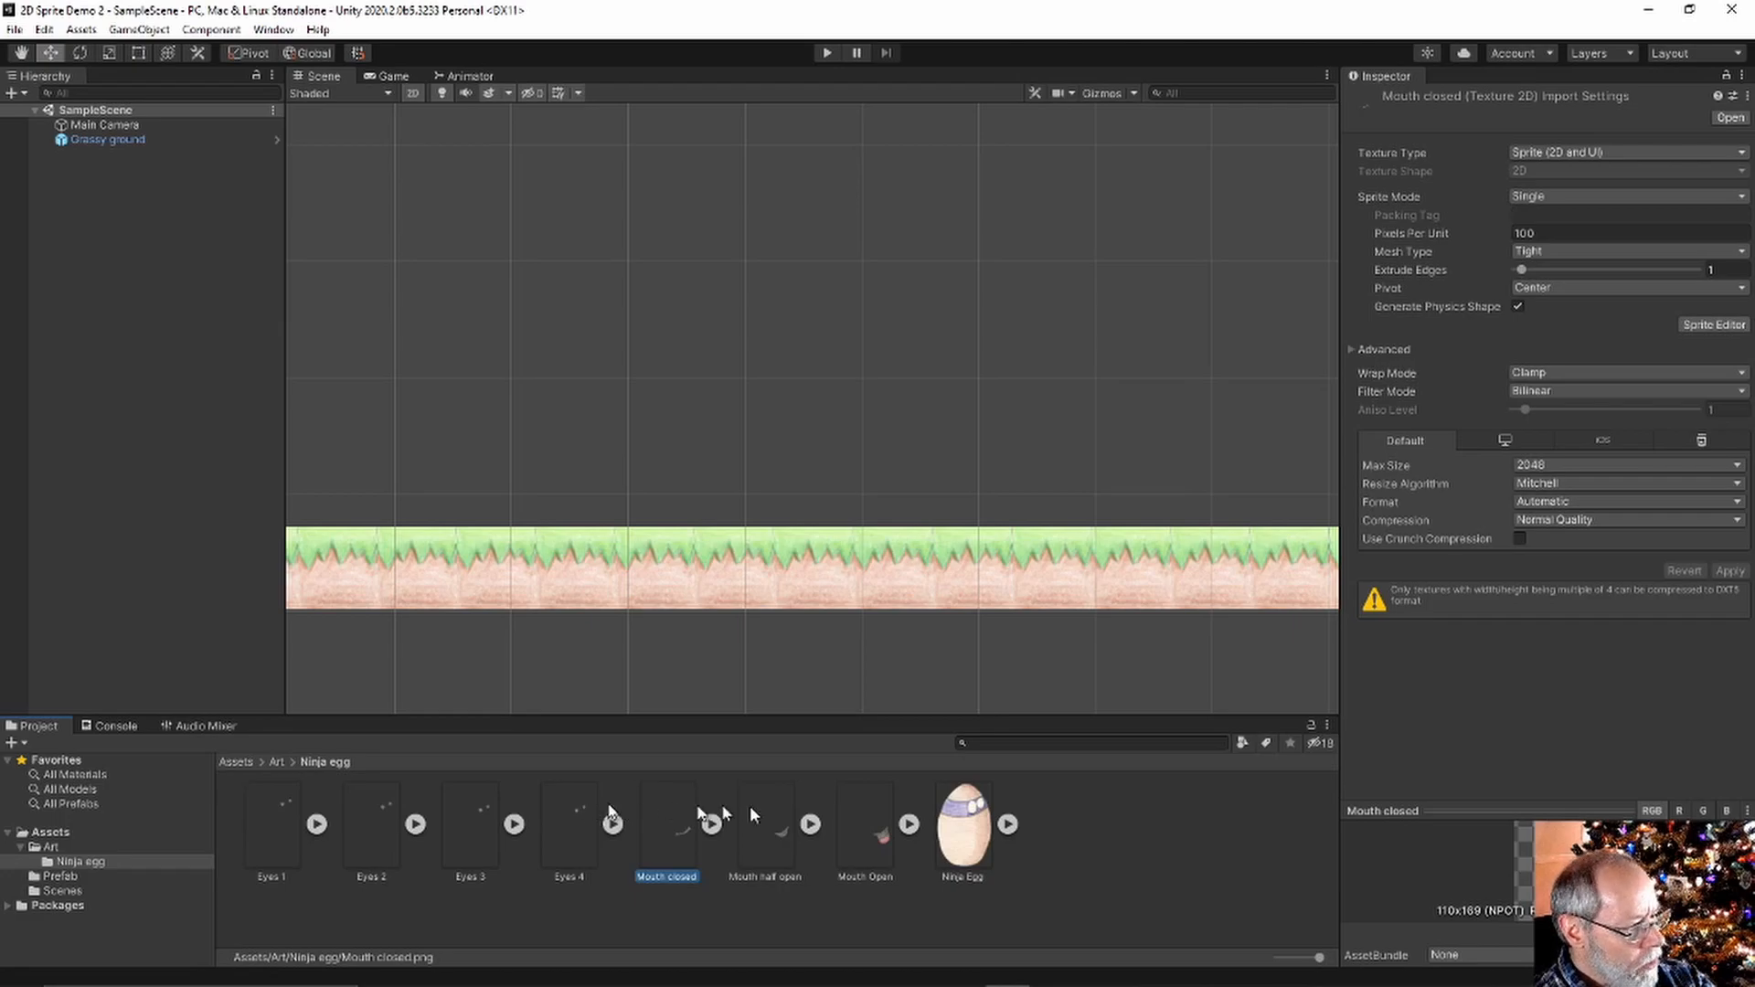
Create an empty 'Ninja Egg' object and place the Ninja Egg sprite under it
right_click(100, 173)
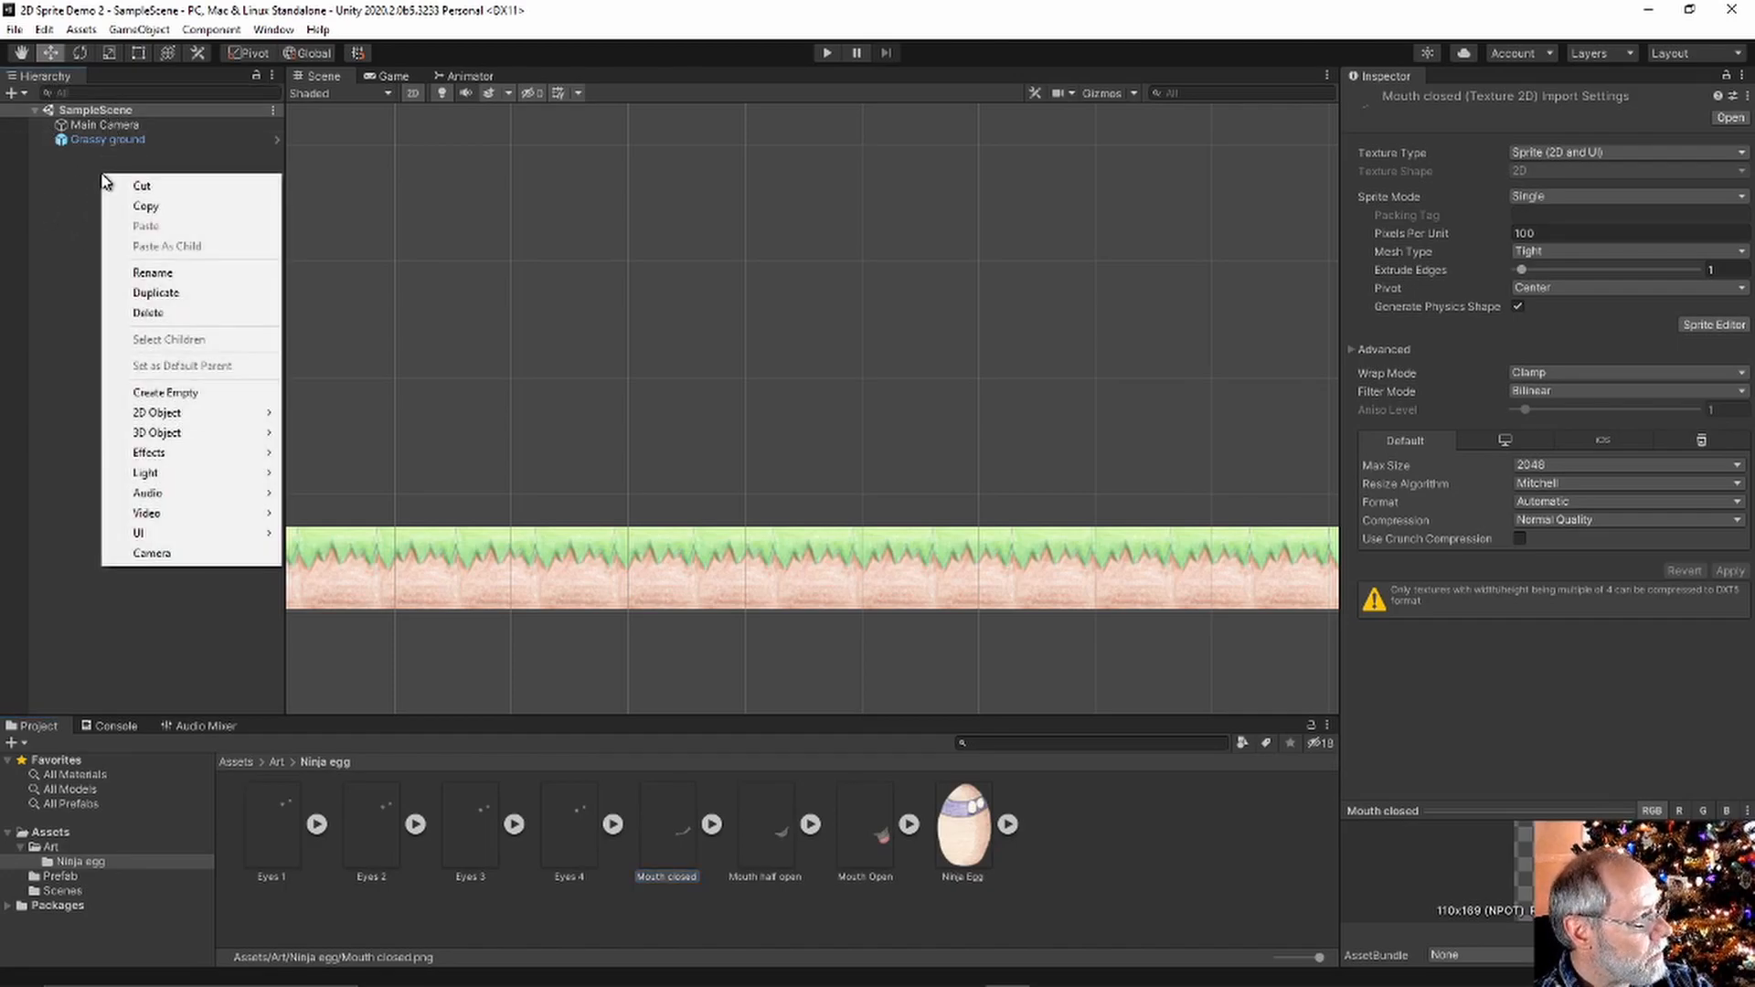
left_click(174, 392)
left_click(1491, 103)
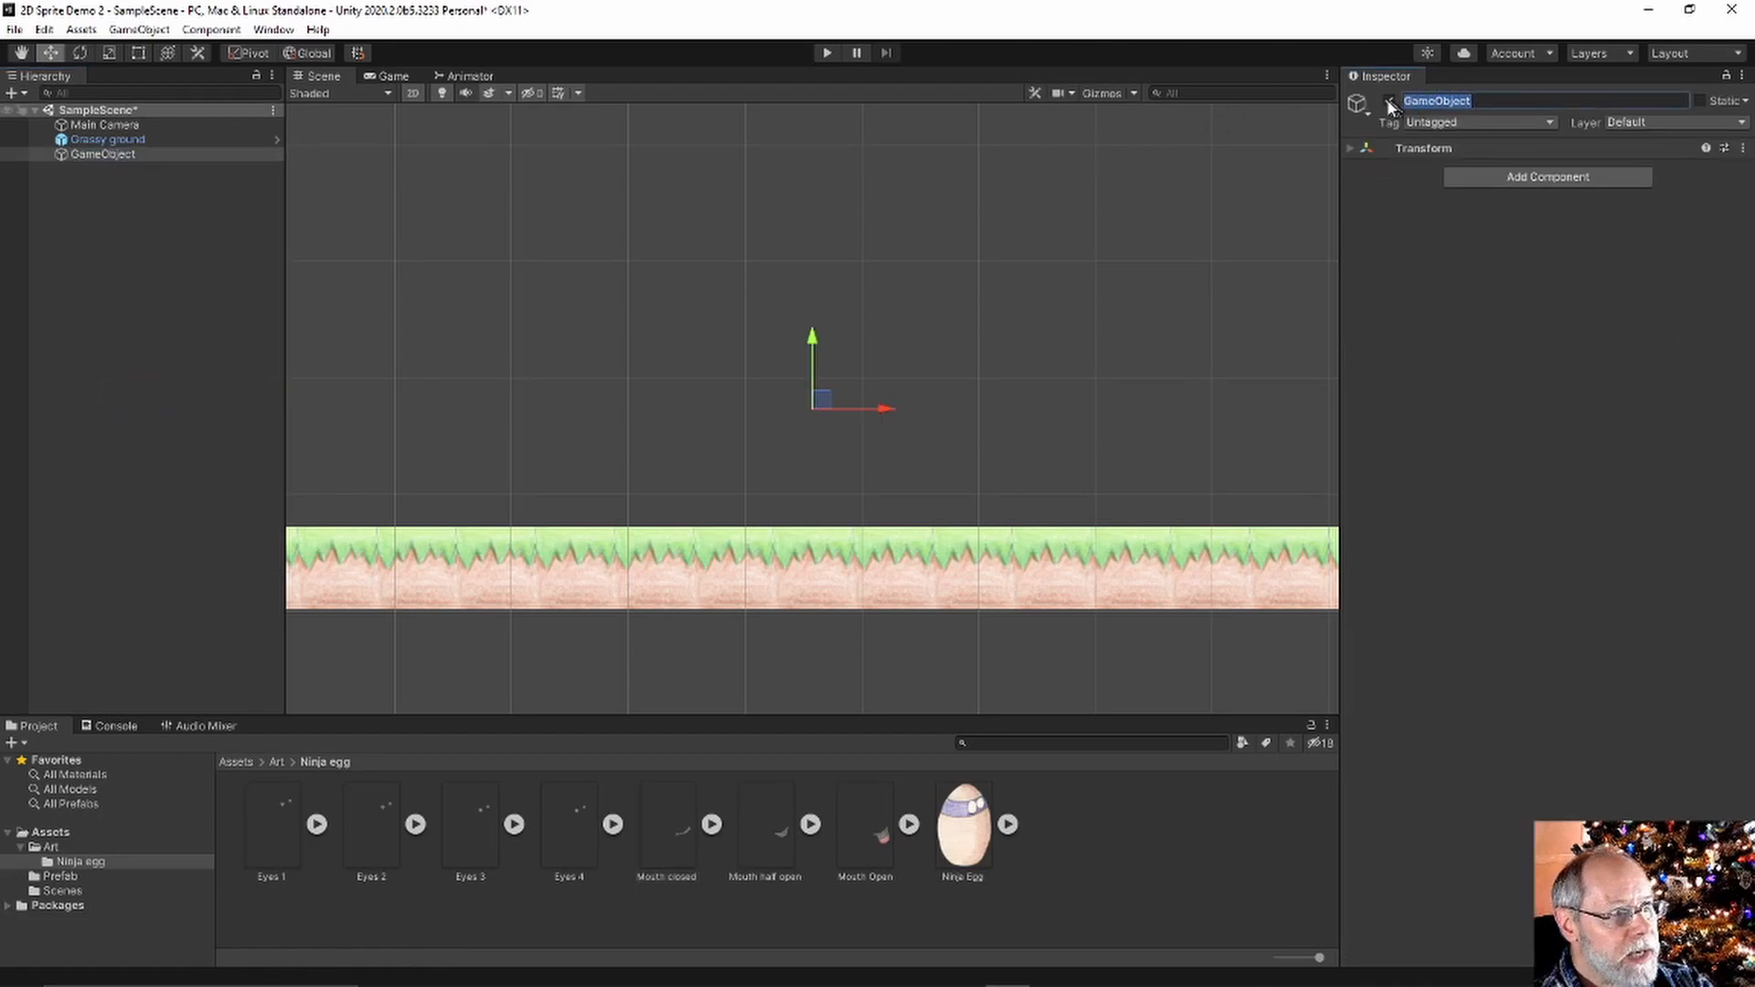
type("Ninja Egg")
key("Return")
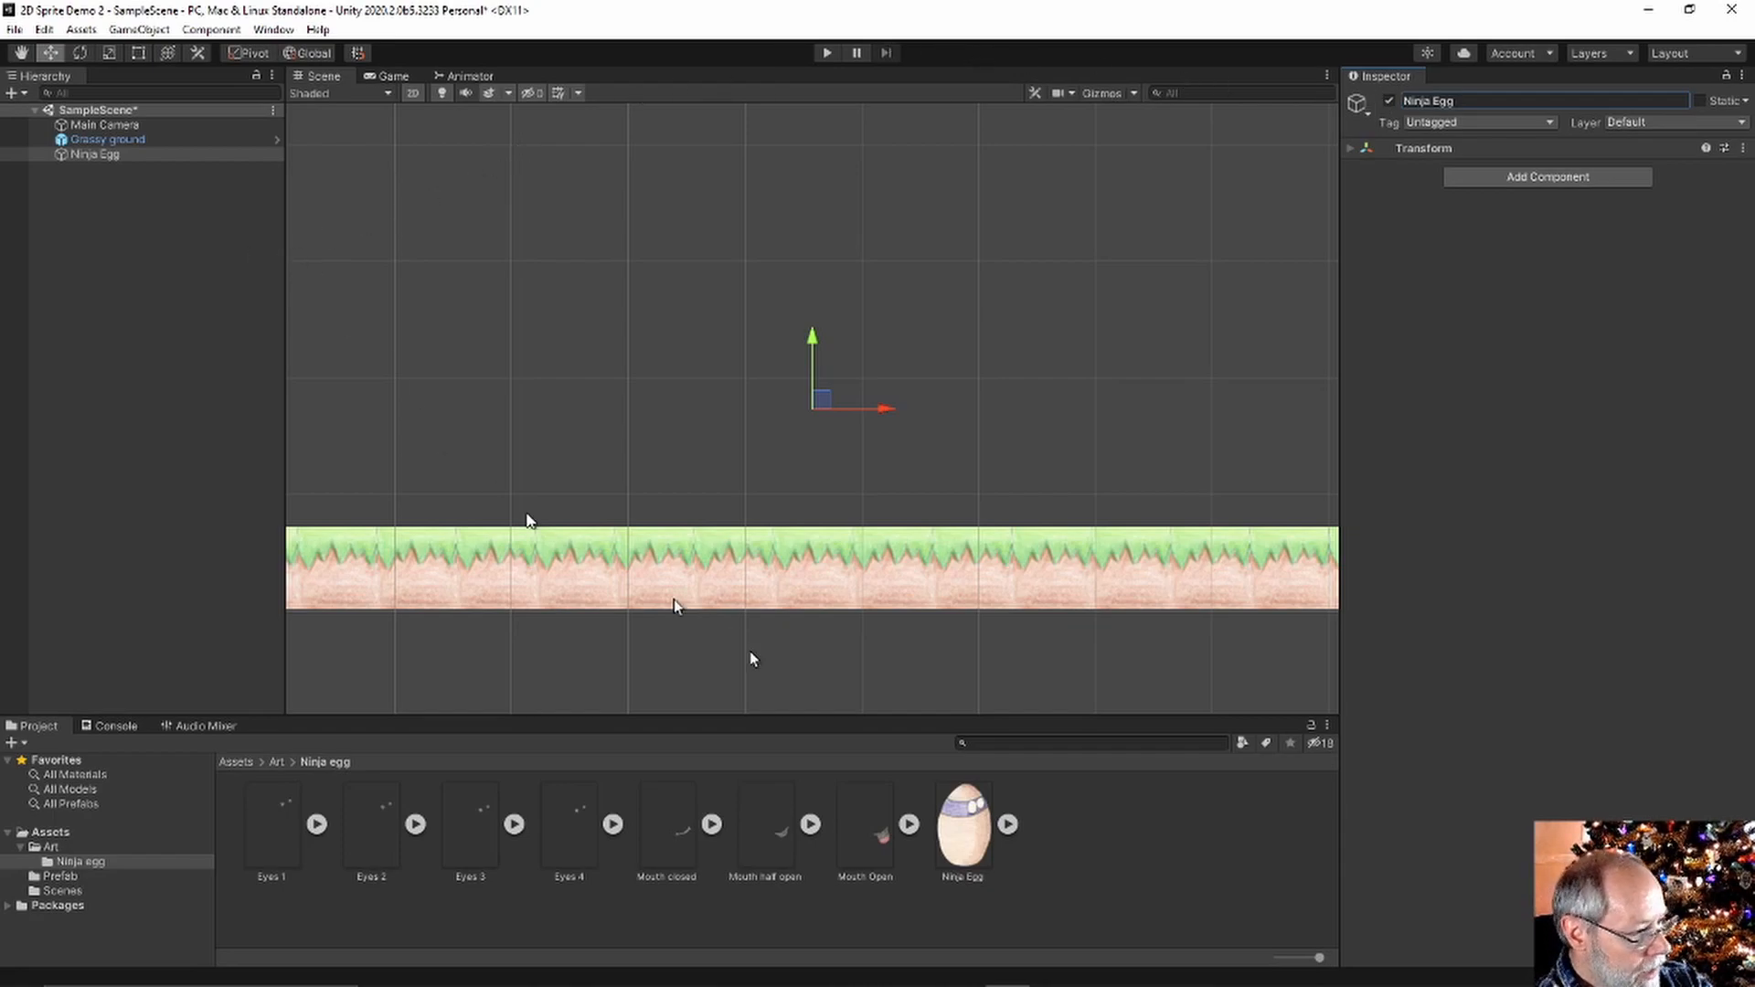
left_click_drag(983, 823, 110, 157)
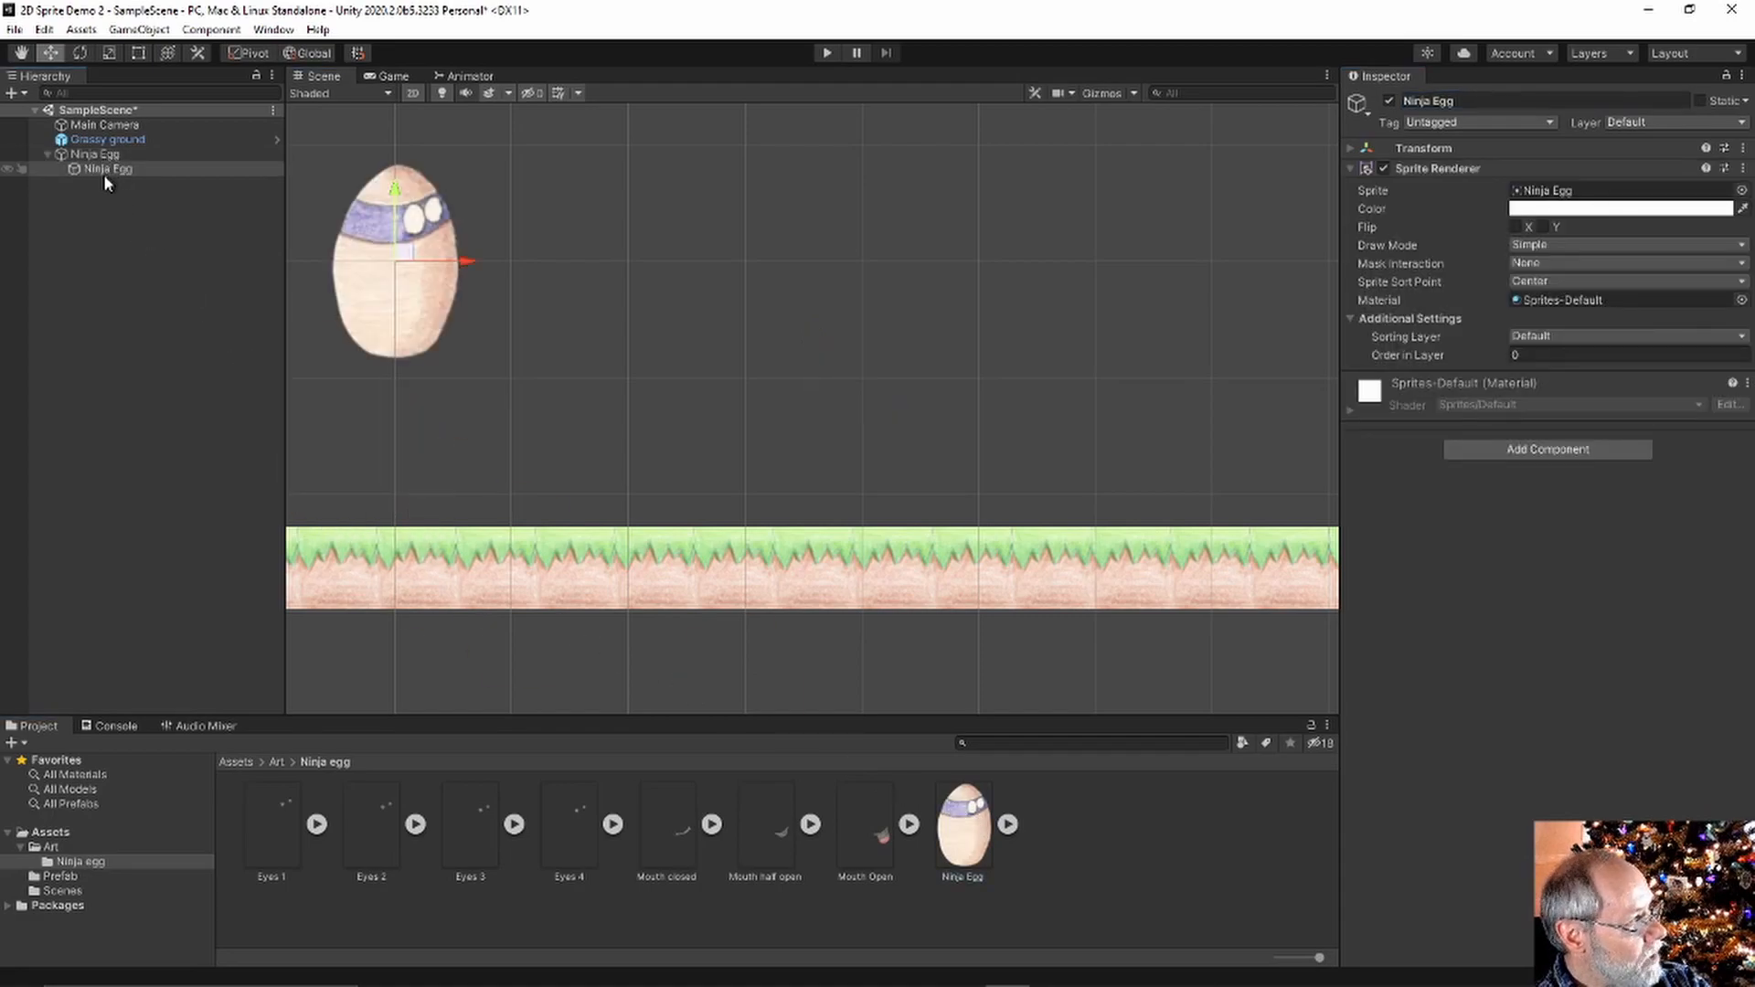
Set the child Ninja Egg sprite's Order in Layer to 1 and review its sorting layers
left_click(92, 154)
left_click(87, 168)
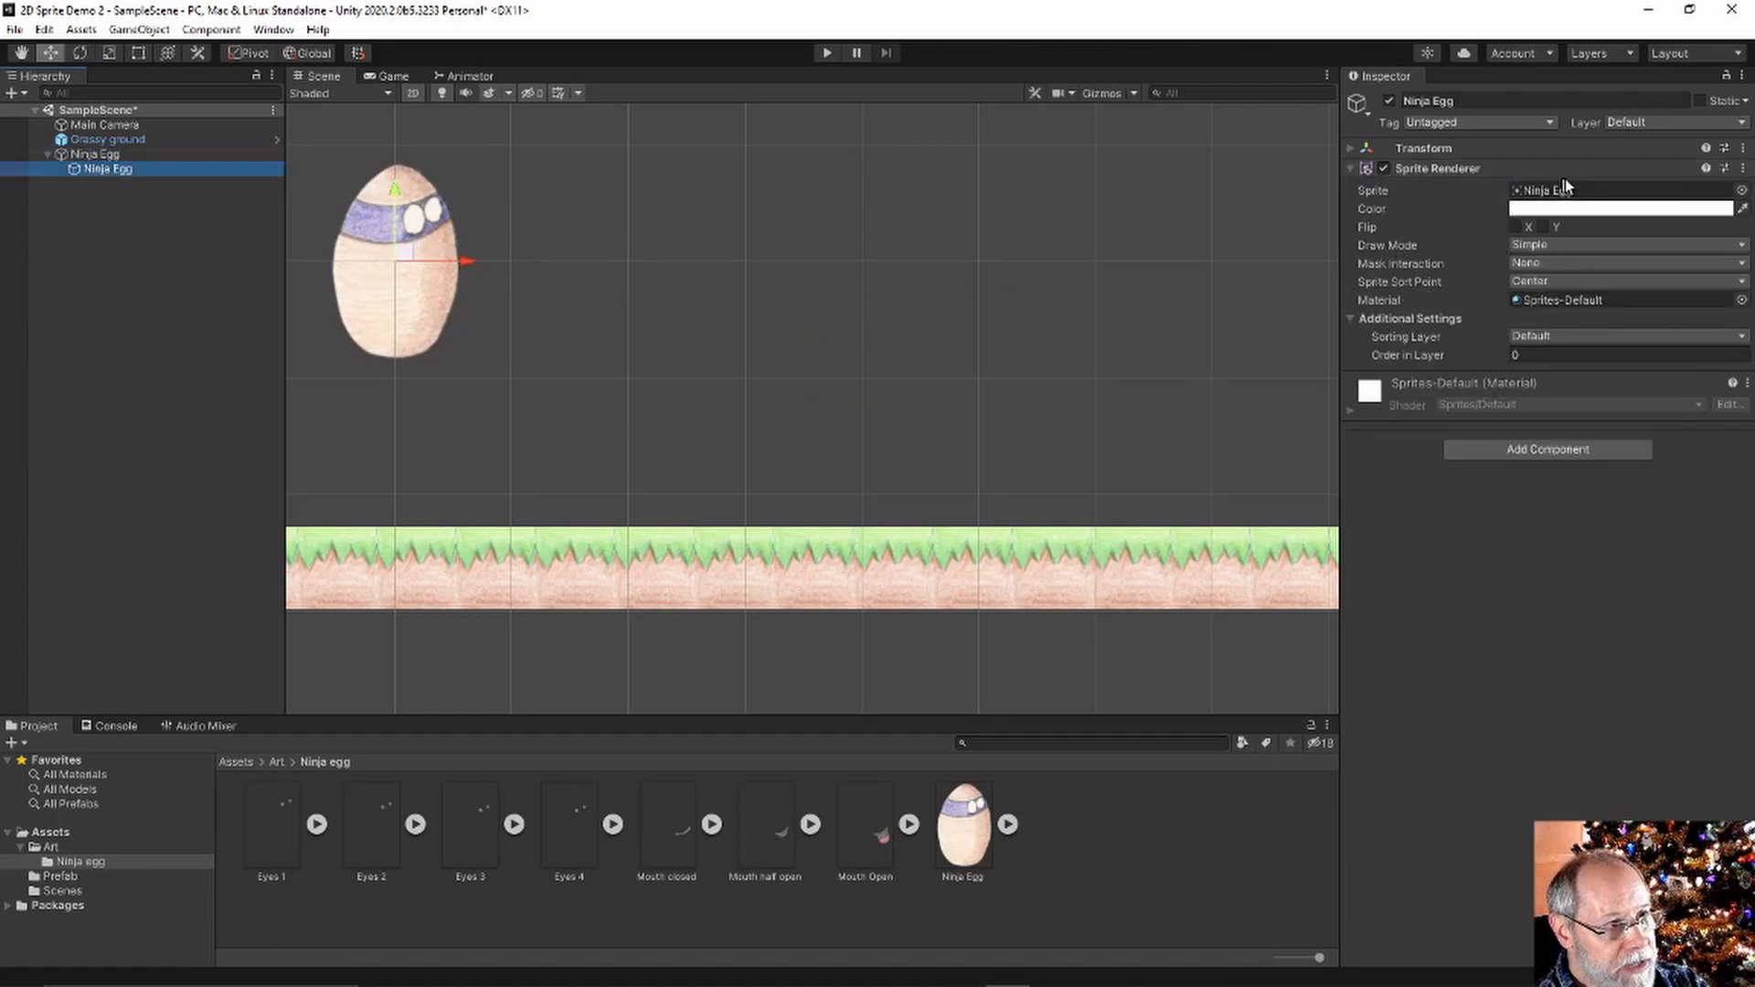
left_click(1539, 353)
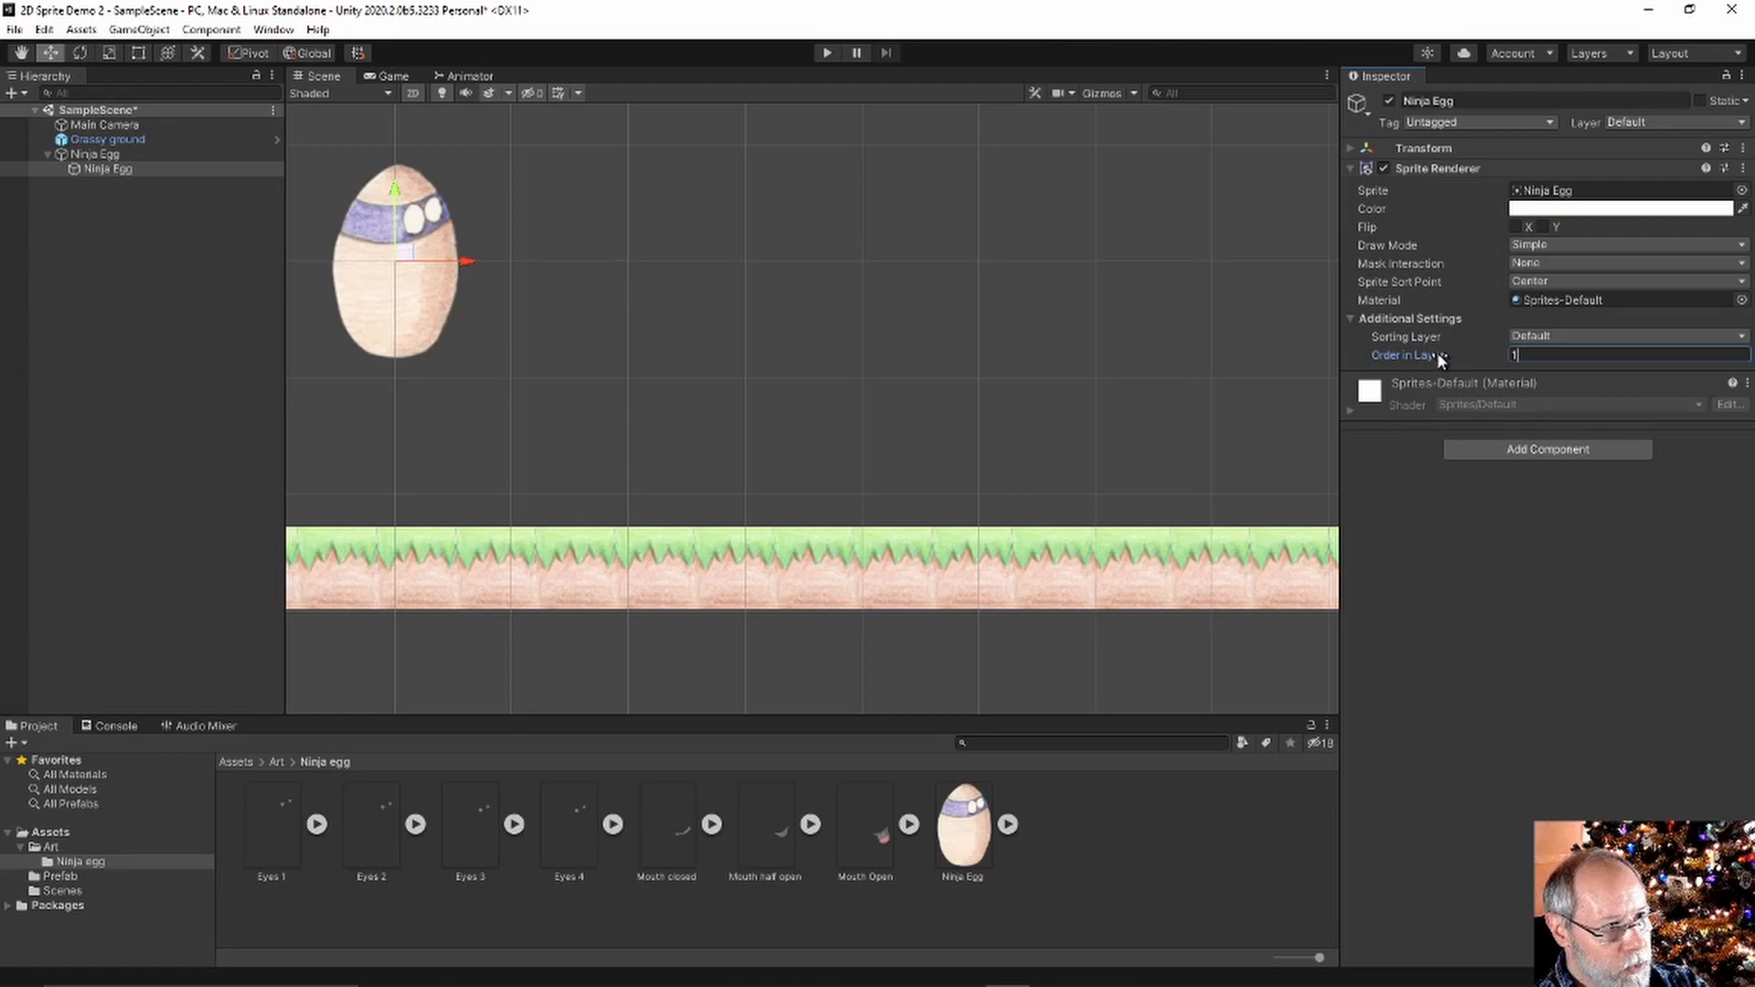
left_click(1474, 316)
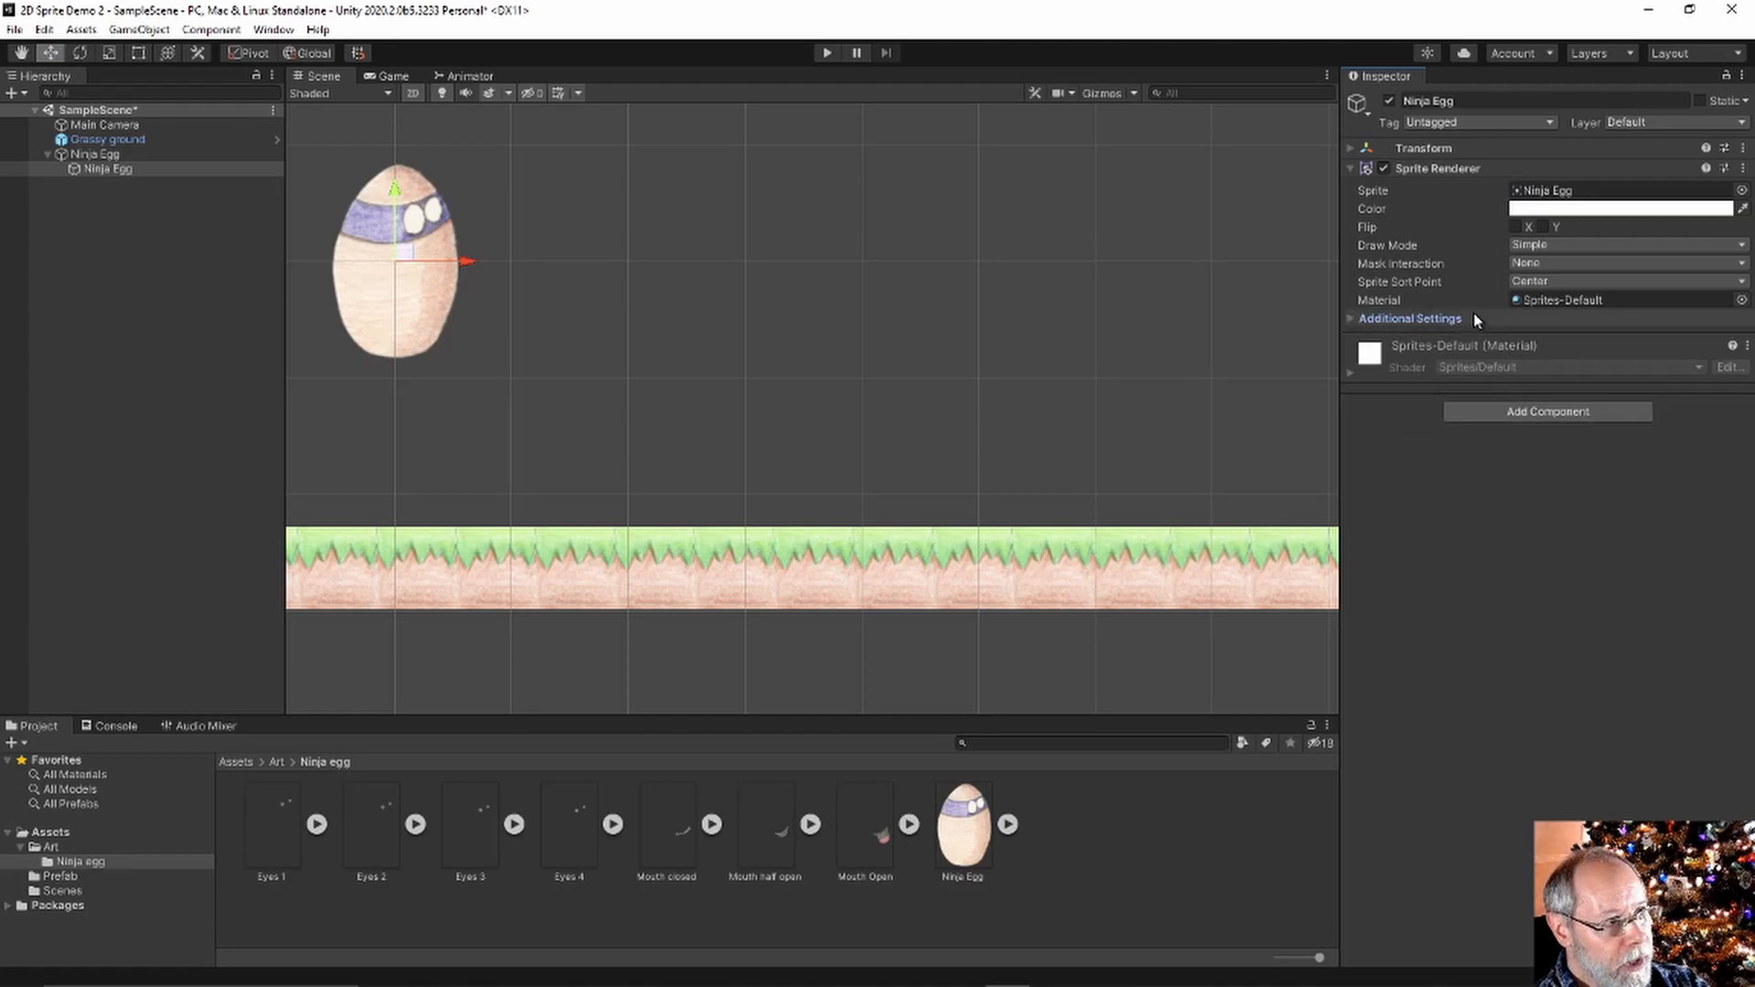
left_click(1351, 318)
left_click(1544, 338)
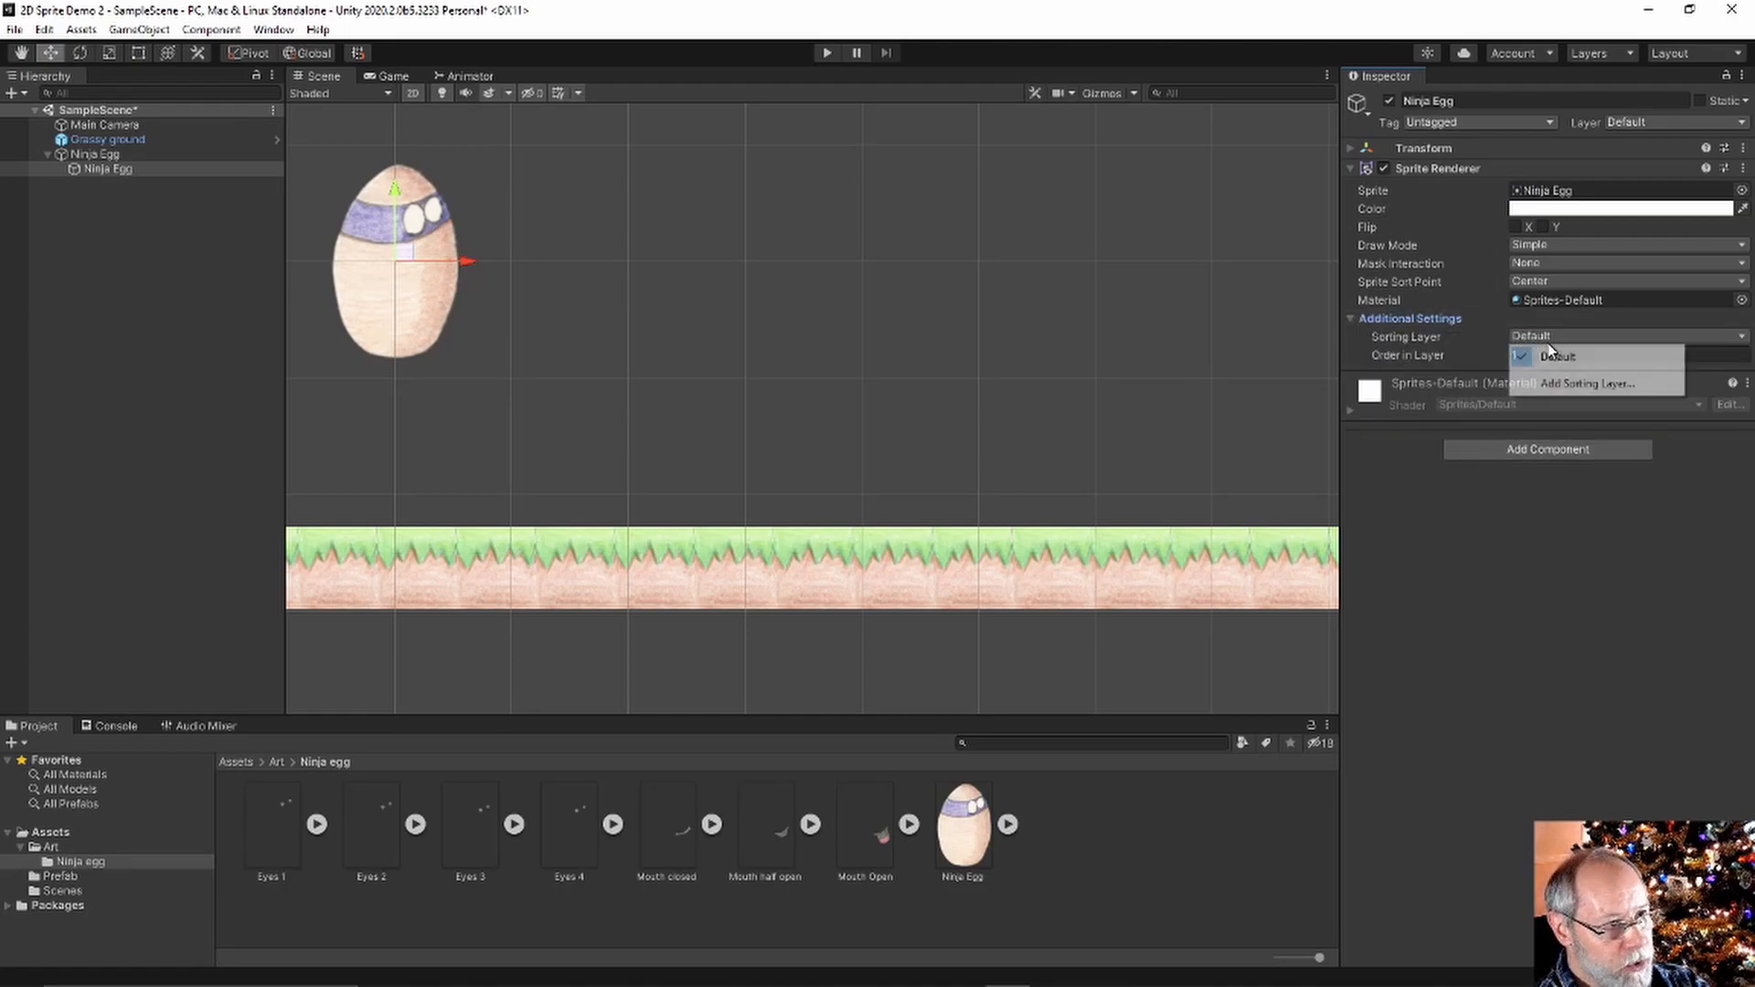
left_click(1422, 319)
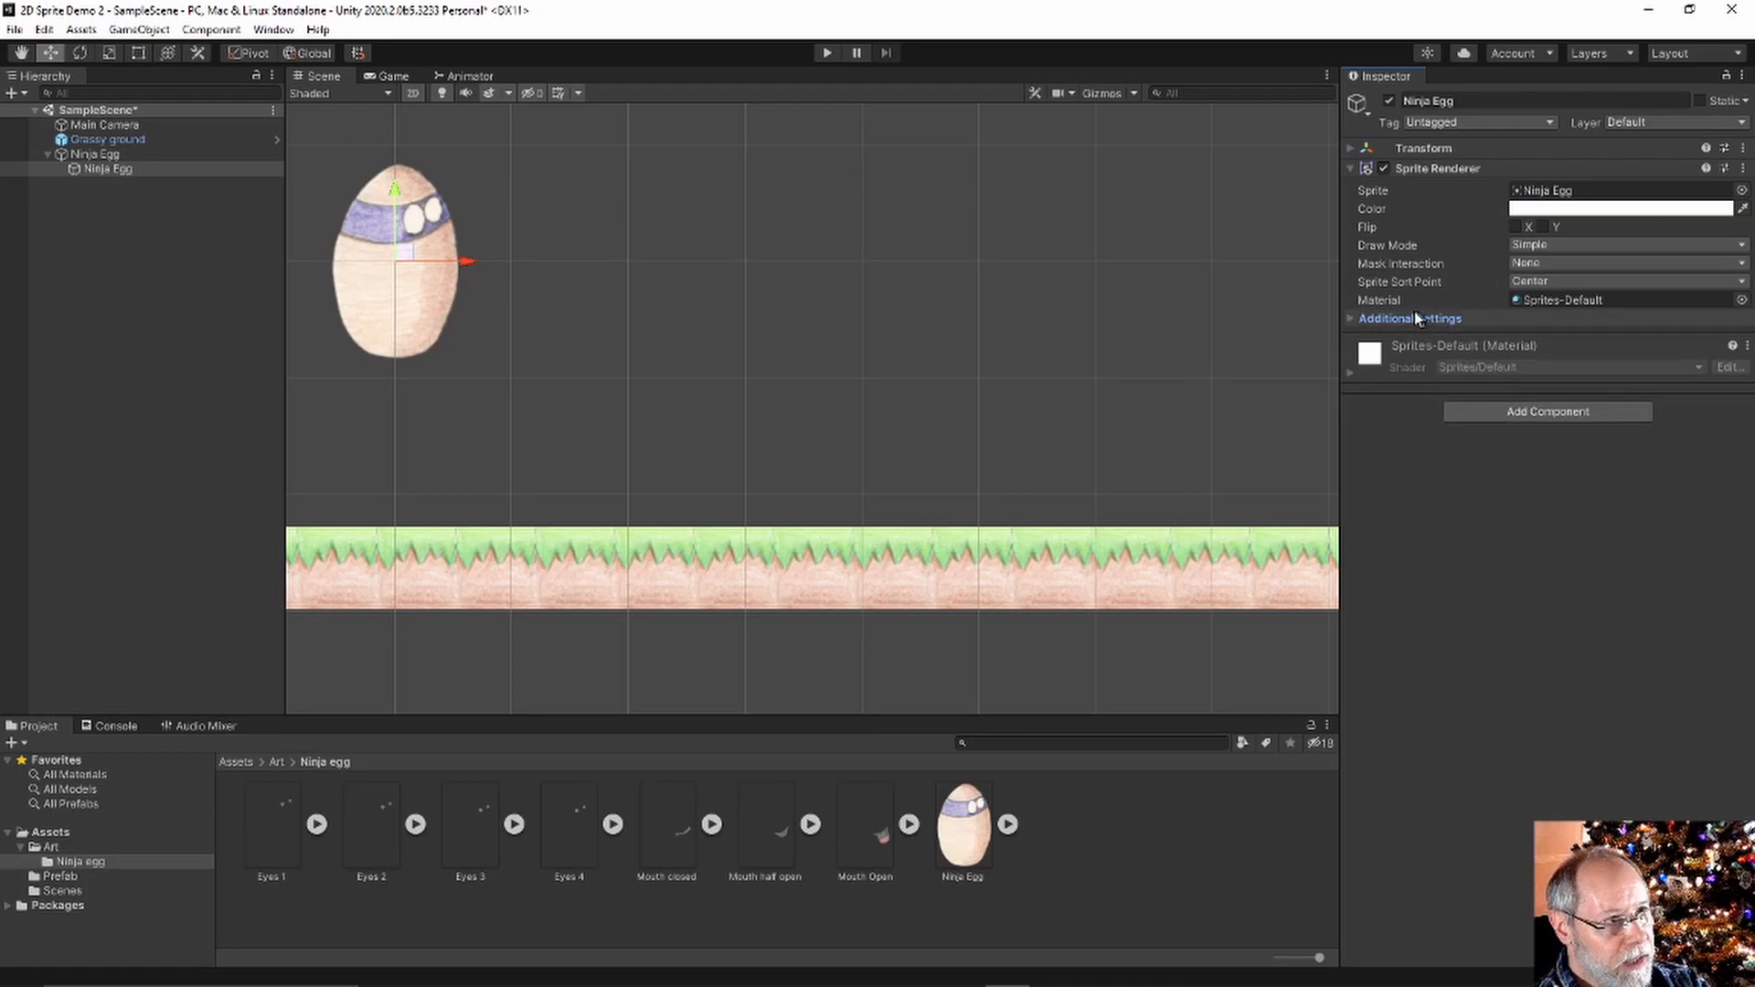
left_click(1353, 318)
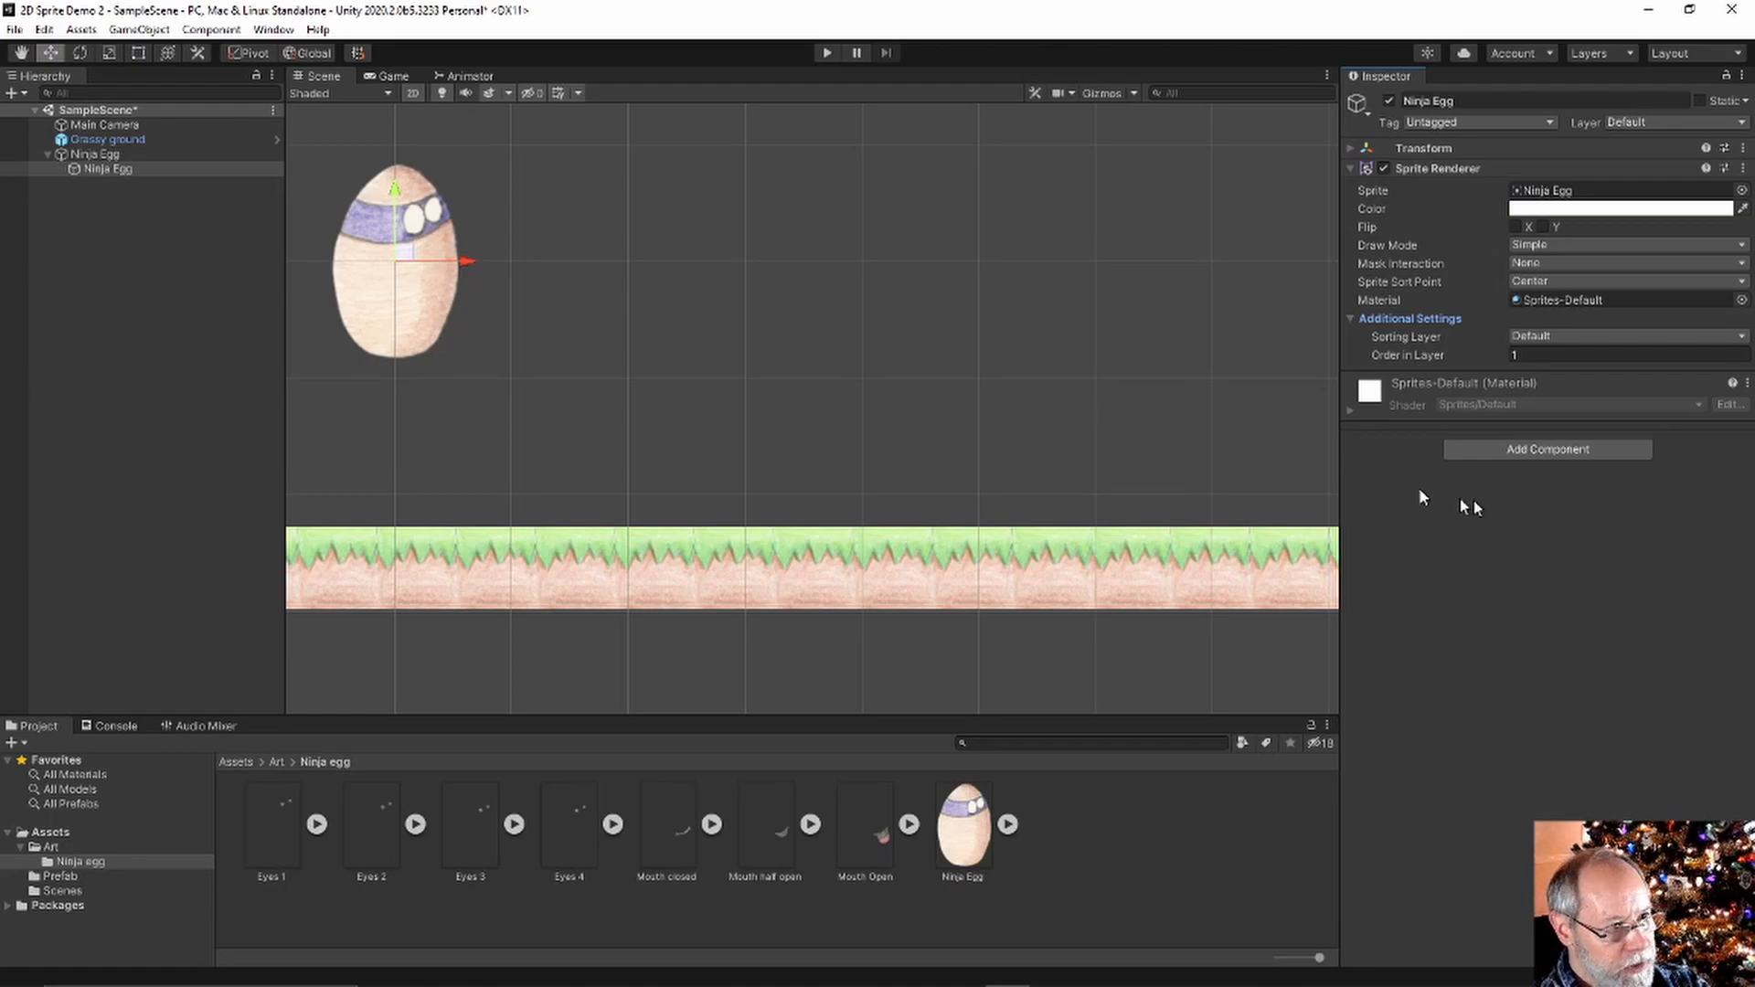
Add a Rigidbody 2D and a Capsule Collider 2D to the Ninja Egg
left_click(1543, 448)
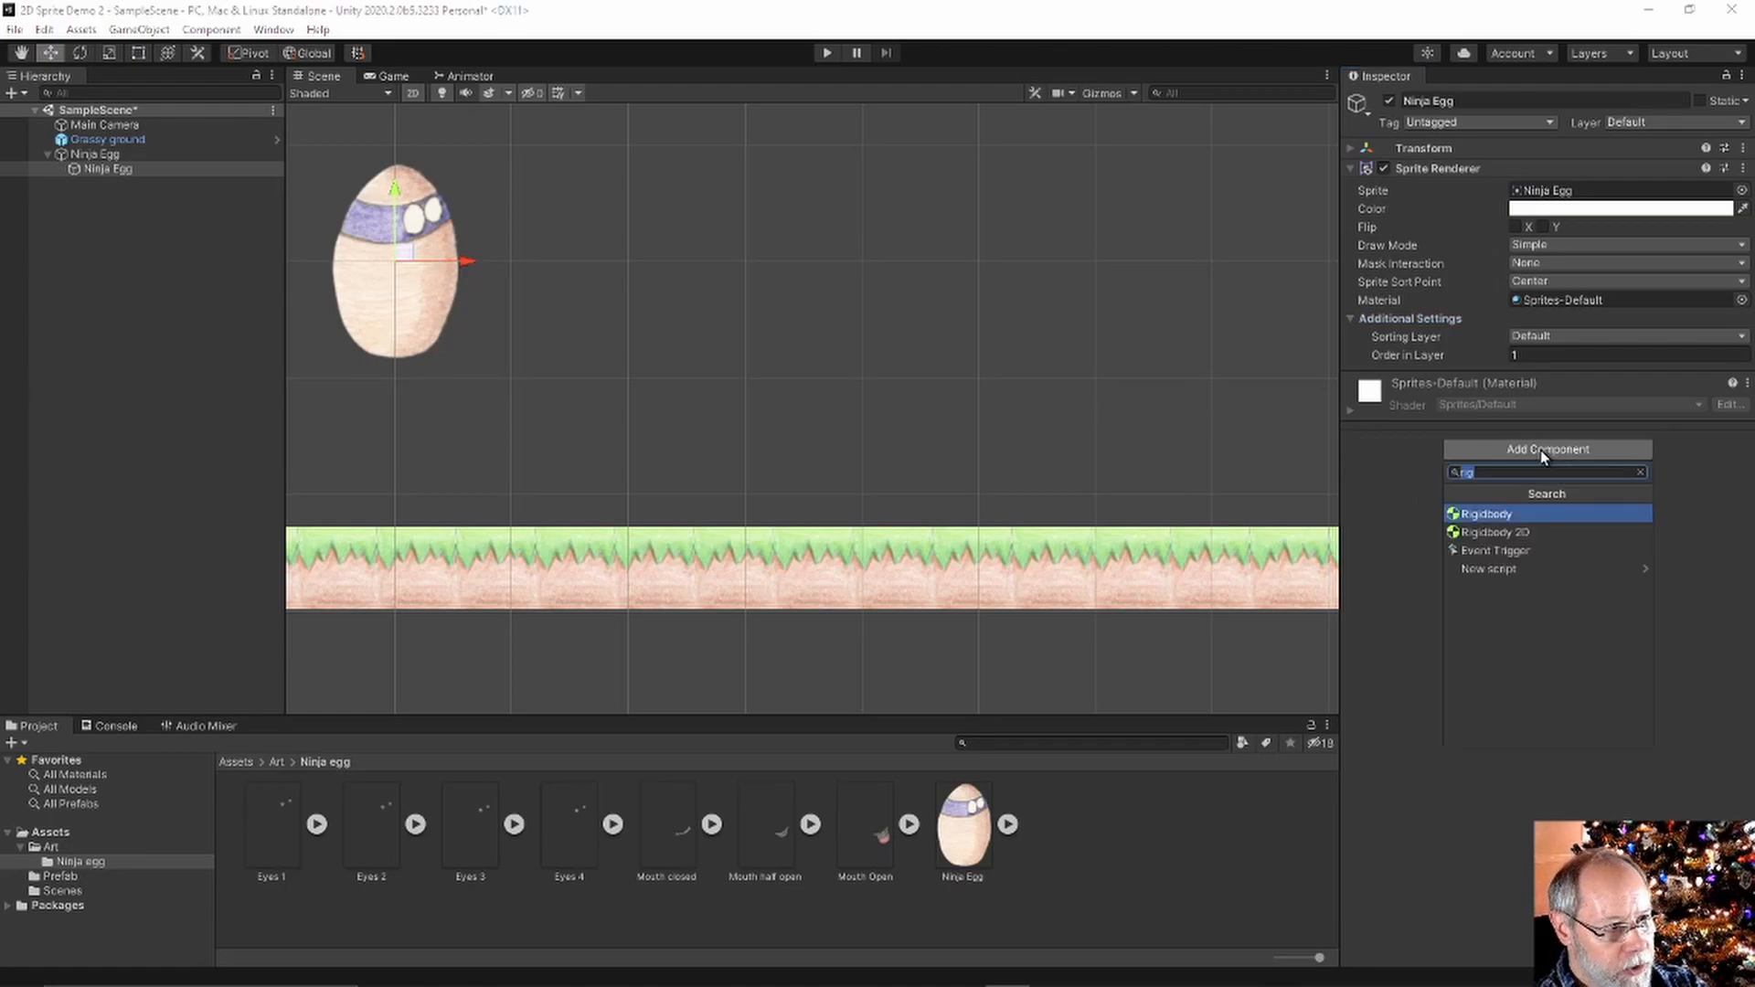
key("Escape")
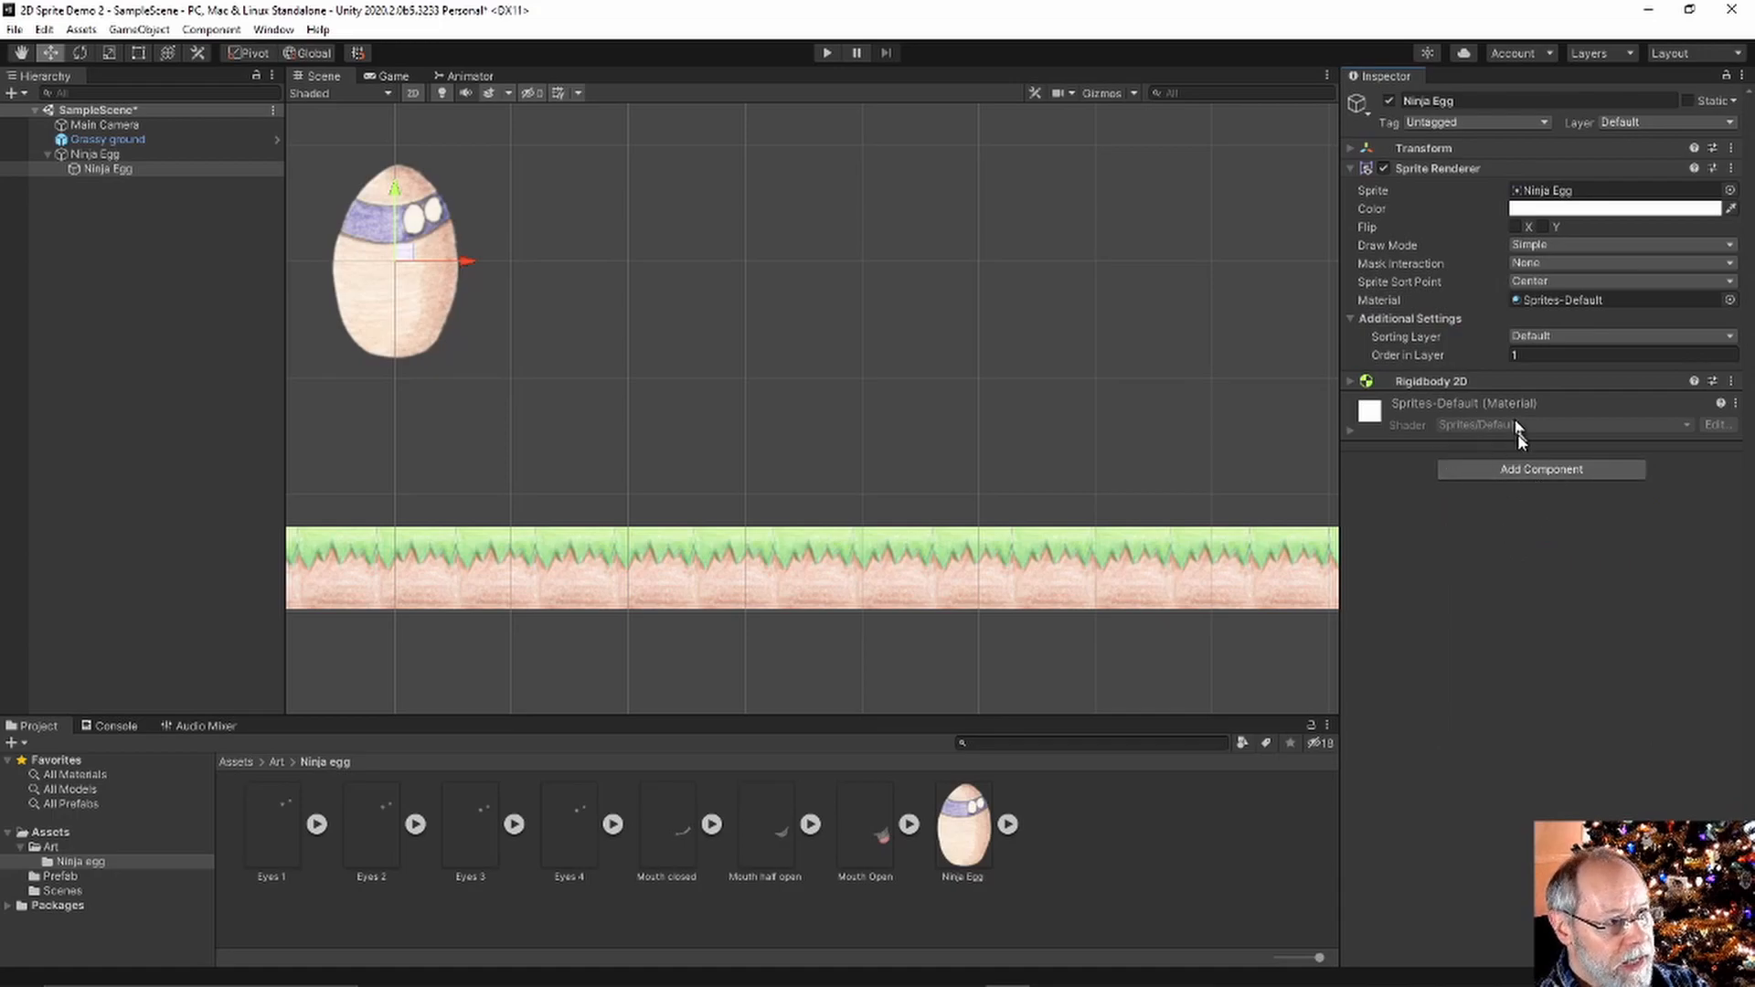
left_click(1523, 474)
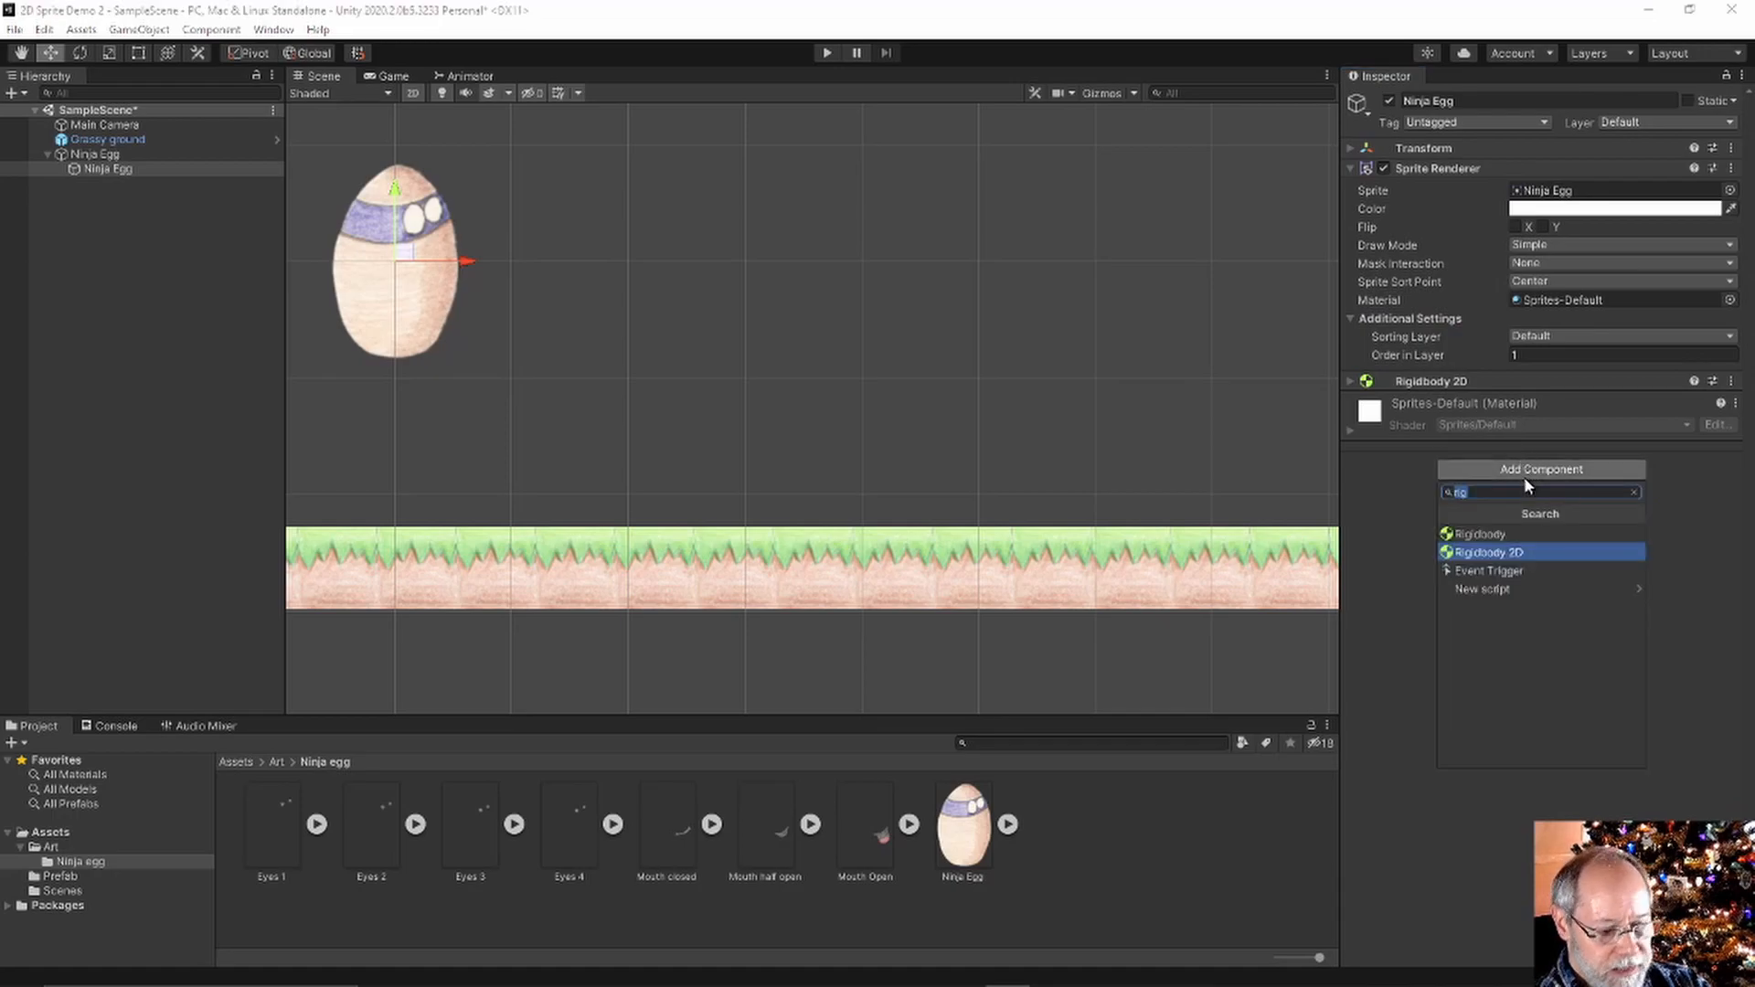
type("capsul")
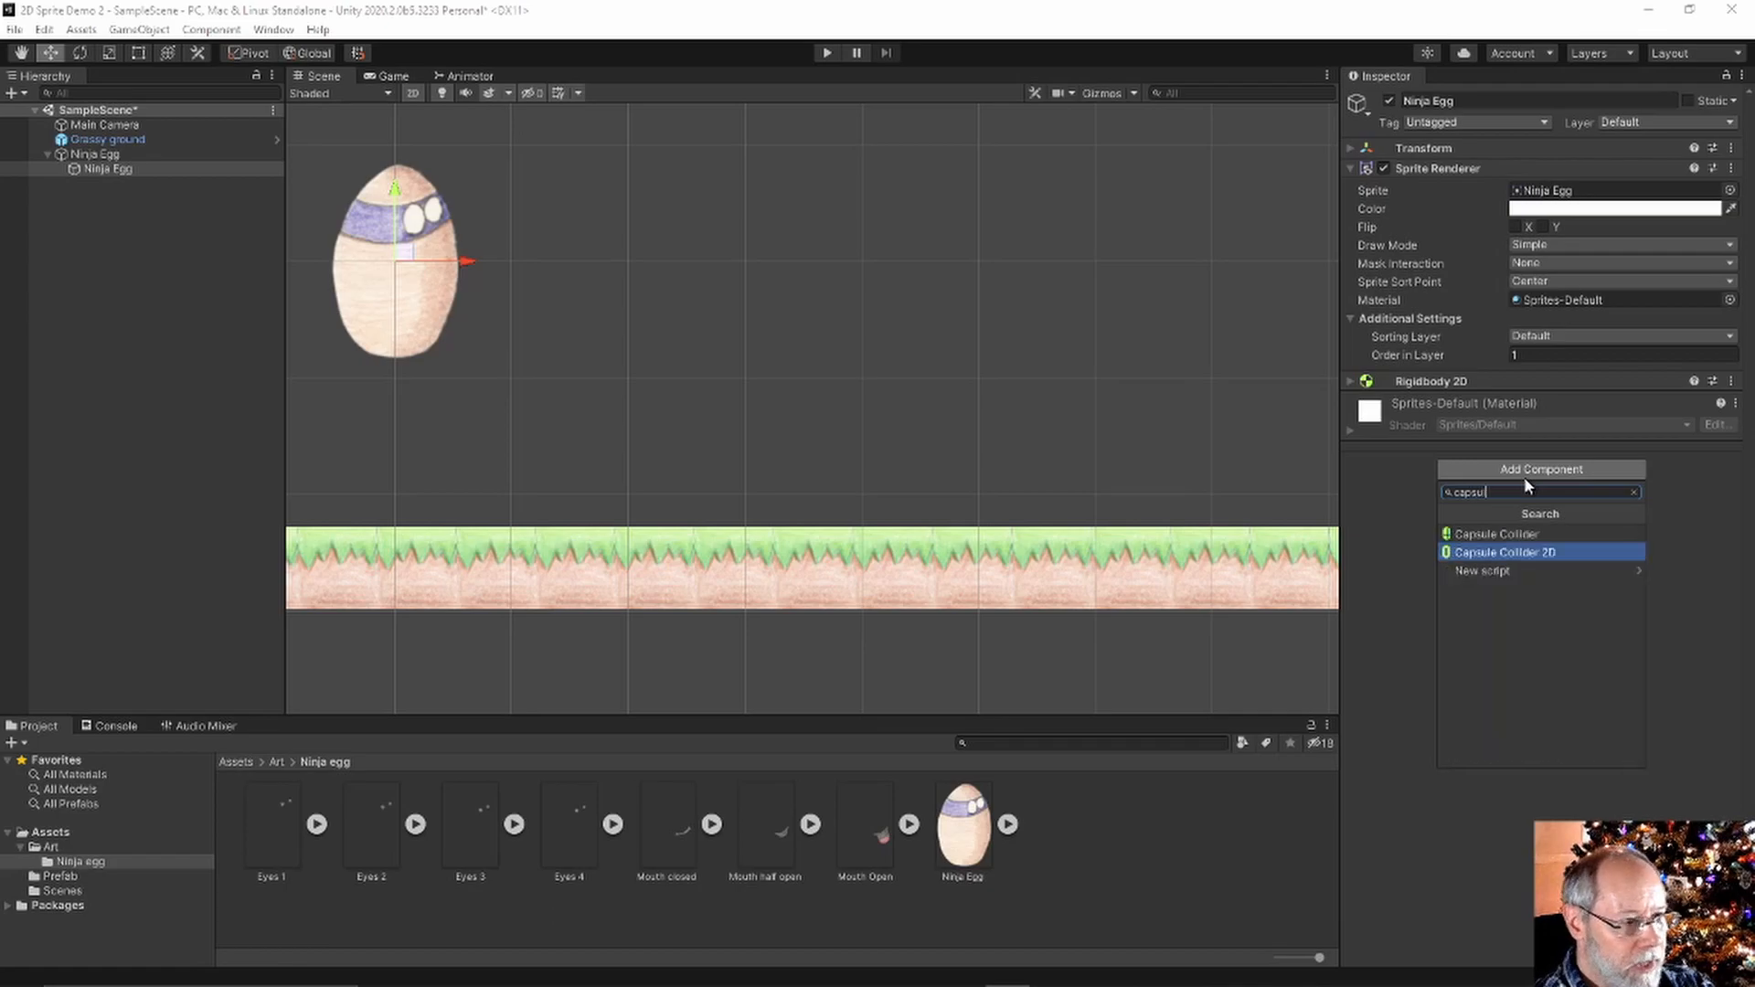
left_click(1531, 553)
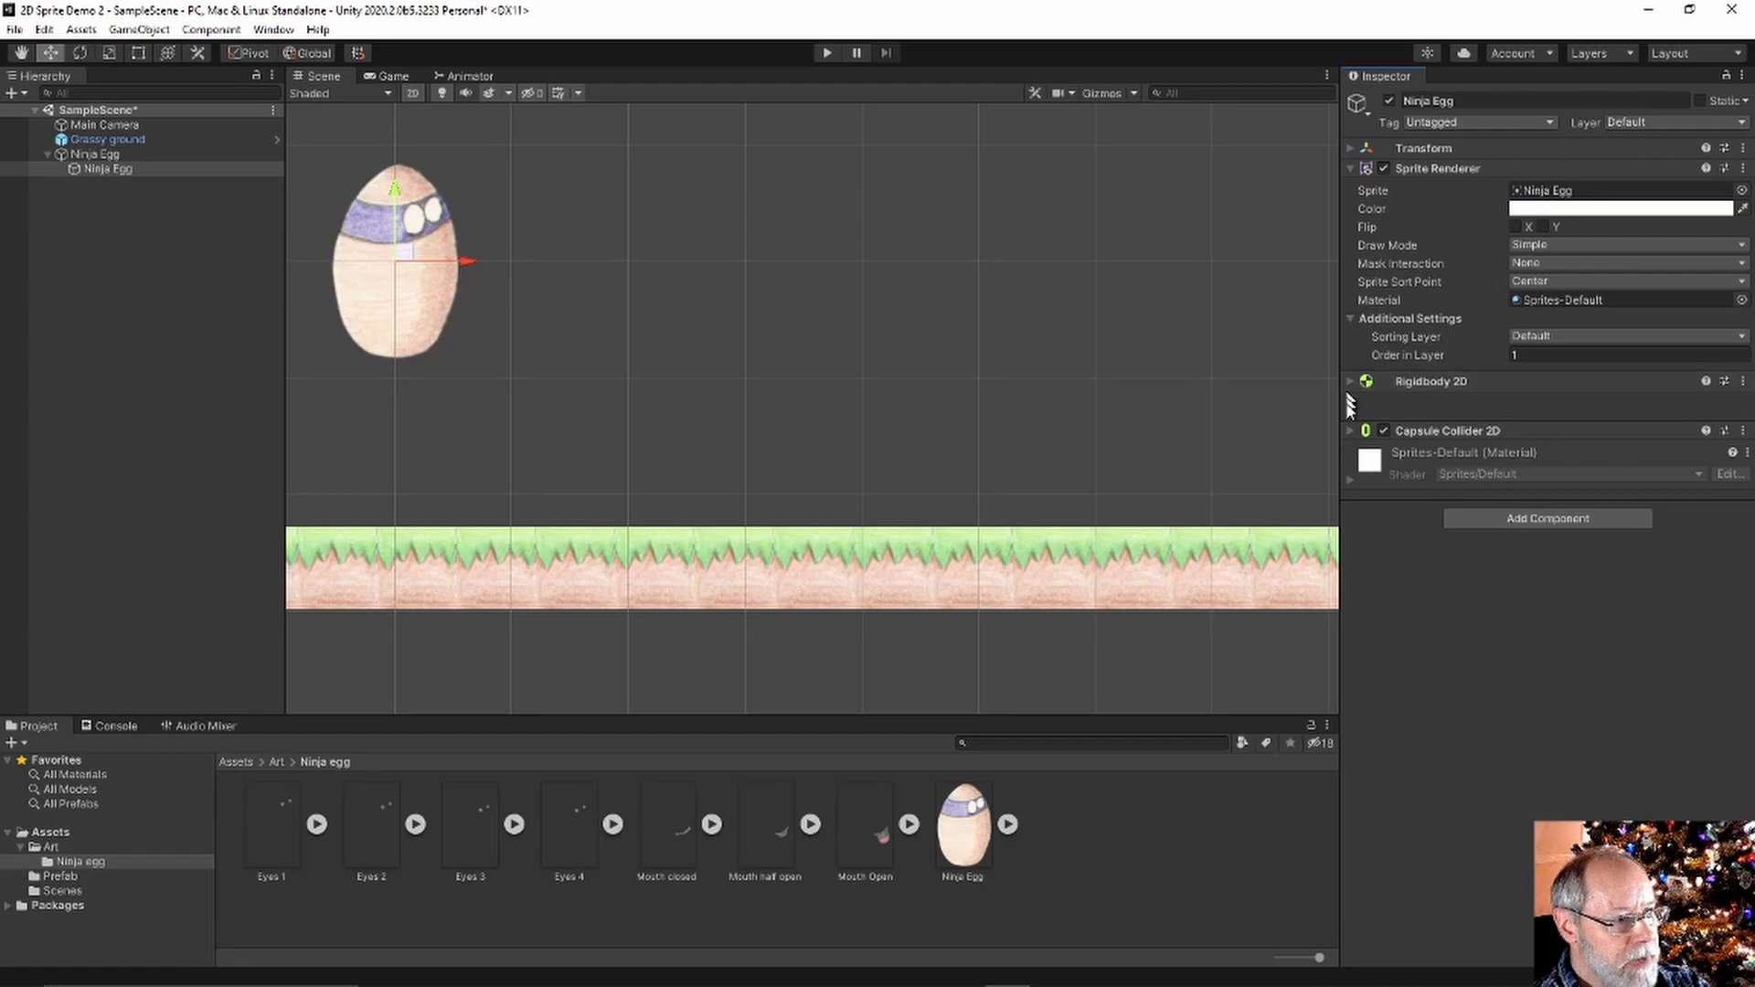
Check the 1.1 × 1.69 capsule collider shape around the egg, collapse it, and enter Play mode
left_click(1348, 431)
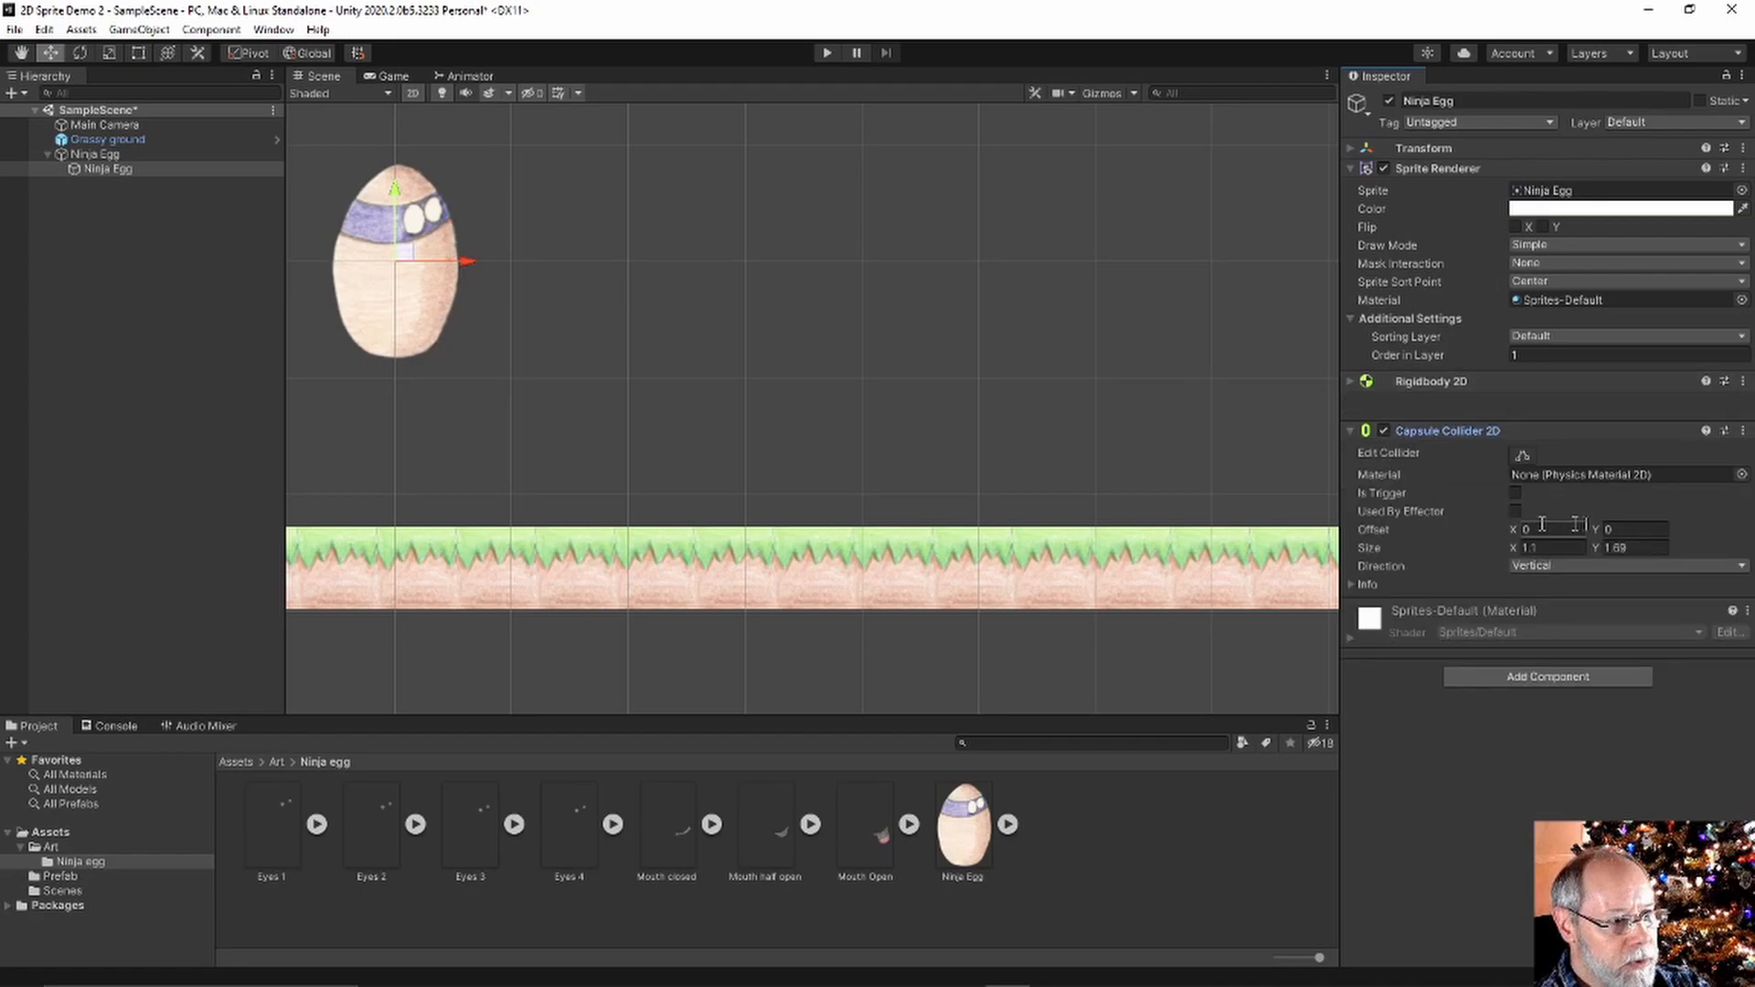
left_click(1521, 453)
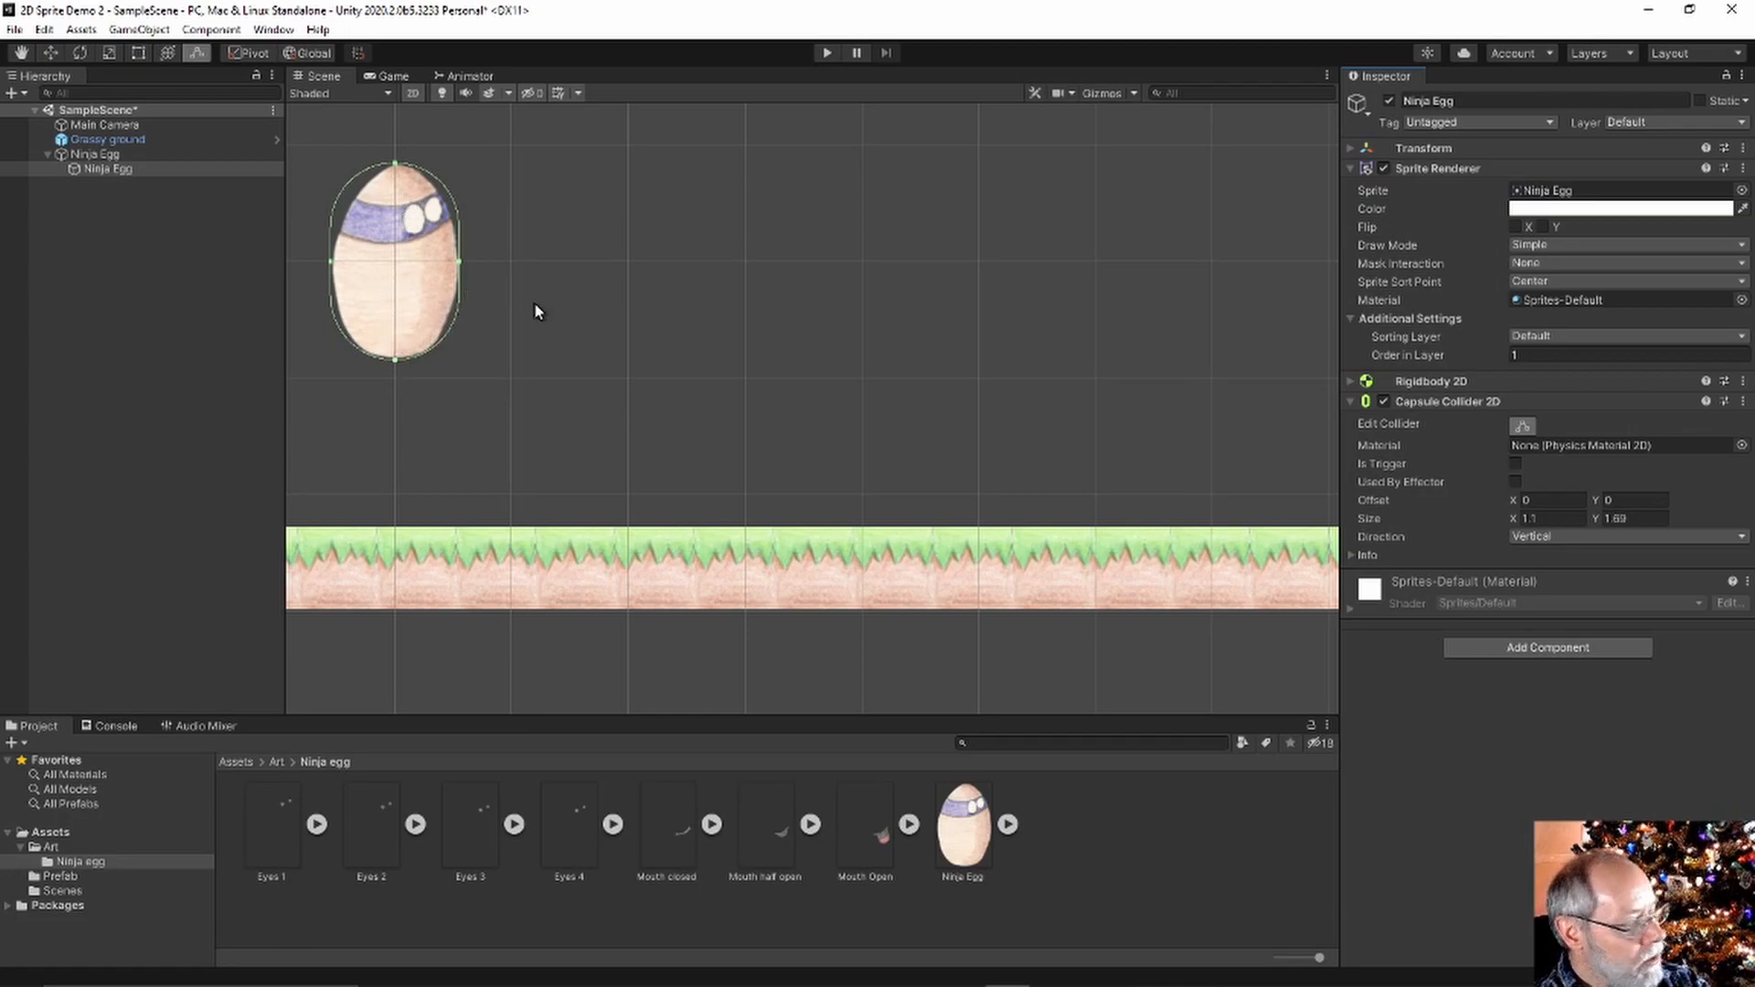
left_click(1350, 401)
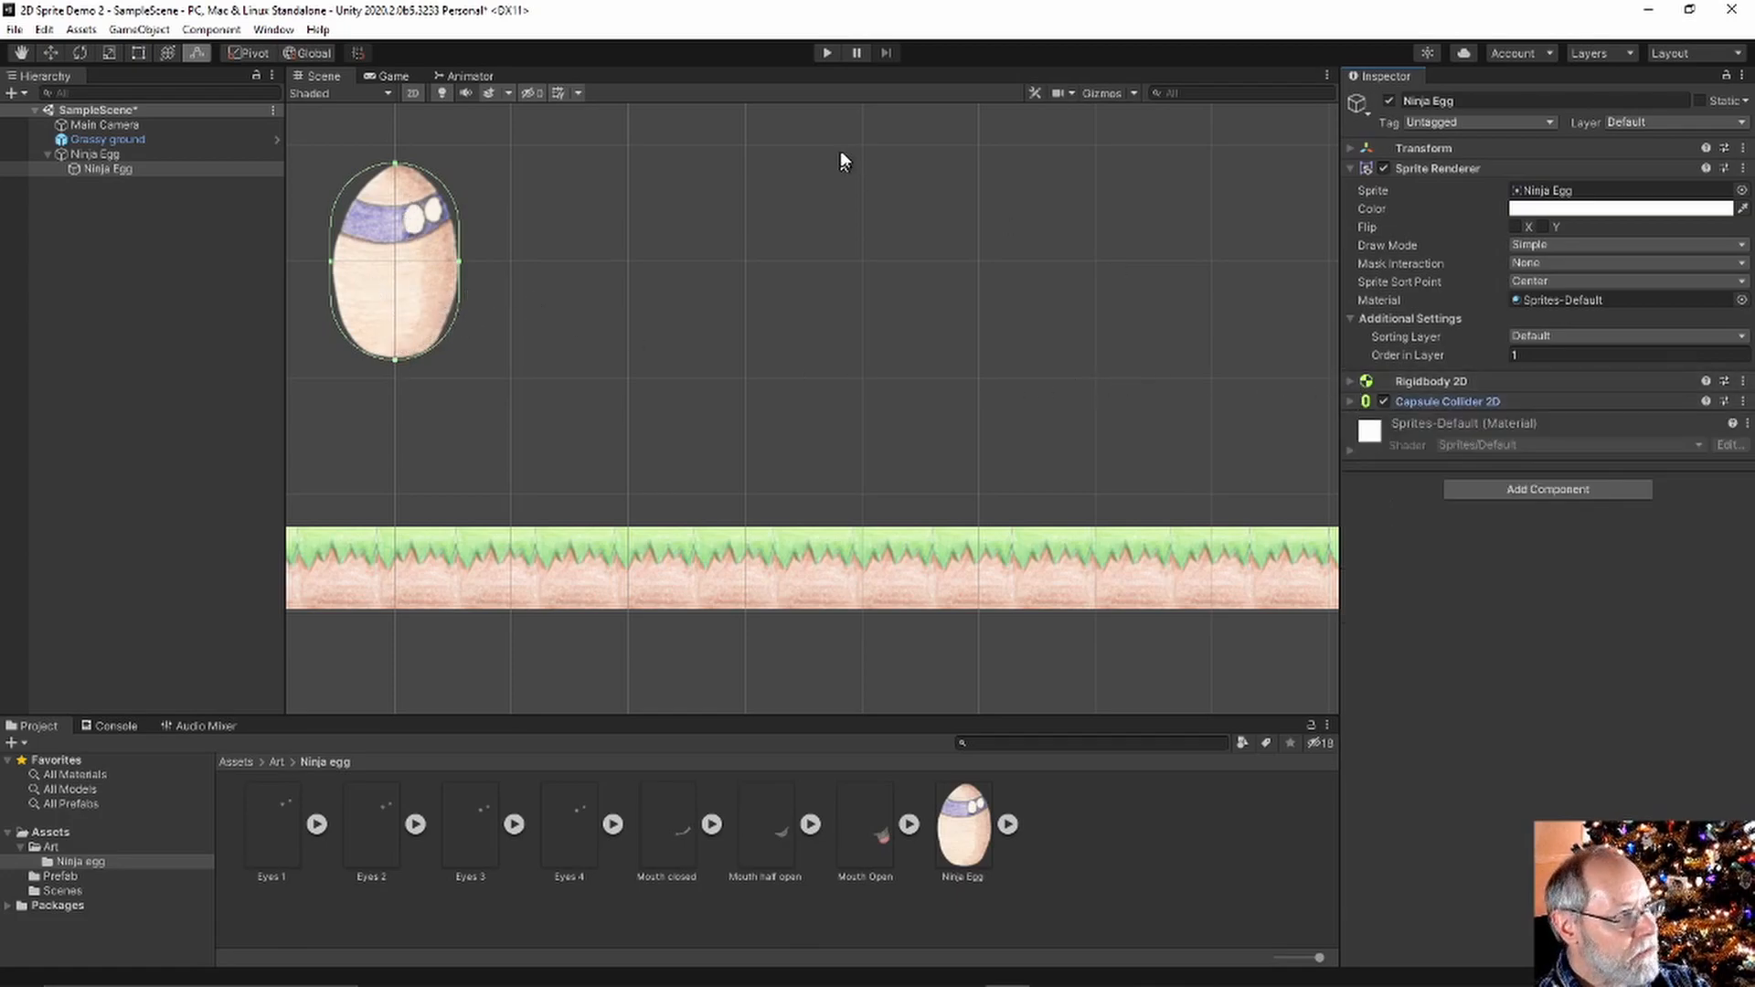
left_click(827, 52)
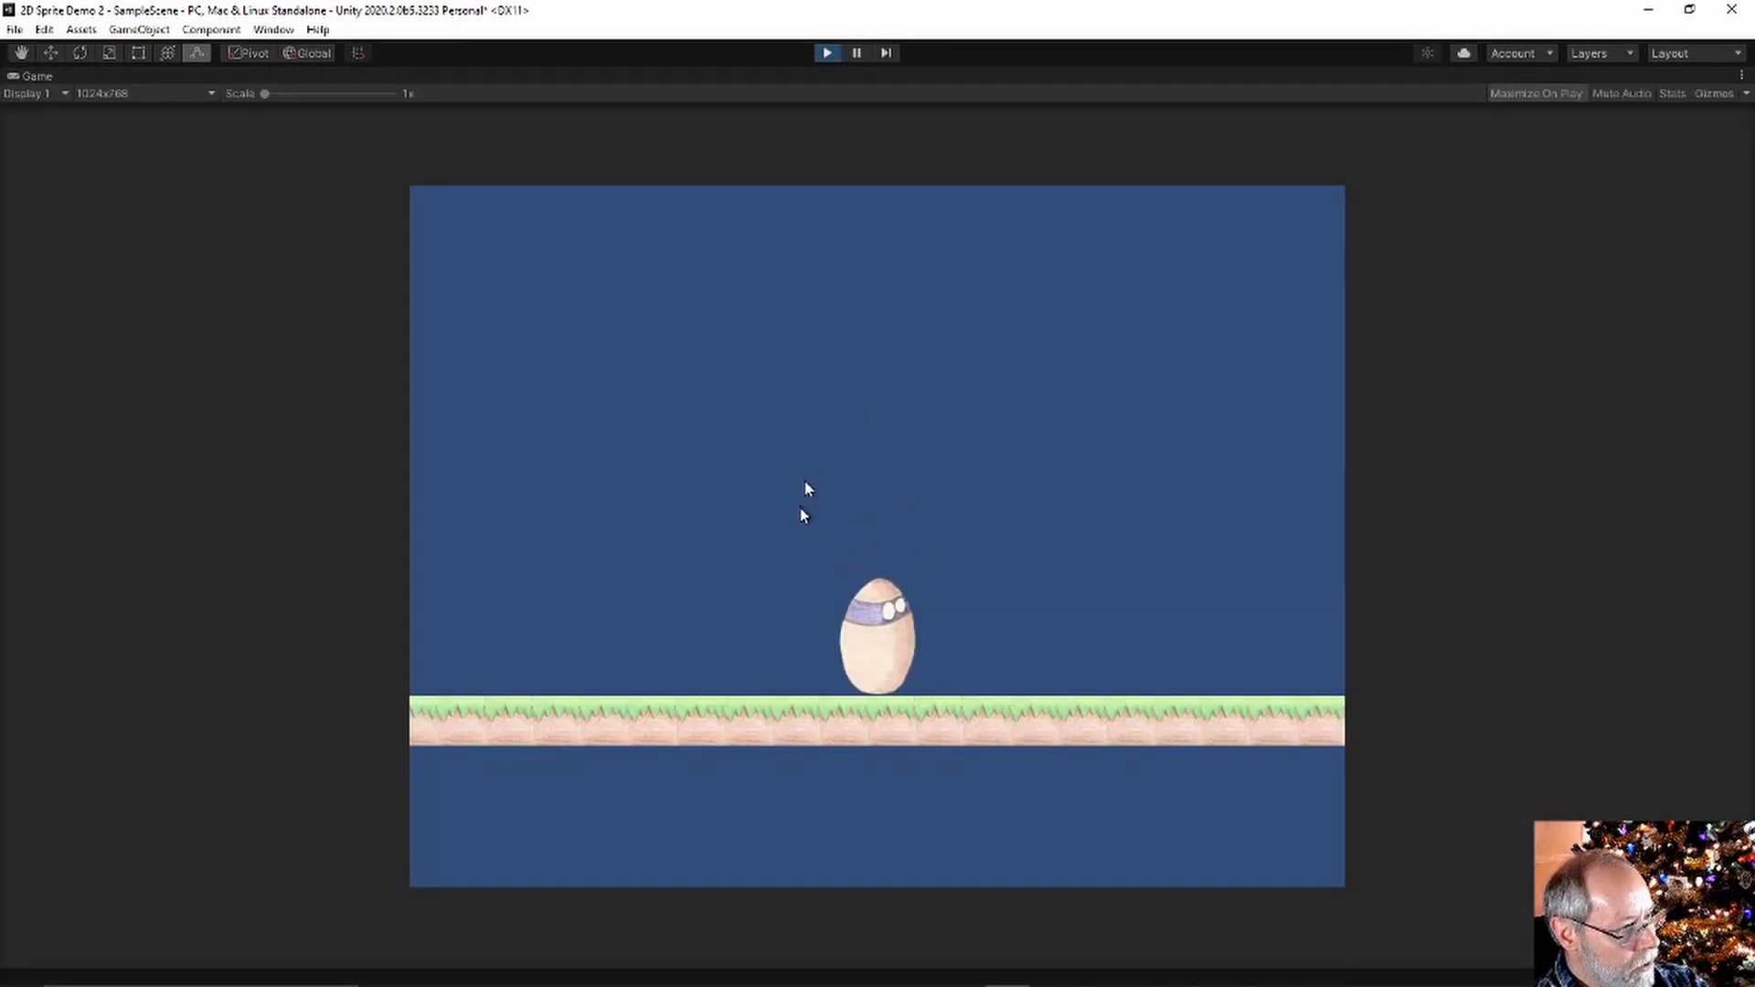
Exit Play mode once the egg has landed on the grassy ground
left_click(826, 53)
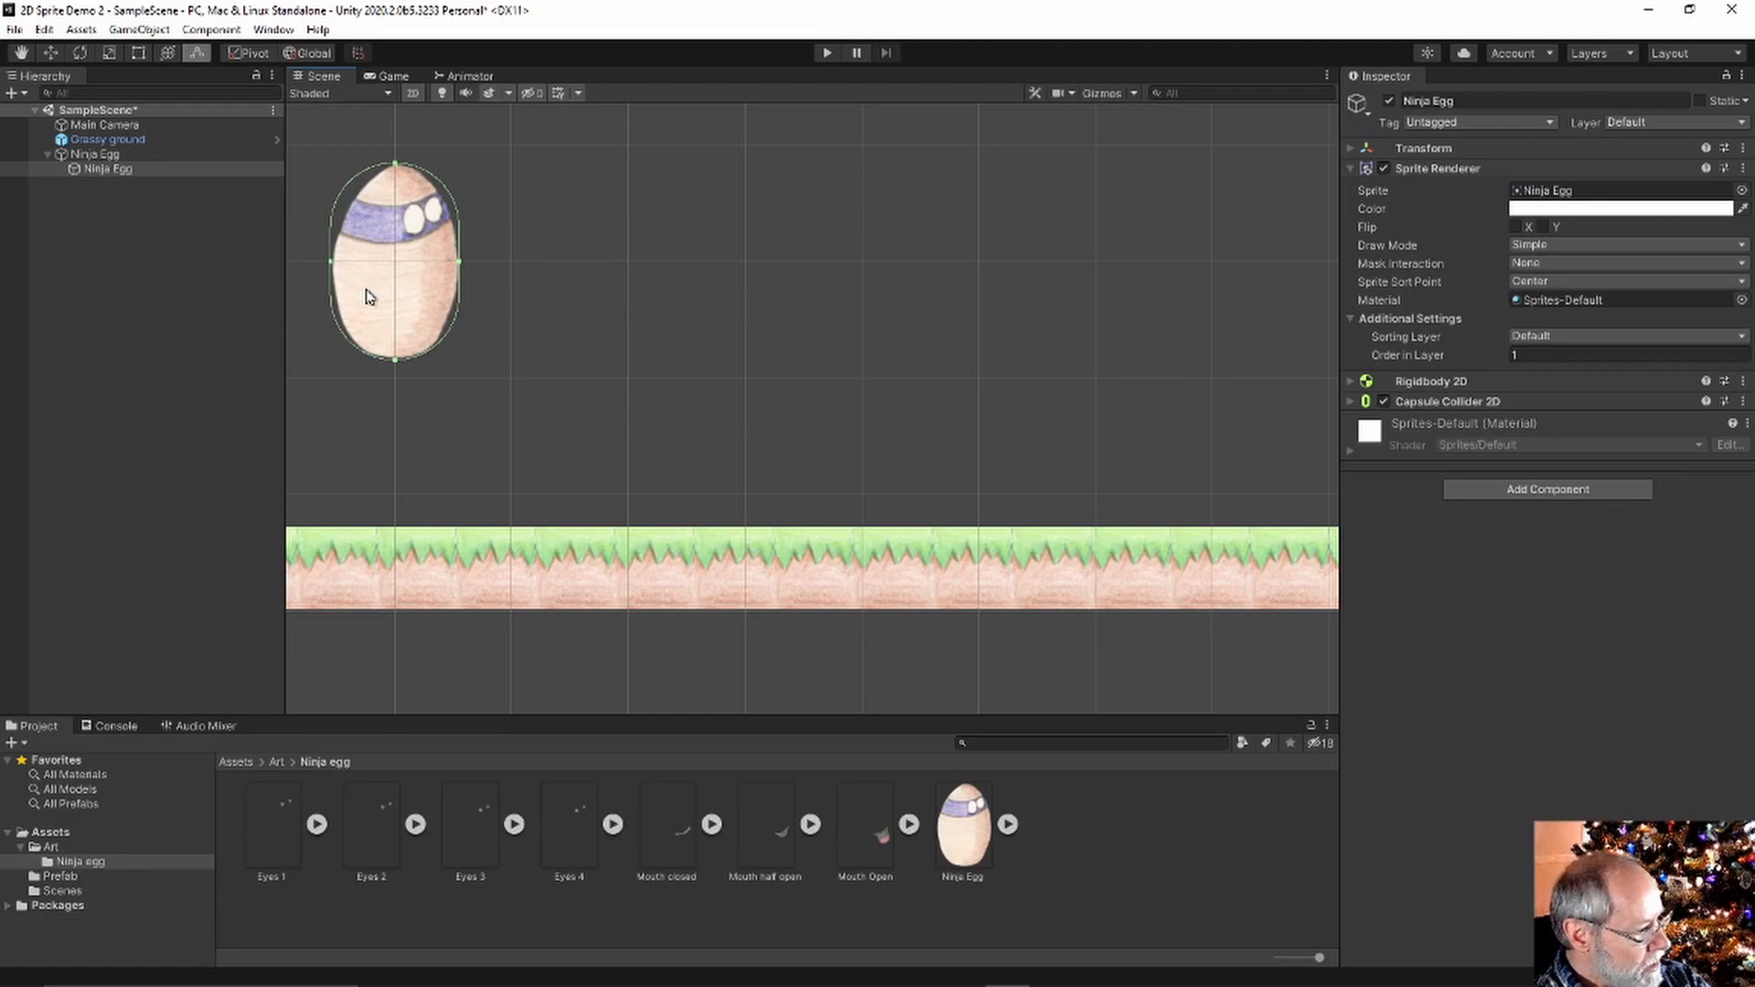
left_click(269, 840)
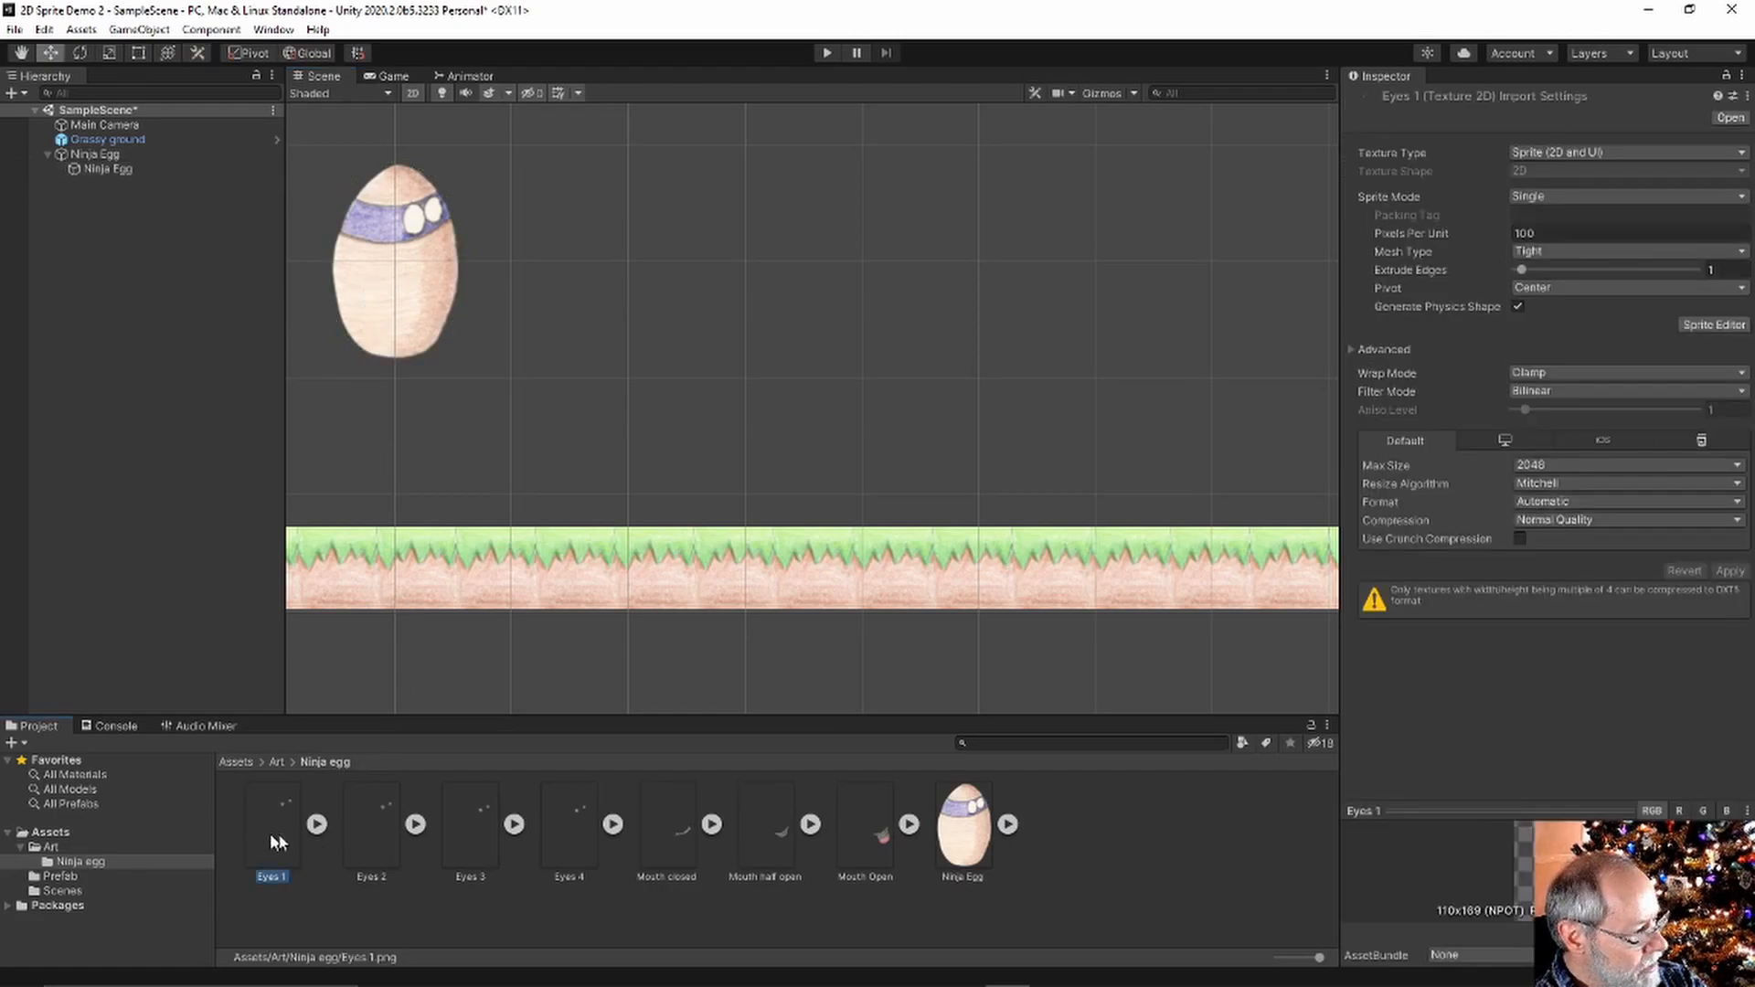
left_click_drag(285, 836, 179, 448)
left_click_drag(474, 267, 574, 265)
left_click(1513, 358)
left_click(885, 393)
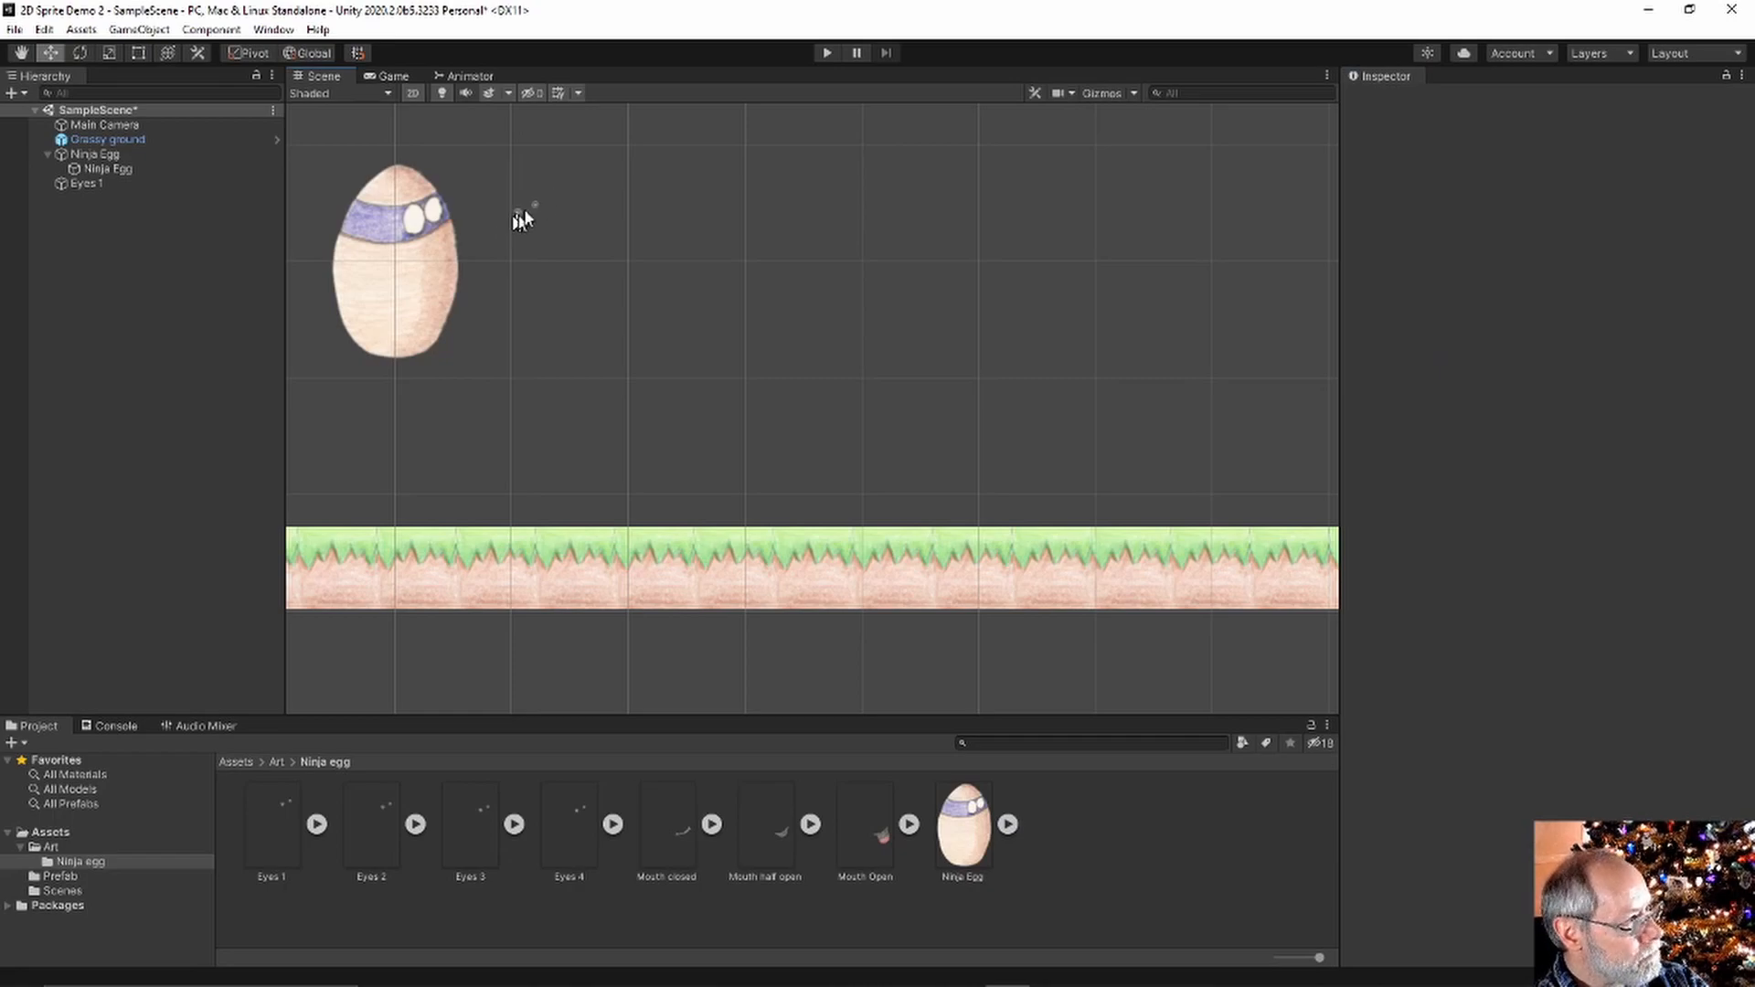
left_click(86, 184)
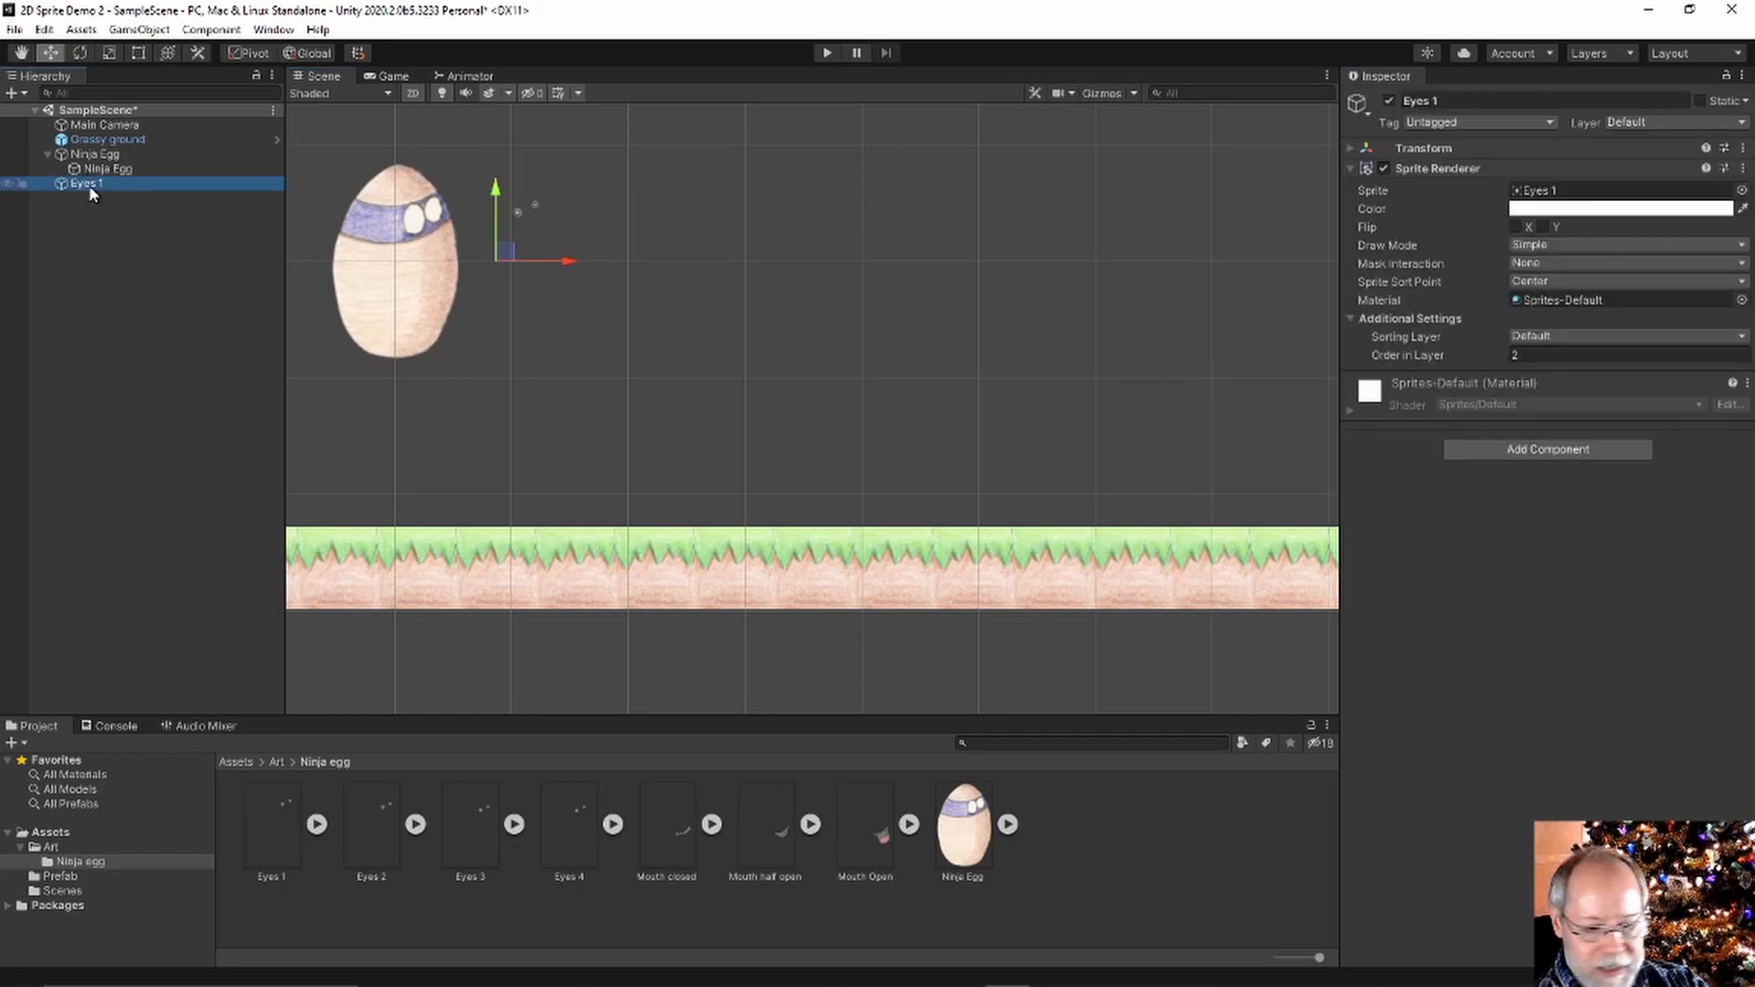
key("Delete")
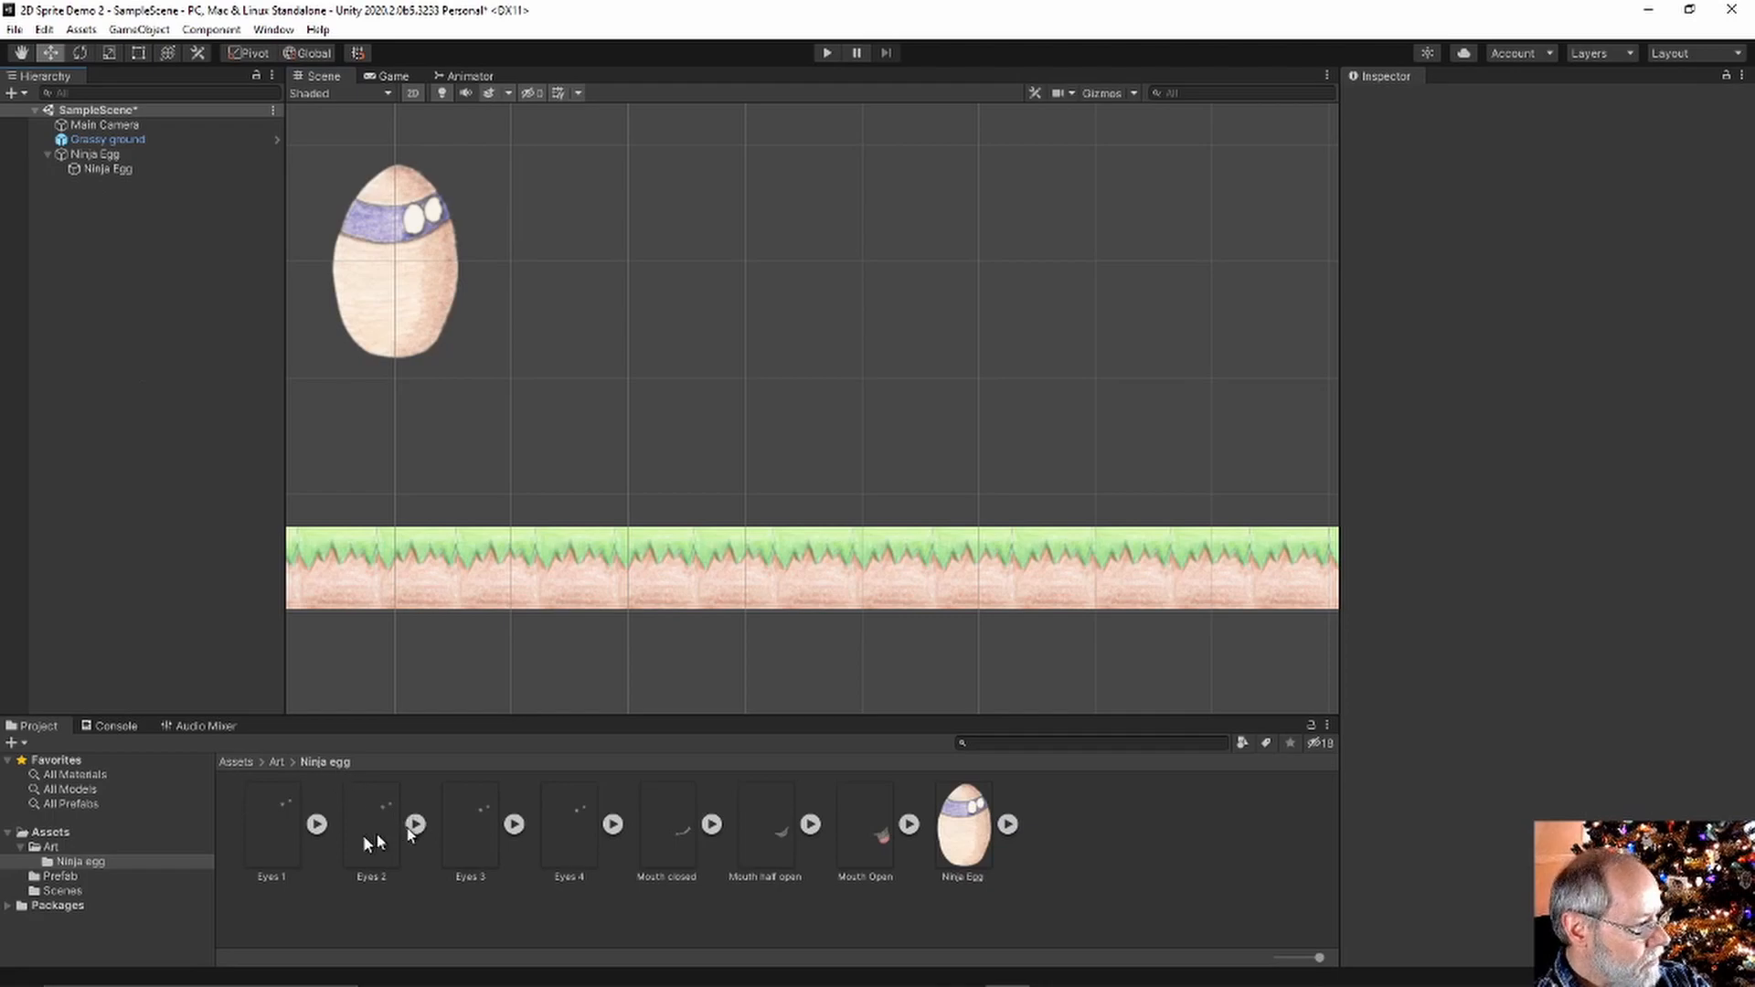
left_click_drag(370, 837, 372, 796)
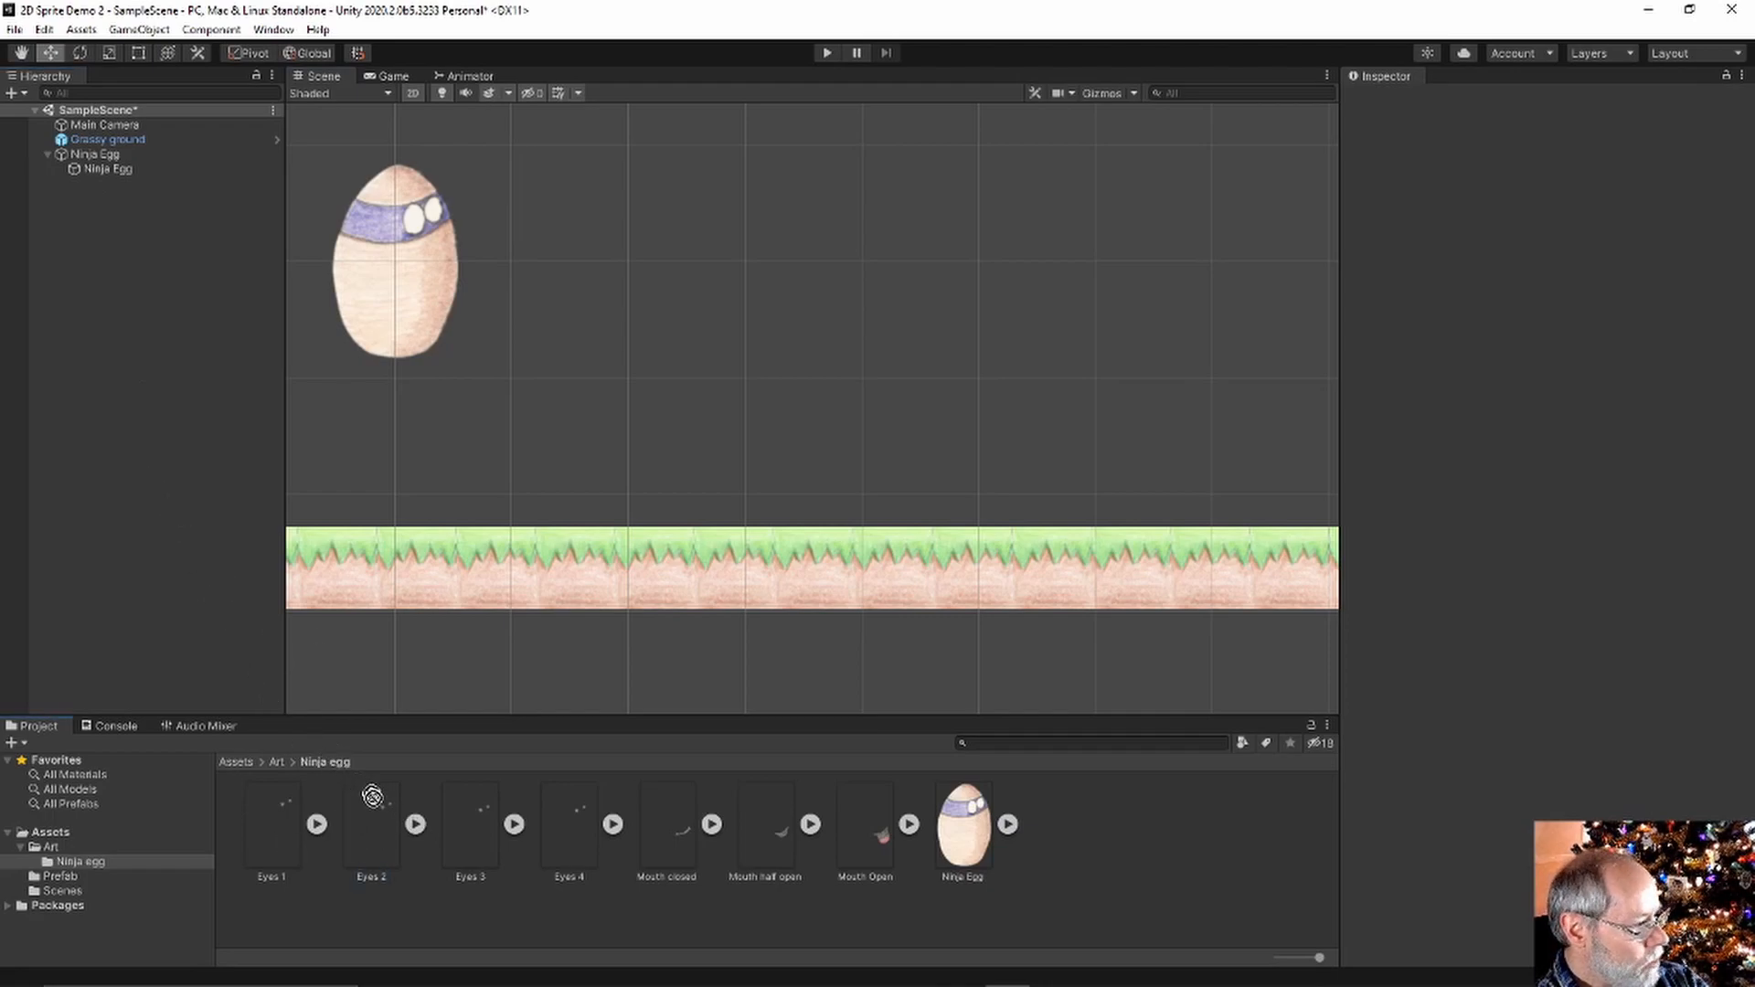
left_click(302, 824)
Drag Eyes 1–4 into the Hierarchy and save the clip as 'Eyes Animation'
left_click(371, 836, "ctrl")
left_click(457, 847, "ctrl")
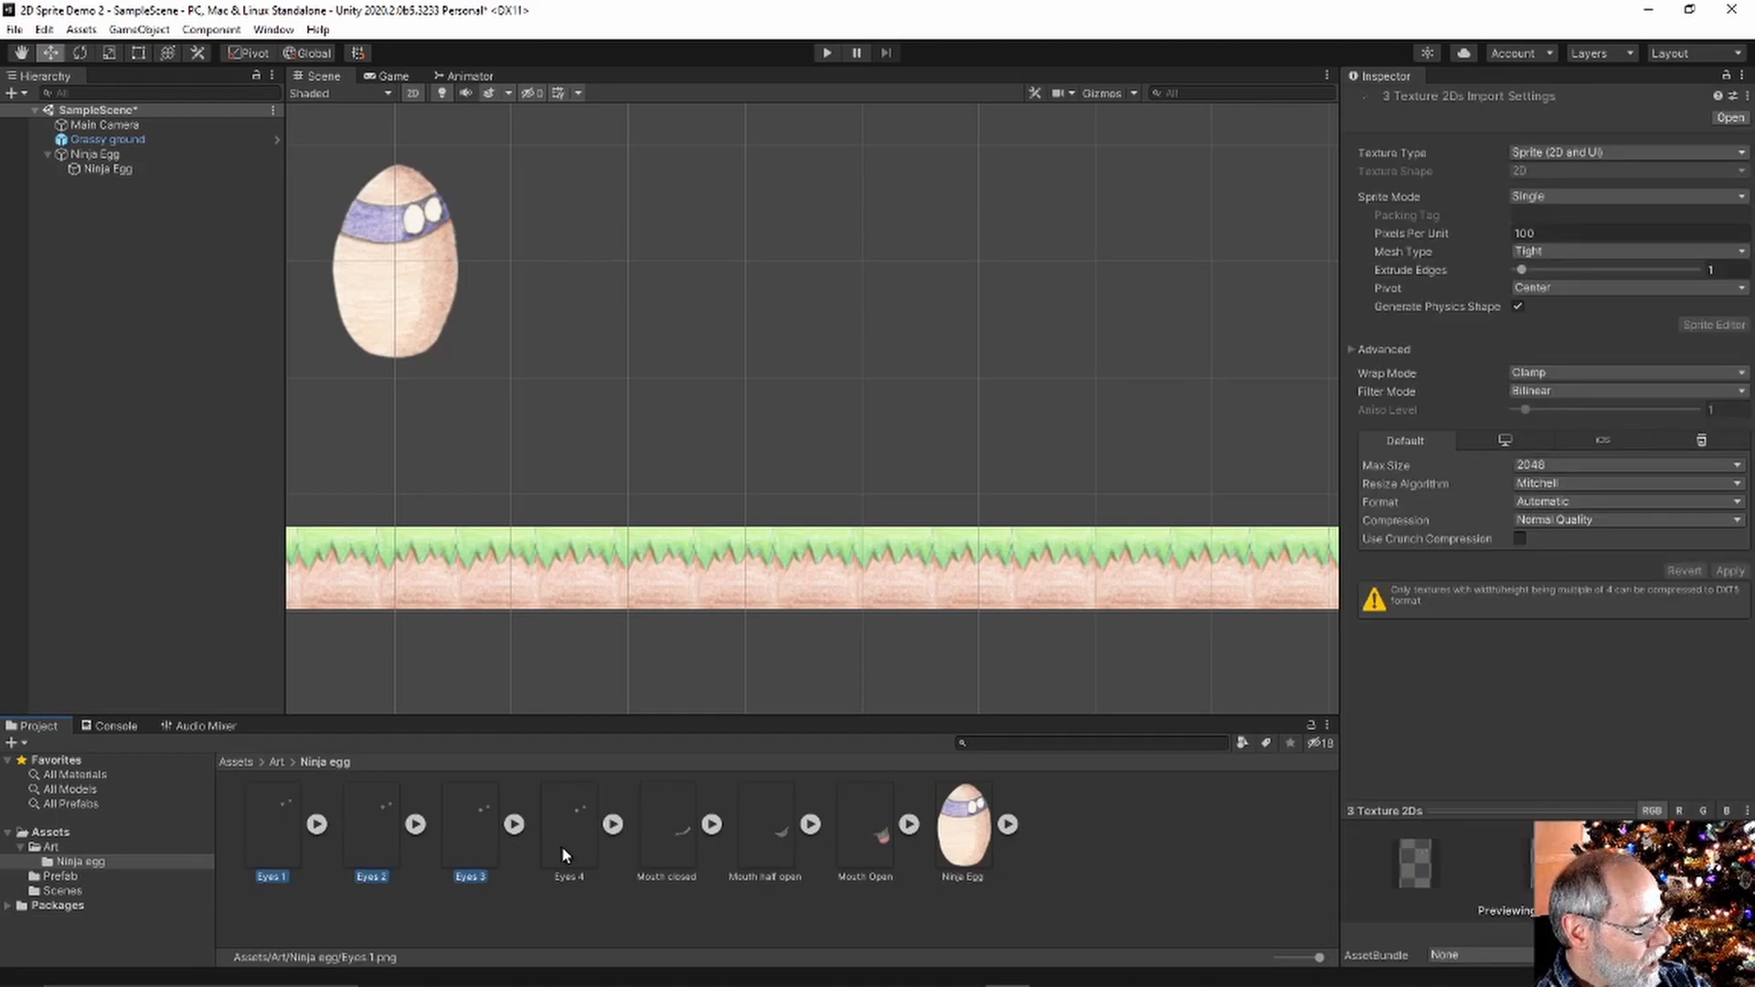
left_click(561, 847, "ctrl")
left_click_drag(283, 839, 149, 462)
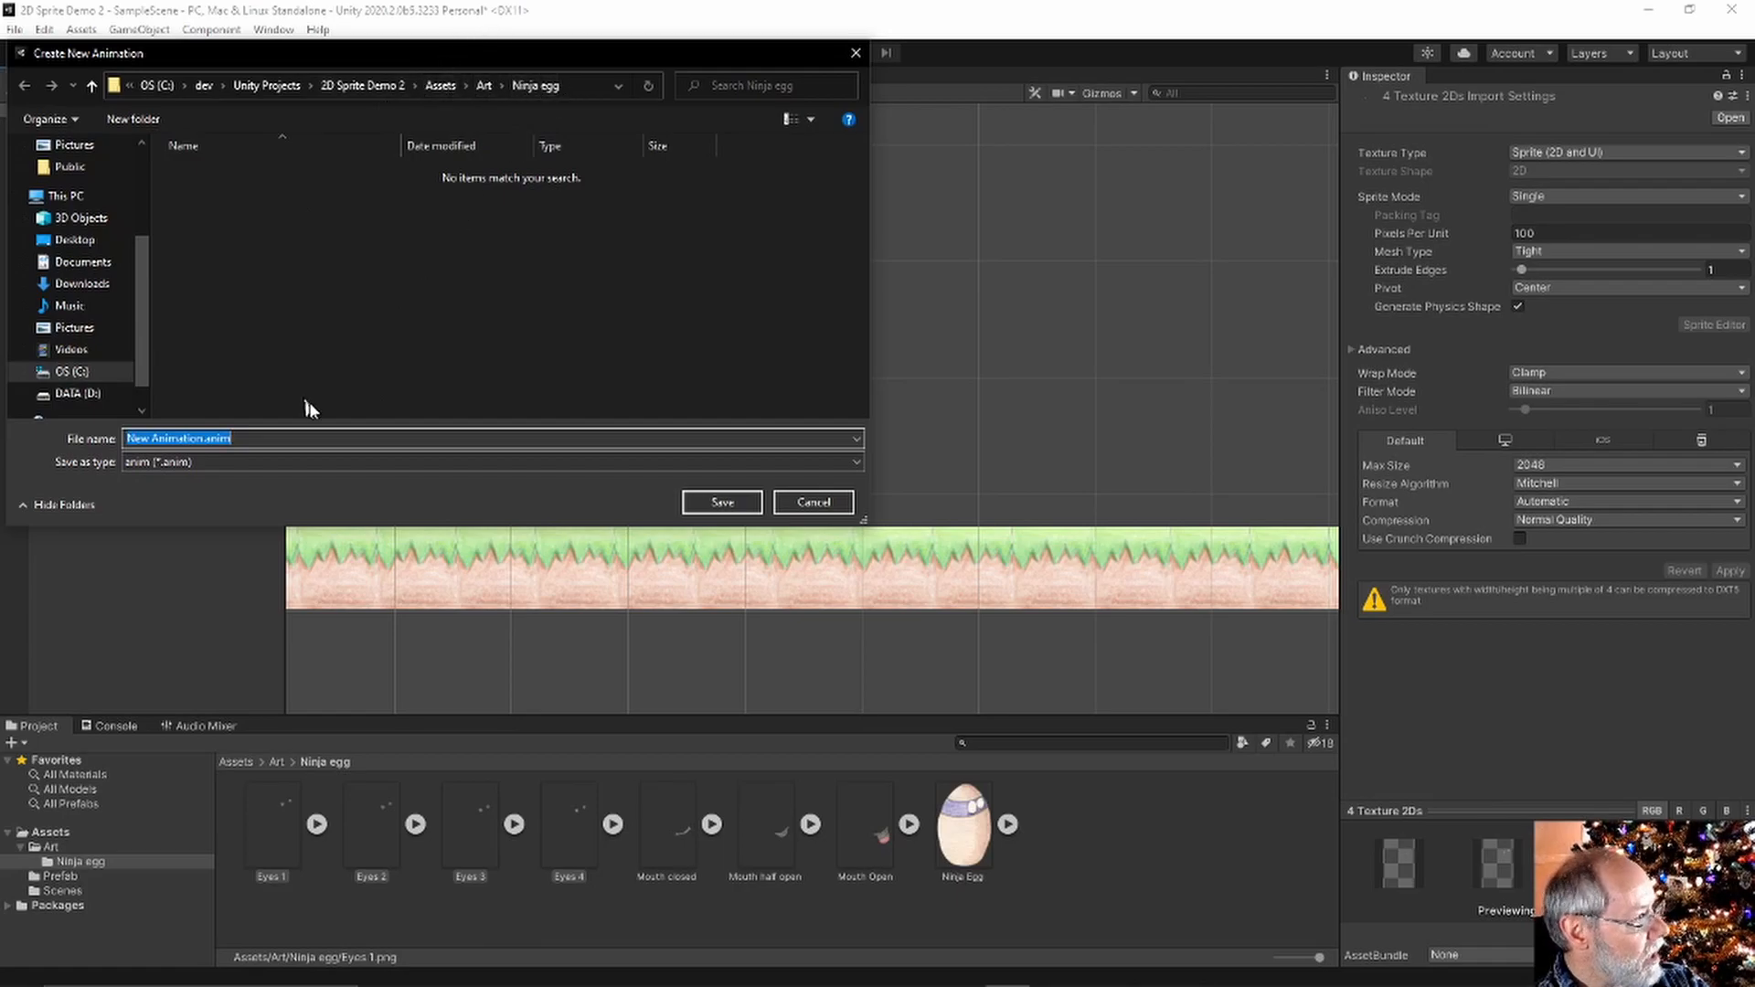
left_click(187, 438)
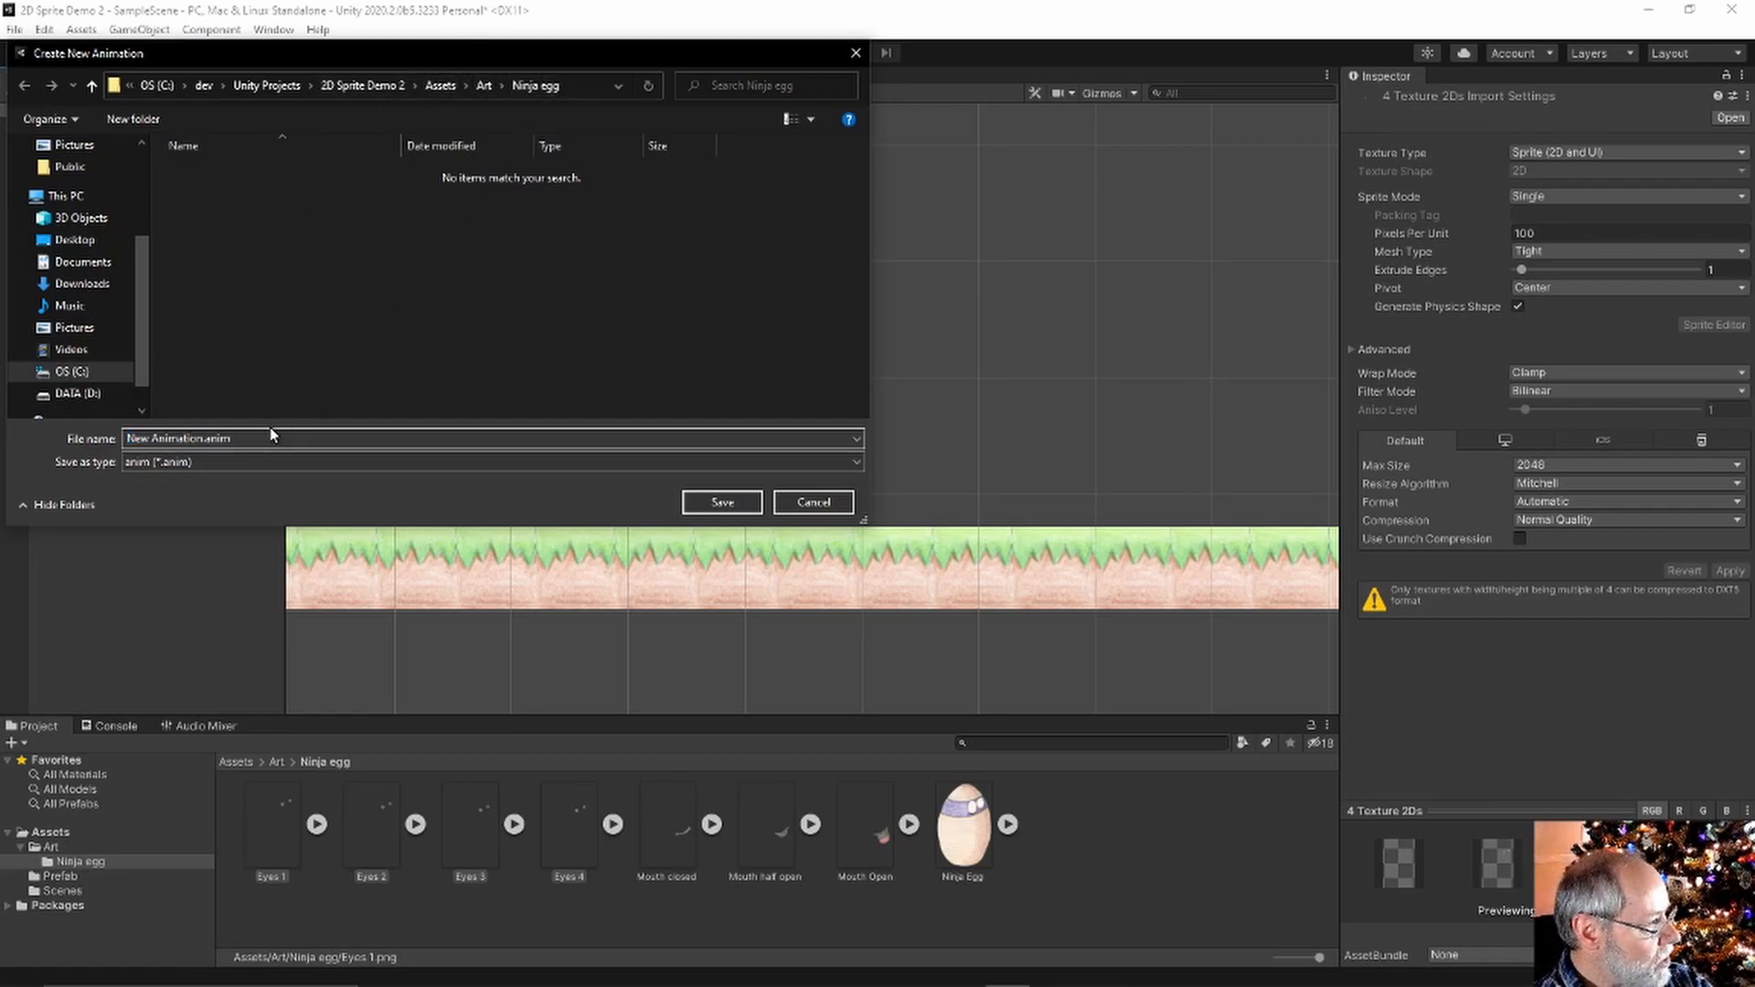
key("shift+Right")
key("shift+Right")
key("shift+Right")
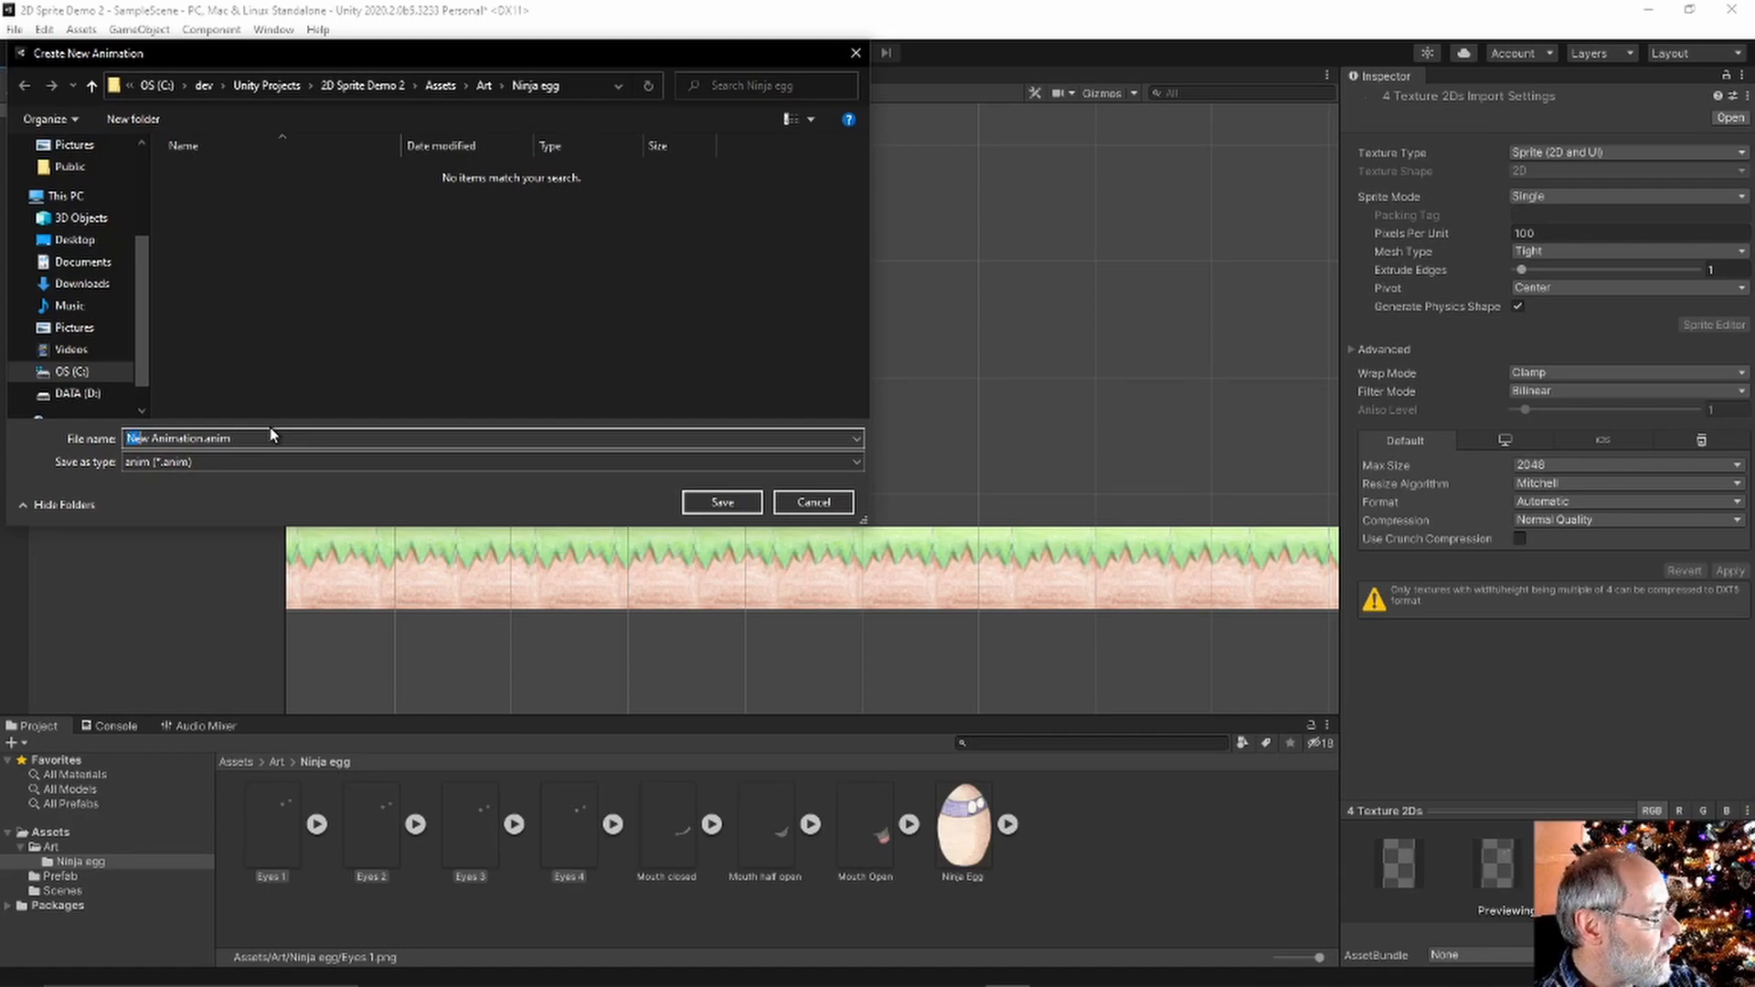
type("Eyes")
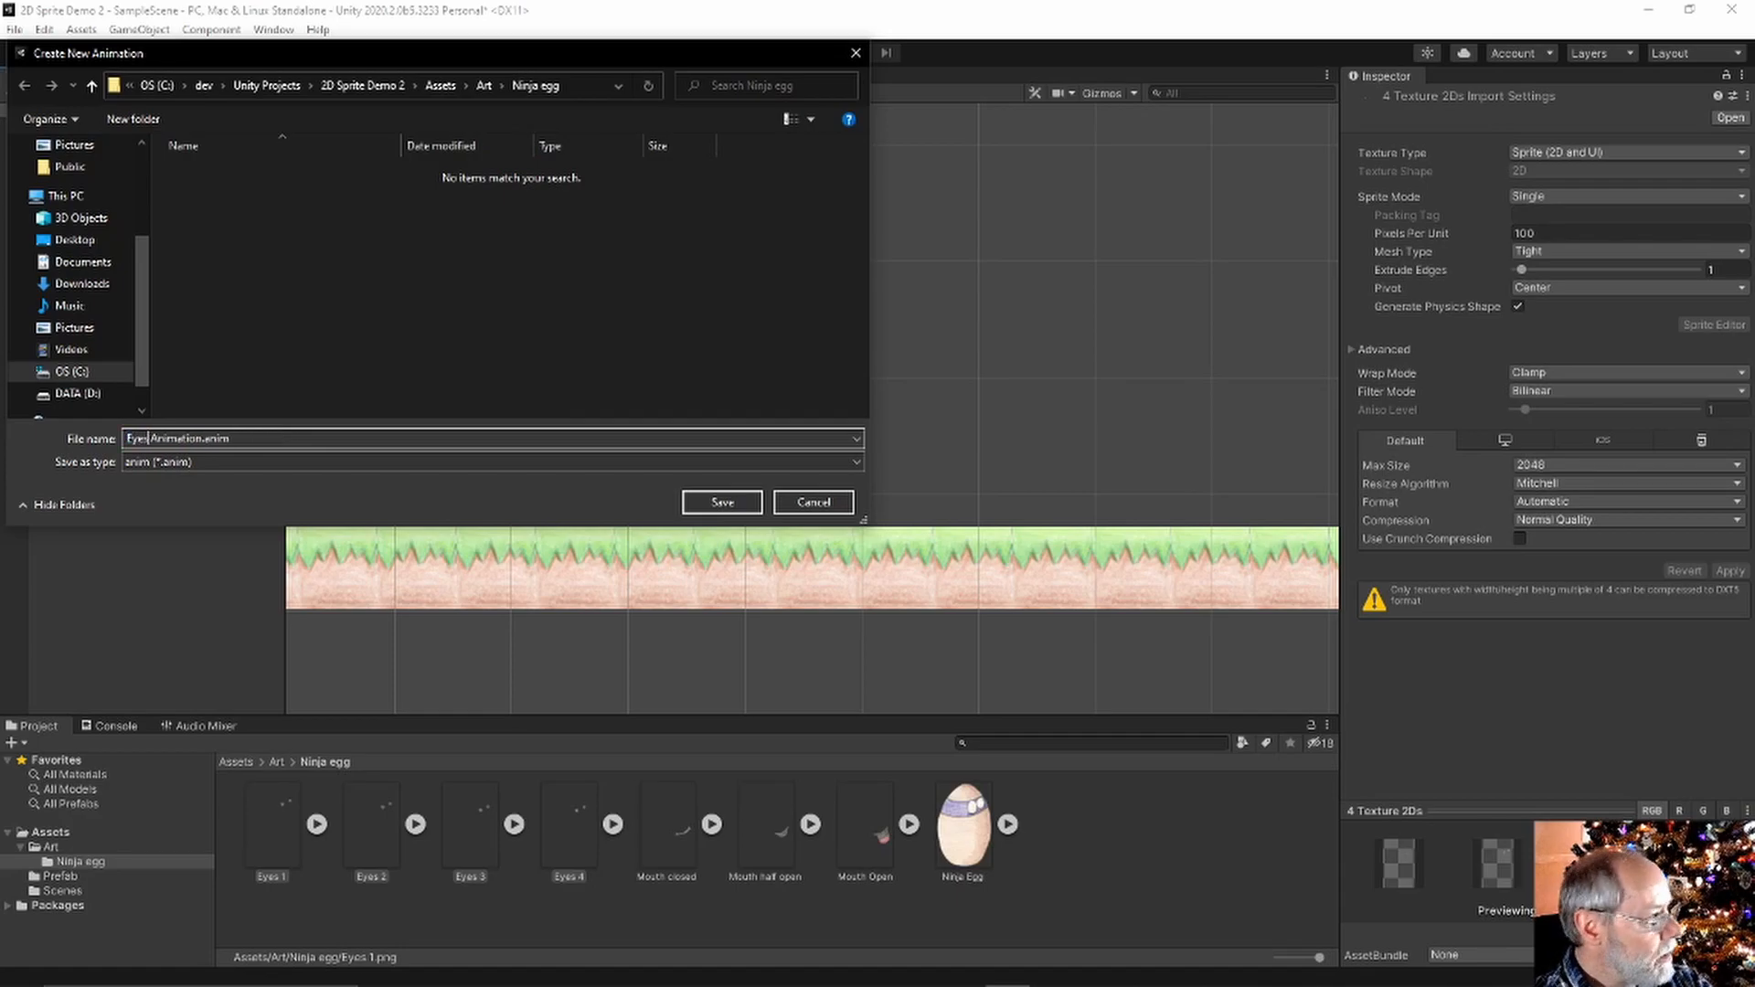
key("Return")
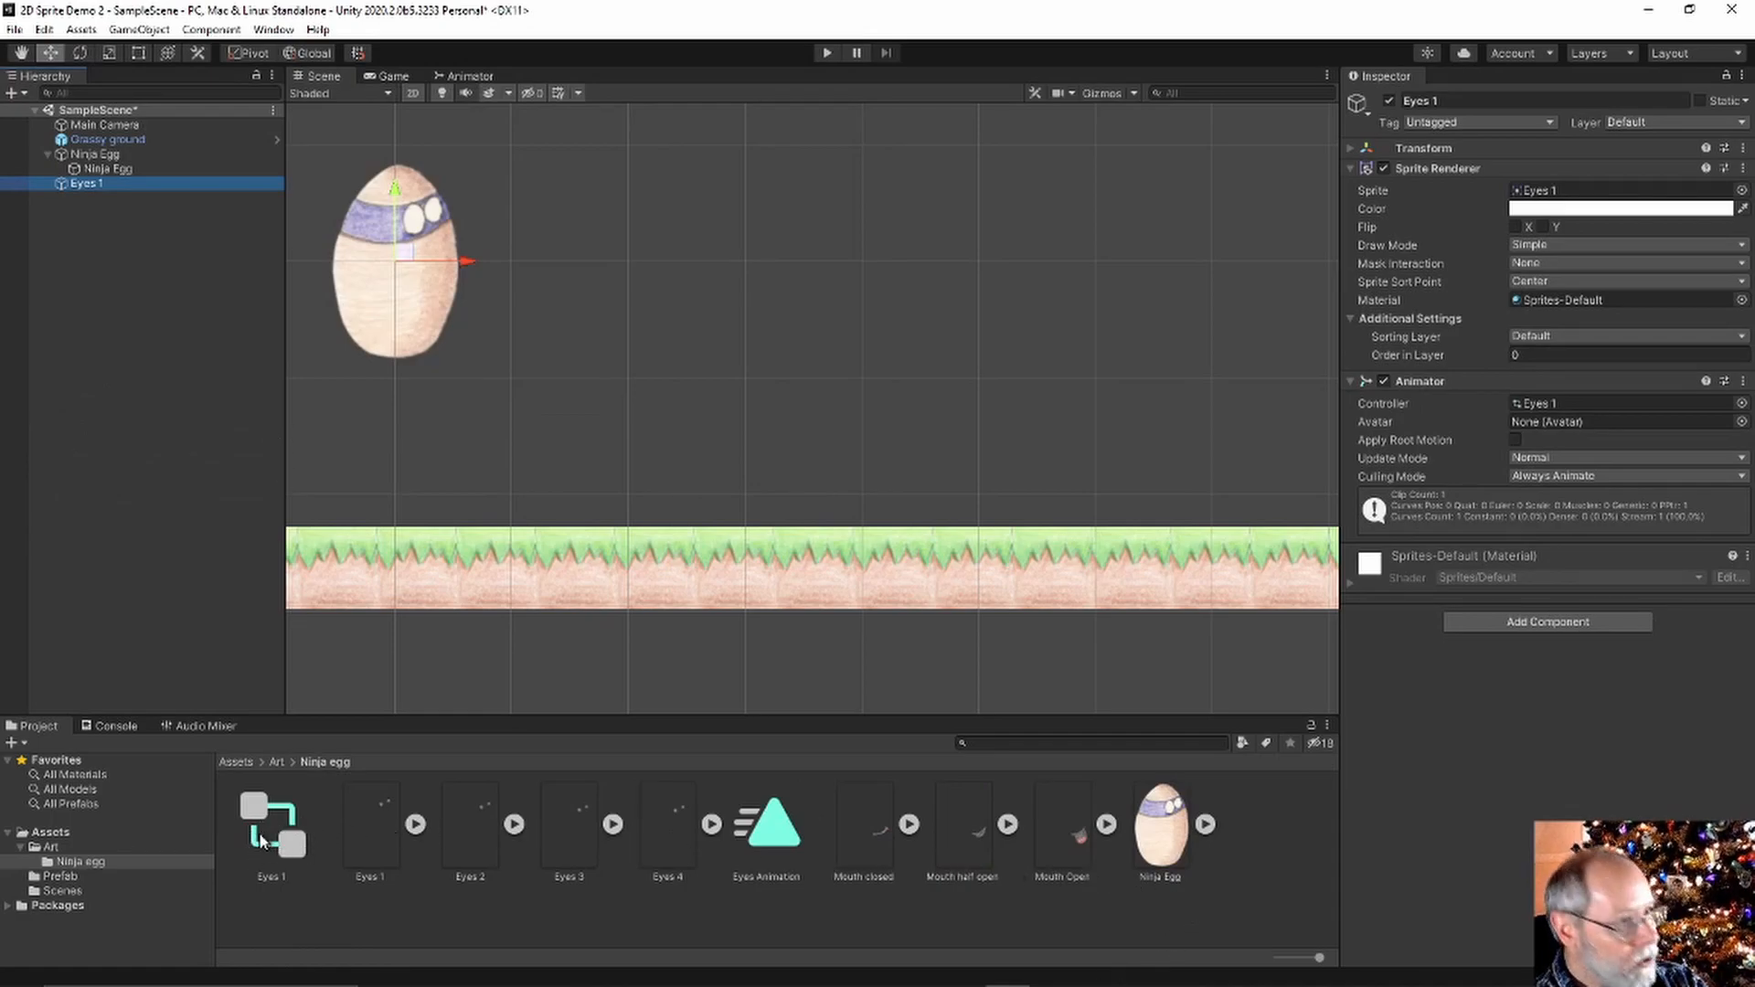
Rename the Eyes 1 object to 'Eyes' and select it
left_click(1462, 100)
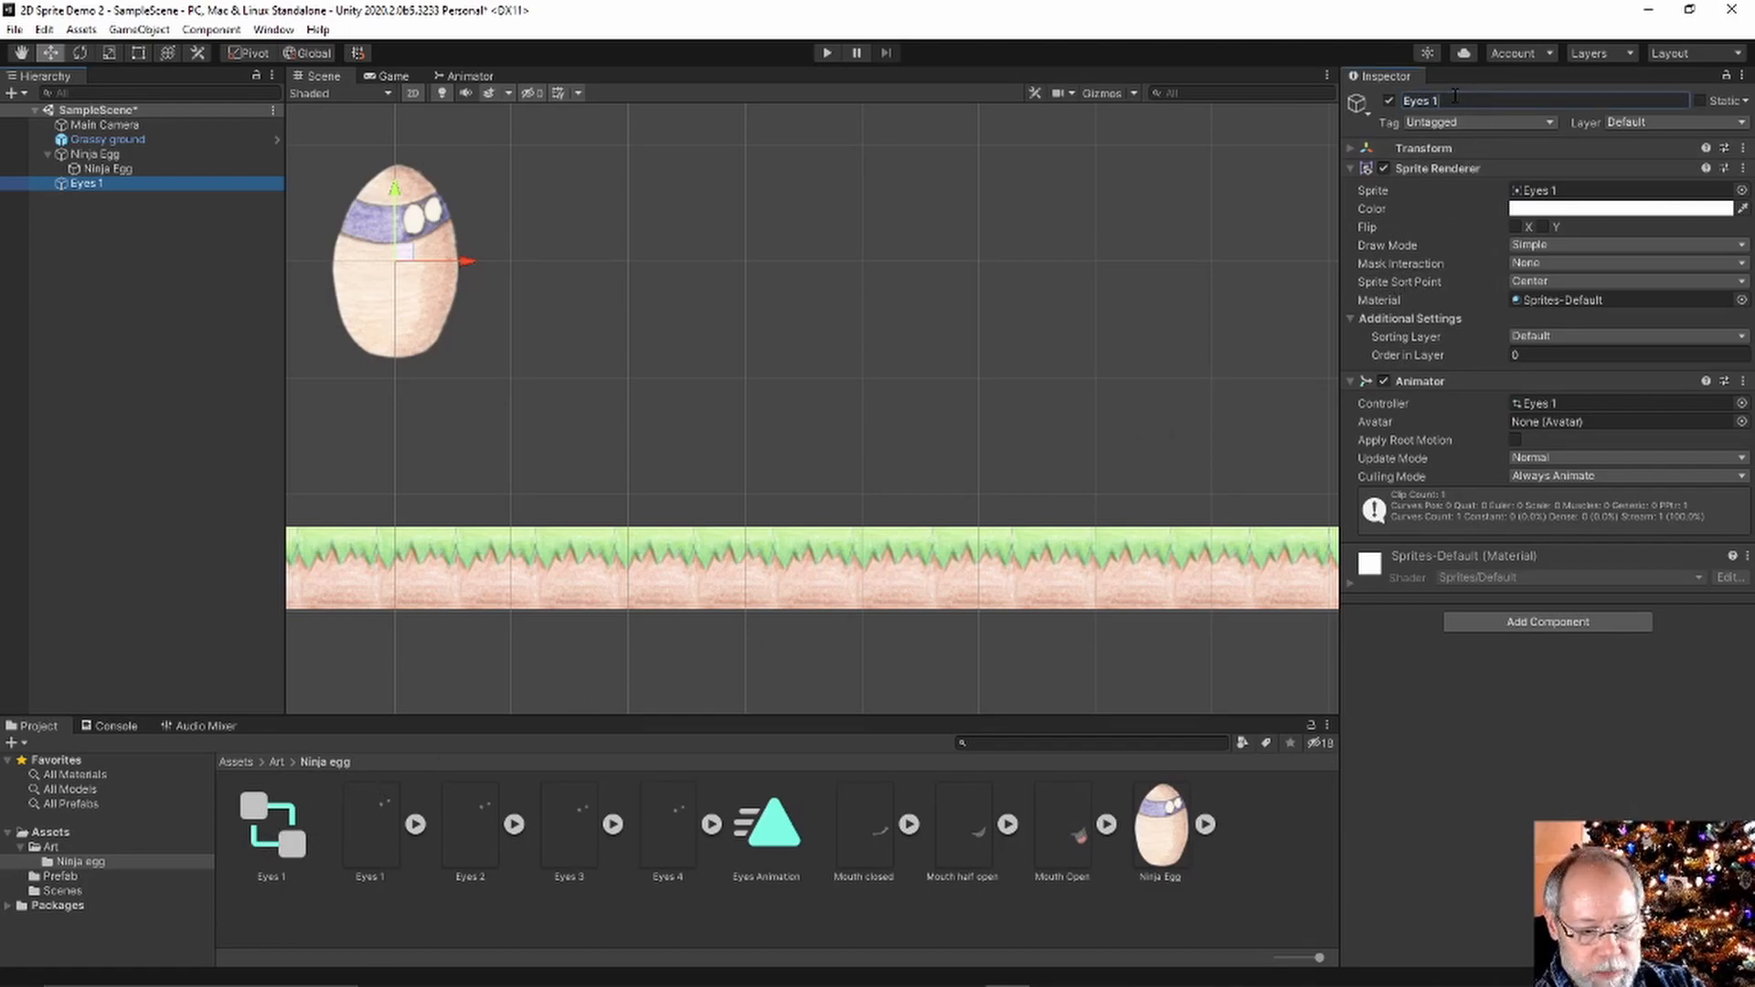
key("Return")
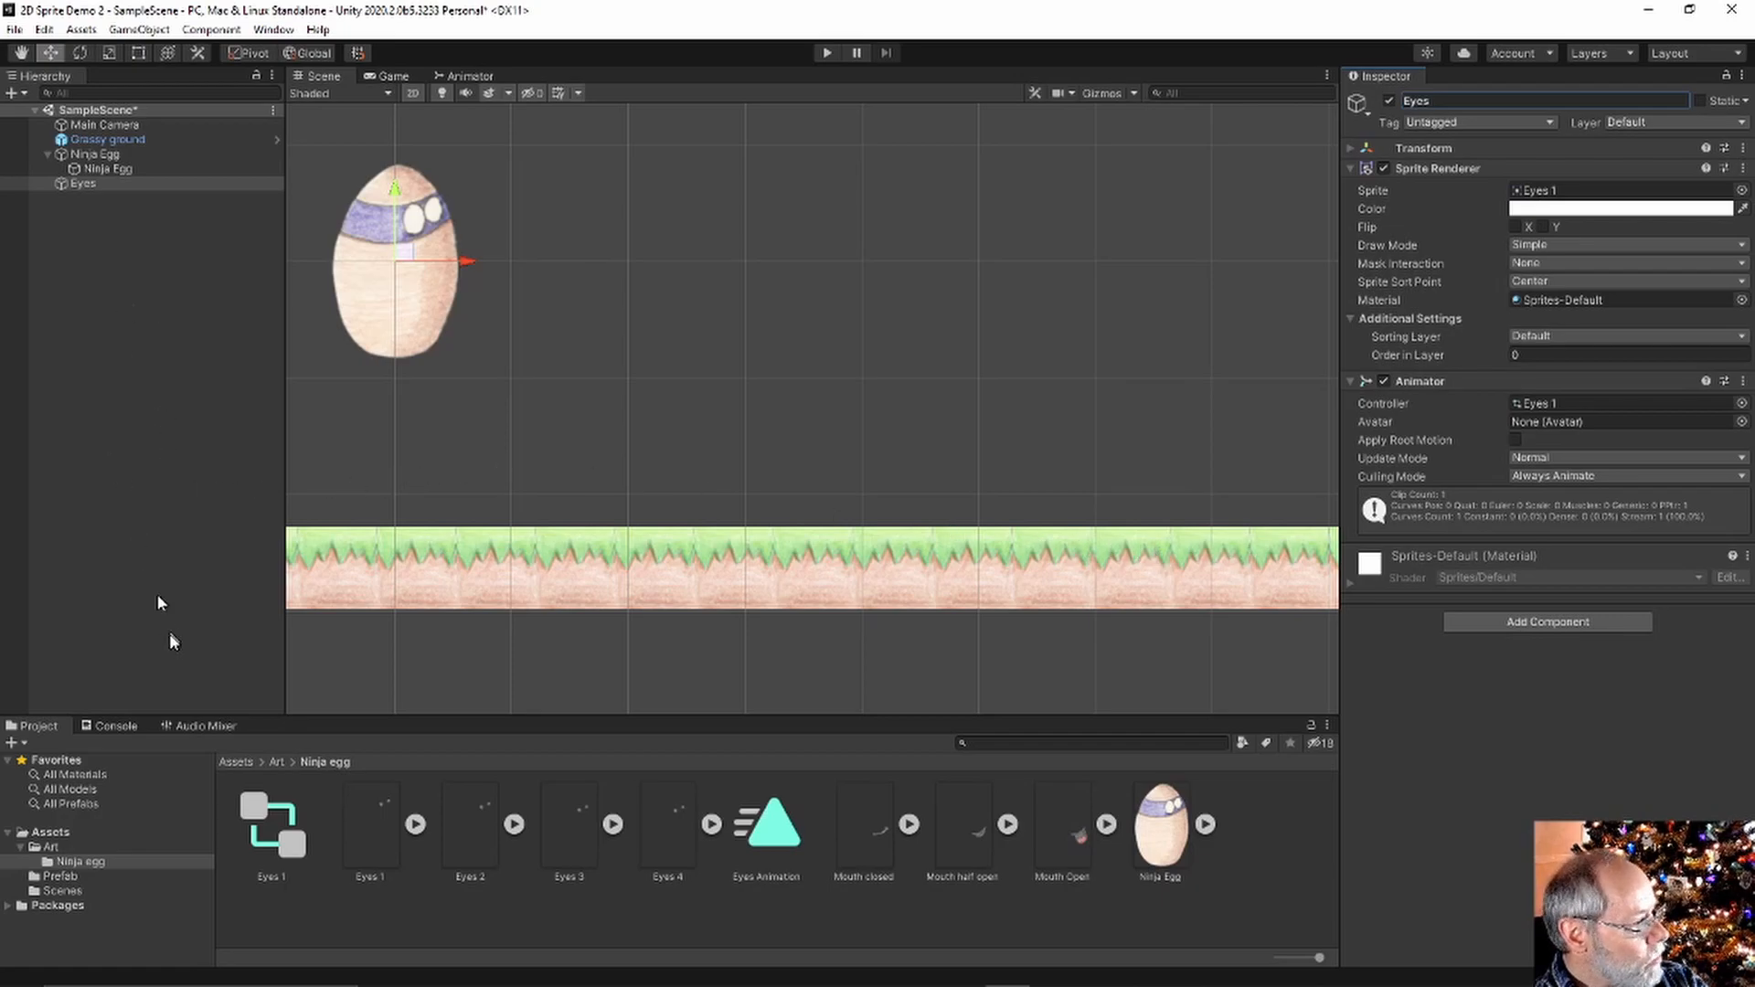
left_click(70, 186)
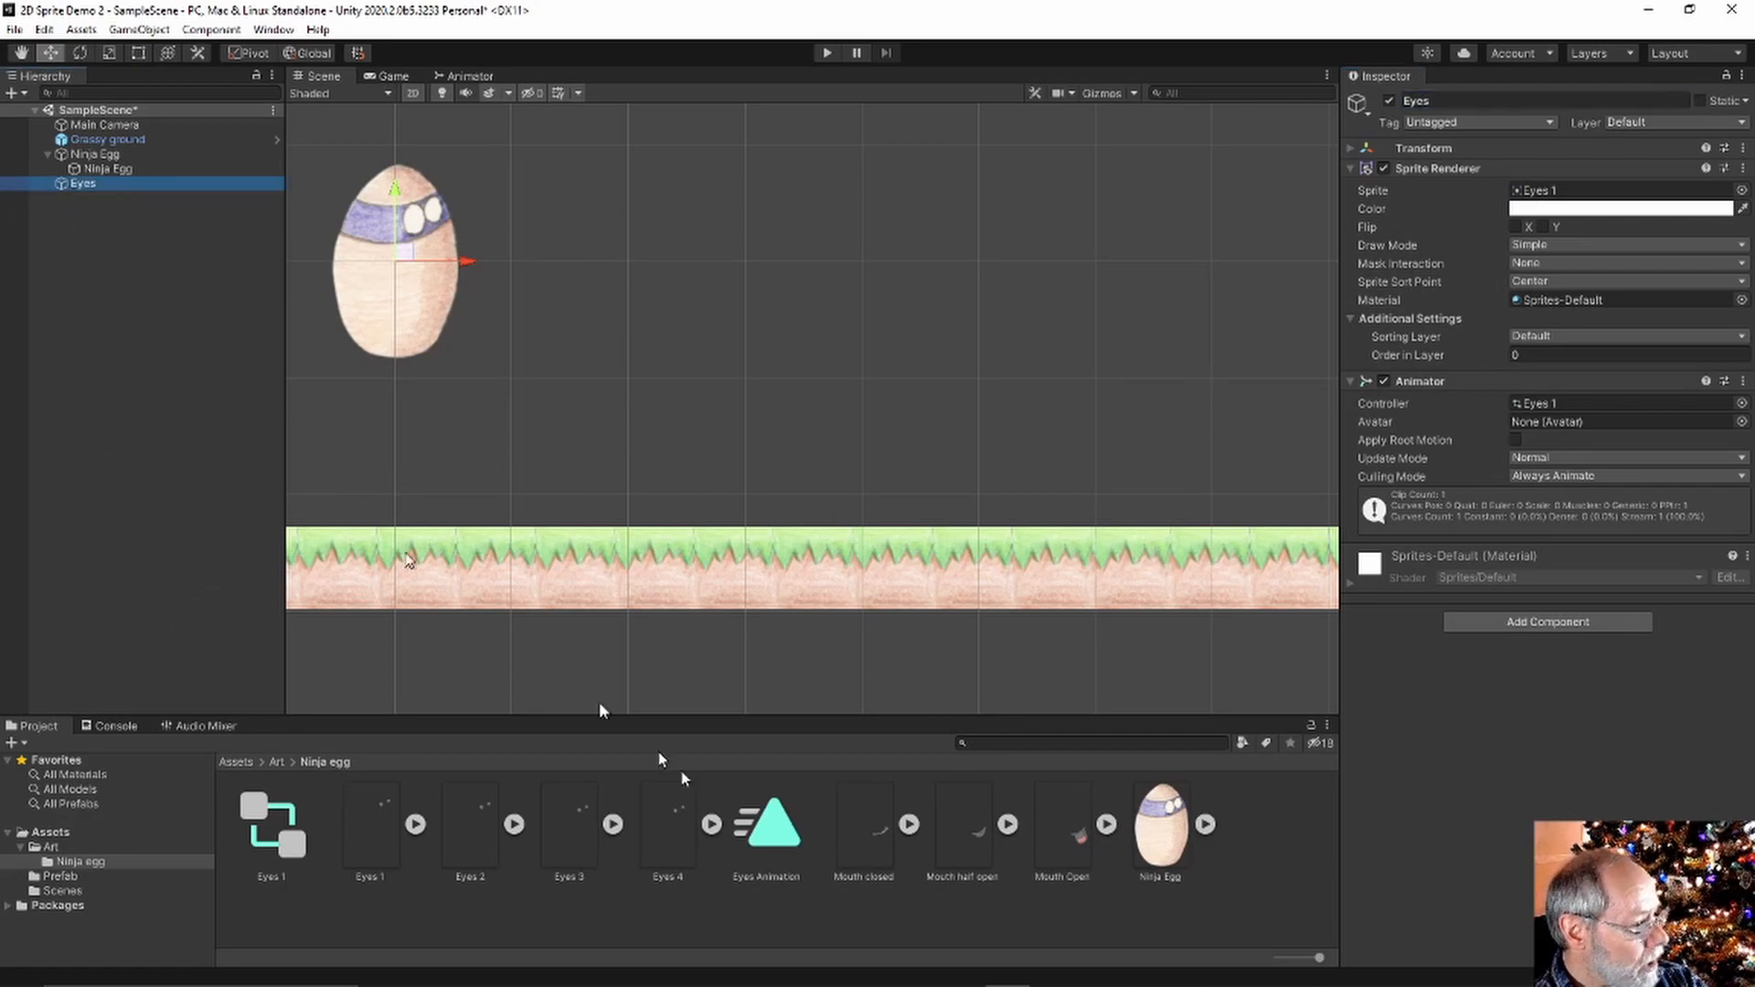
Open the Eyes Animation clip and play its preview on the Eyes object
double_click(759, 842)
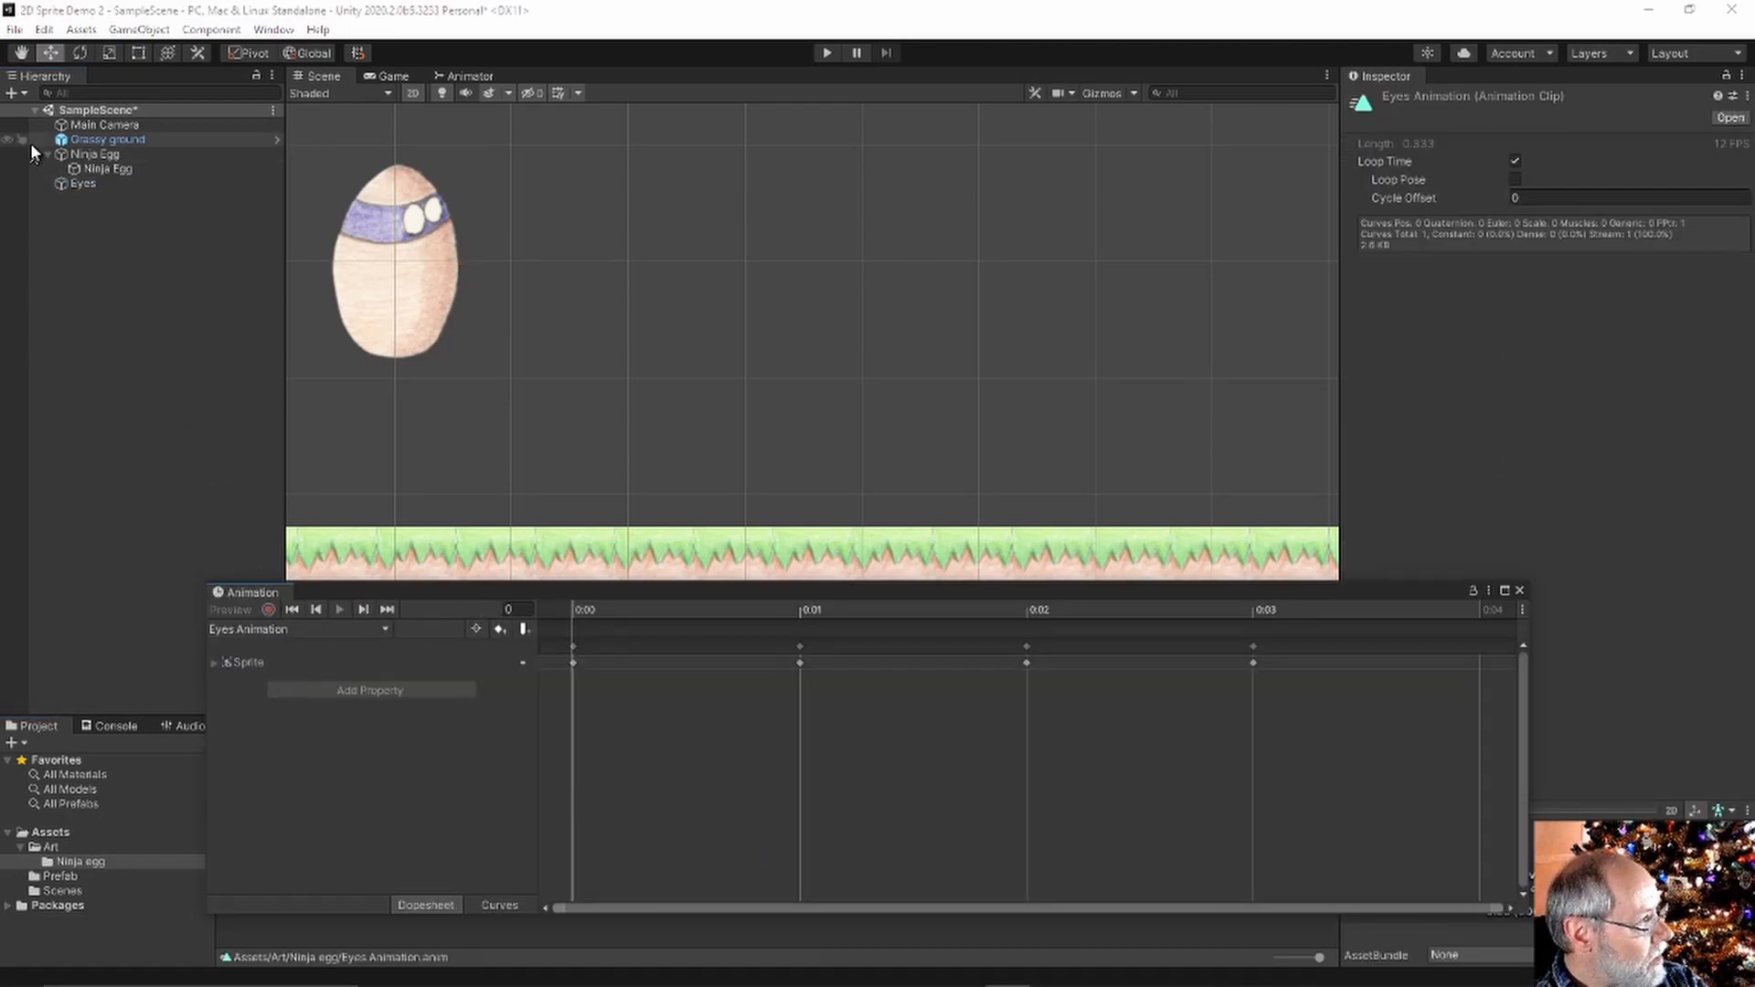
left_click(64, 183)
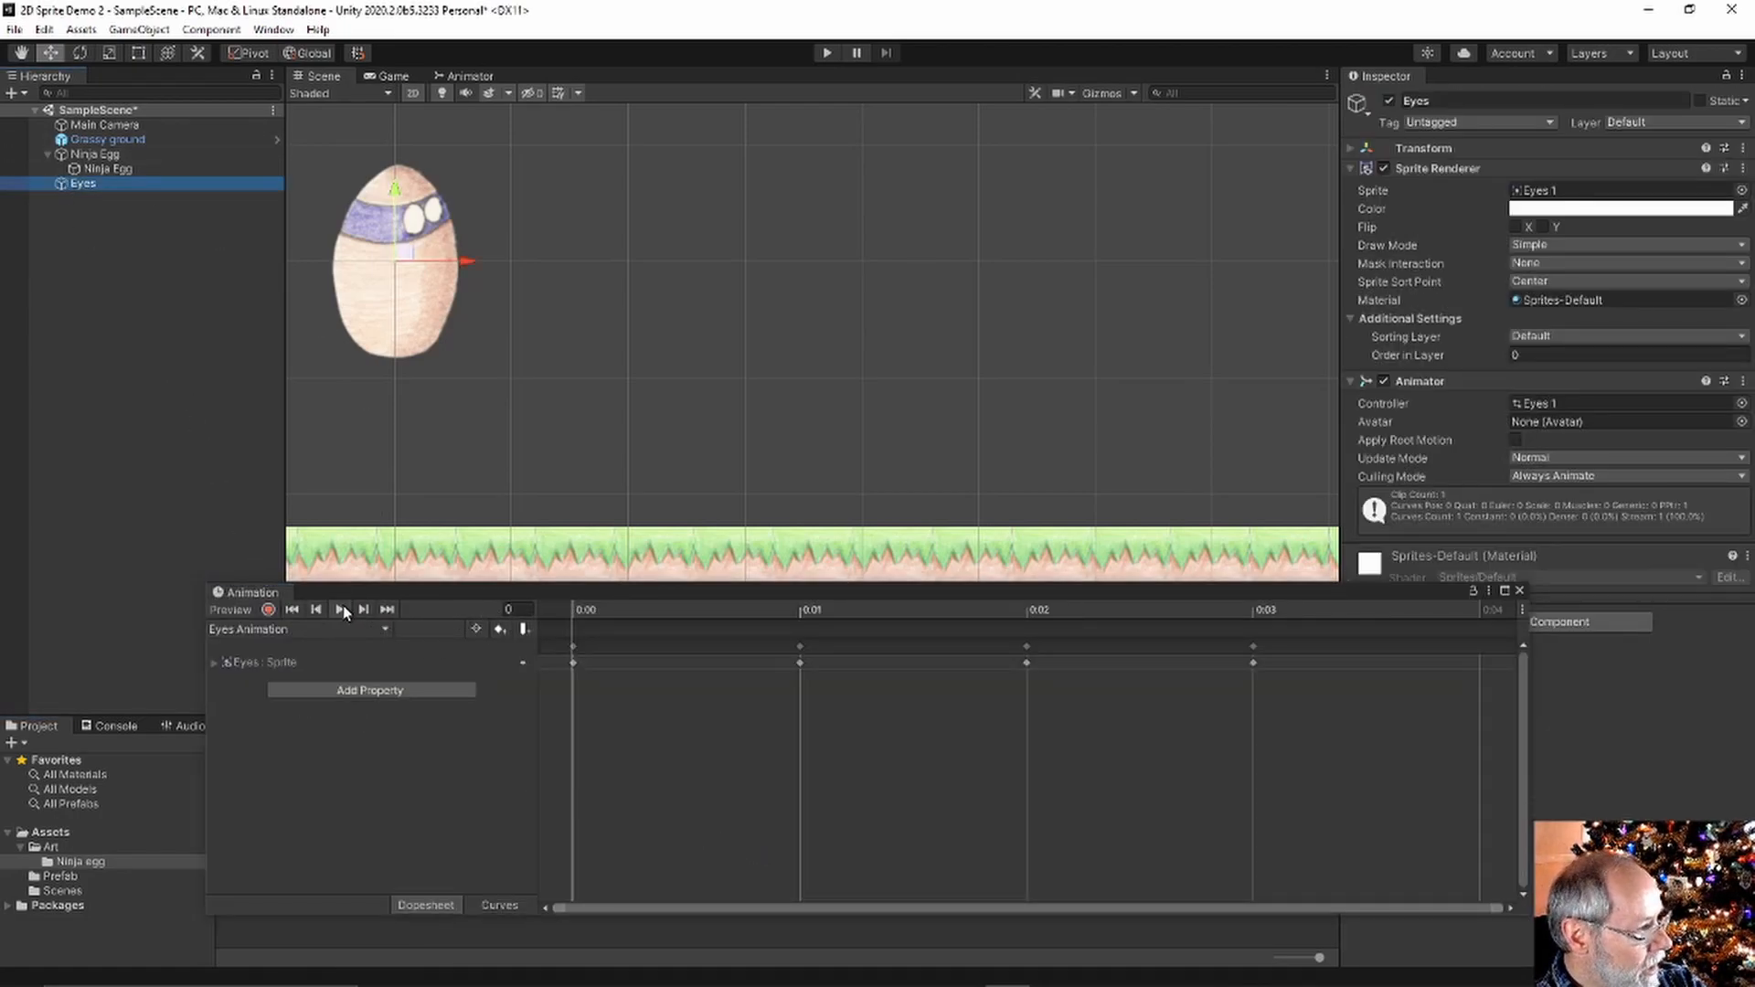
left_click(339, 610)
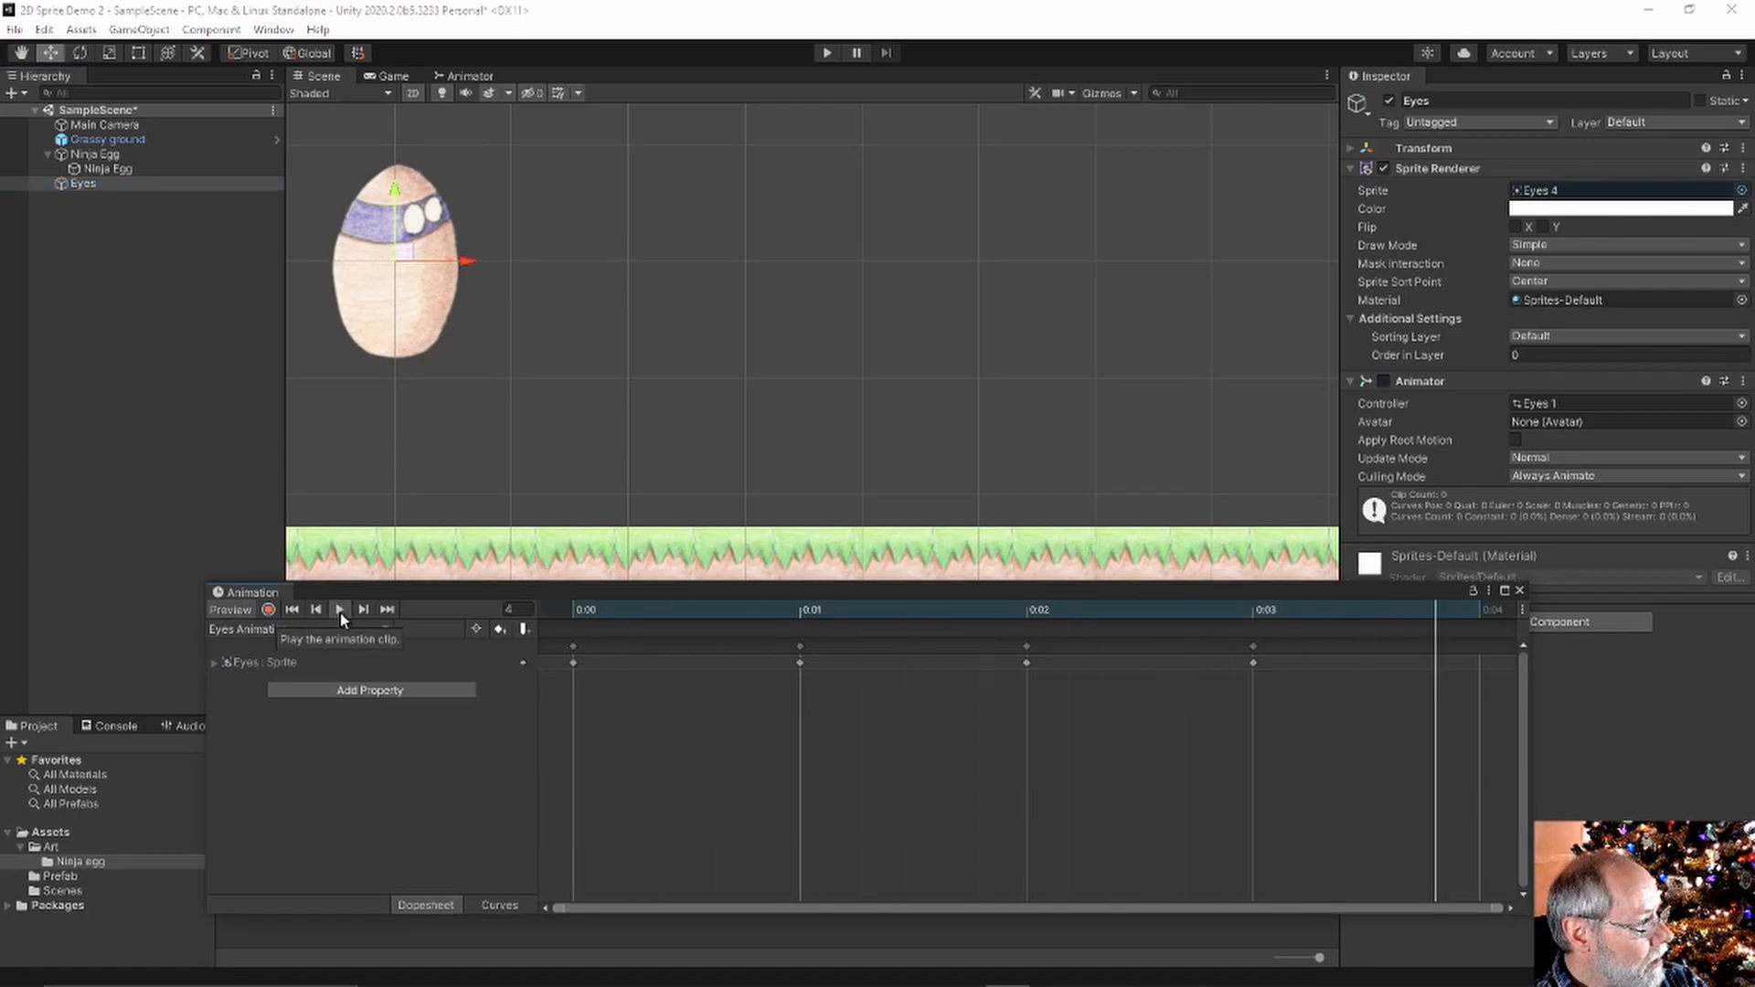
left_click_drag(656, 592, 979, 623)
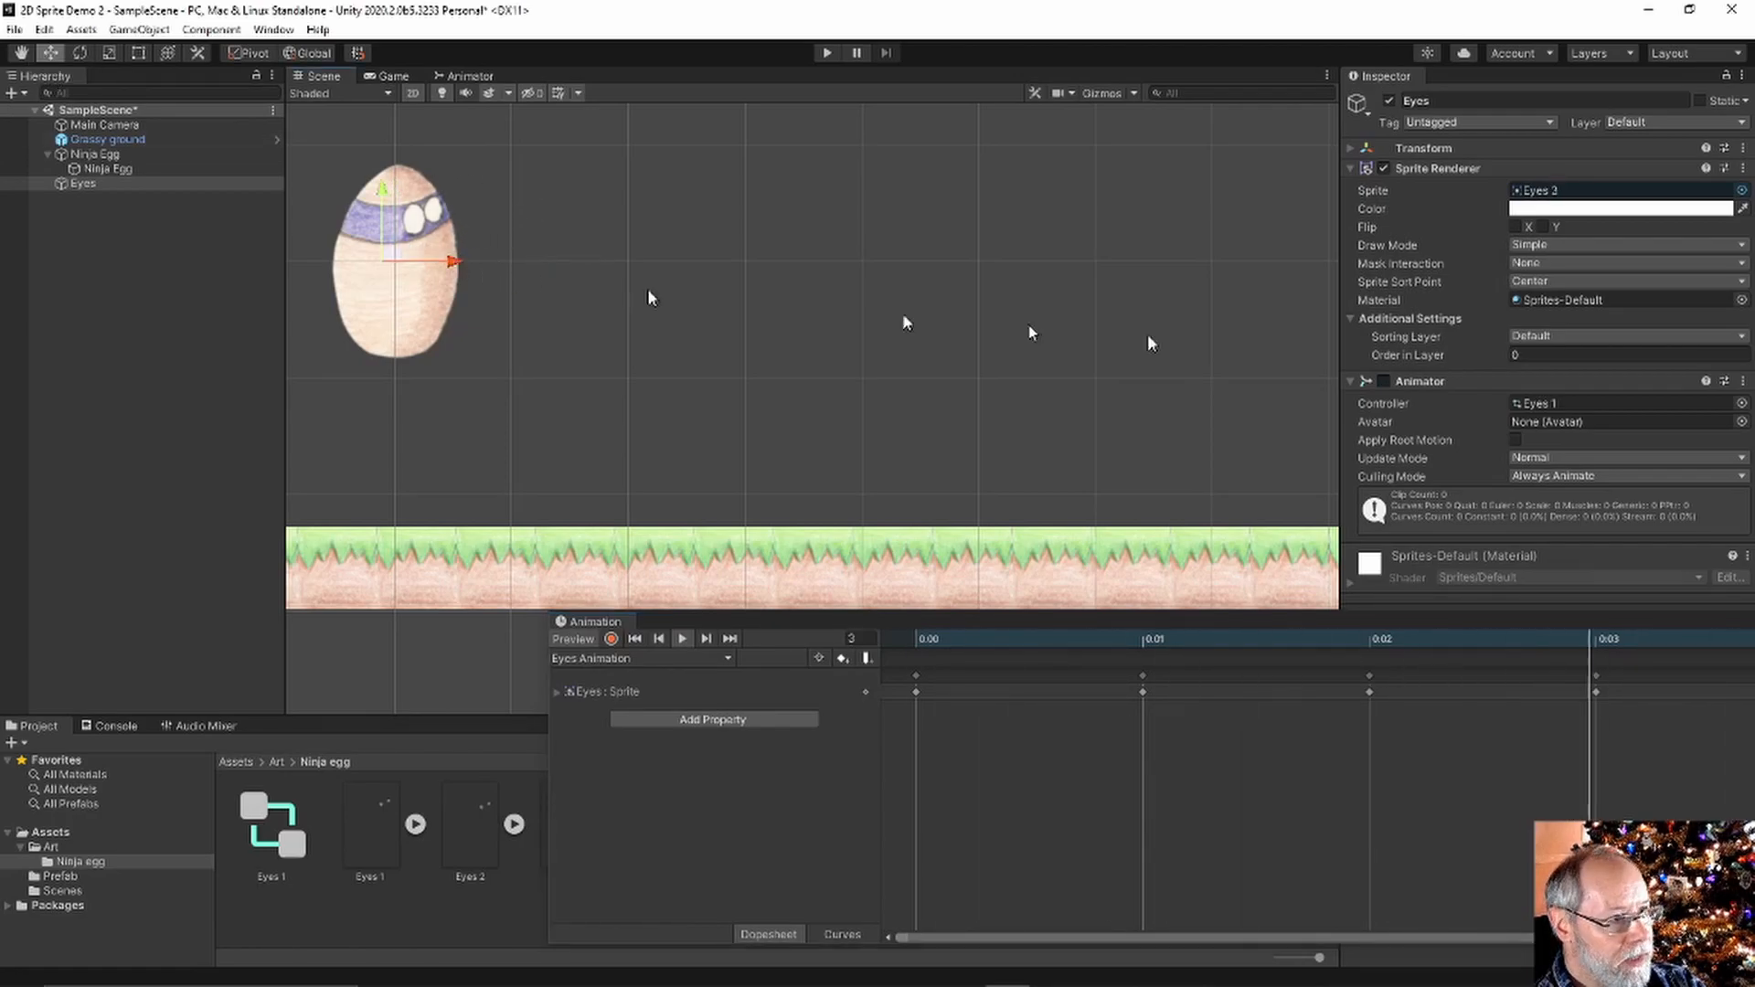
Set the Eyes Order in Layer to 2 and stop the animation preview
left_click(1536, 357)
type("2")
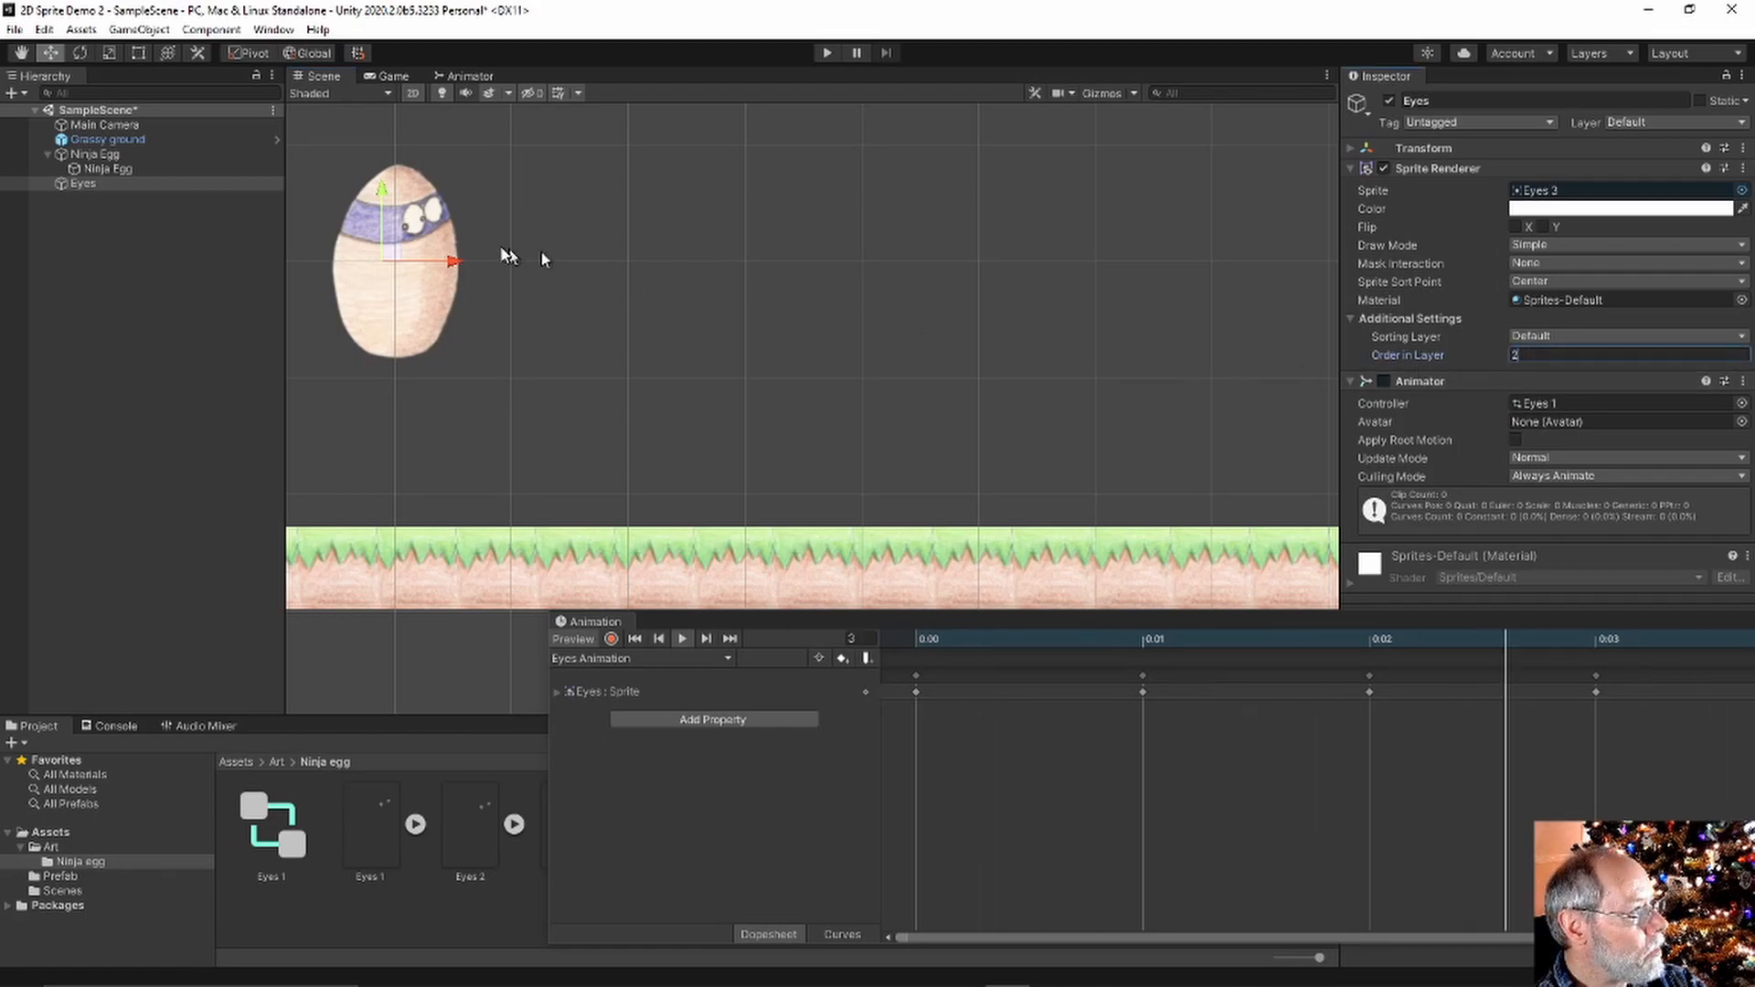
key("Return")
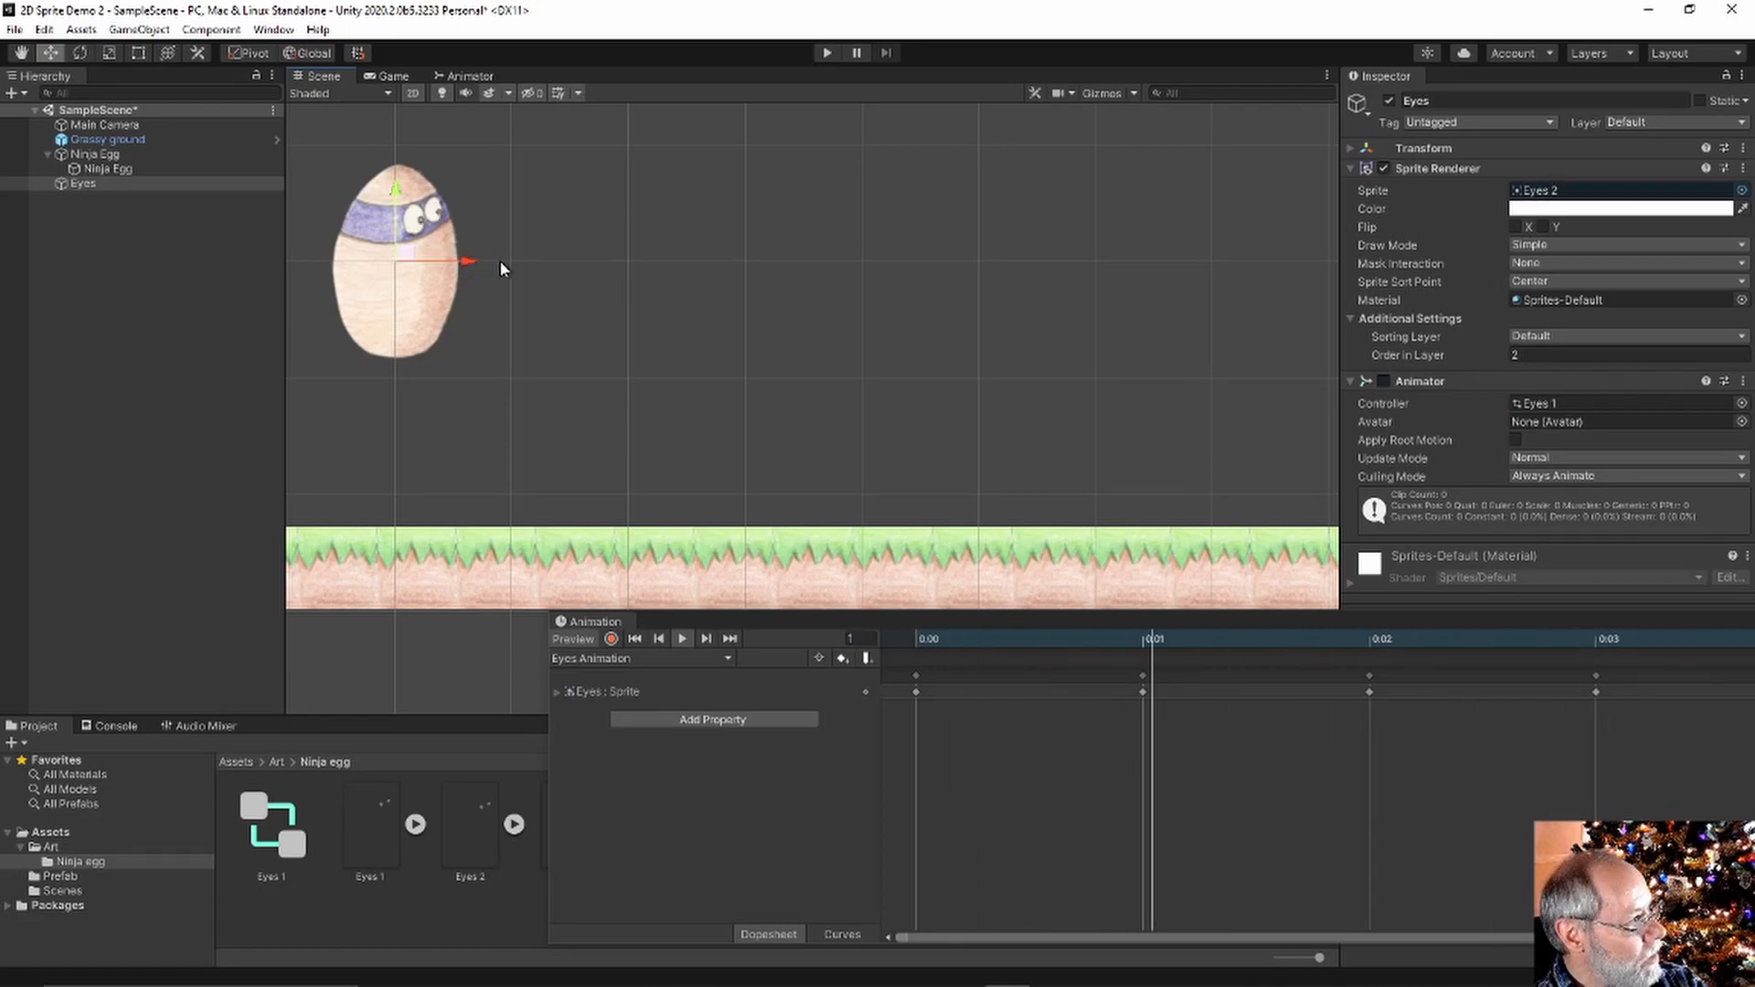
left_click(681, 639)
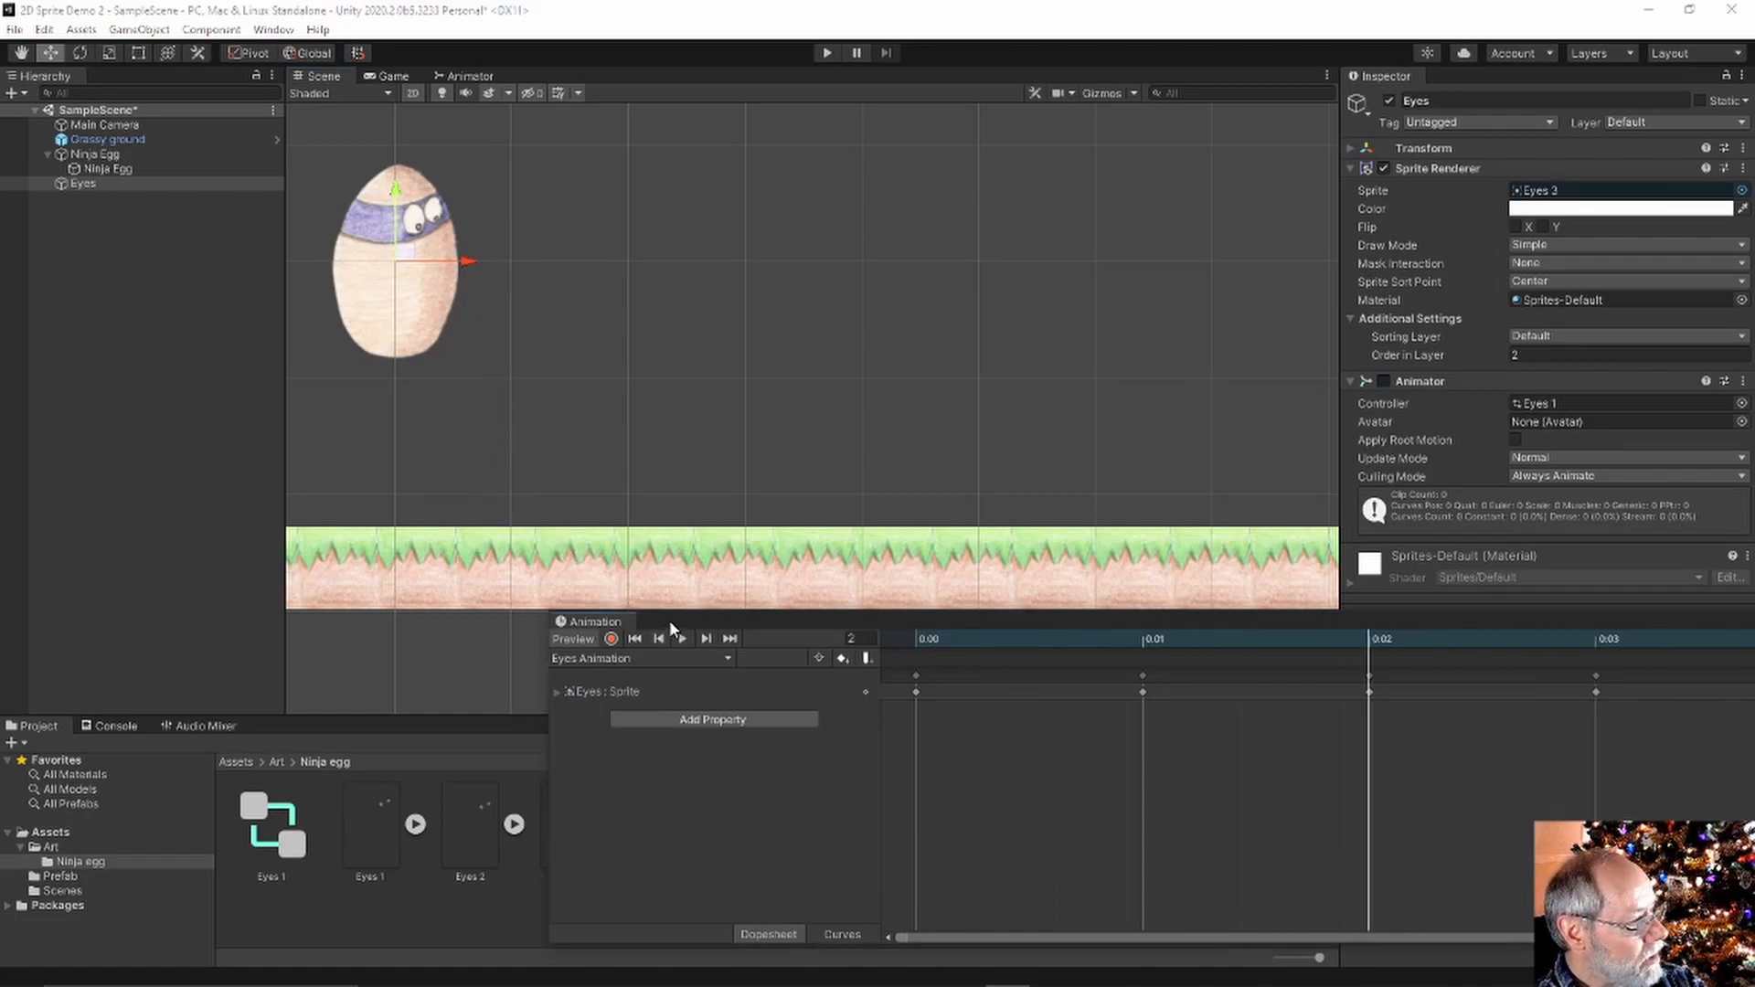
Dock the Animation window beneath the Scene view and resize the surrounding panels
left_click_drag(601, 627, 387, 645)
left_click_drag(608, 499, 605, 529)
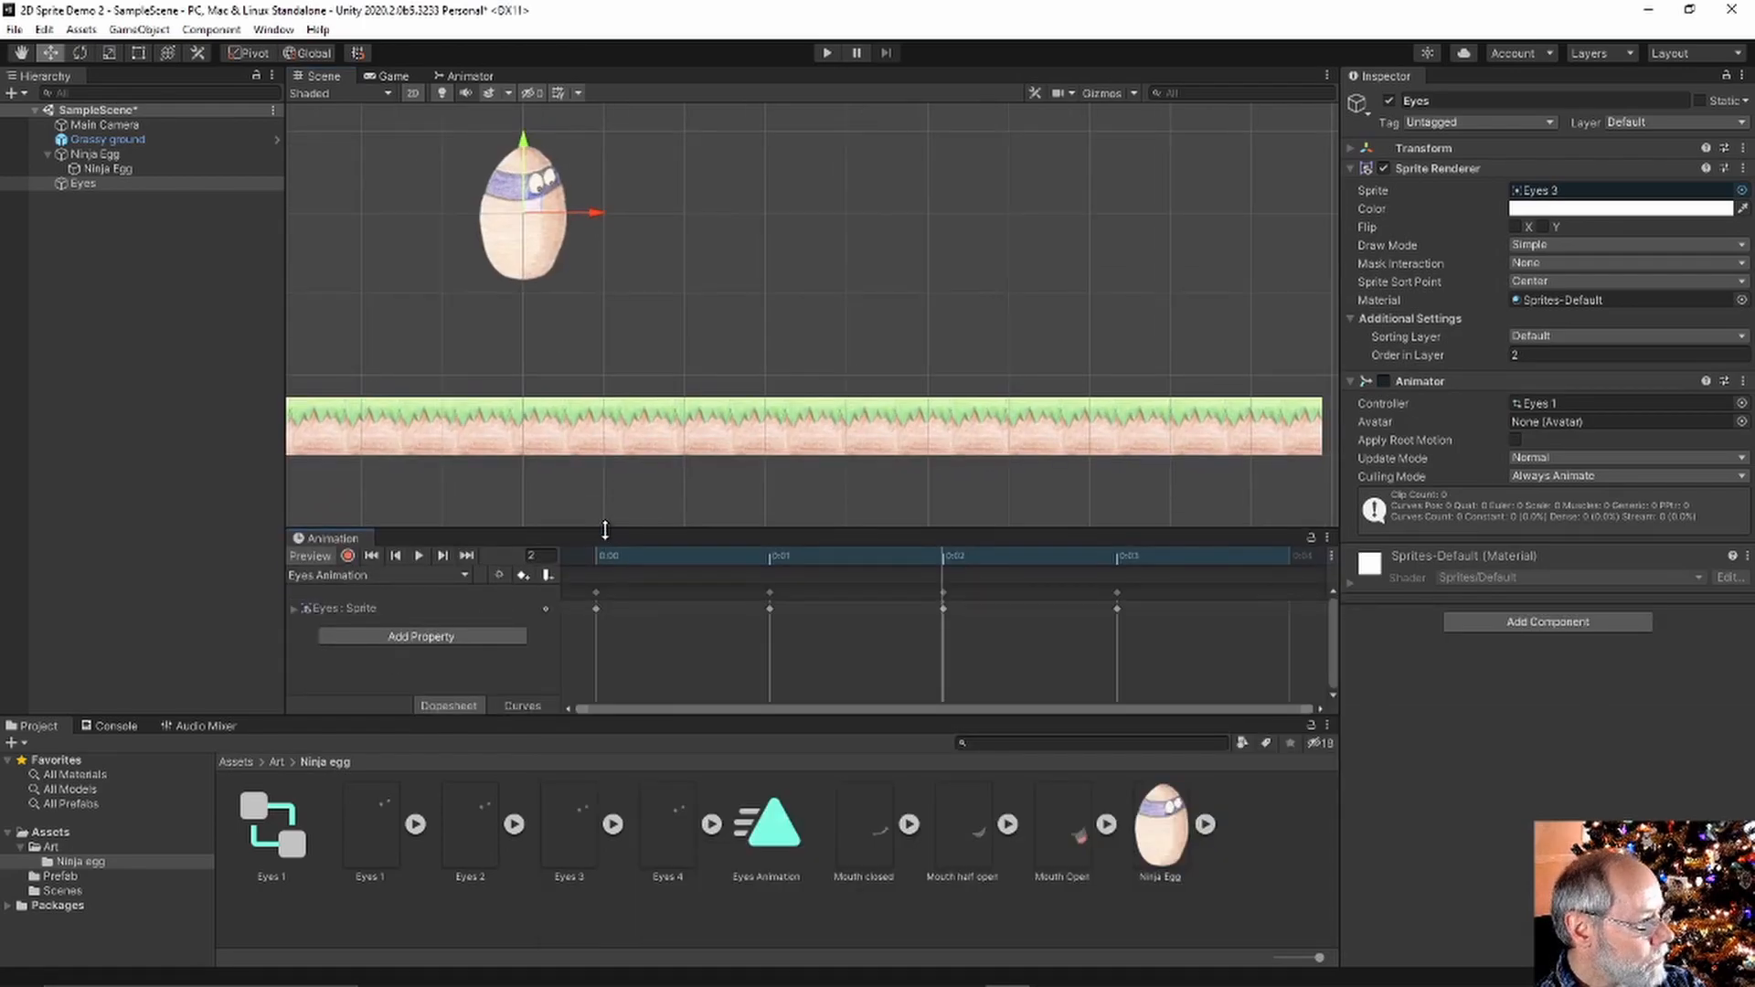
left_click_drag(557, 713, 556, 731)
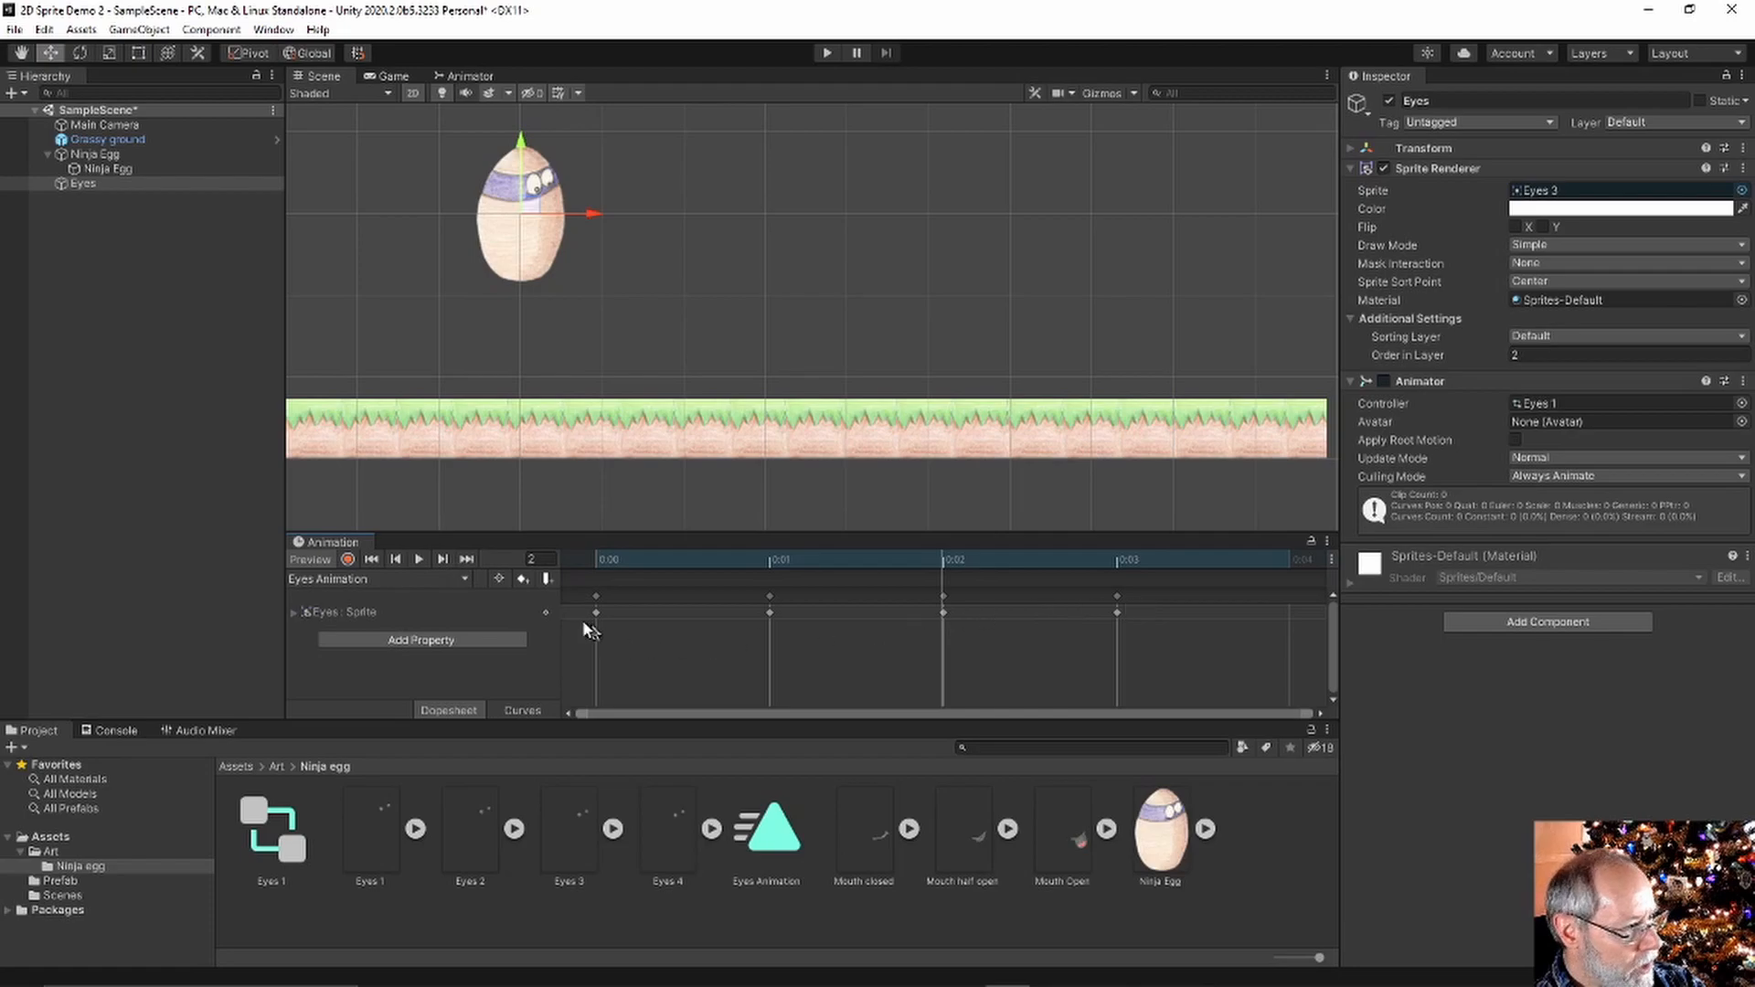
Check frames 0–3 show Eyes 1 through Eyes 4, then select all keyframes
left_click(592, 596)
left_click(770, 596, "shift")
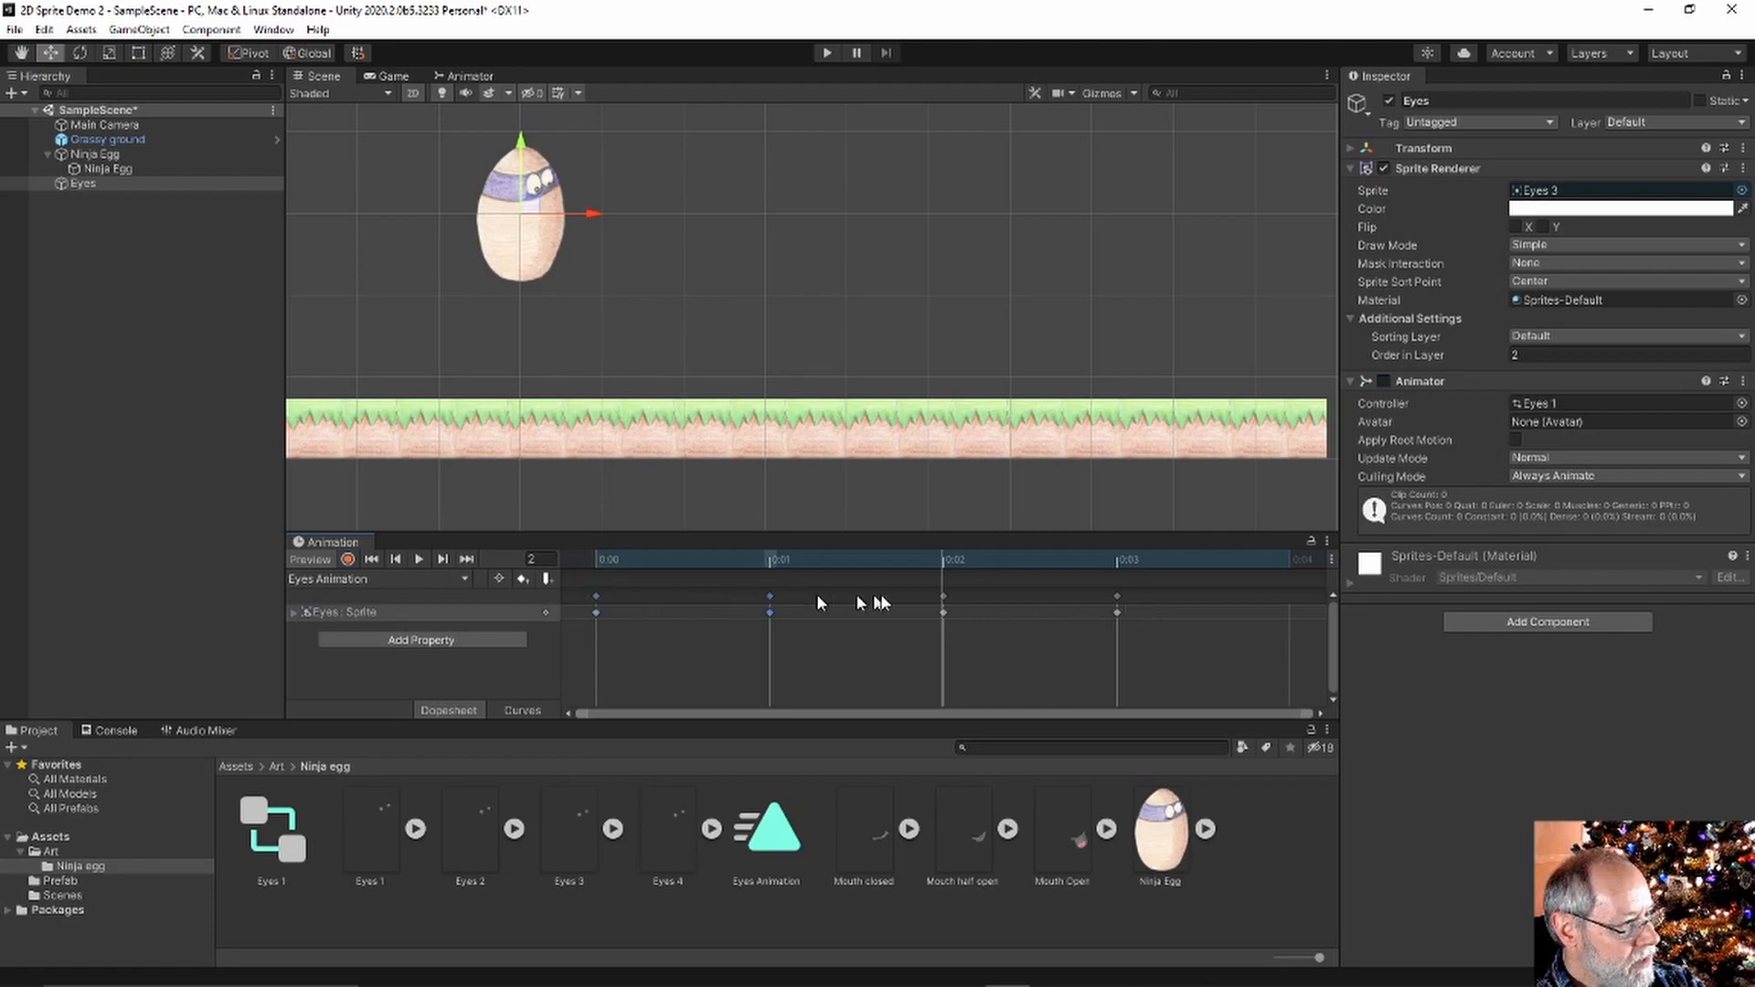
left_click(1116, 596)
left_click(596, 556)
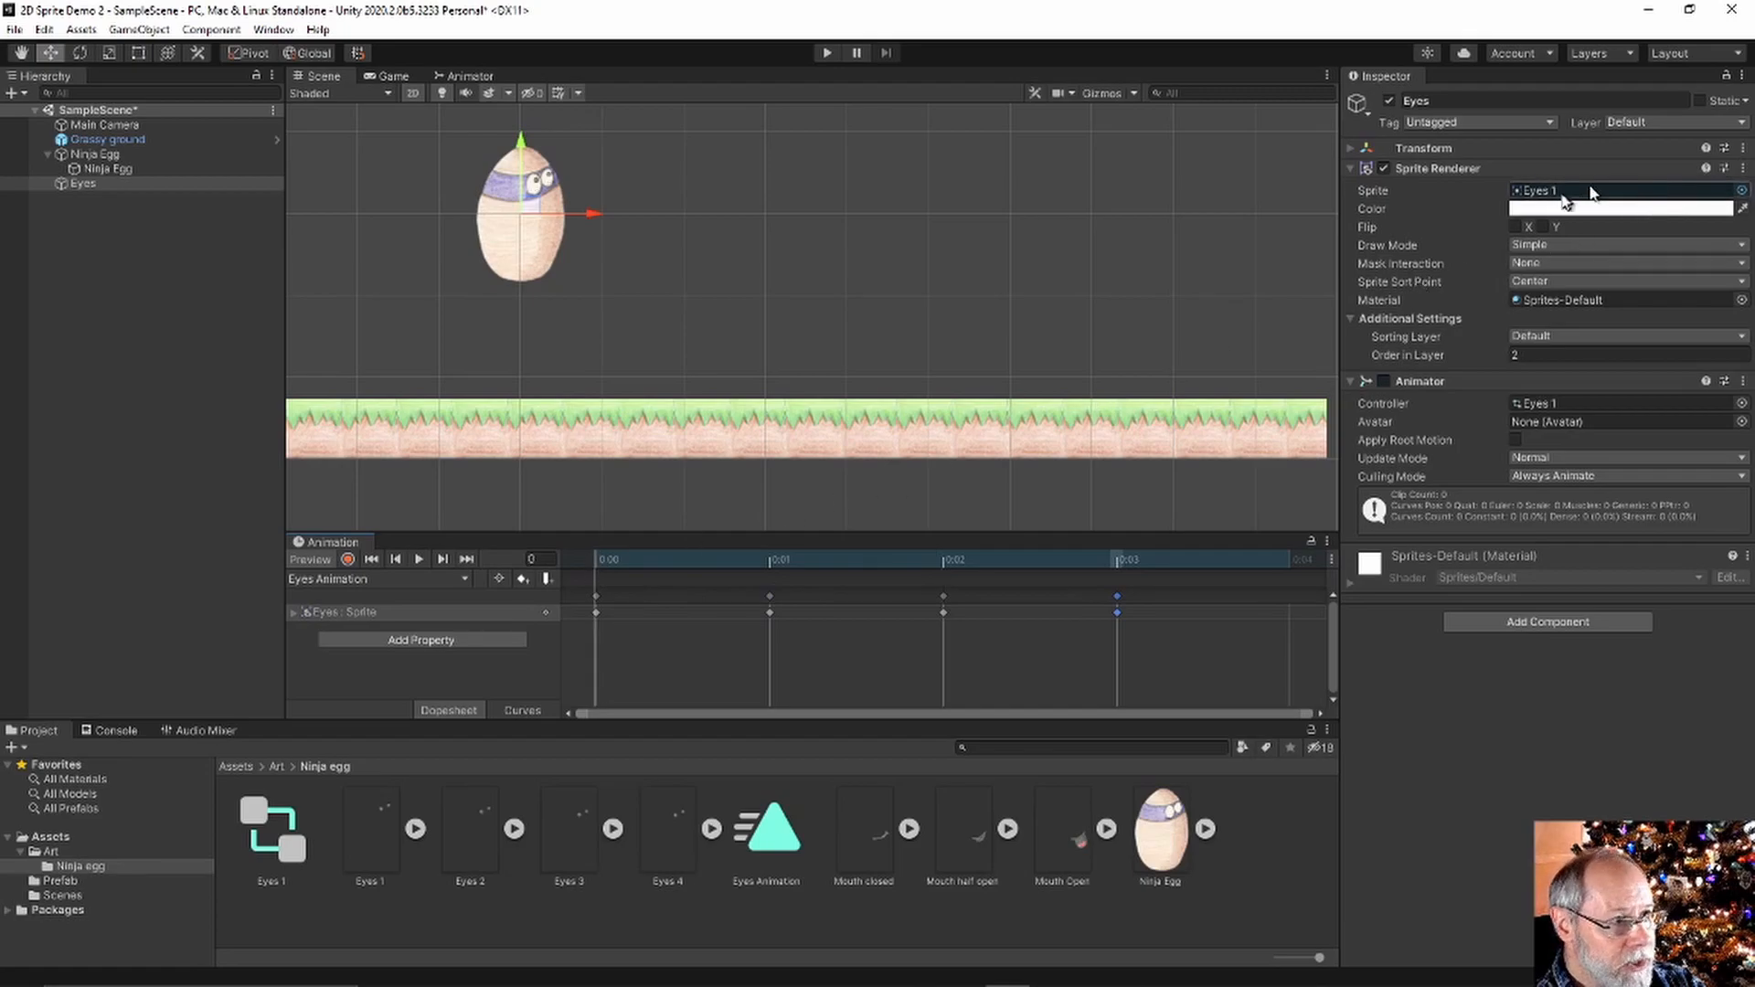
left_click(768, 561)
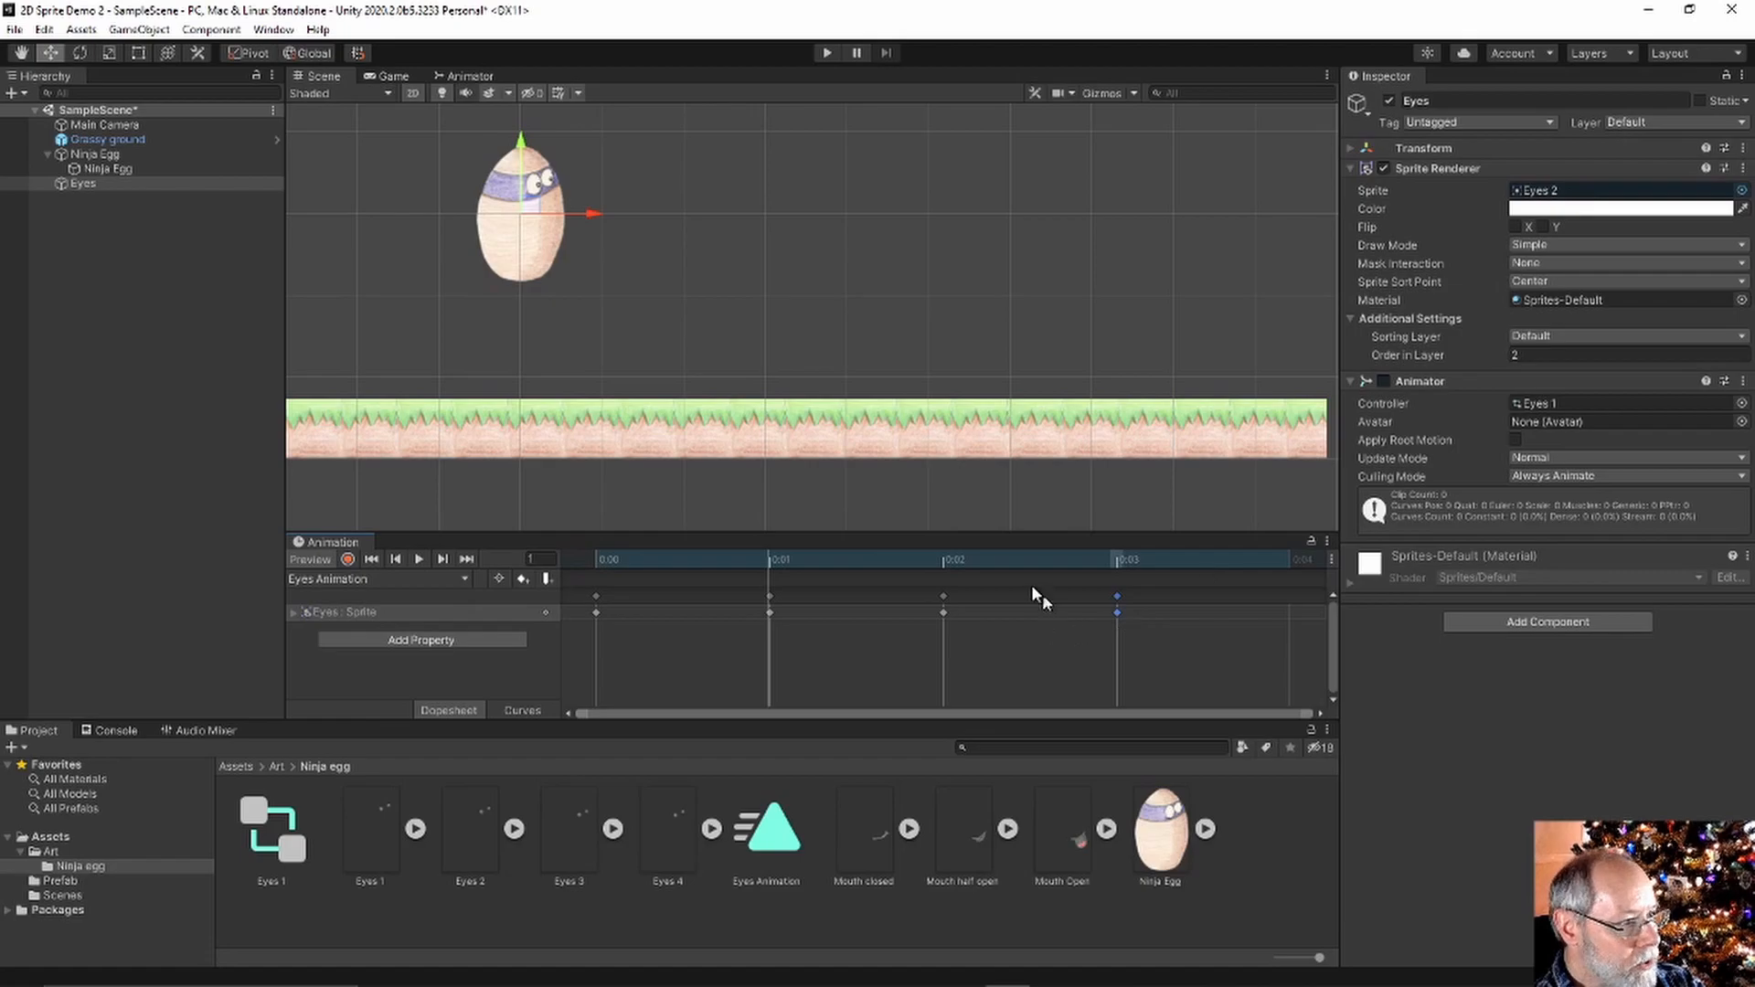
left_click(942, 564)
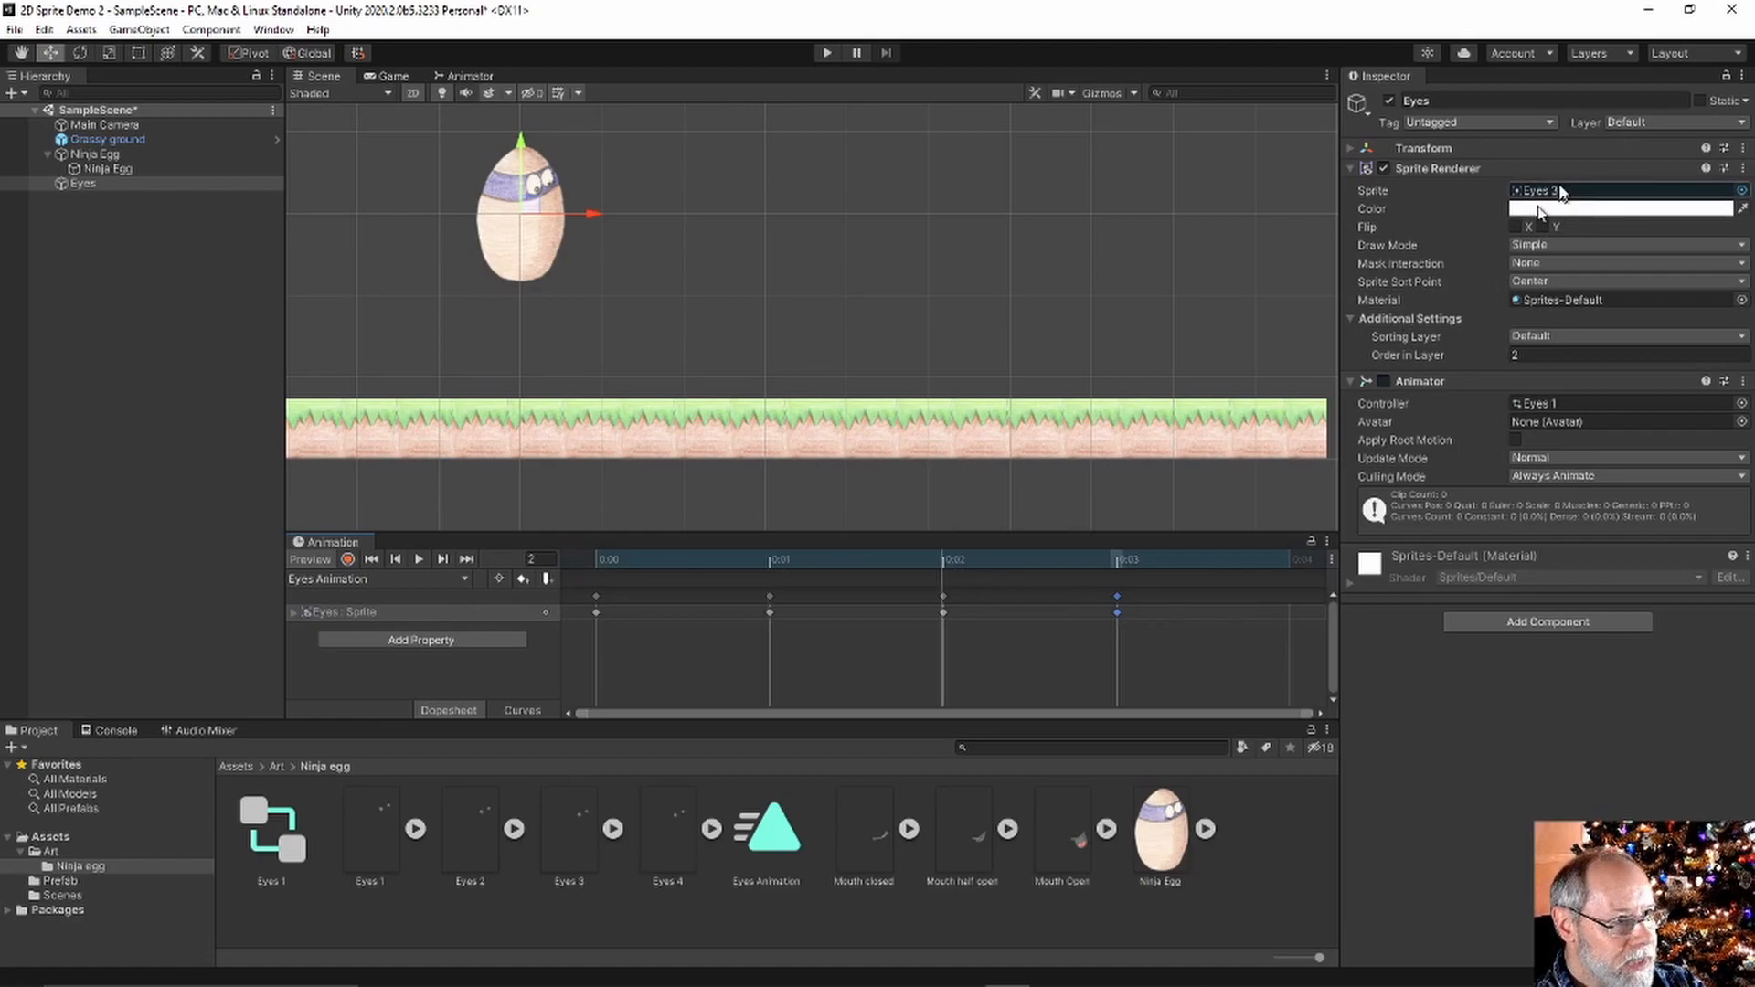
left_click(1117, 562)
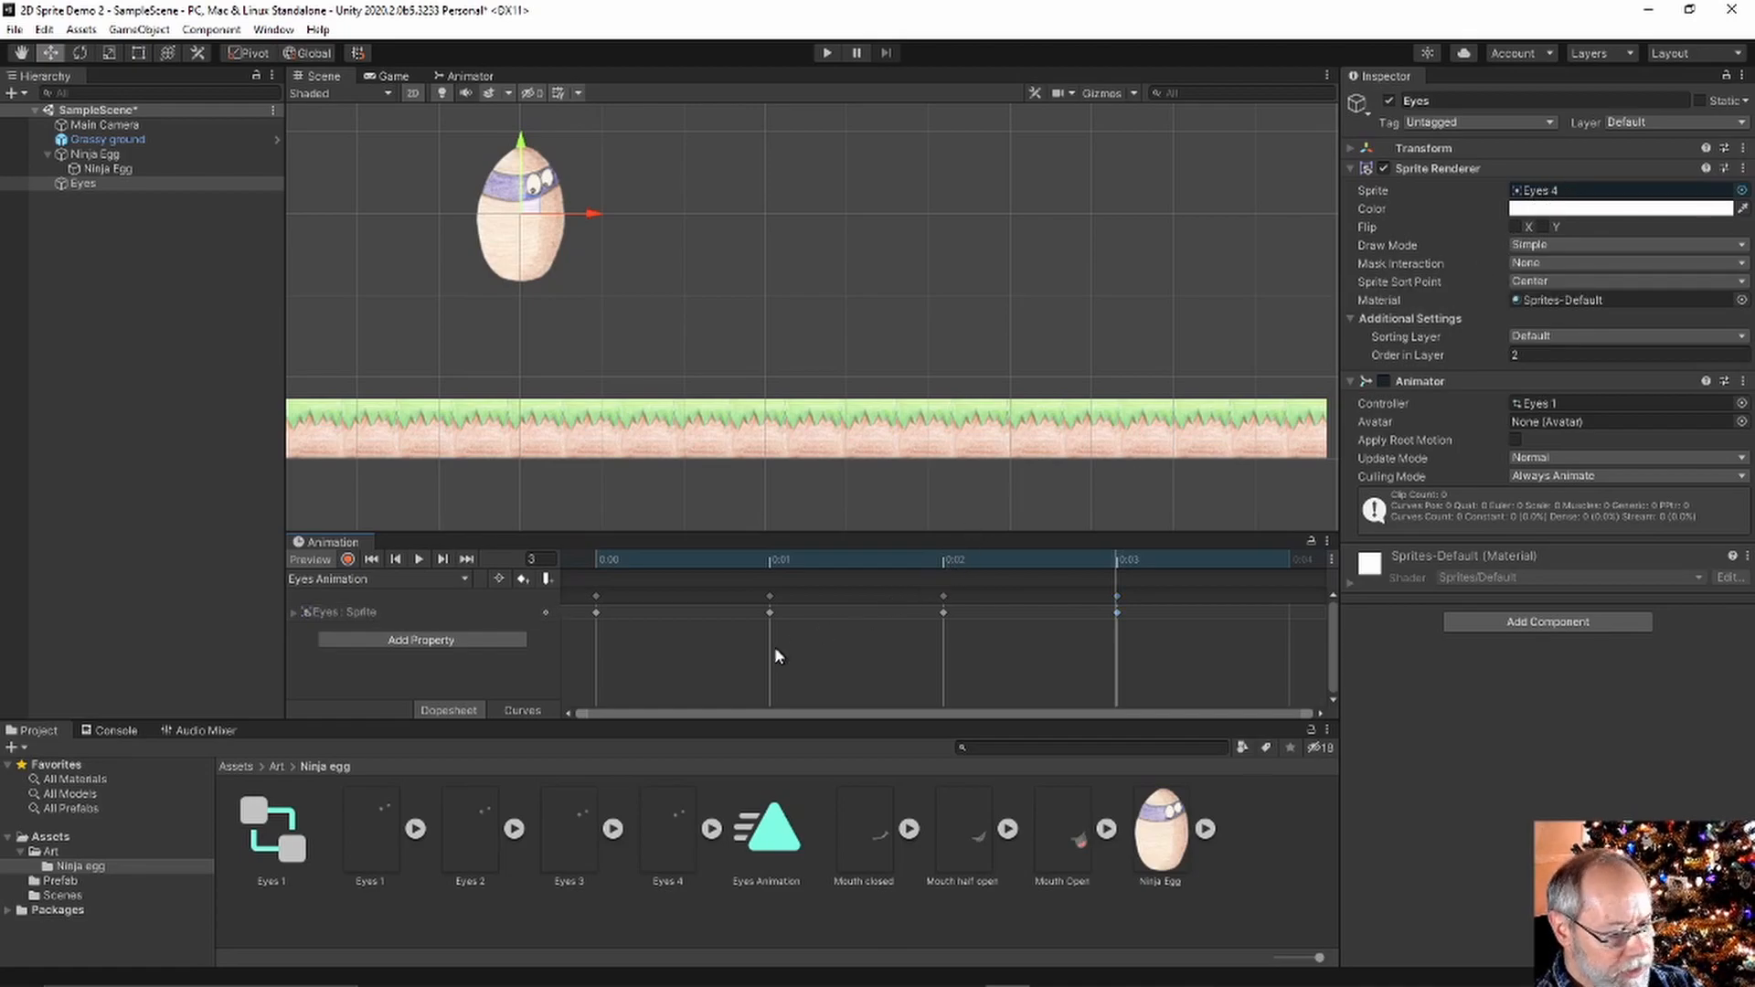
key("ctrl+a")
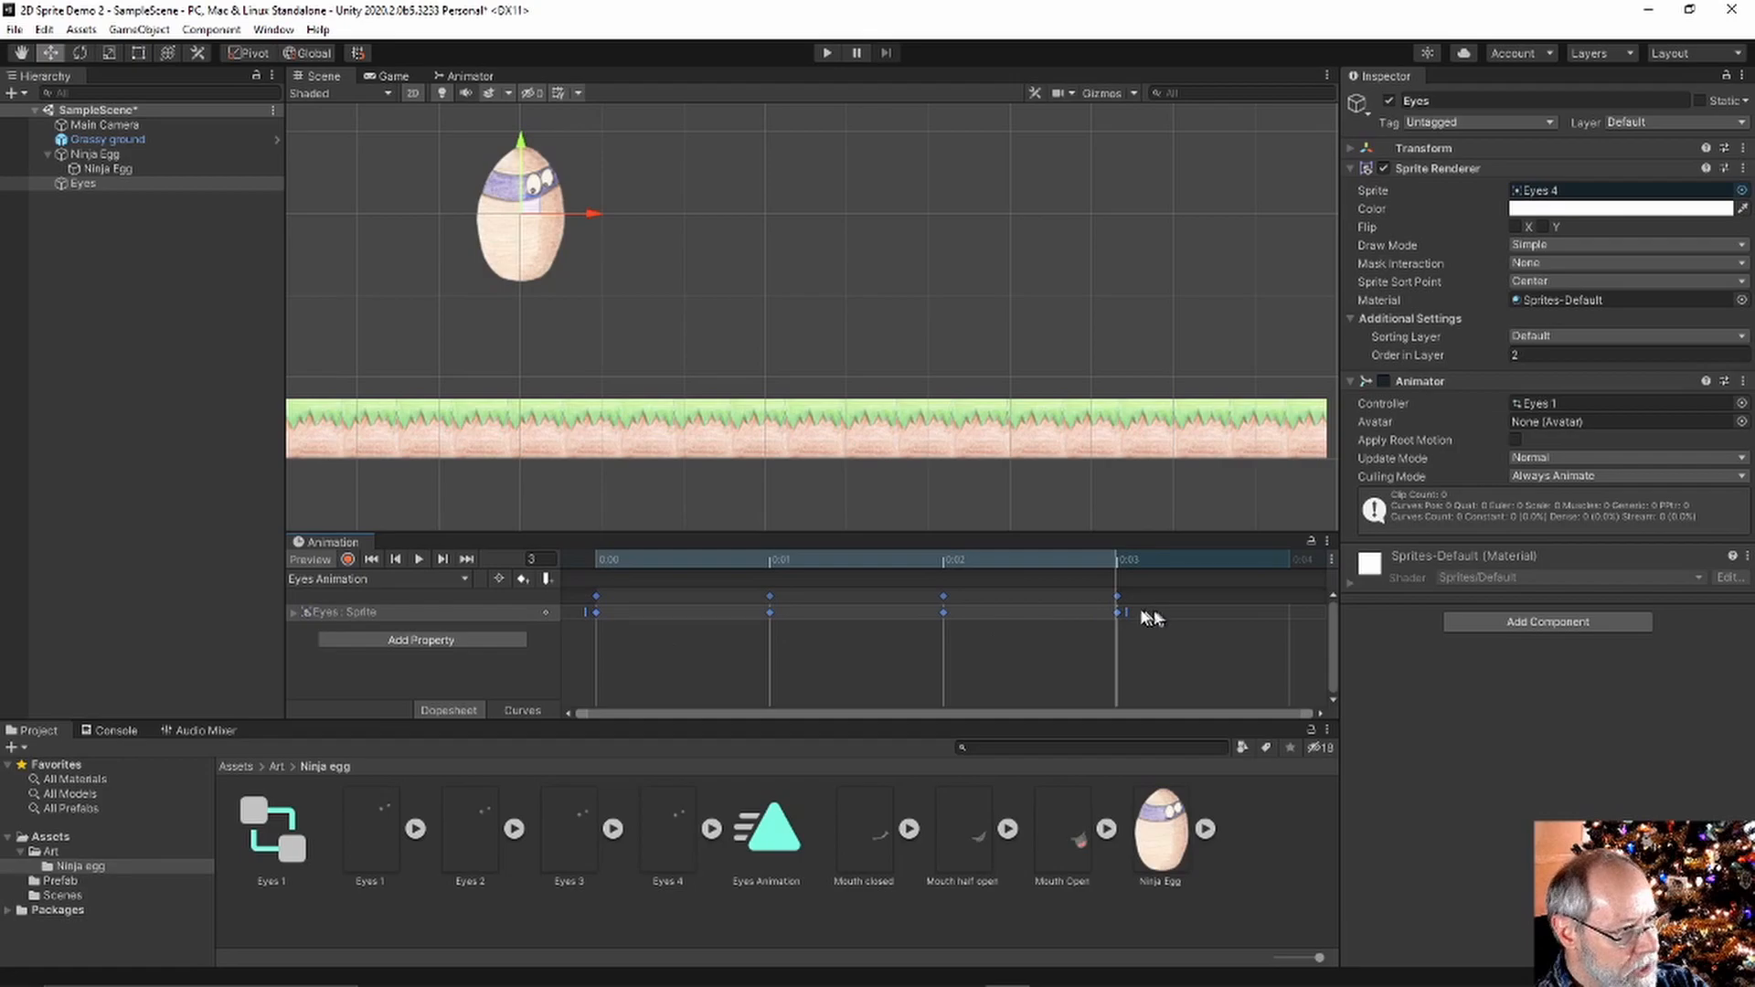
Stretch the selected eye keyframes so the last lands at 0:06, previewing Eyes 3 and 4
left_click_drag(586, 611, 665, 617)
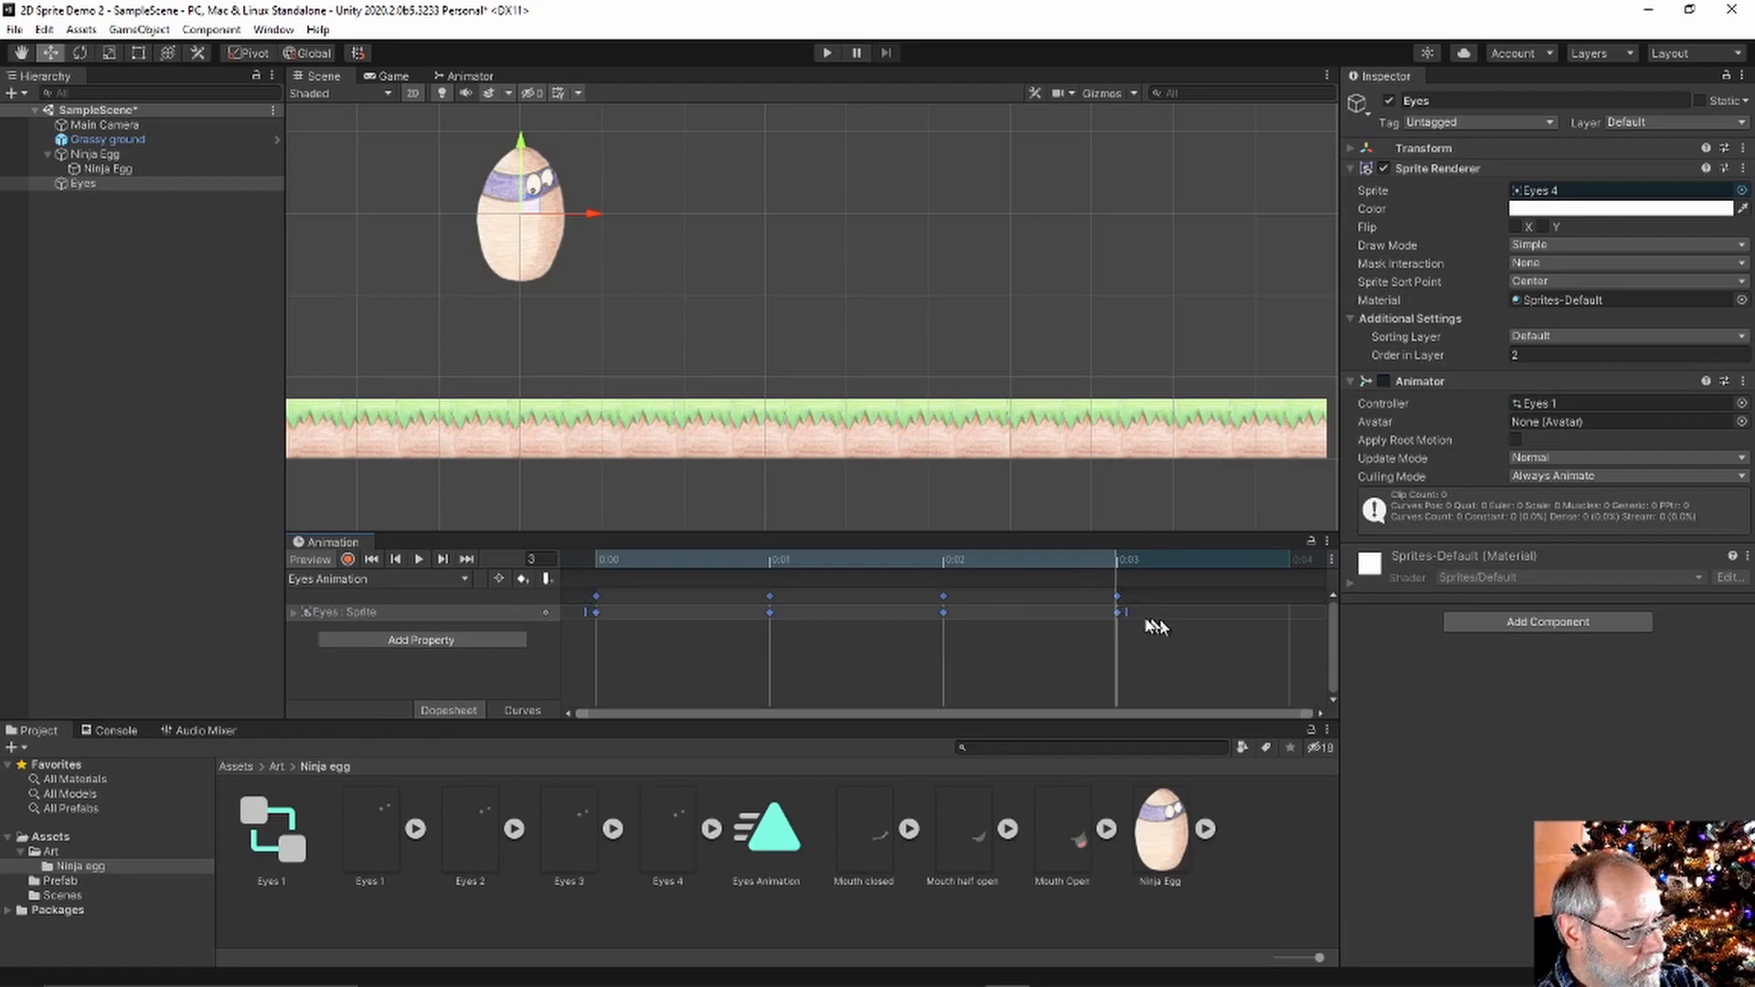
left_click_drag(1121, 609, 1377, 612)
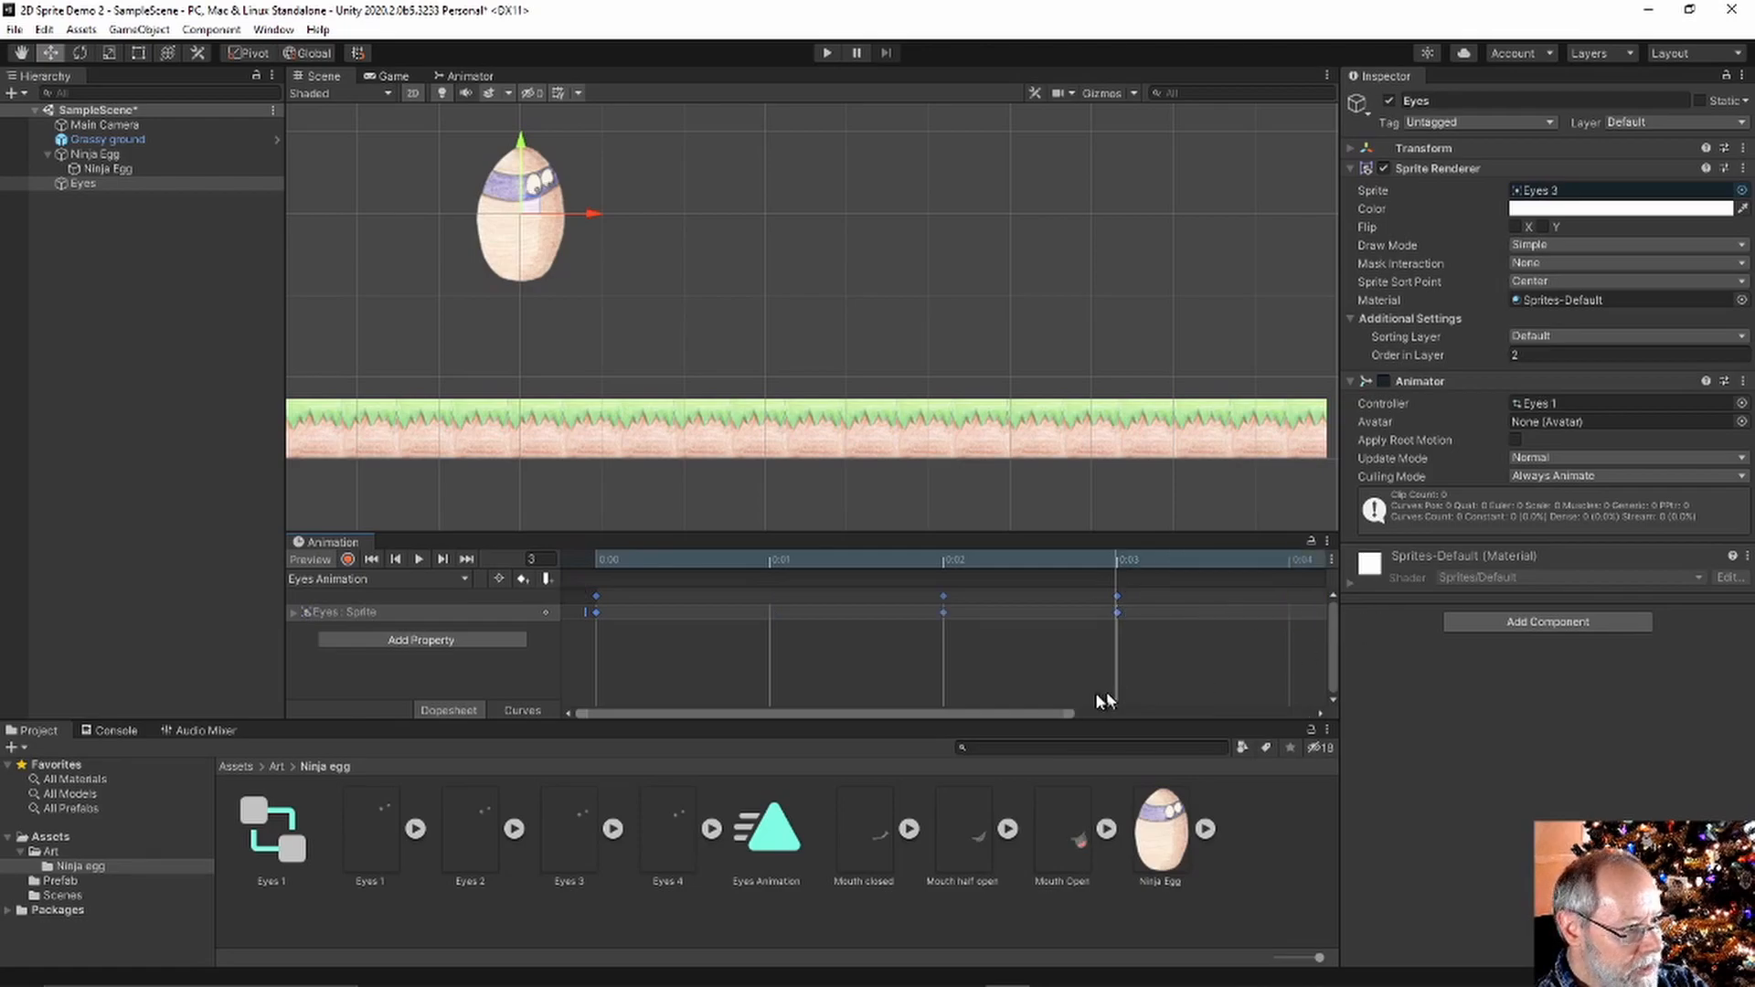
left_click_drag(1015, 714, 1271, 712)
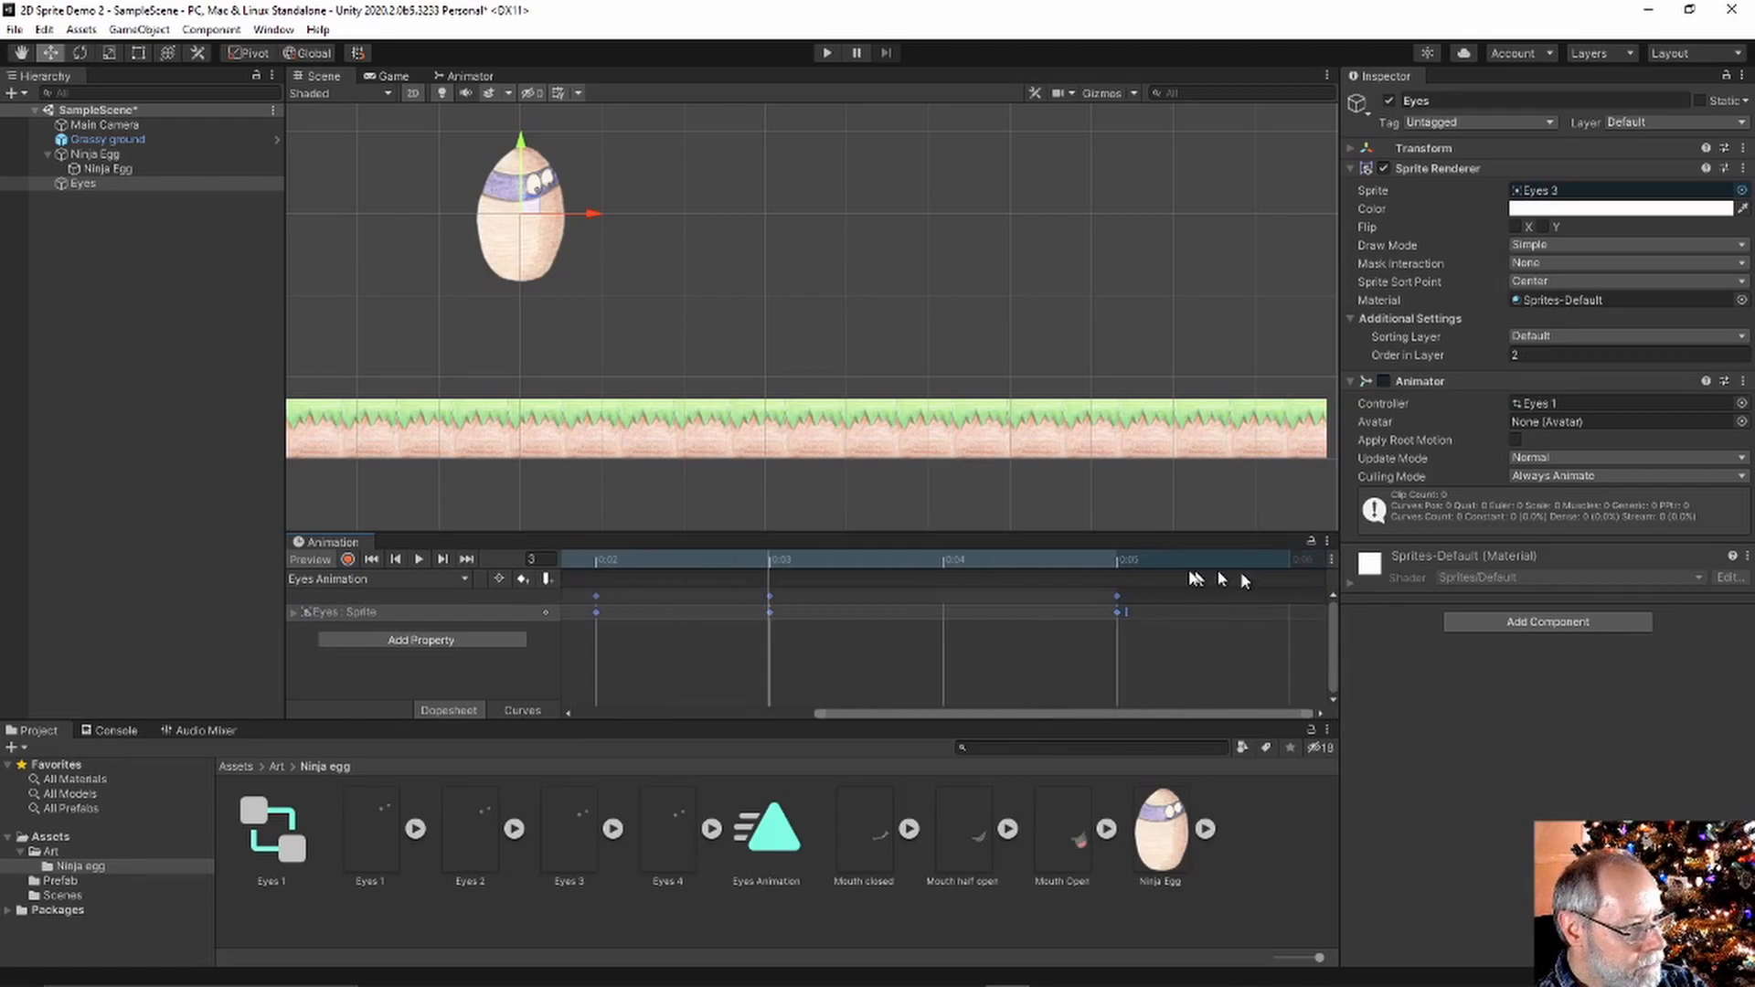
left_click_drag(1130, 614, 1348, 617)
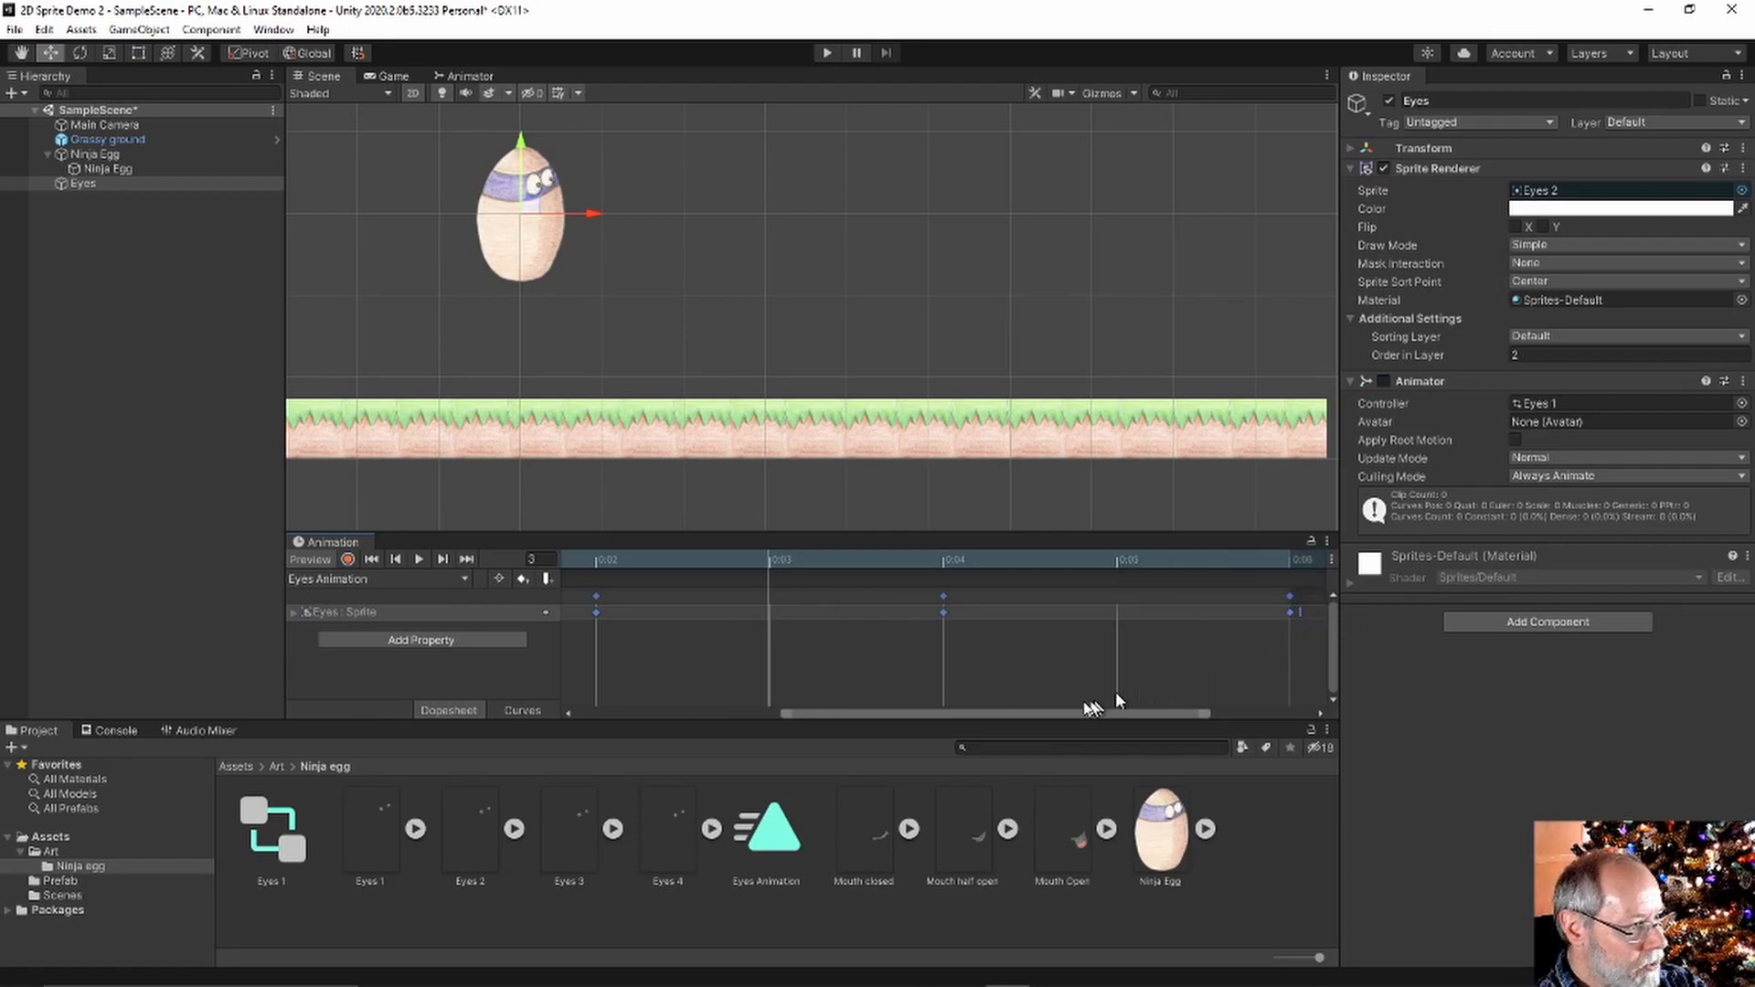
left_click_drag(1040, 713, 1143, 714)
left_click_drag(1130, 613, 1271, 619)
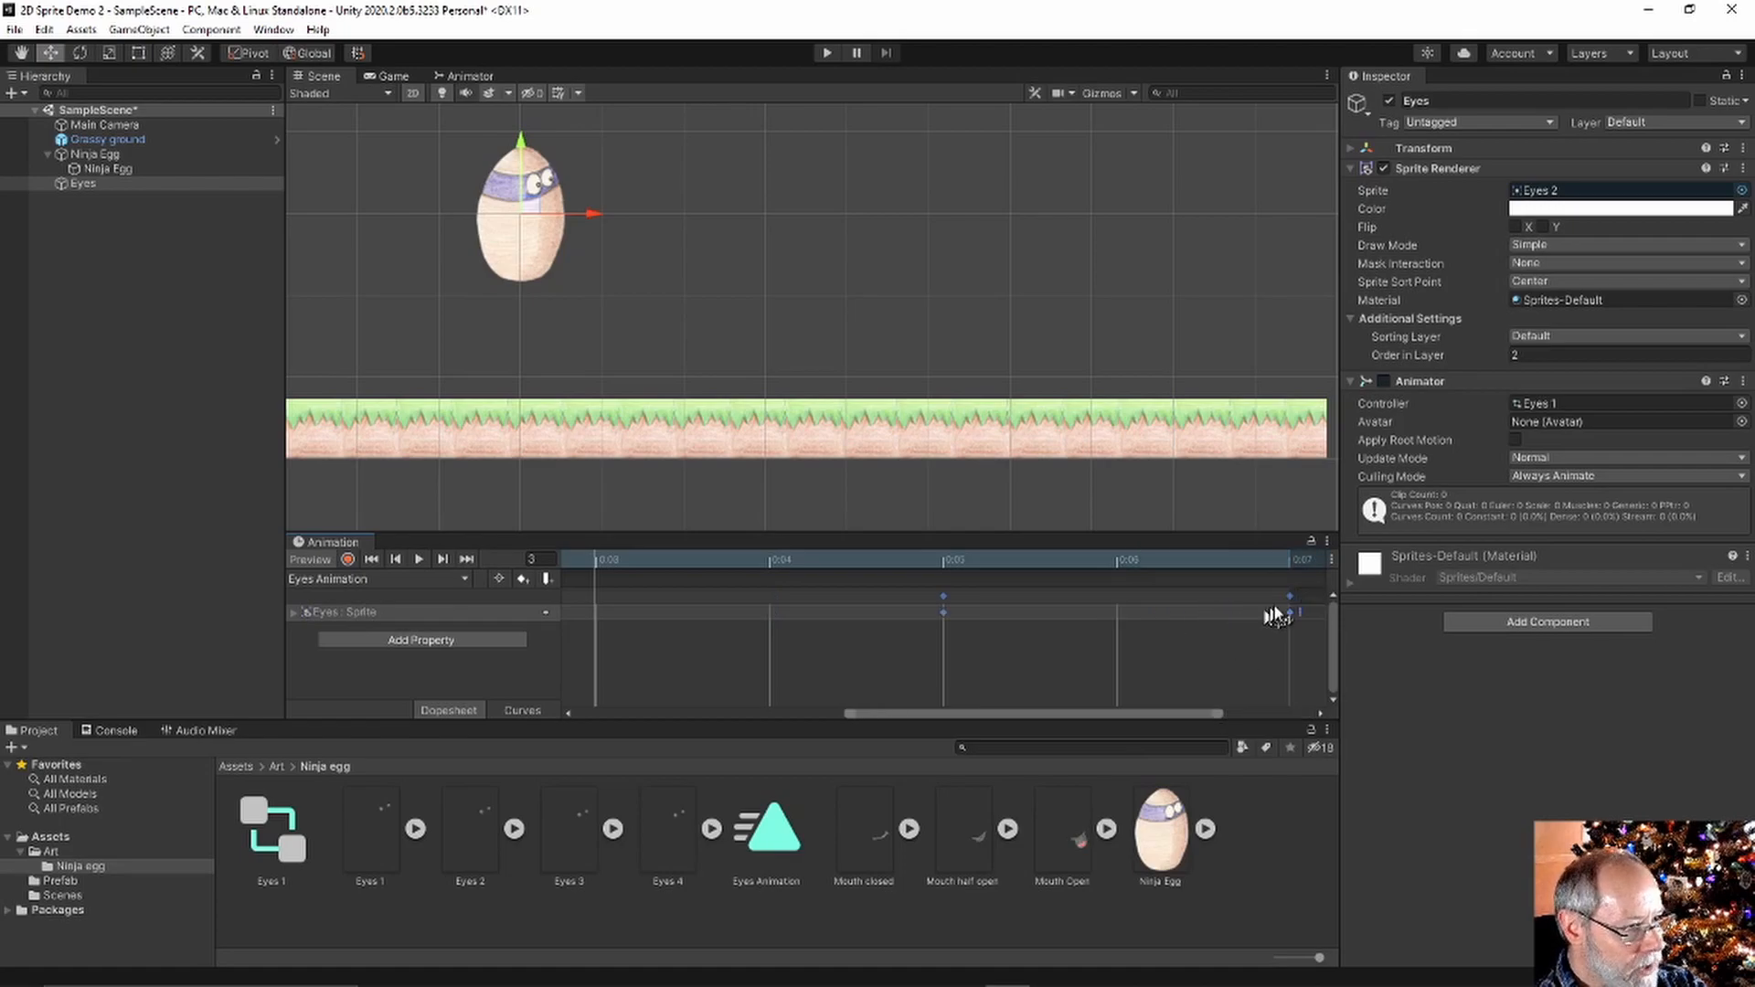
left_click(1289, 560)
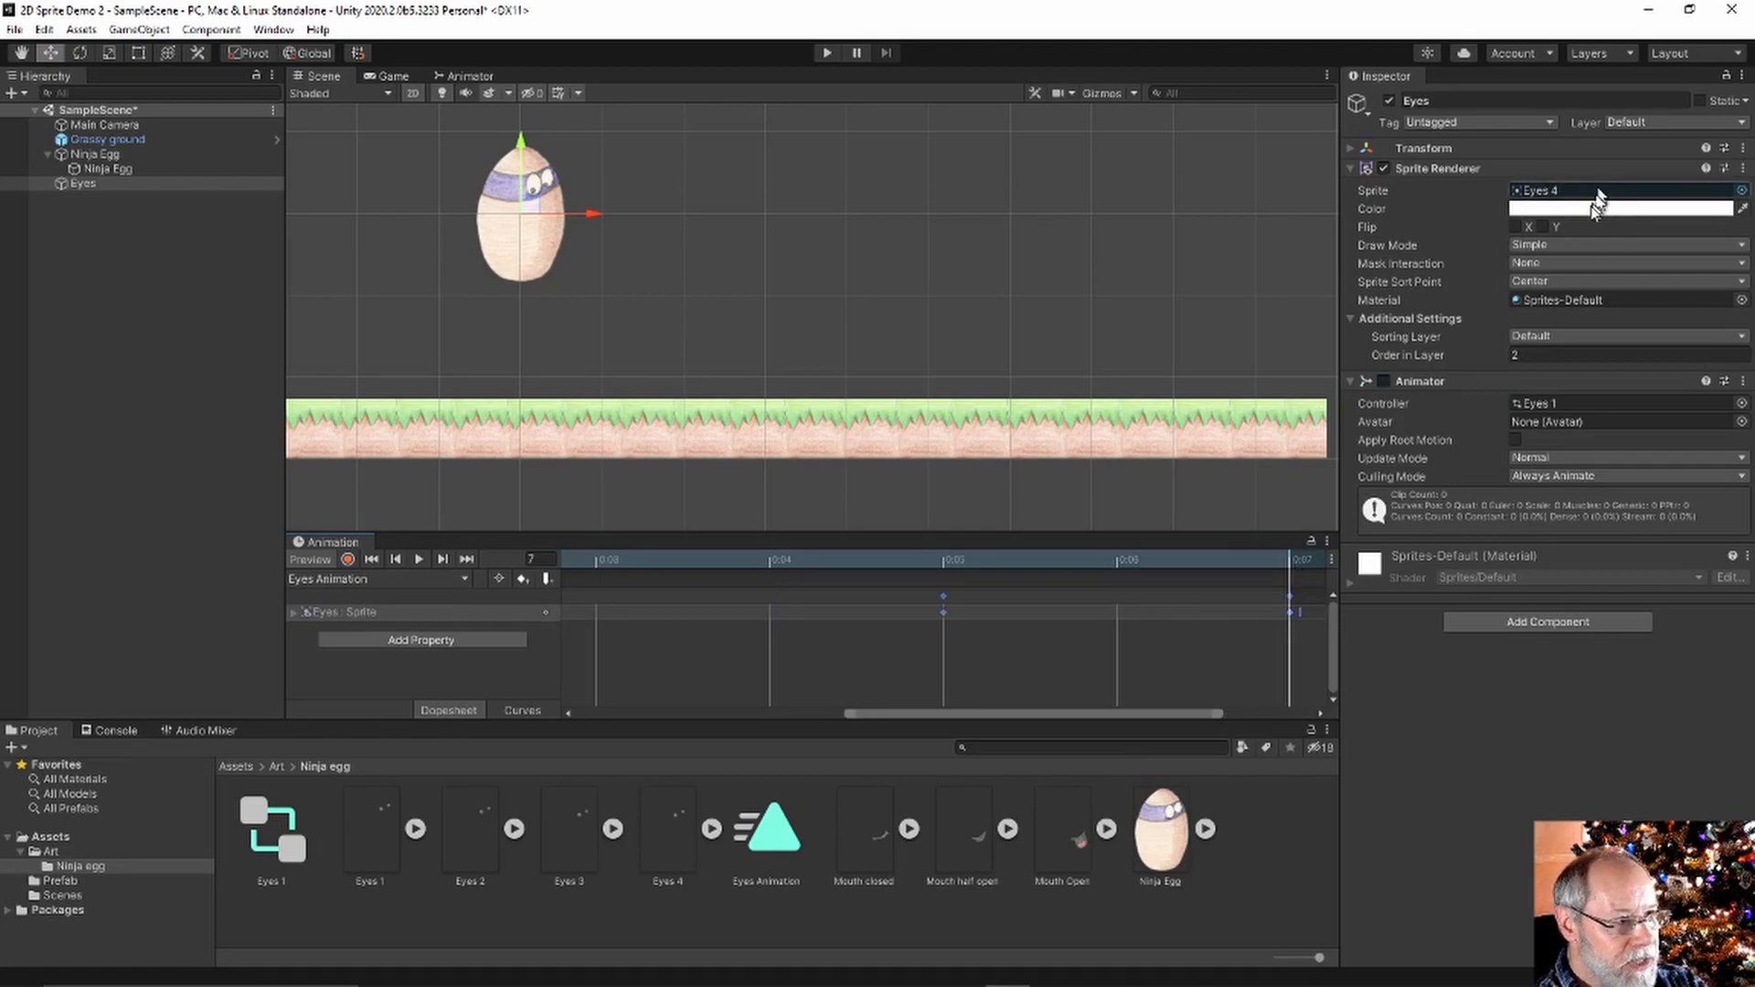
left_click(943, 562)
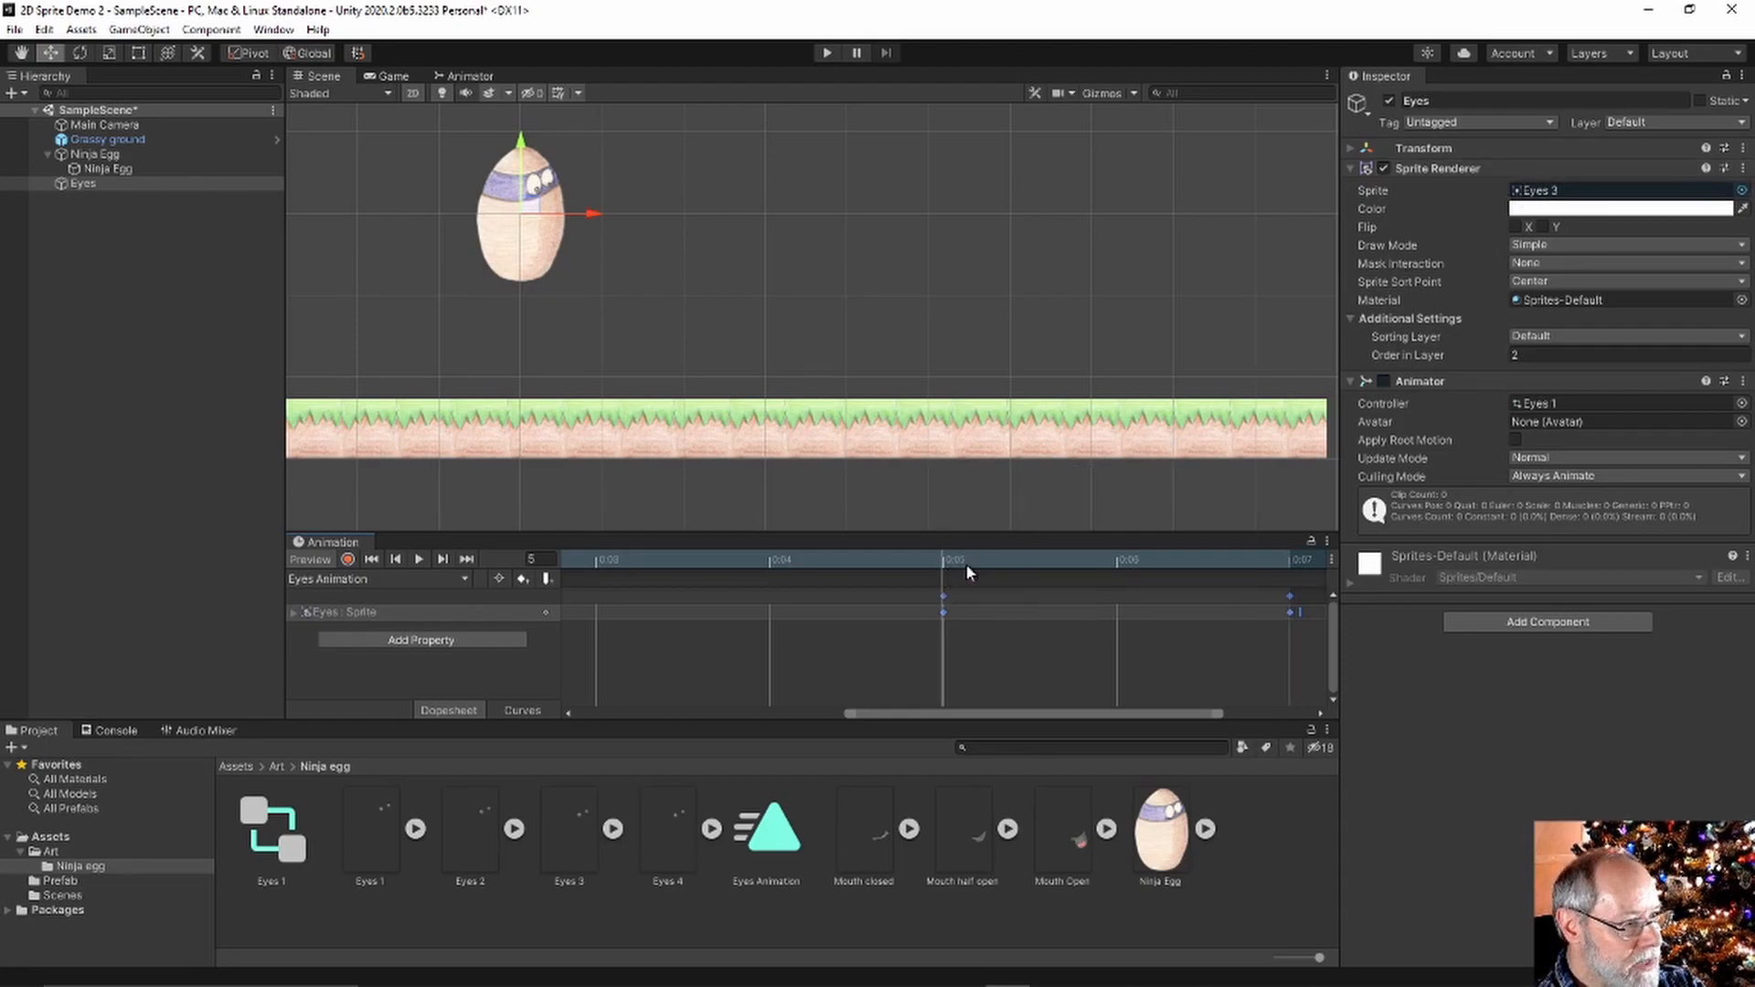
Move the 0:05 keyframe to 0:06 and readjust the key spacing on the timeline
left_click(850, 633)
left_click(944, 609)
left_click_drag(946, 605, 1117, 599)
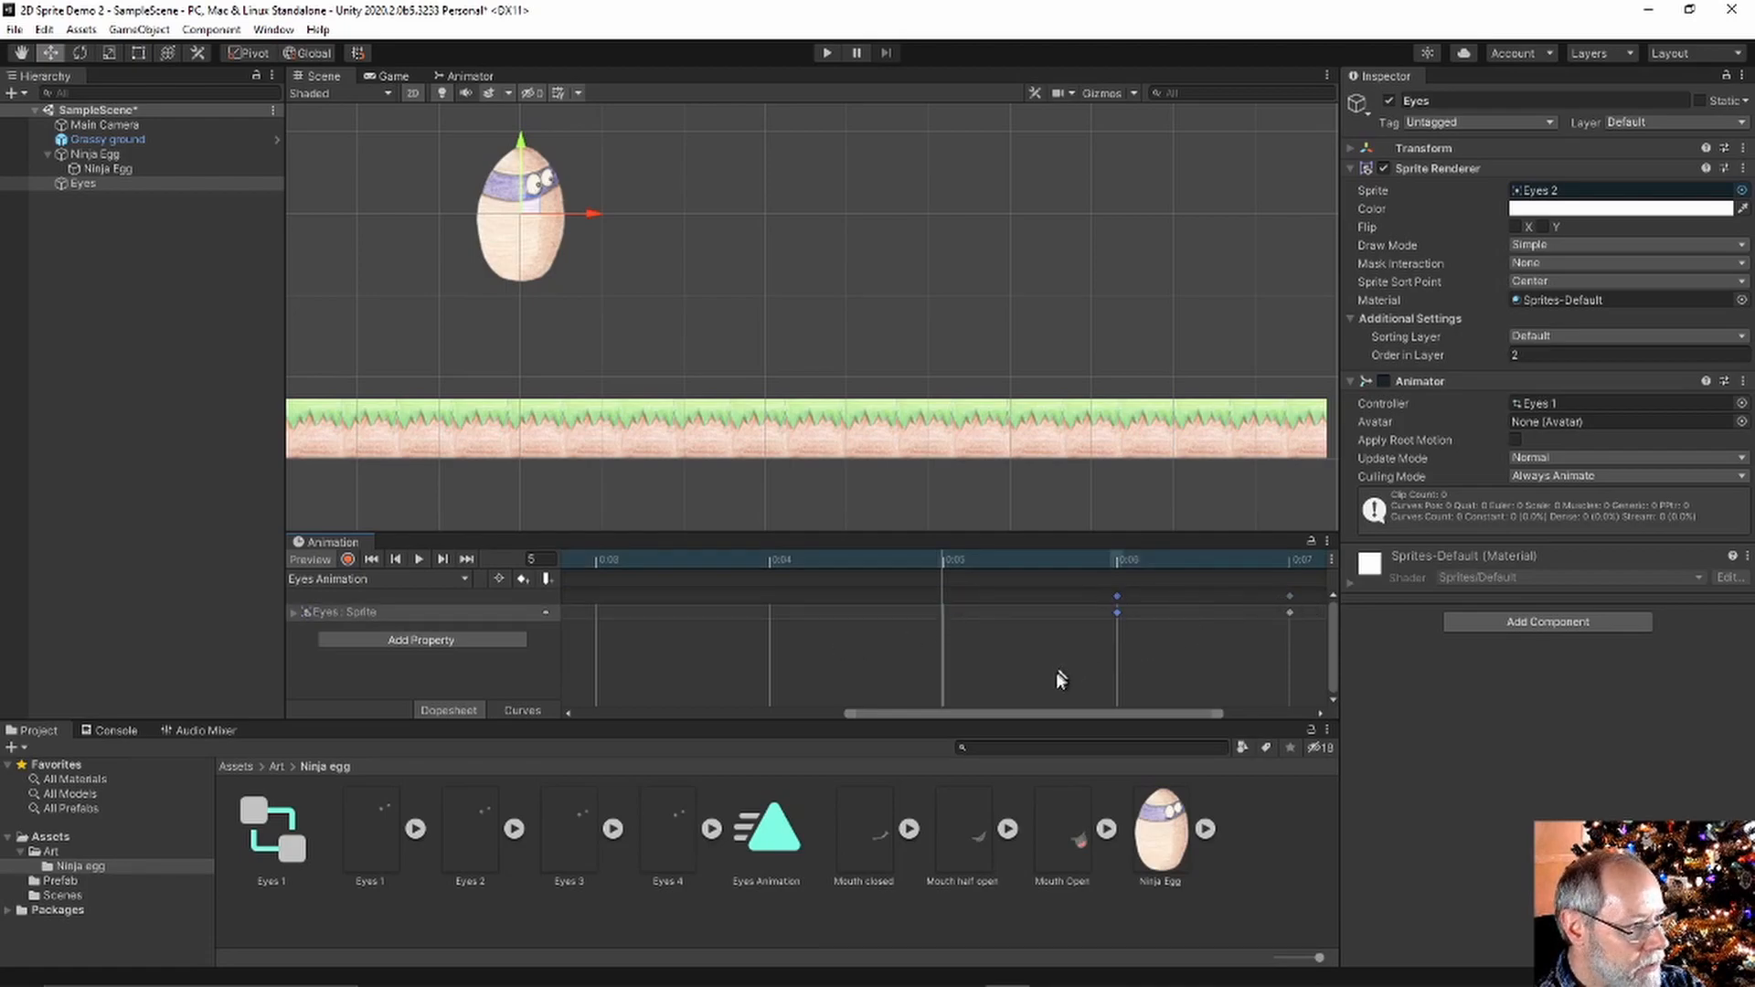
left_click_drag(1030, 715, 712, 715)
left_click_drag(886, 713, 1088, 715)
left_click_drag(953, 714, 934, 714)
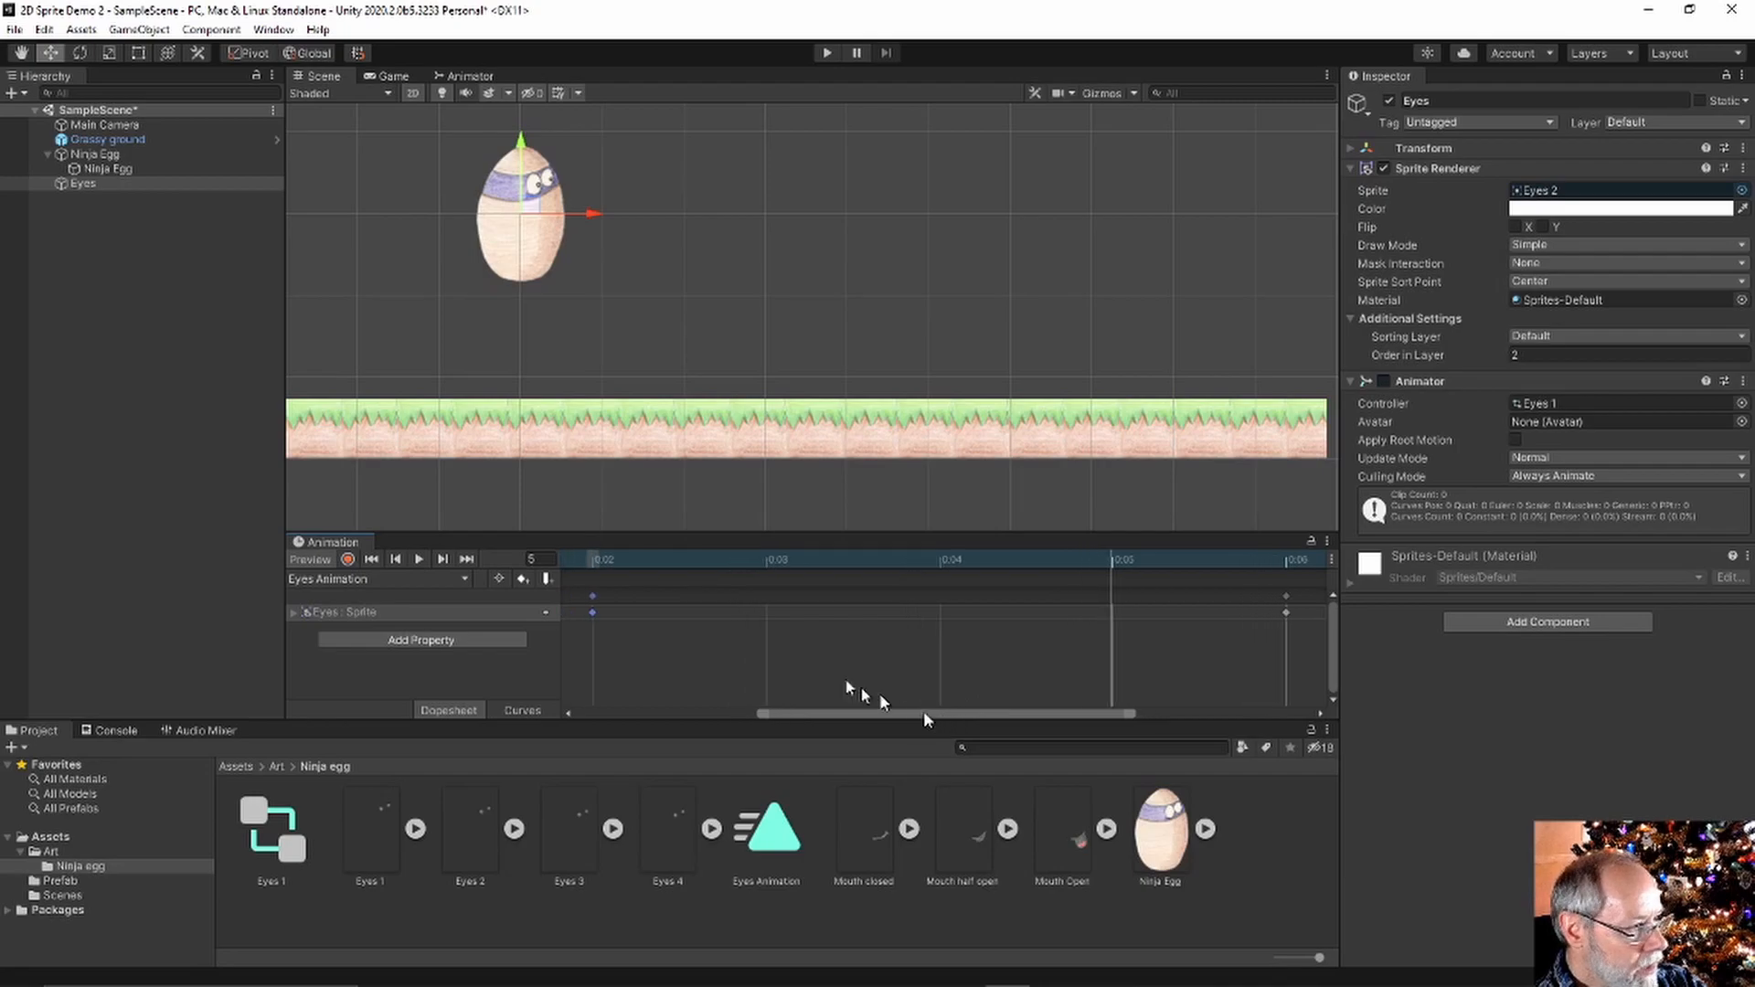
left_click_drag(594, 597, 1071, 600)
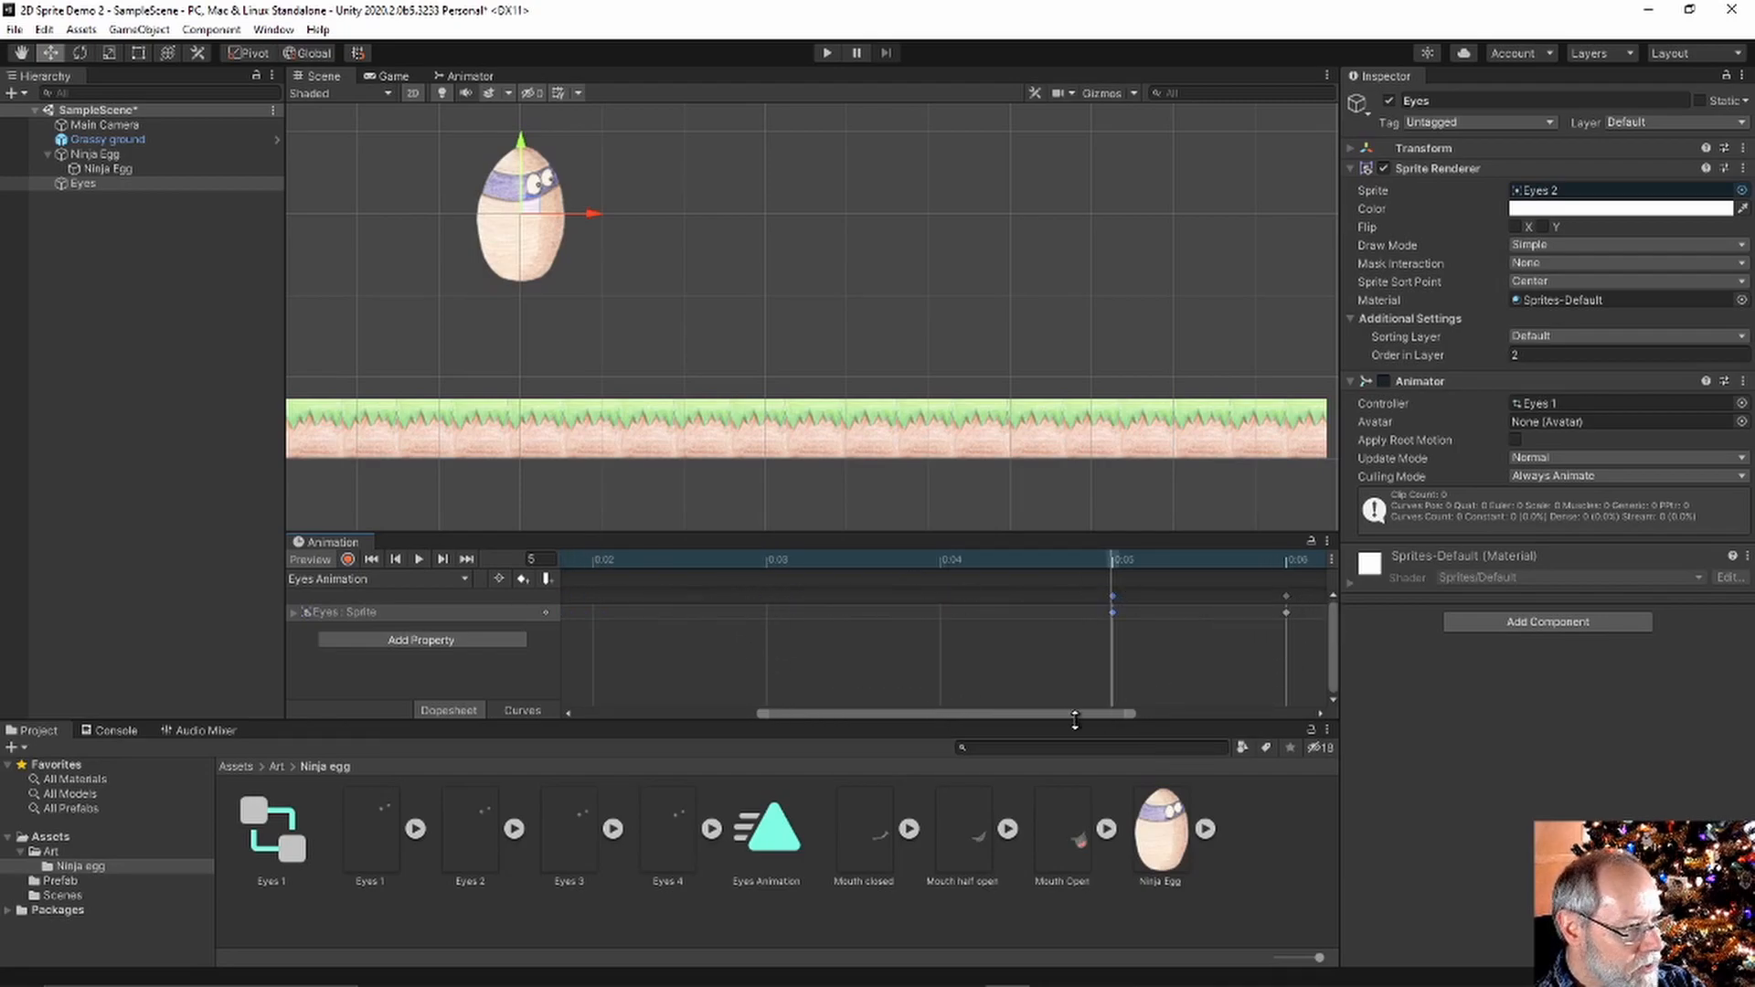
left_click_drag(1075, 714, 804, 711)
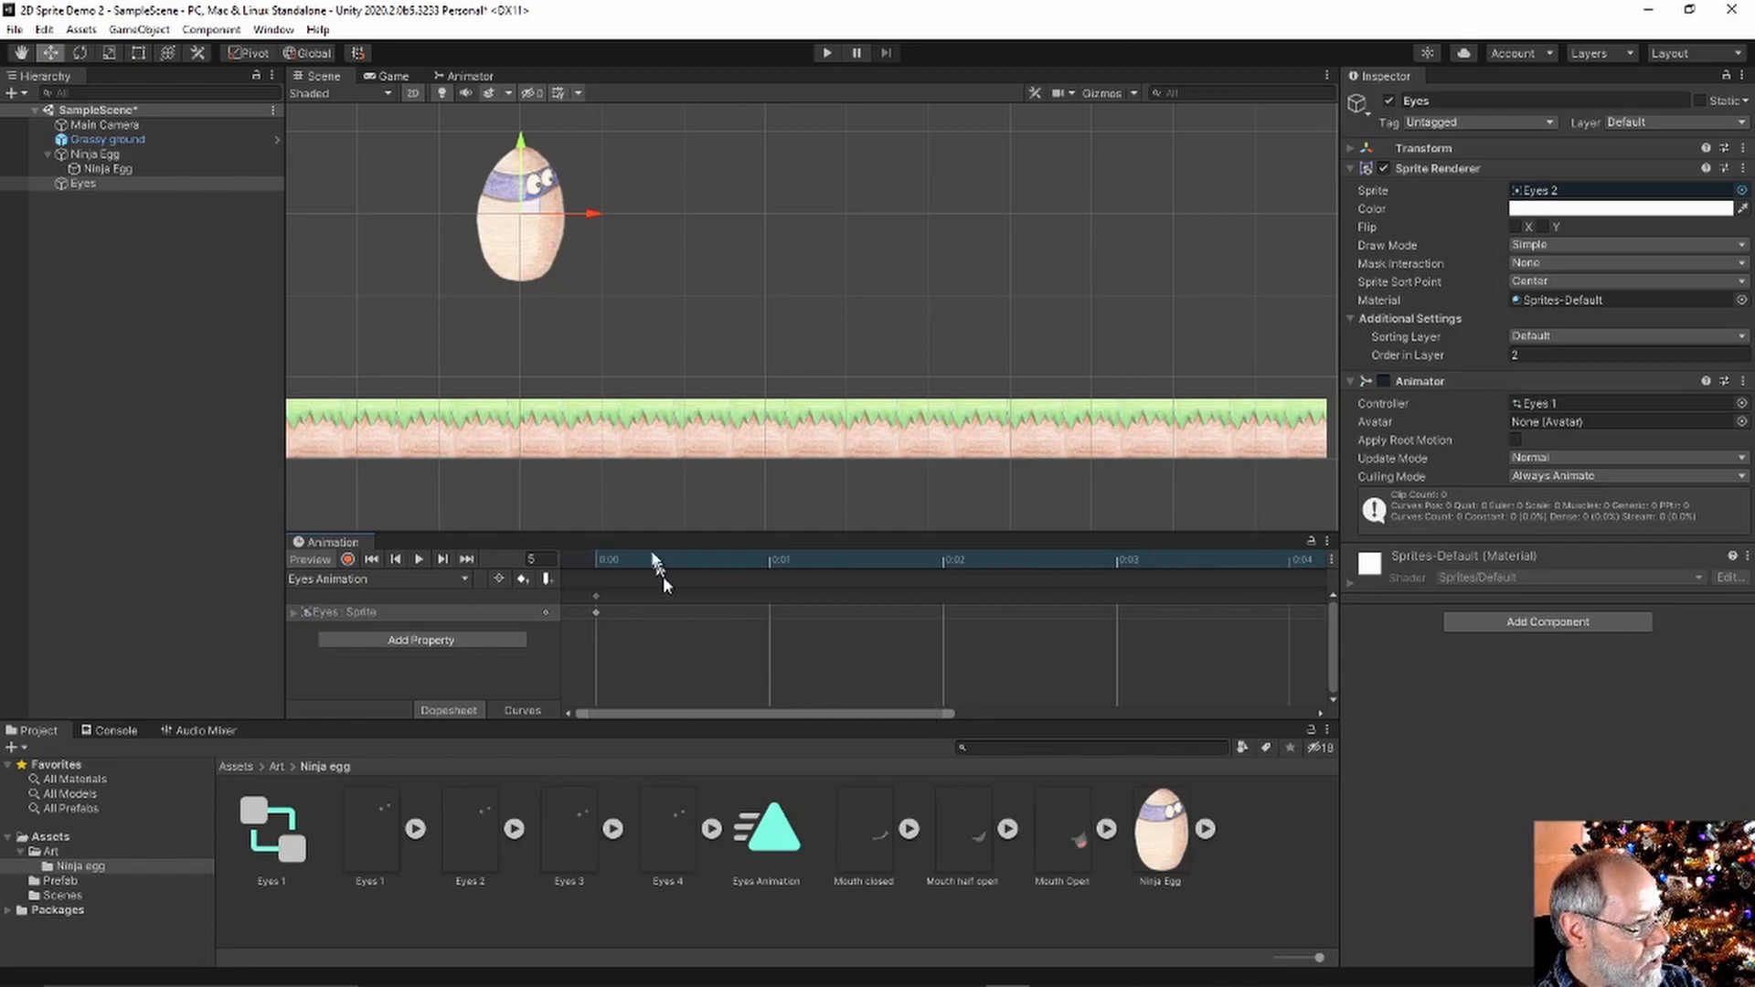
Play the eye animation from the start to preview its timing
left_click(594, 558)
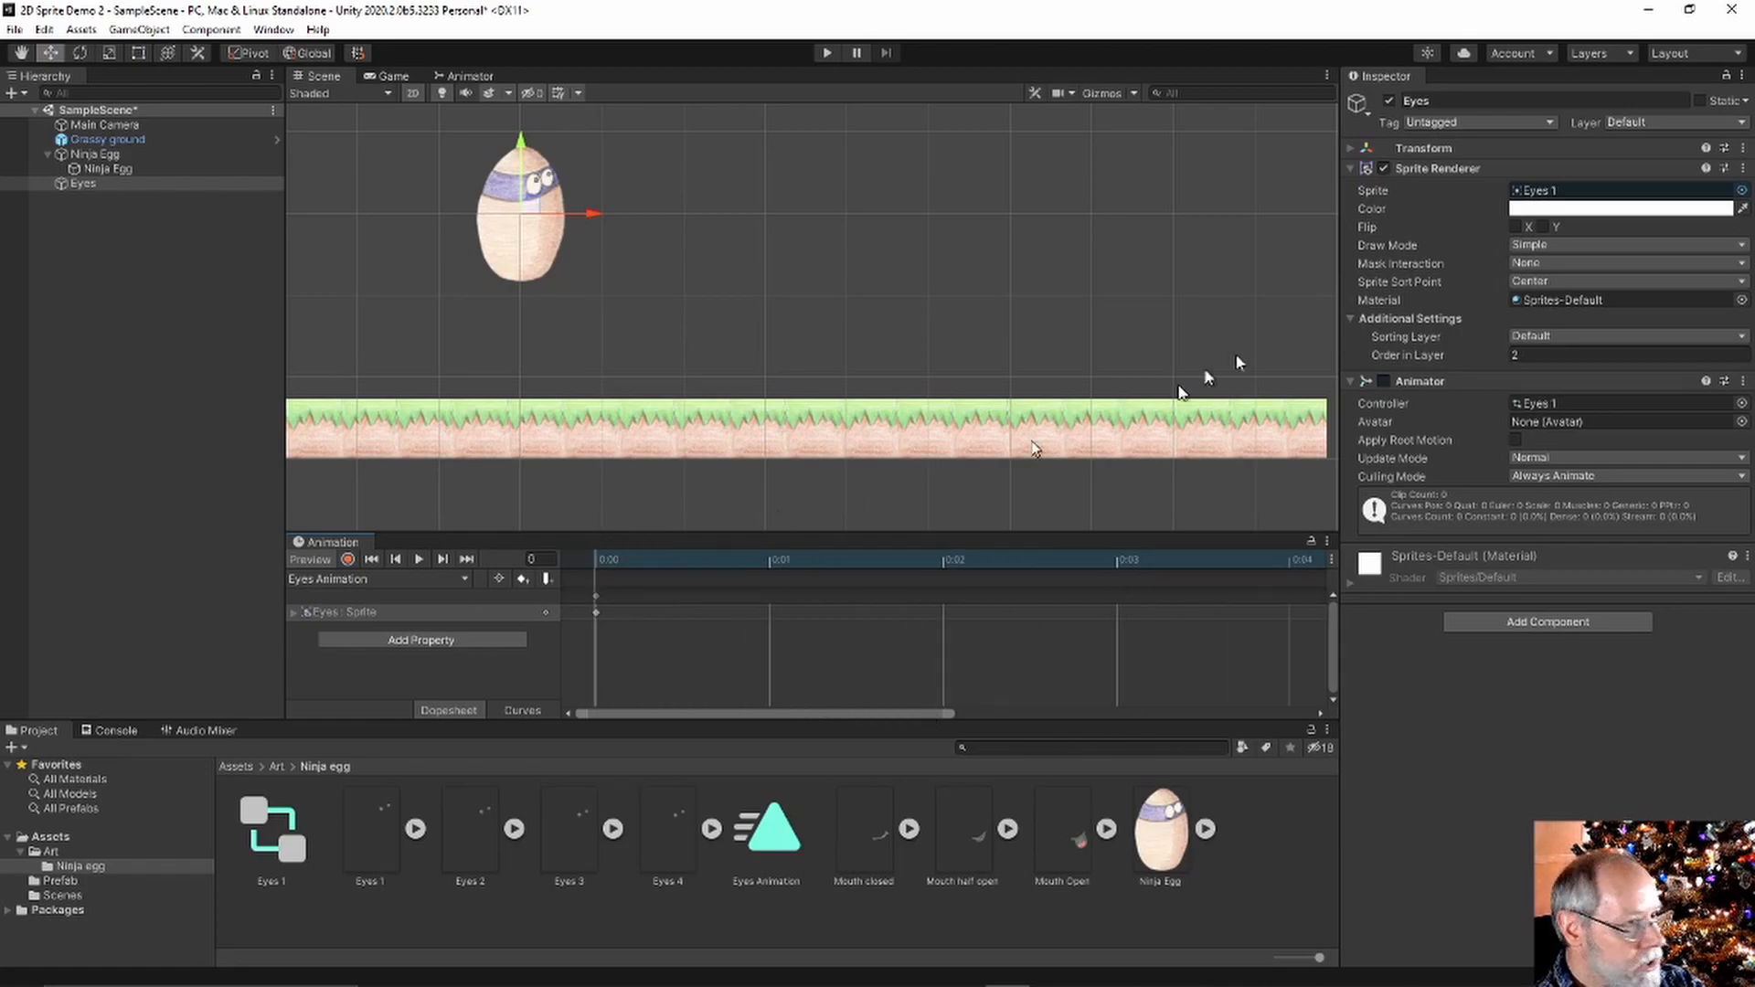
left_click_drag(851, 717, 1097, 716)
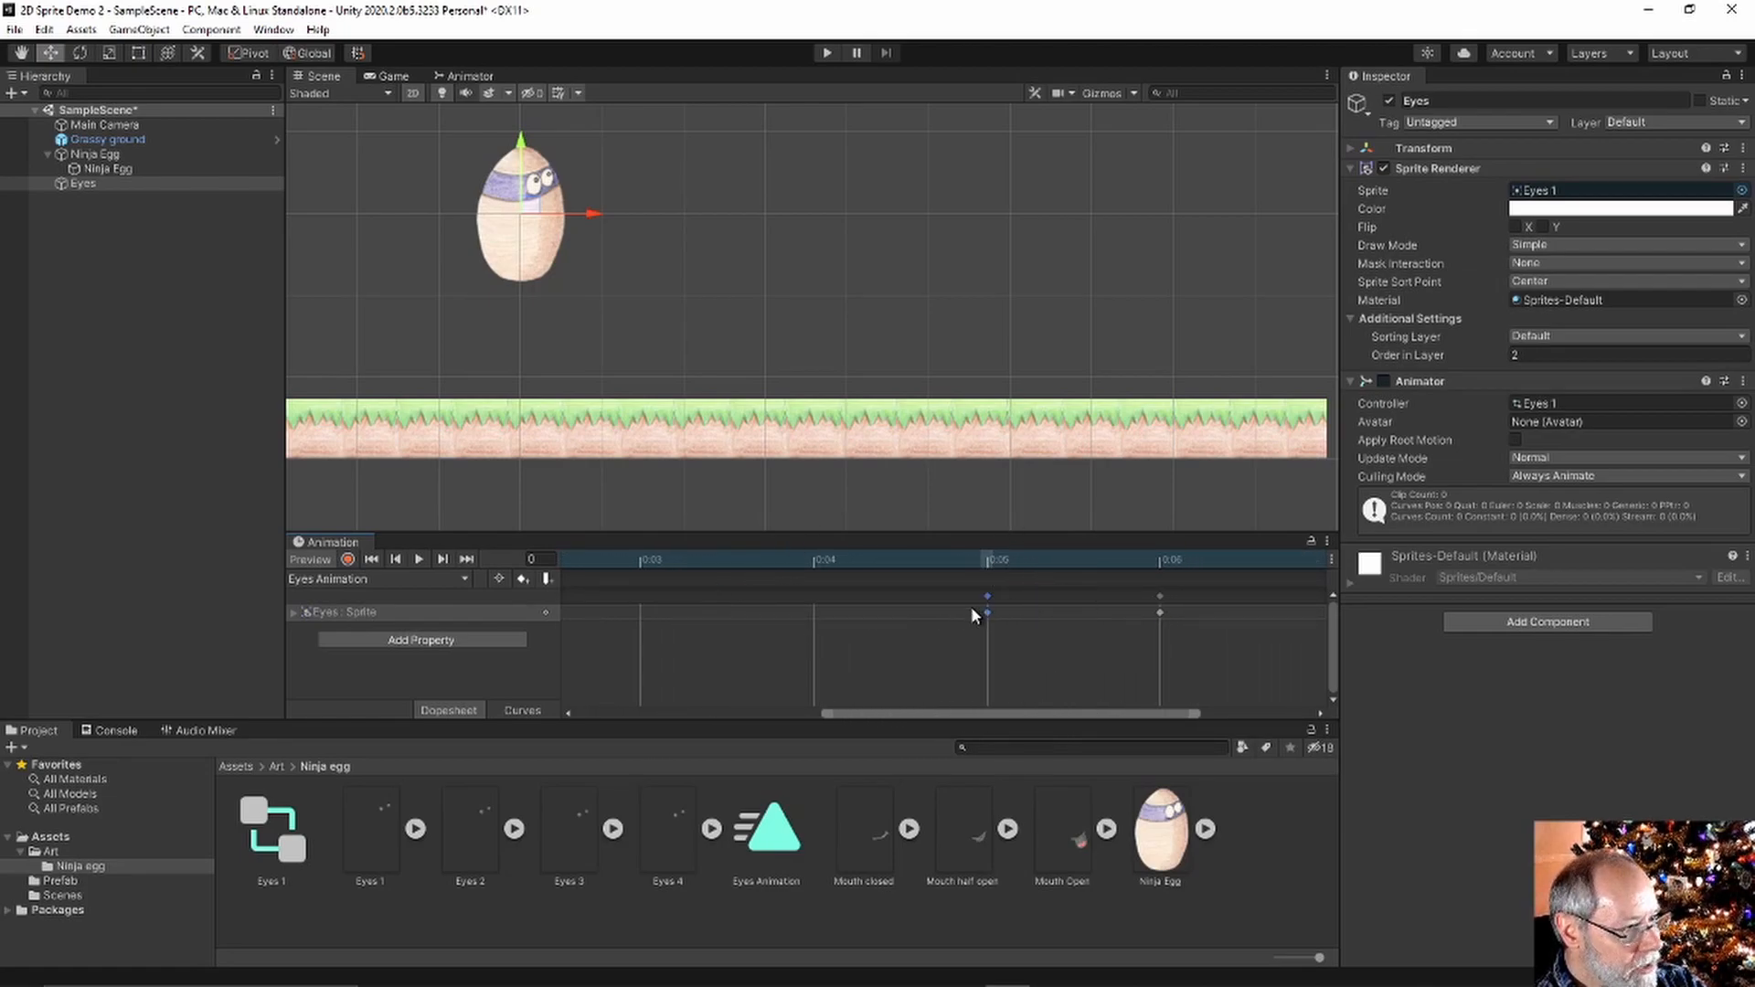
left_click_drag(1172, 706, 868, 734)
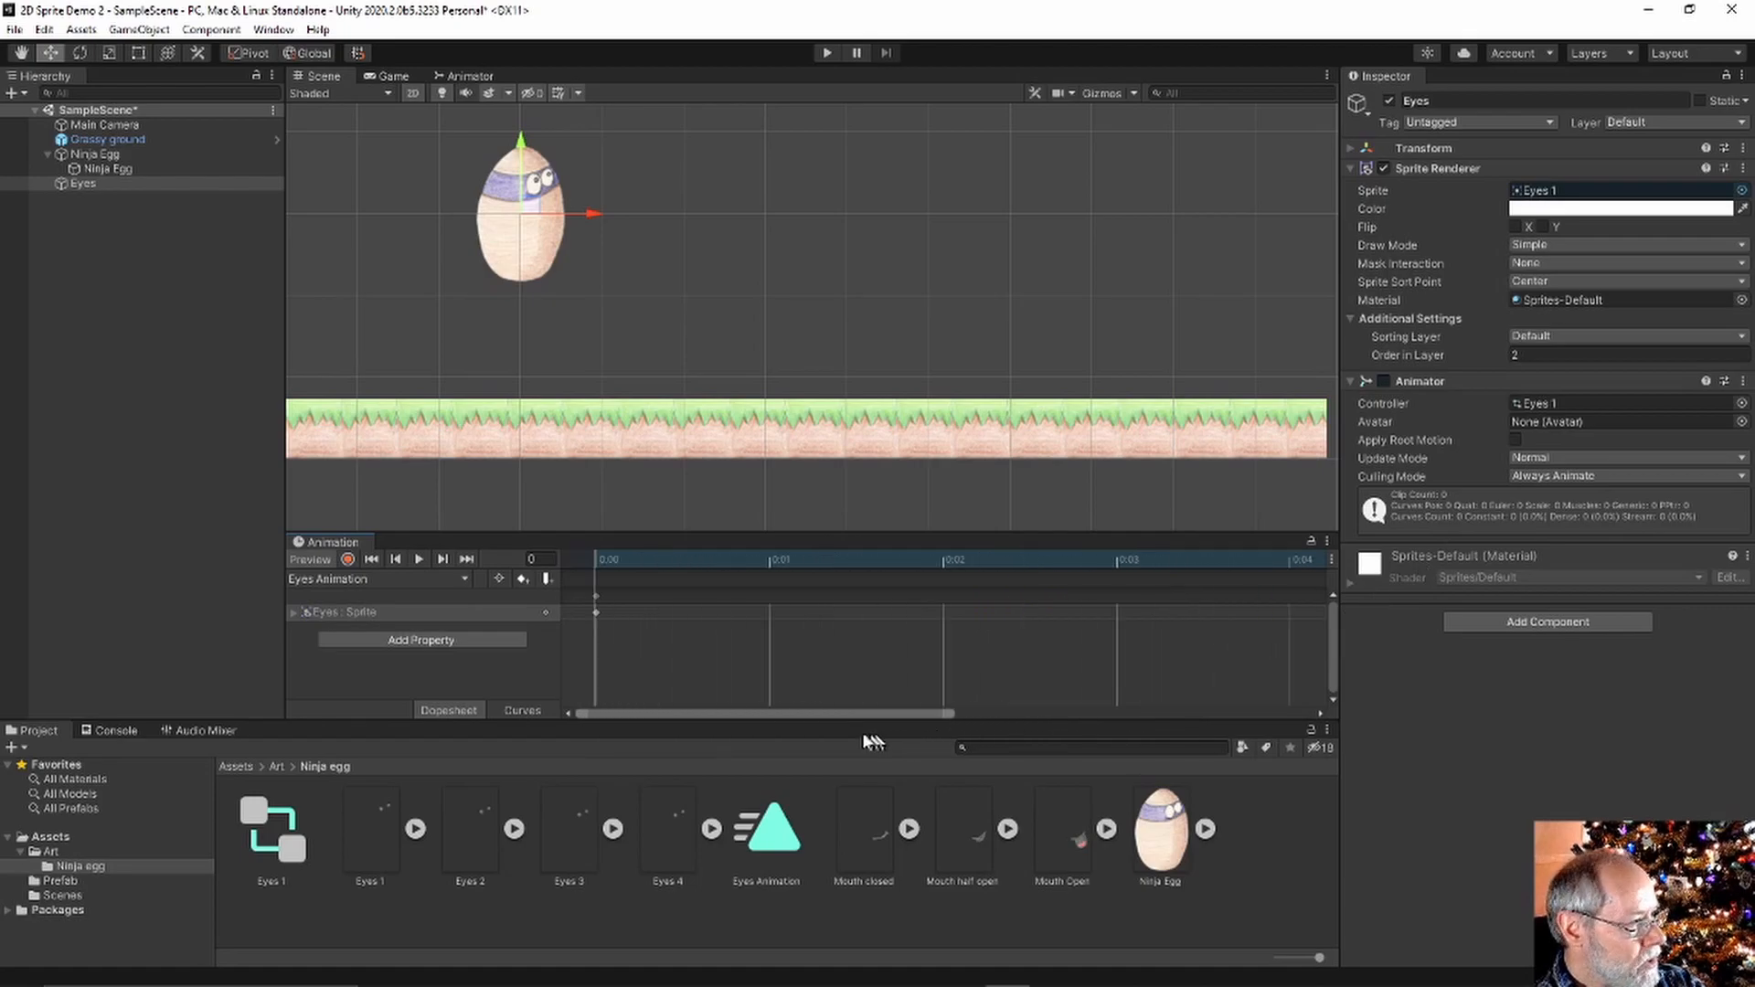
left_click(418, 559)
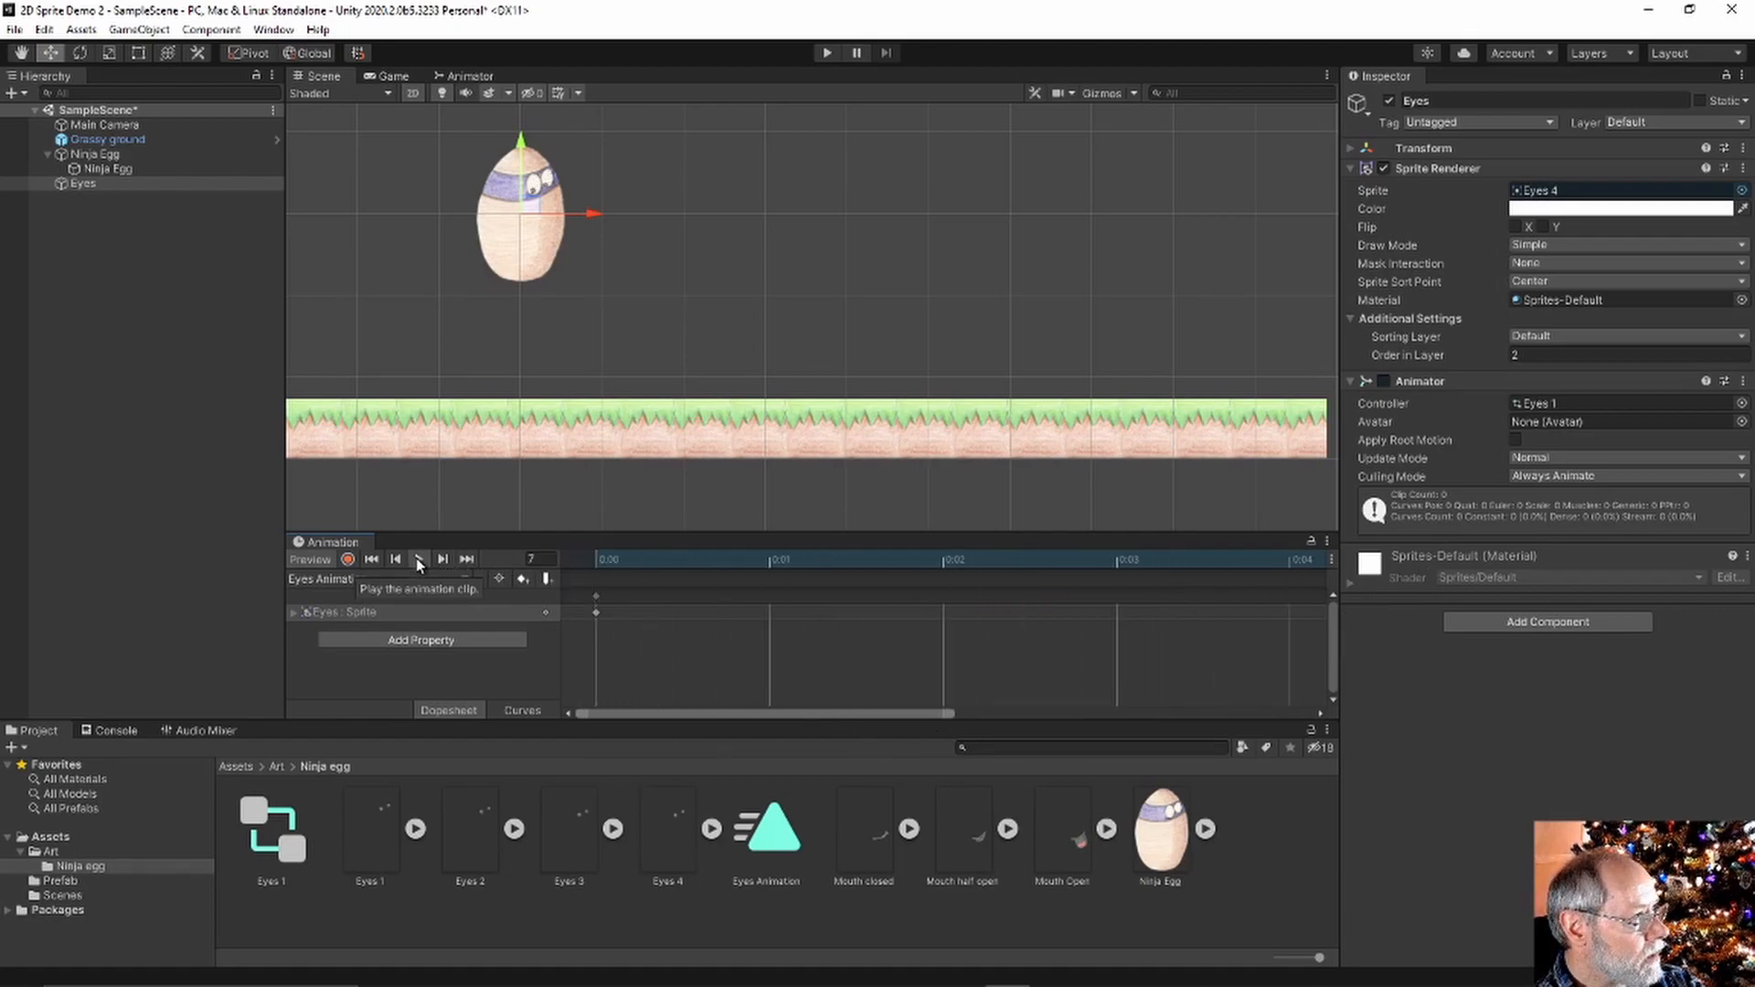
left_click(417, 558)
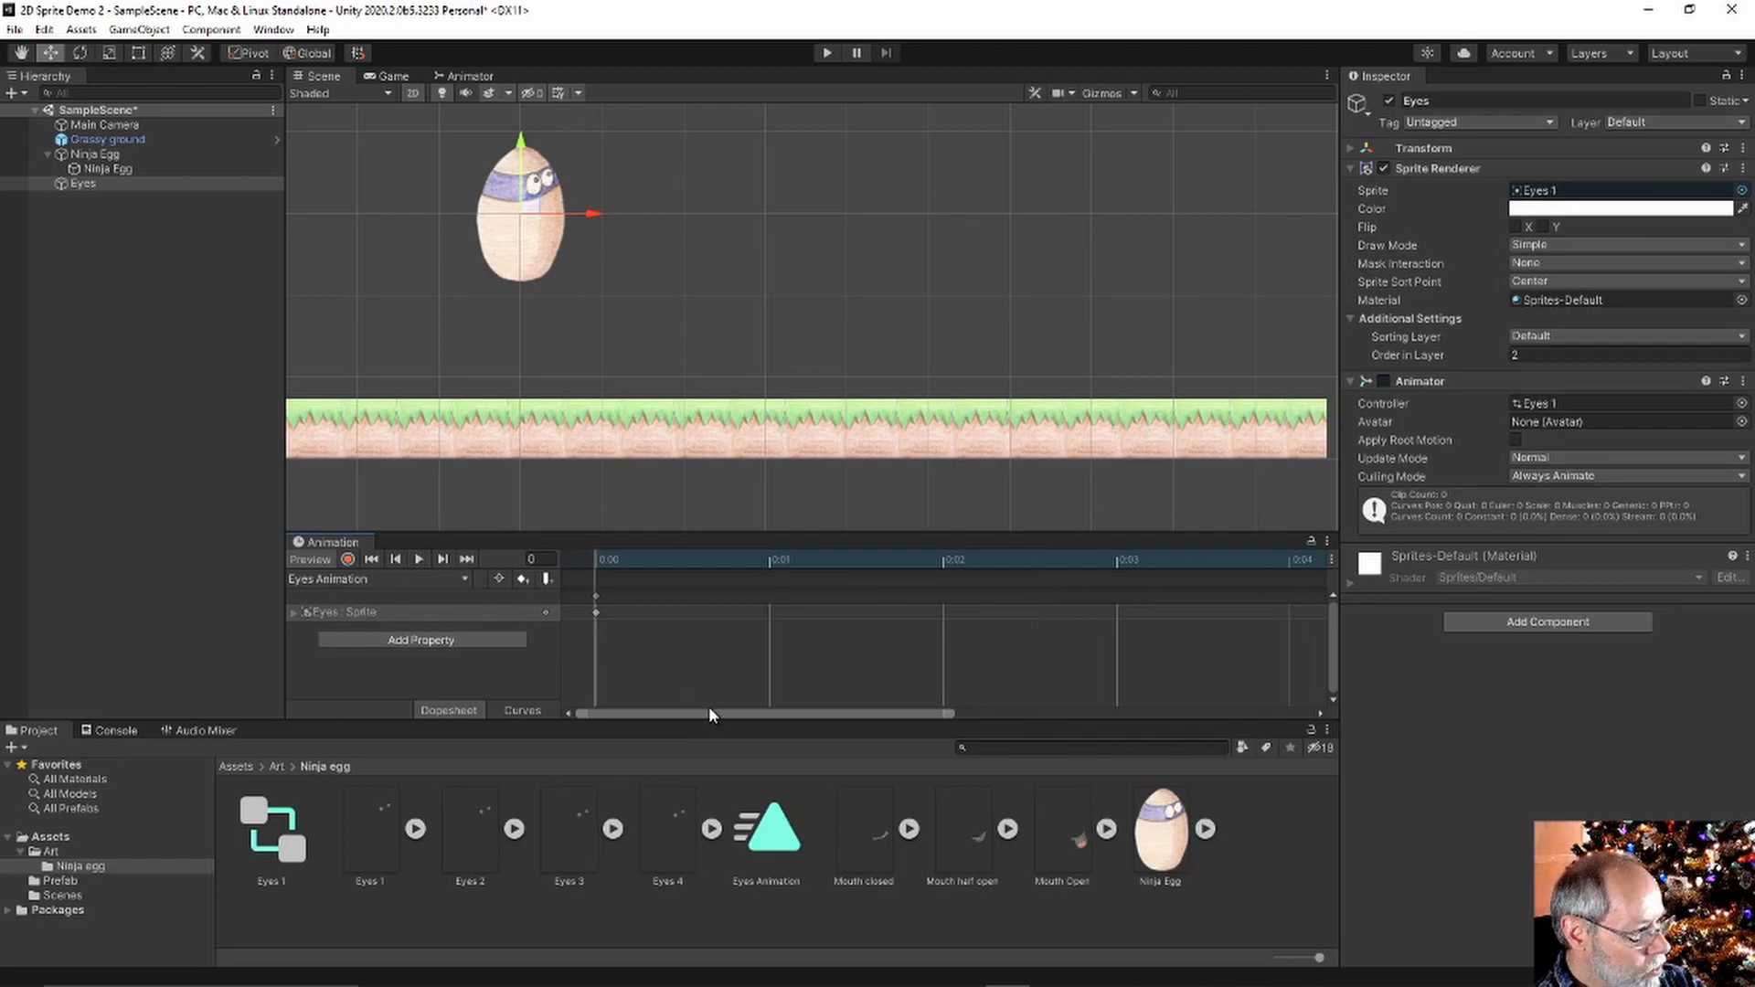
Add a keyframe at 0:08 and drag the later keys out toward 0:11
left_click_drag(700, 713, 1060, 712)
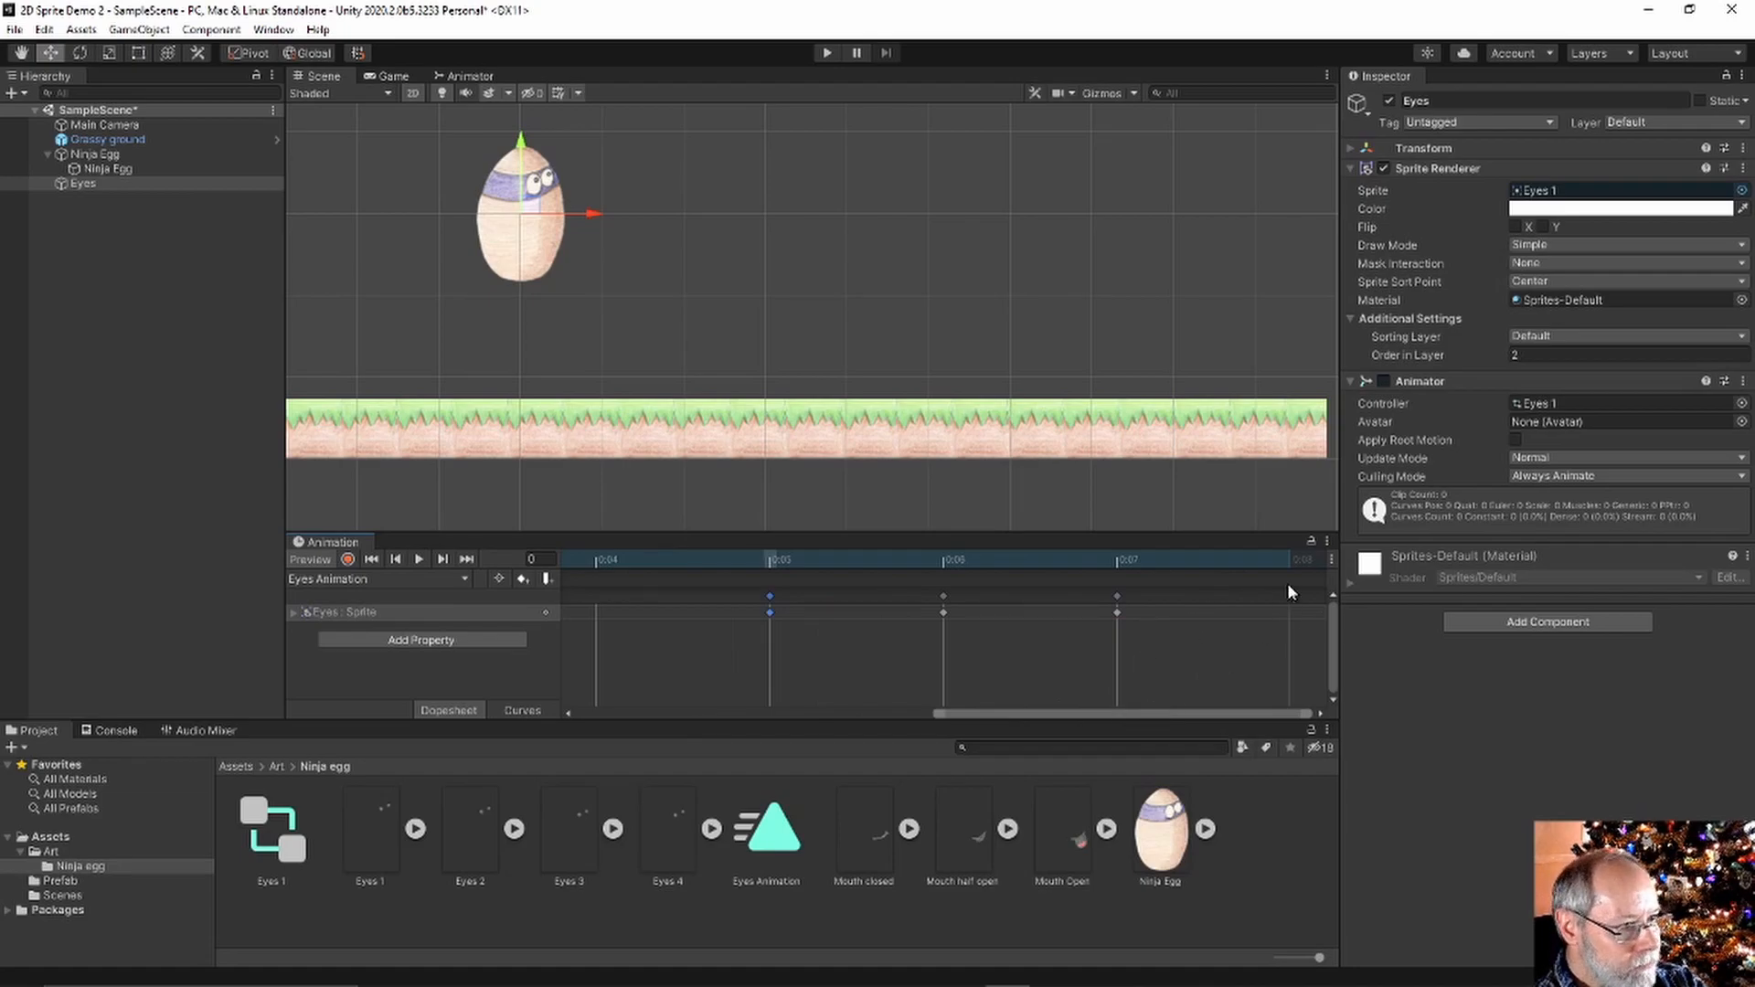
right_click(1292, 607)
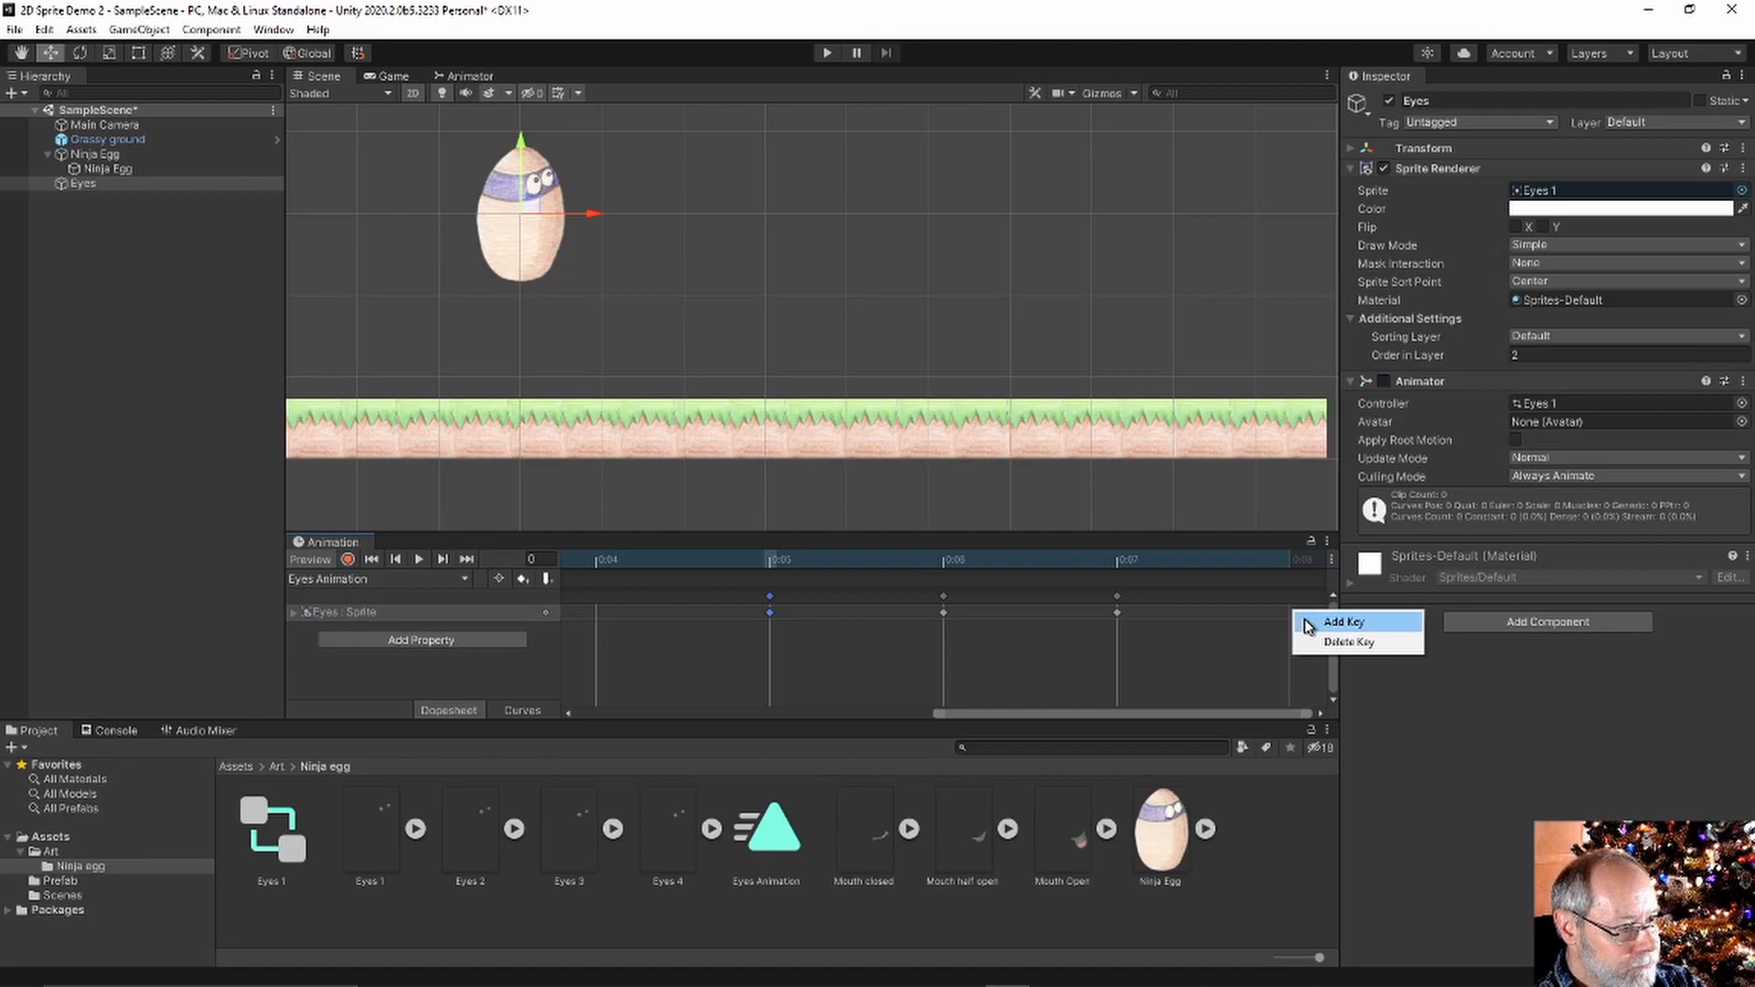
left_click(1303, 621)
left_click_drag(1199, 705, 1274, 709)
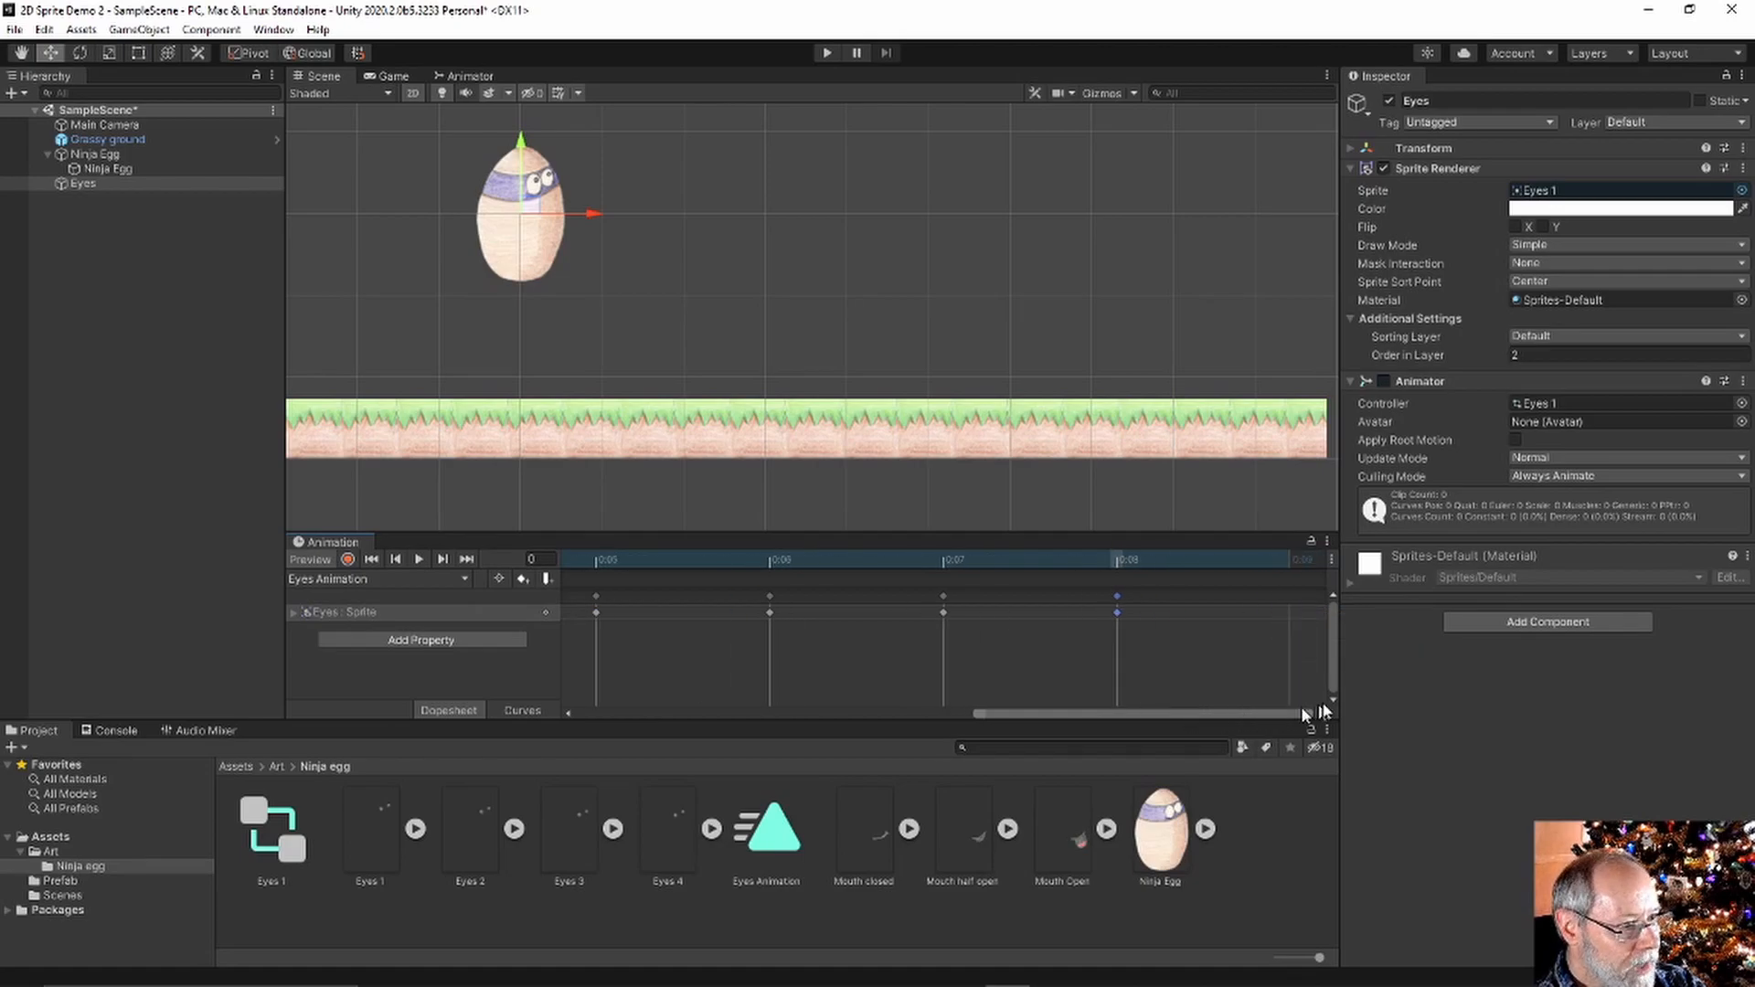
left_click_drag(1123, 600, 1259, 601)
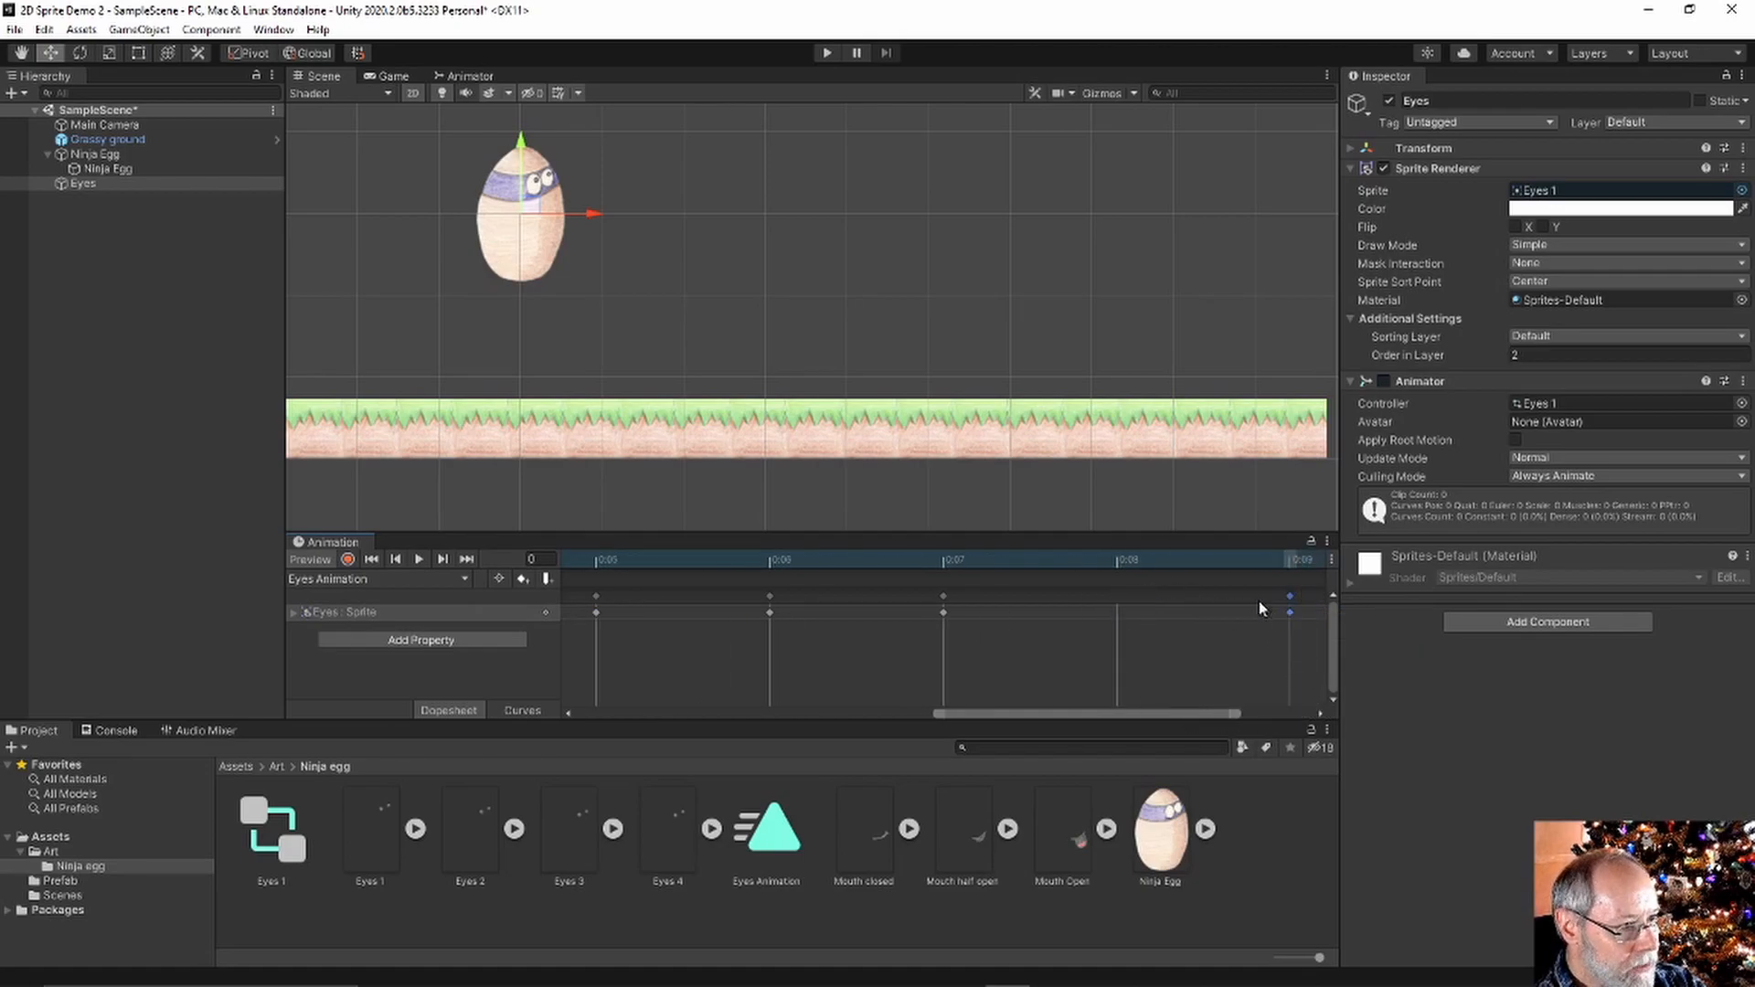
left_click_drag(1174, 711, 1246, 719)
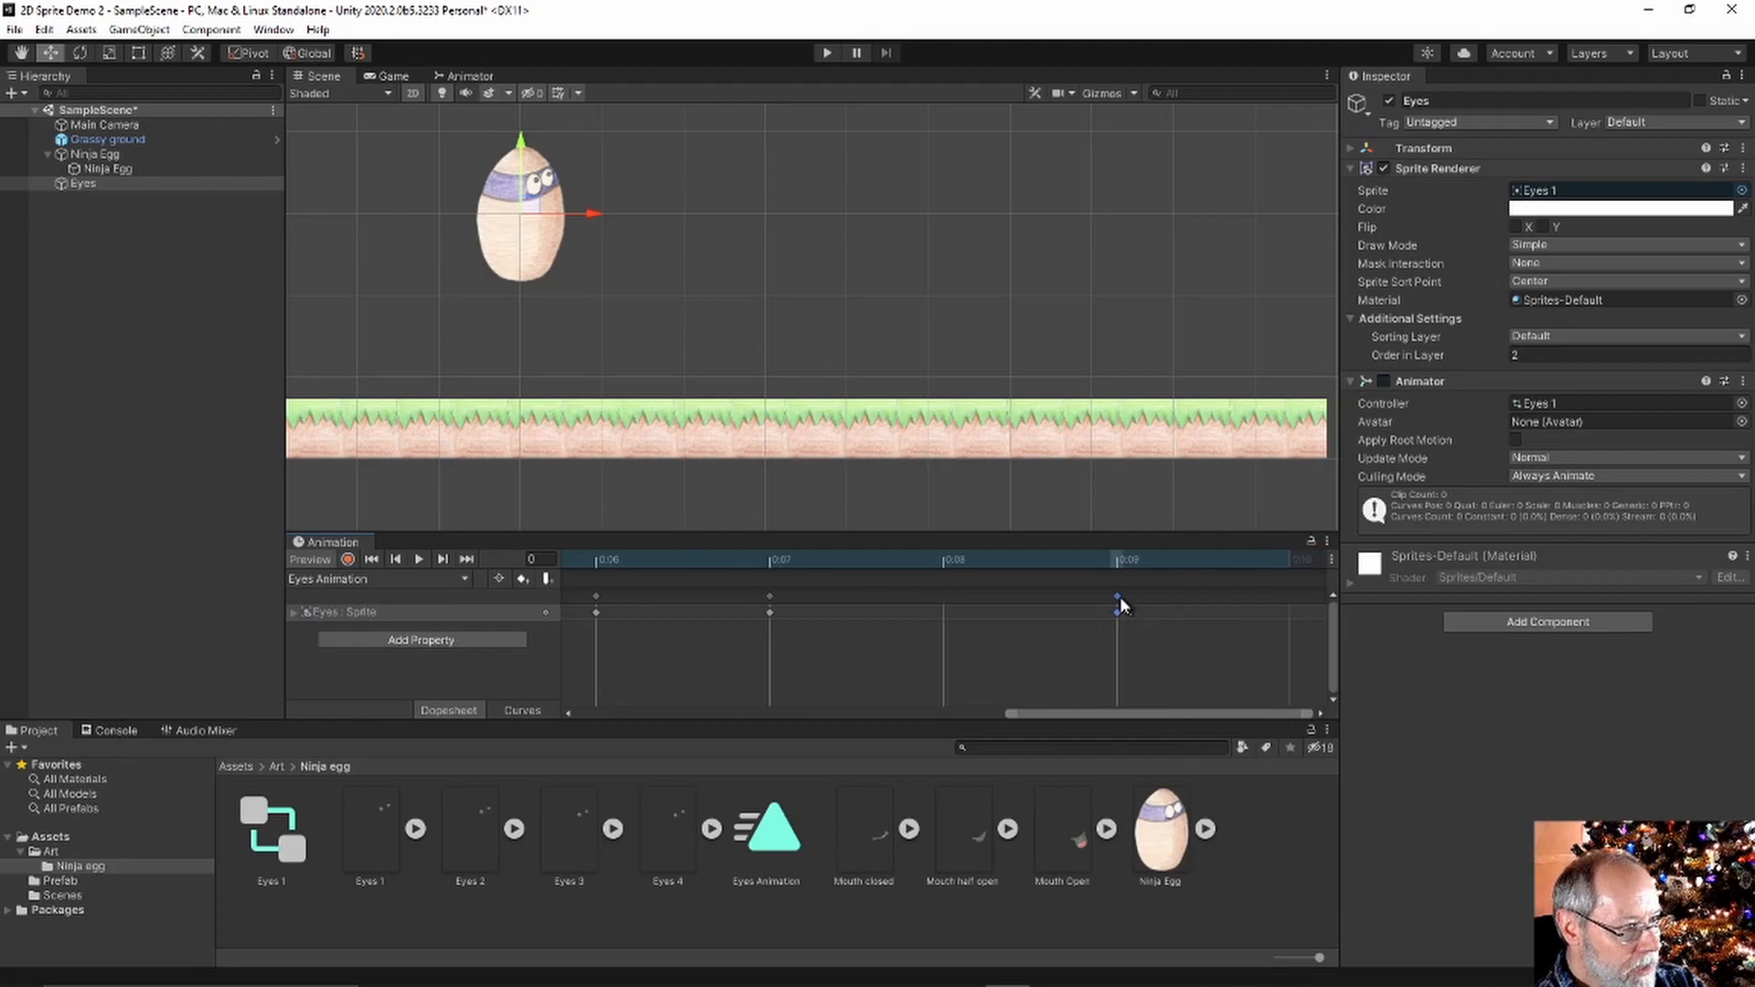
left_click_drag(1121, 598, 1248, 603)
left_click_drag(1179, 711, 1264, 713)
left_click_drag(1121, 599, 1289, 605)
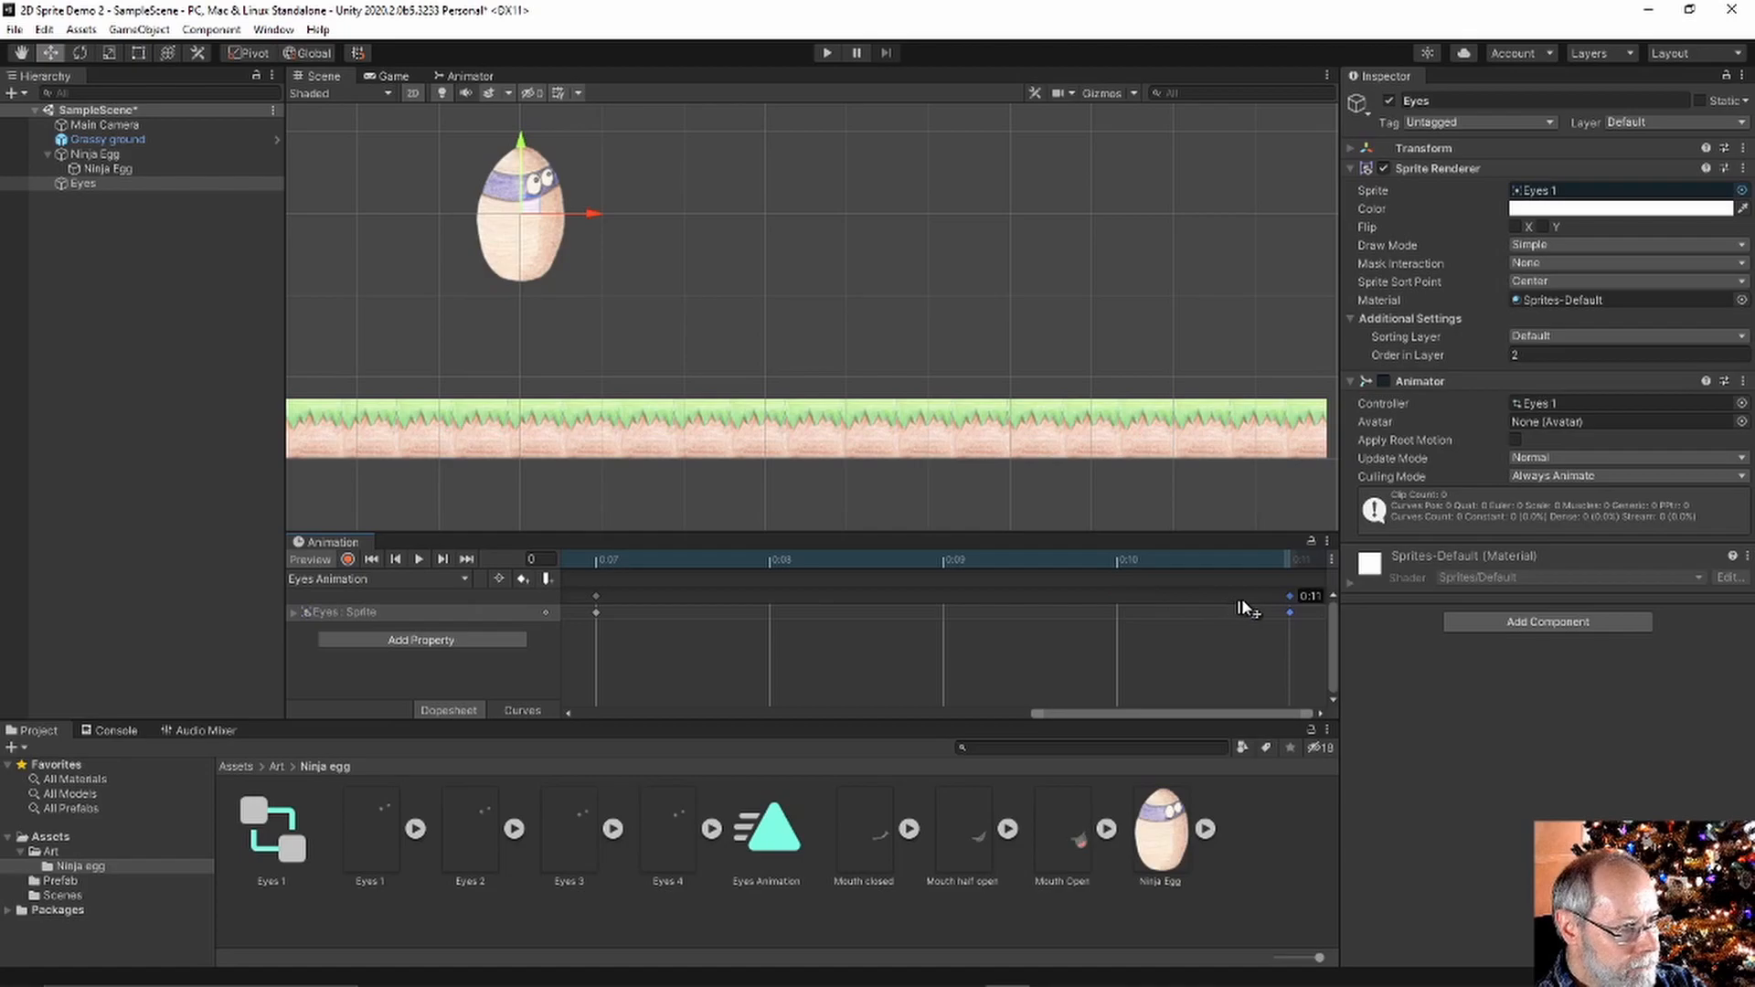
With Record on, set the frame 11 key's sprite to Eyes 3
left_click(347, 559)
left_click(1288, 560)
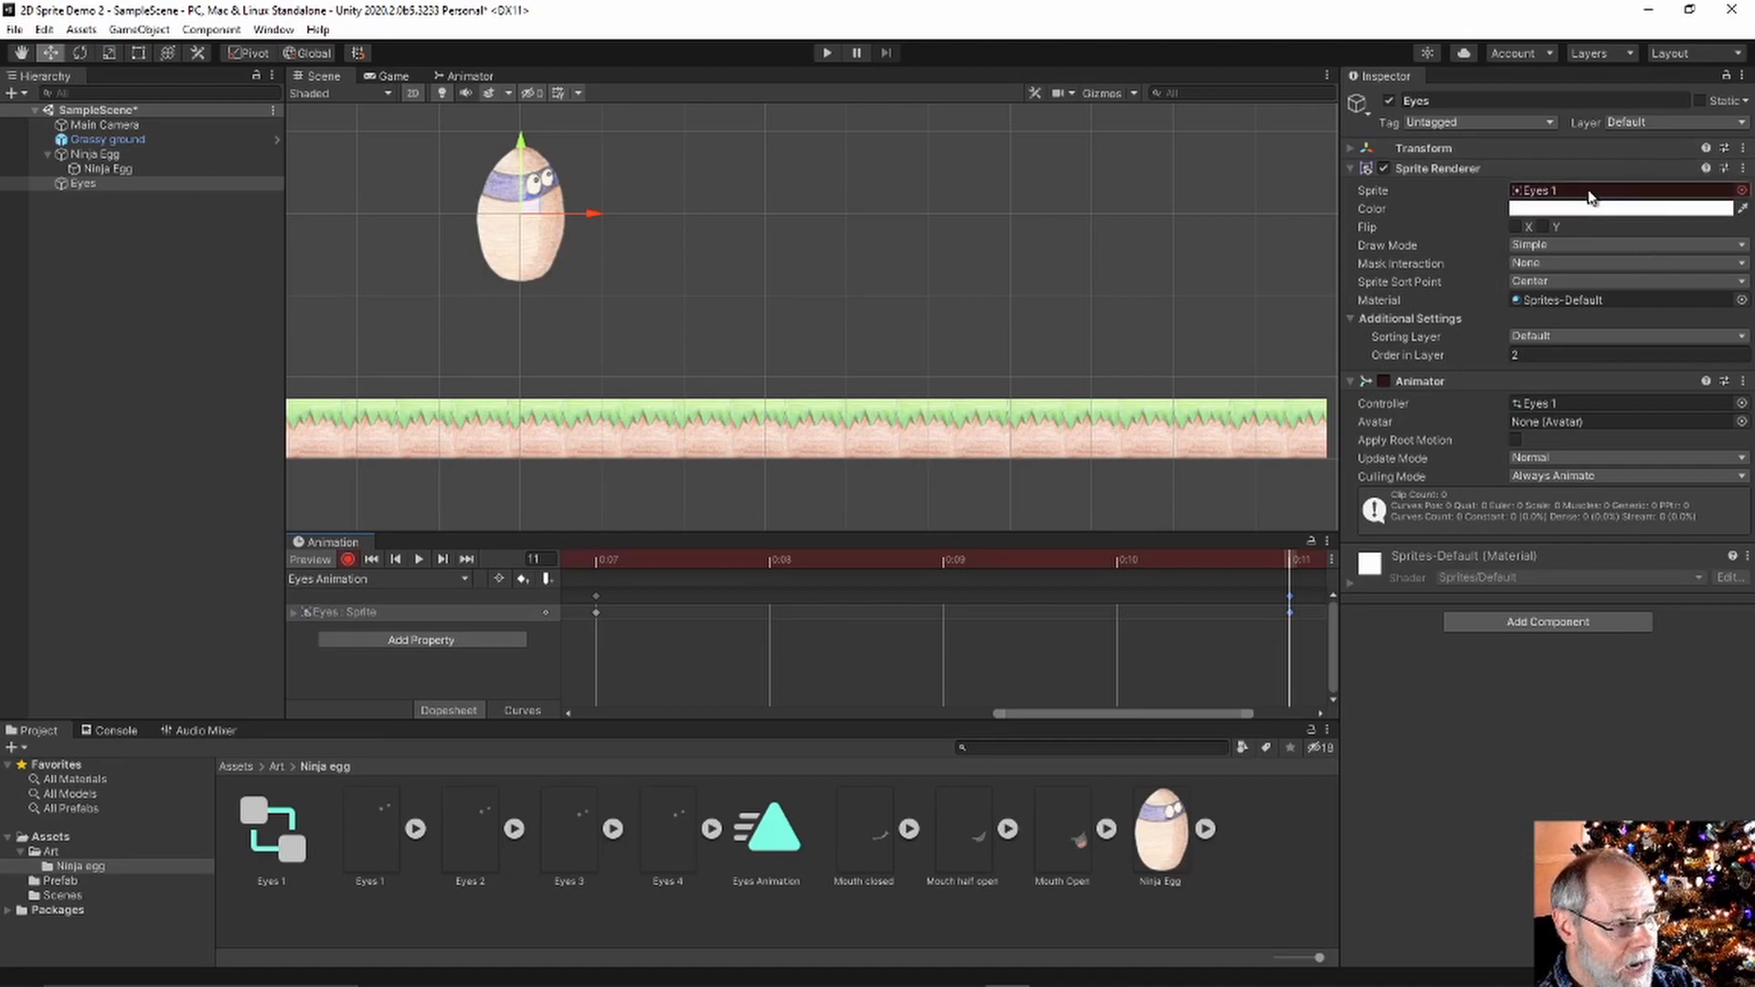
left_click_drag(1214, 709, 1241, 709)
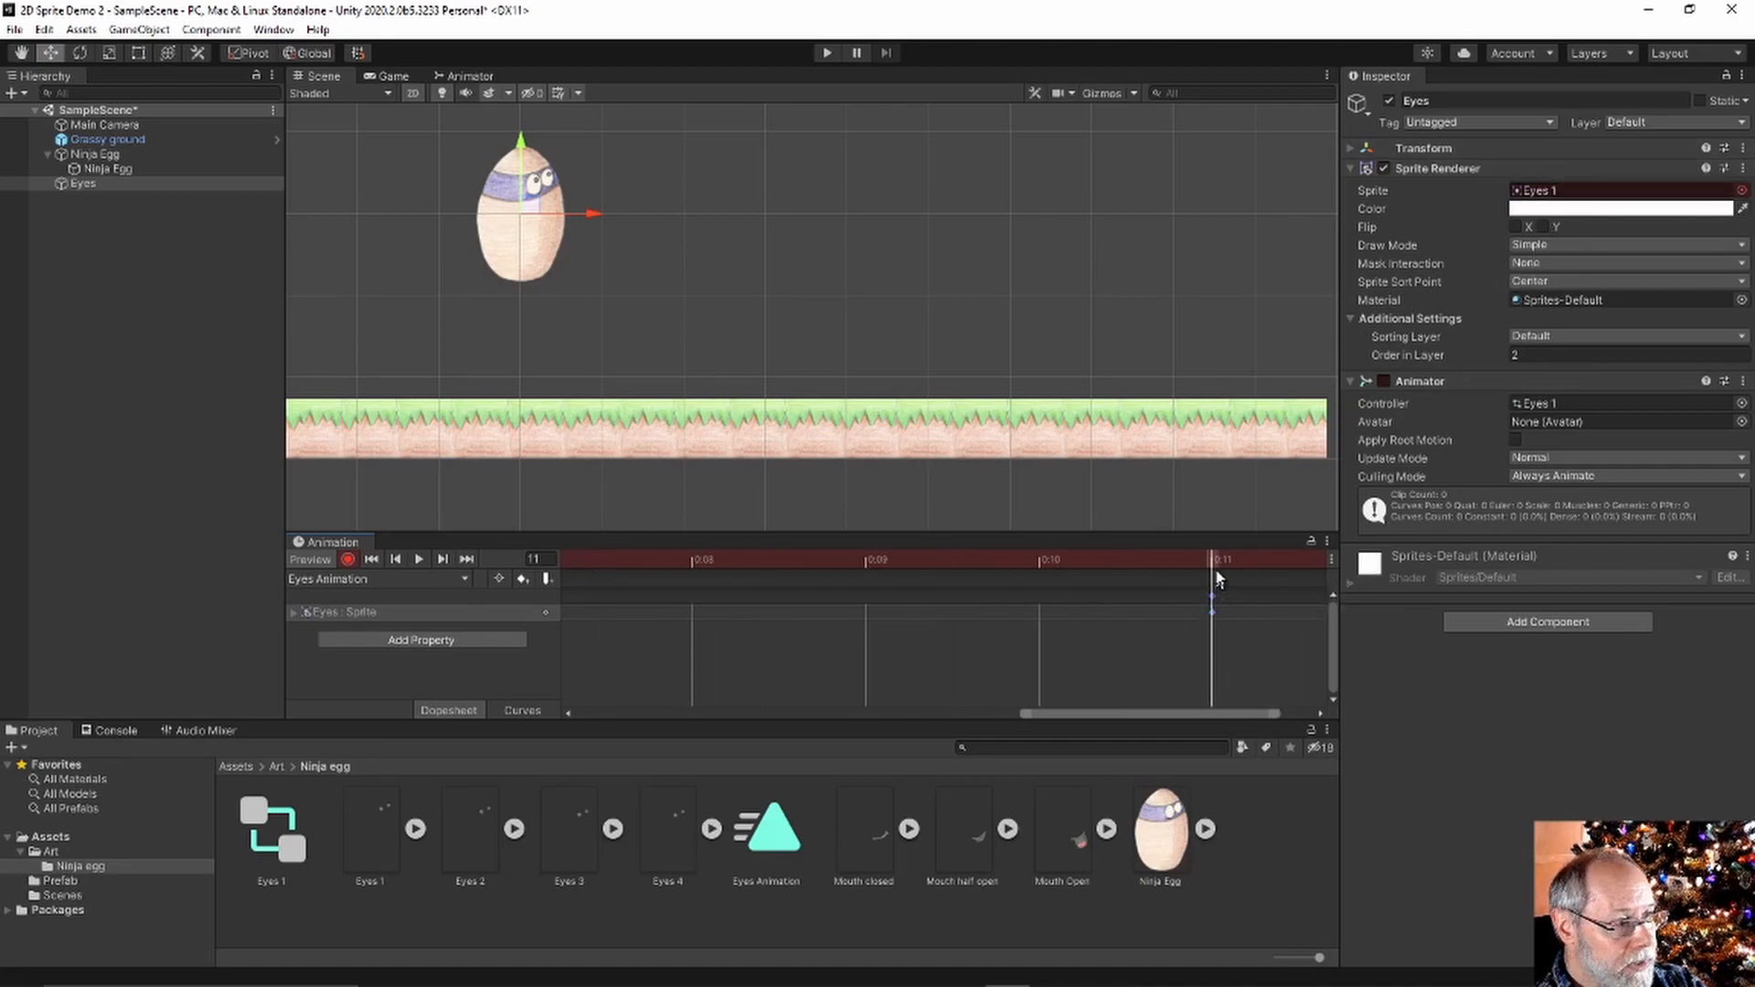
left_click(1741, 190)
left_click(1453, 295)
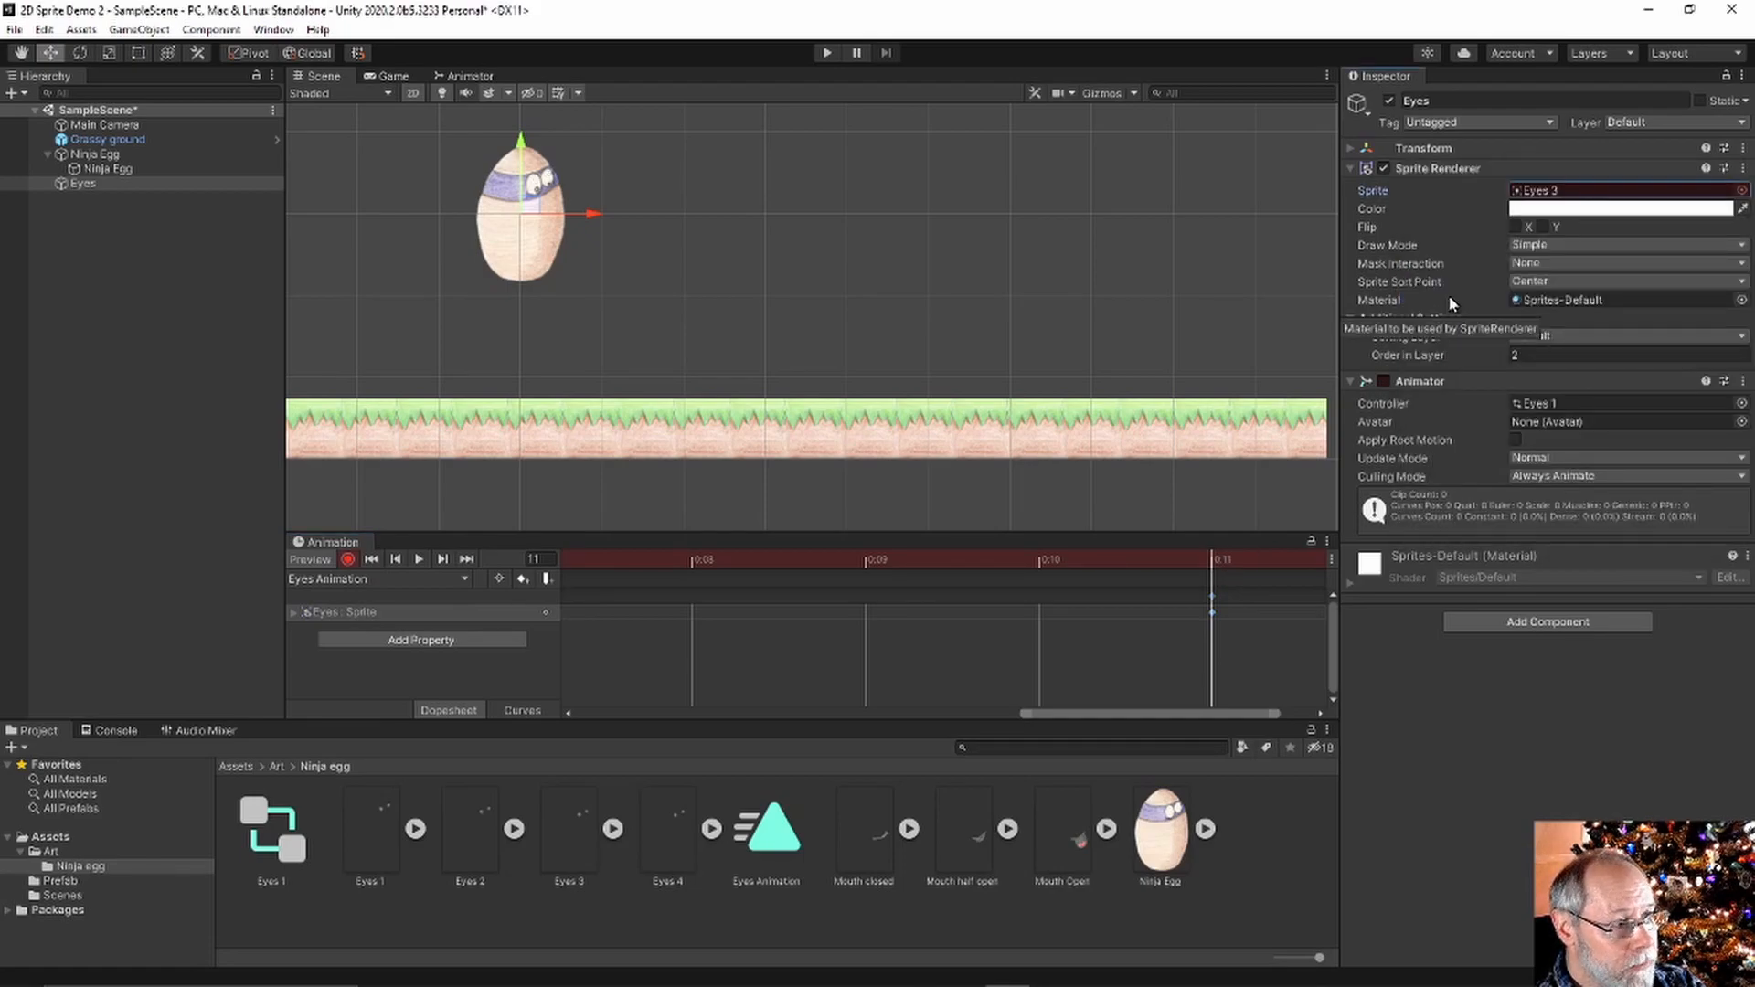
left_click_drag(1225, 715, 1309, 702)
Add a keyframe at 1:00 with the Eyes 2 sprite, then stop recording
right_click(1291, 610)
left_click(1303, 624)
left_click(1292, 562)
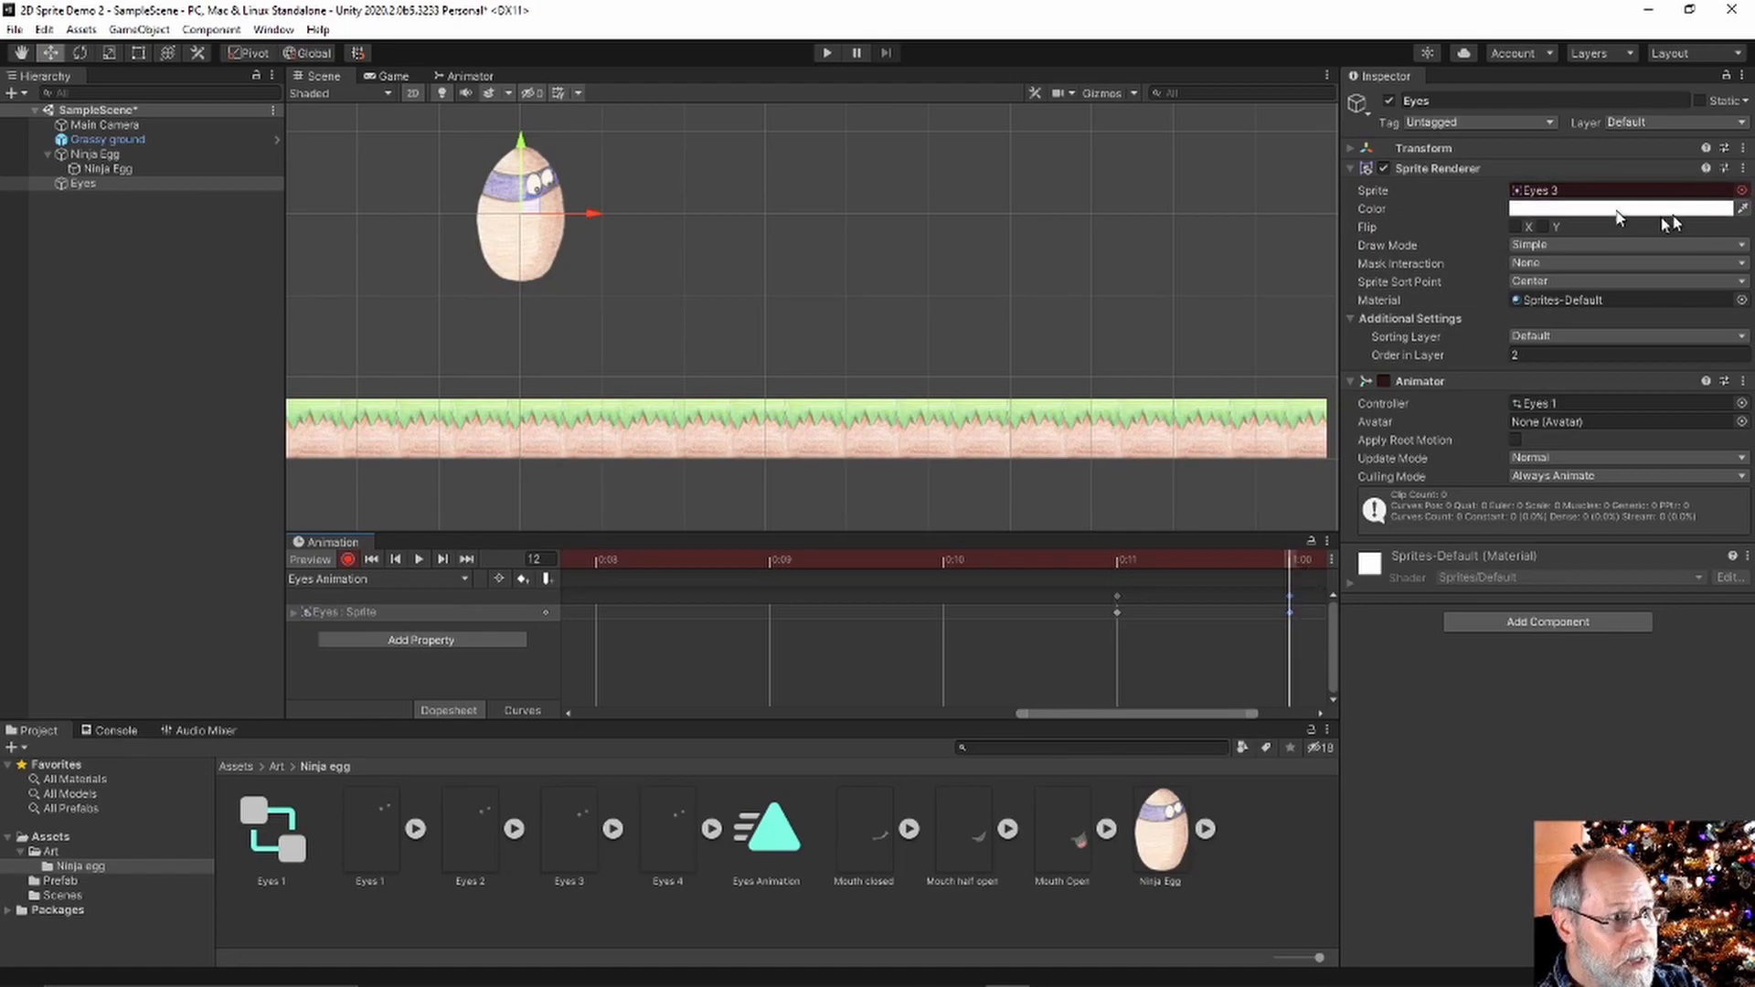
left_click(1741, 190)
double_click(1460, 280)
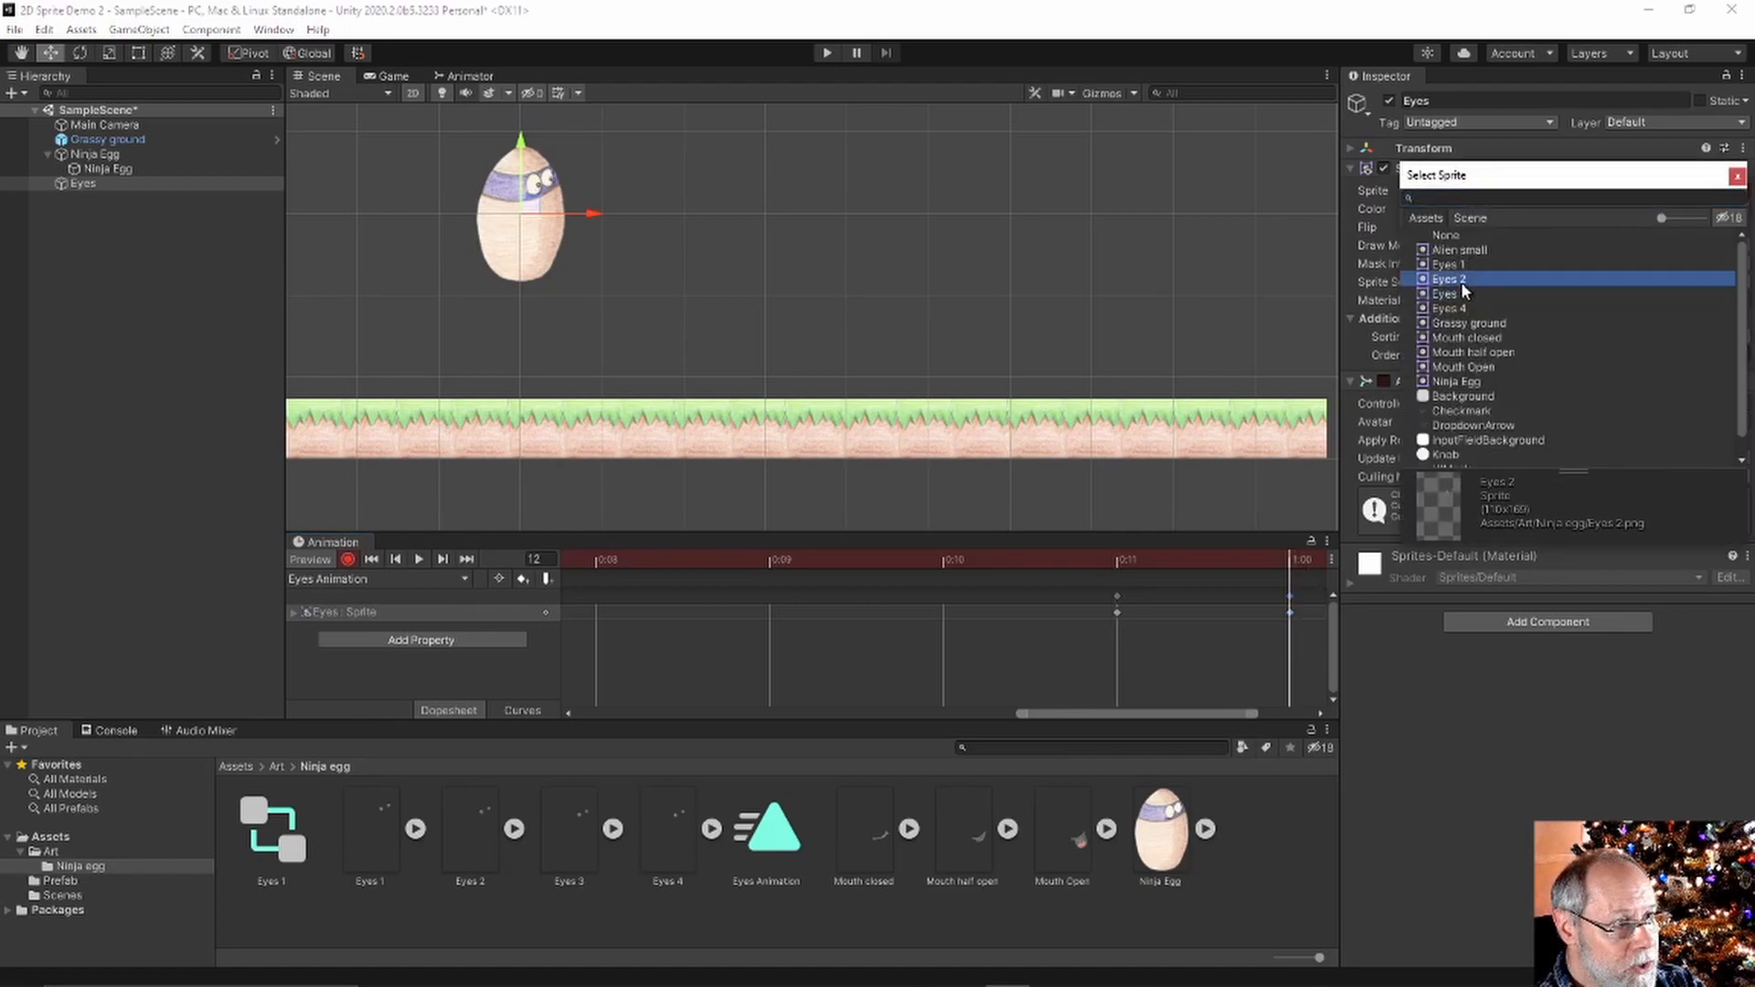
left_click_drag(1193, 711, 1251, 712)
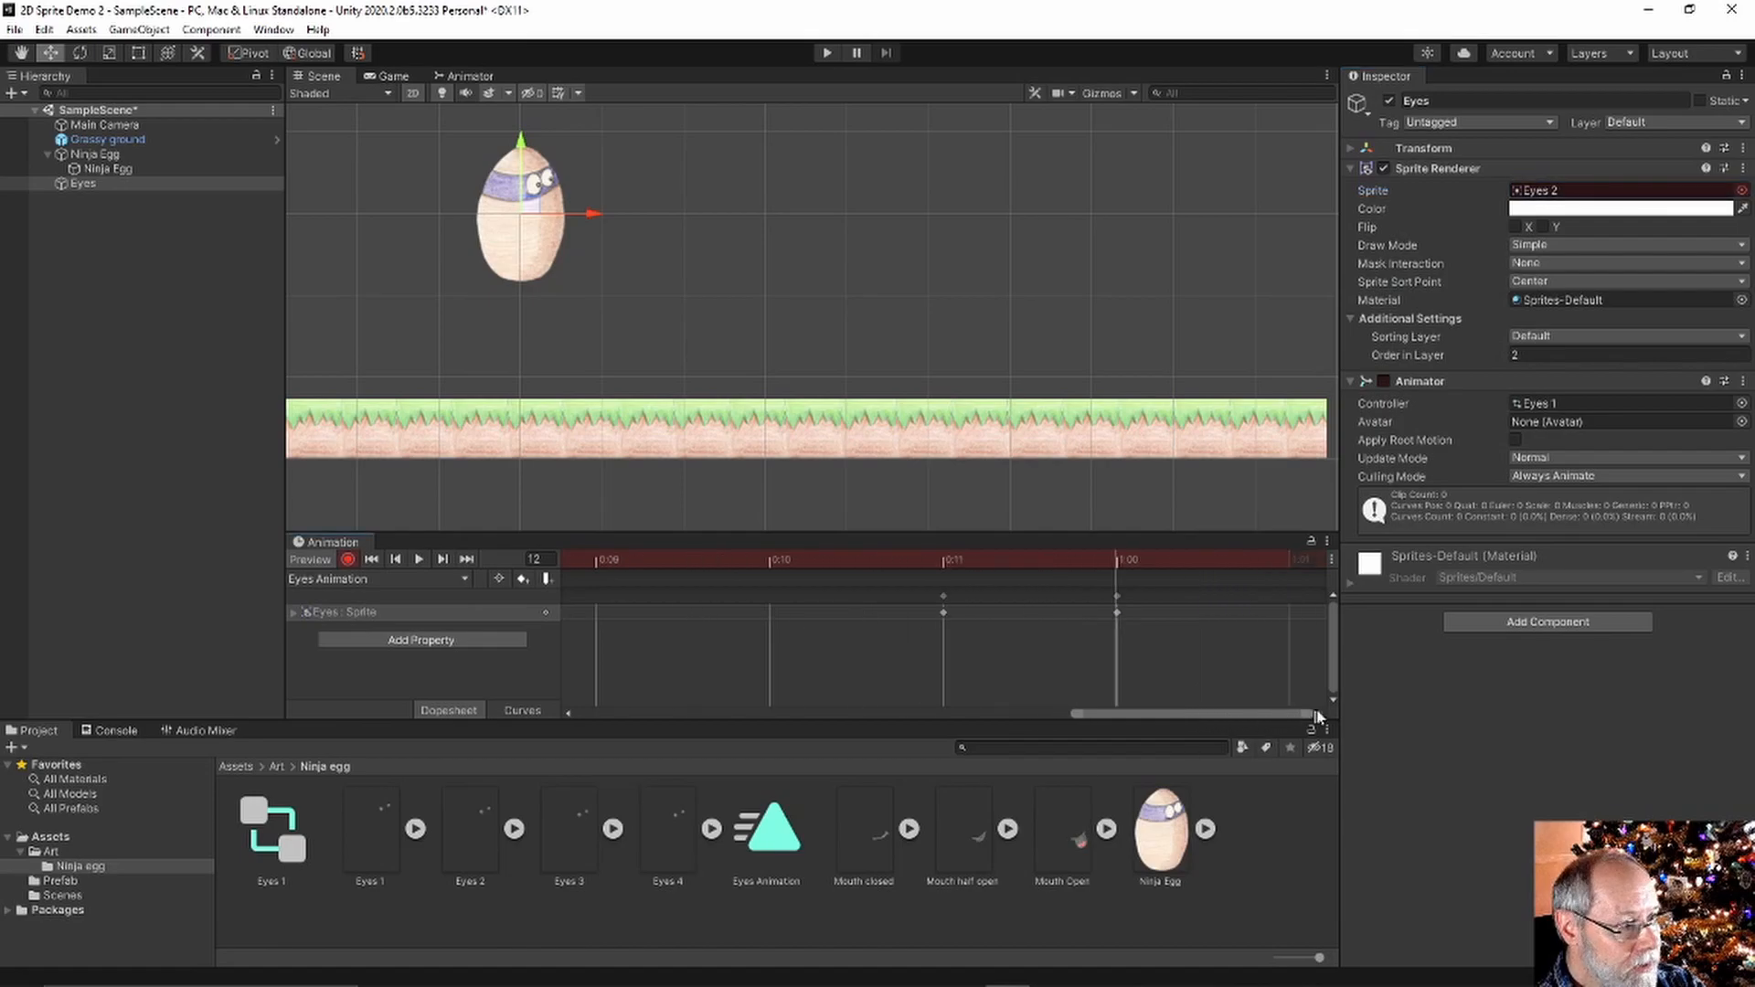
right_click(1288, 612)
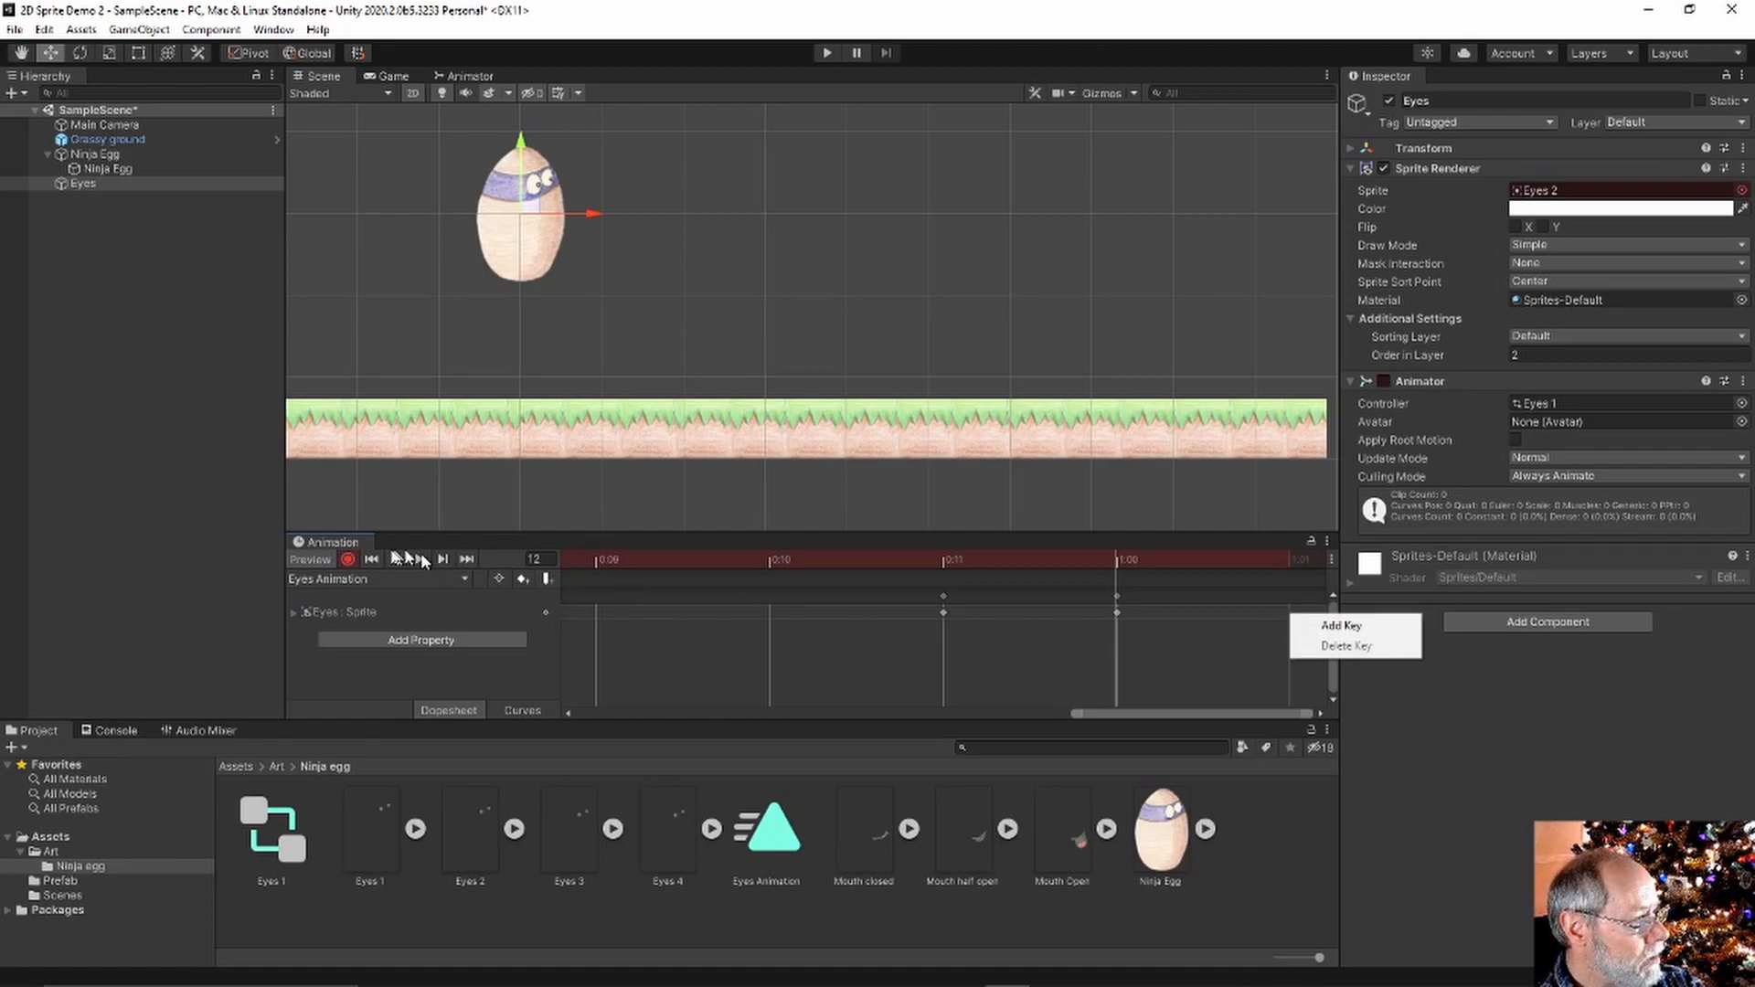
left_click(348, 559)
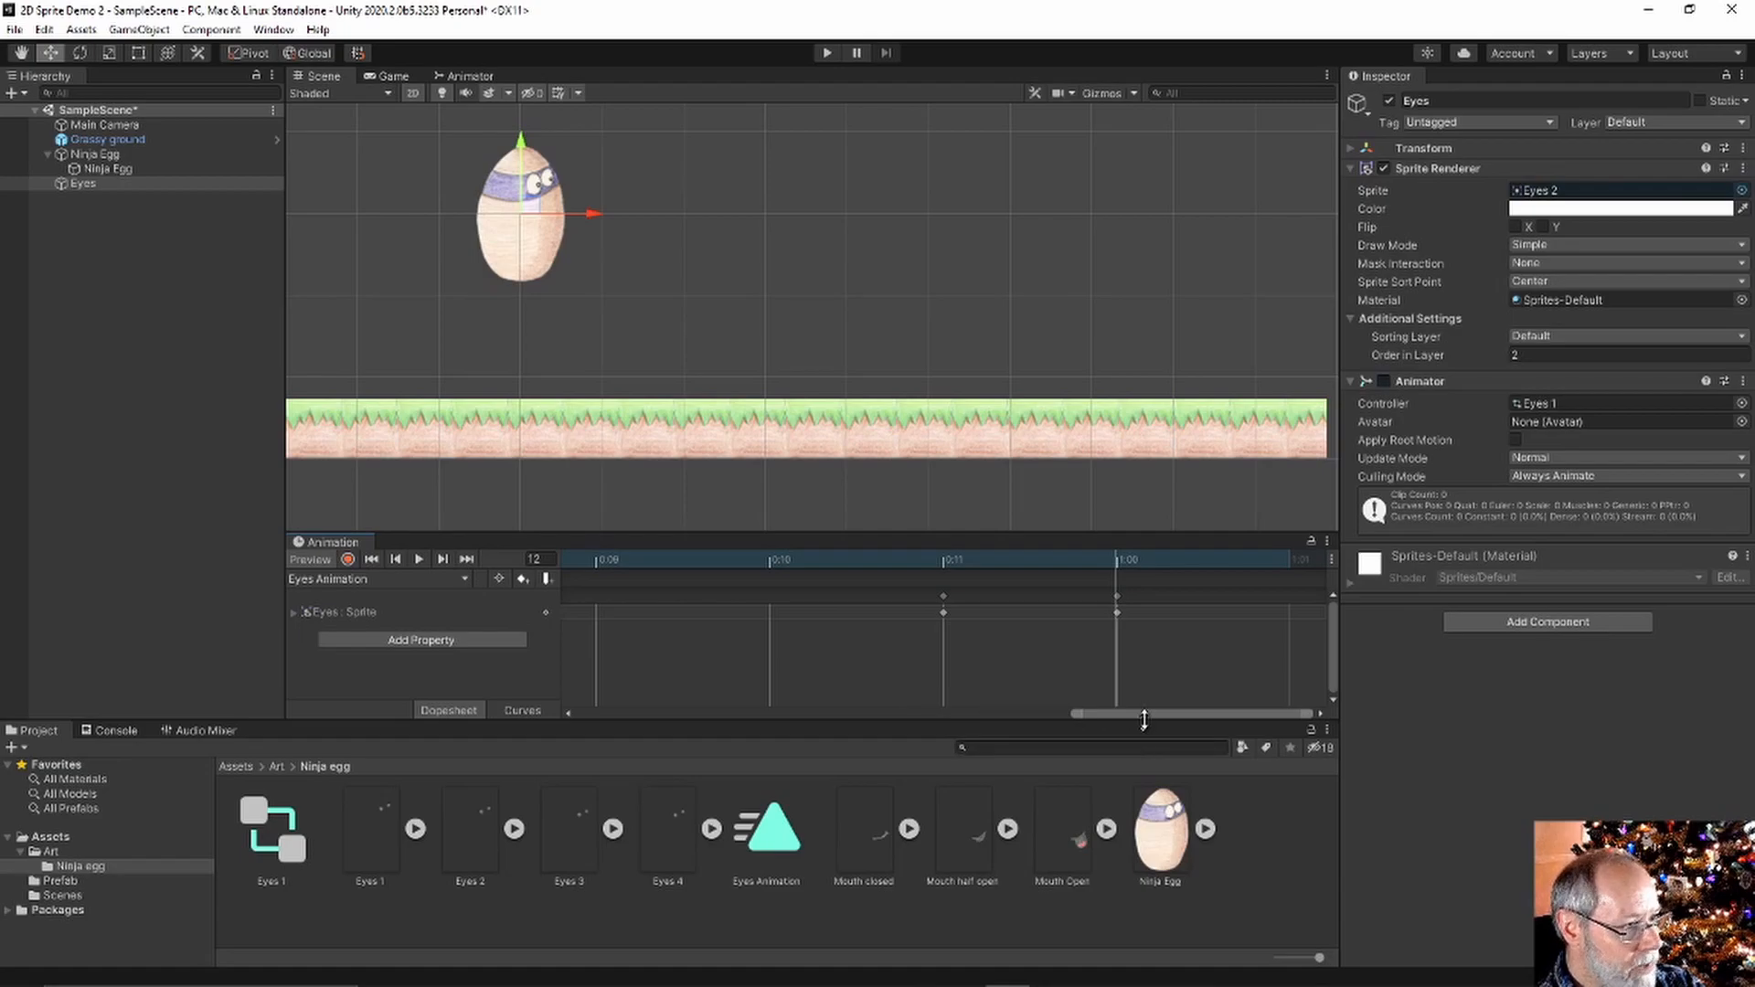
left_click_drag(1145, 713, 571, 719)
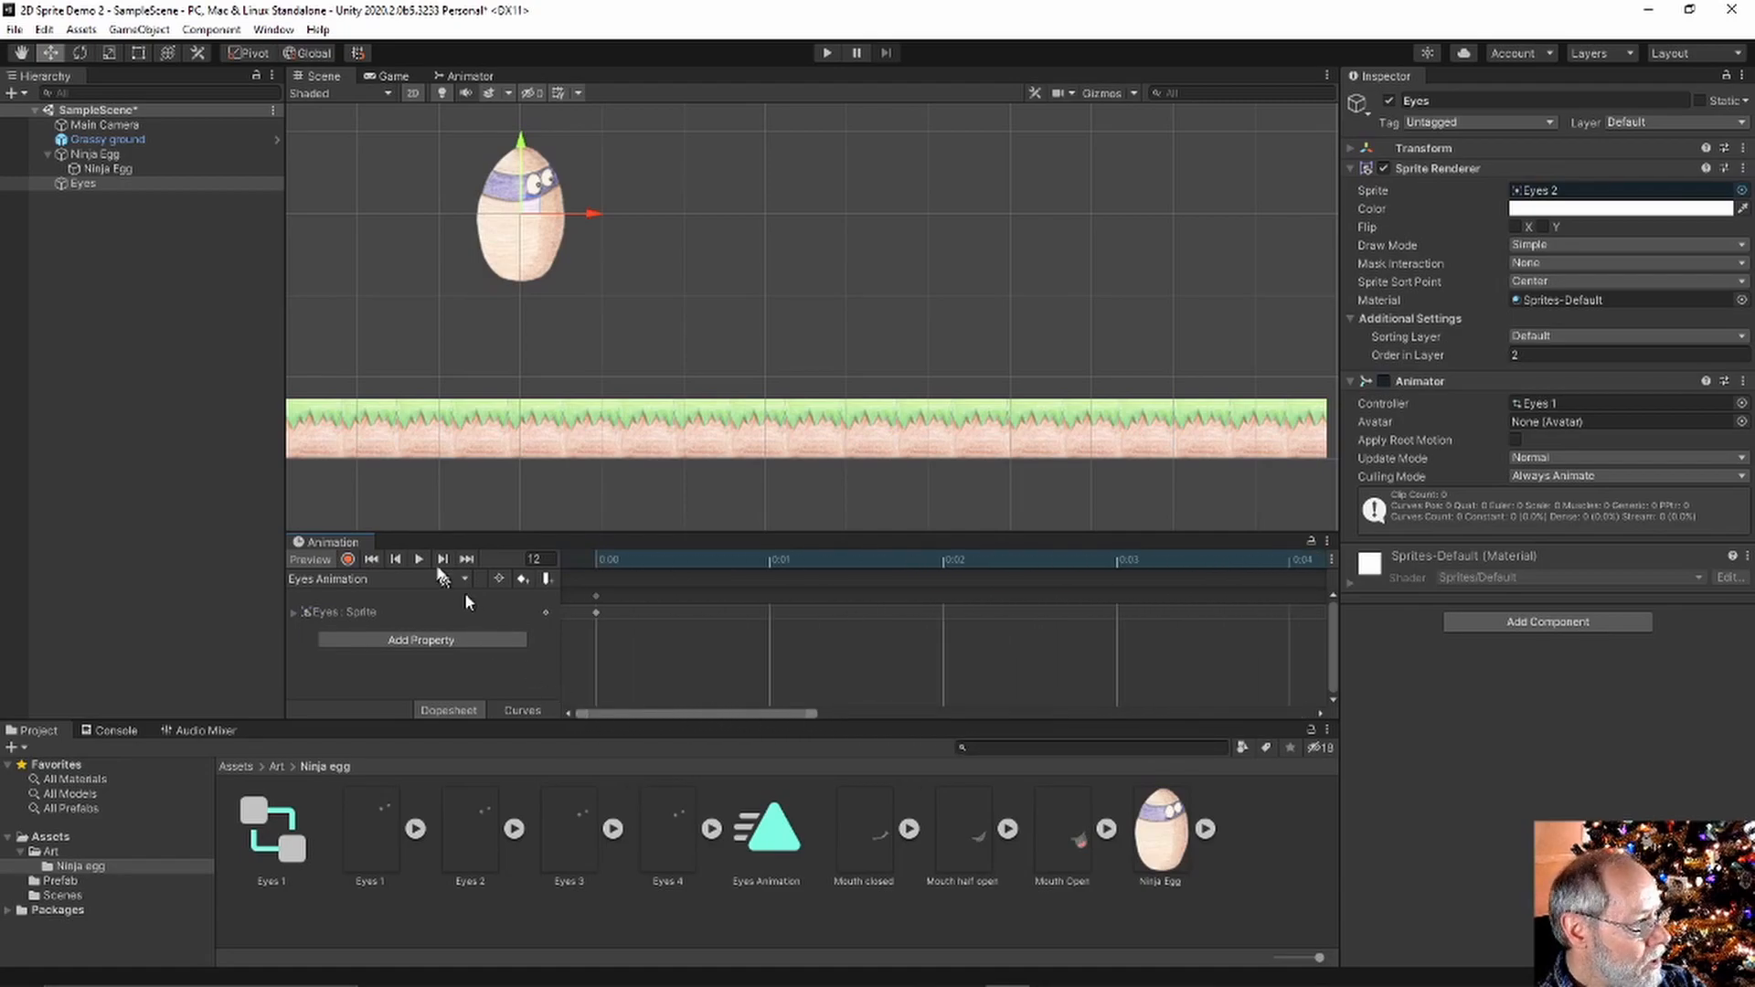
Play the blinking Eyes Animation preview, then stop it
left_click(409, 559)
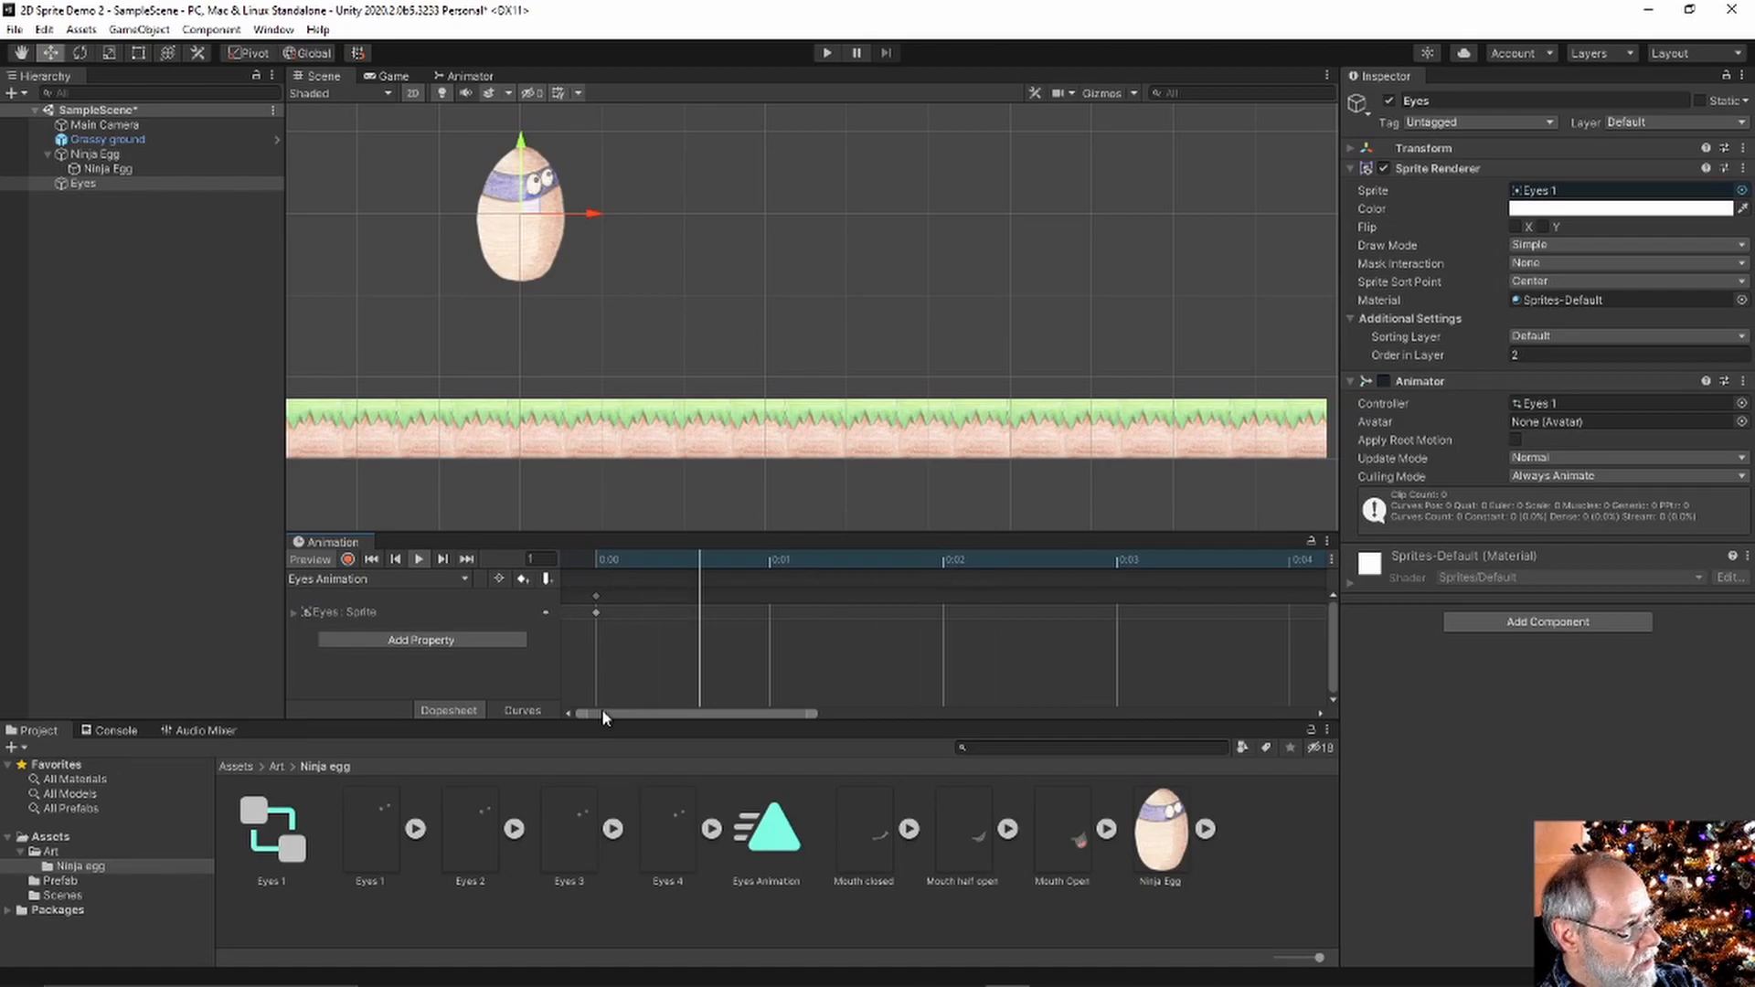
mouse_move(623, 710)
left_mouse_down()
mouse_move(1013, 702)
mouse_move(1104, 676)
mouse_move(654, 717)
left_mouse_up()
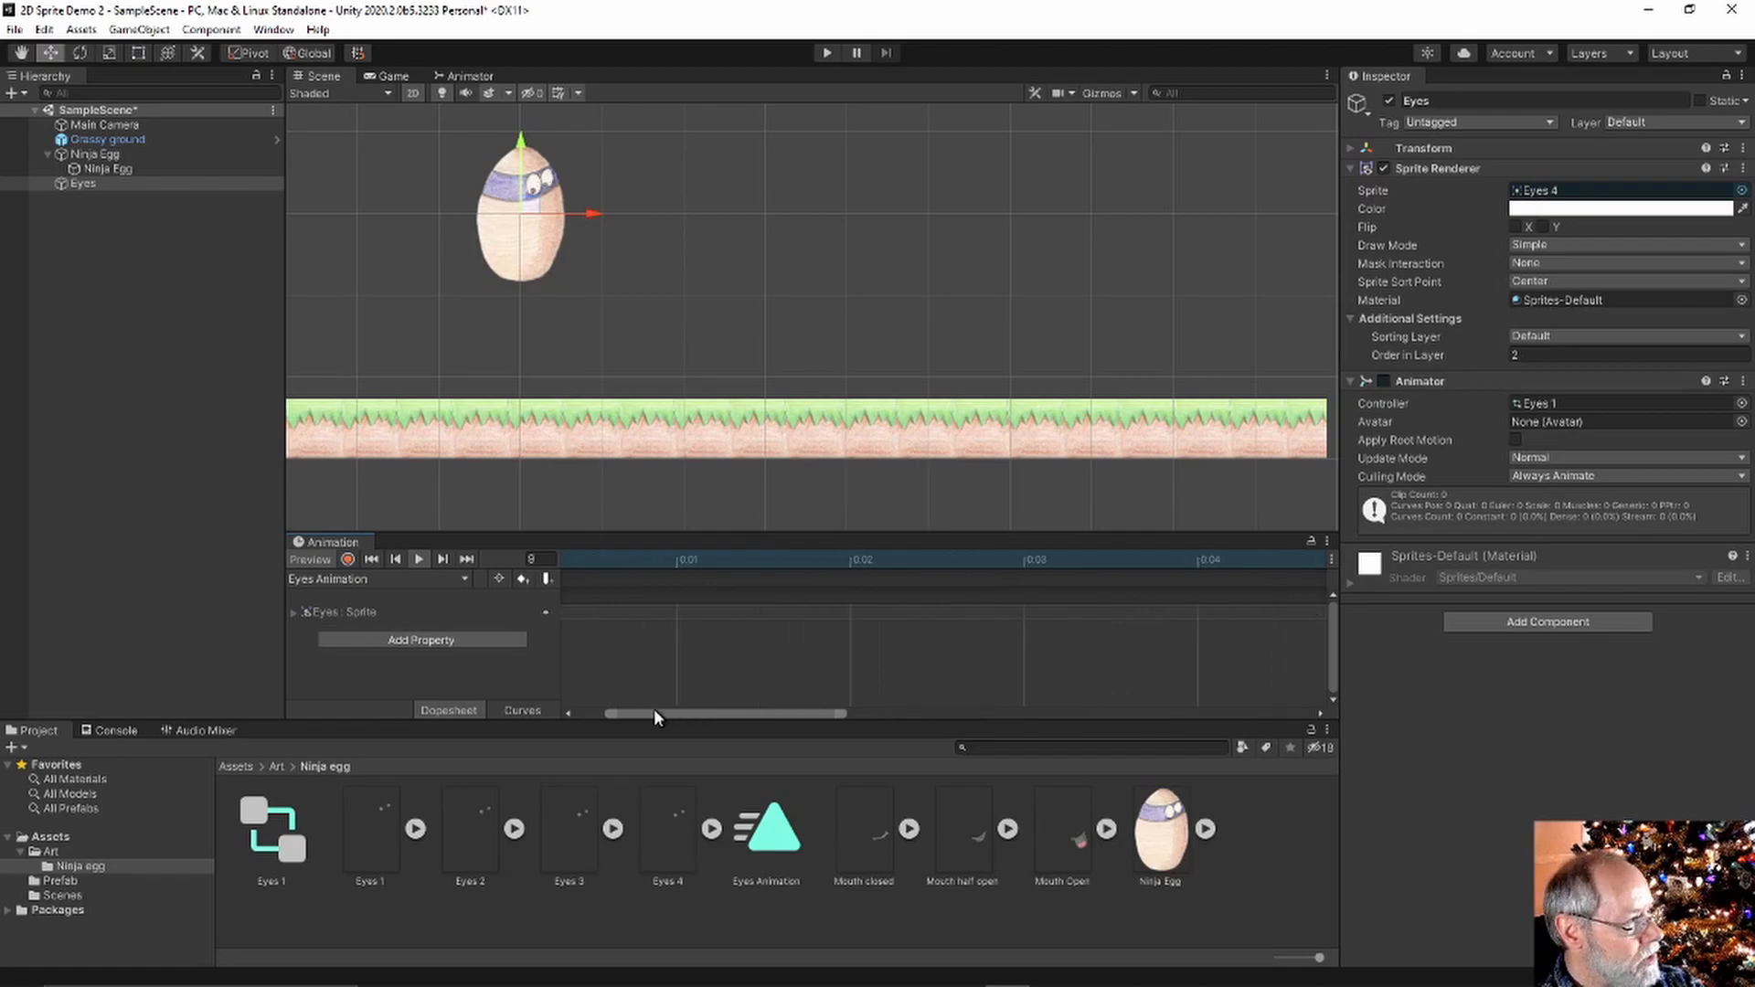
left_click(420, 559)
Parent the Eyes object under Ninja Egg in the Hierarchy
left_click_drag(84, 184, 111, 162)
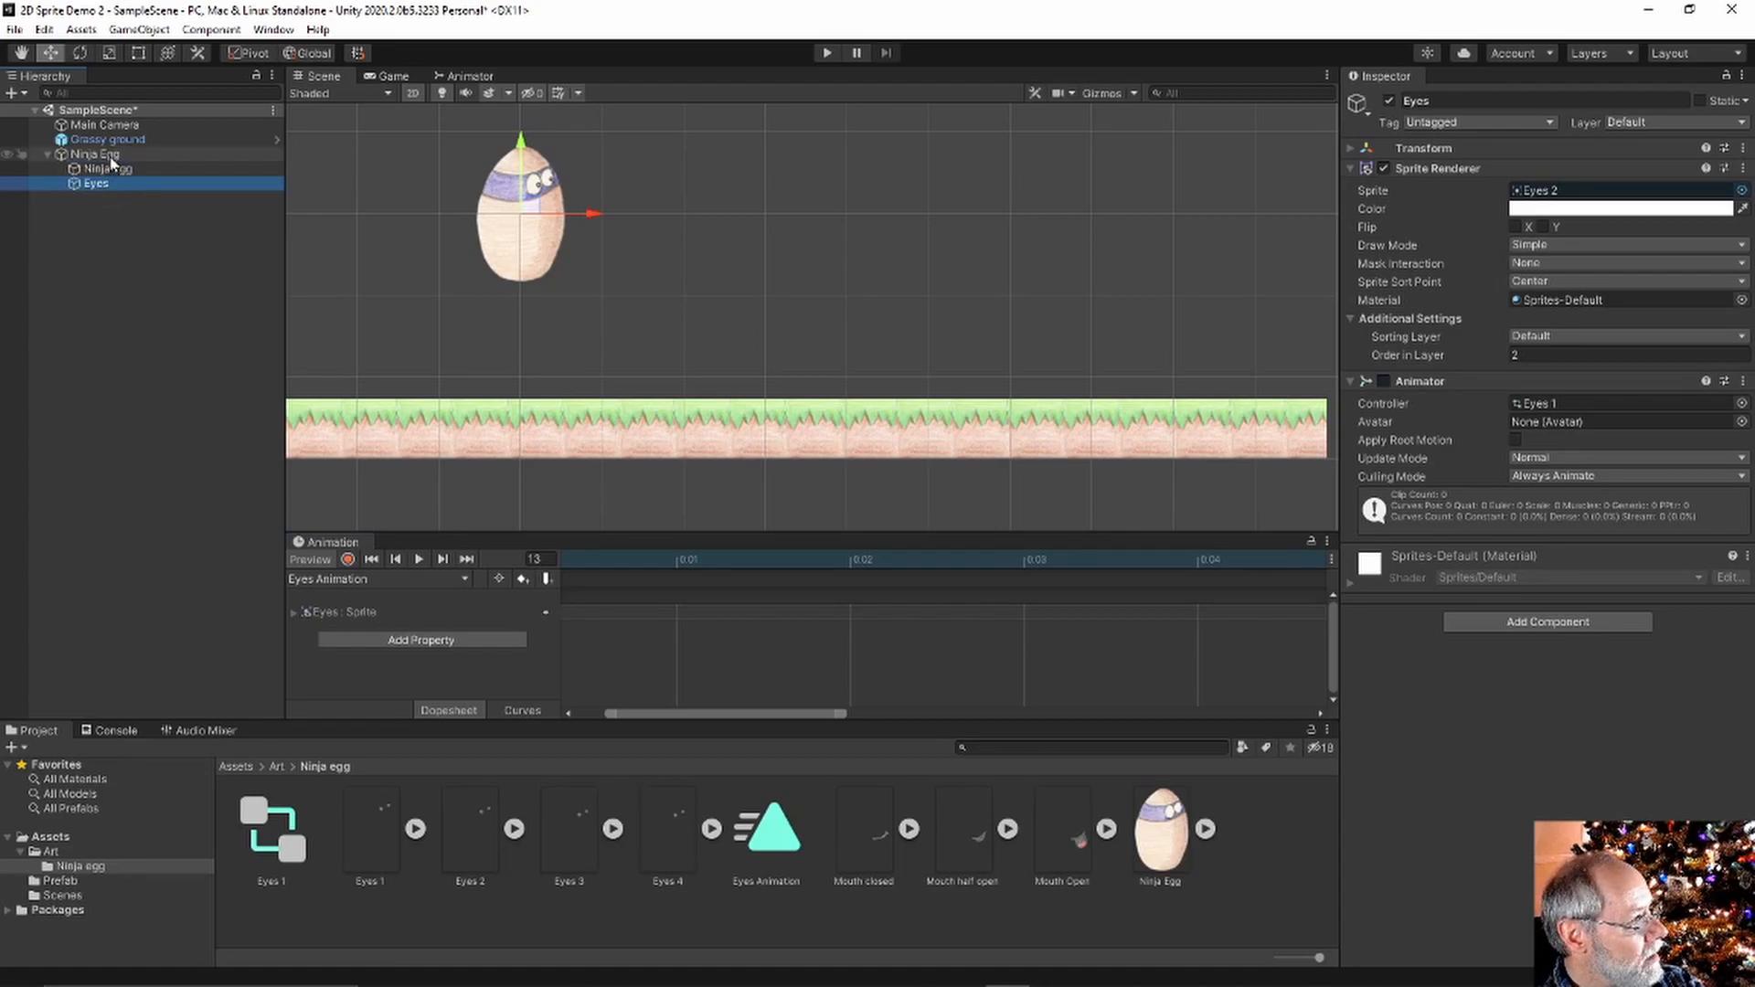
left_click(48, 154)
left_click(48, 153)
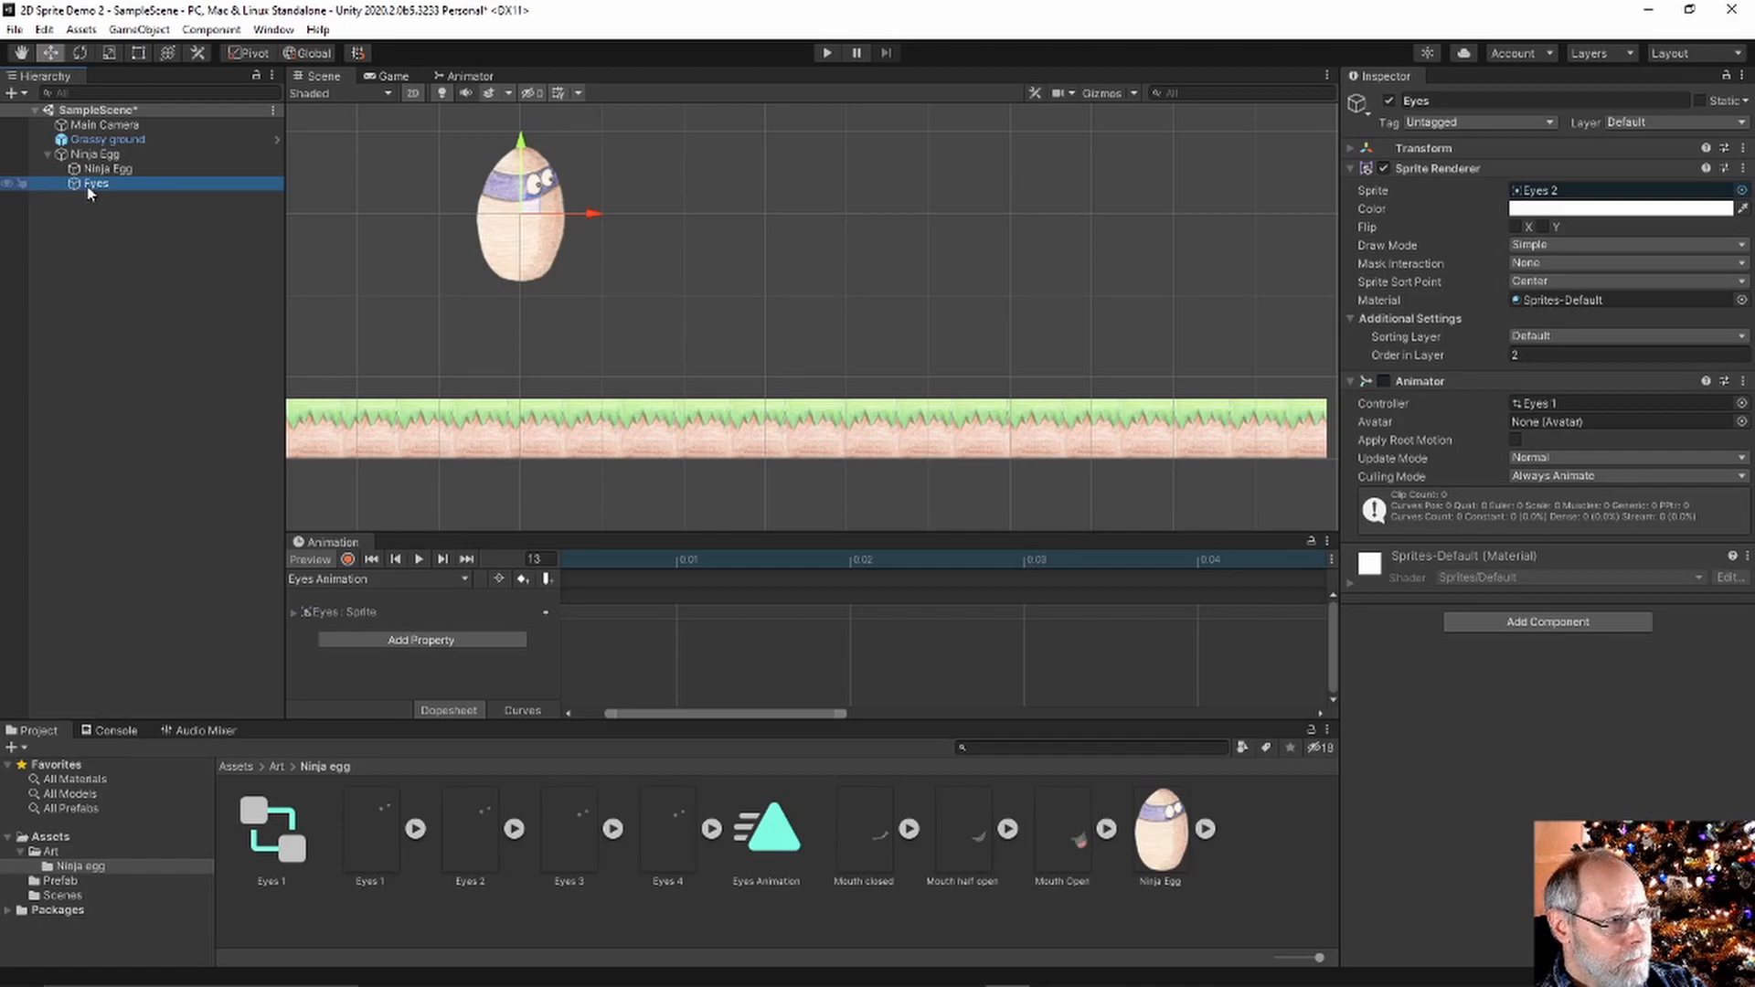
Test the scene in Play mode, then try resetting the Eyes transform and undo it
left_click(828, 53)
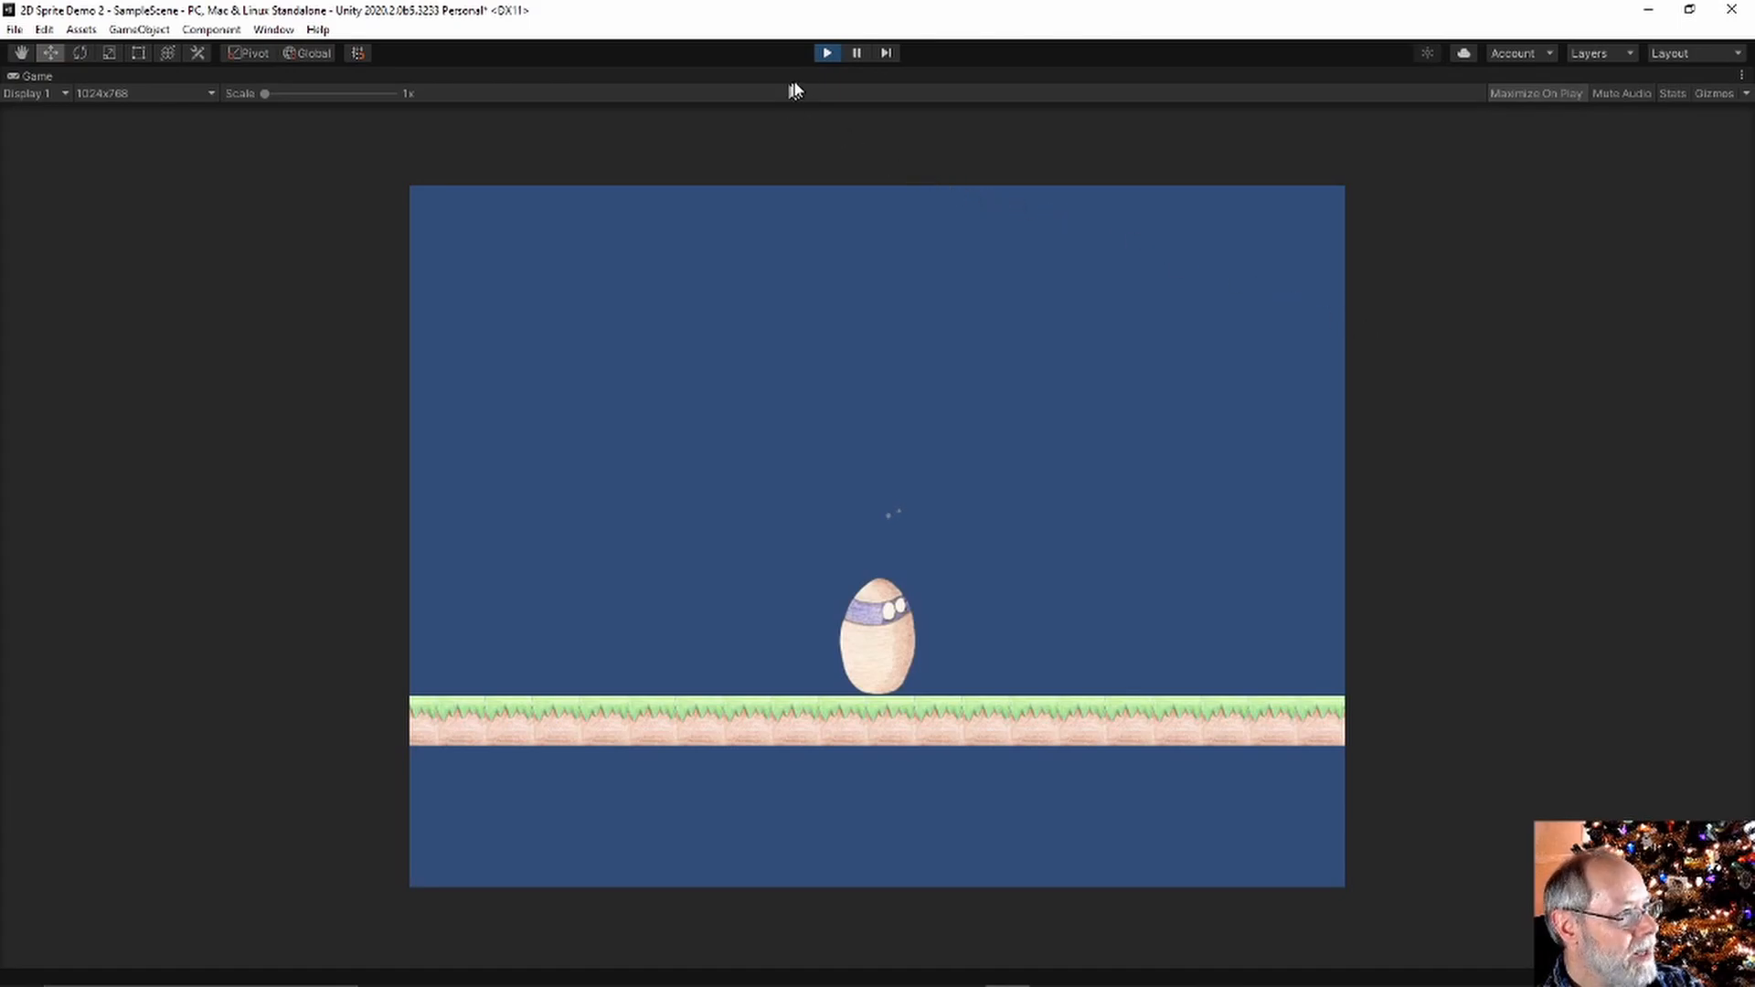
left_click(827, 53)
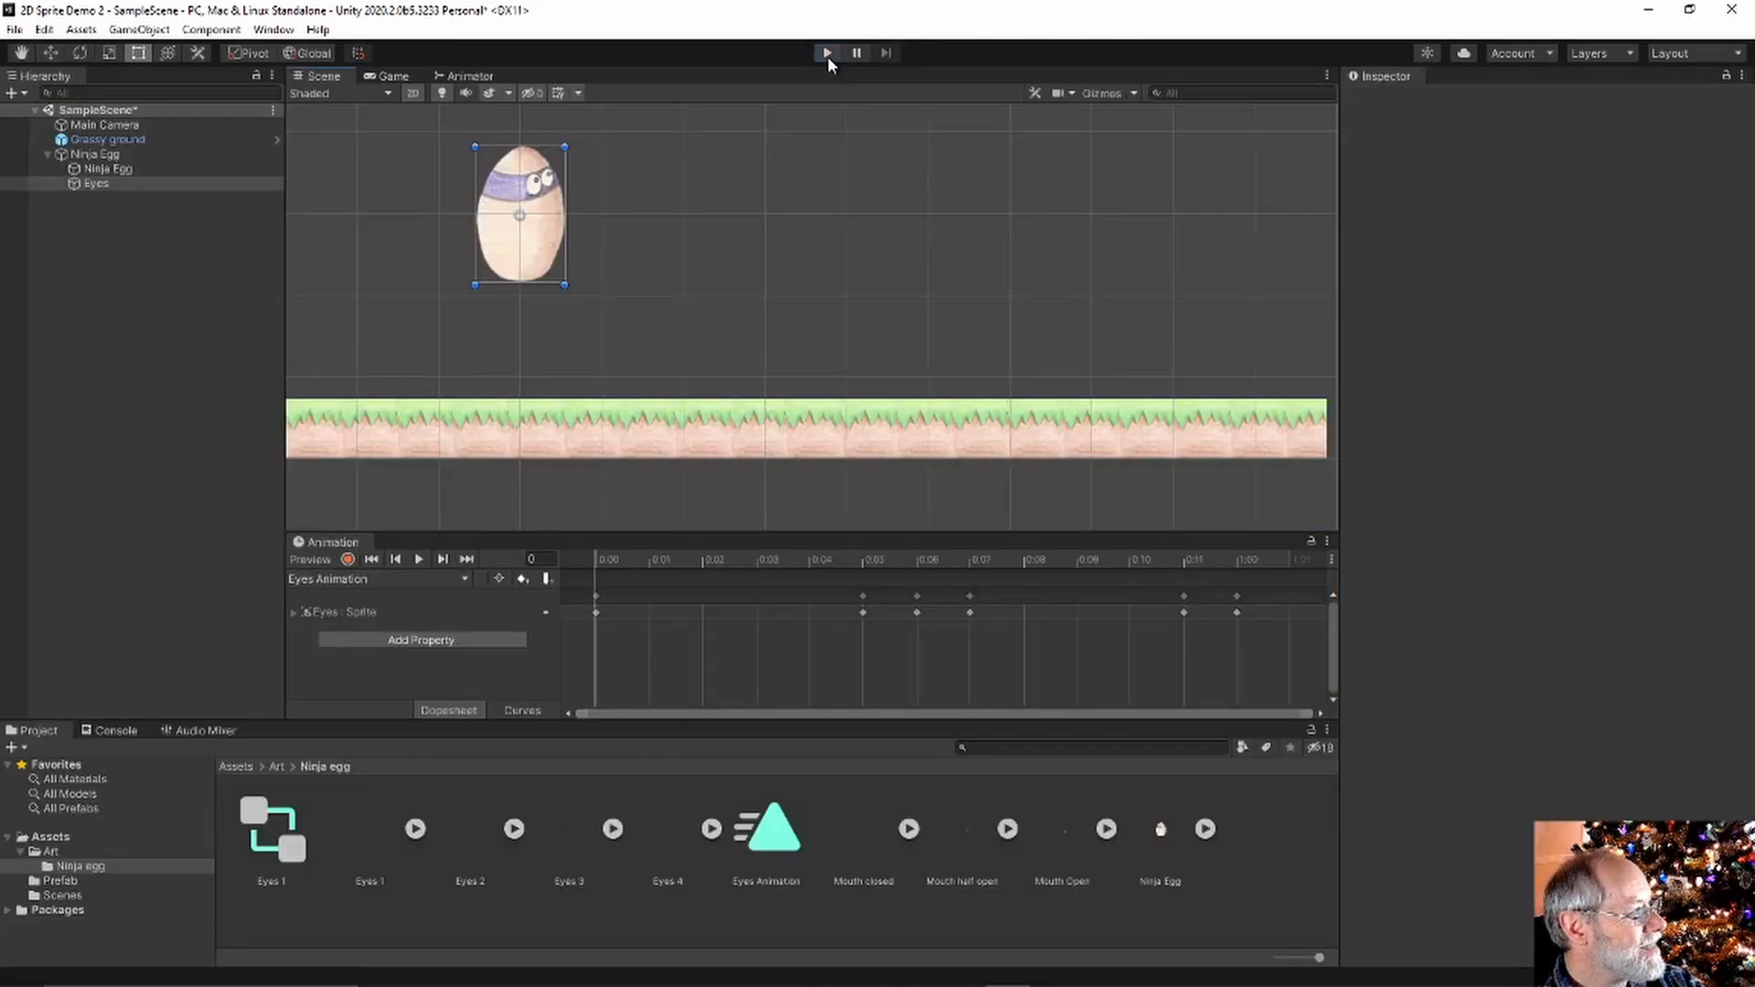
left_click(84, 182)
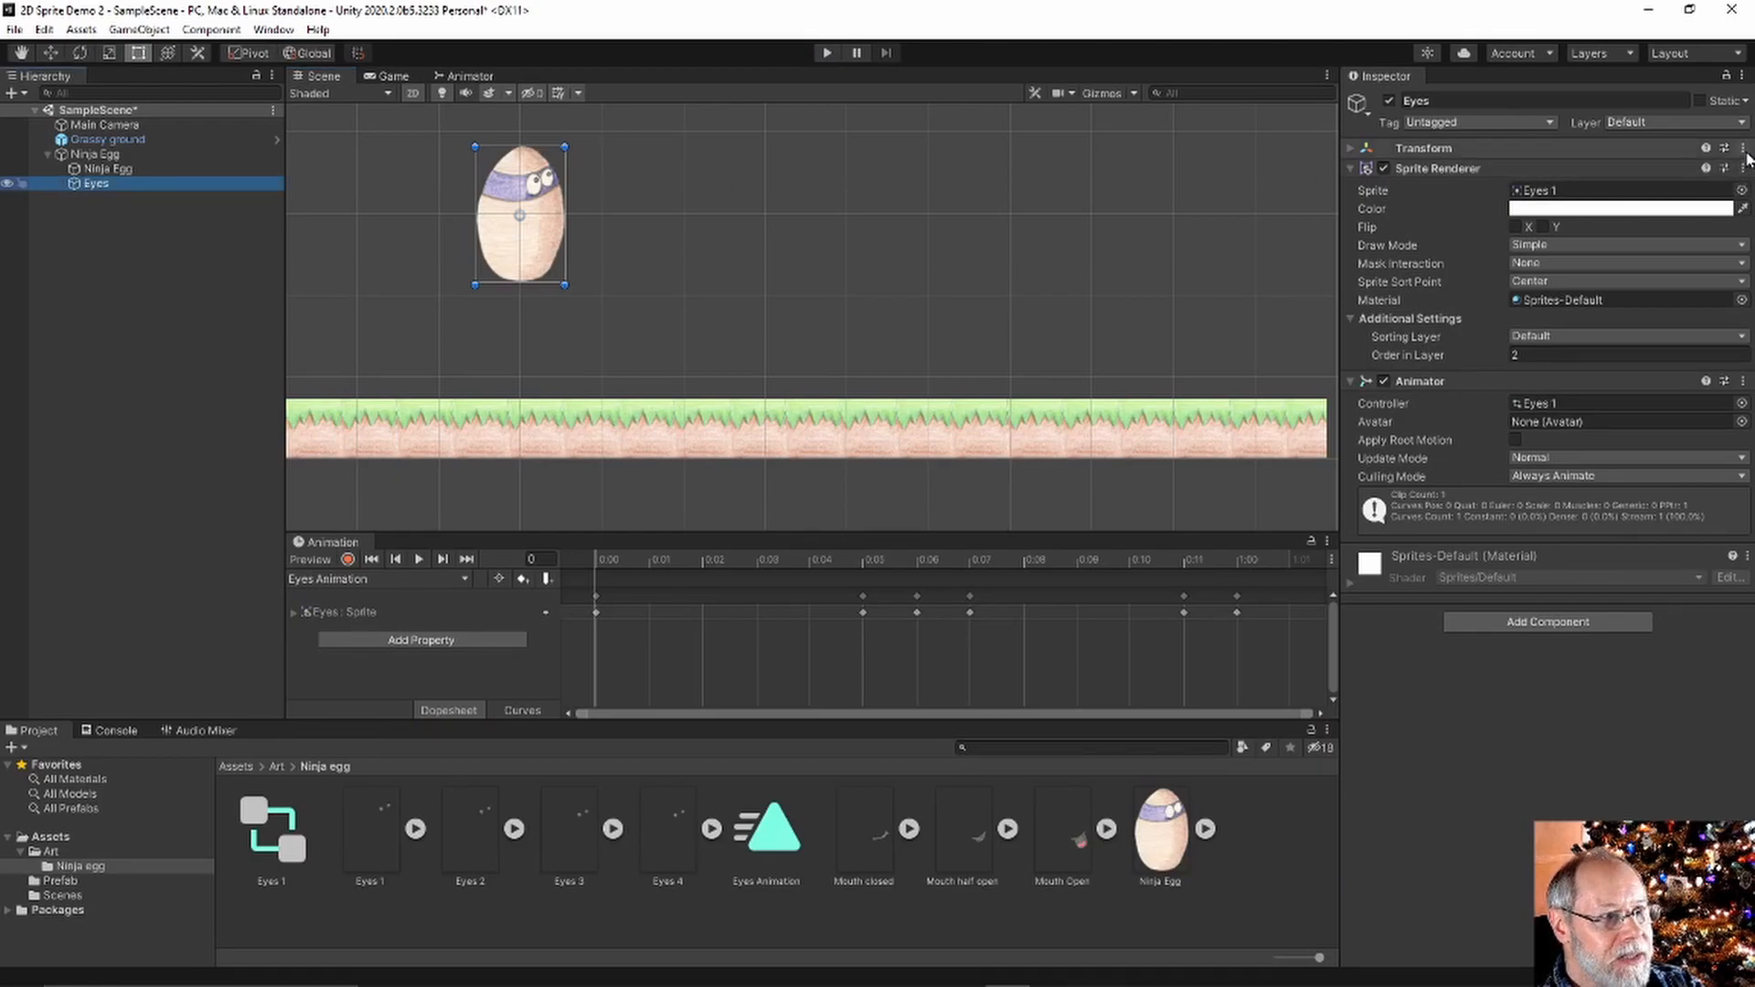
left_click(1366, 148)
left_click(1741, 149)
left_click(1595, 167)
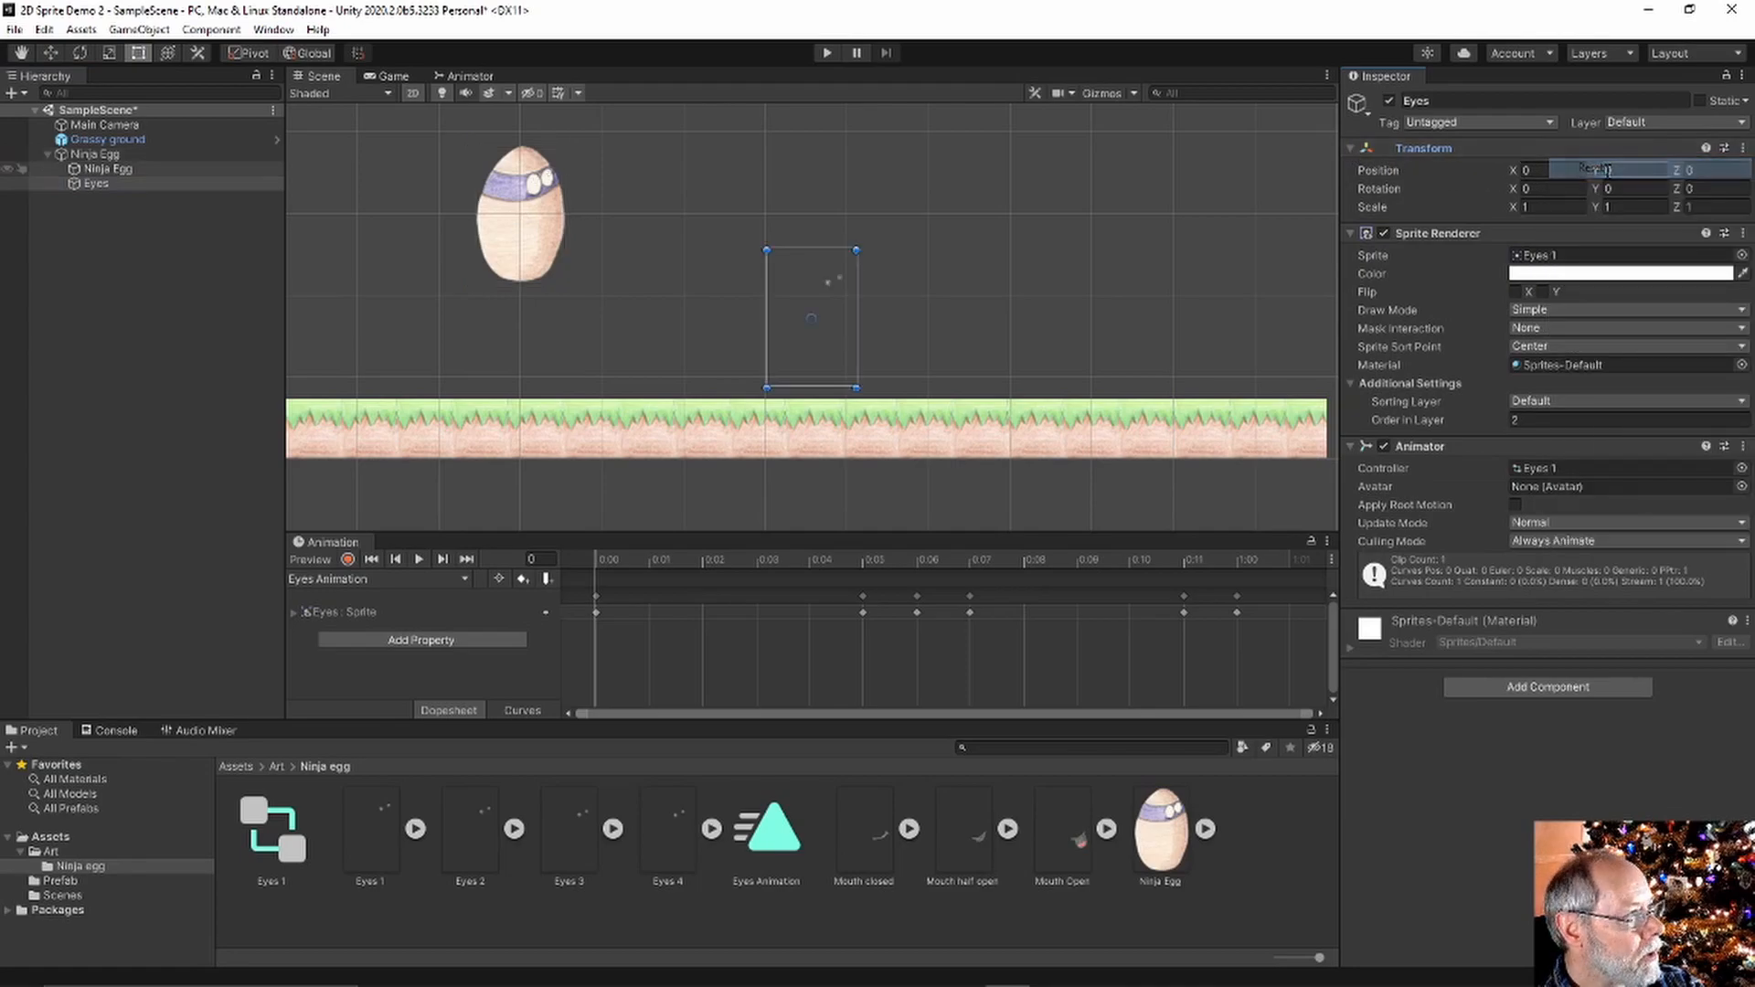
key("ctrl+z")
Nest Eyes under the inner Ninja Egg sprite, test in Play mode, and save the scene
left_click_drag(89, 183, 111, 169)
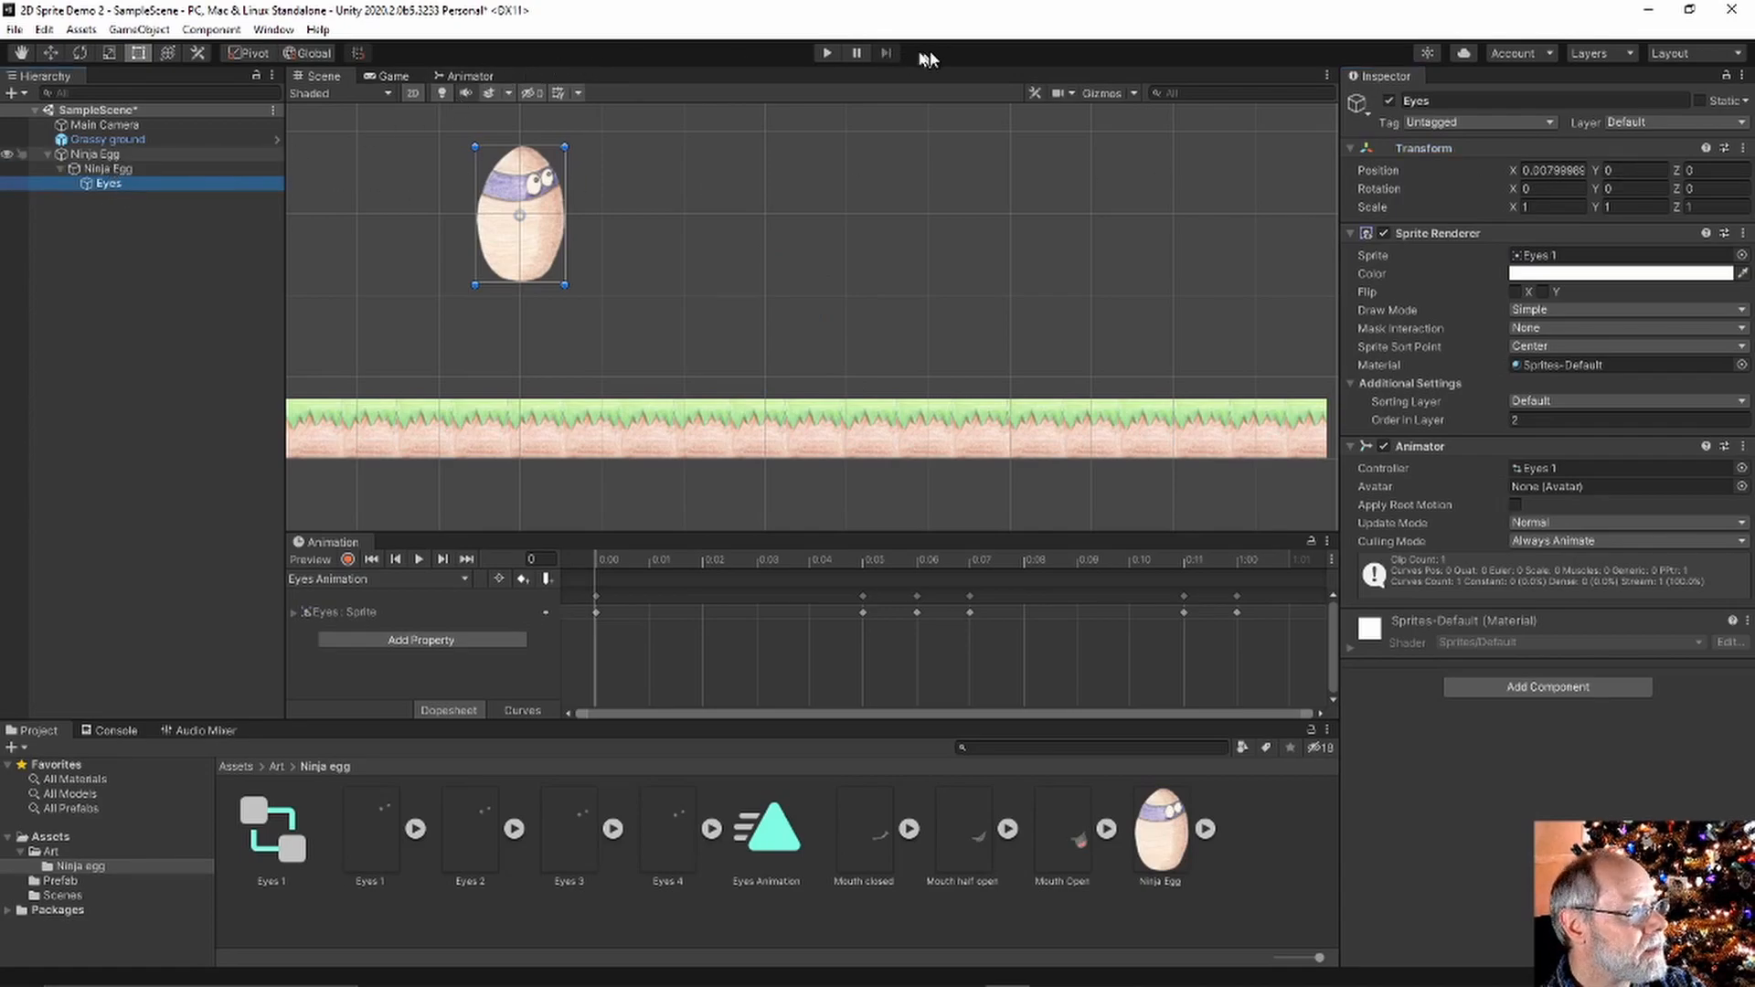
left_click(824, 53)
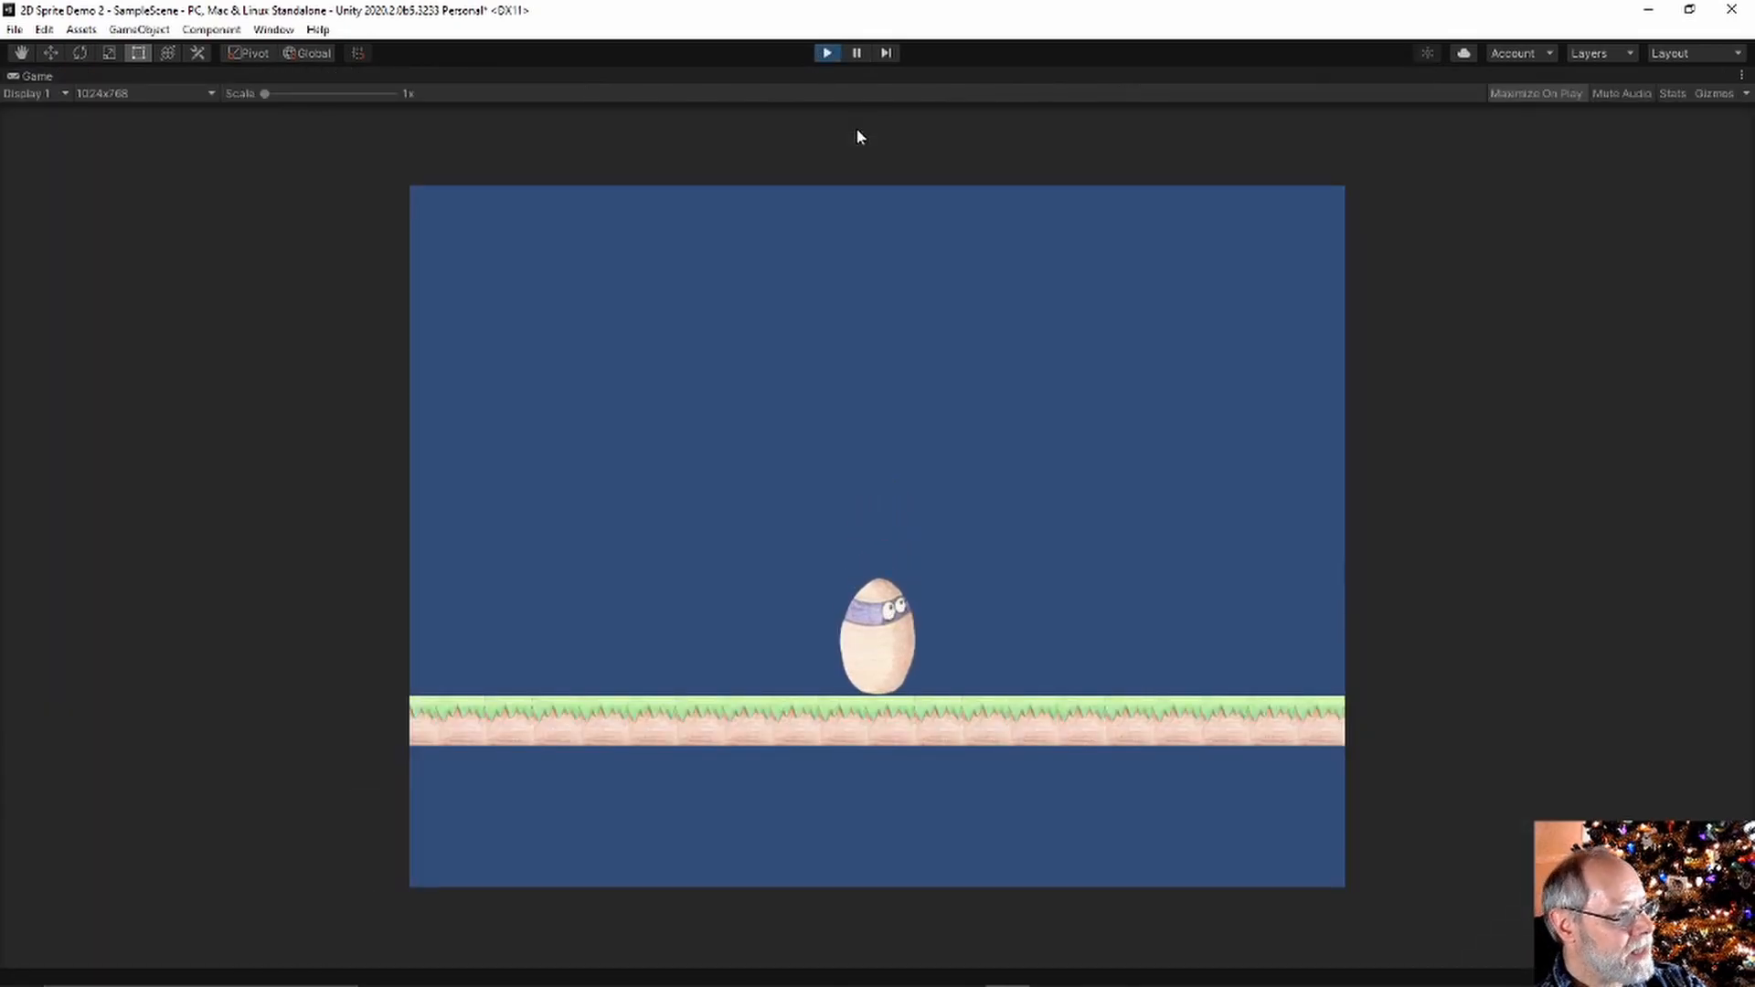
left_click(823, 51)
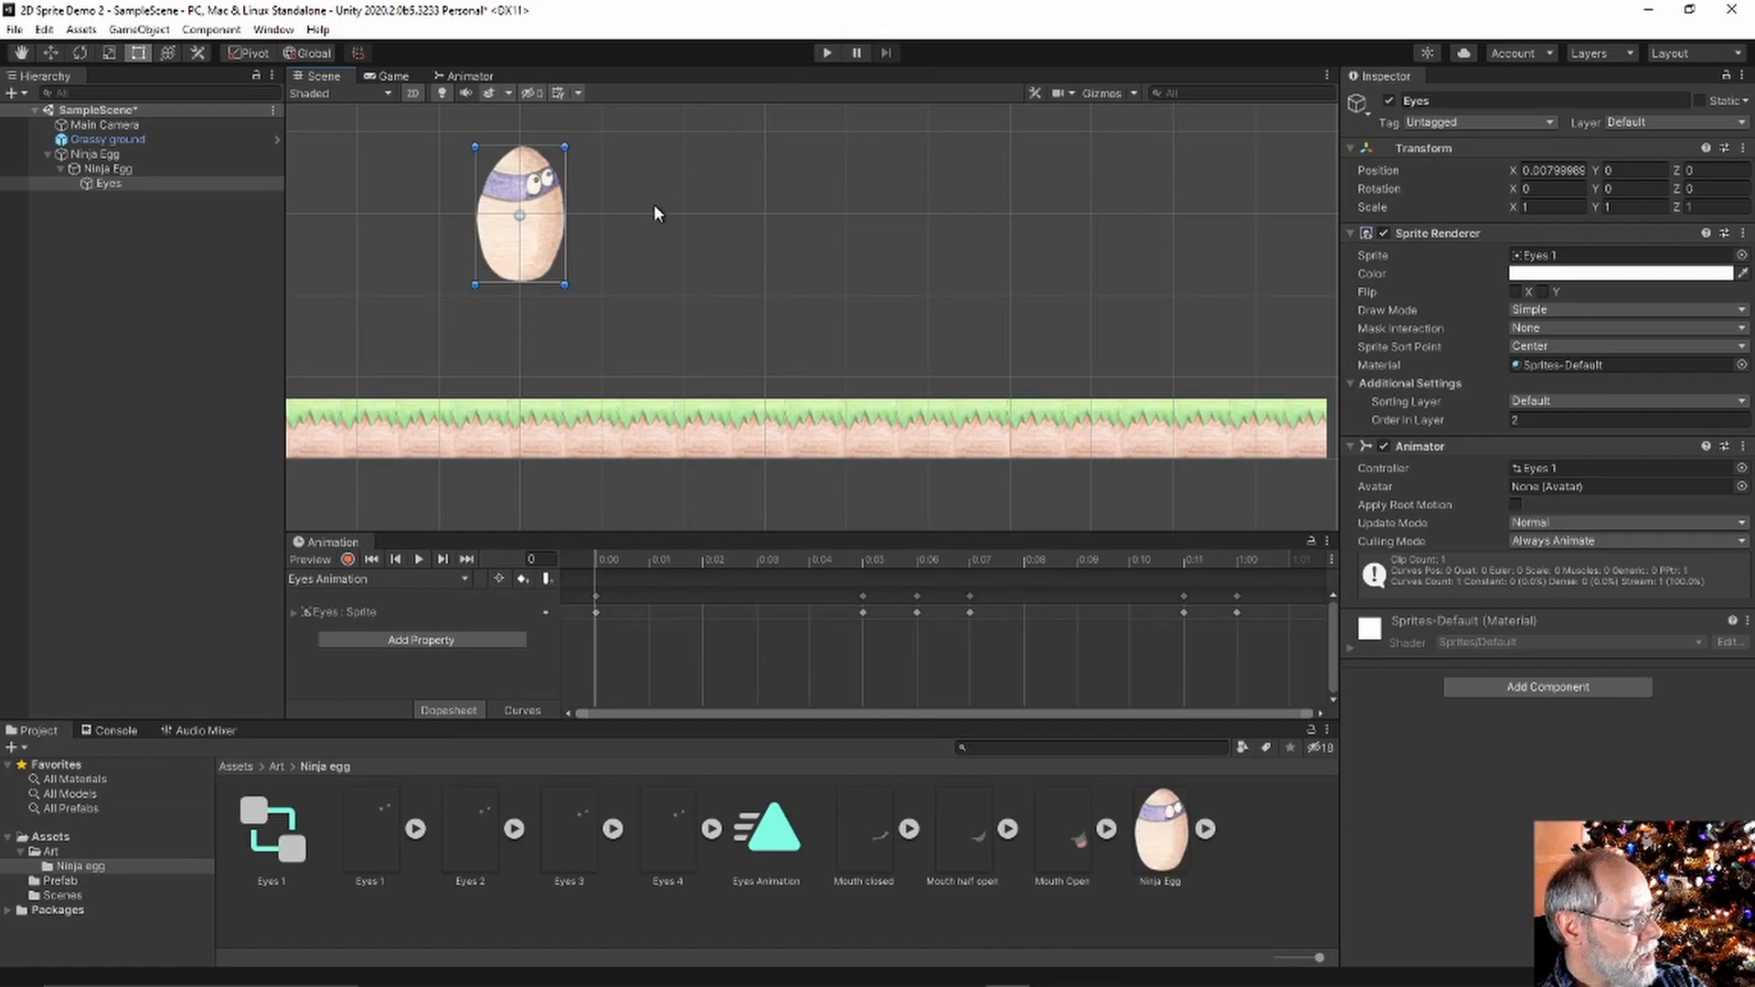
key("ctrl+s")
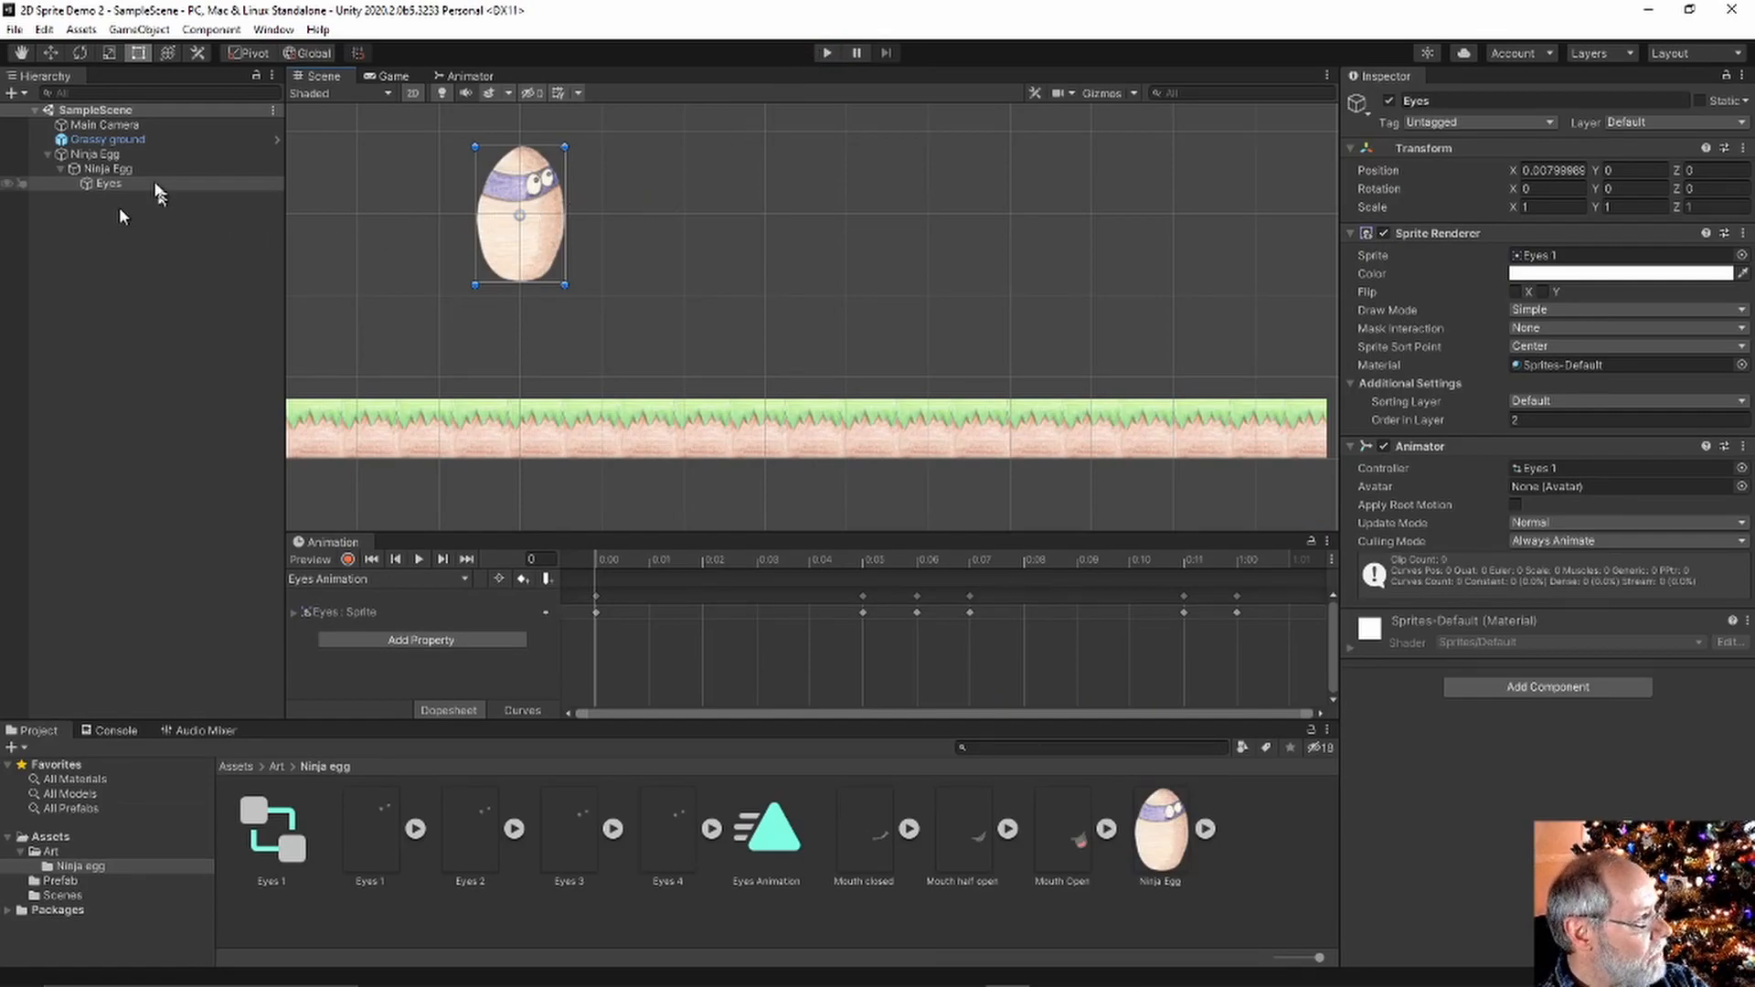
Create an empty child object named Mouth under Ninja Egg
left_click(96, 156)
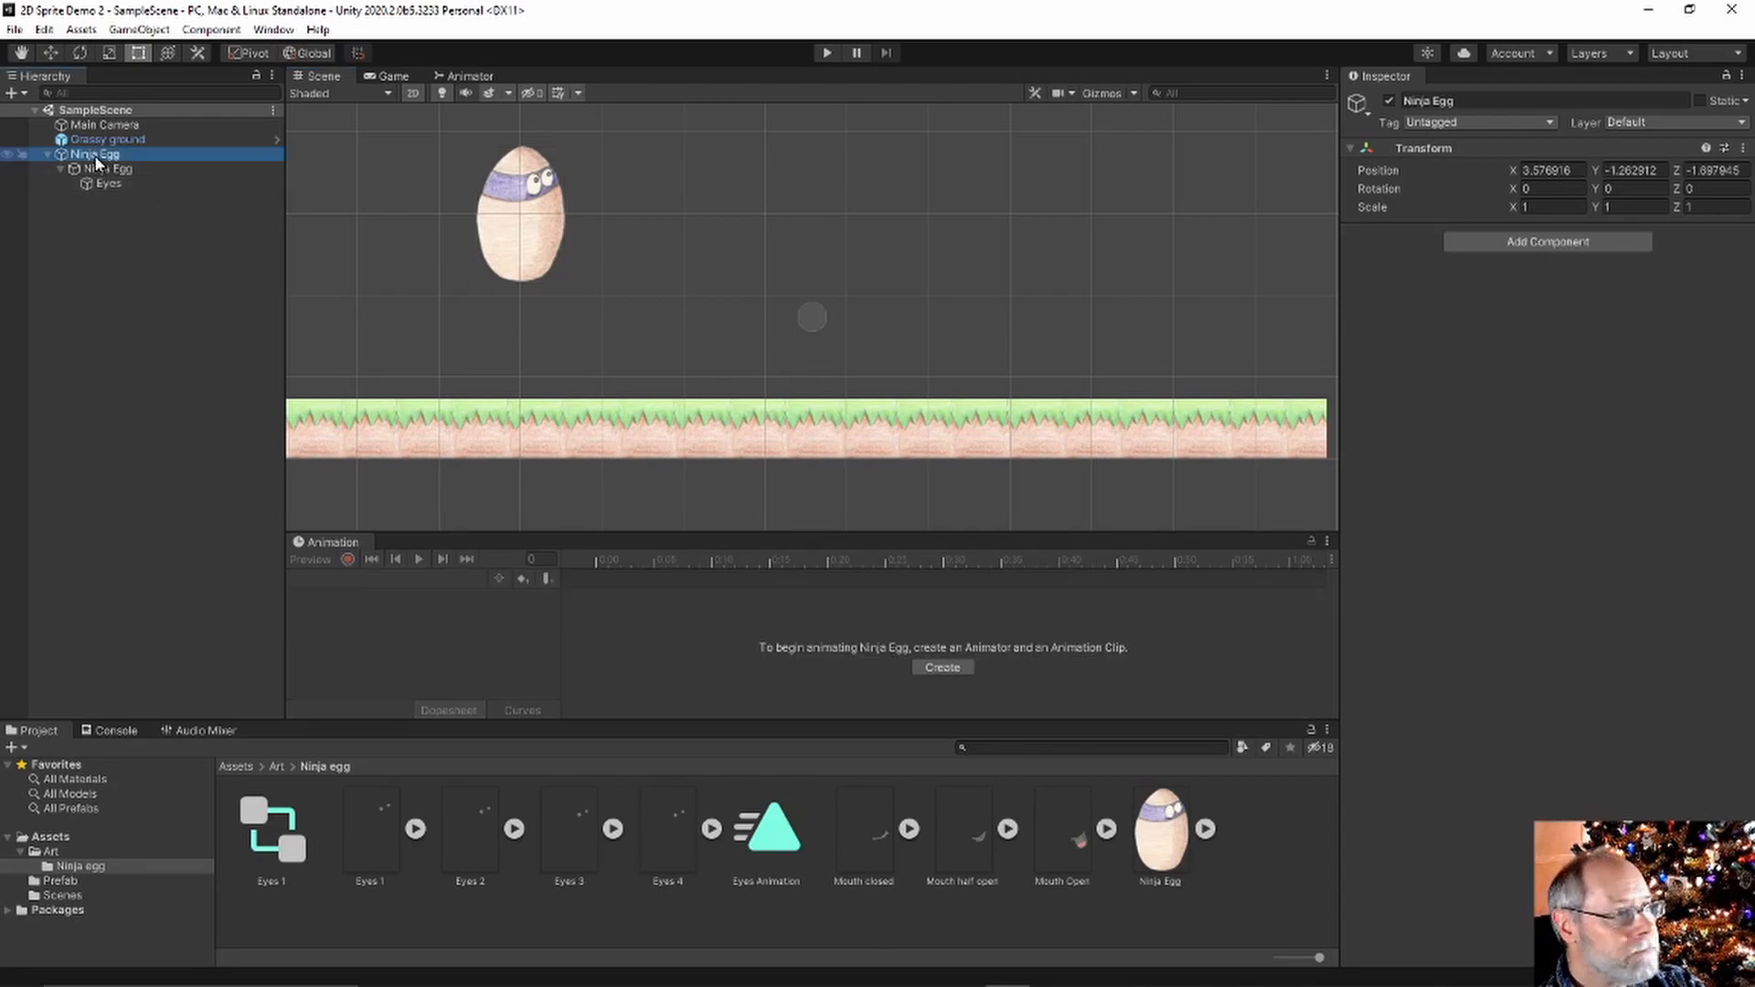
right_click(96, 161)
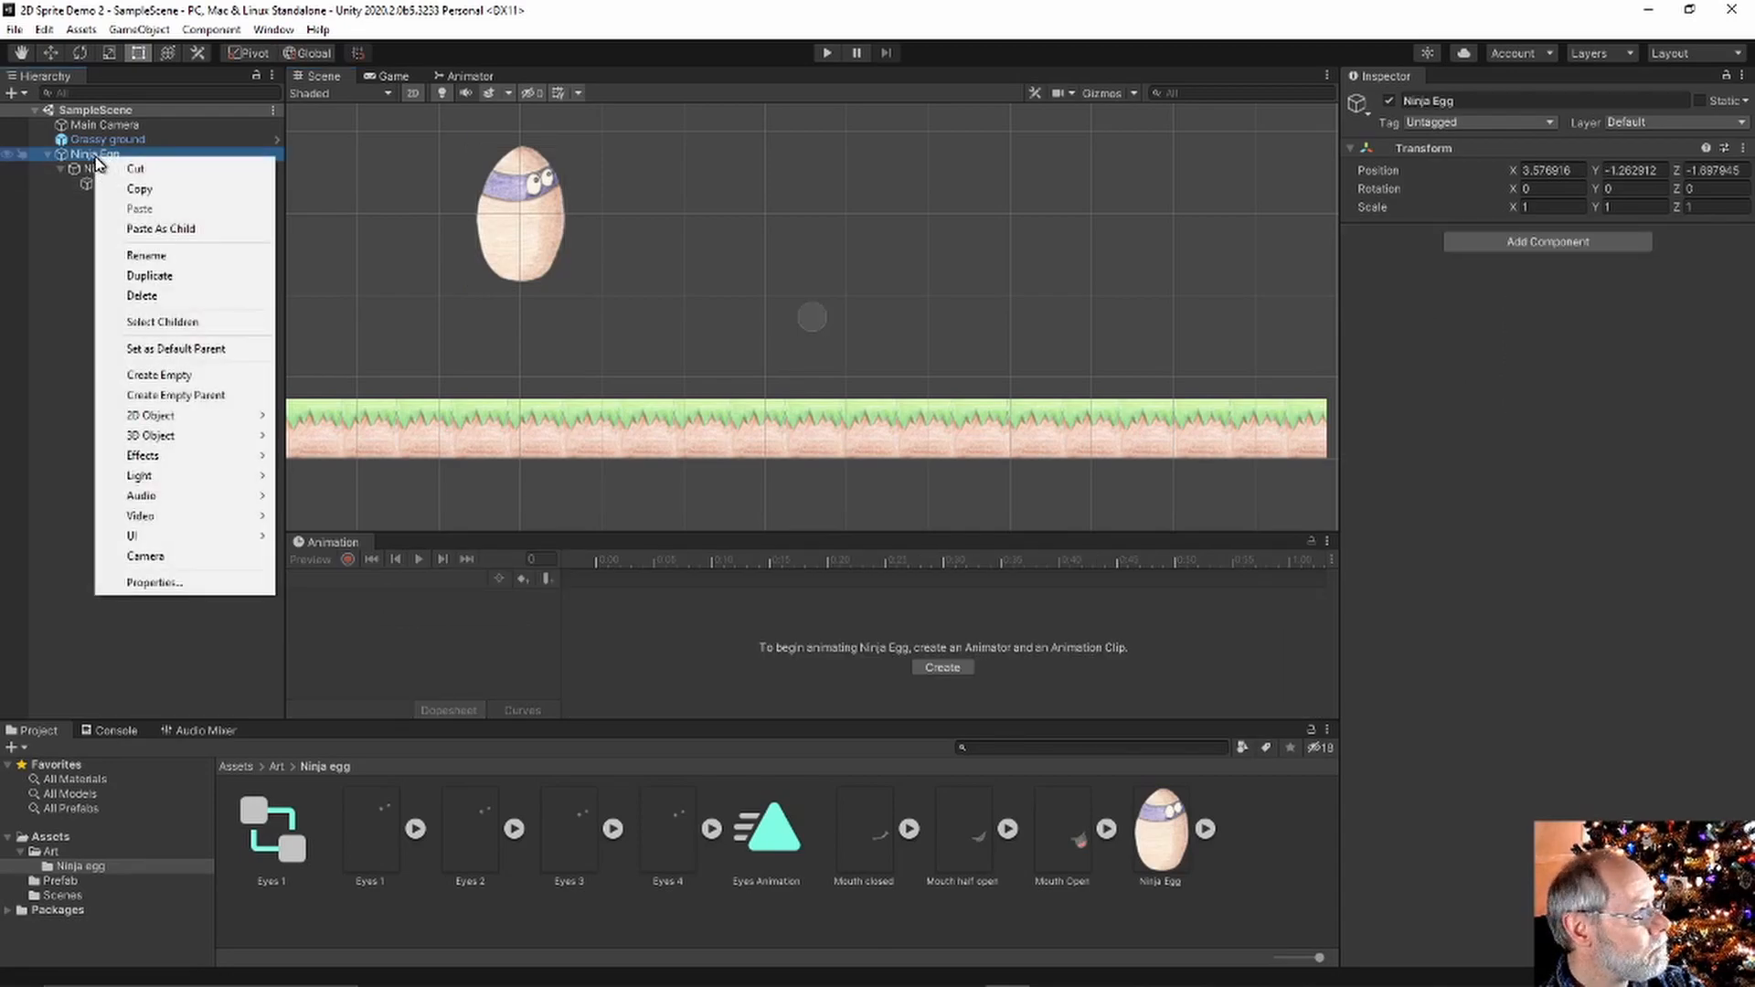
left_click(160, 382)
left_click(1402, 106)
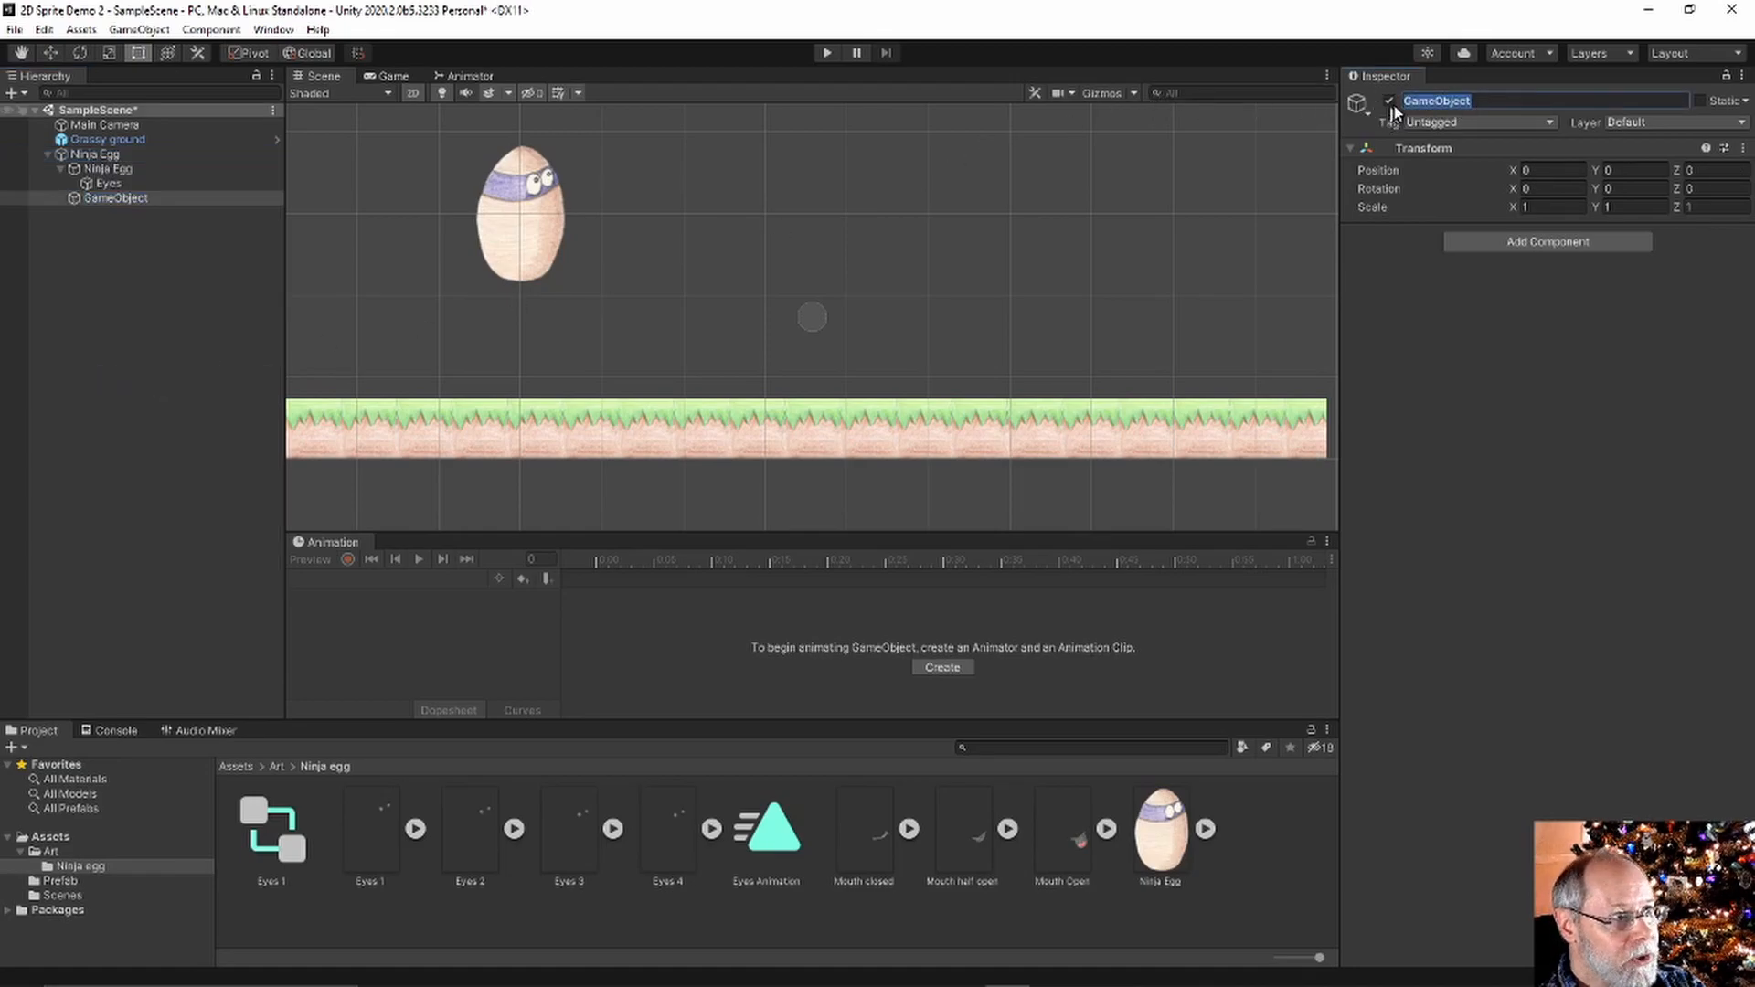
type("Mouth")
key("Return")
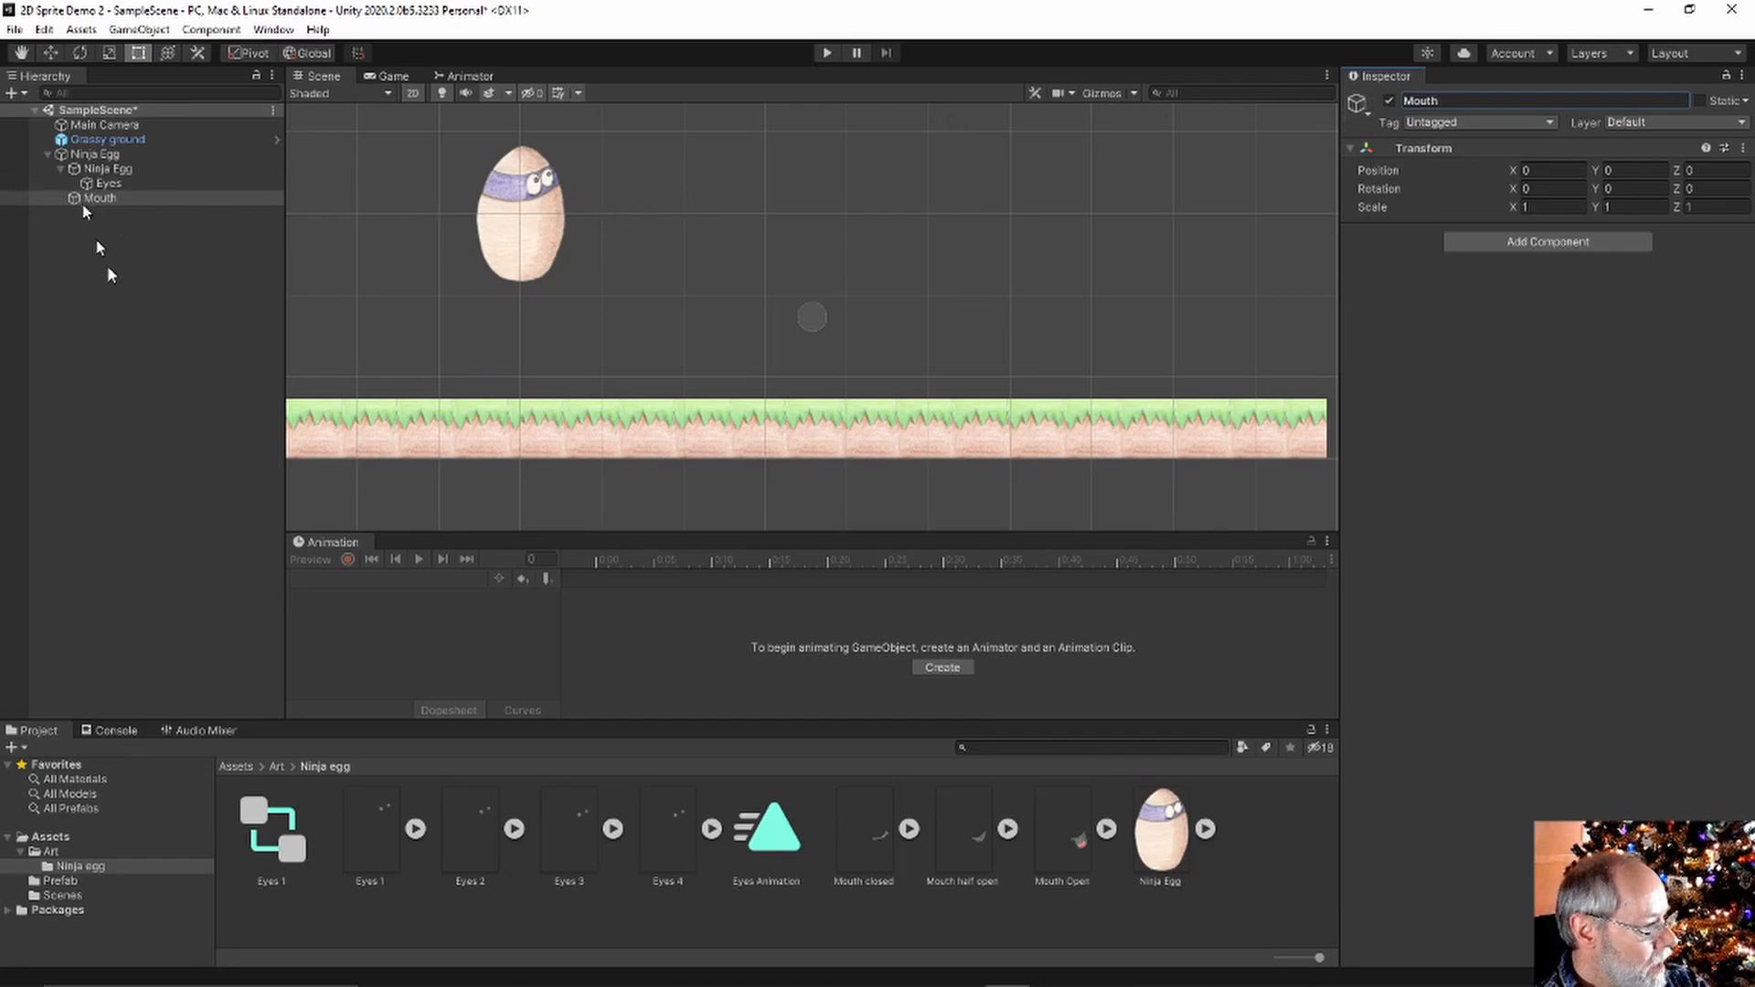
Add the Mouth closed sprite from Art > Ninja egg under Mouth with Order in Layer 2
left_click(52, 851)
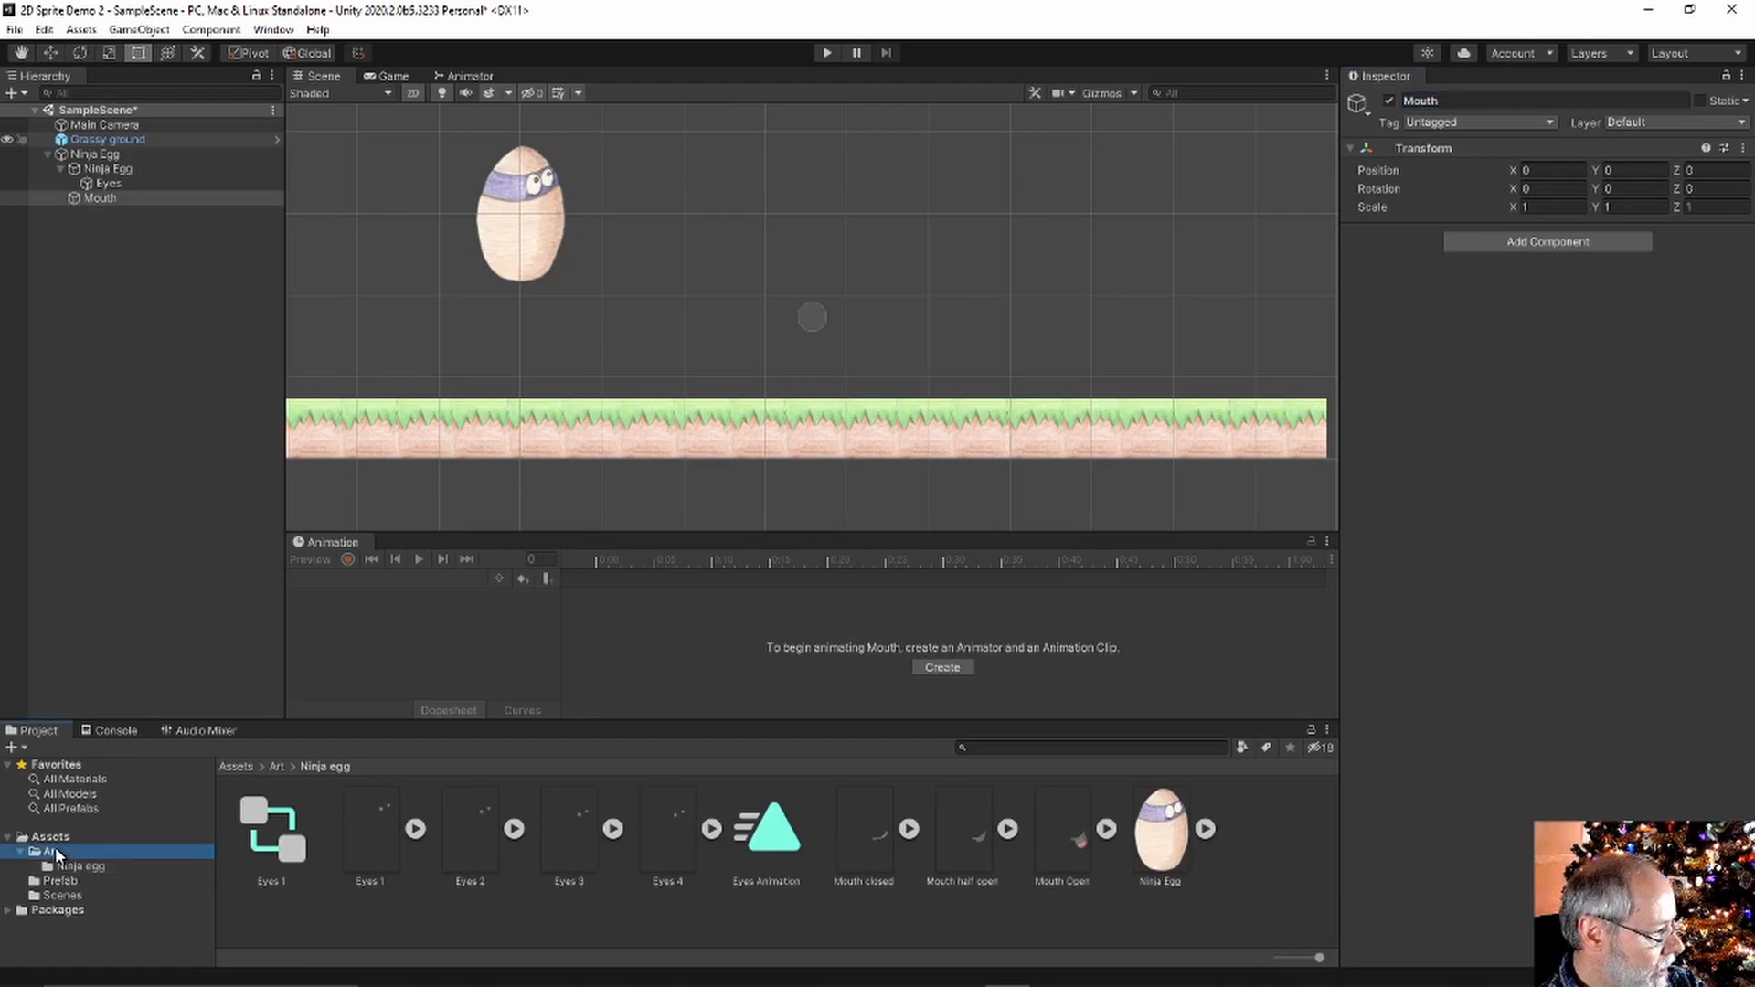
left_click(263, 848)
double_click(261, 847)
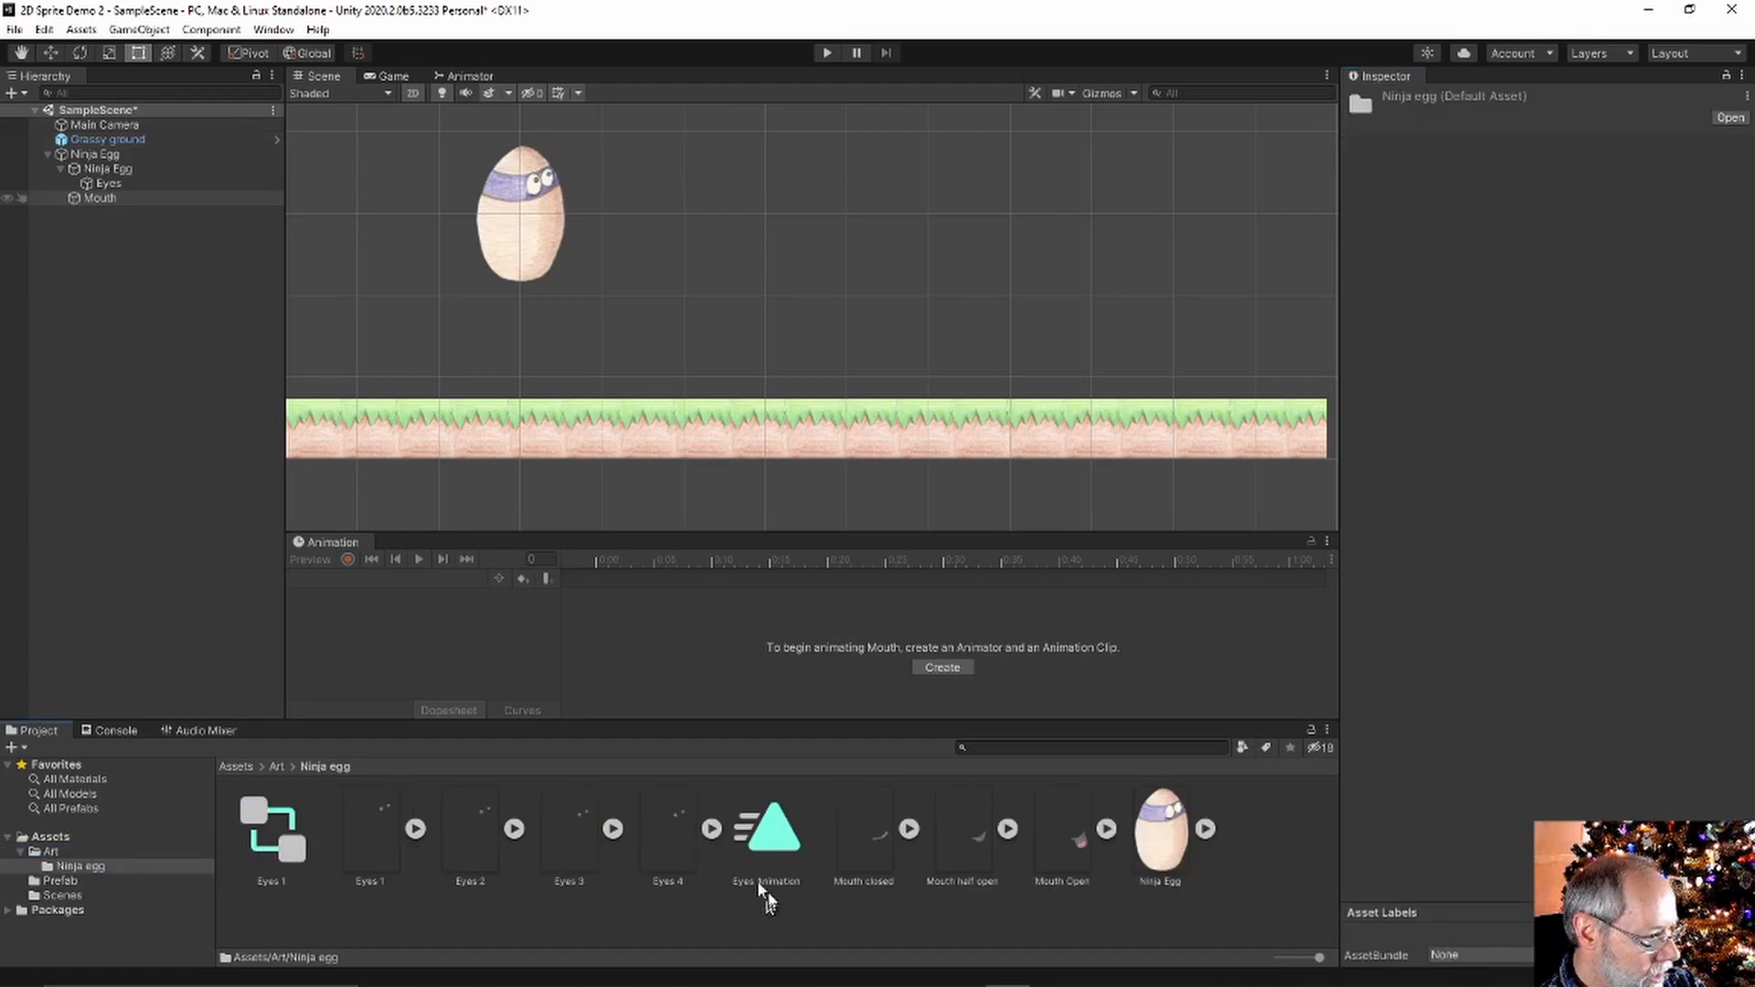
left_click_drag(879, 850, 87, 208)
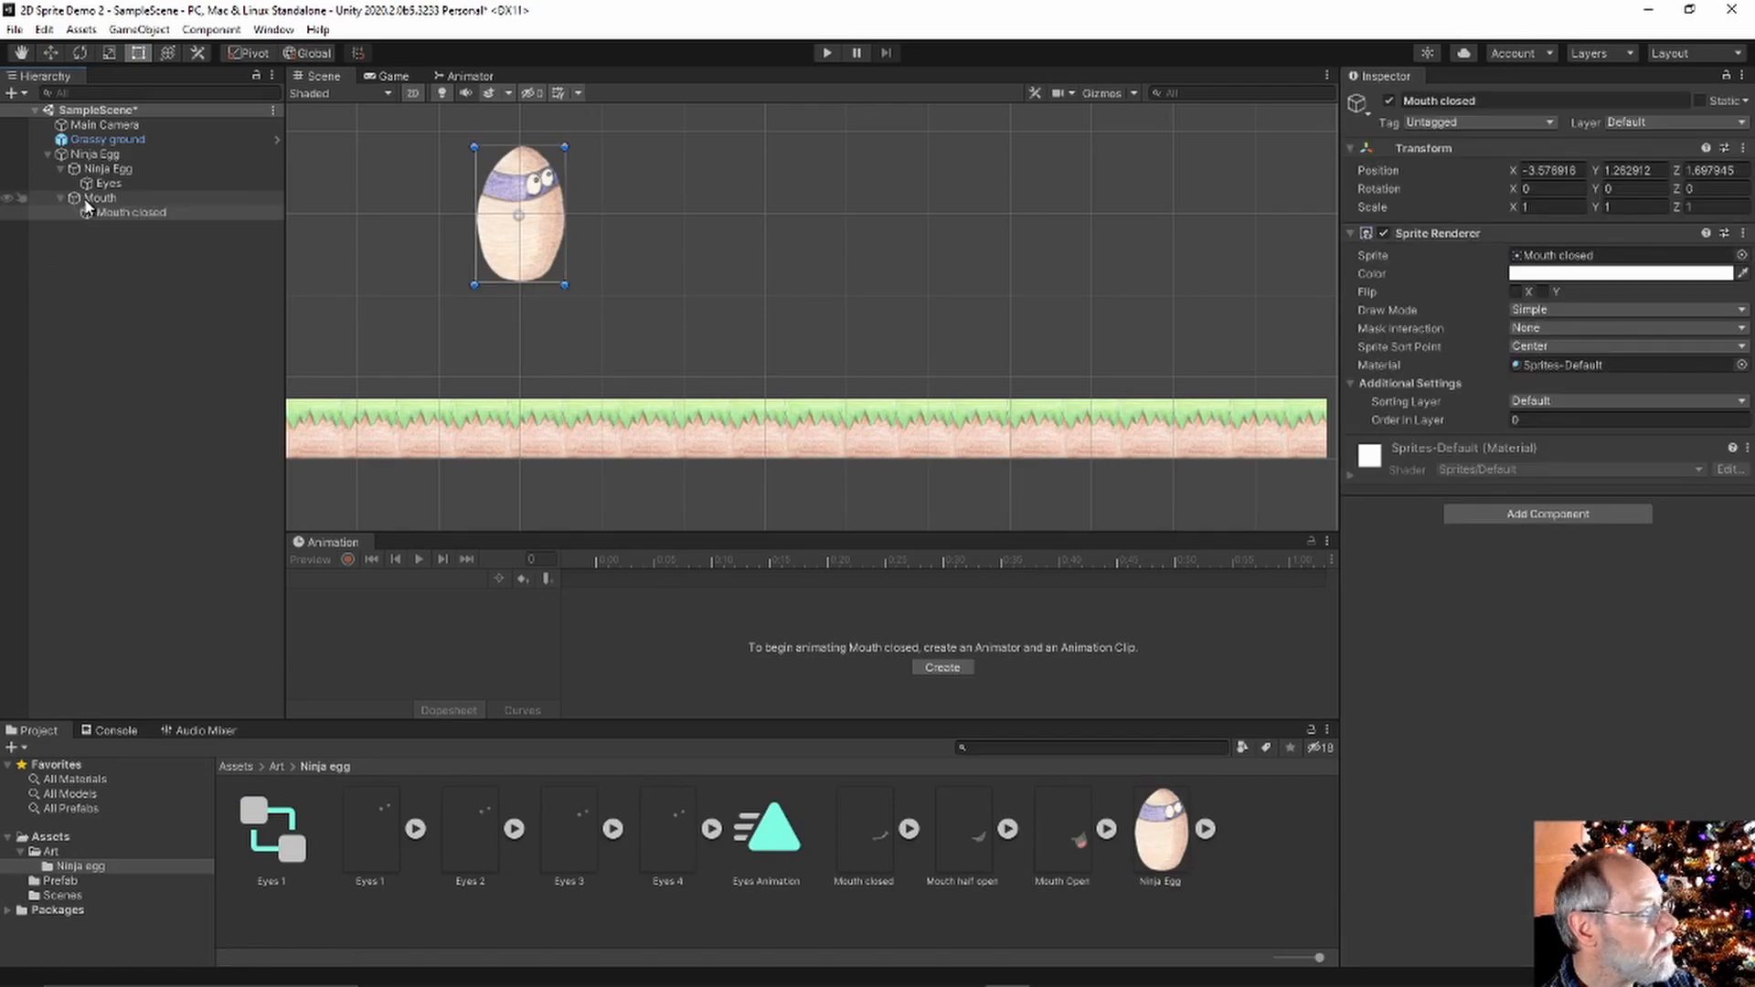
left_click(1581, 419)
type("2")
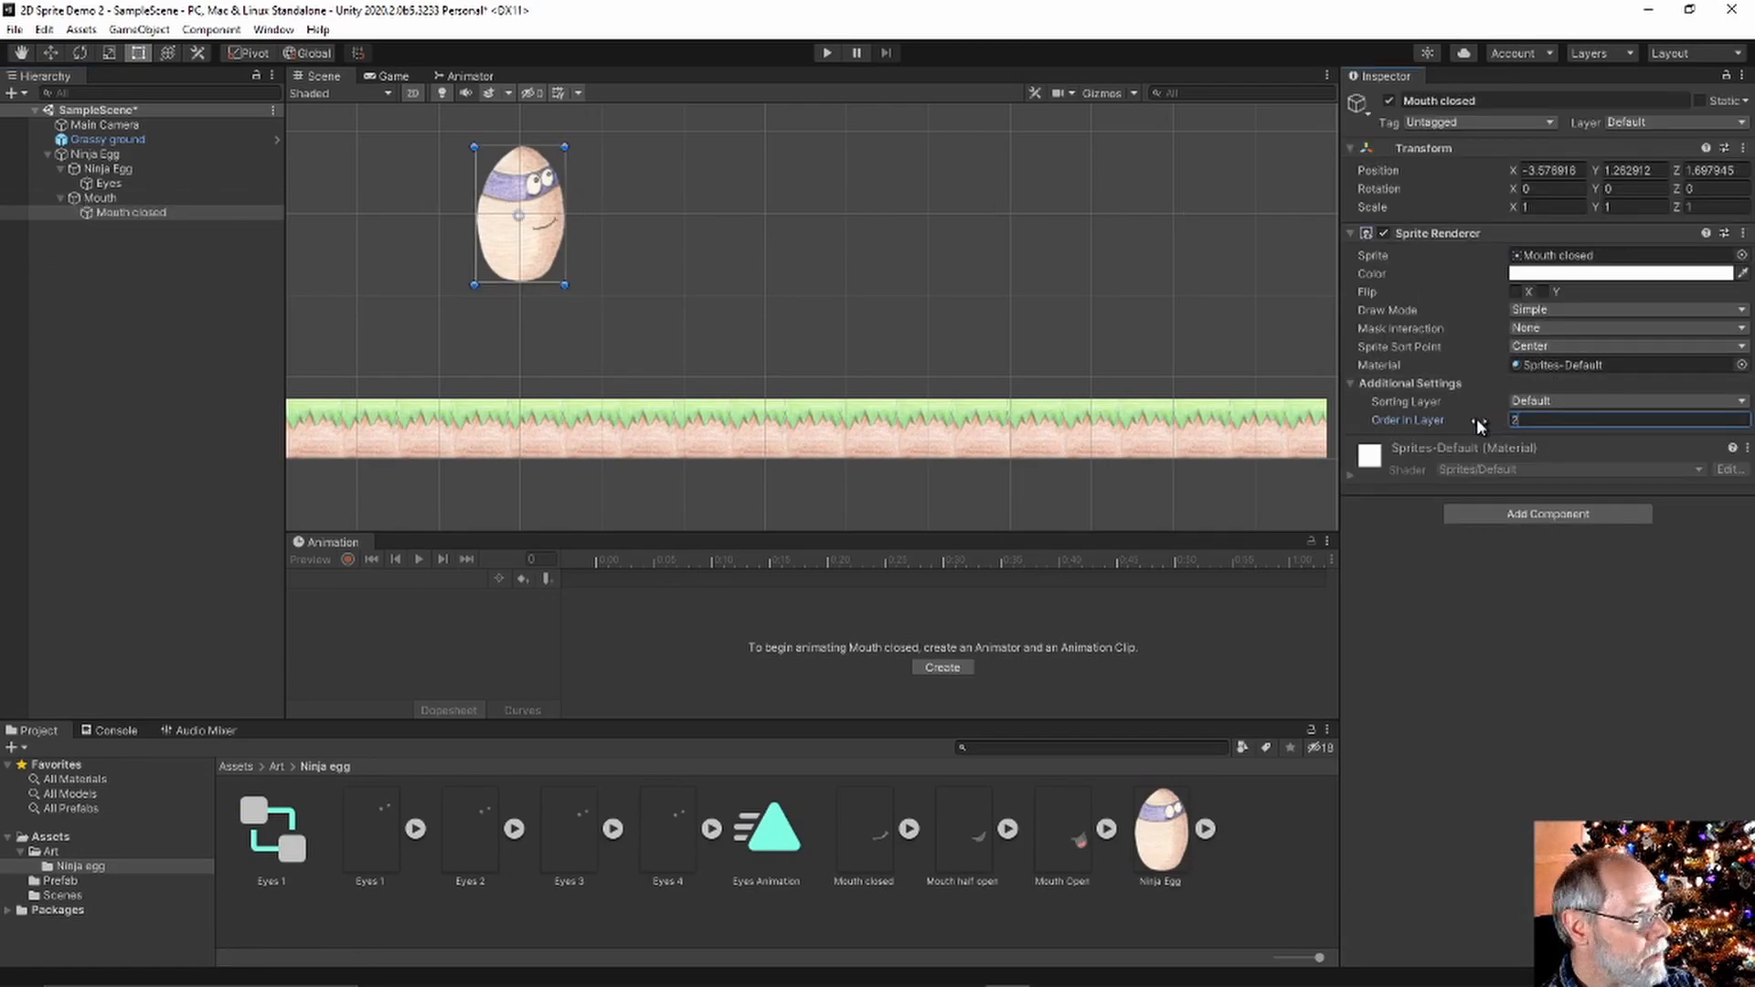
left_click(119, 424)
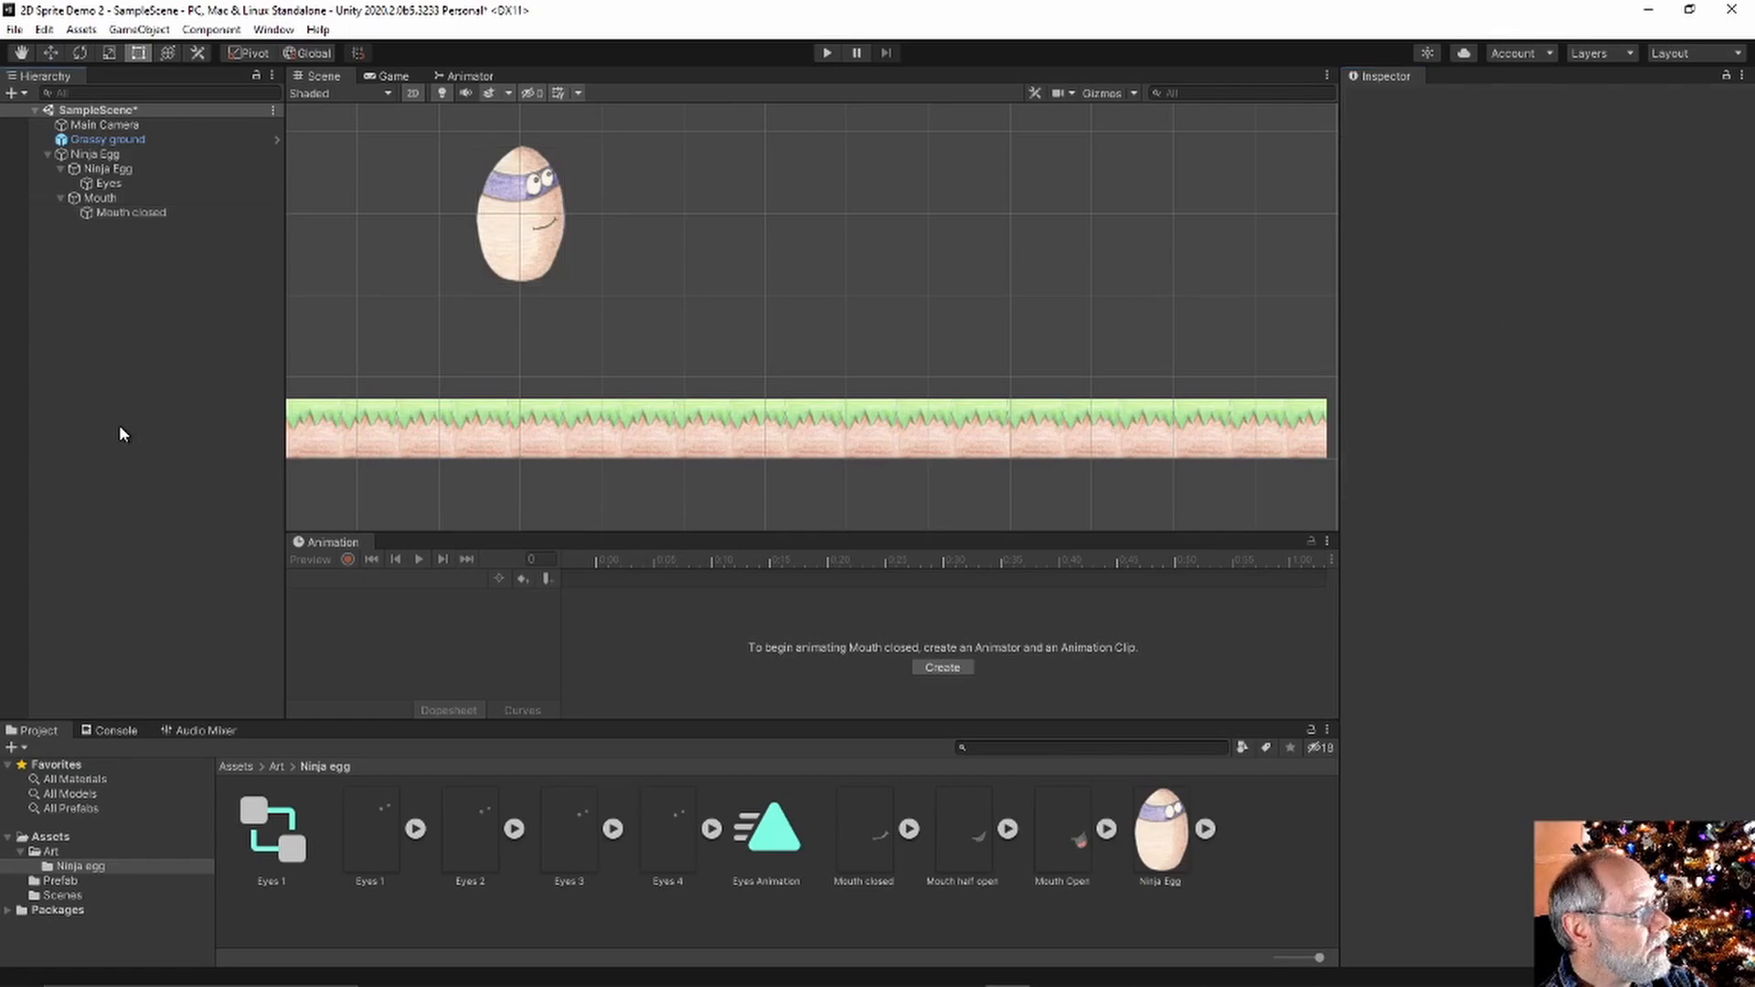
Move Mouth closed directly under Ninja Egg and delete the empty Mouth object
left_click(129, 210)
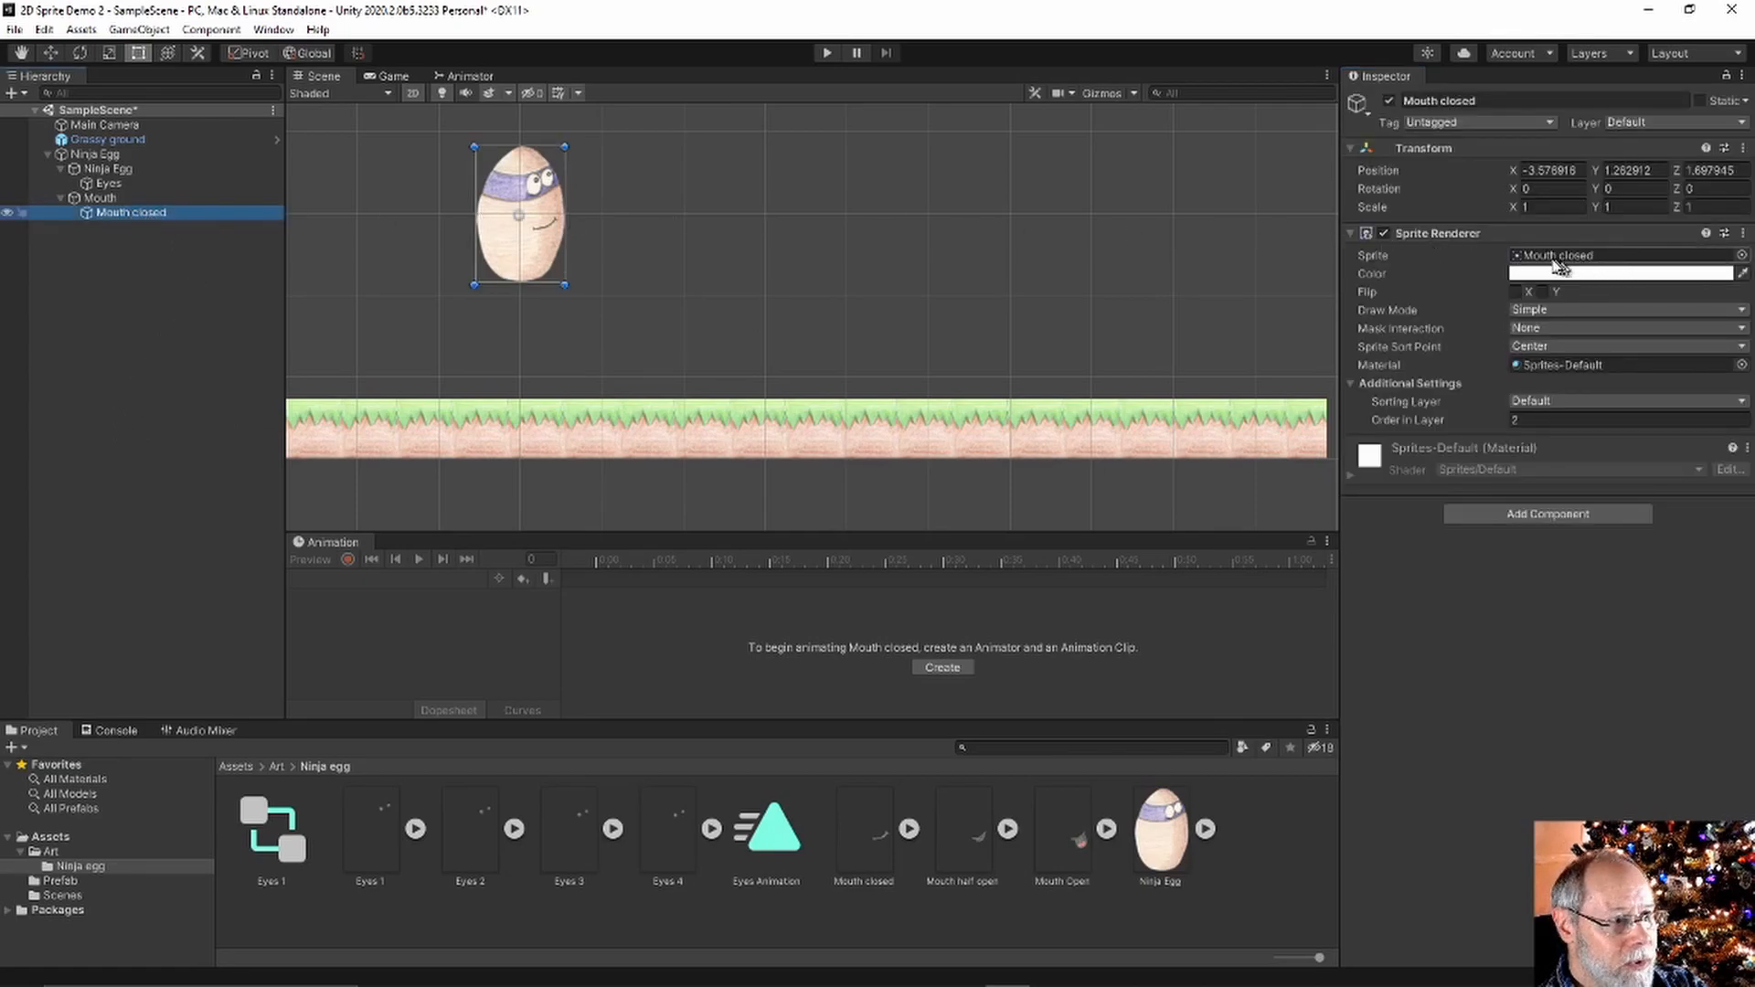
left_click(1505, 101)
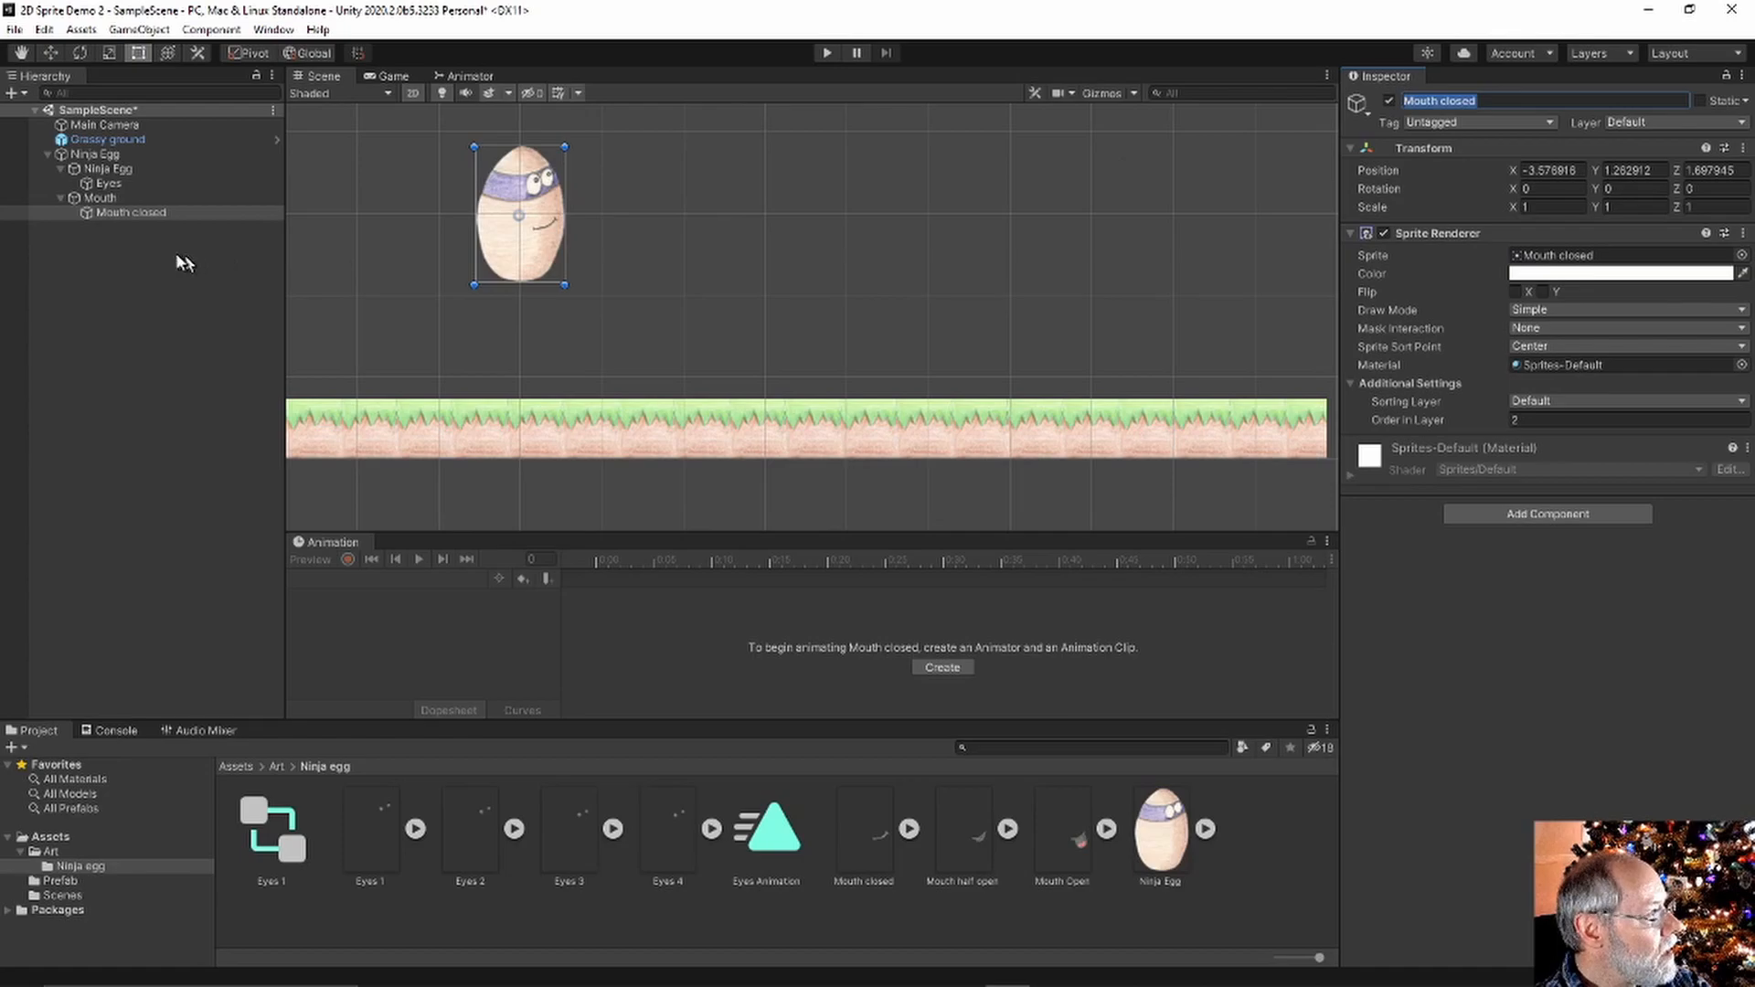
left_click(135, 226)
left_click_drag(134, 212, 111, 159)
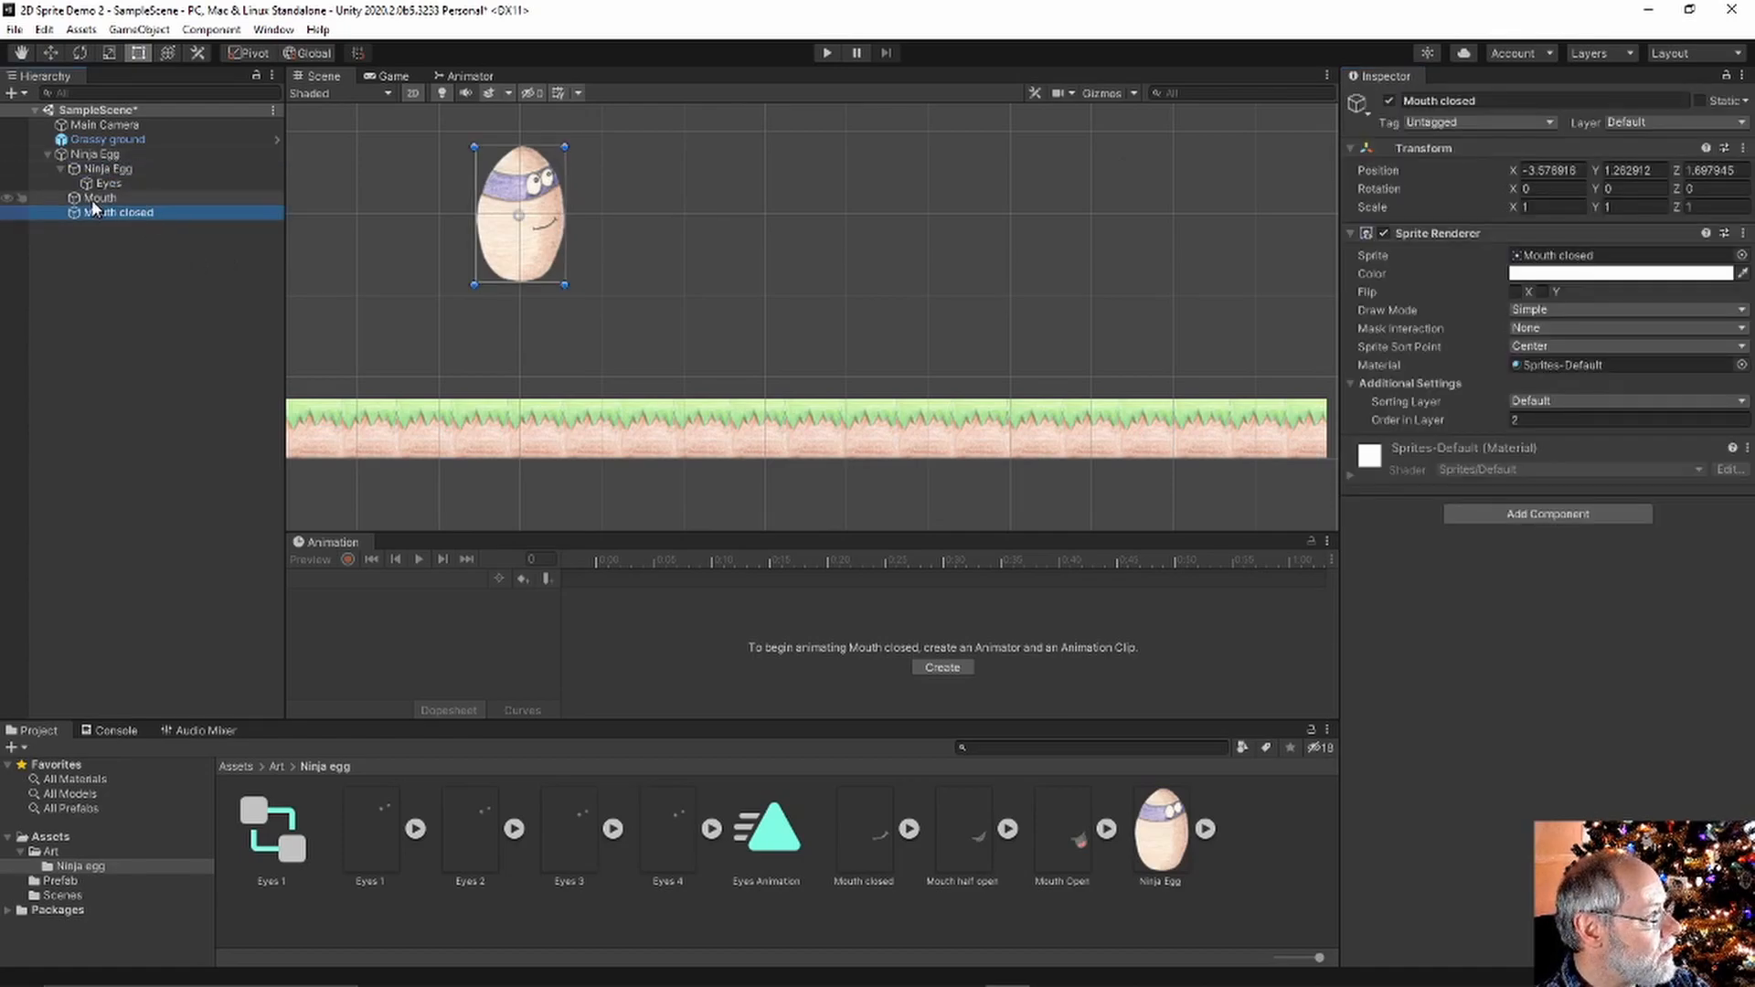
left_click(96, 198)
key("Delete")
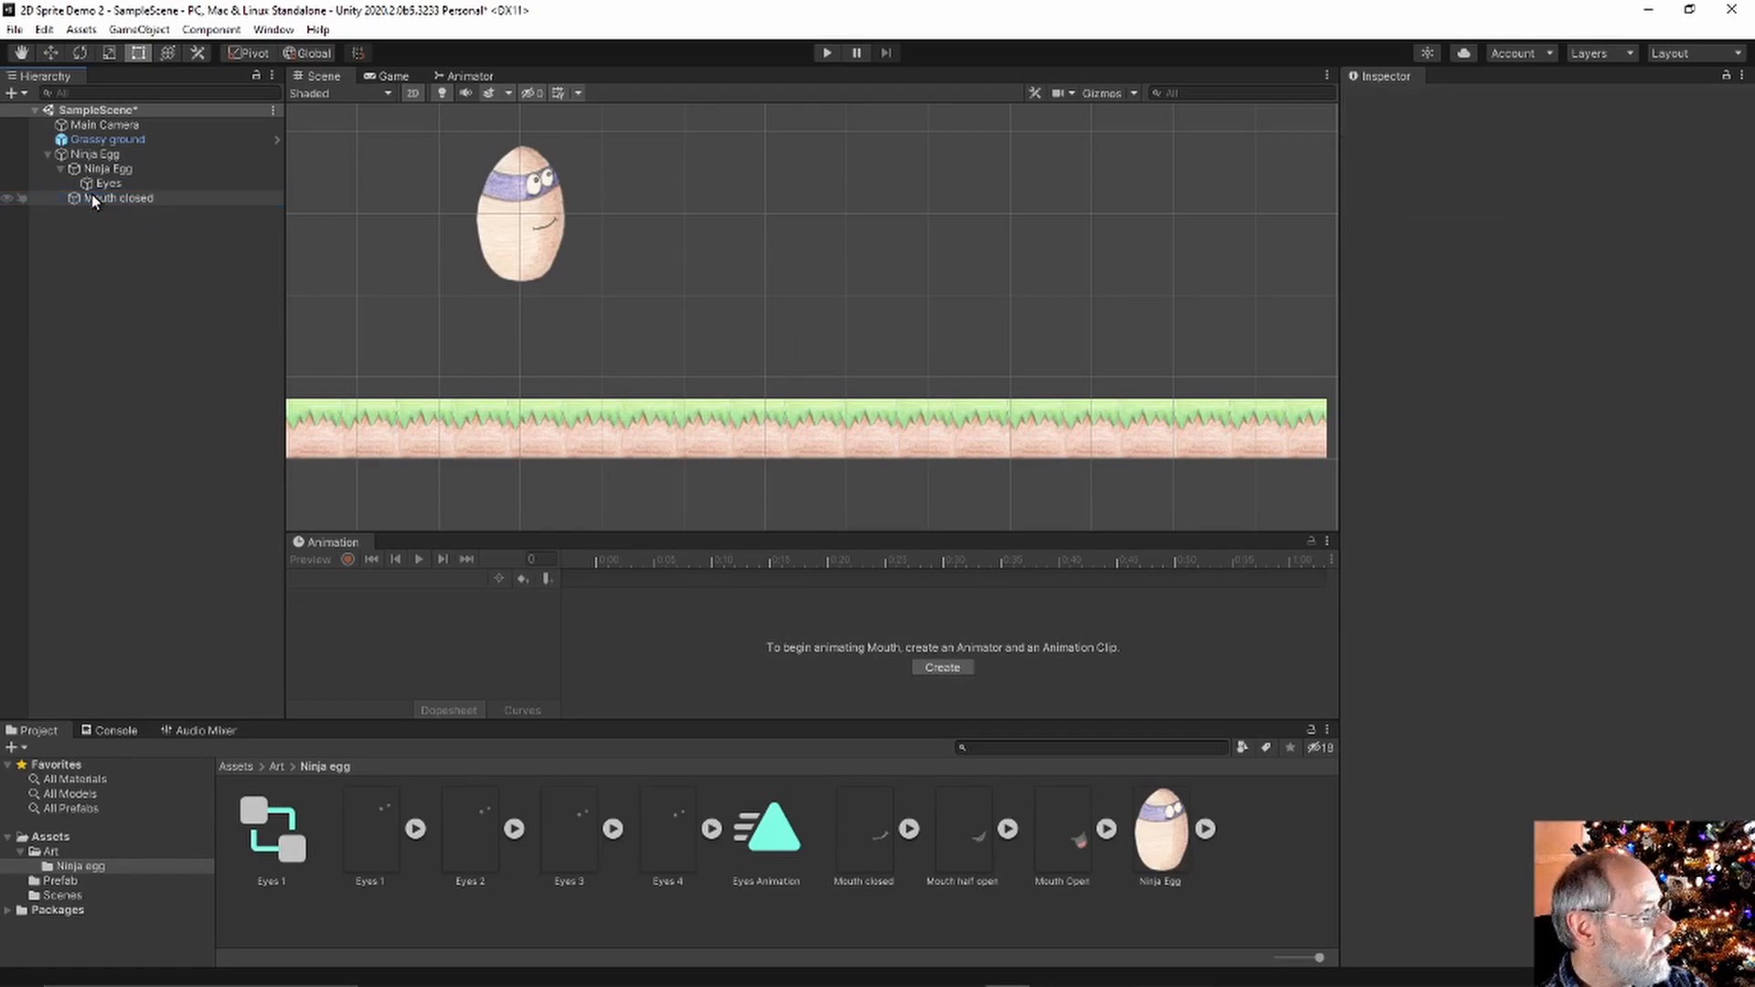
Rename the Mouth closed object to Mouth
left_click(91, 198)
double_click(1499, 101)
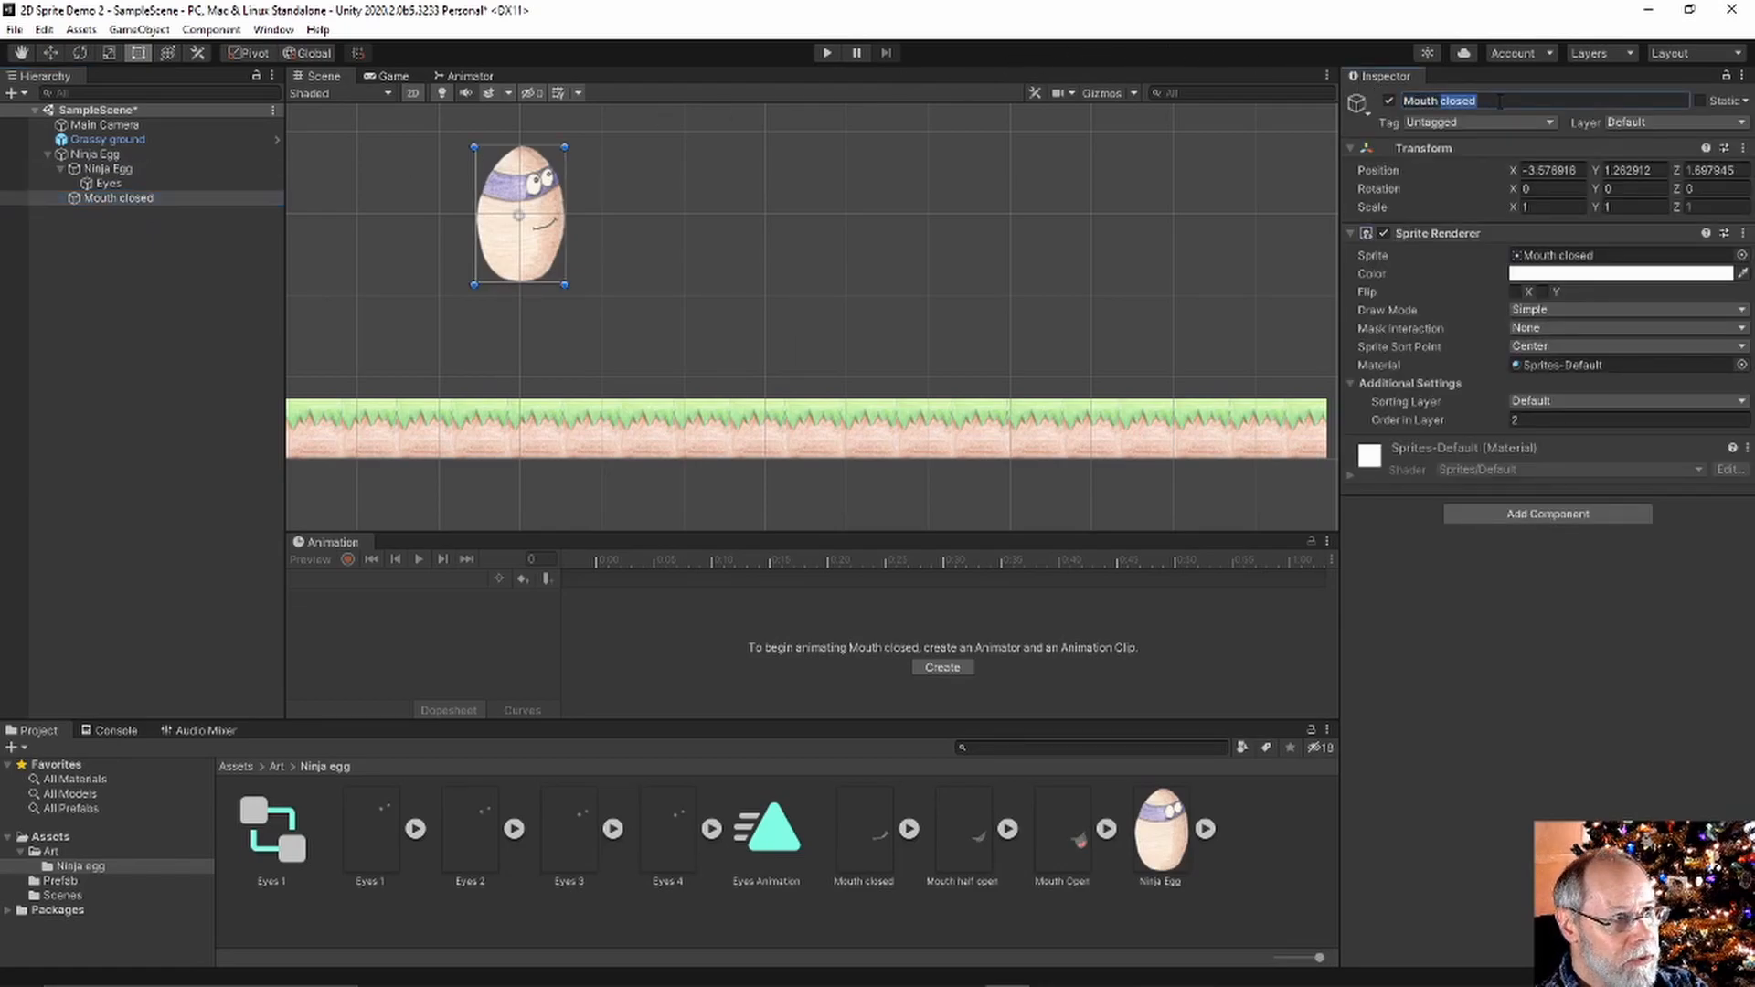
key("BackSpace")
key("Return")
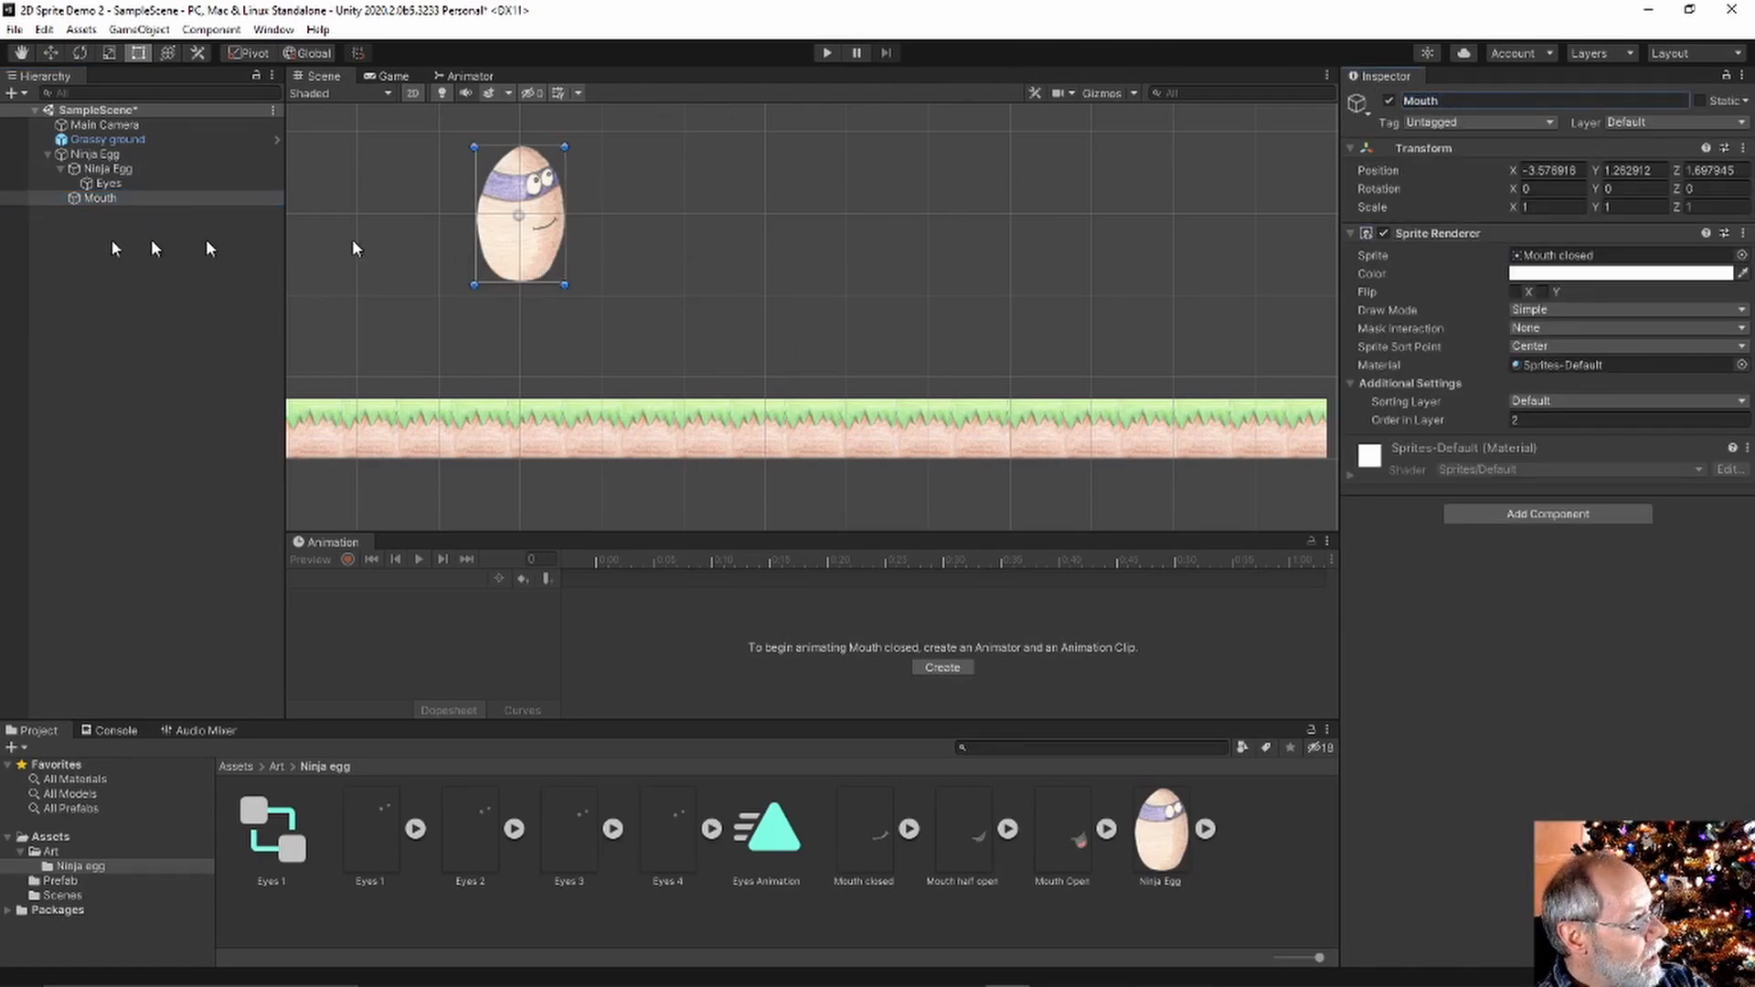
left_click(88, 198)
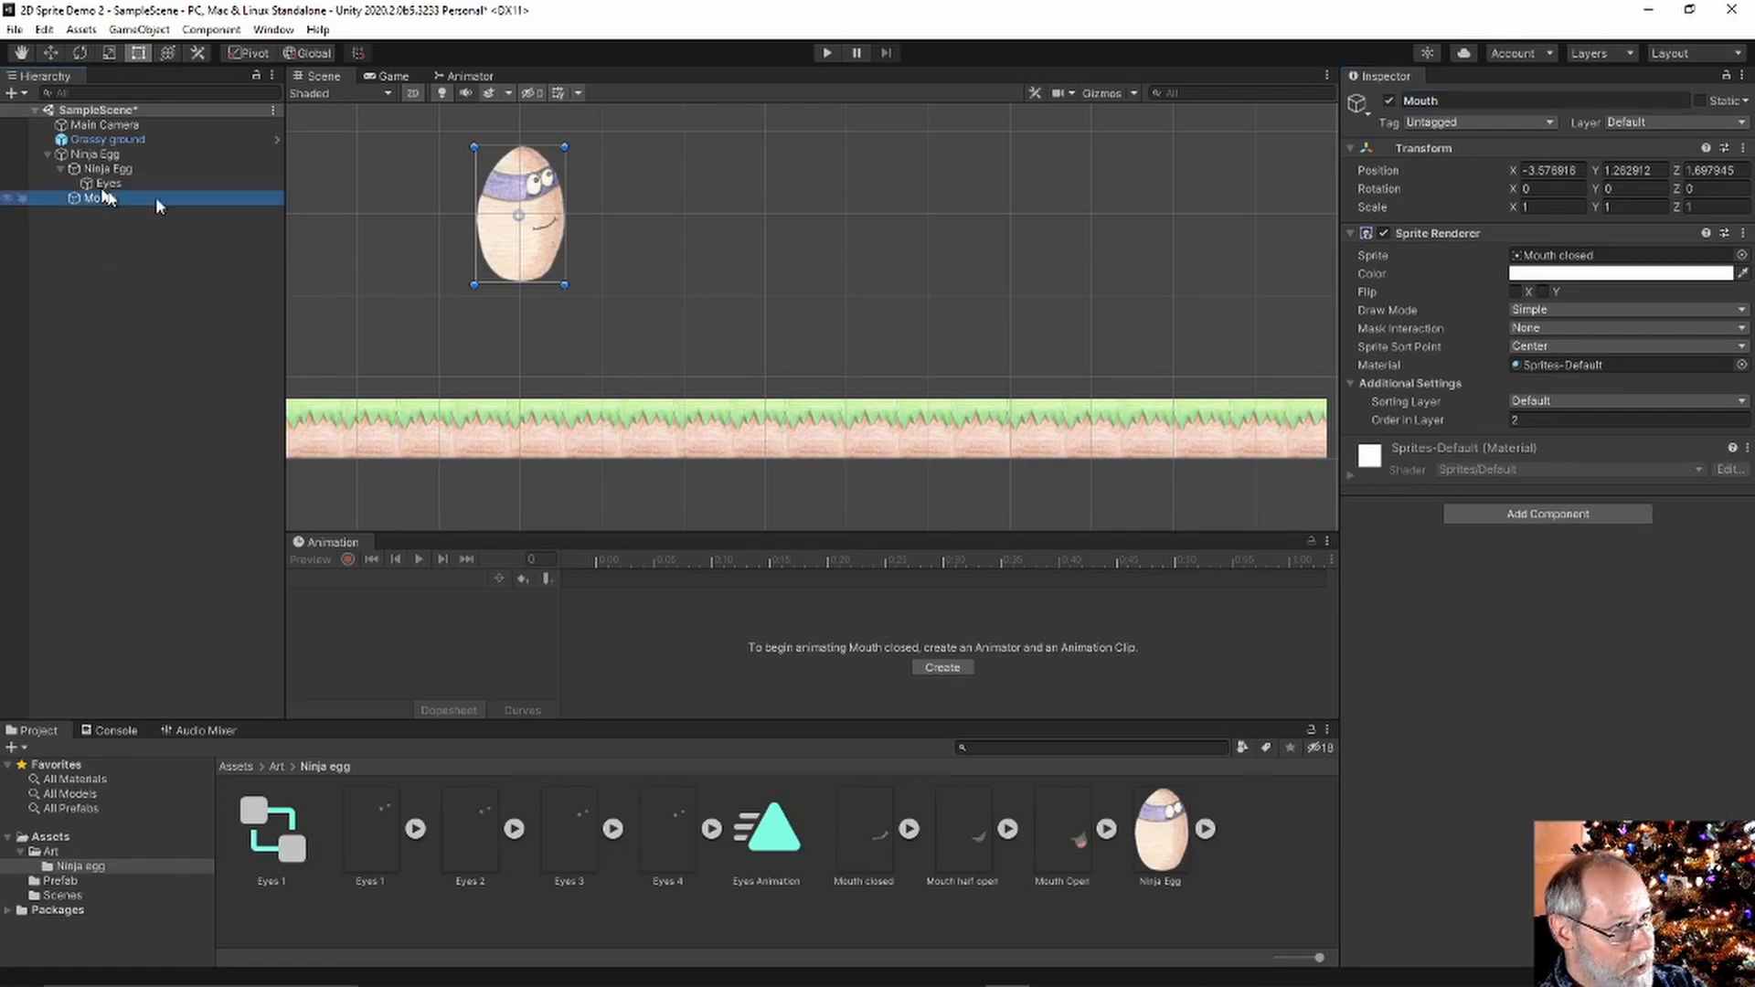
left_click(1741, 255)
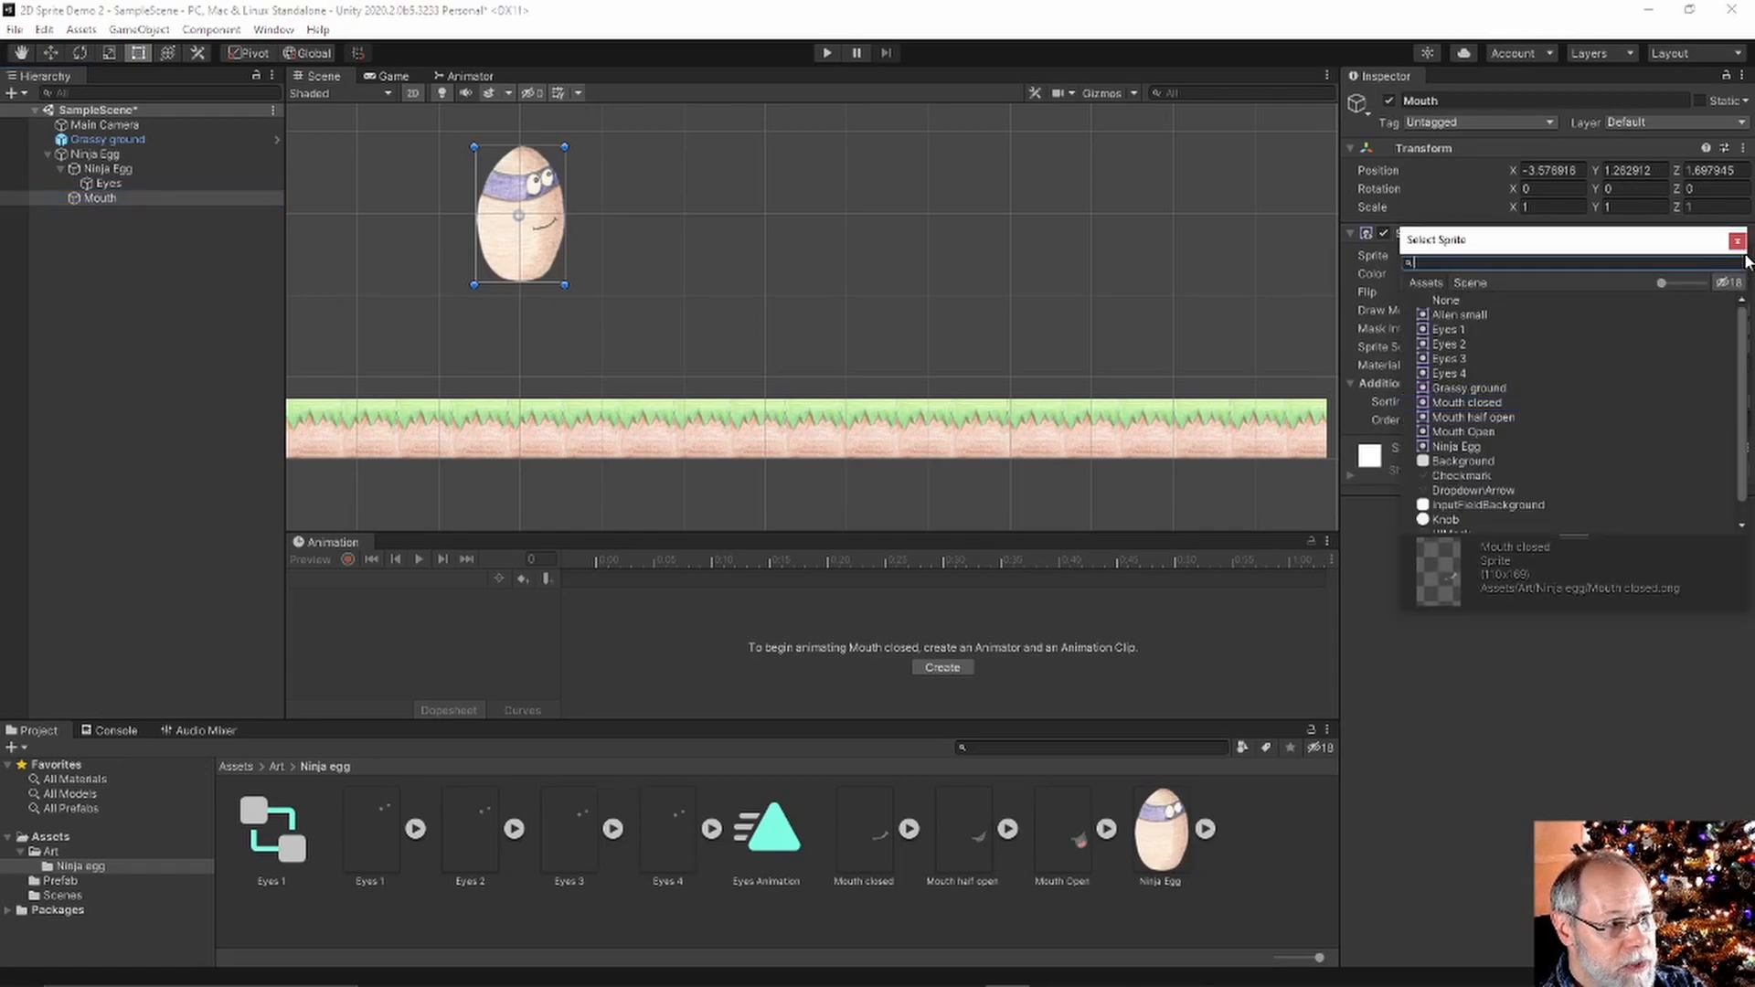
left_click(1482, 418)
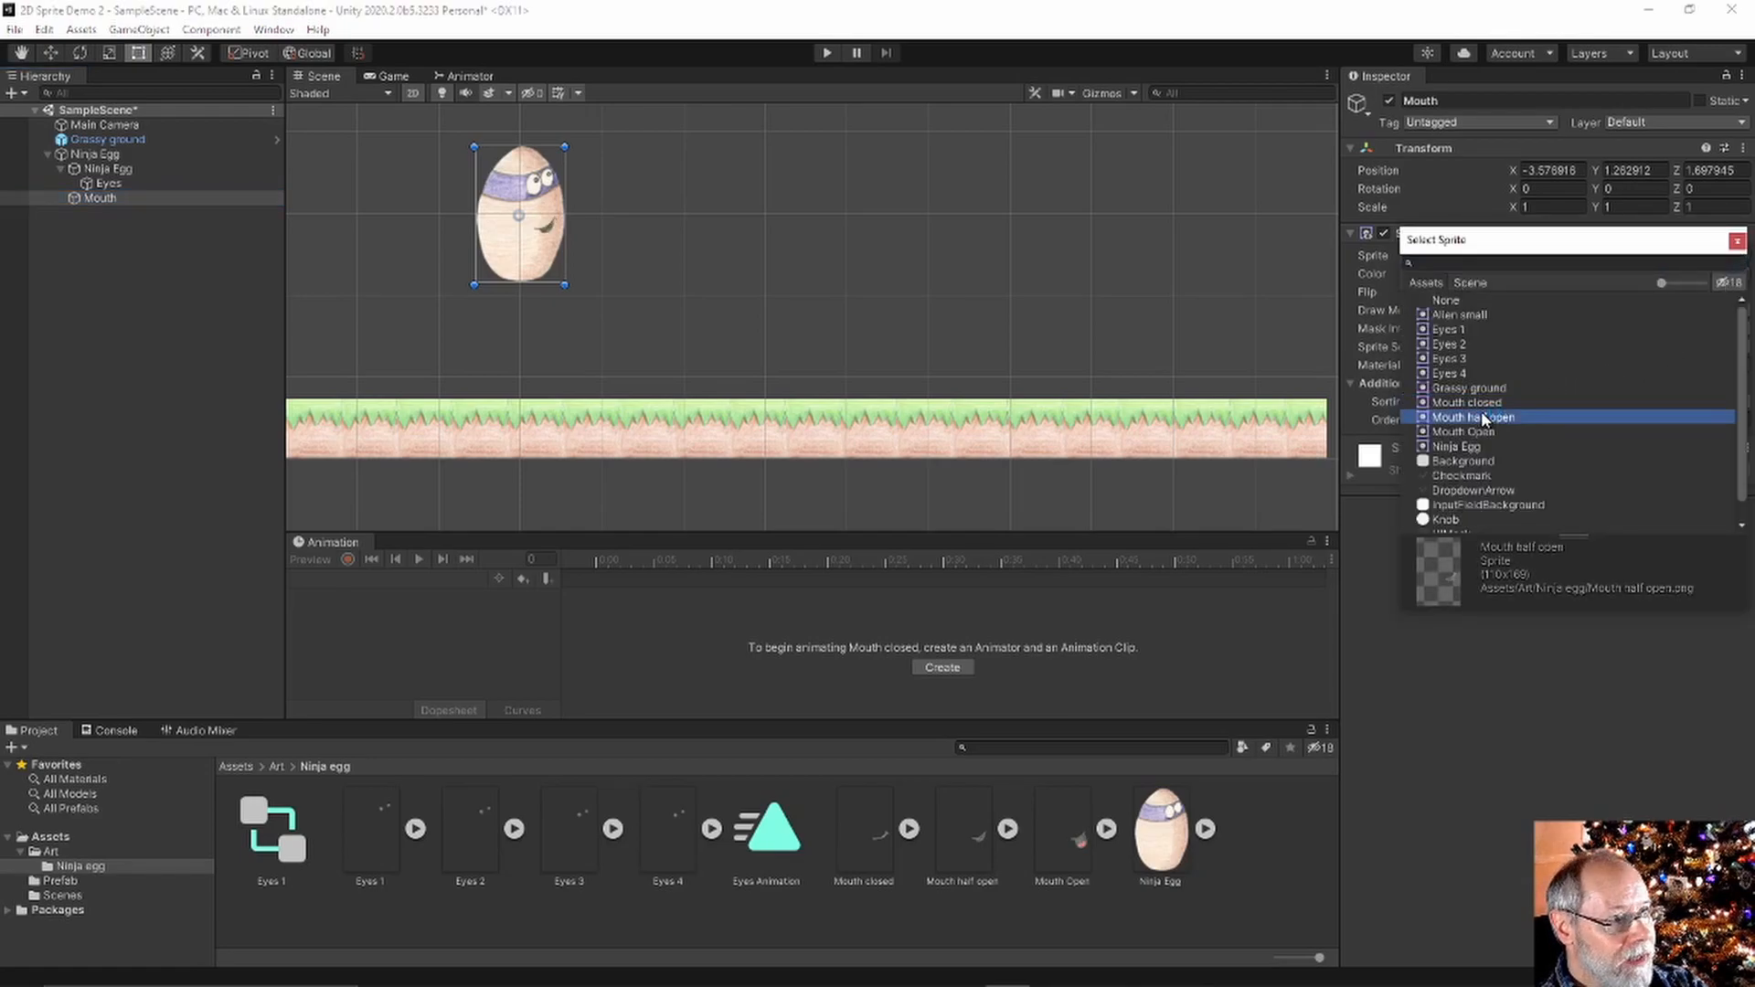
left_click(1482, 432)
left_click(1479, 418)
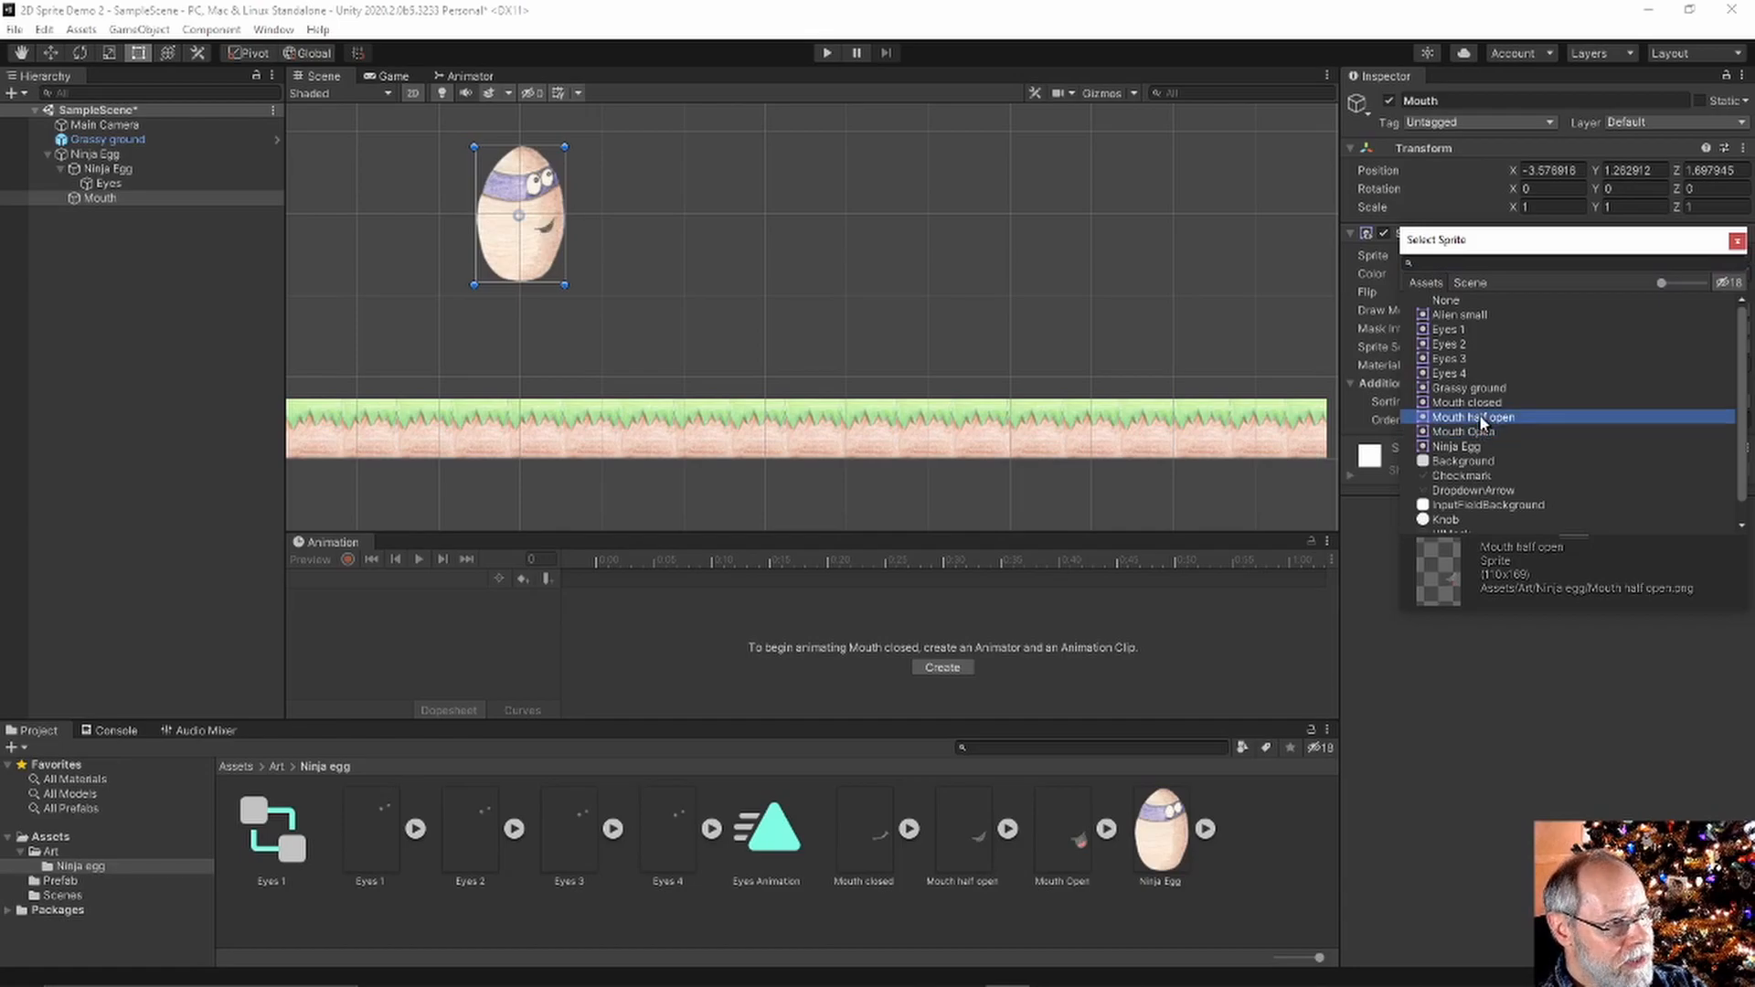
left_click(1474, 402)
left_click(1472, 416)
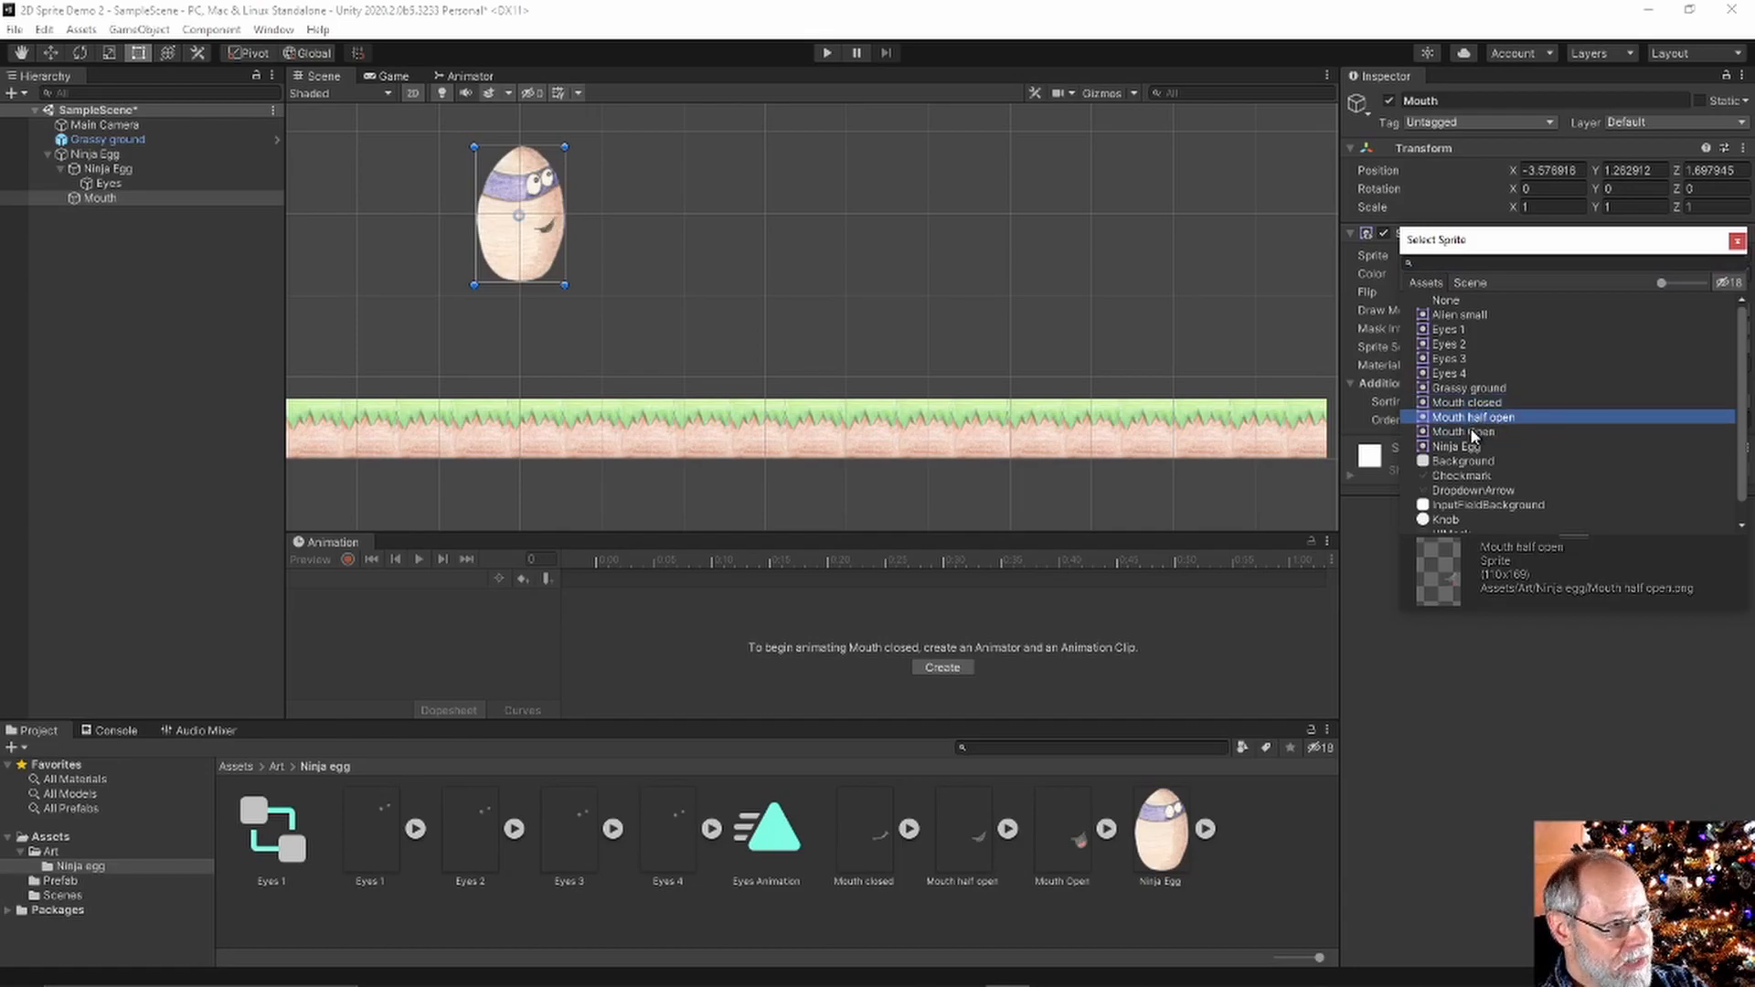
left_click(1474, 431)
left_click(1469, 419)
left_click(1470, 404)
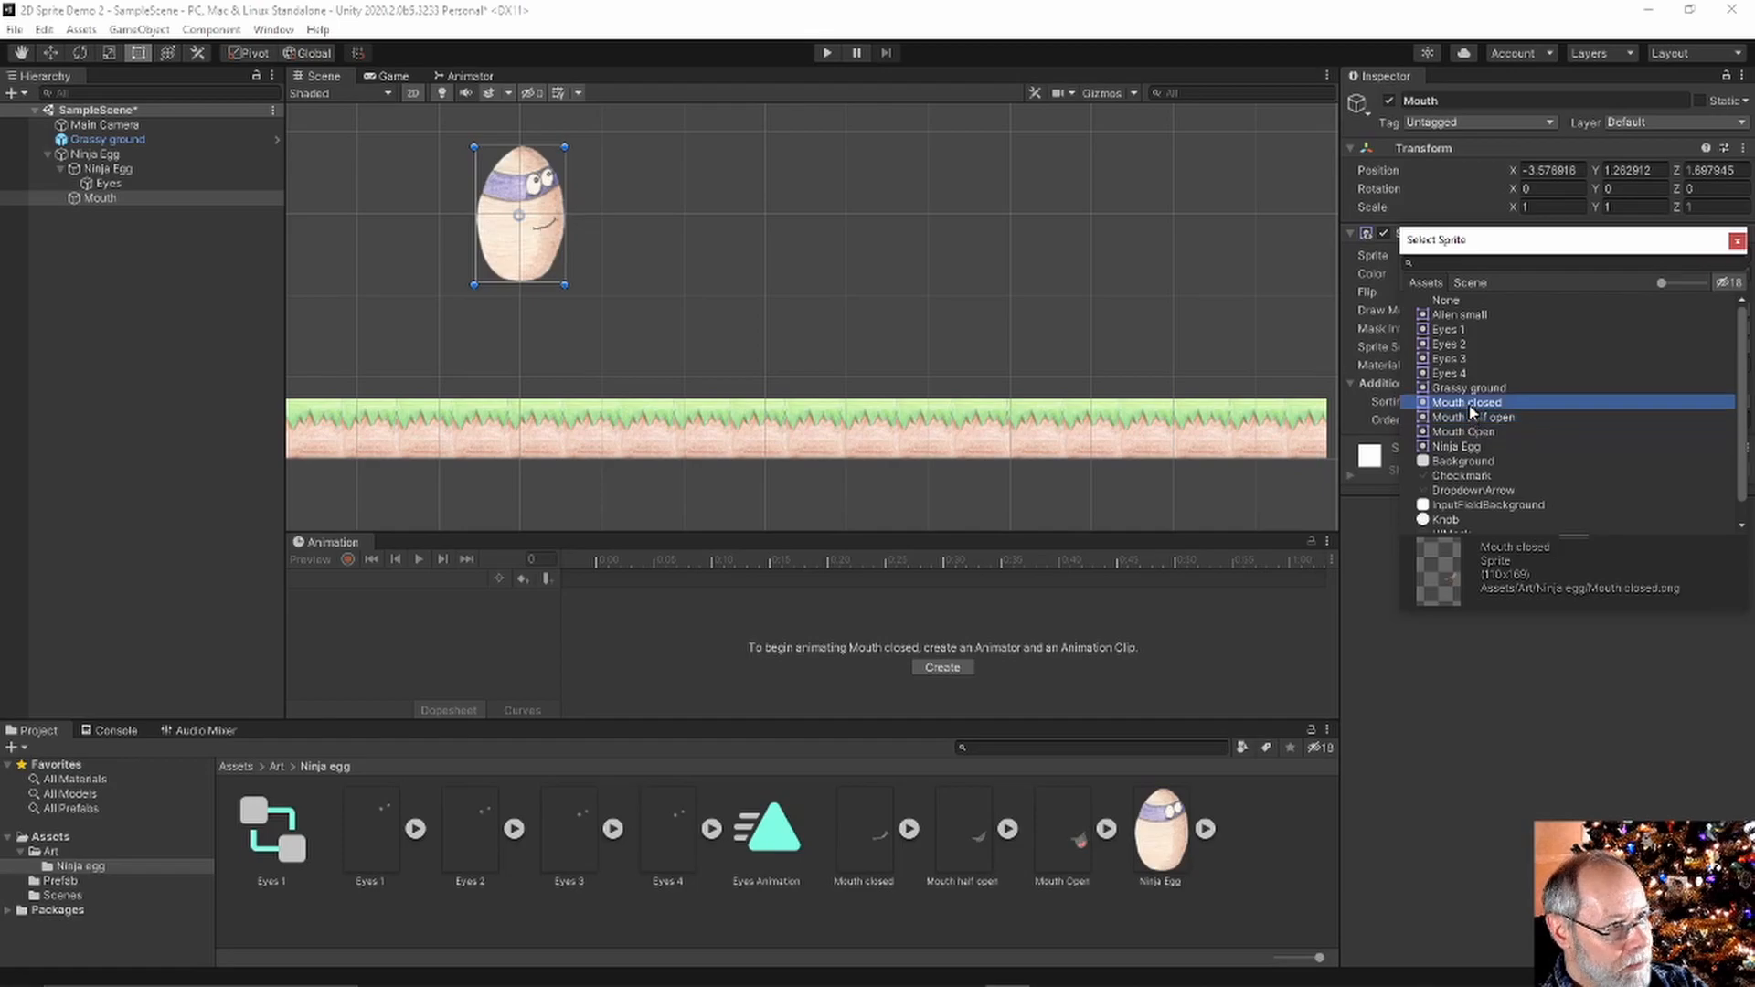
left_click(1478, 417)
left_click(1482, 431)
left_click(1473, 417)
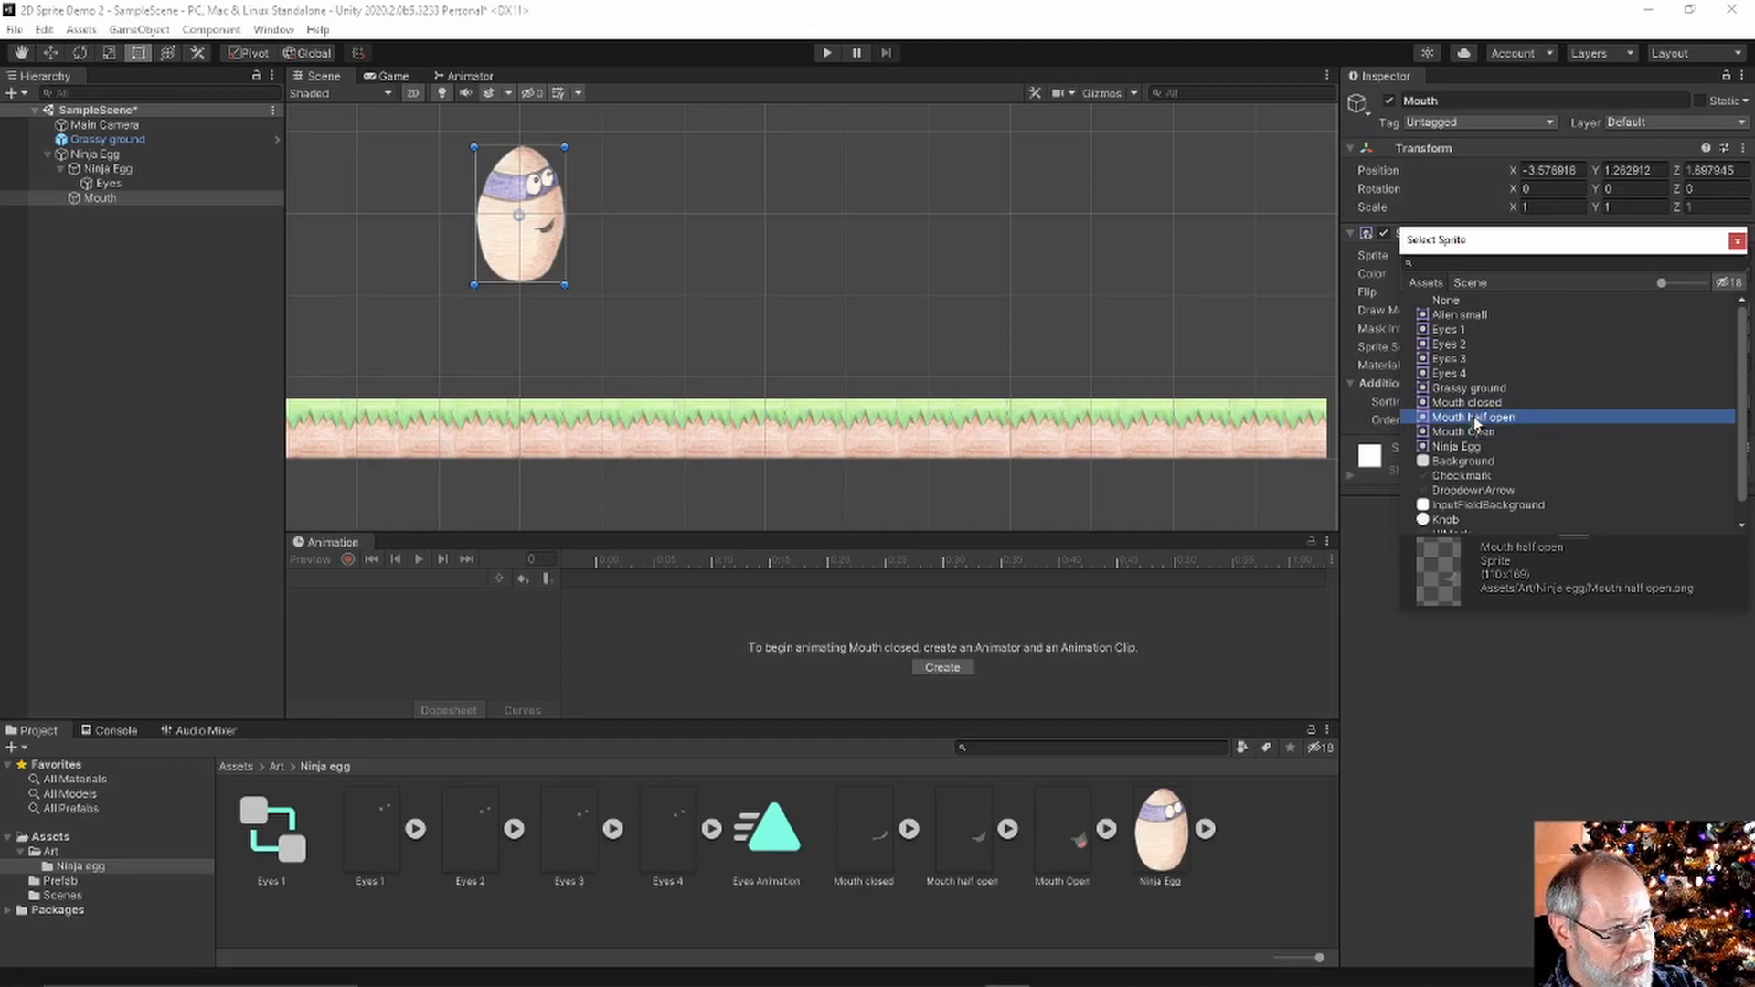
left_click(1472, 402)
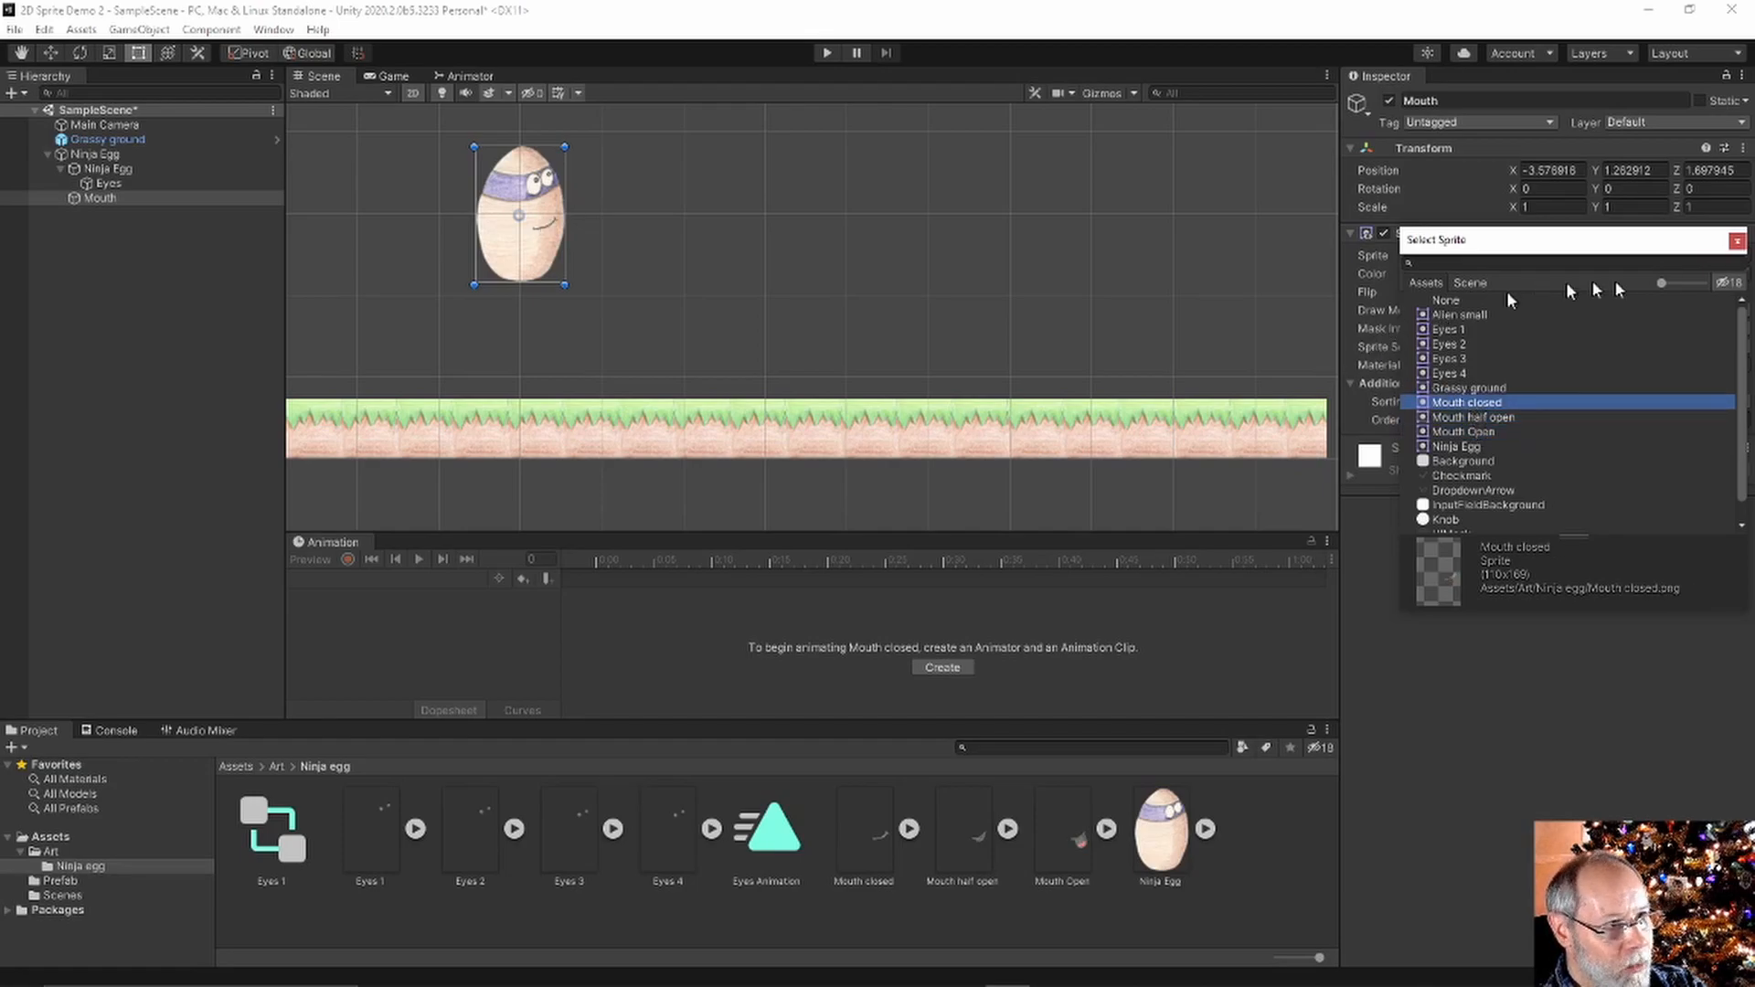
left_click(1735, 241)
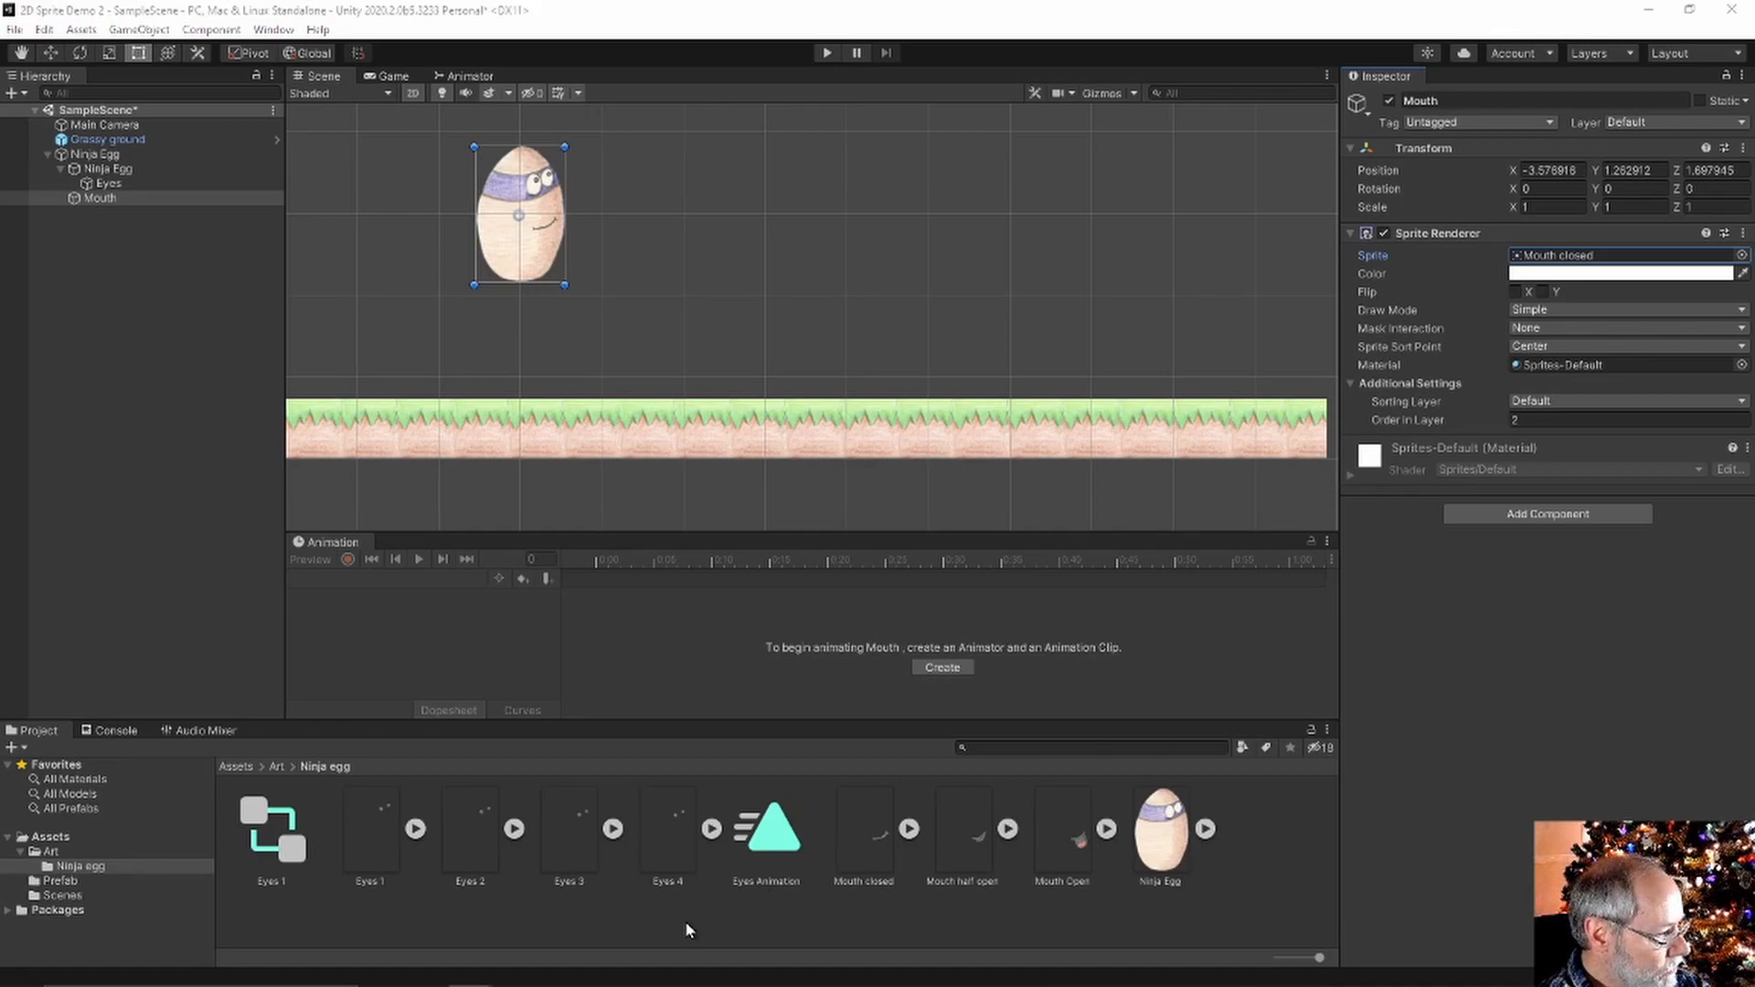
Create a Wings folder inside Ninja egg and import the six wing sprites into it
right_click(687, 929)
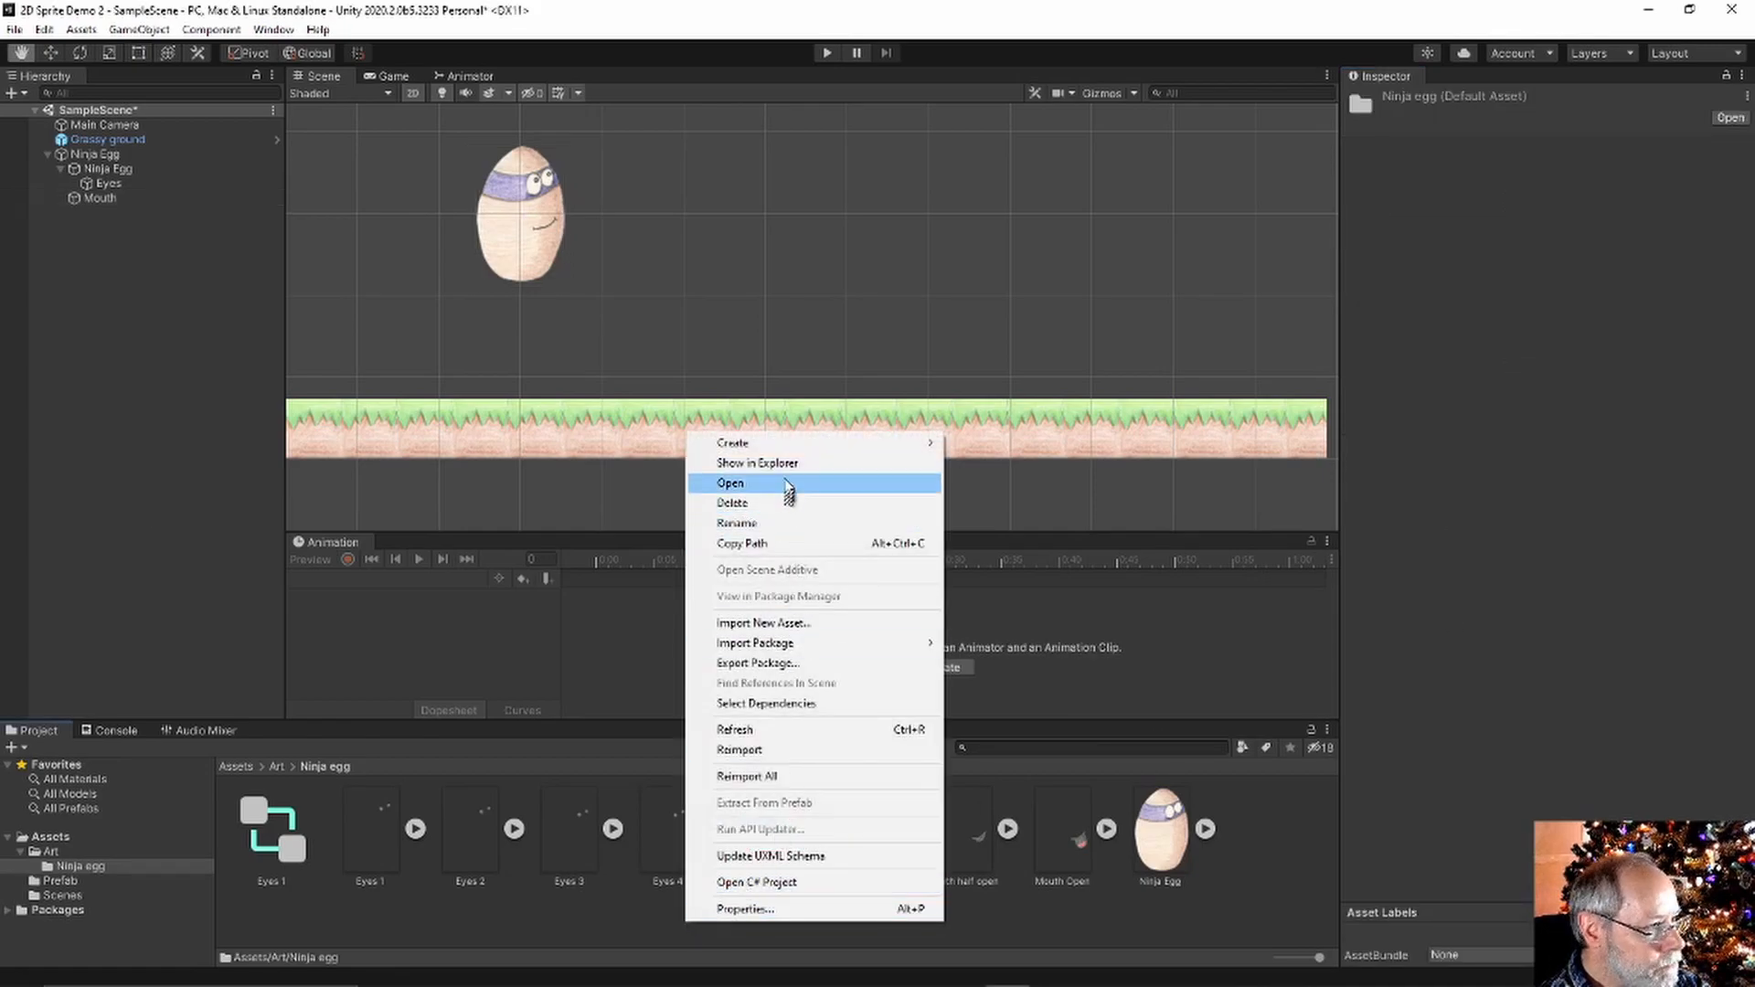
mouse_move(901, 442)
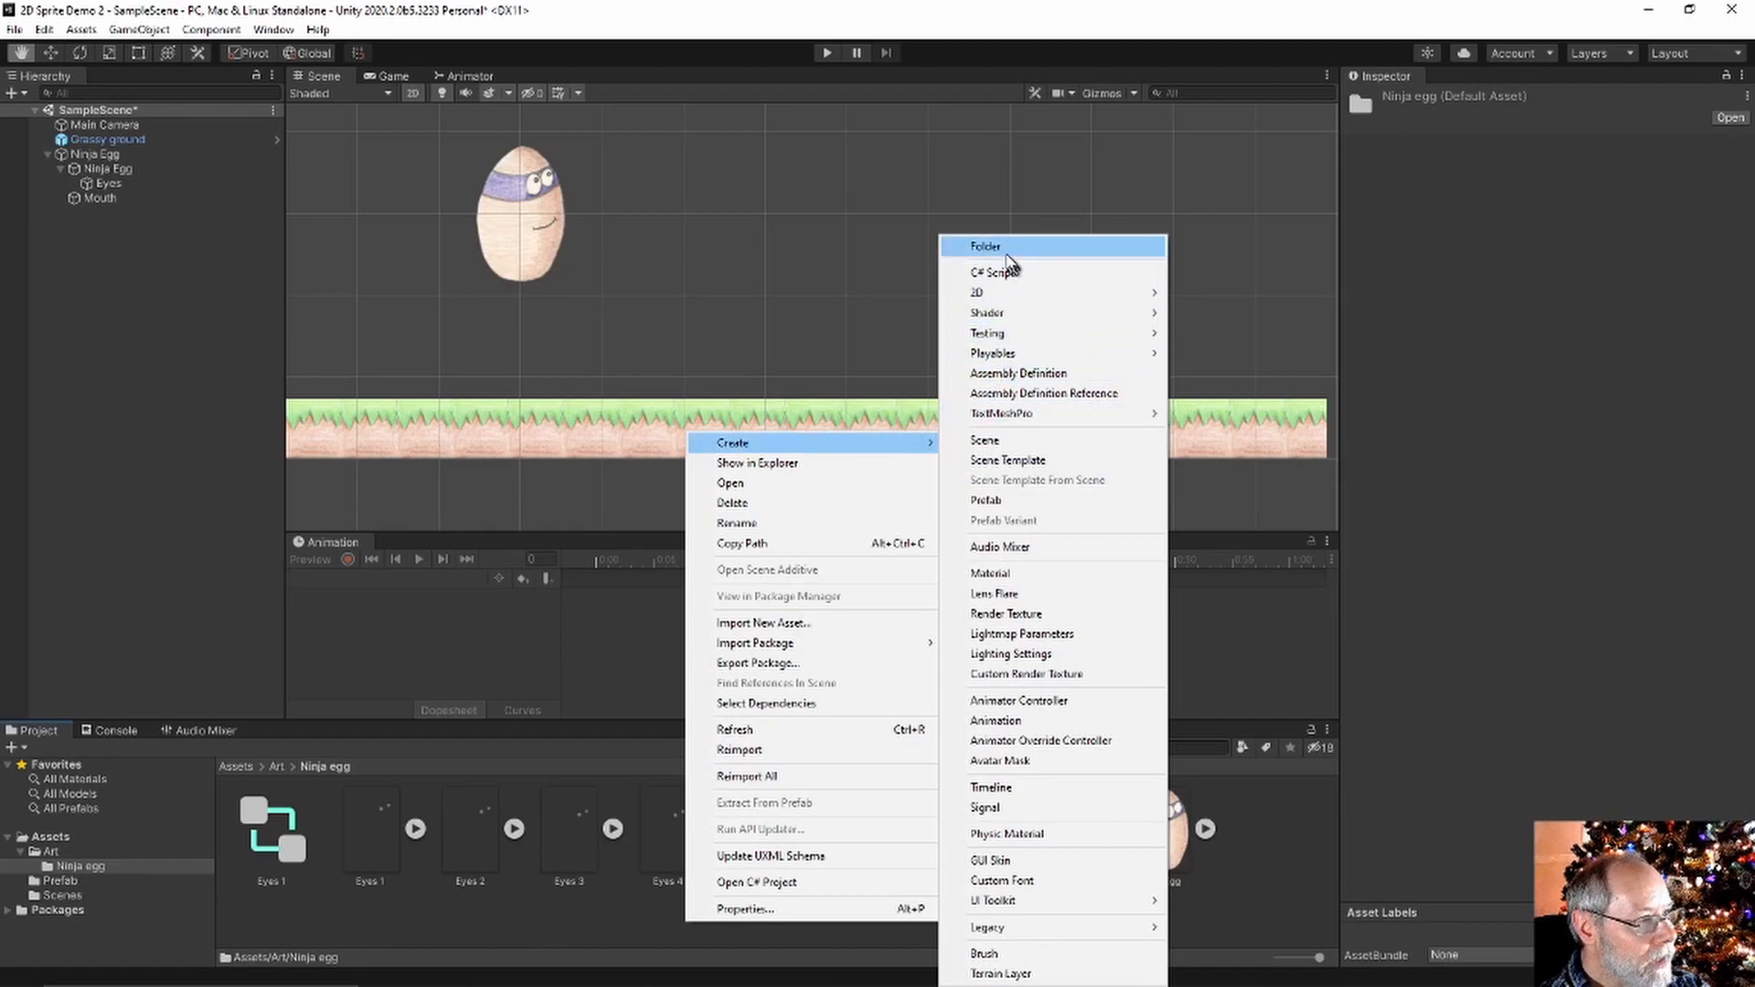
left_click(1003, 249)
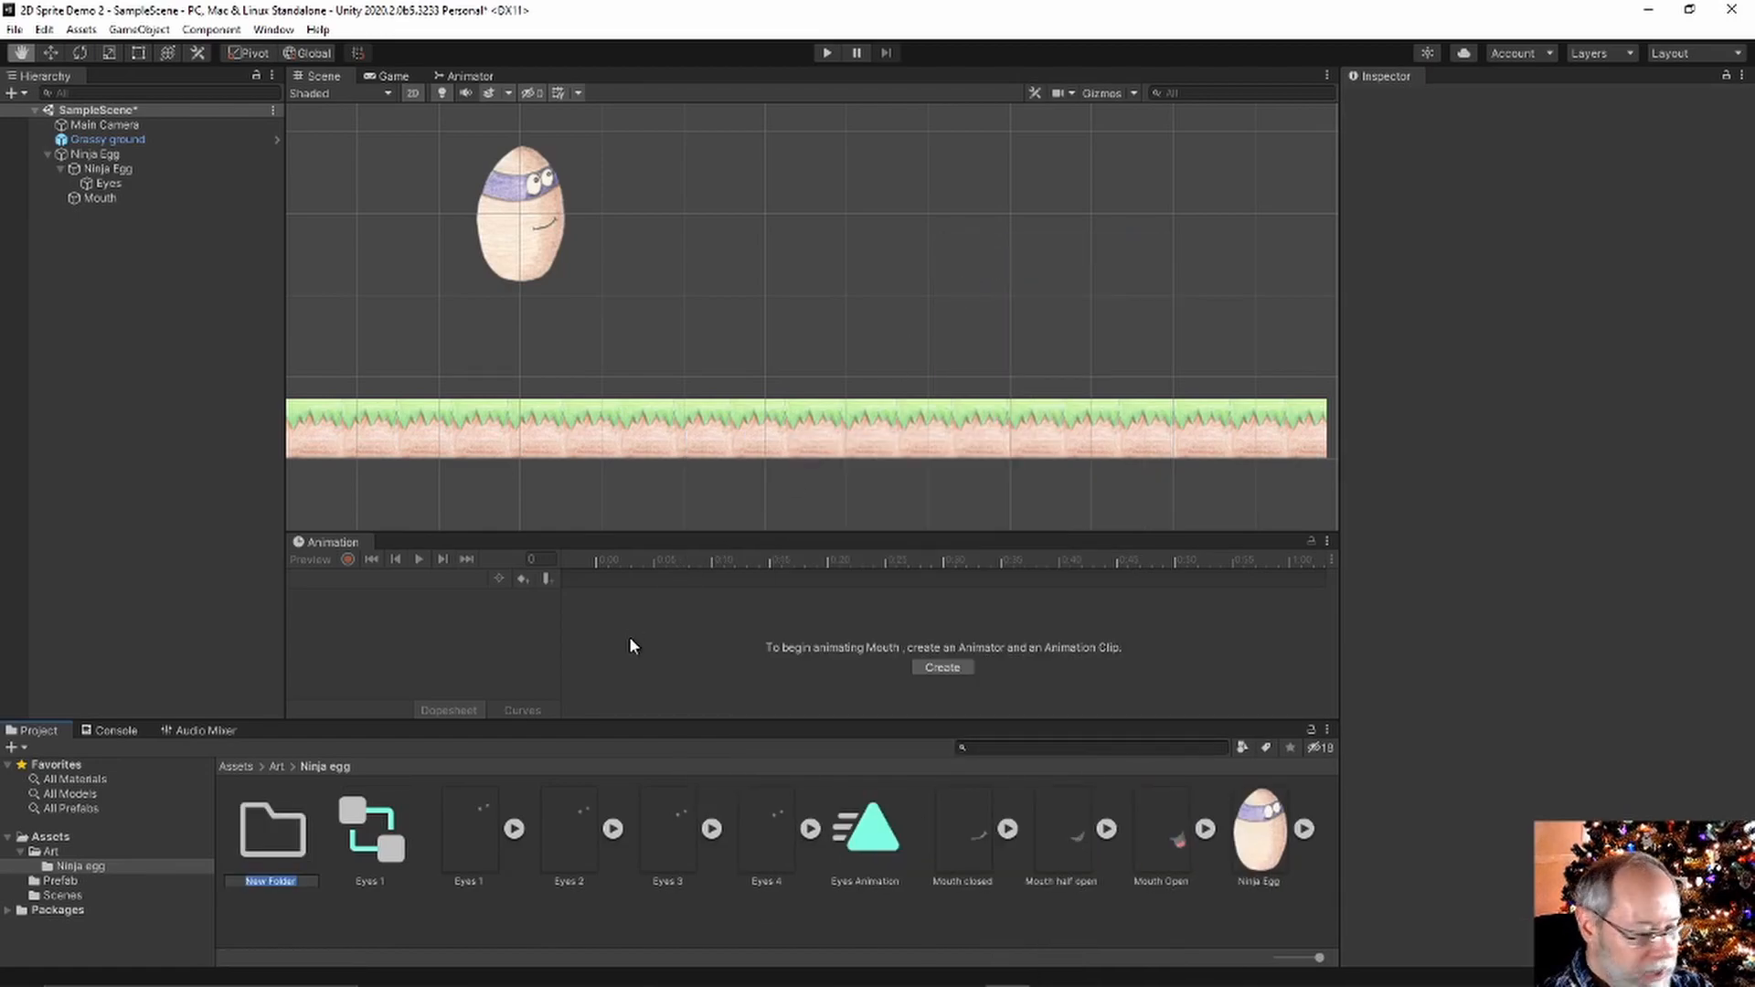
type("Wings")
key("Return")
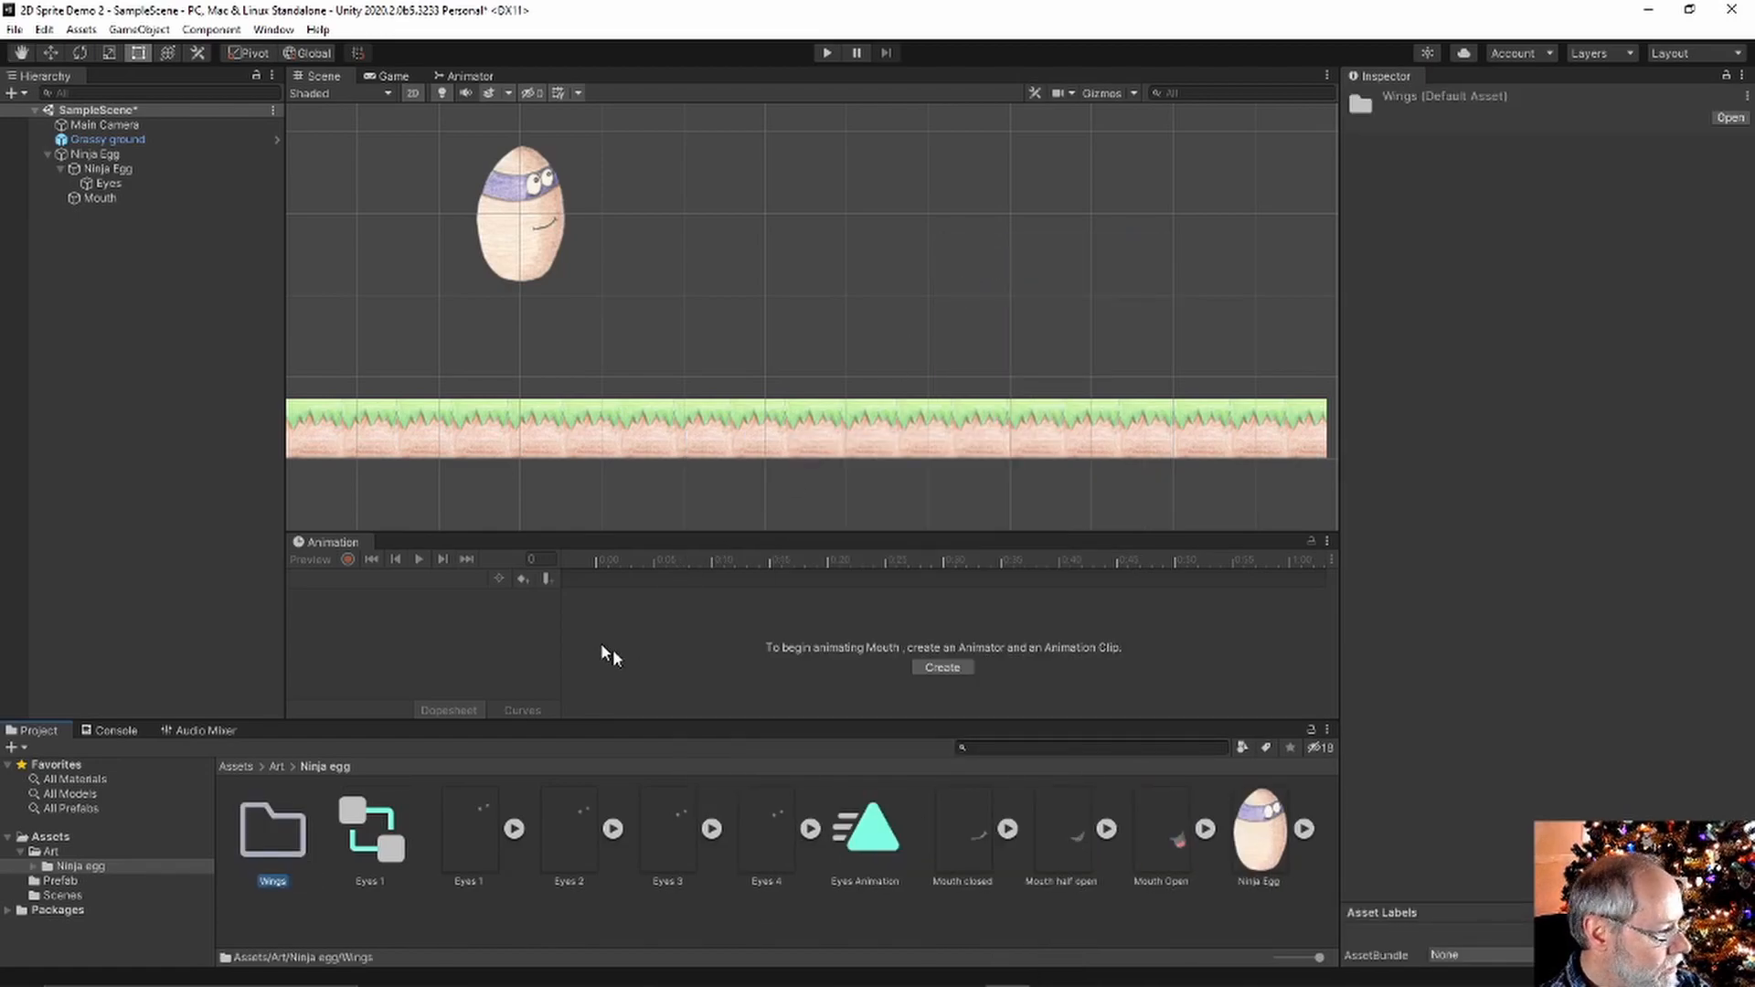
double_click(293, 827)
left_click_drag(1335, 804, 841, 892)
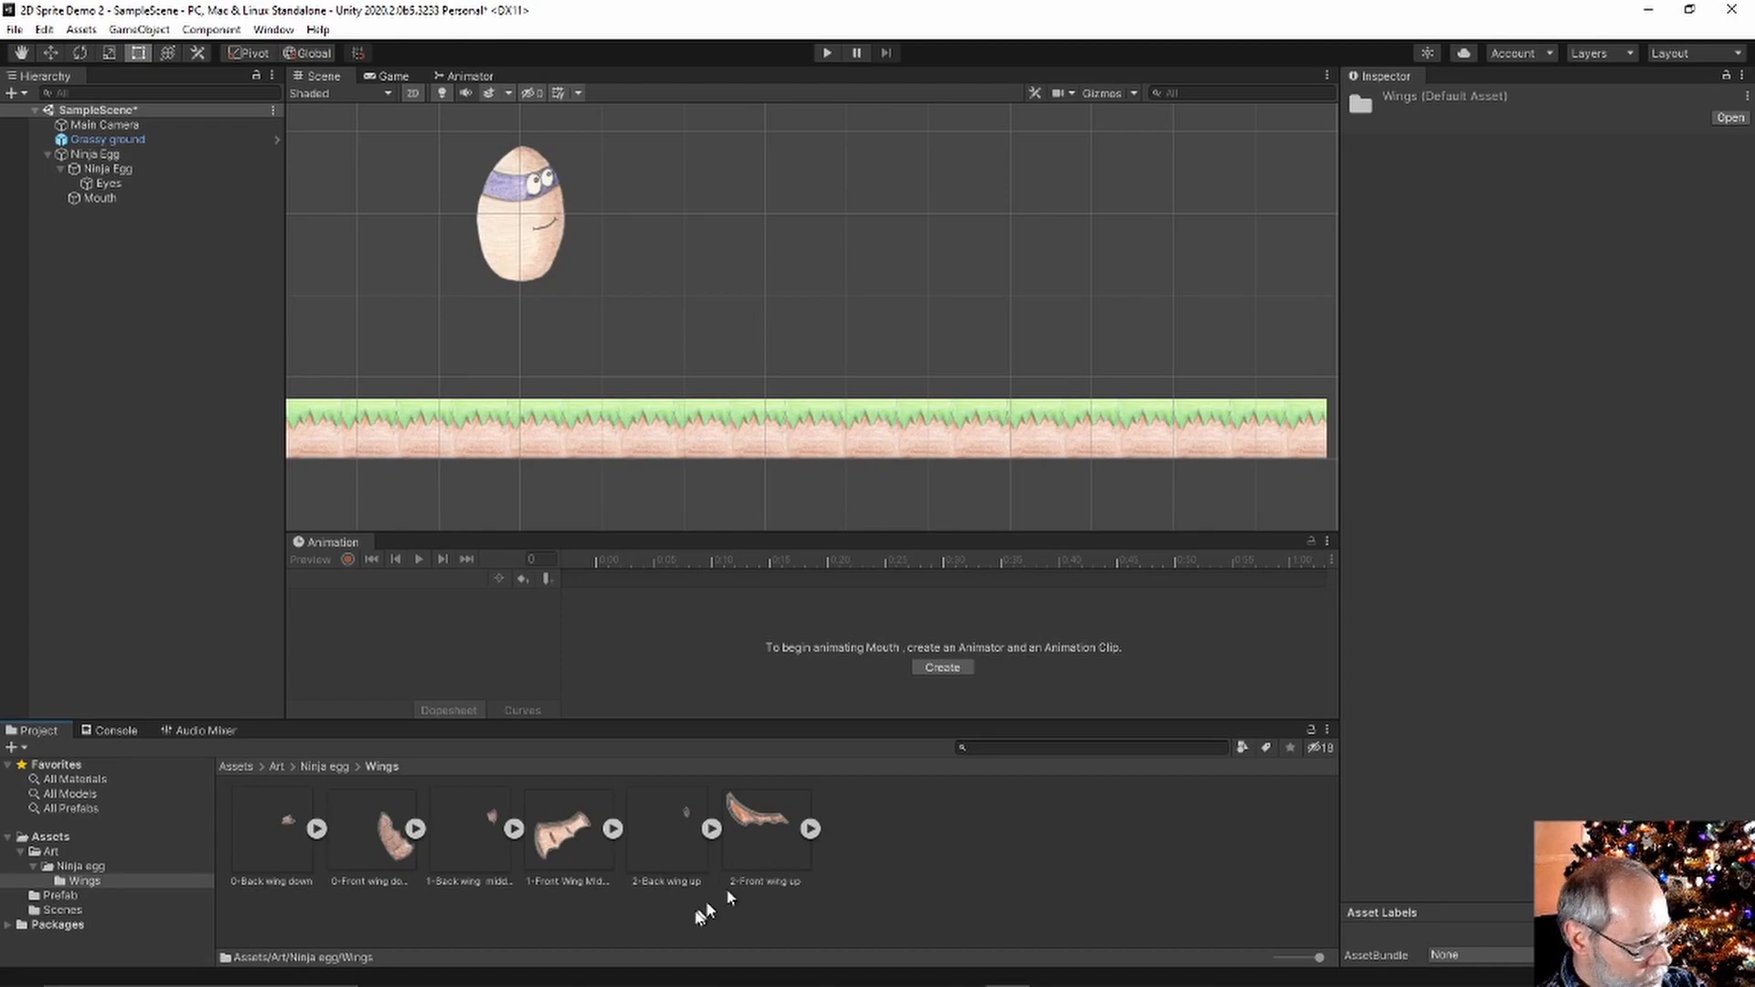
Drag the three front wing sprites into the scene and save the clip as Front Wings Animation
left_click(666, 920)
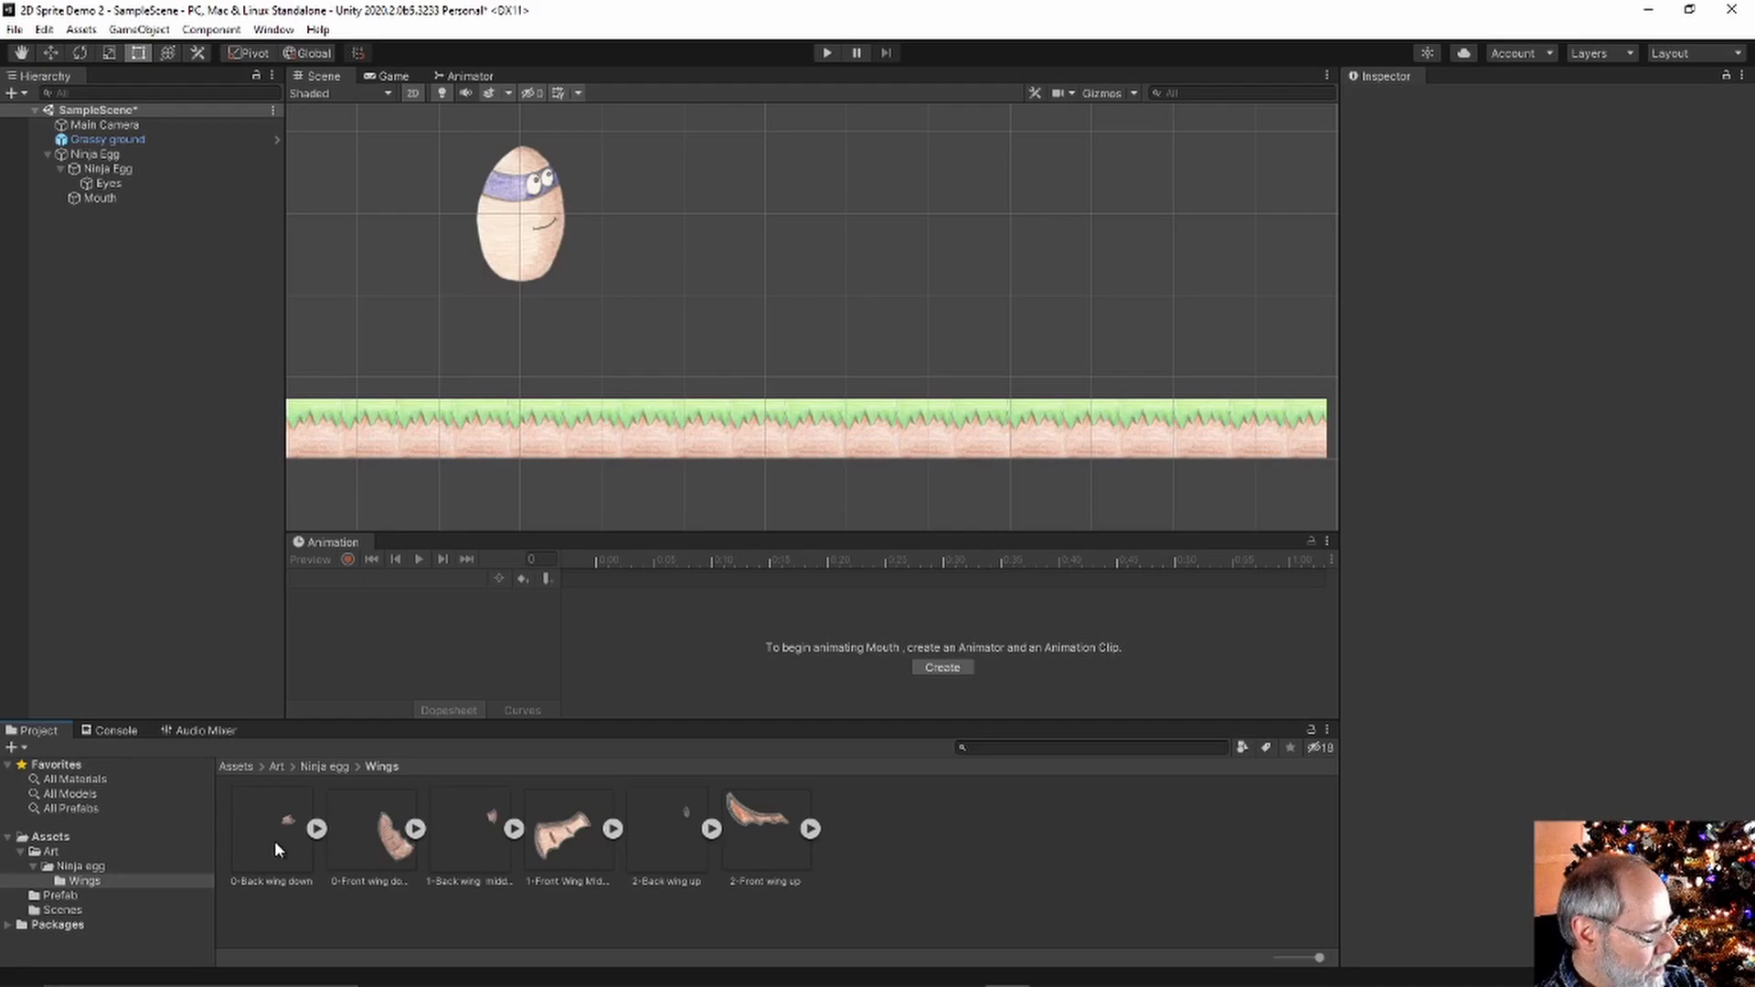
left_click(380, 839)
left_click(563, 843, "ctrl")
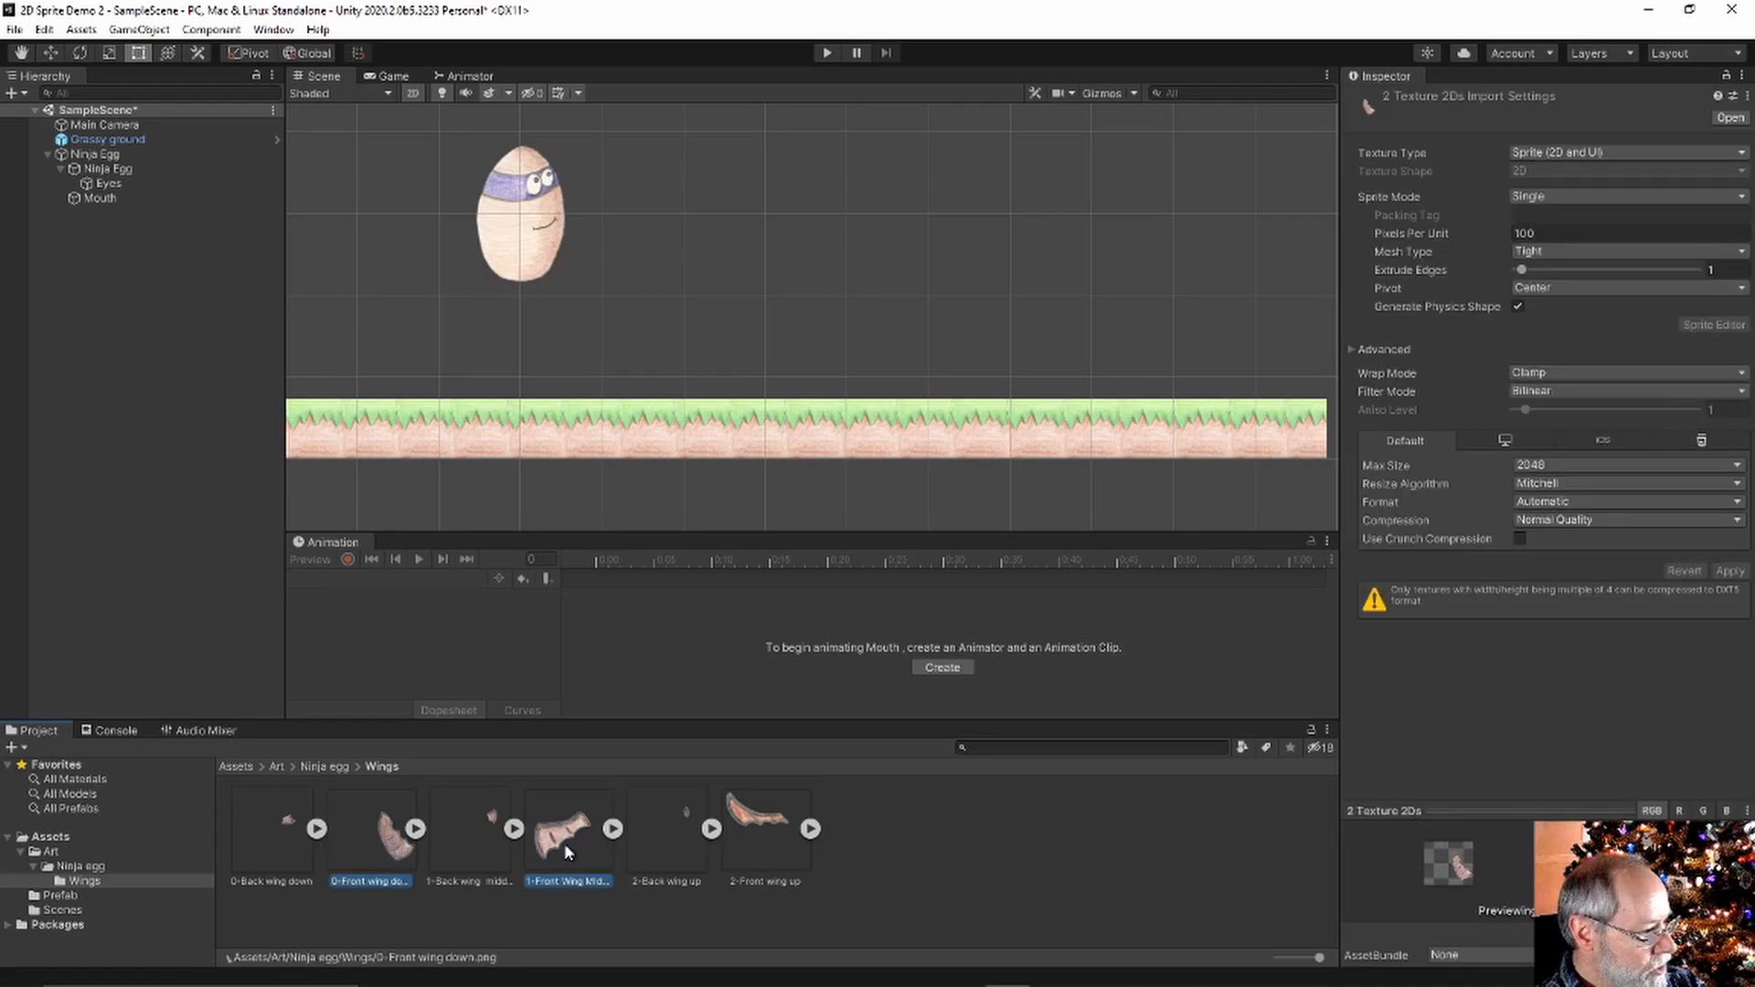
left_click(794, 840, "ctrl")
left_click_drag(395, 838, 175, 477)
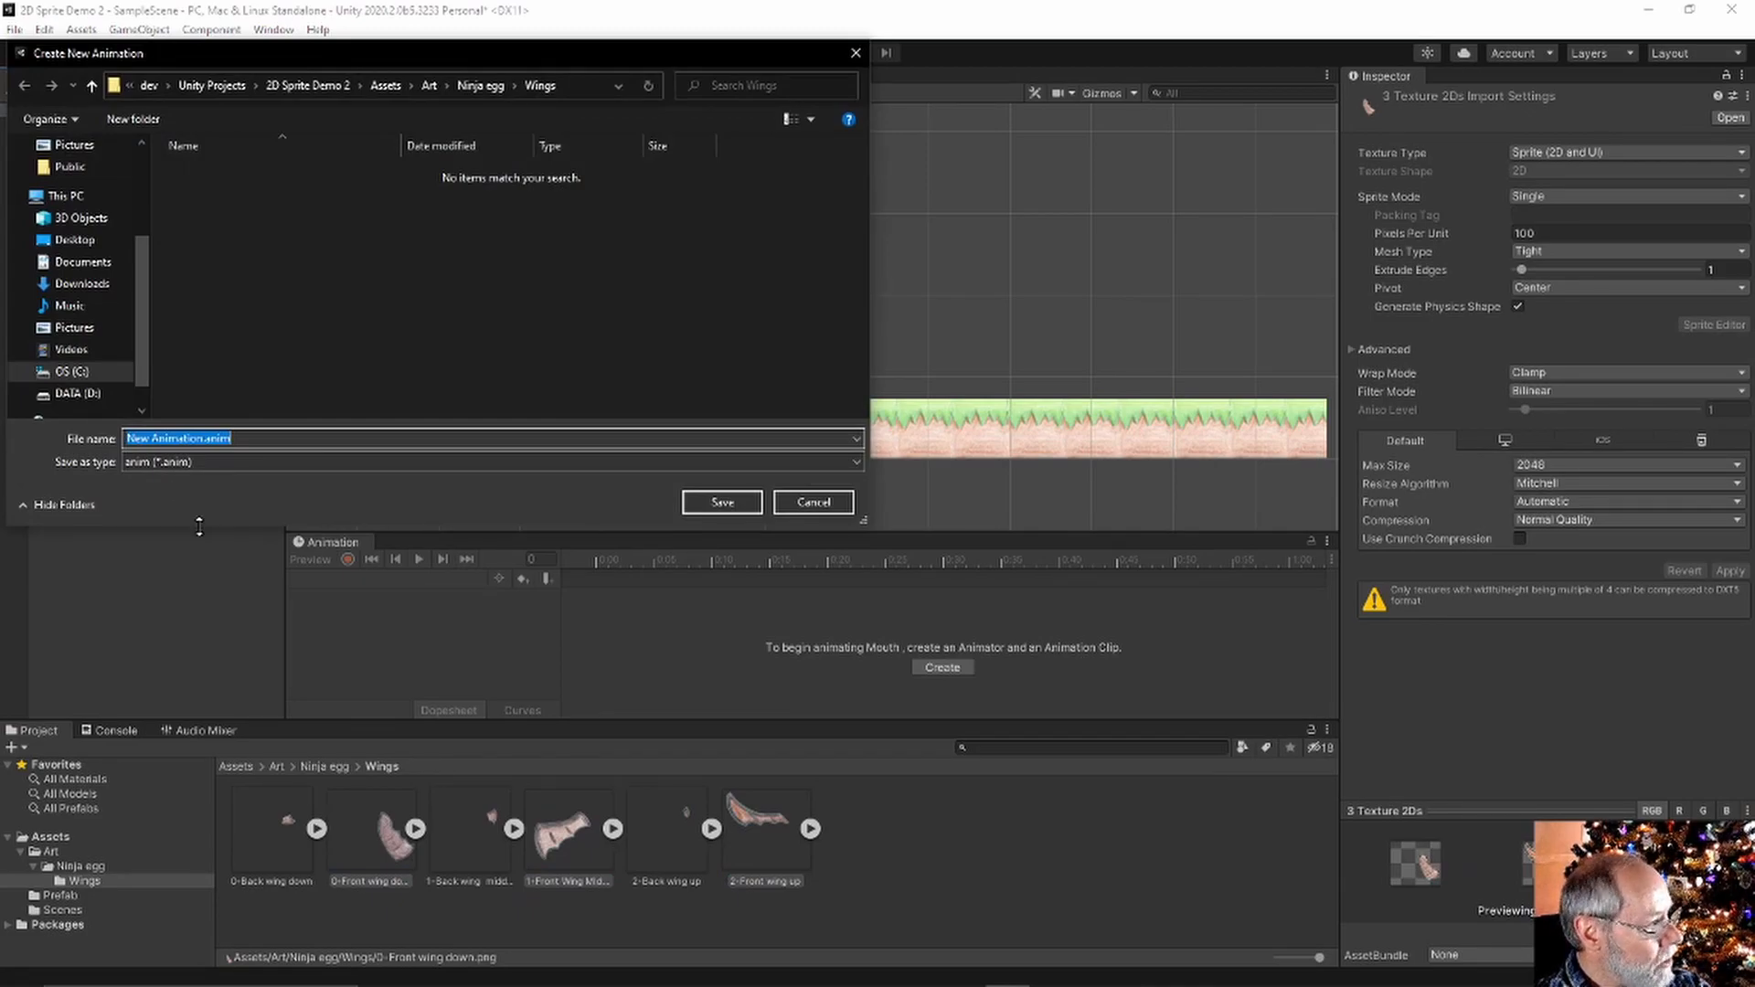
type("Wings")
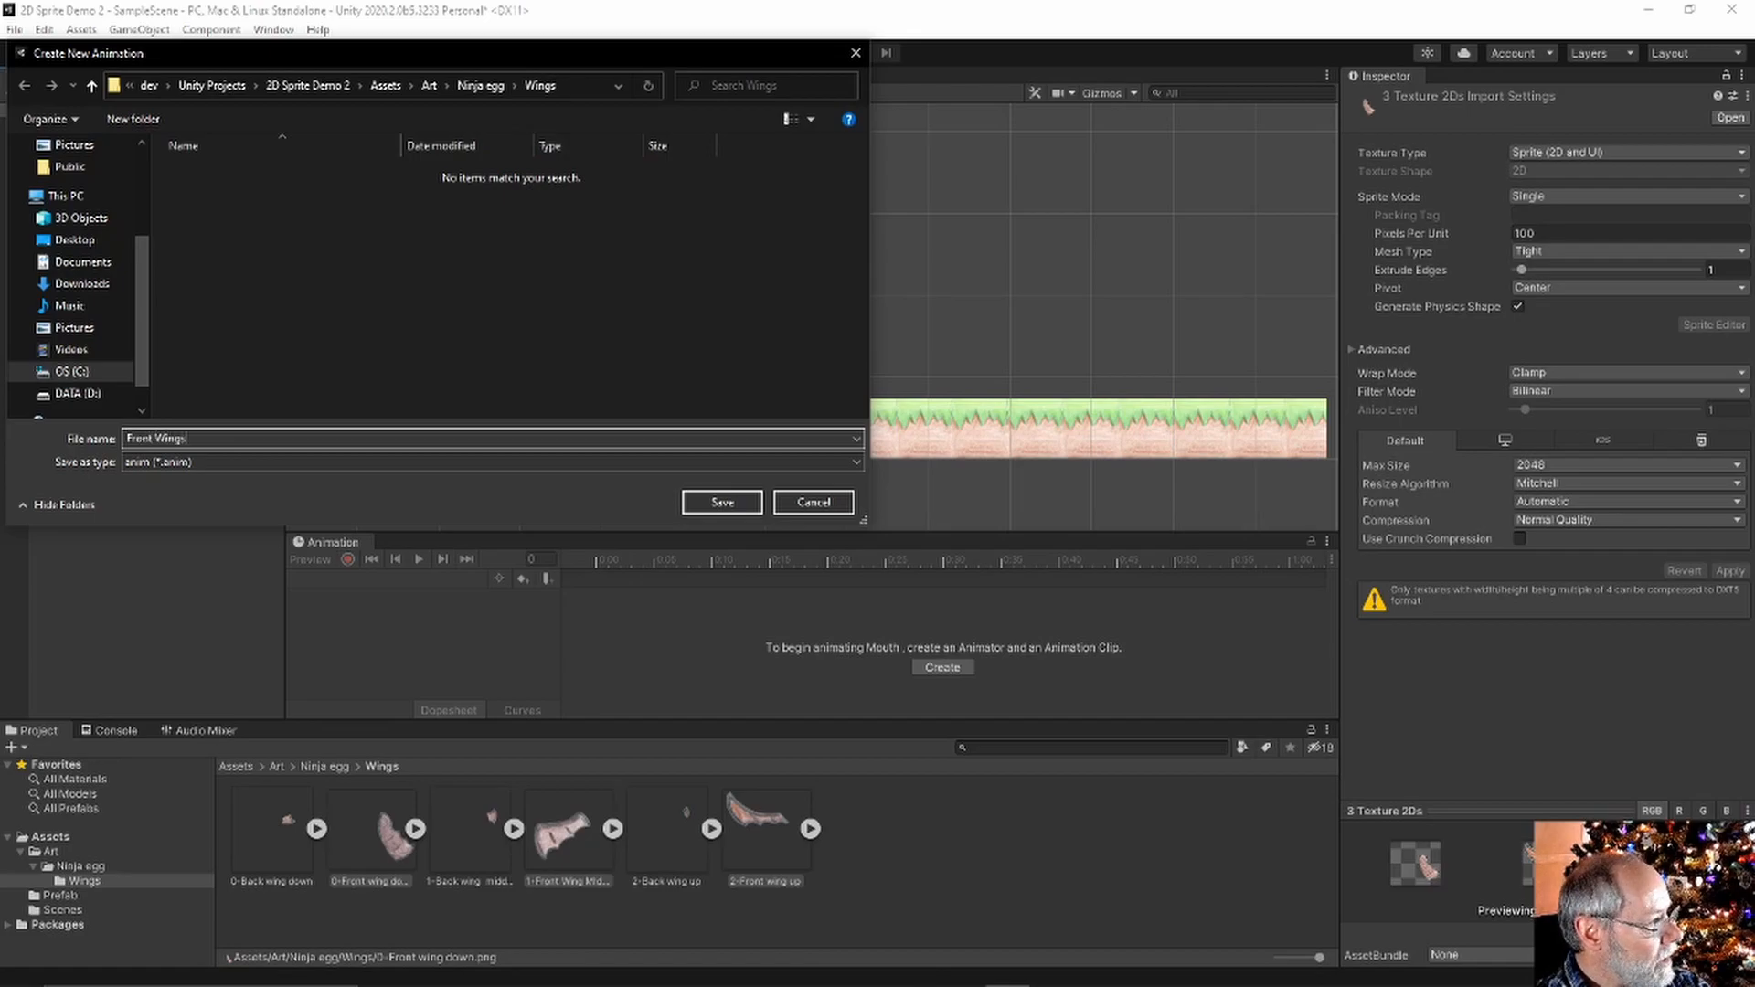
type(" Animation")
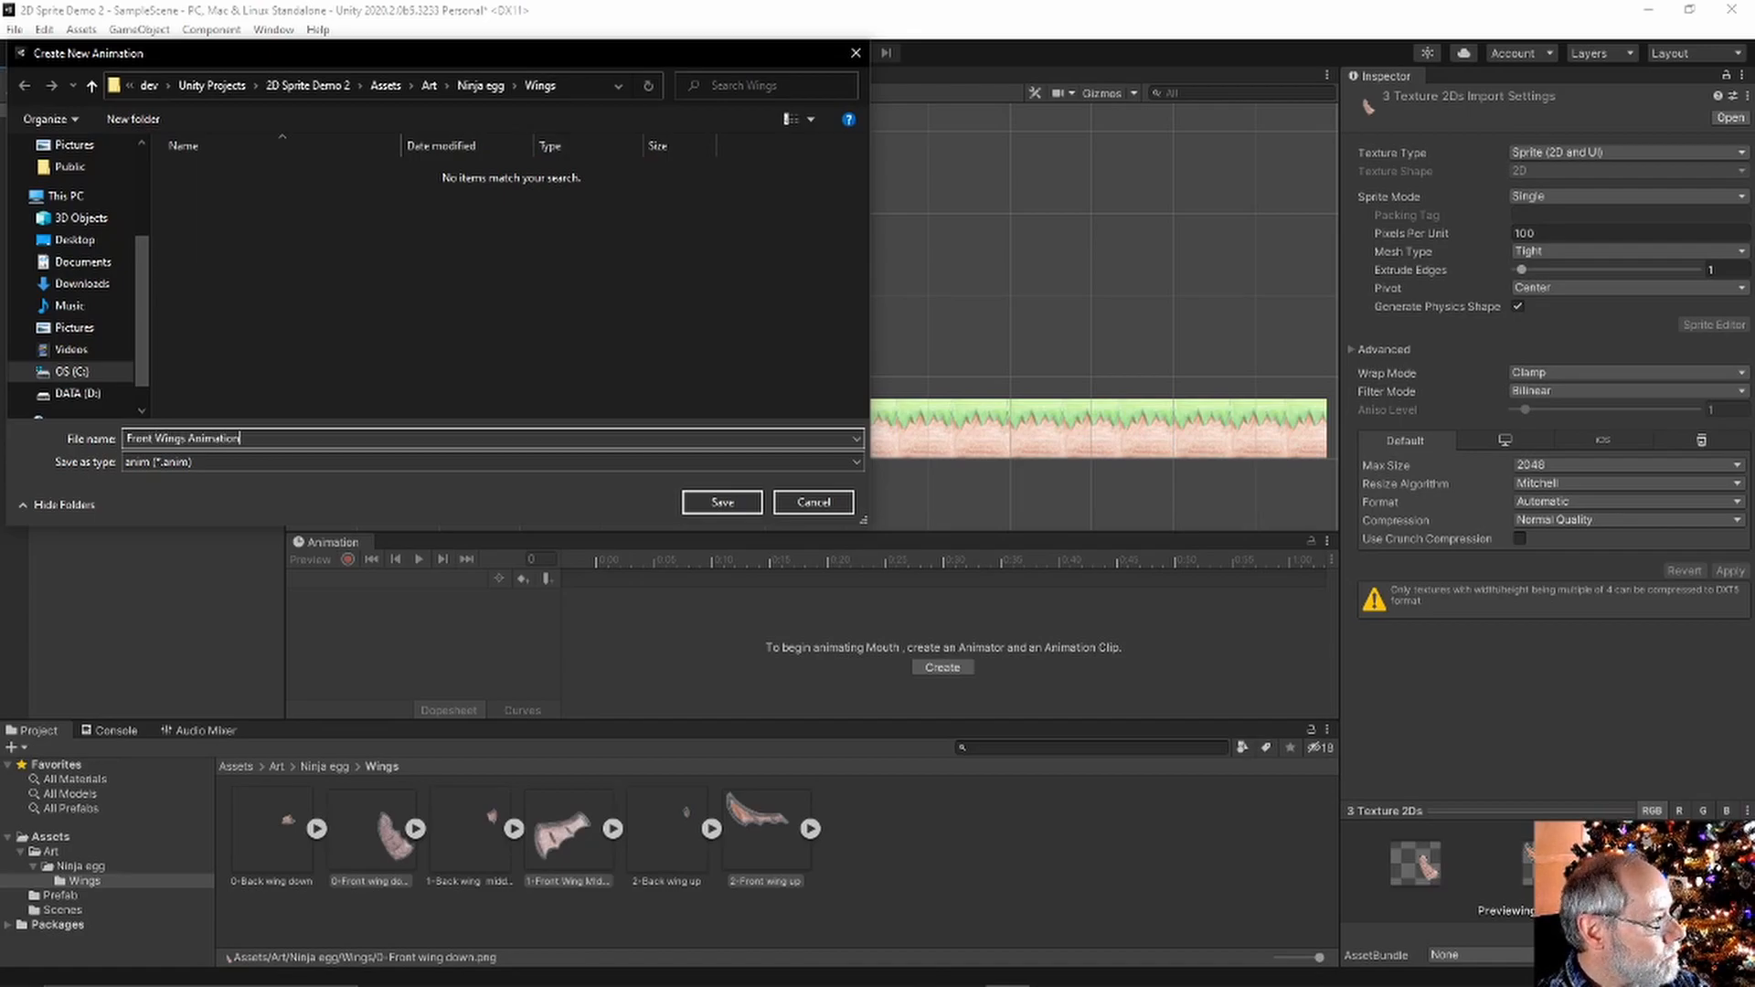
key("Return")
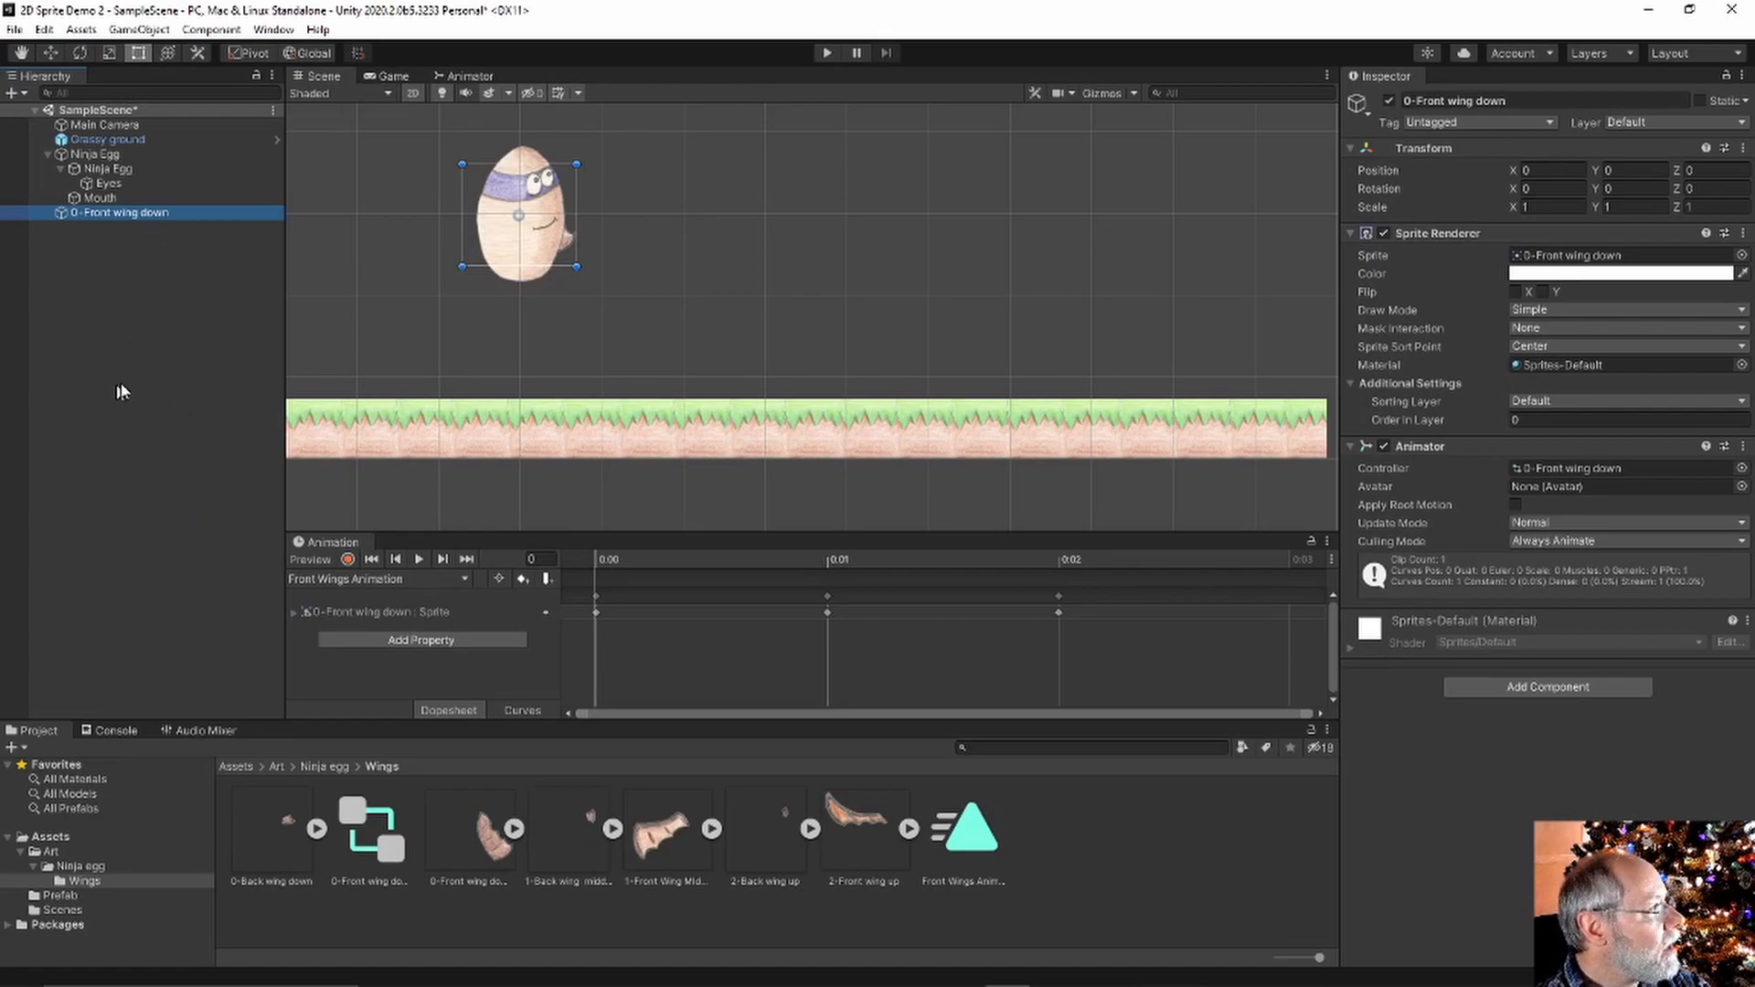
Set the front wing's Order in Layer to 2 and move it to the egg's left
left_click(1606, 420)
type("1")
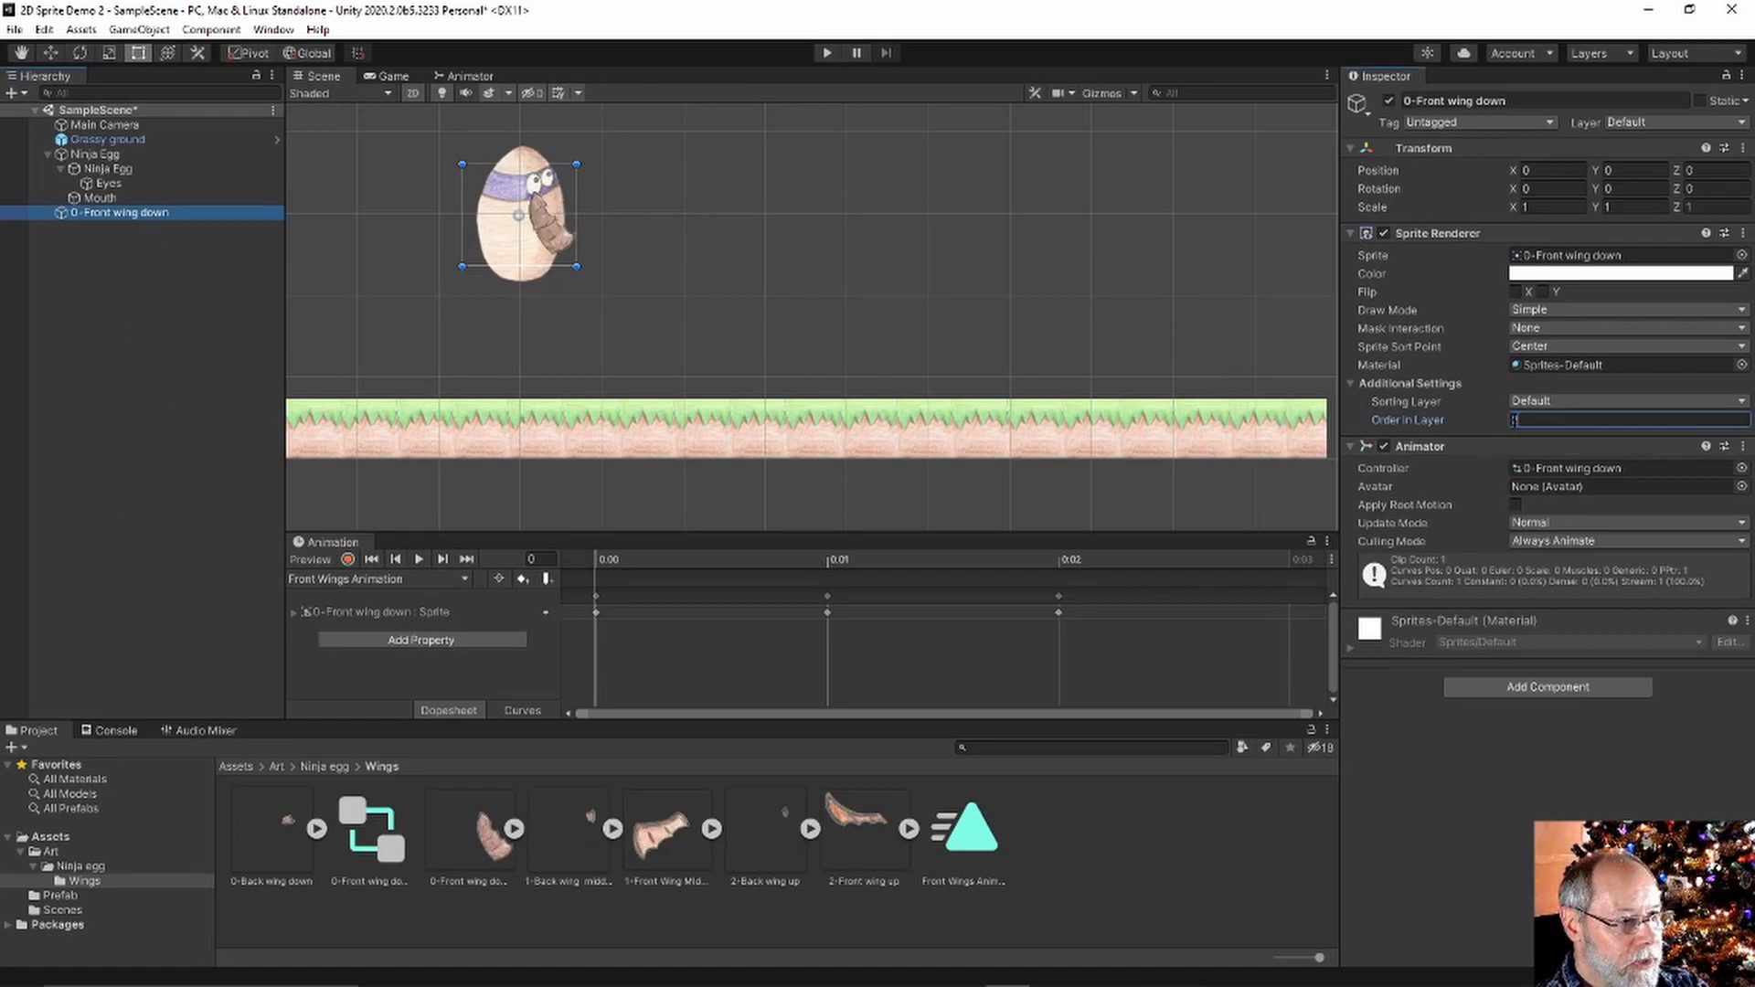
type("2")
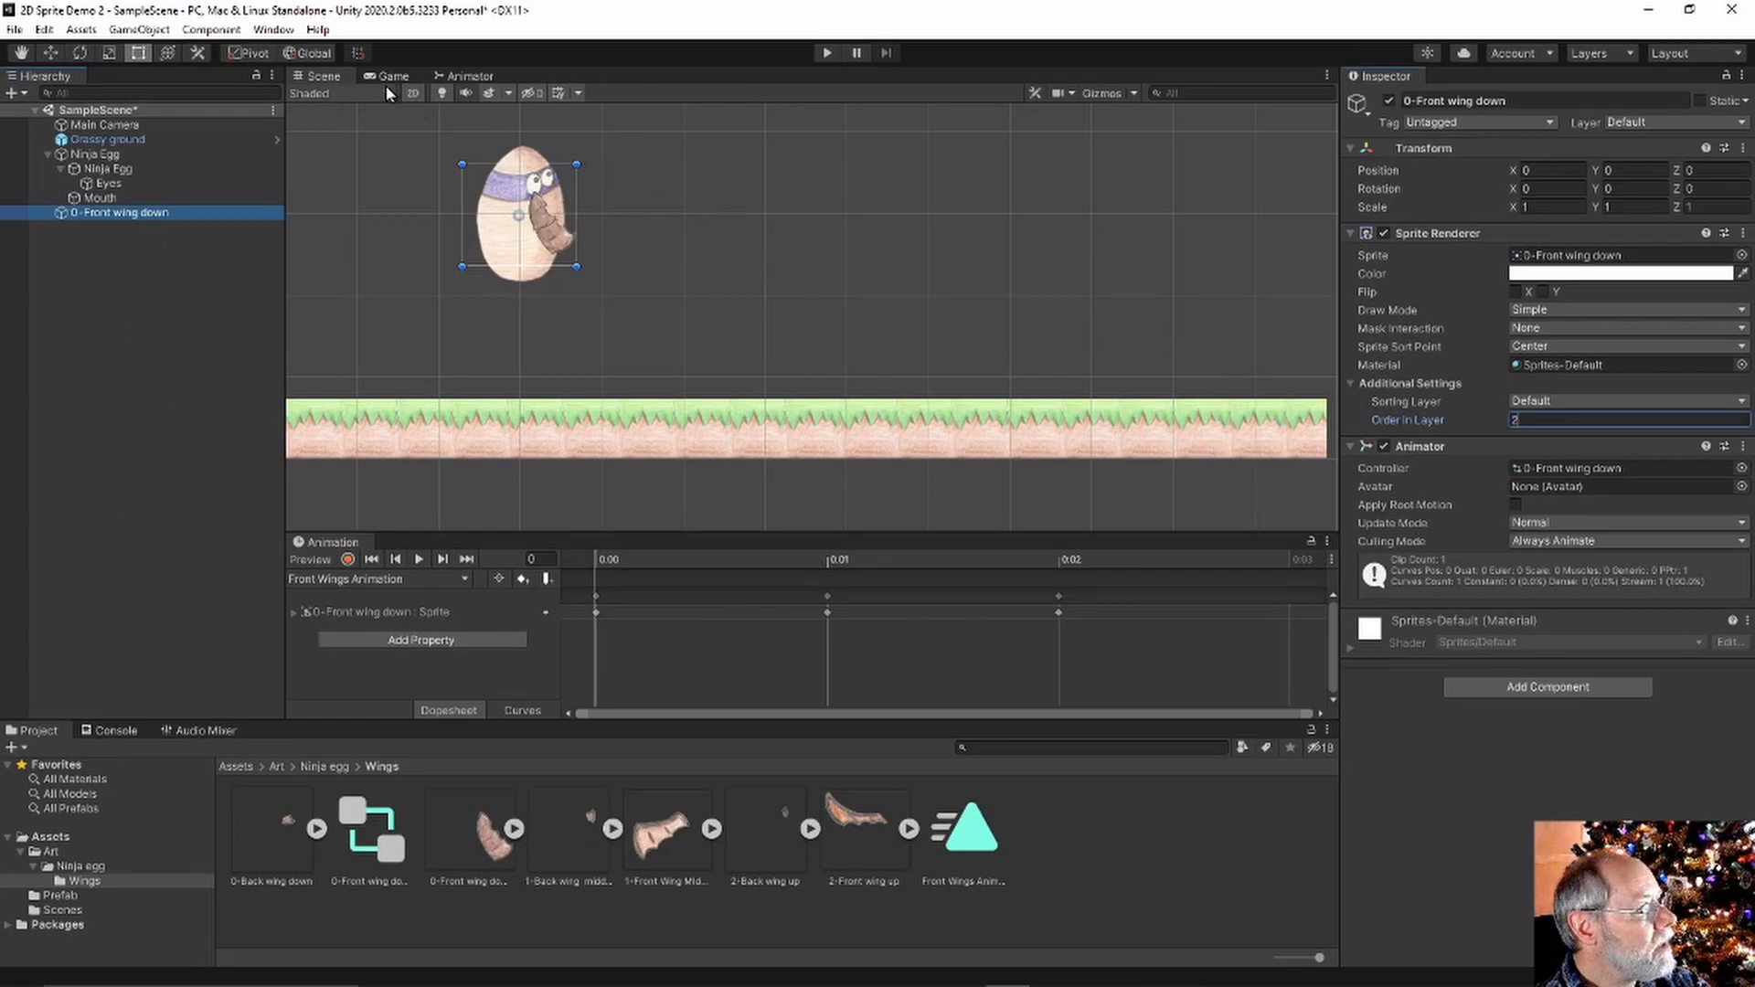
left_click(50, 52)
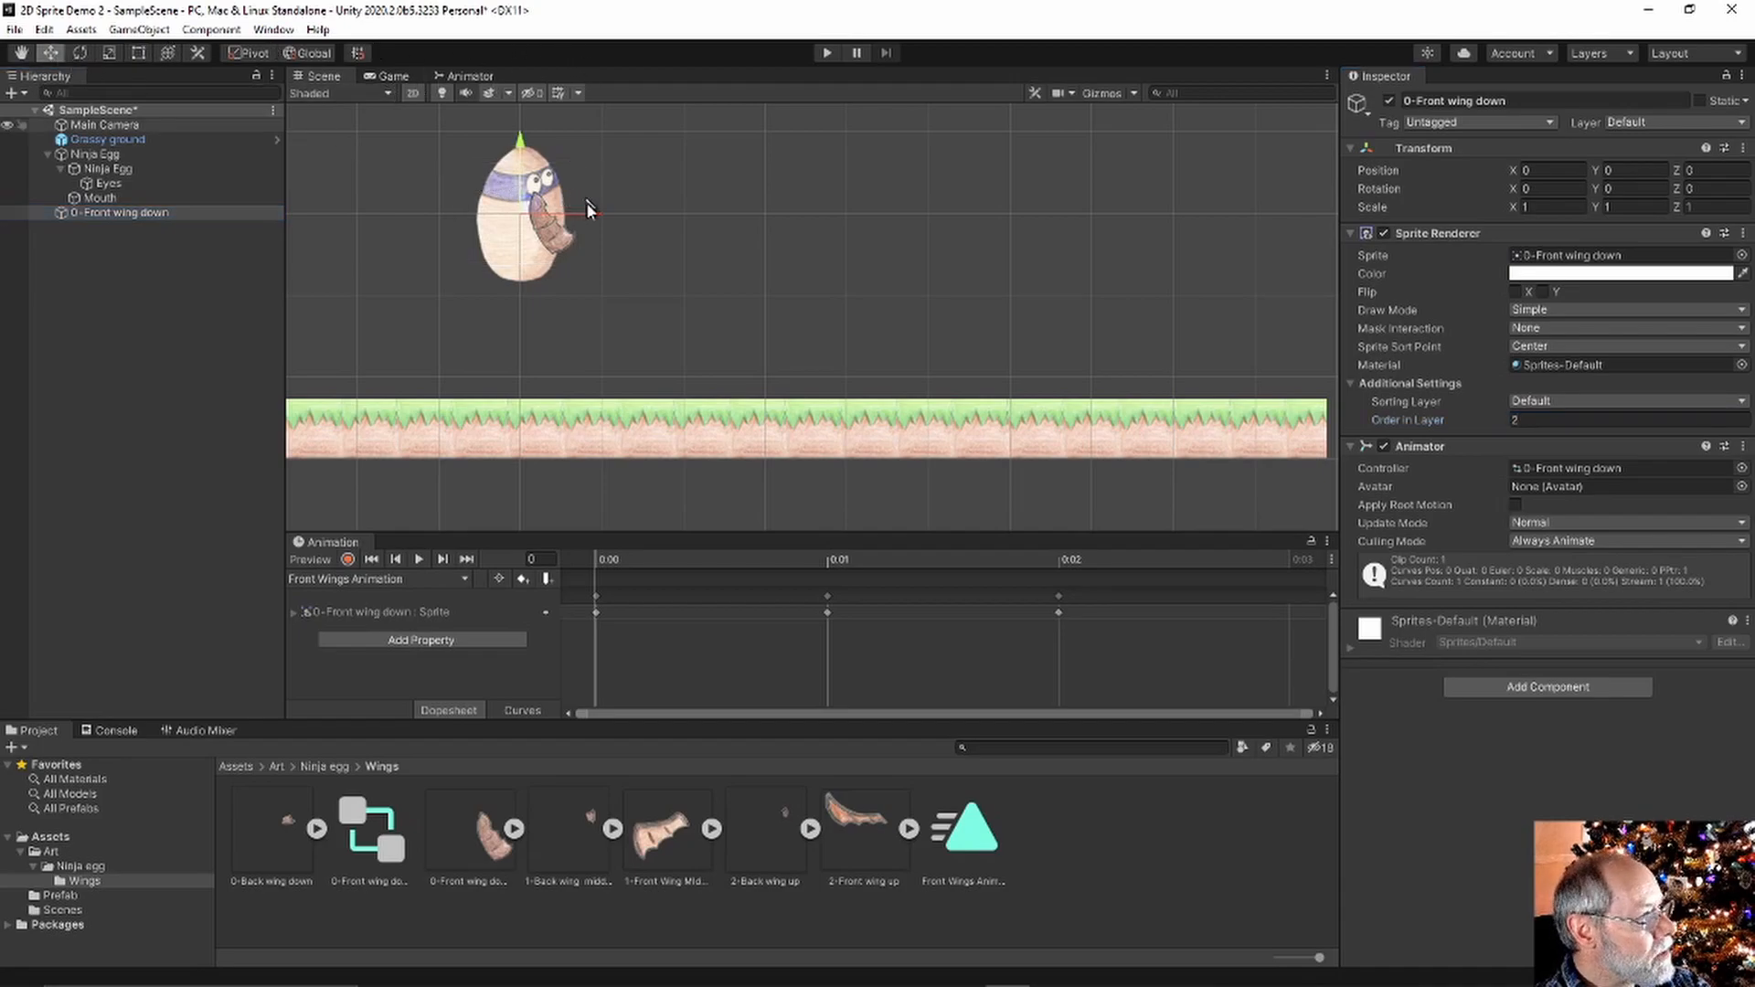
left_click_drag(590, 215, 543, 222)
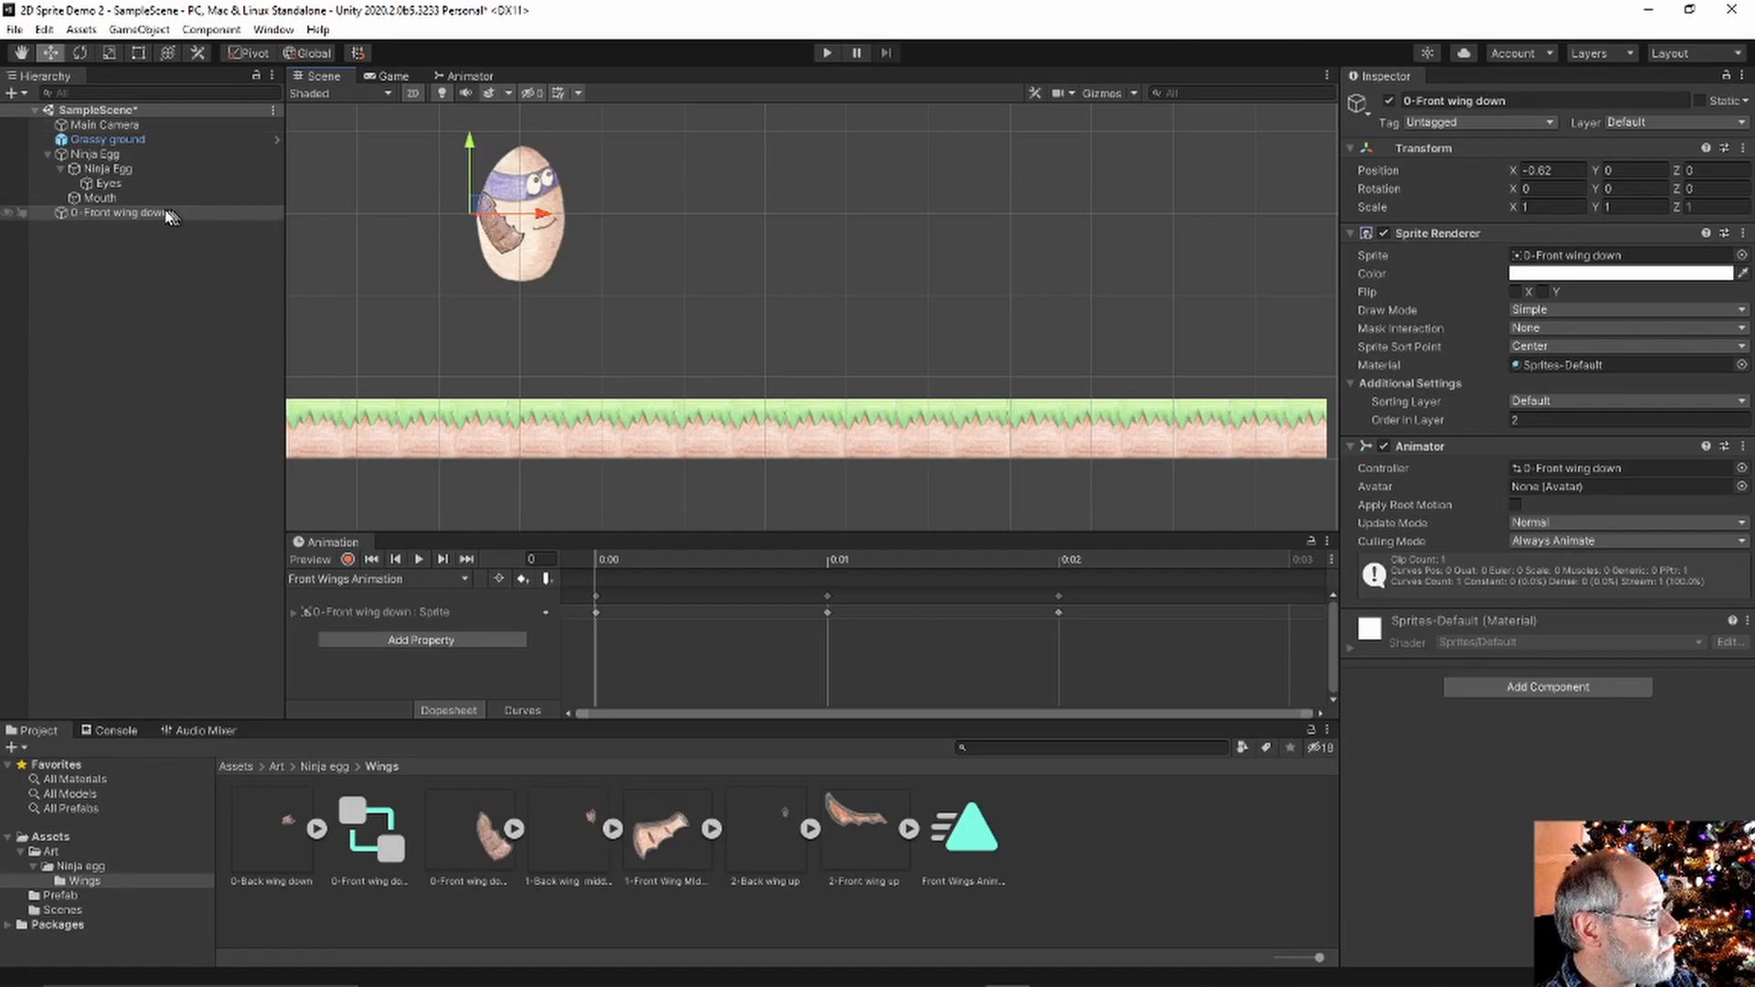
Parent the front wing under Ninja Egg, nudge its position, and preview the flapping
left_click(162, 240)
left_click_drag(129, 212, 98, 157)
left_click_drag(464, 156, 464, 162)
left_click_drag(540, 230, 535, 231)
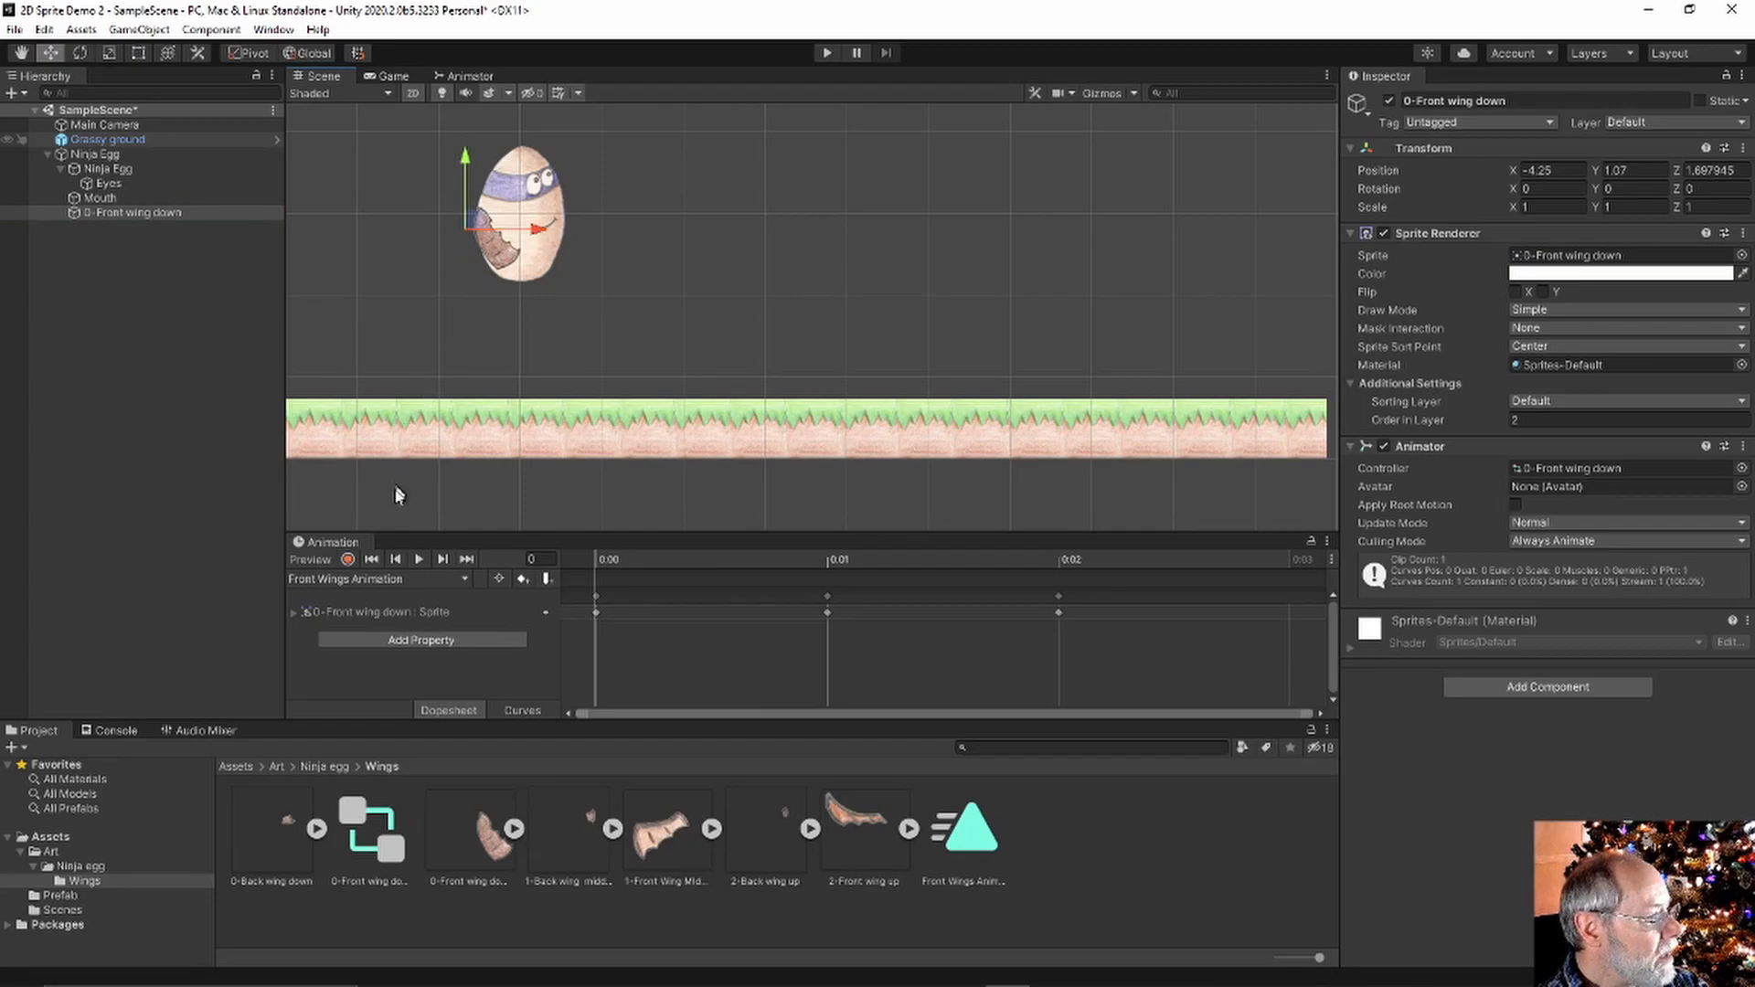
left_click(422, 560)
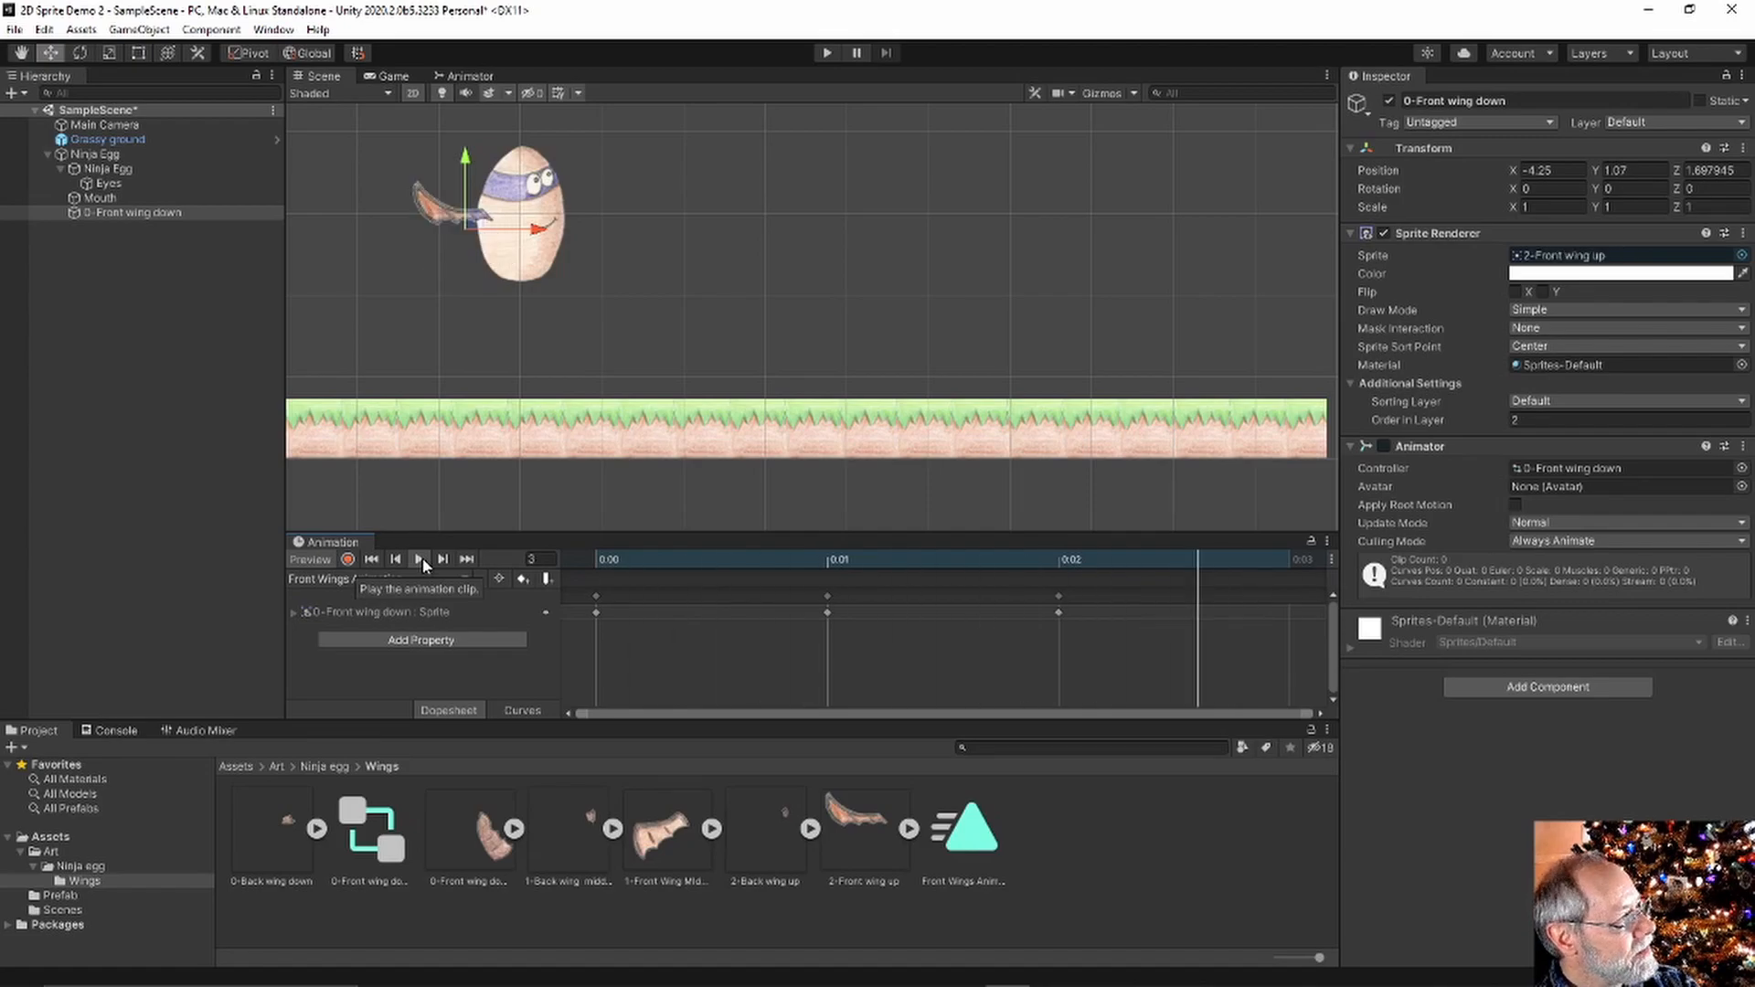
left_click(418, 559)
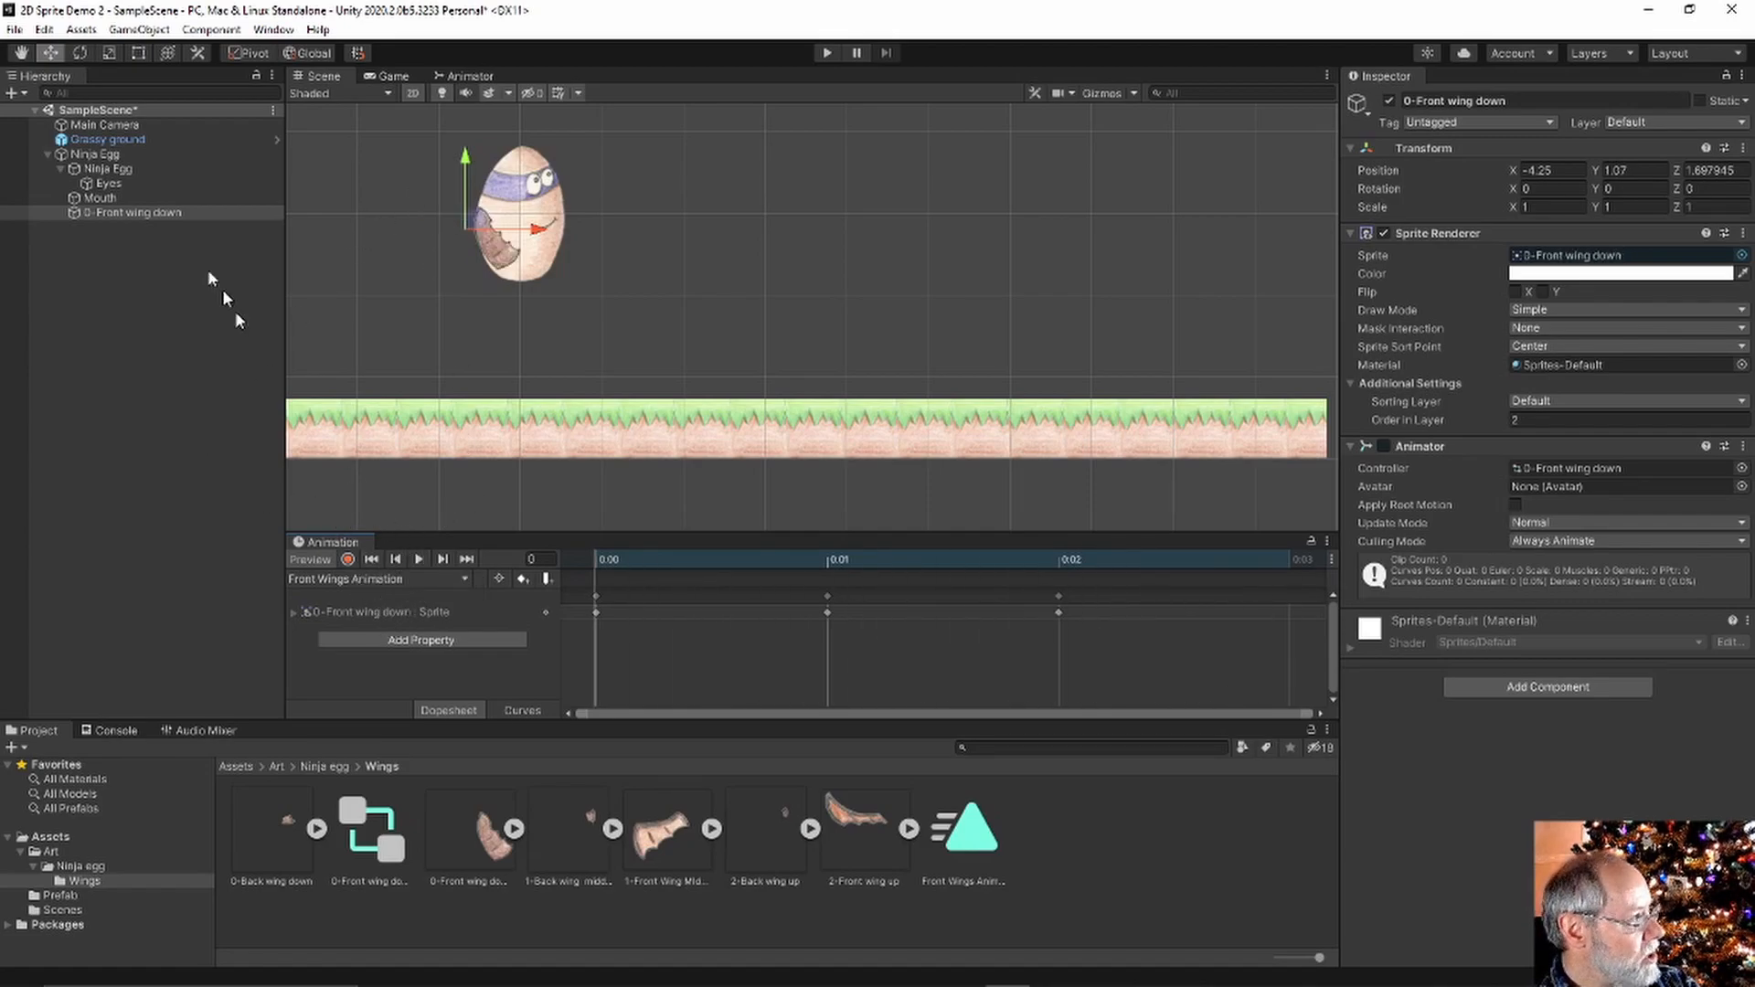
Rename the front wing object to Front wings
left_click(103, 212)
left_click(1462, 101)
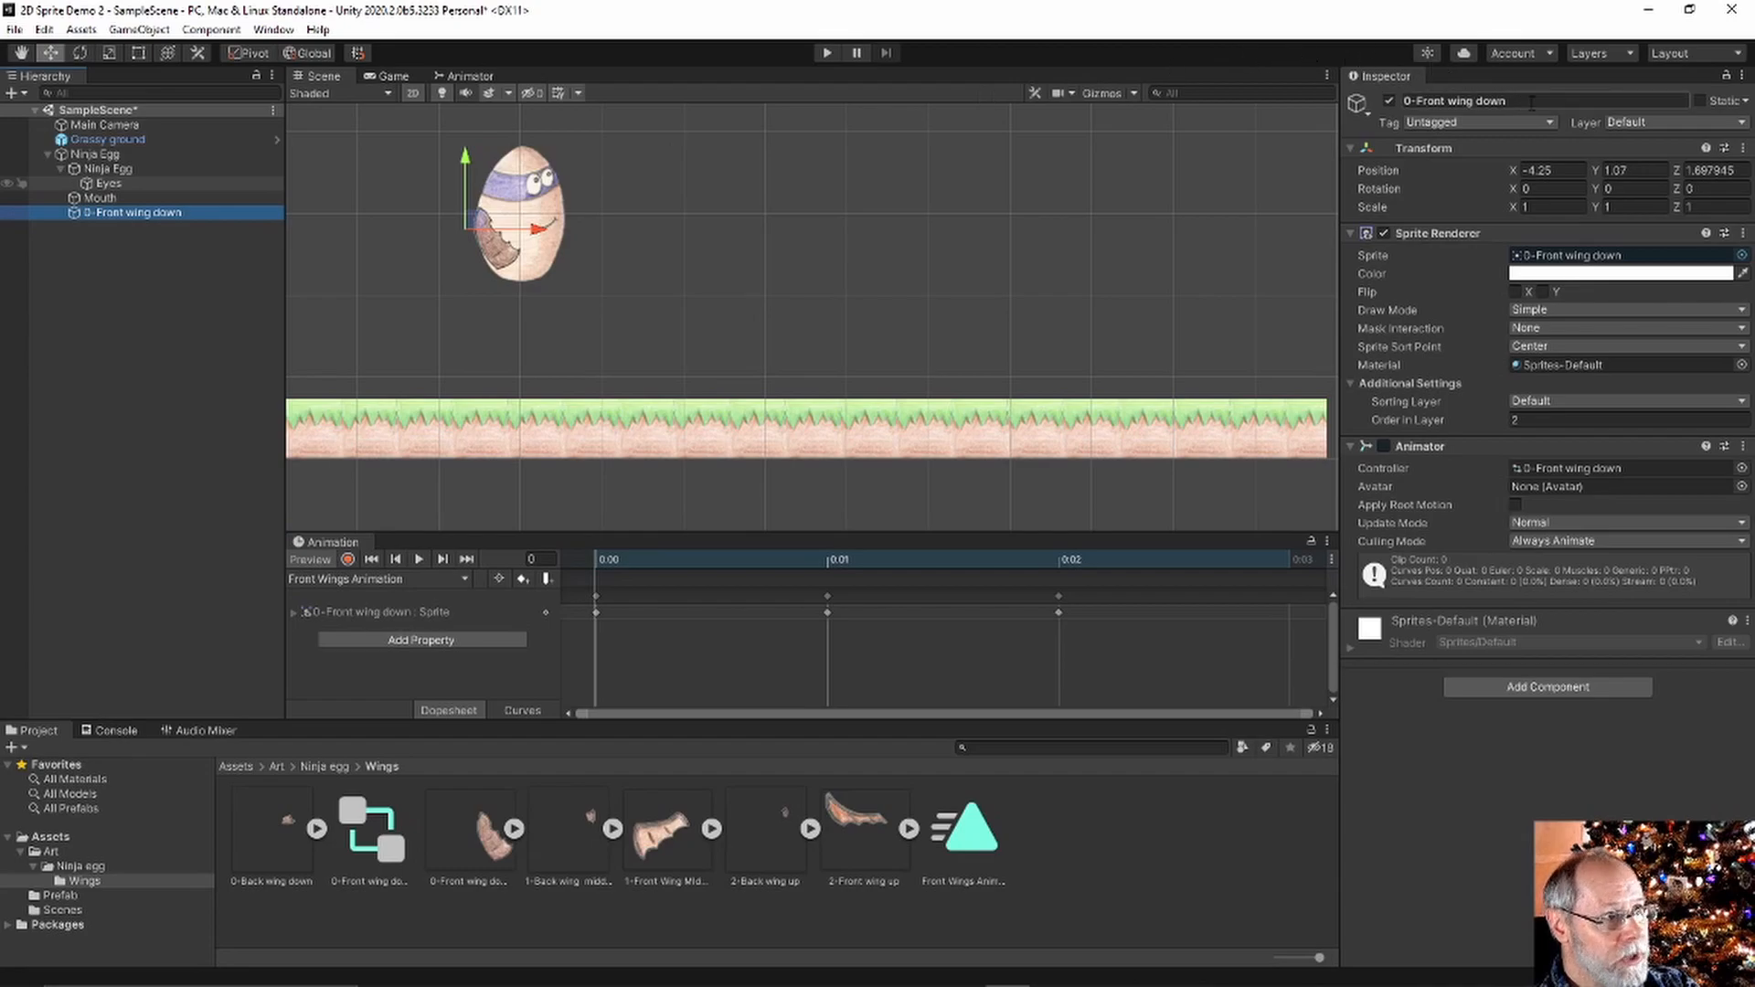
type("Front wings")
key("Return")
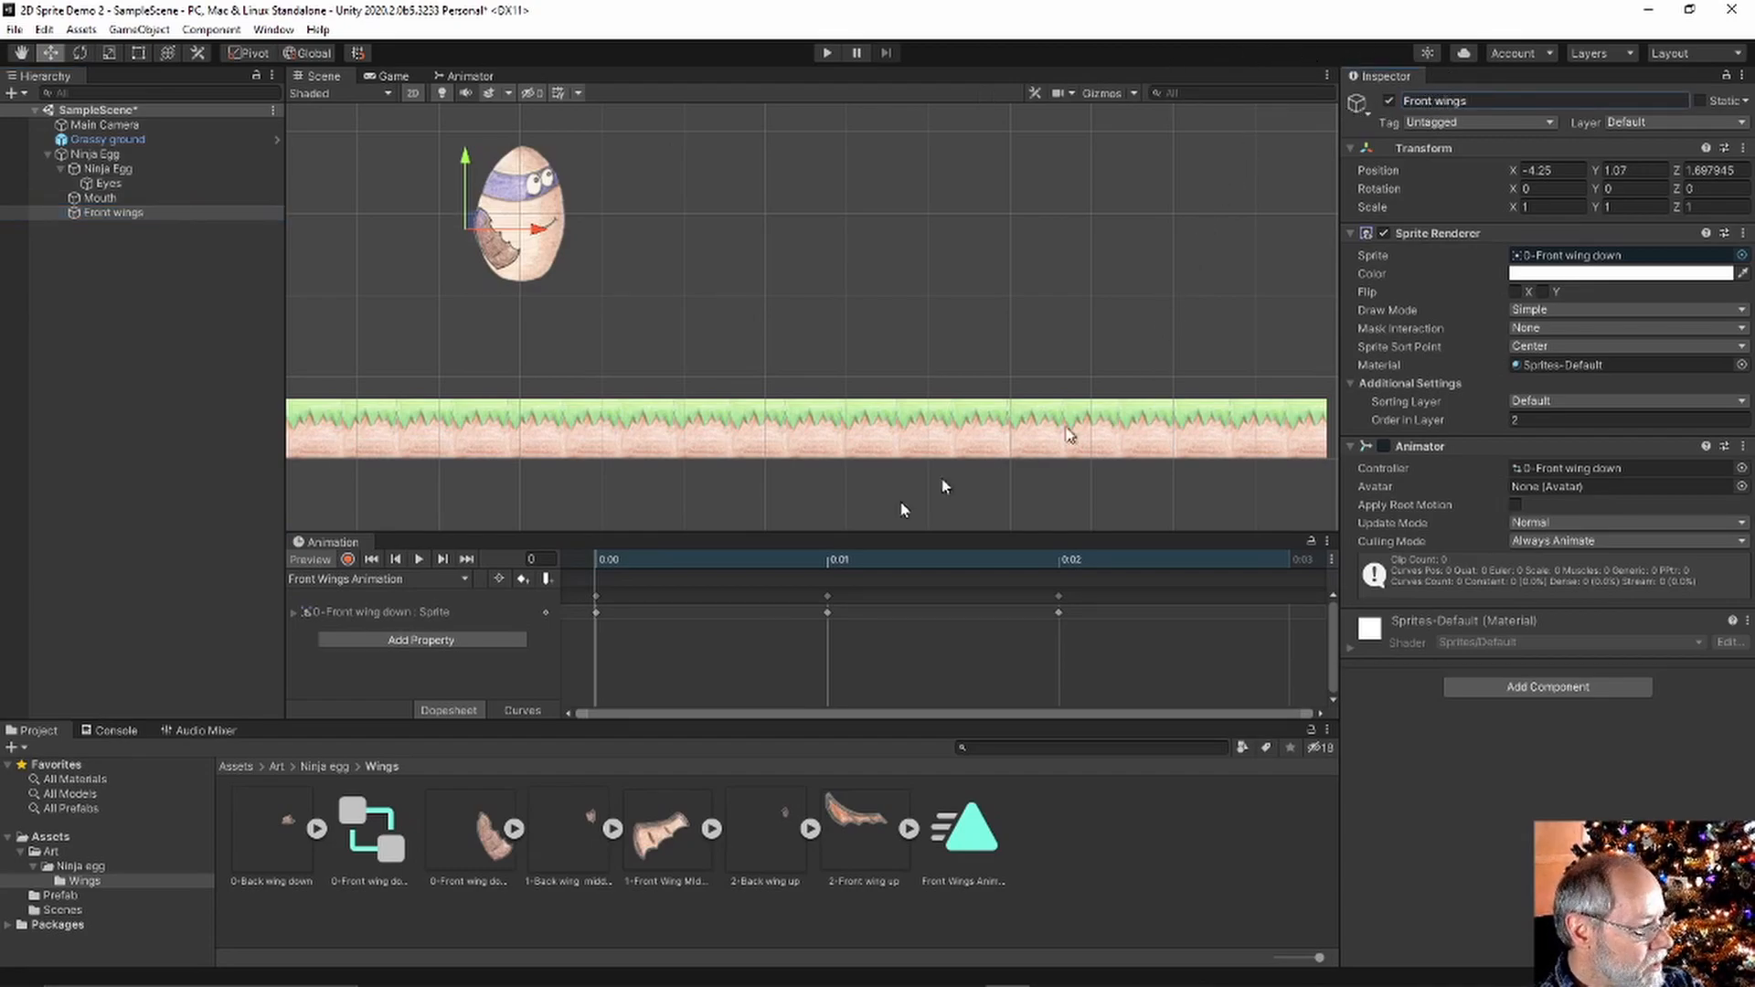
Build an animated object from the three back wing sprites, saving the clip as 'Back wings animation'
left_click(275, 880)
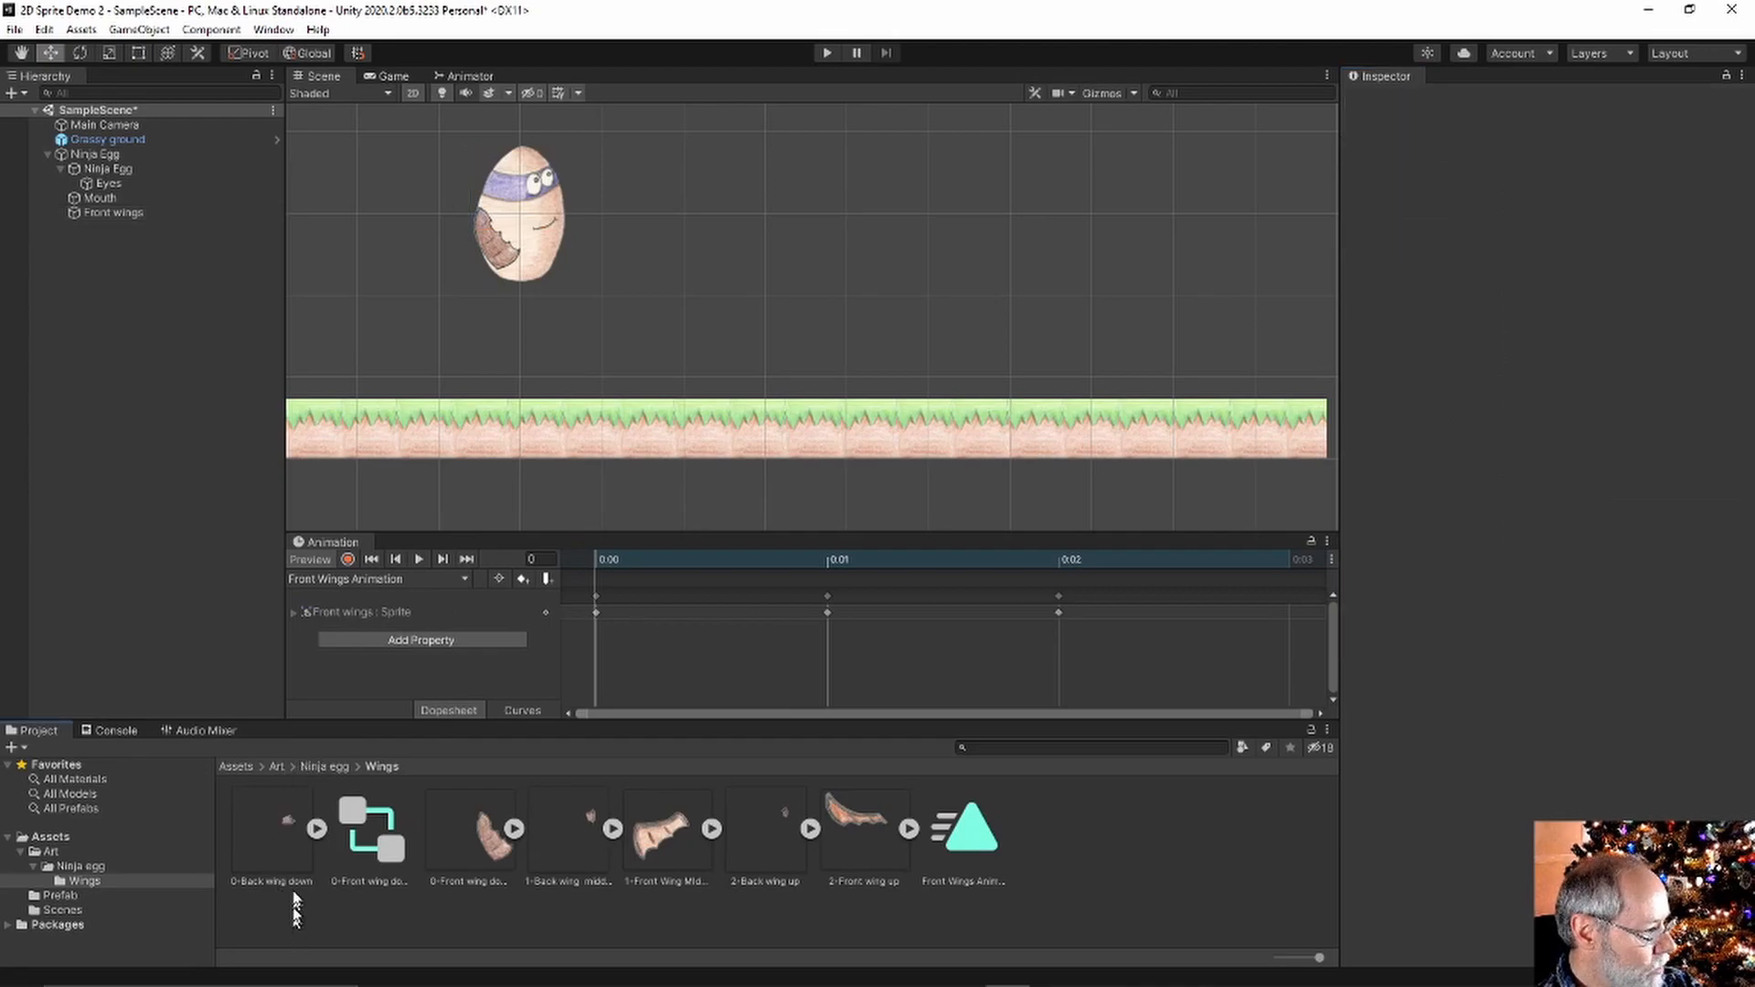
left_click(585, 842, "ctrl")
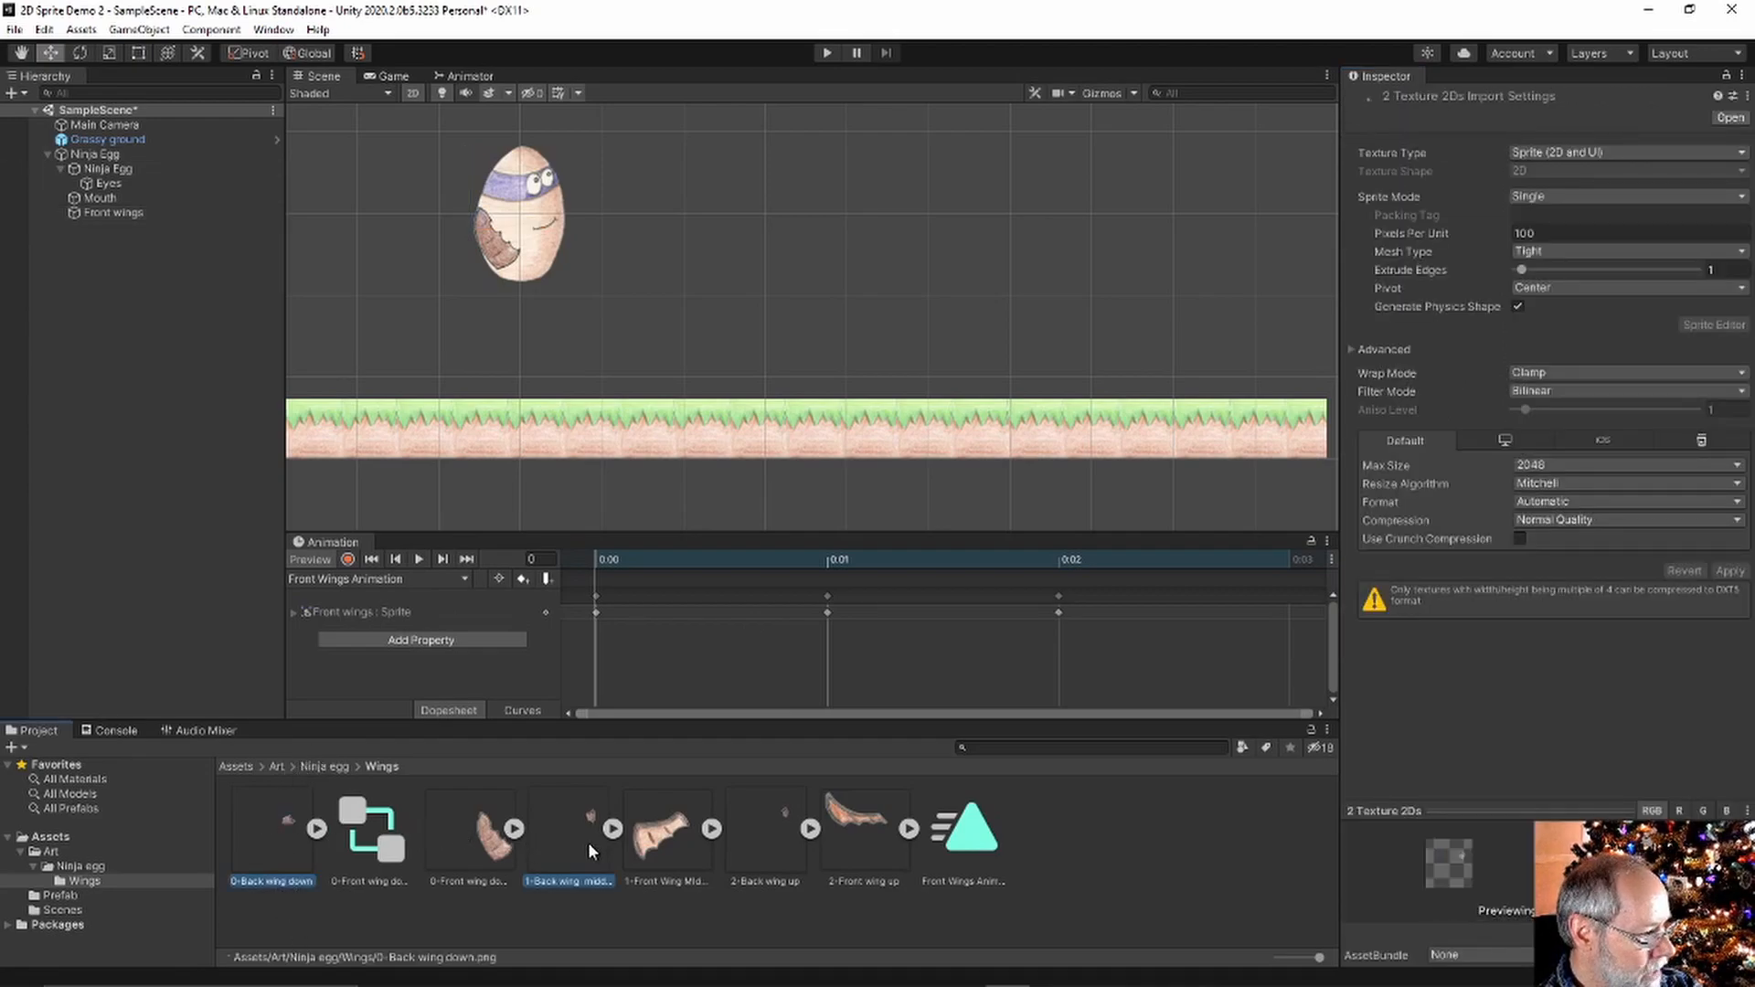
left_click(775, 851, "ctrl")
left_click_drag(285, 822, 49, 351)
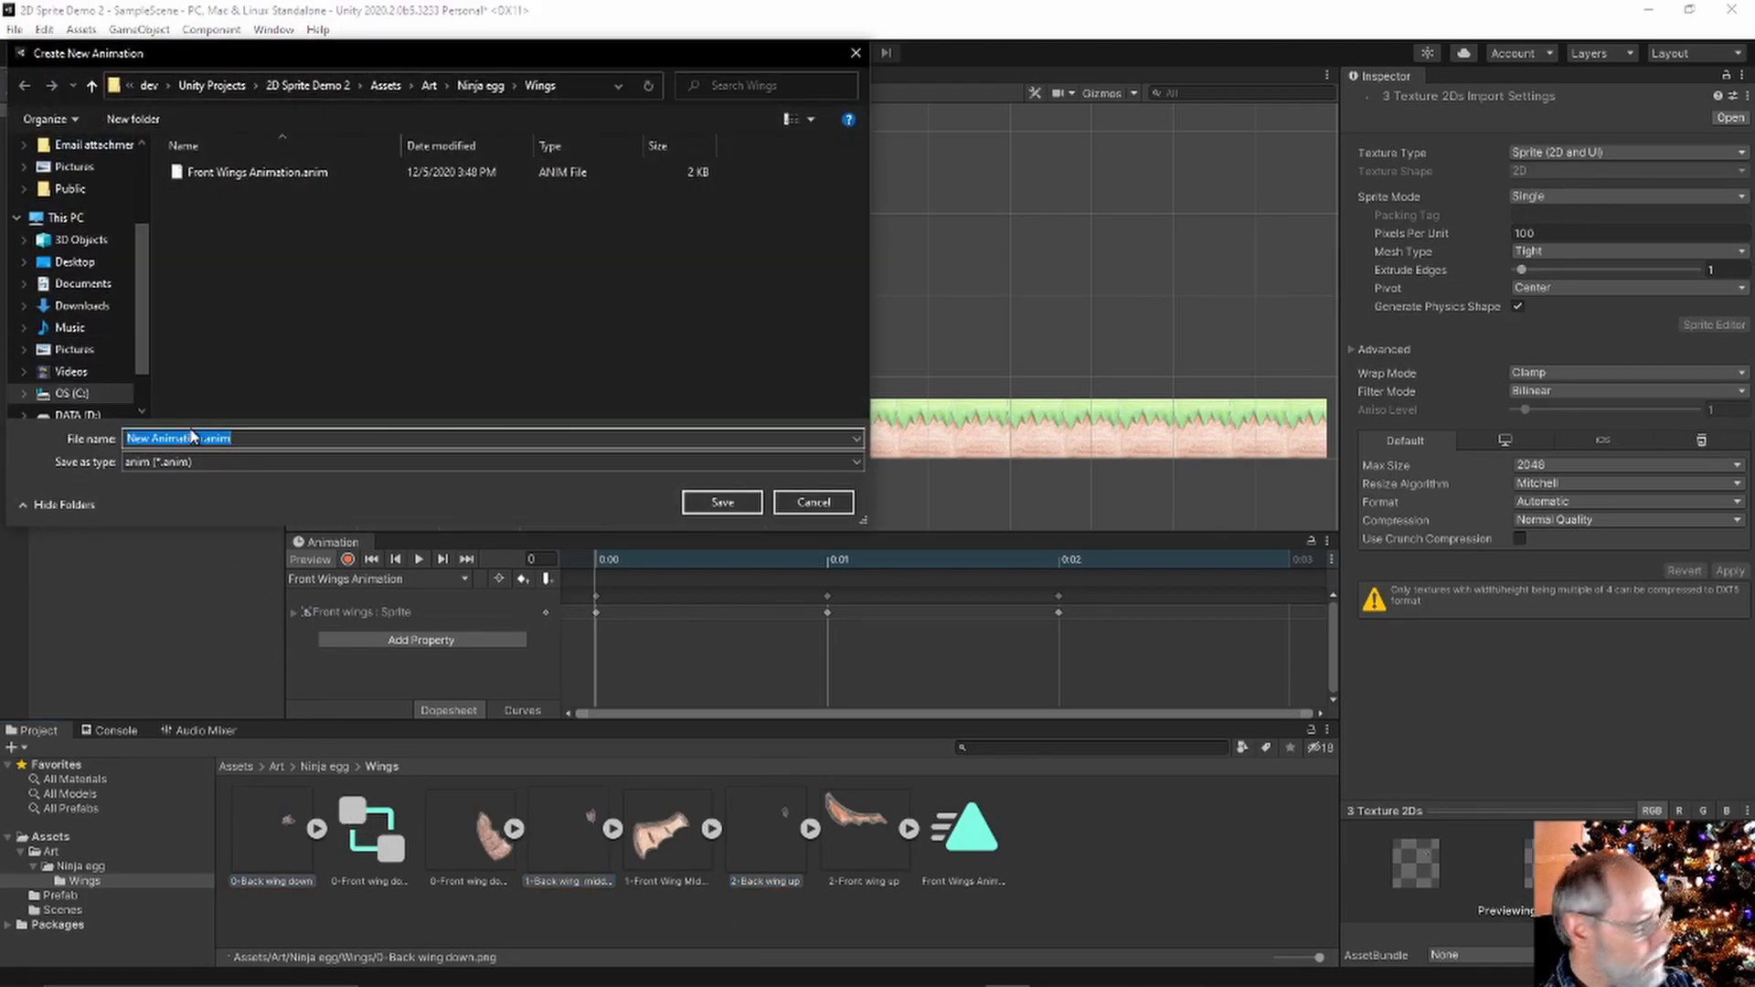
type("Back wings animation")
key("Return")
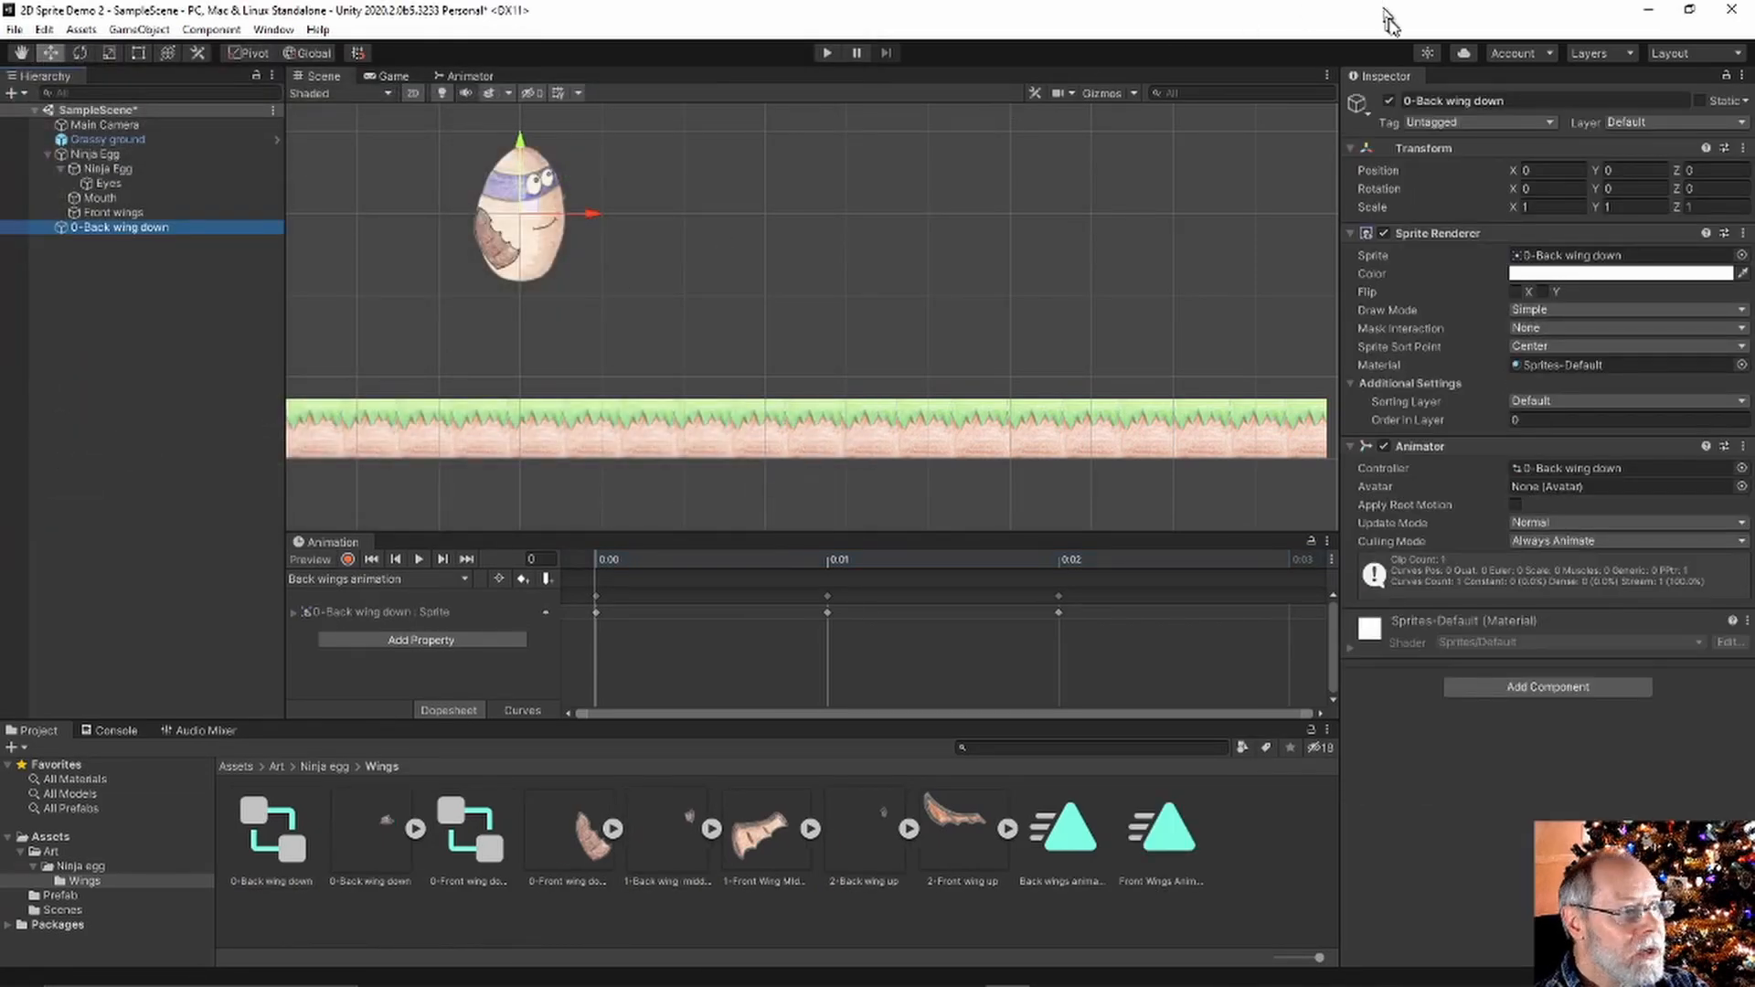
Rename the object to '0-Back wings' and make it a child of Ninja Egg
left_click(1565, 98)
left_click(1561, 96)
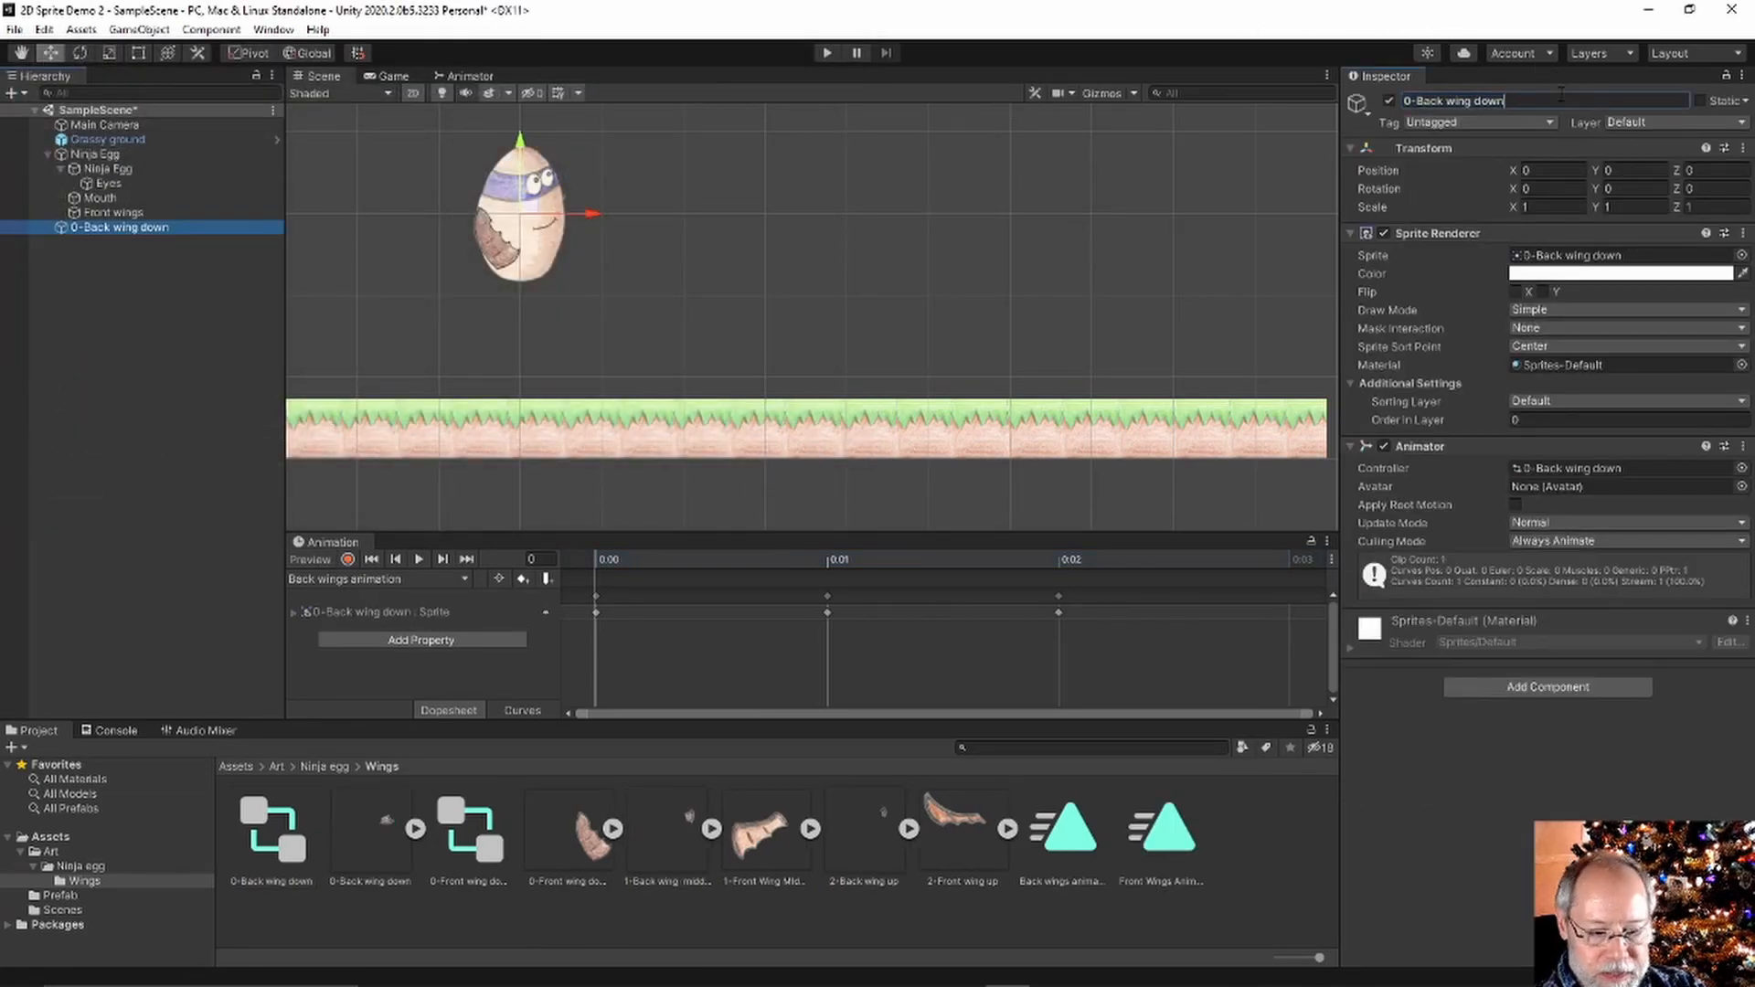
type("s")
key("Return")
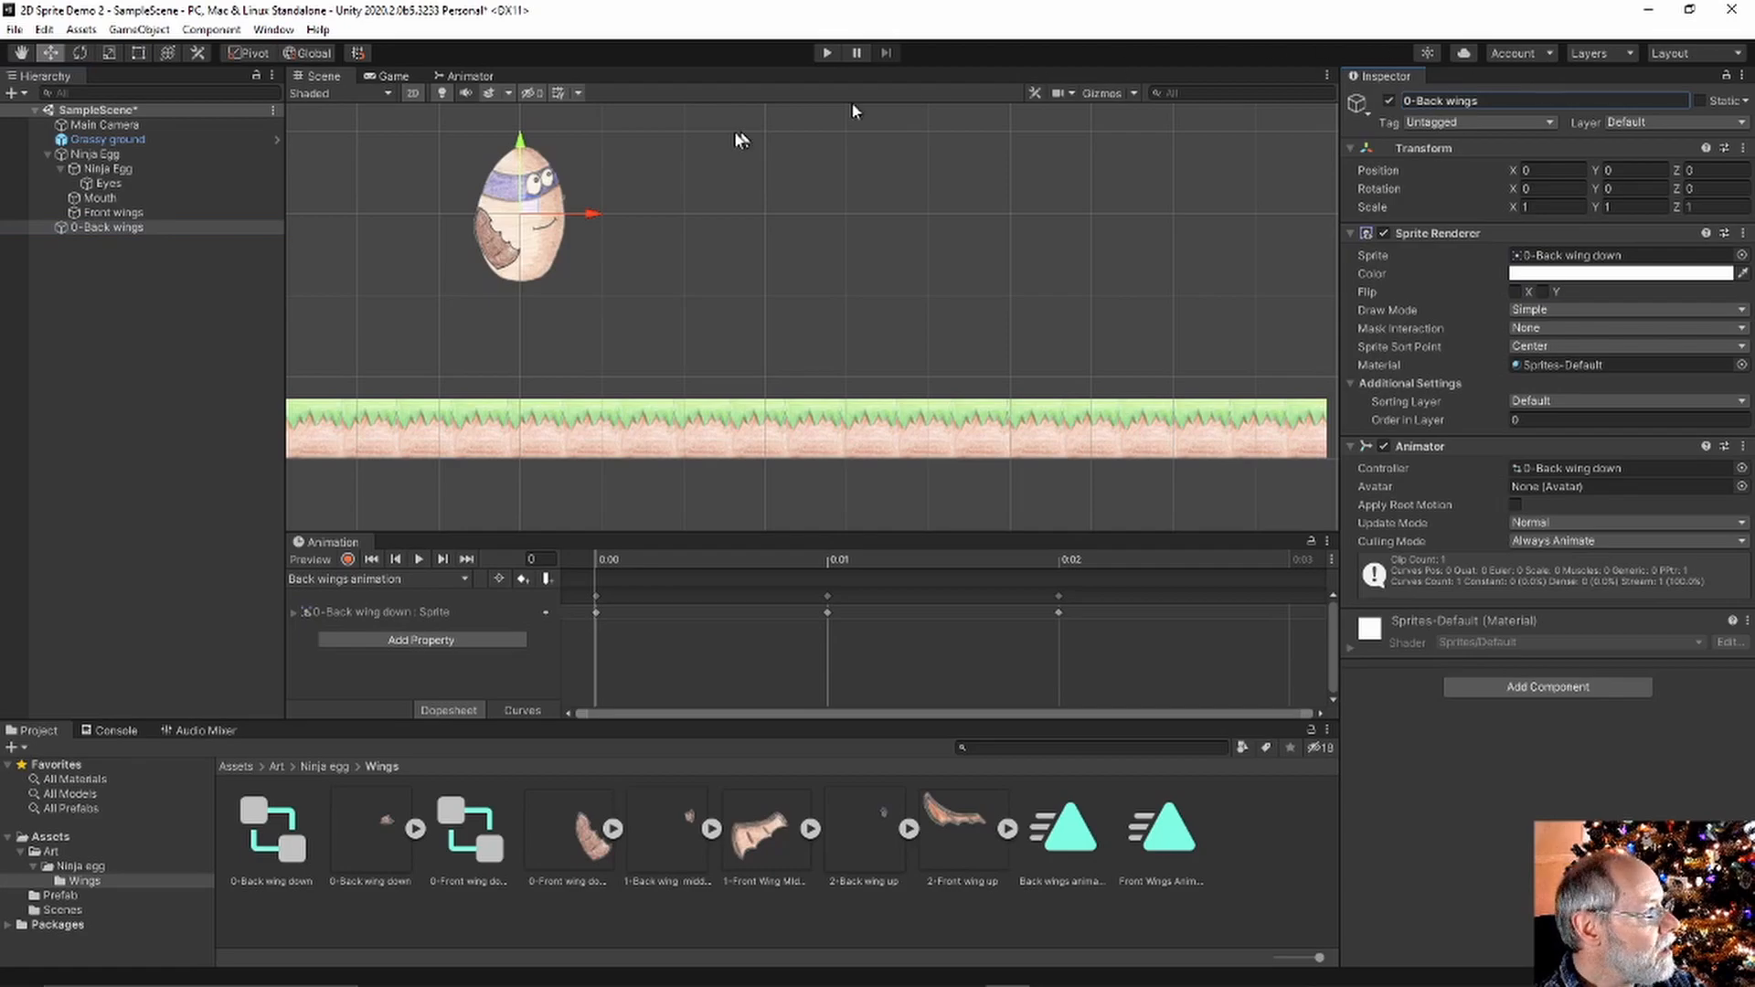
left_click_drag(91, 227, 106, 156)
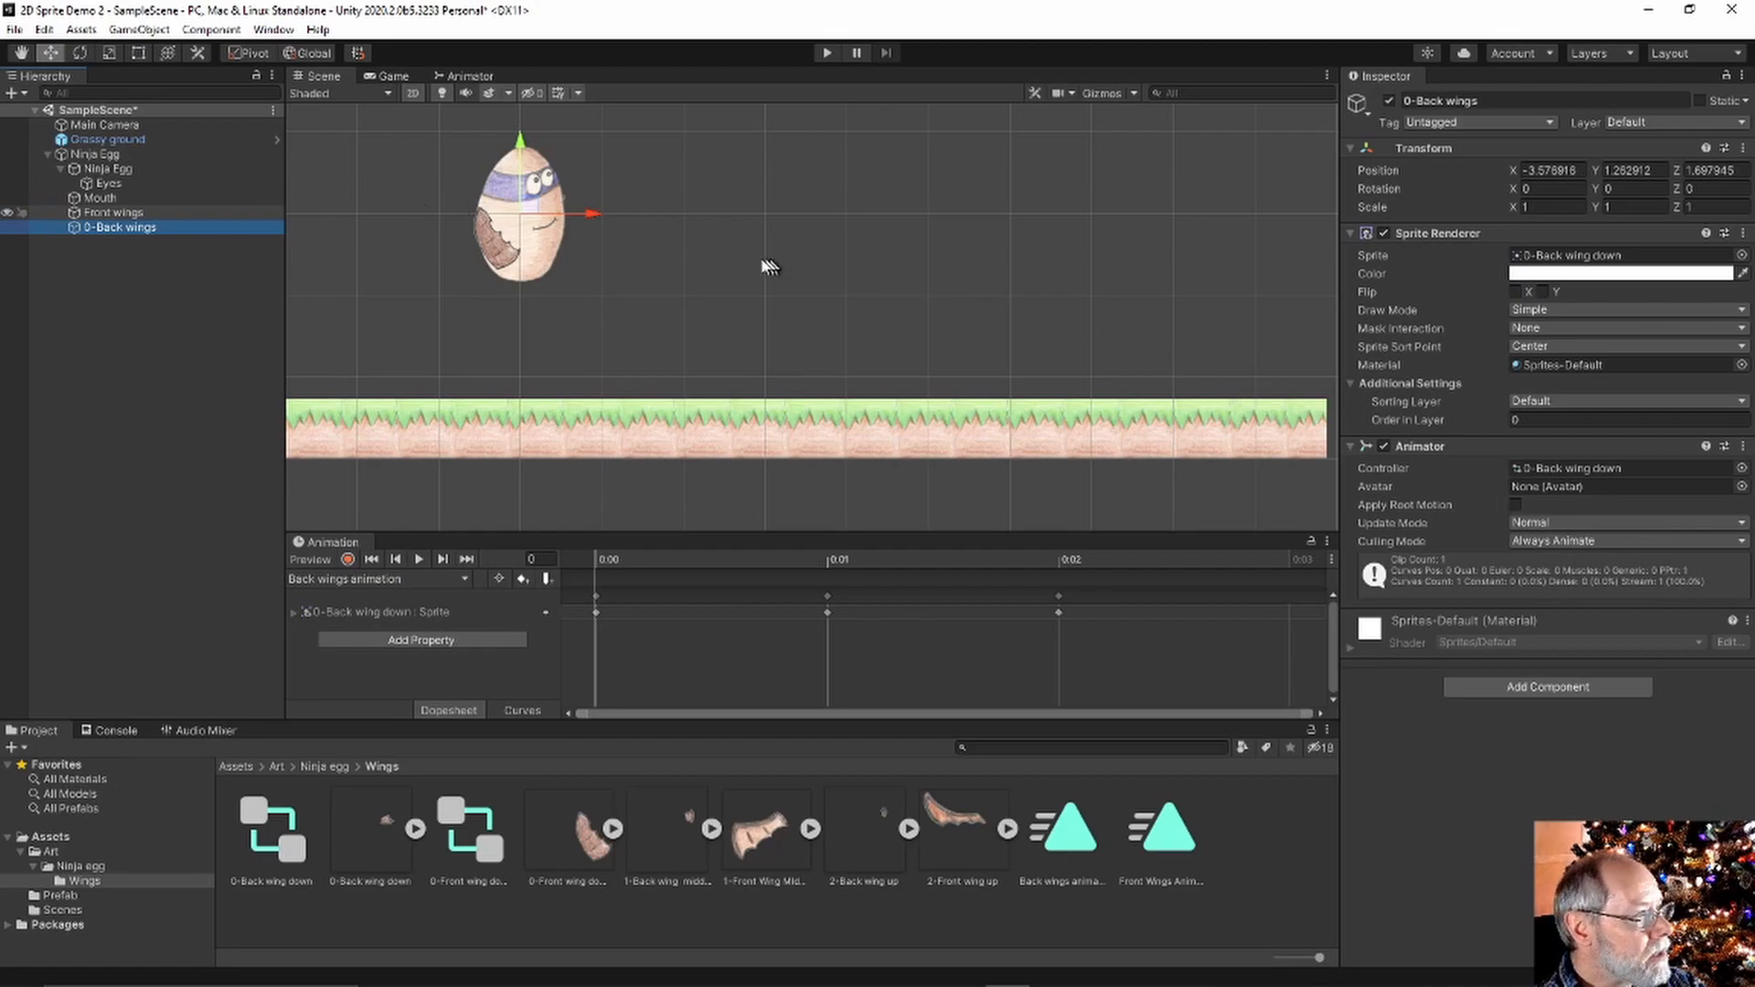
Nudge the back wings into place on the egg, preview the flapping, and enter Play mode
left_click(594, 219)
left_click_drag(596, 216, 610, 219)
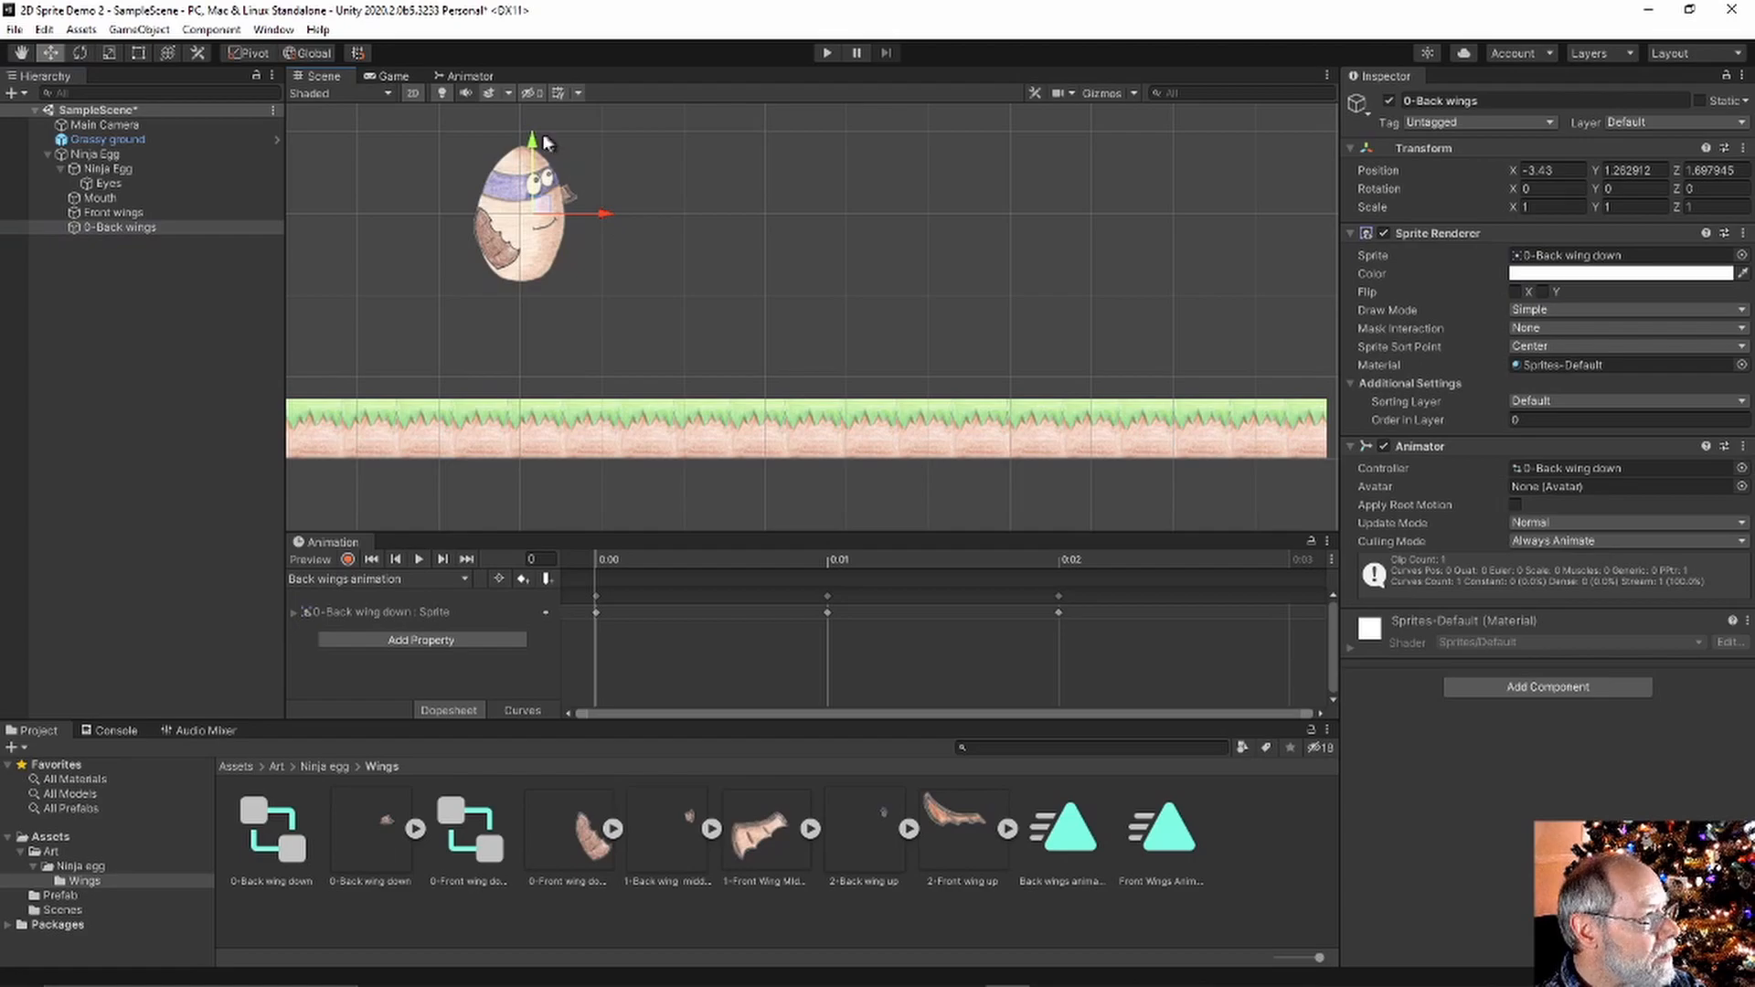
left_click_drag(540, 135, 533, 157)
left_click_drag(600, 229, 597, 229)
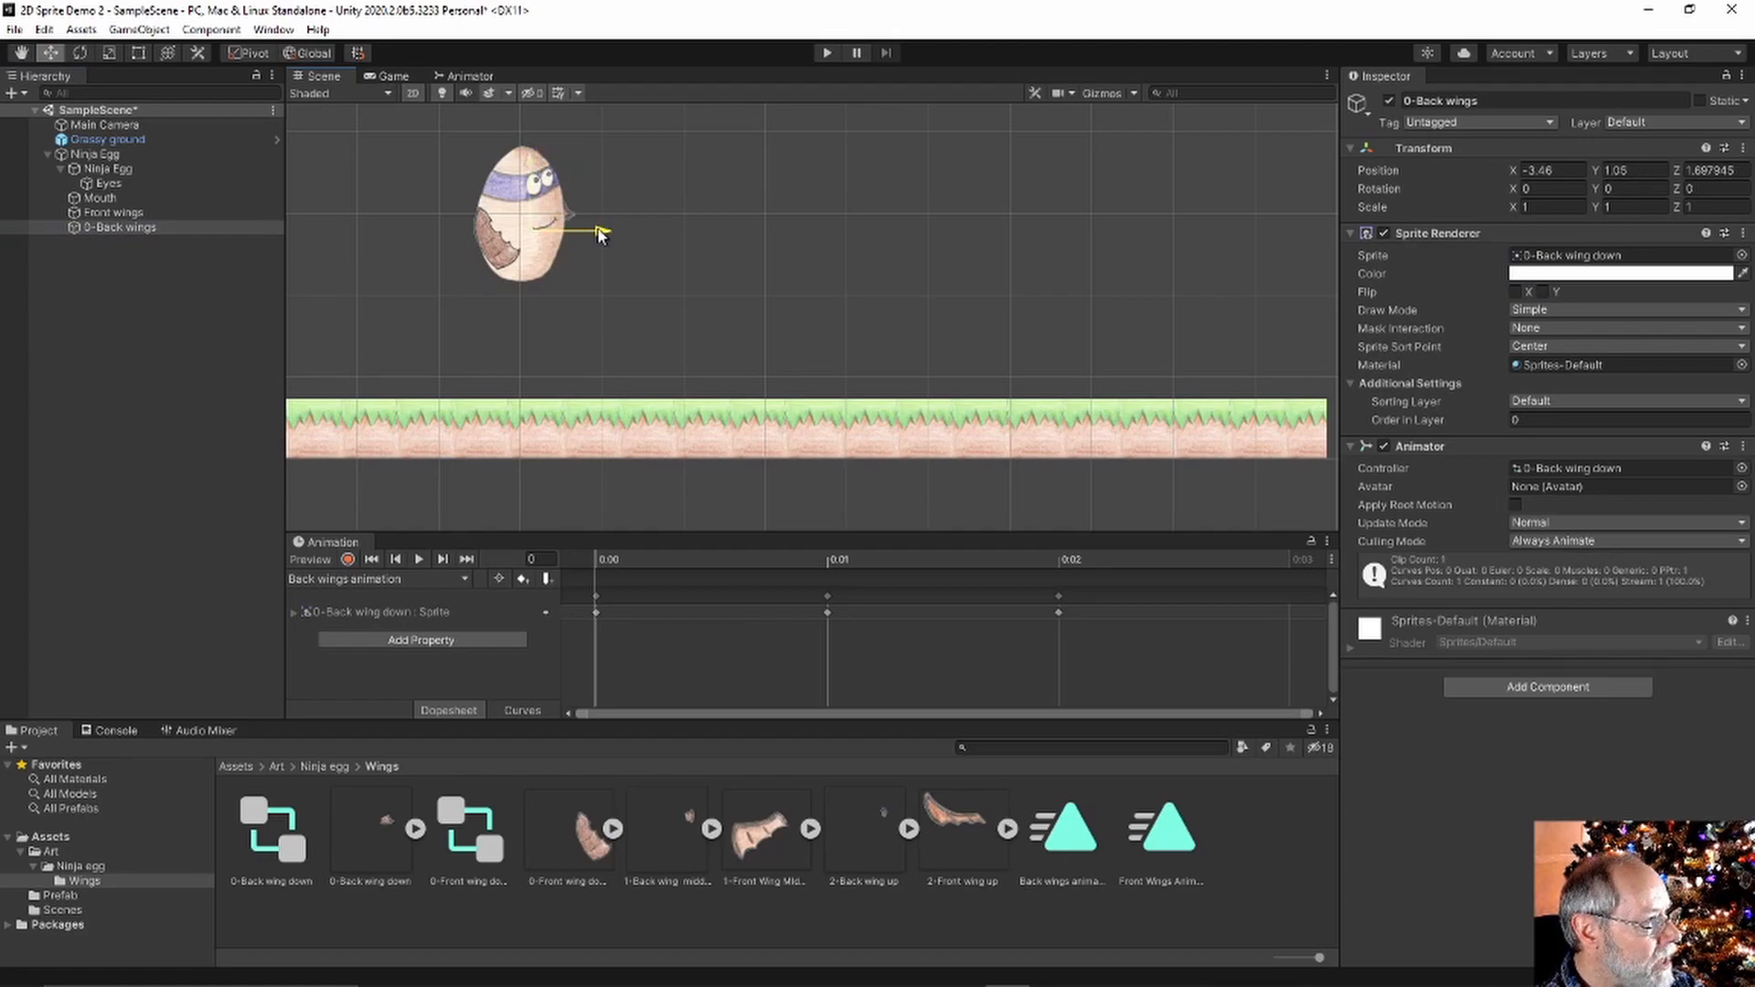
left_click(419, 559)
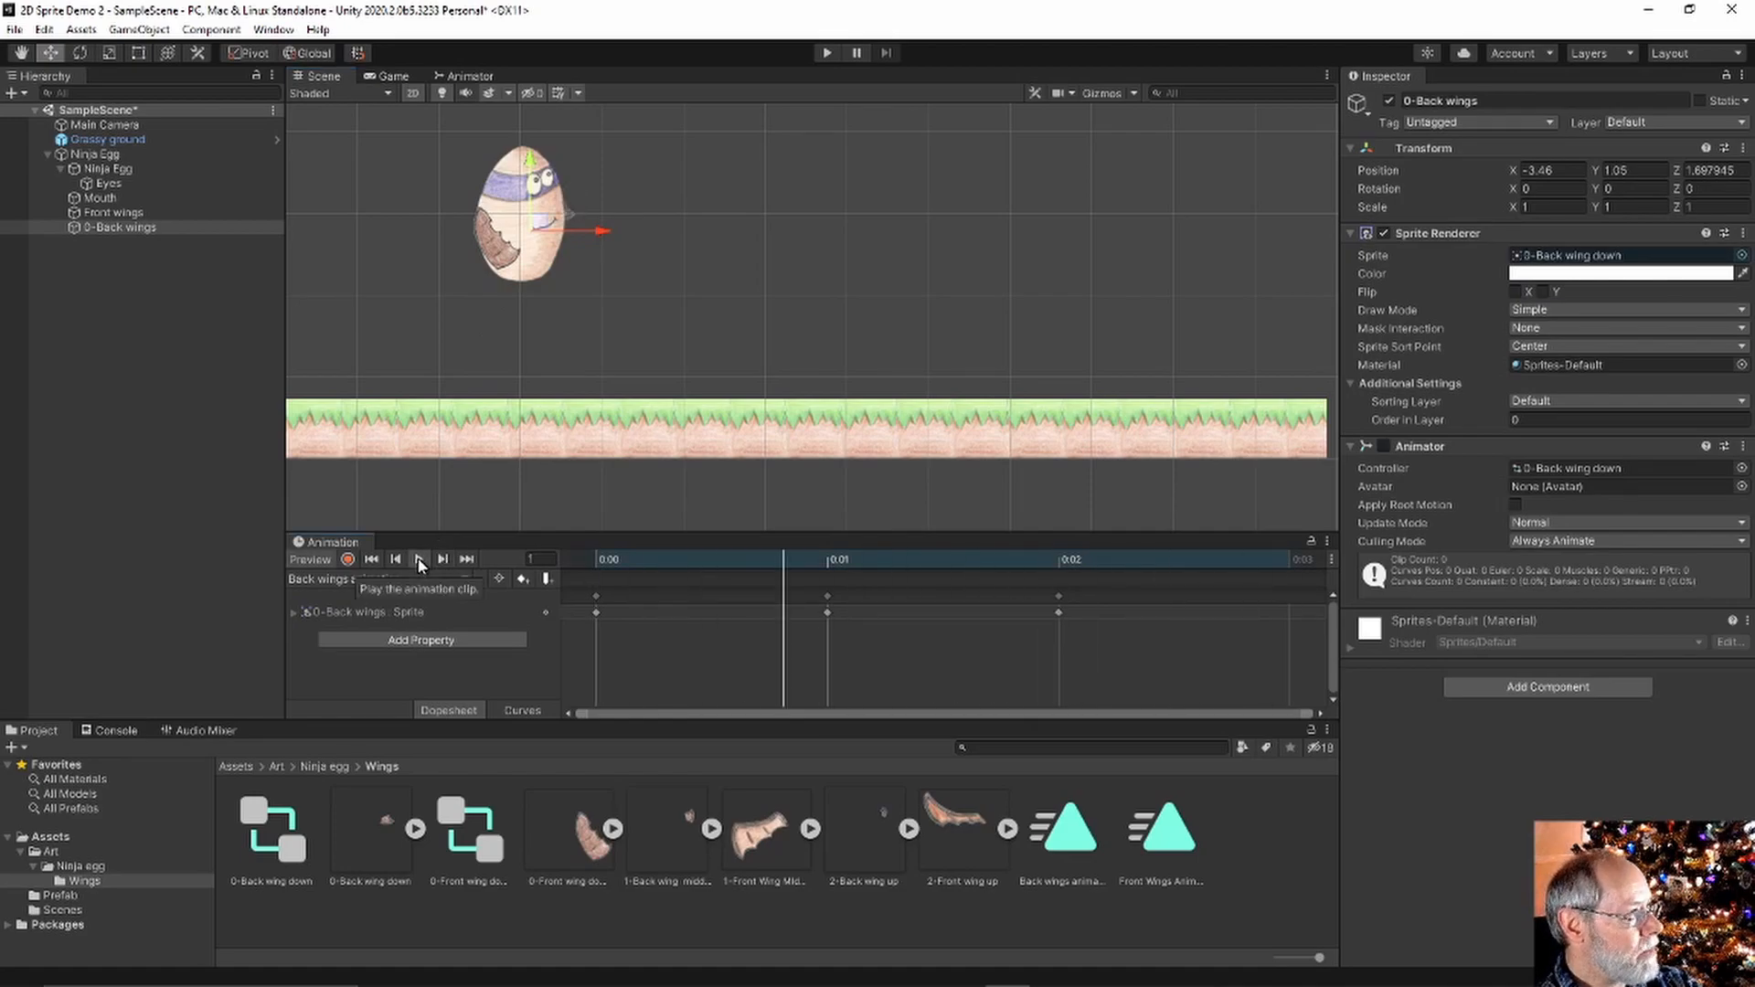
left_click(828, 52)
Watch the Ninja Egg with its back wings in the Game view, then stop Play mode
left_click(826, 52)
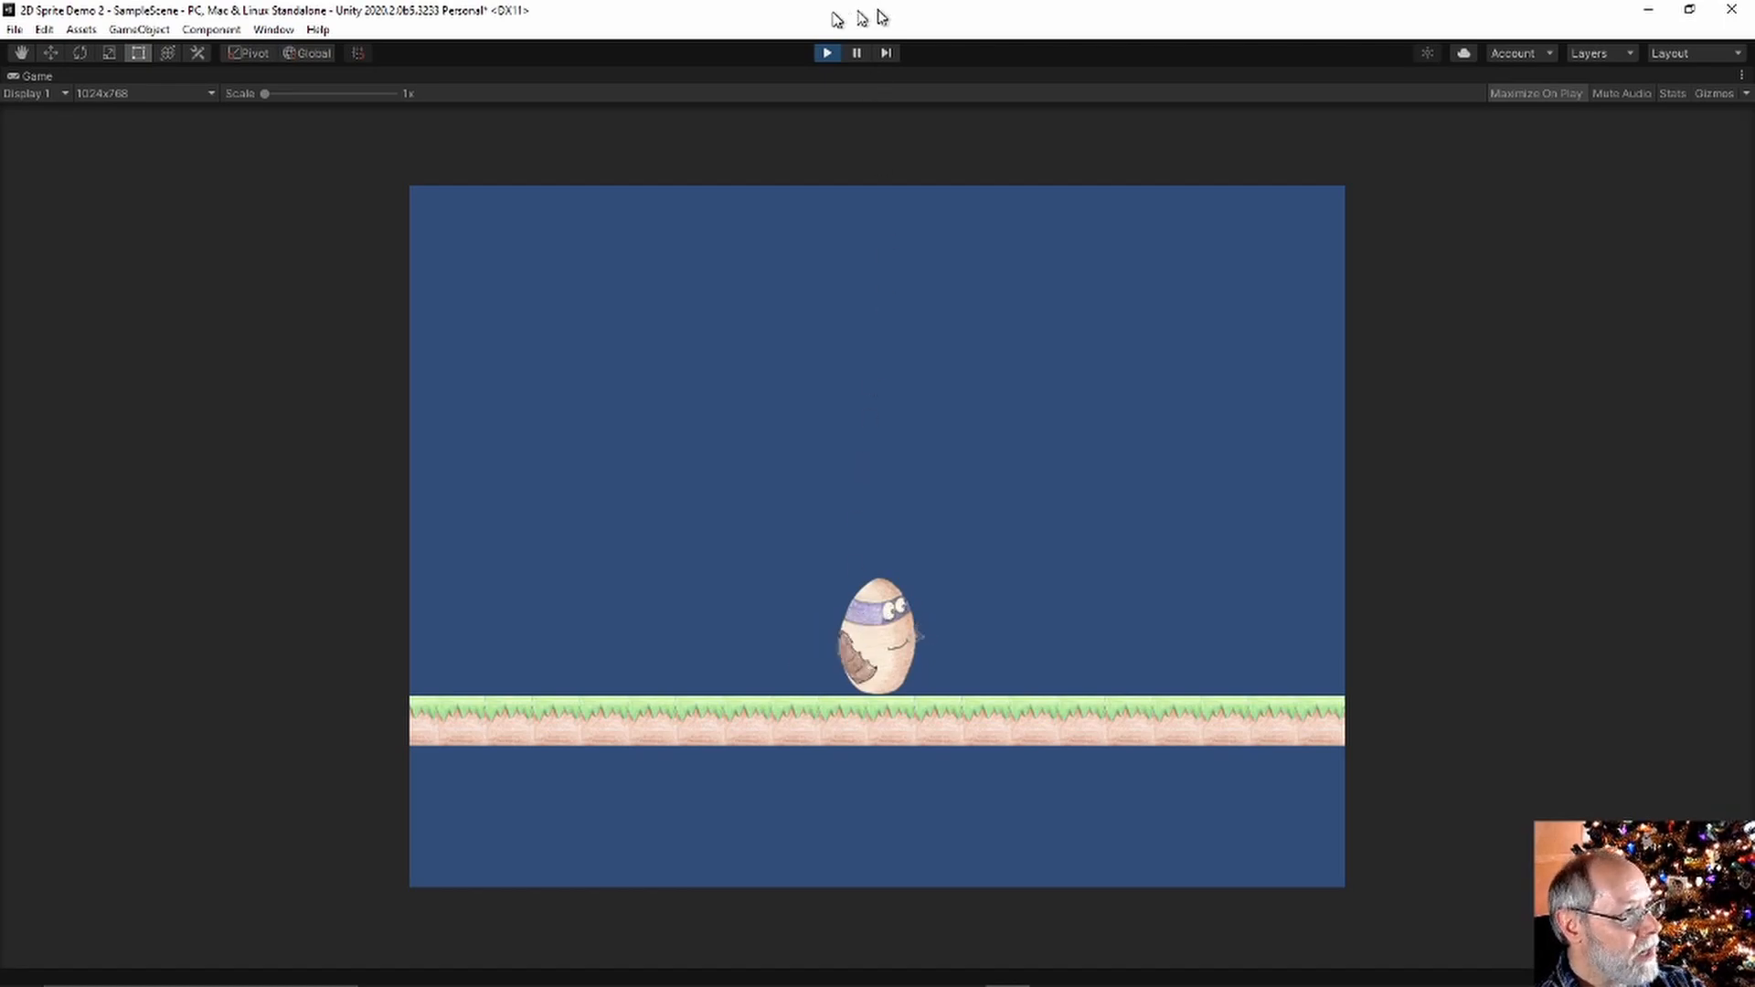
left_click(822, 52)
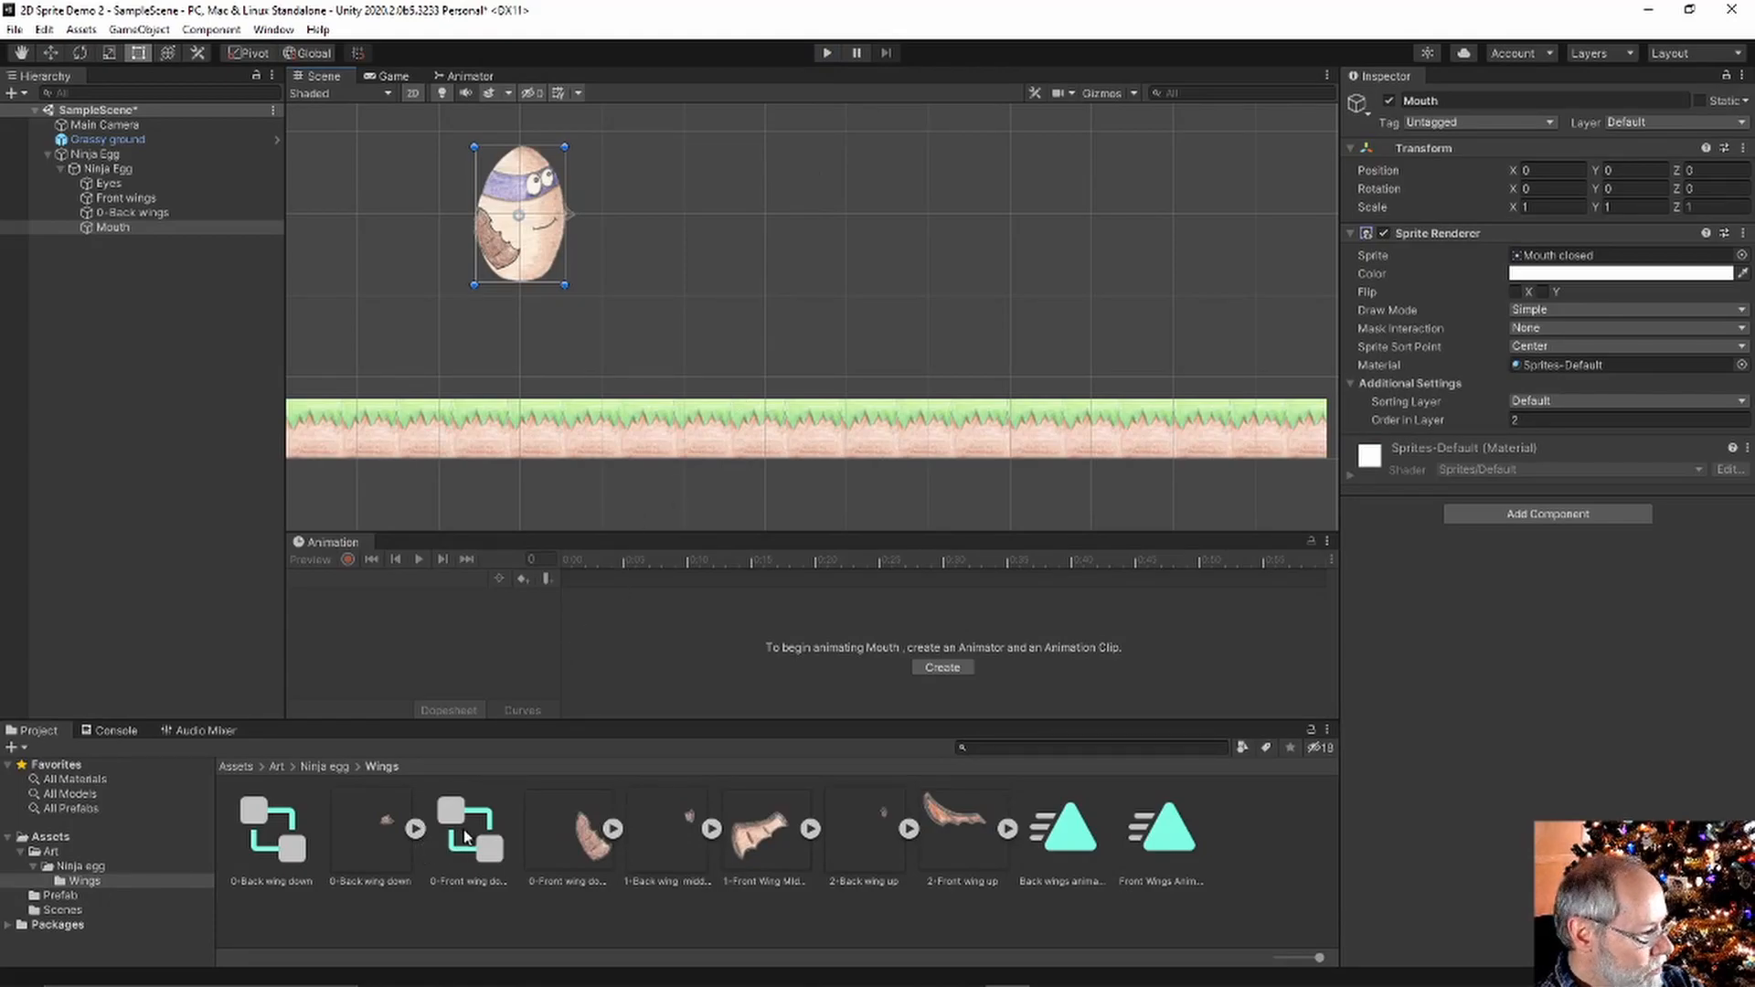
Open the Eyes 1 controller from the Ninja egg folder and shift its Entry and Eyes Animation nodes down
left_click(335, 765)
left_click(382, 841)
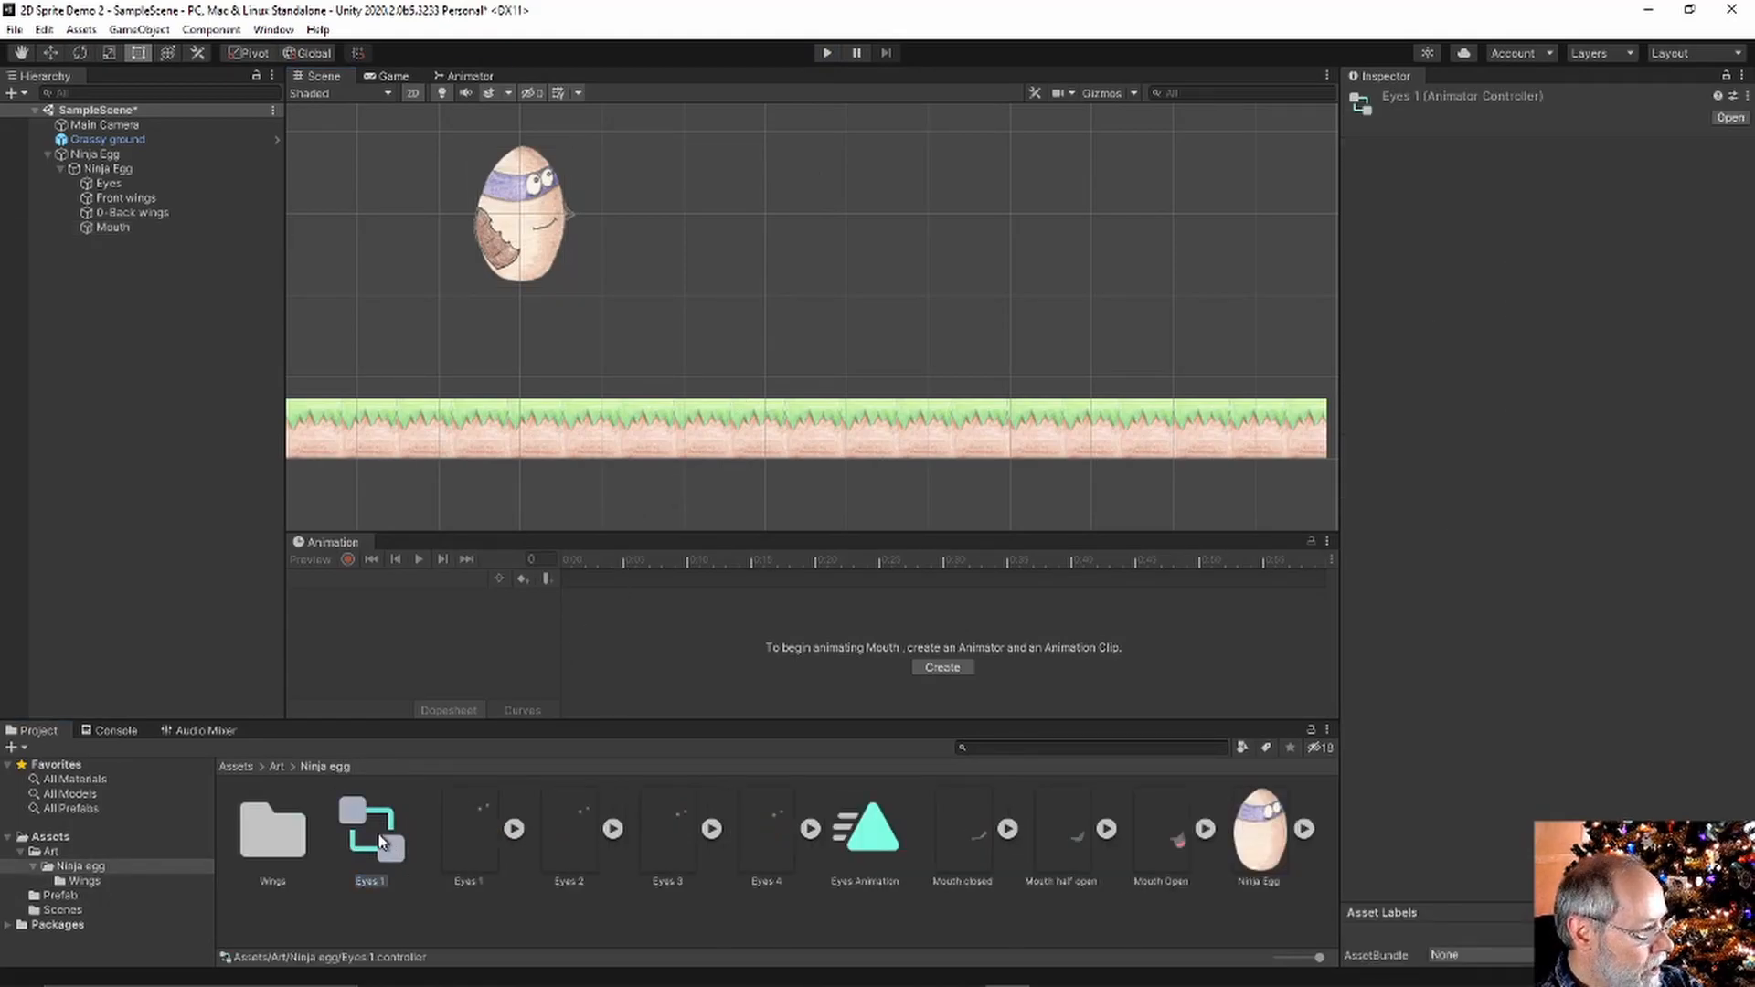
double_click(383, 841)
left_click_drag(929, 113, 939, 141)
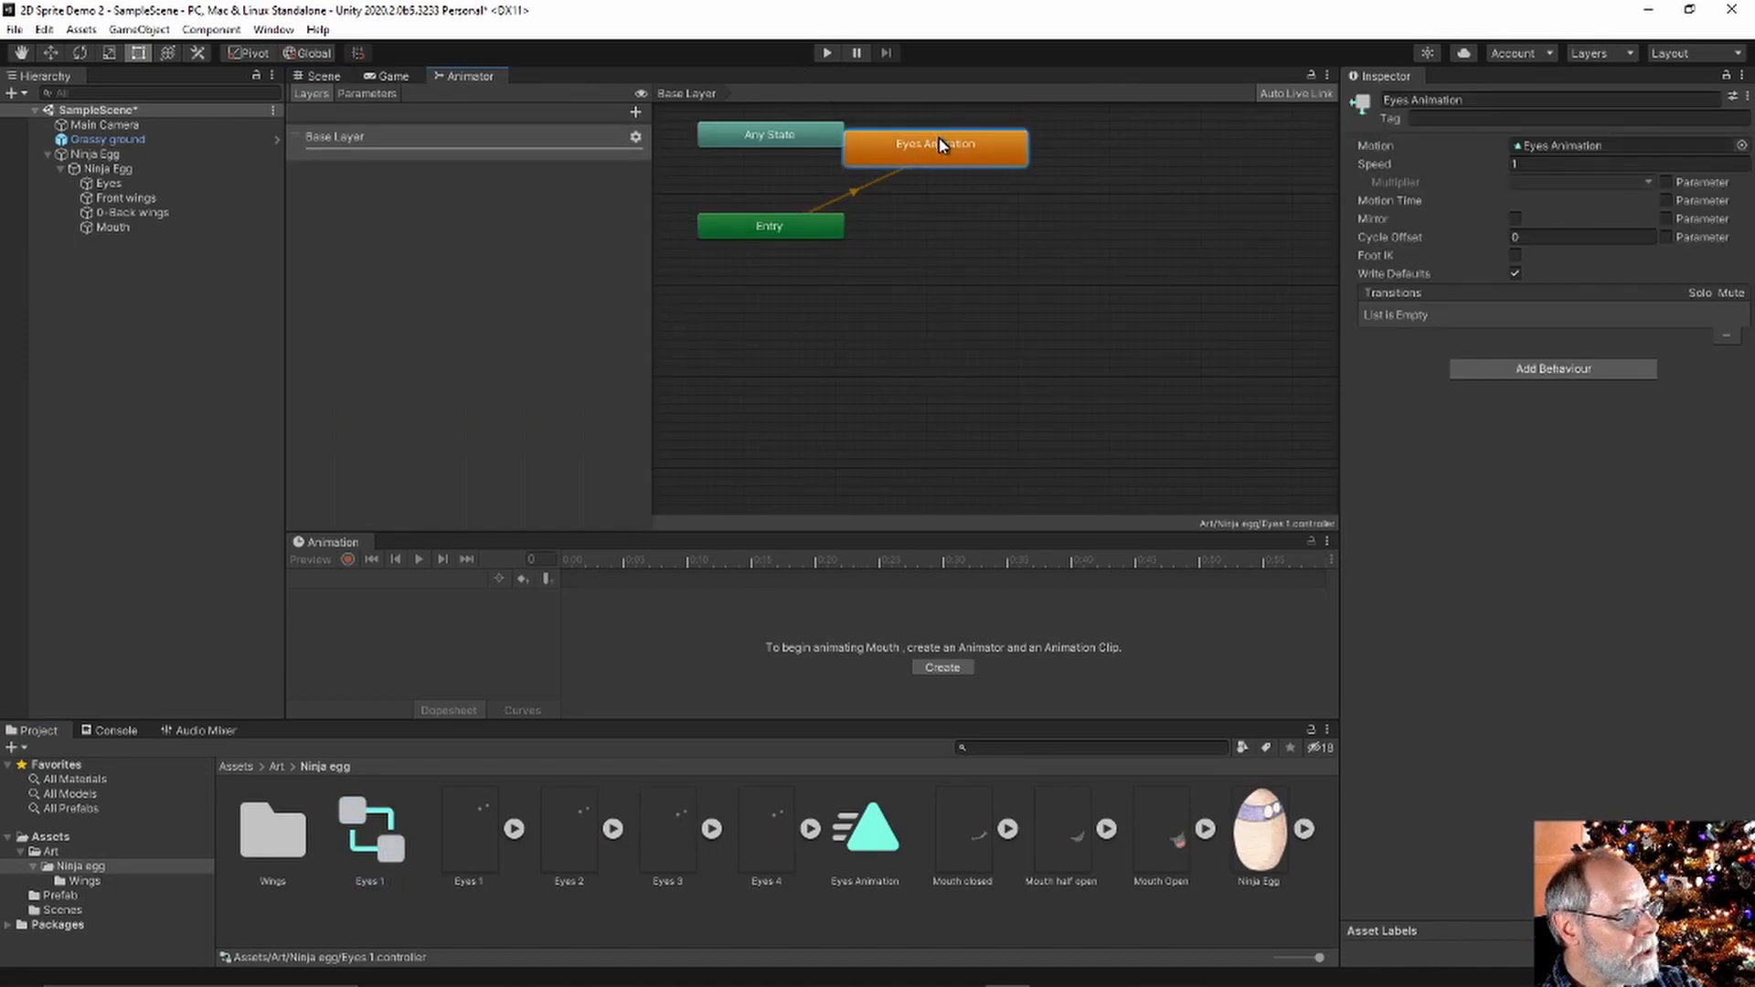
left_click_drag(766, 239, 768, 262)
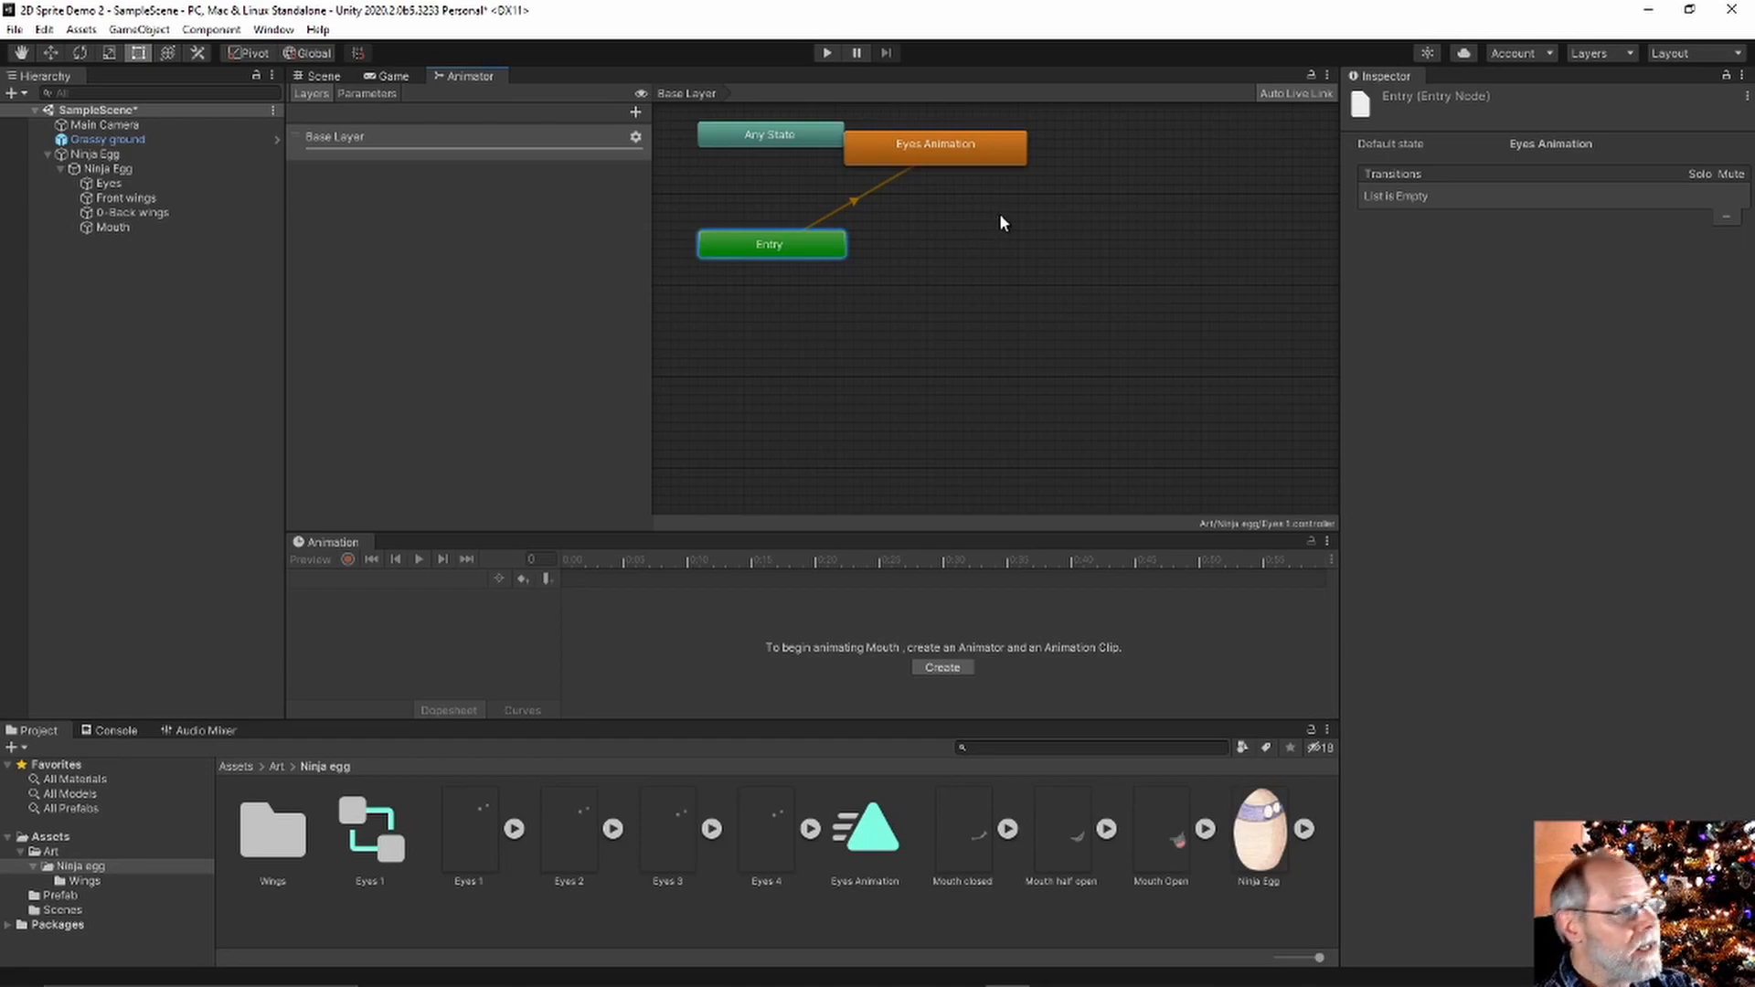
left_click_drag(914, 146, 924, 174)
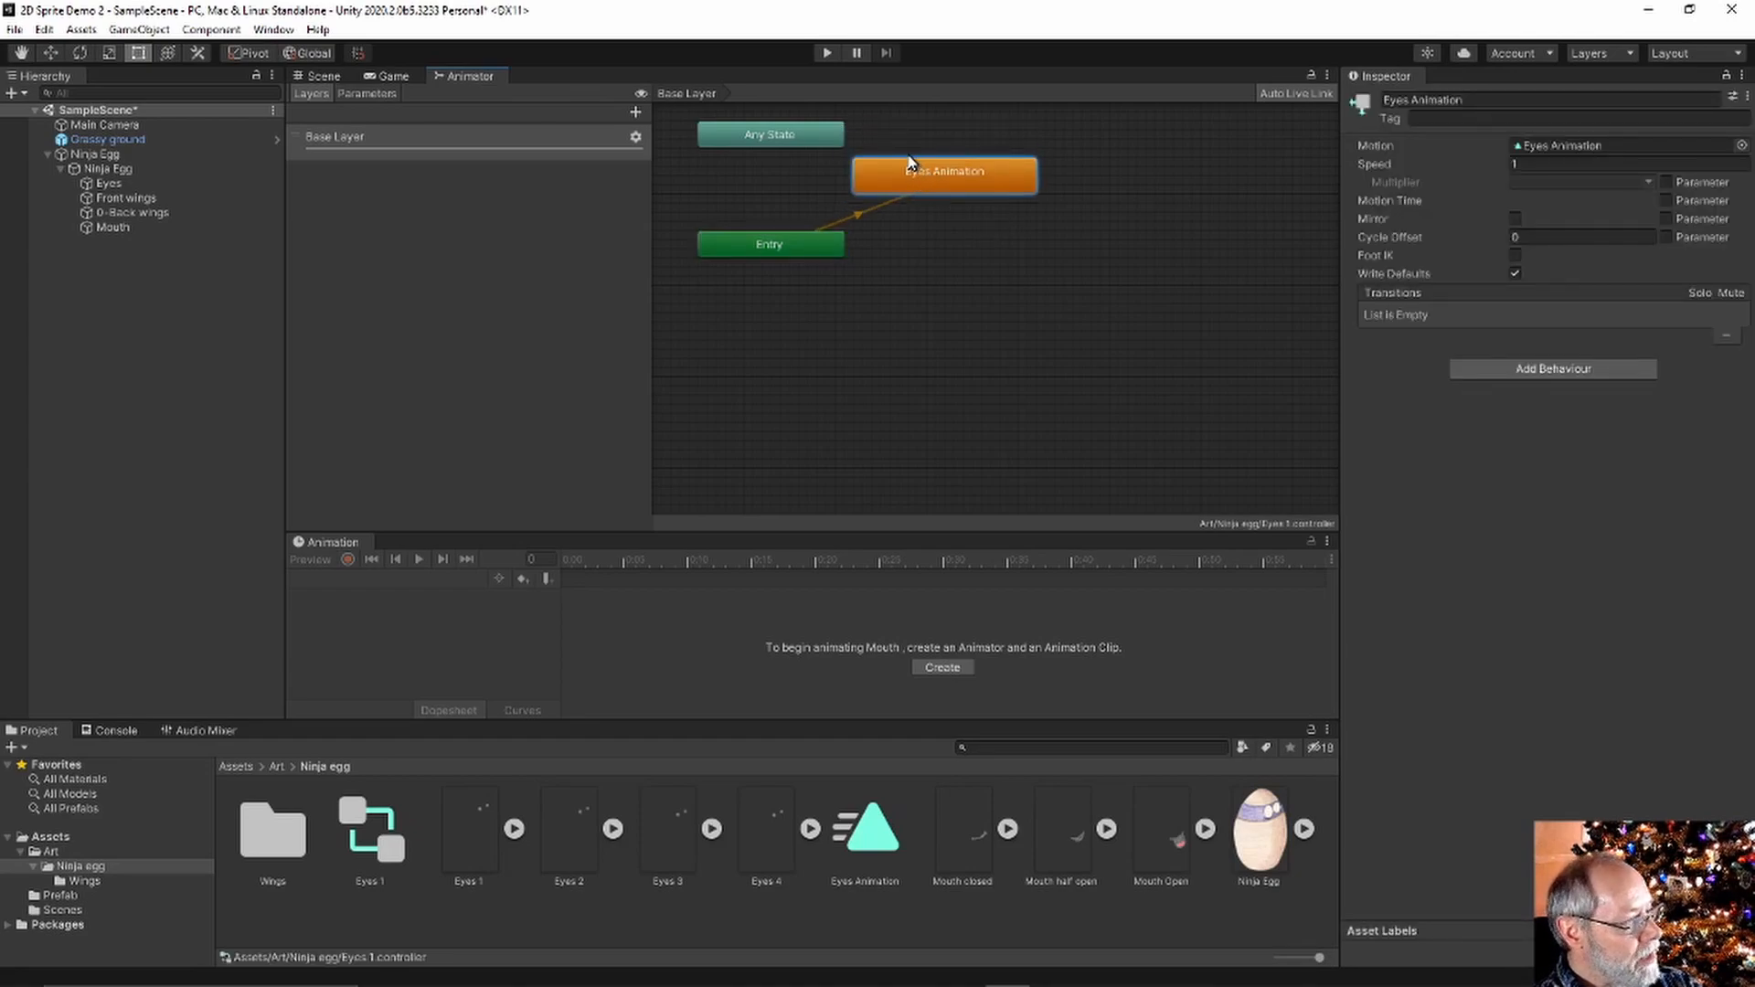